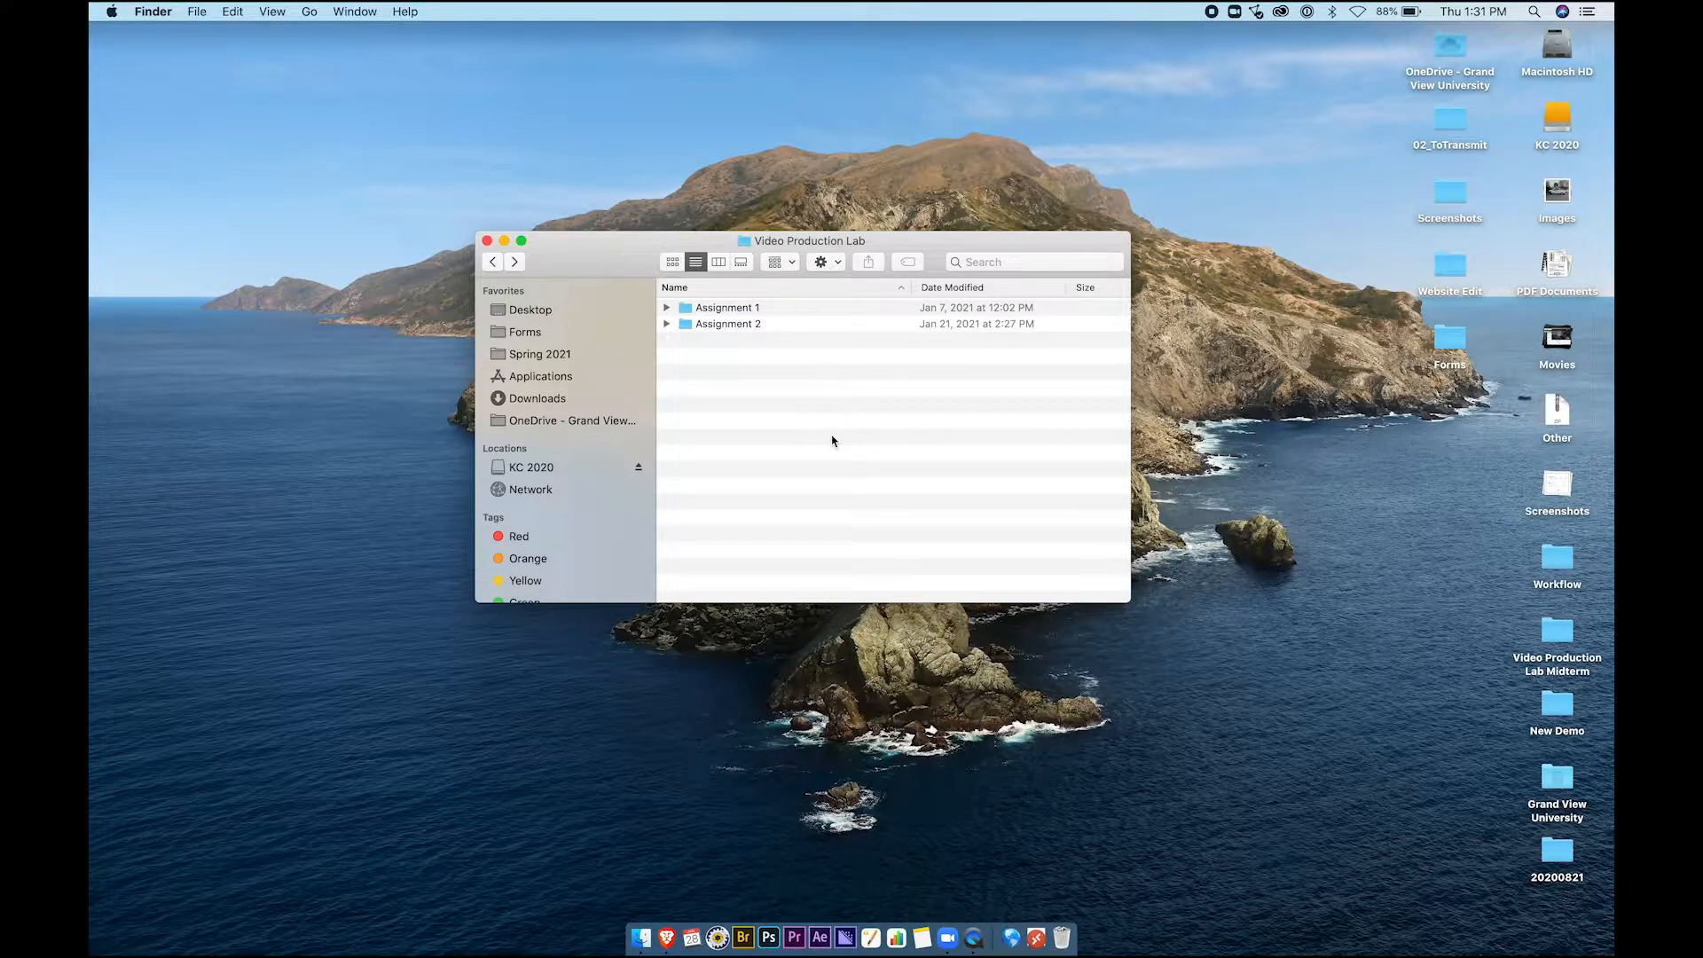
Create a new folder named 'Assignment 3' inside Video Production Lab beside Assignments 1 and 2
{"action": "mouse_move", "coordinate": [634, 270]}
{"action": "left_mouse_down"}
{"action": "mouse_move", "coordinate": [683, 297]}
{"action": "mouse_move", "coordinate": [650, 286]}
{"action": "left_mouse_up"}
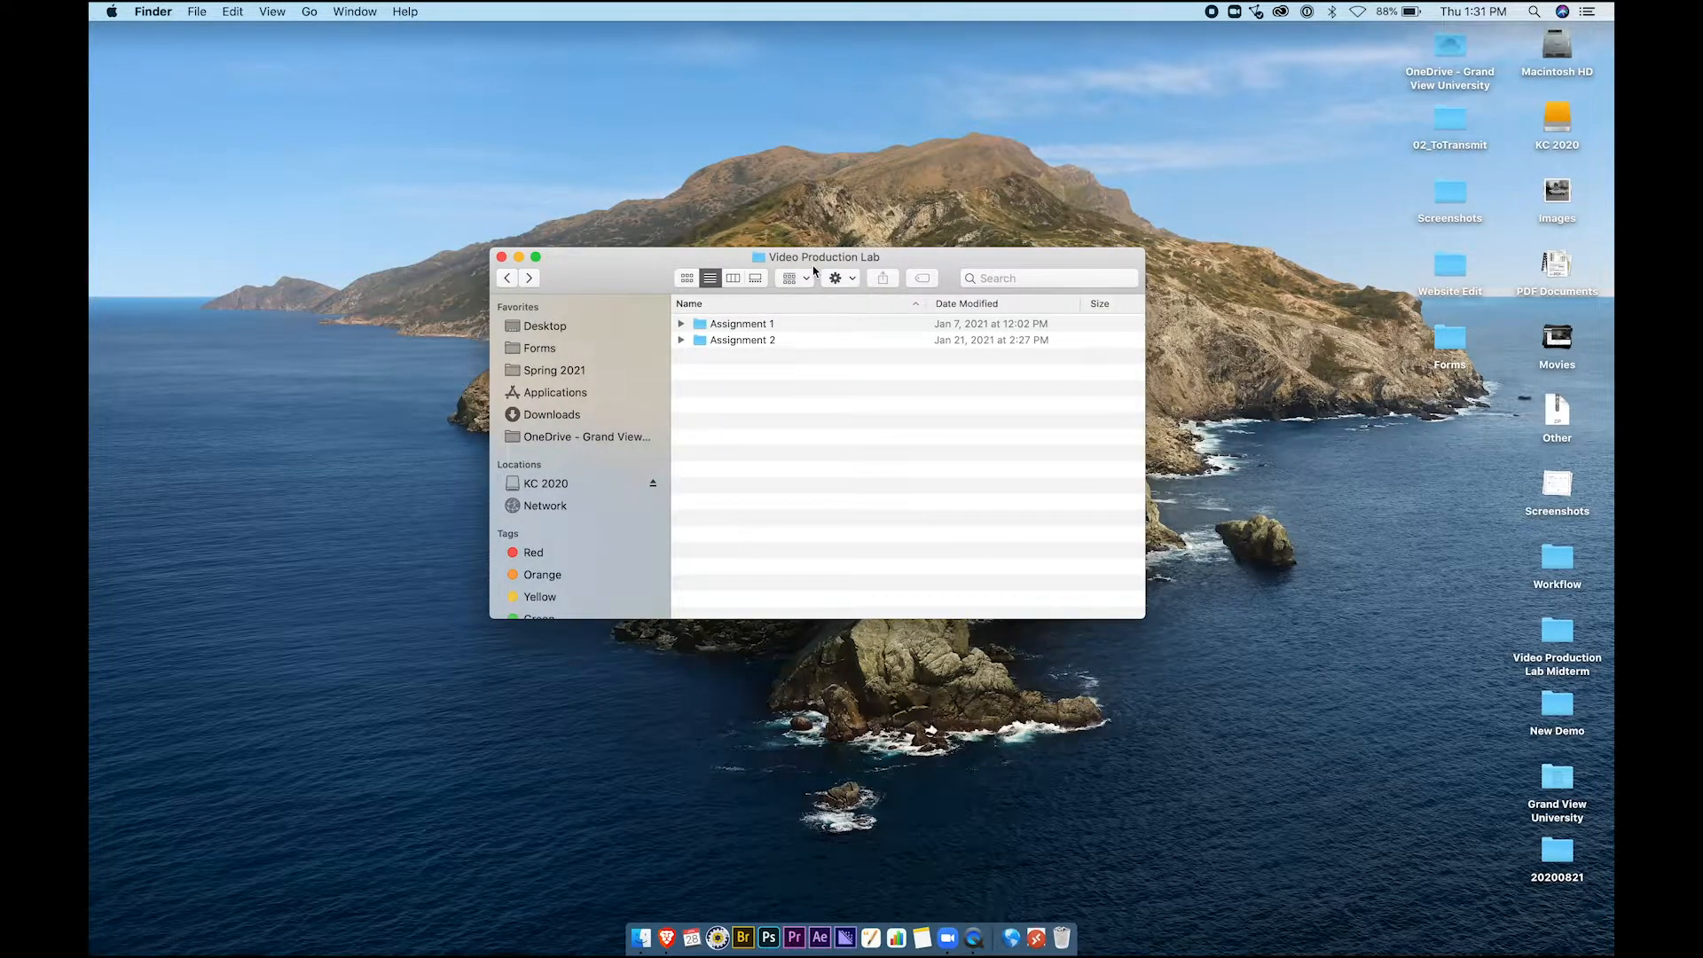
{"action": "left_click", "coordinate": [758, 325]}
{"action": "left_click", "coordinate": [745, 342]}
{"action": "left_click", "coordinate": [780, 397]}
{"action": "right_click", "coordinate": [795, 434]}
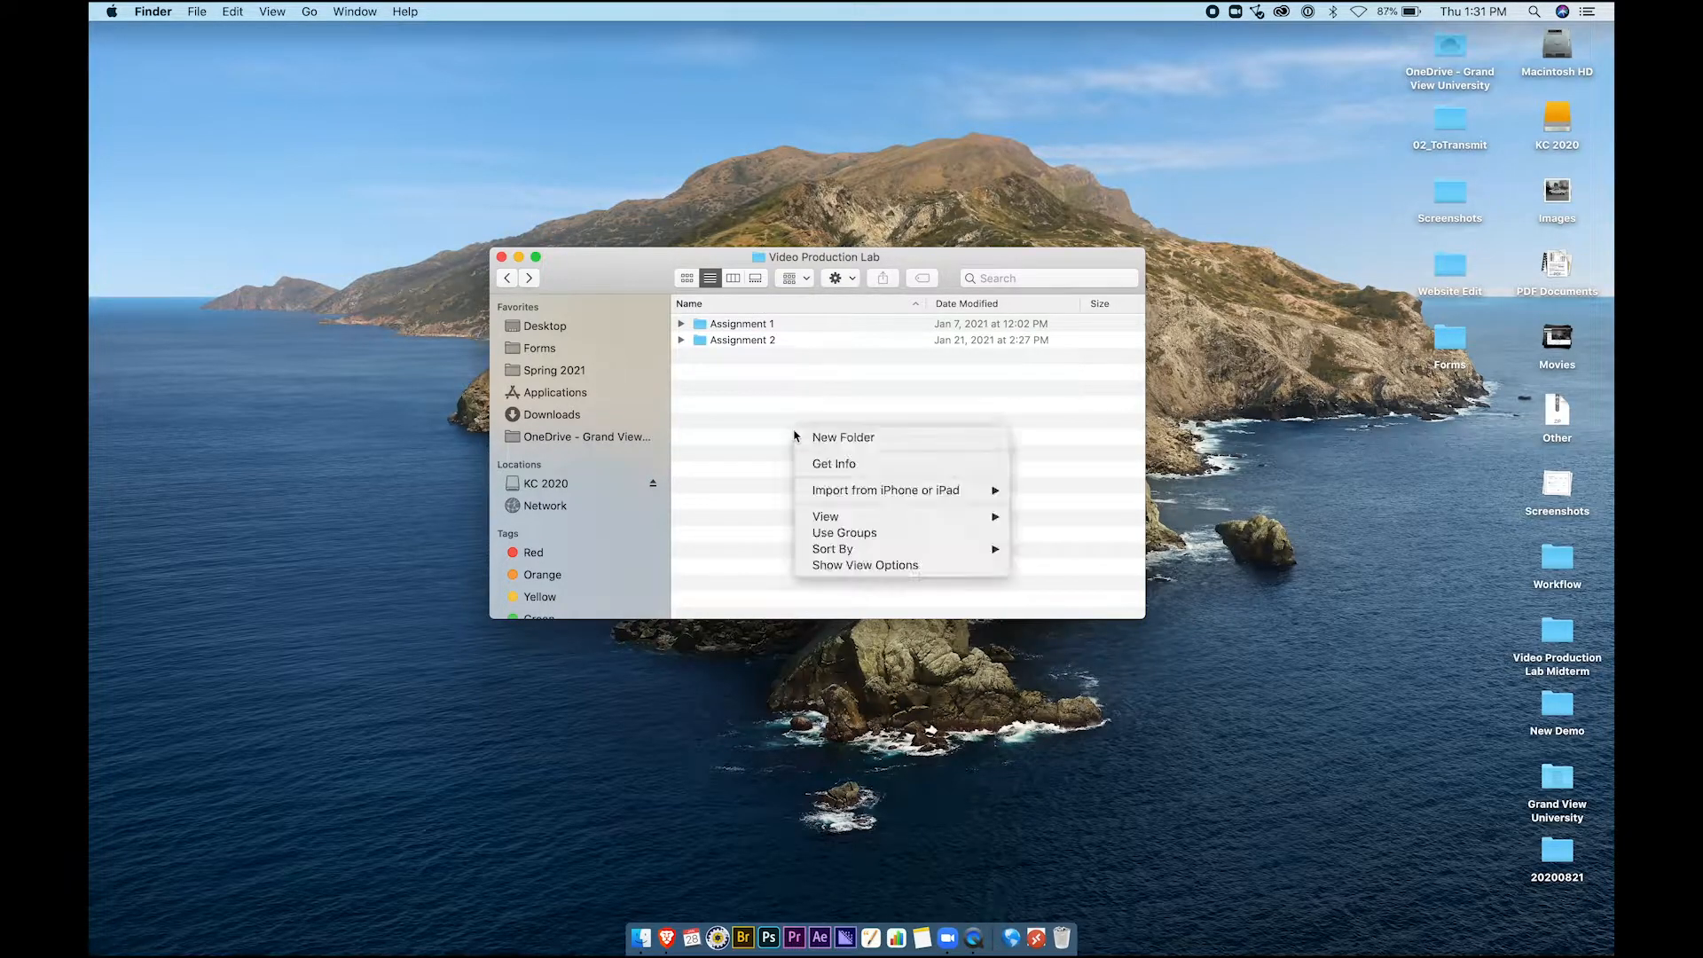
{"action": "left_click", "coordinate": [822, 439]}
{"action": "type", "text": "Assignment 3"}
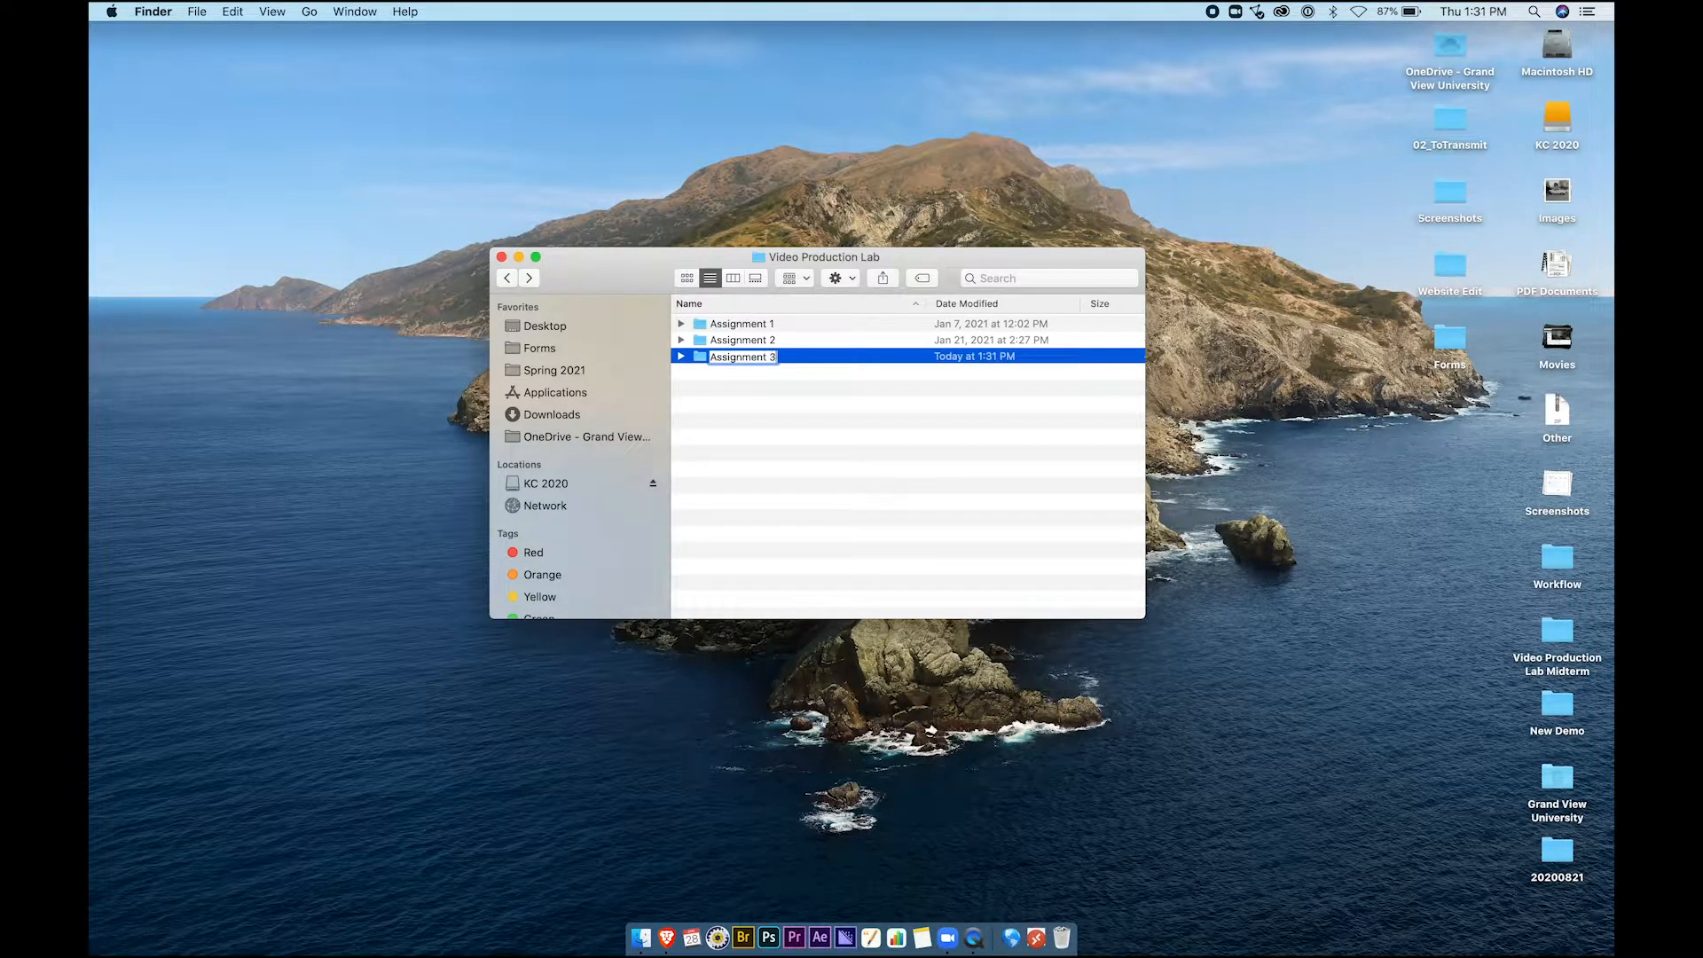
{"action": "key", "text": "Return"}
Open Assignment 3 and add subfolders named Audio, Exports and Graphics
{"action": "double_click", "coordinate": [694, 357]}
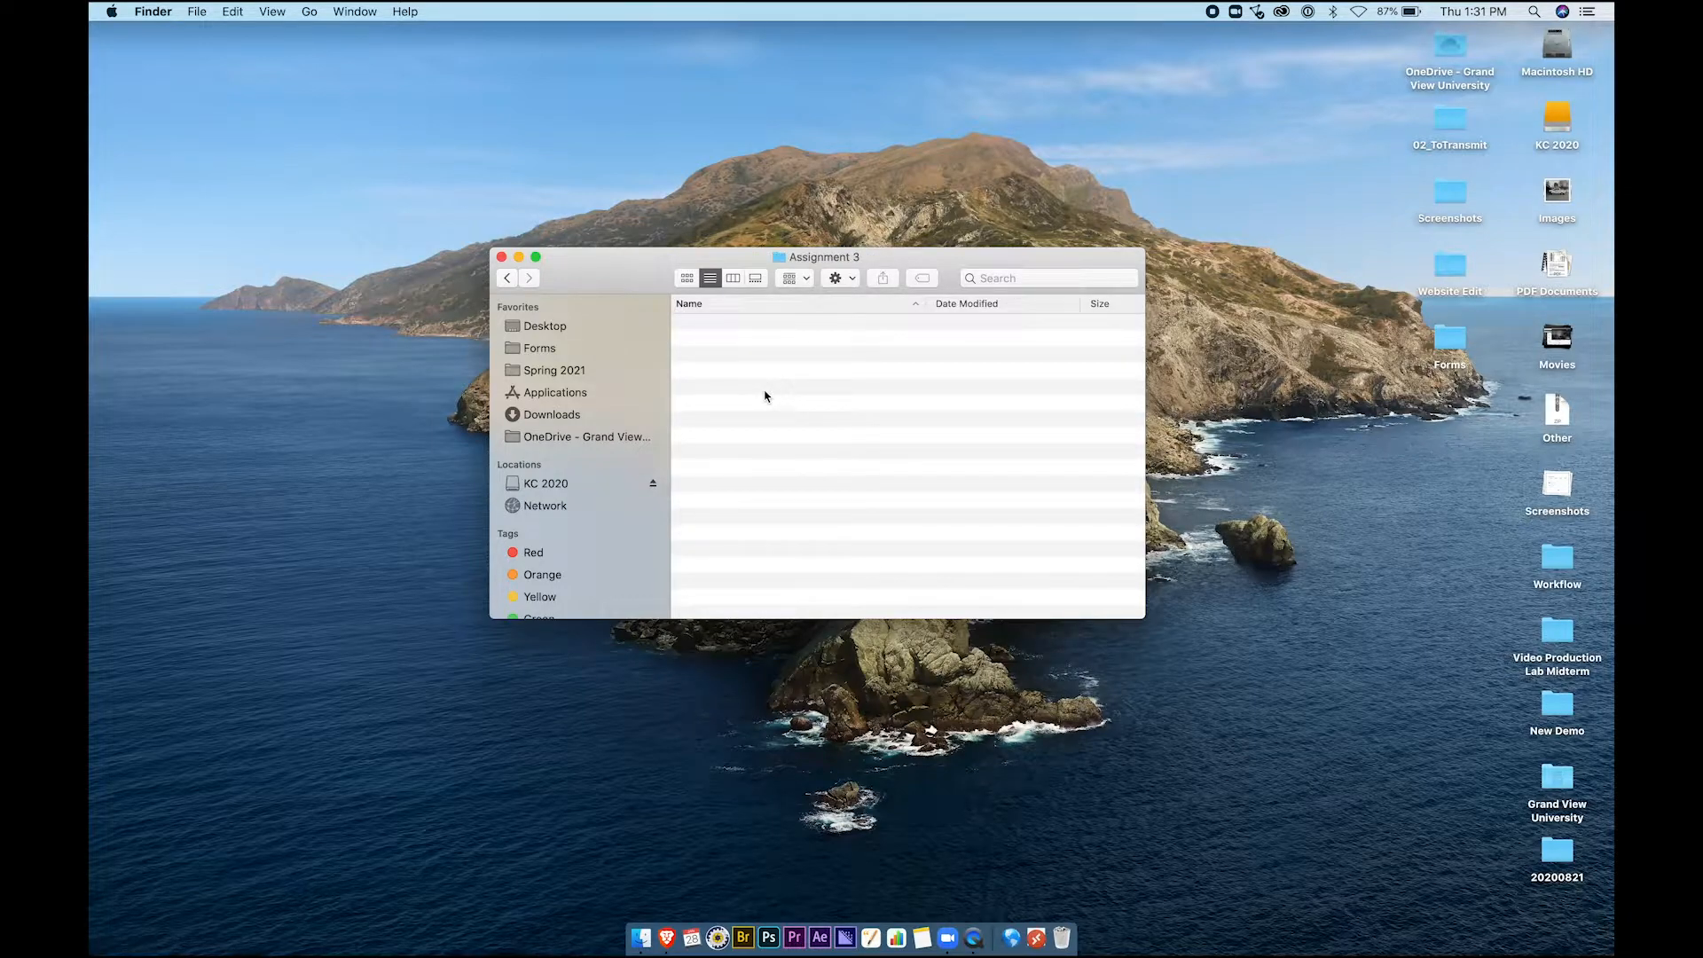
{"action": "key", "text": "super+shift+n"}
{"action": "type", "text": "Audio"}
{"action": "key", "text": "Return"}
{"action": "key", "text": "super+shift+n"}
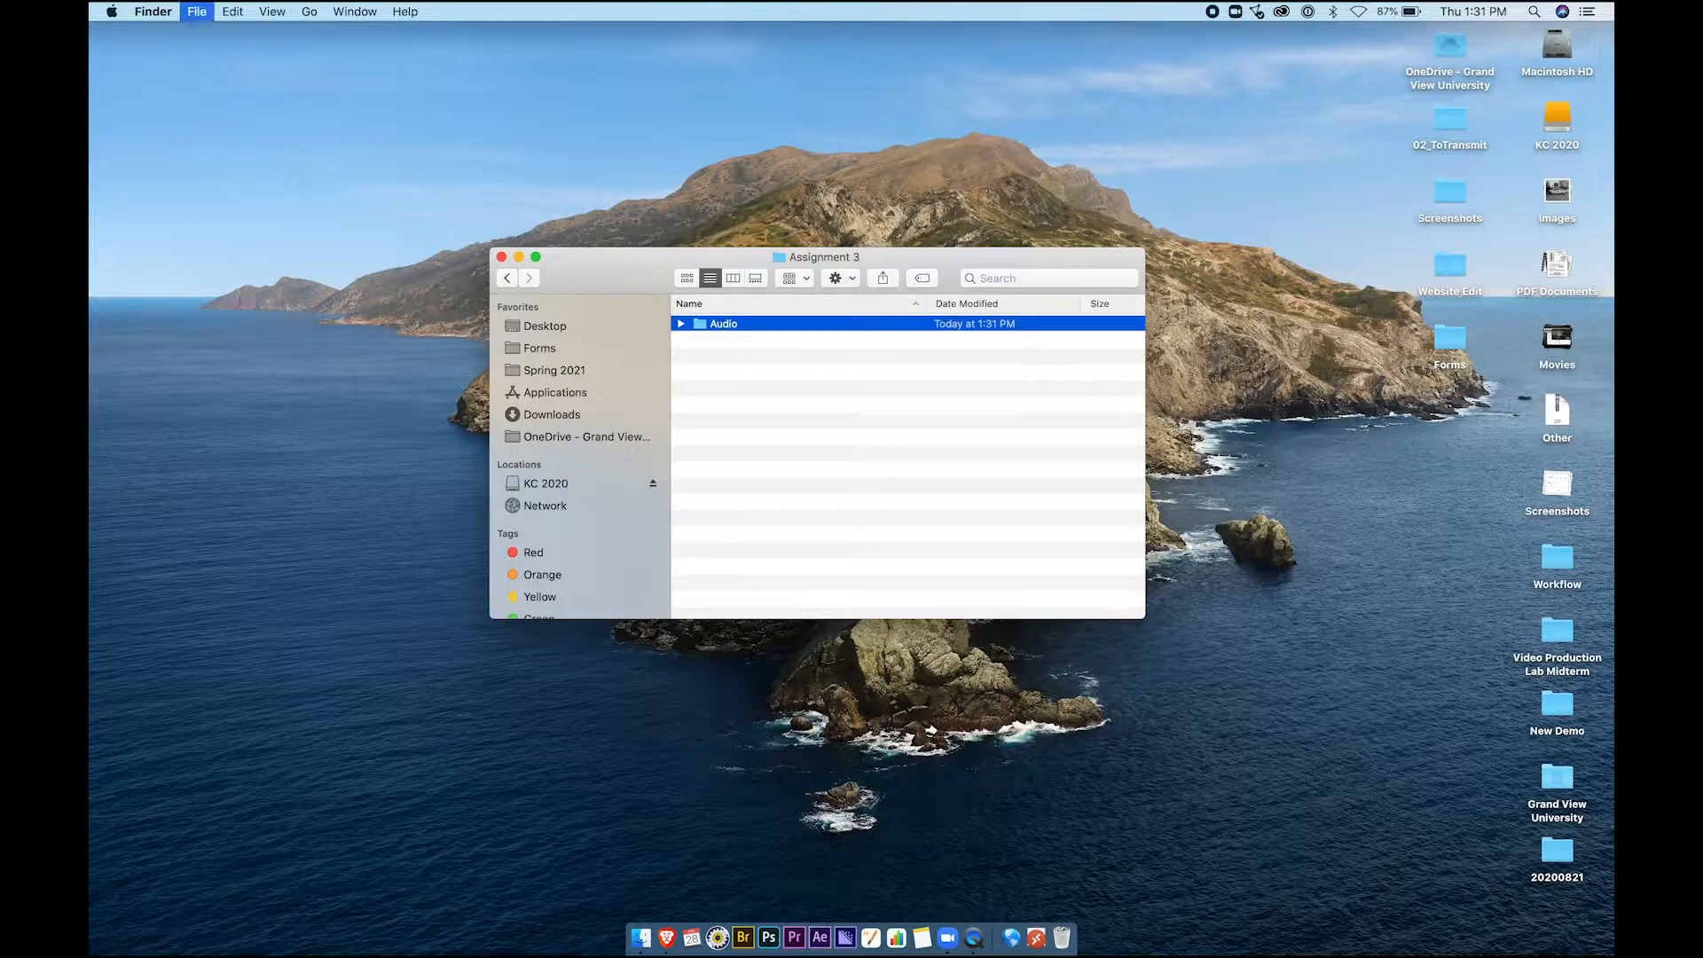
{"action": "type", "text": "Exports"}
{"action": "key", "text": "Return"}
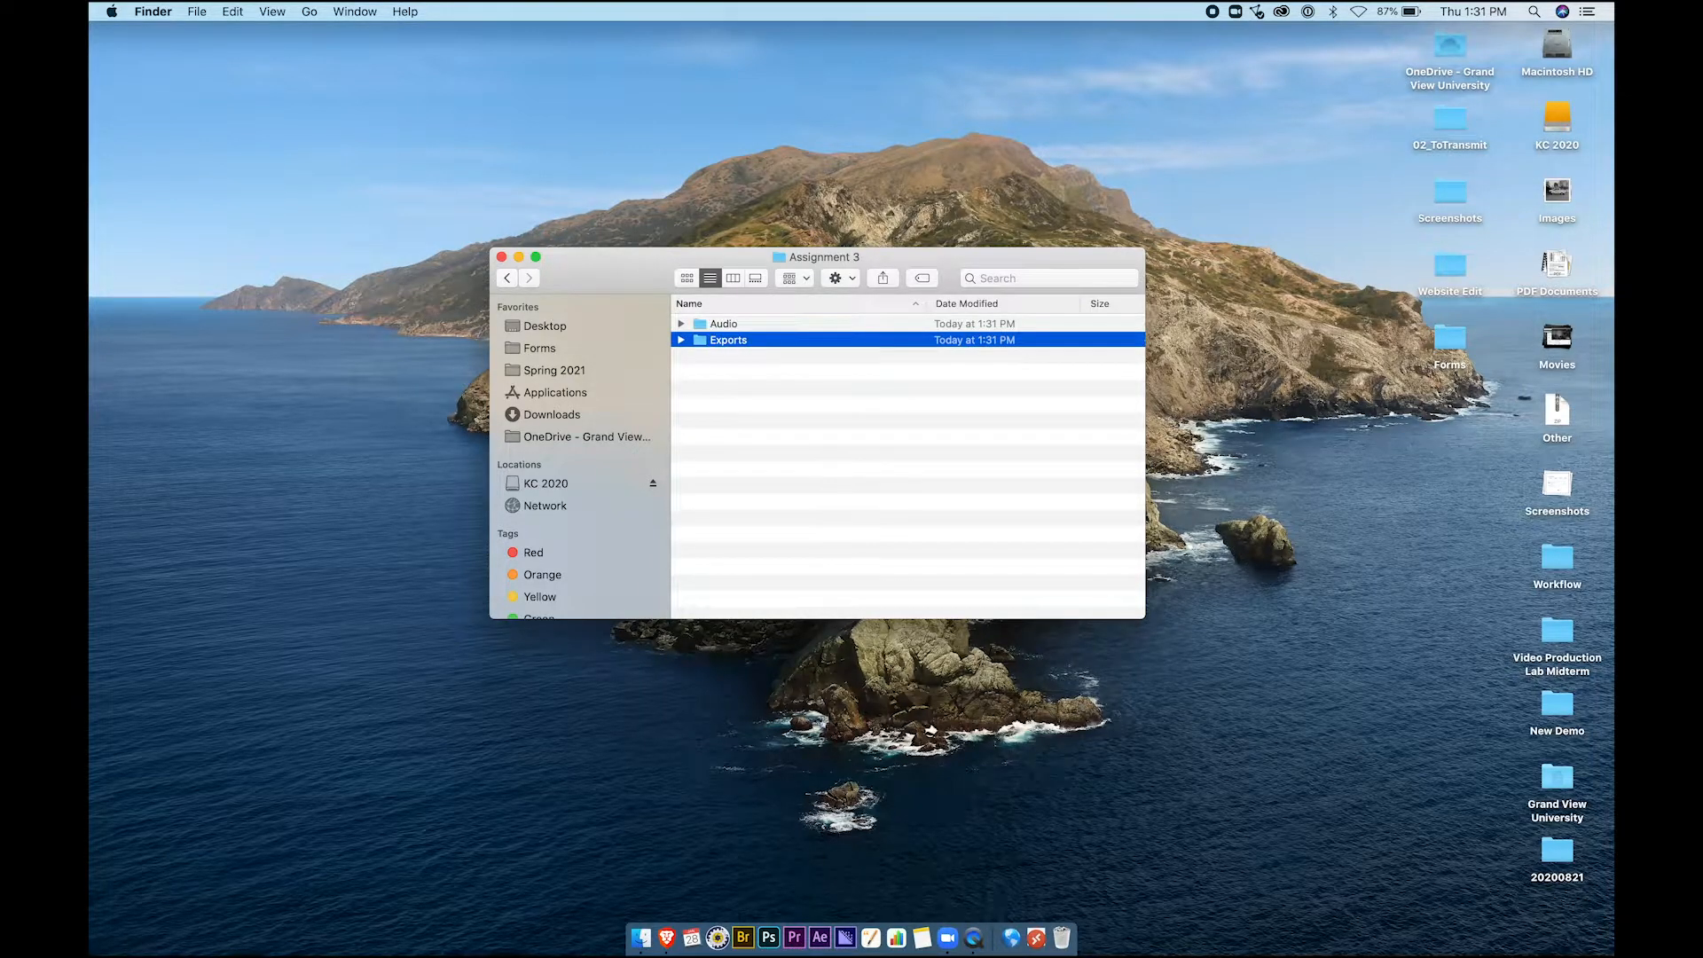
{"action": "key", "text": "super+shift+n"}
{"action": "type", "text": "Graphics"}
{"action": "key", "text": "Return"}
Add the Media and Projects subfolders to Assignment 3
{"action": "key", "text": "super+shift+n"}
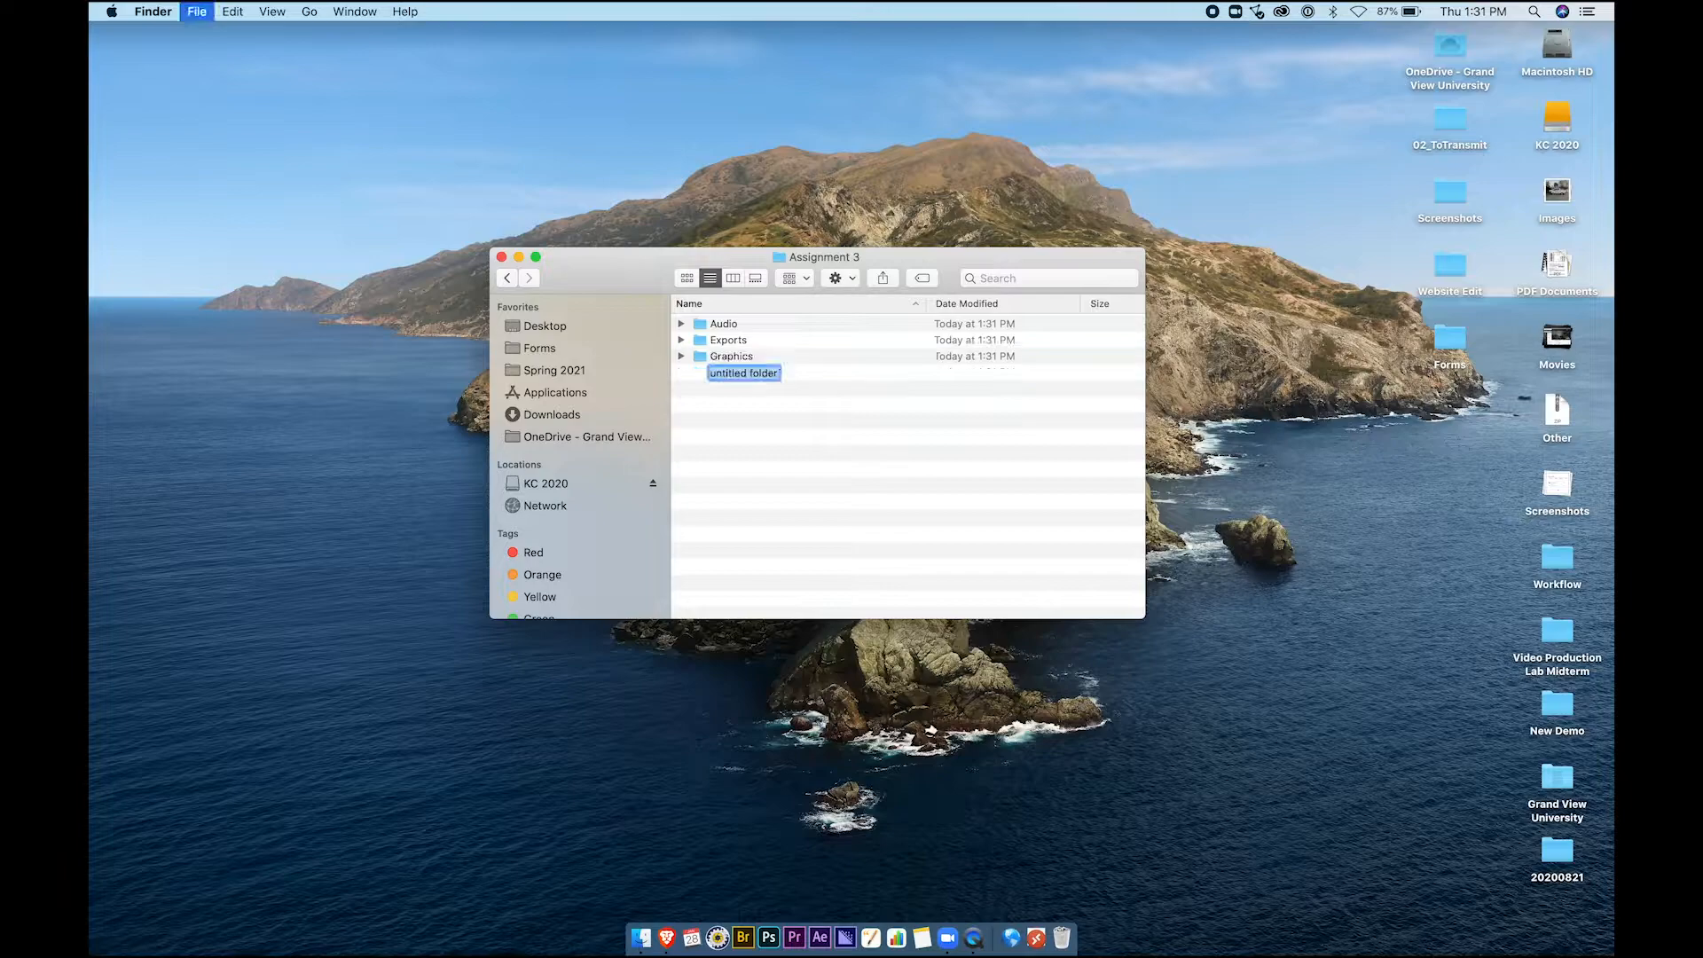
{"action": "type", "text": "Media"}
{"action": "key", "text": "Return"}
{"action": "key", "text": "super+shift+n"}
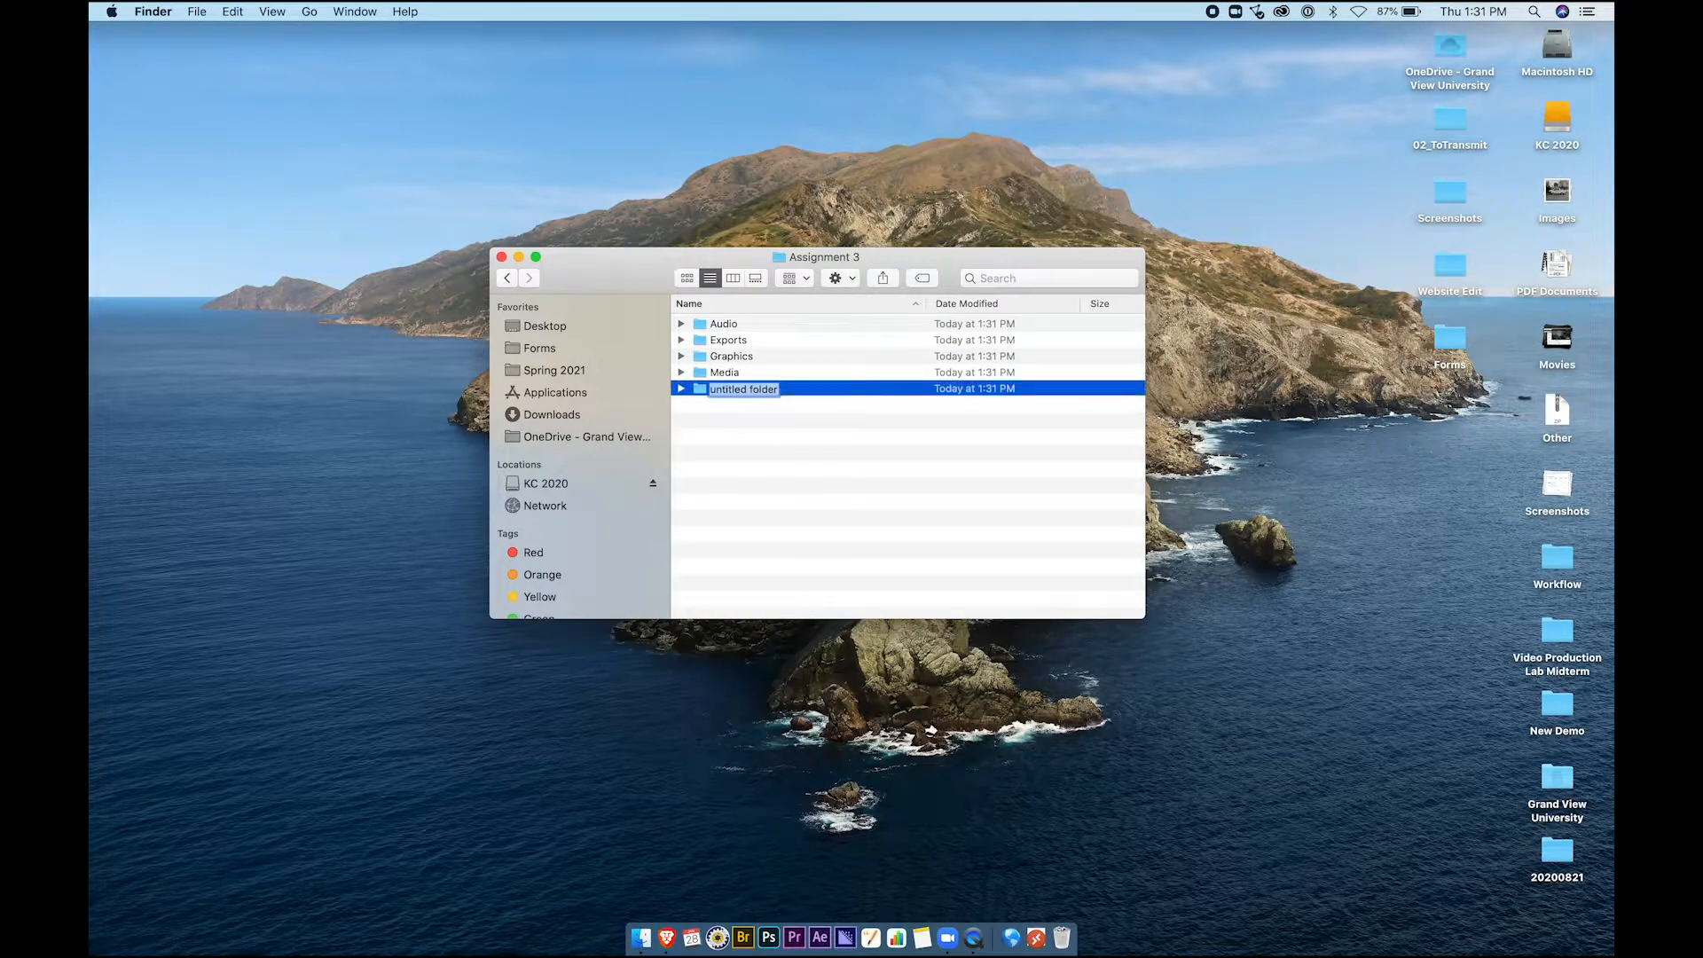
{"action": "type", "text": "Projects"}
{"action": "key", "text": "Return"}
{"action": "left_click", "coordinate": [758, 410]}
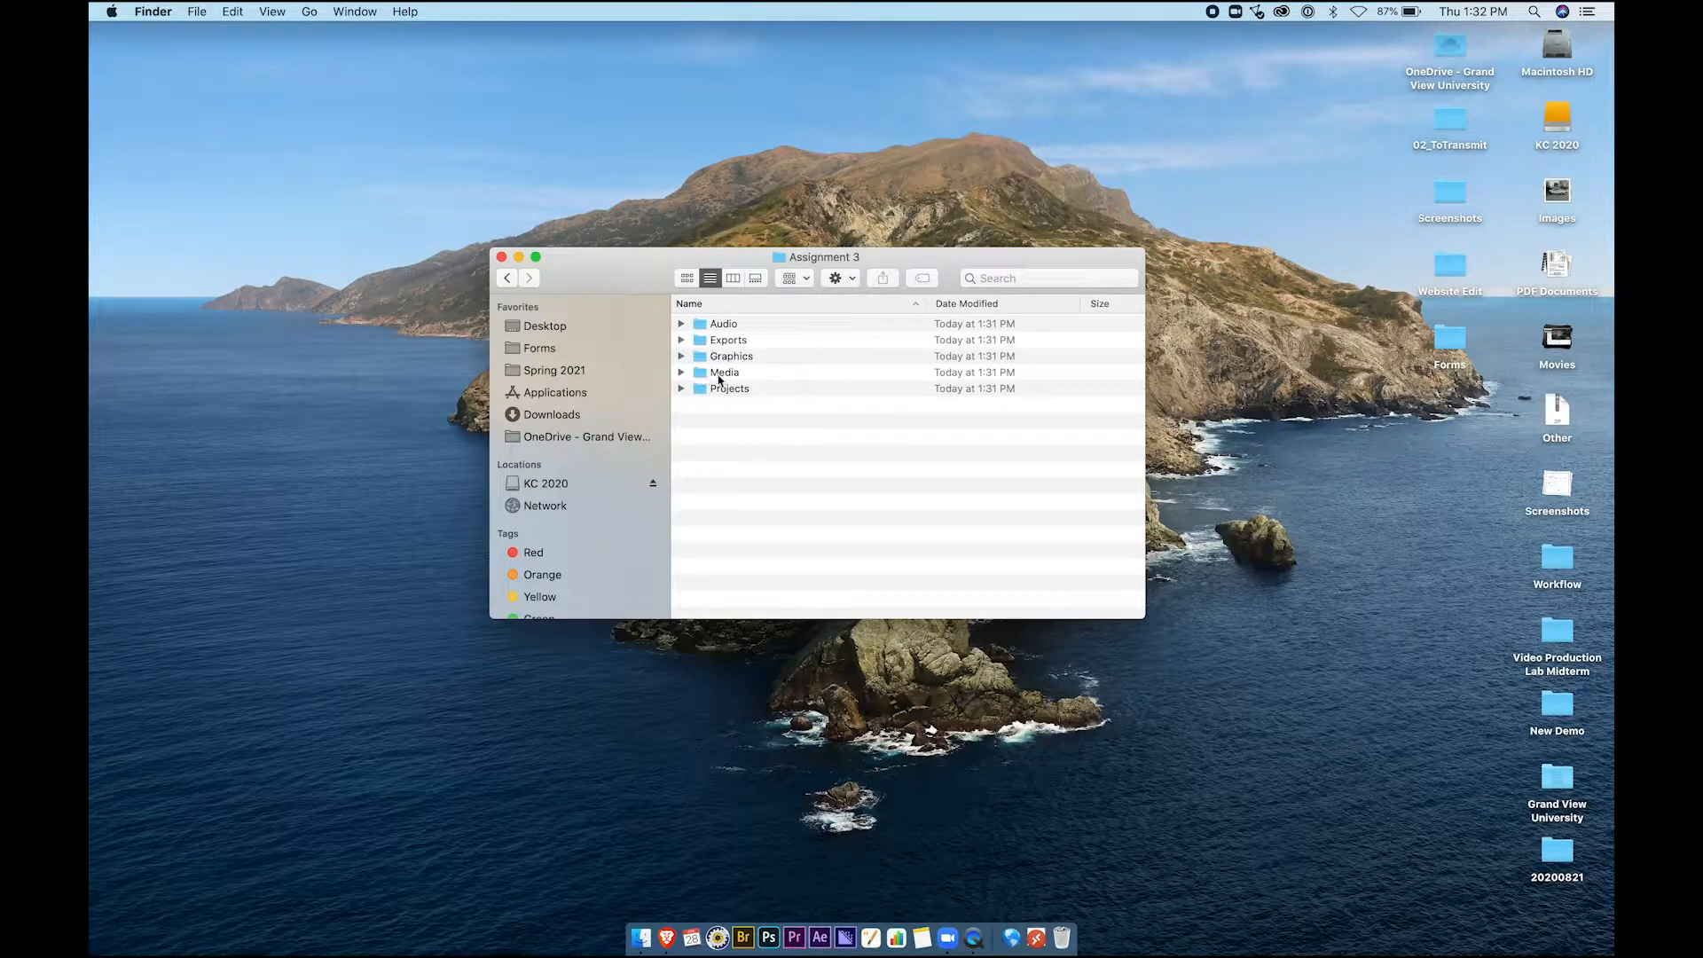
{"action": "left_click", "coordinate": [711, 378]}
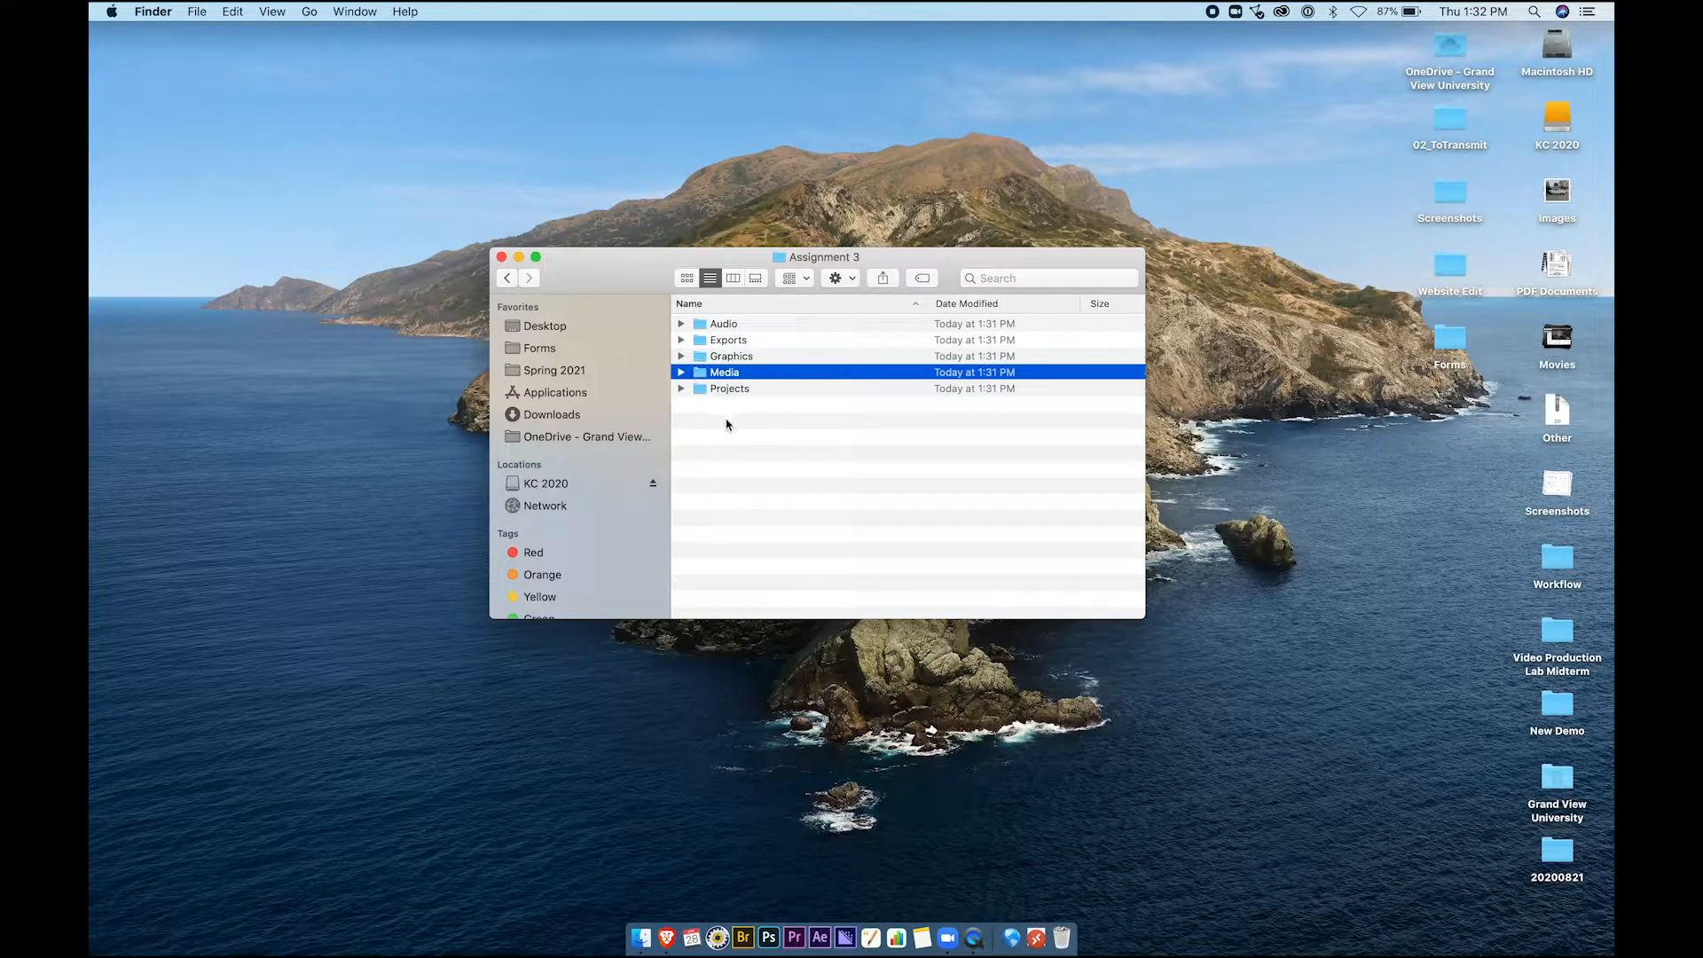
{"action": "left_click", "coordinate": [726, 425]}
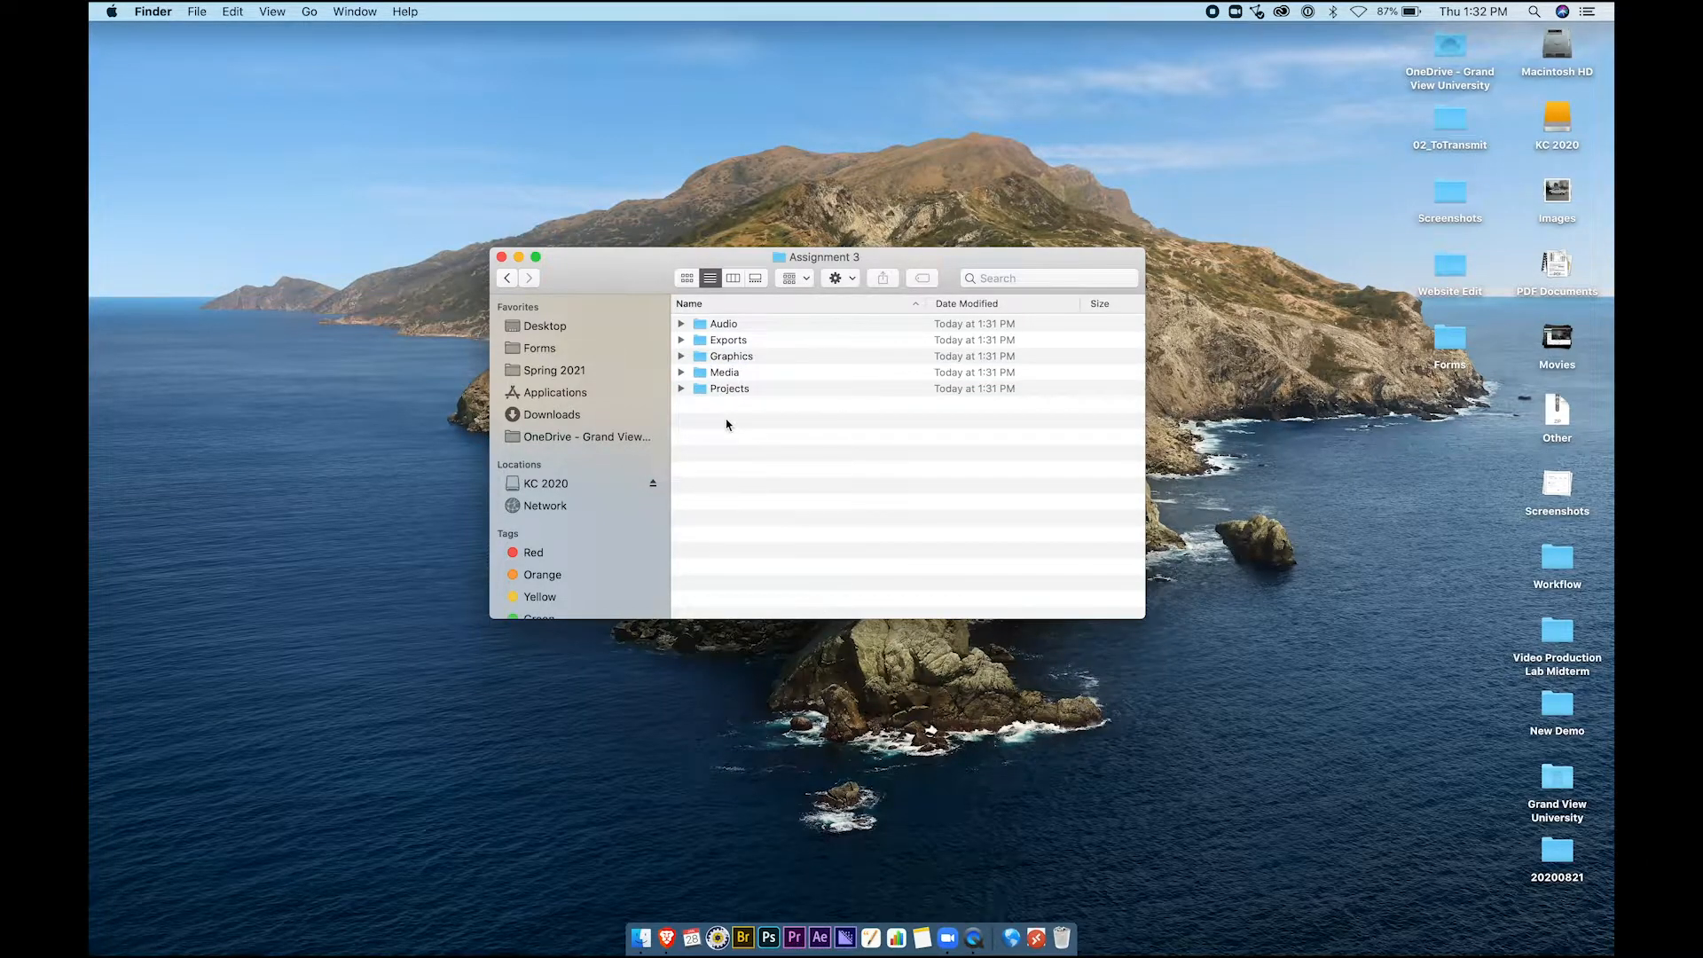
In Brave, open the Blackboard course's Shared Files link to the Video Production Lab SharePoint site
{"action": "left_click", "coordinate": [666, 942]}
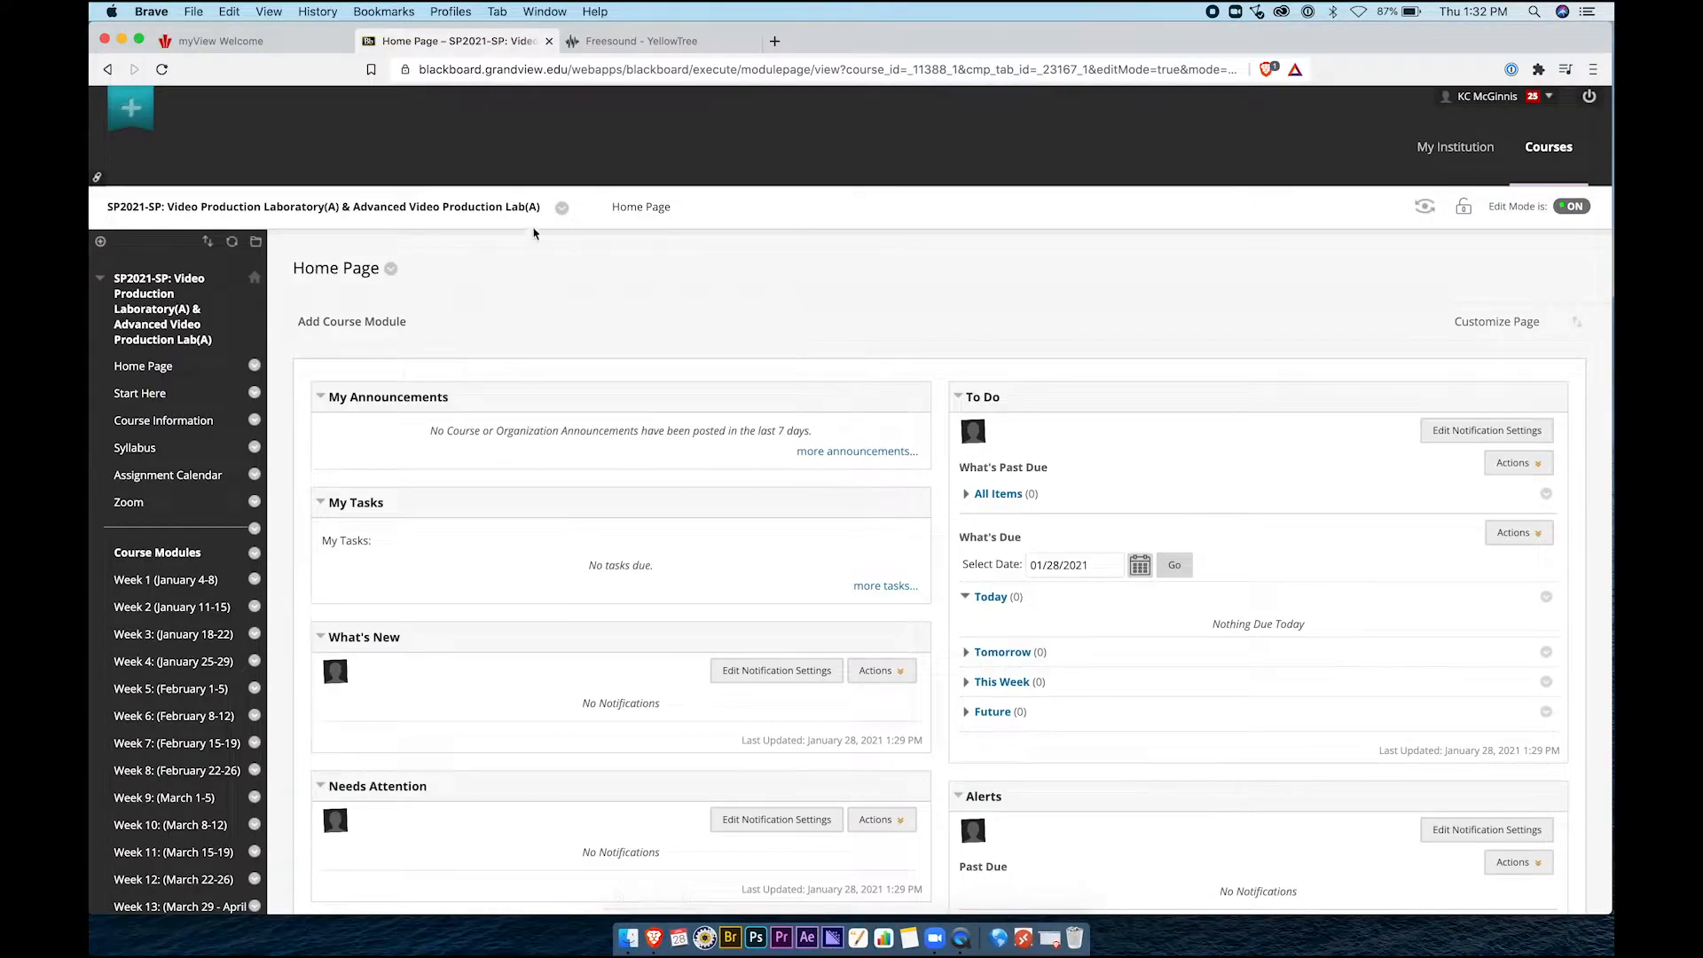
{"action": "scroll", "coordinate": [175, 621], "scroll_direction": "down", "scroll_amount": 7}
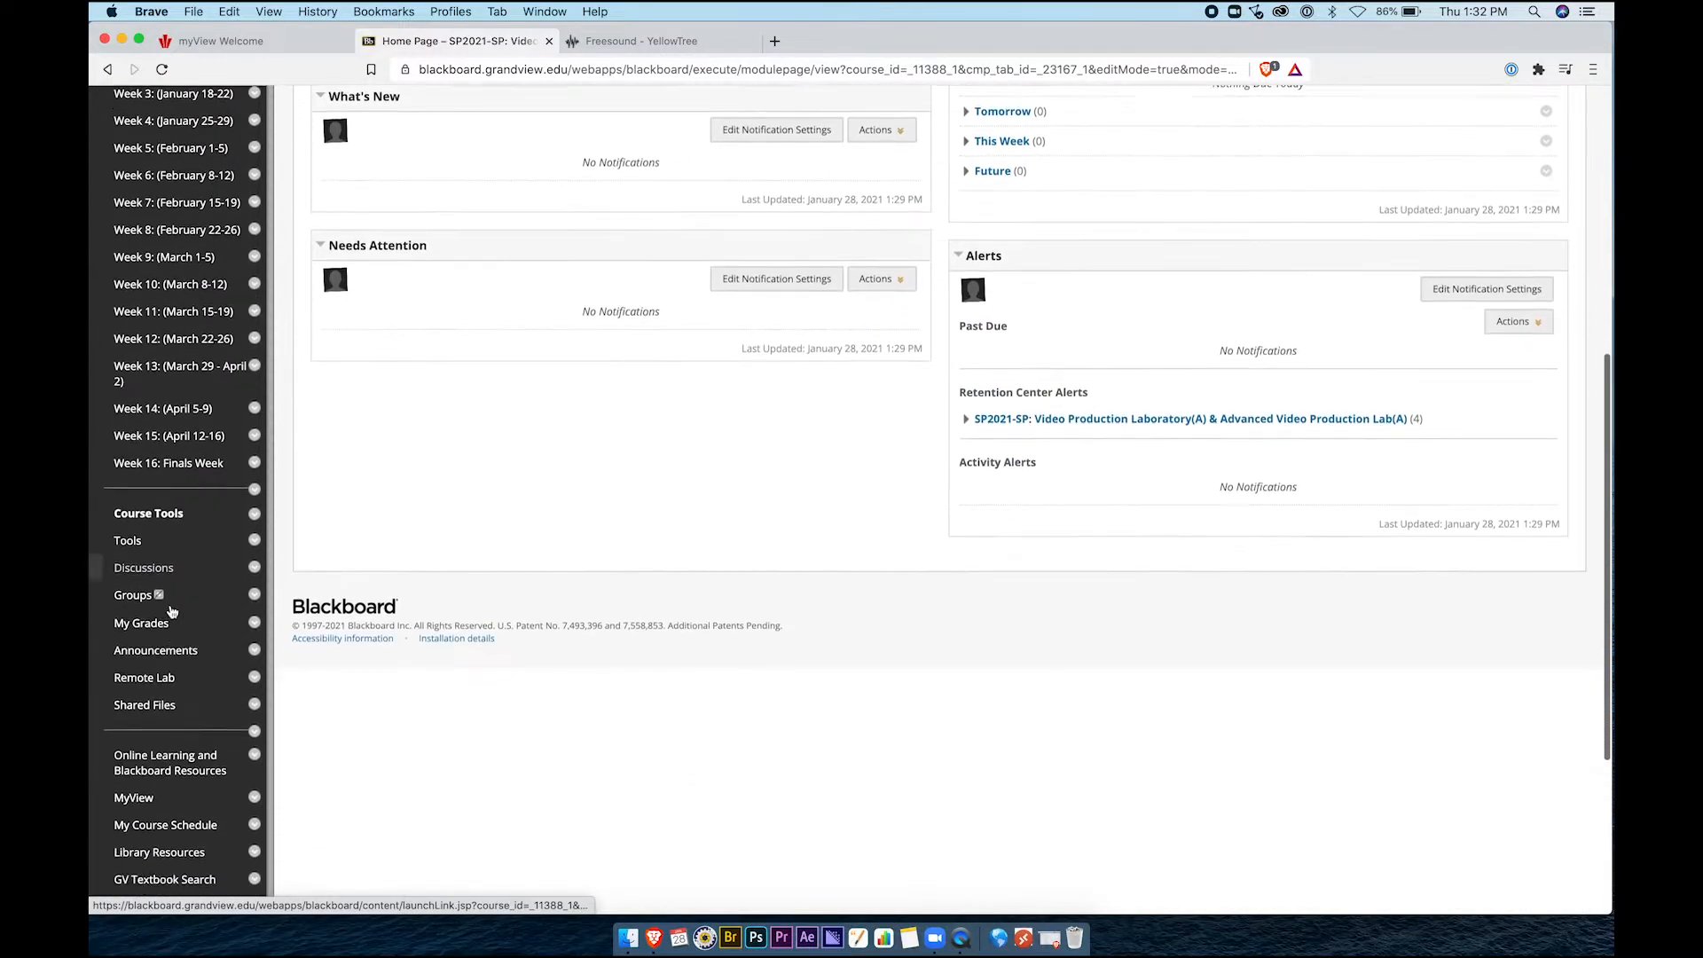
{"action": "left_click", "coordinate": [160, 629]}
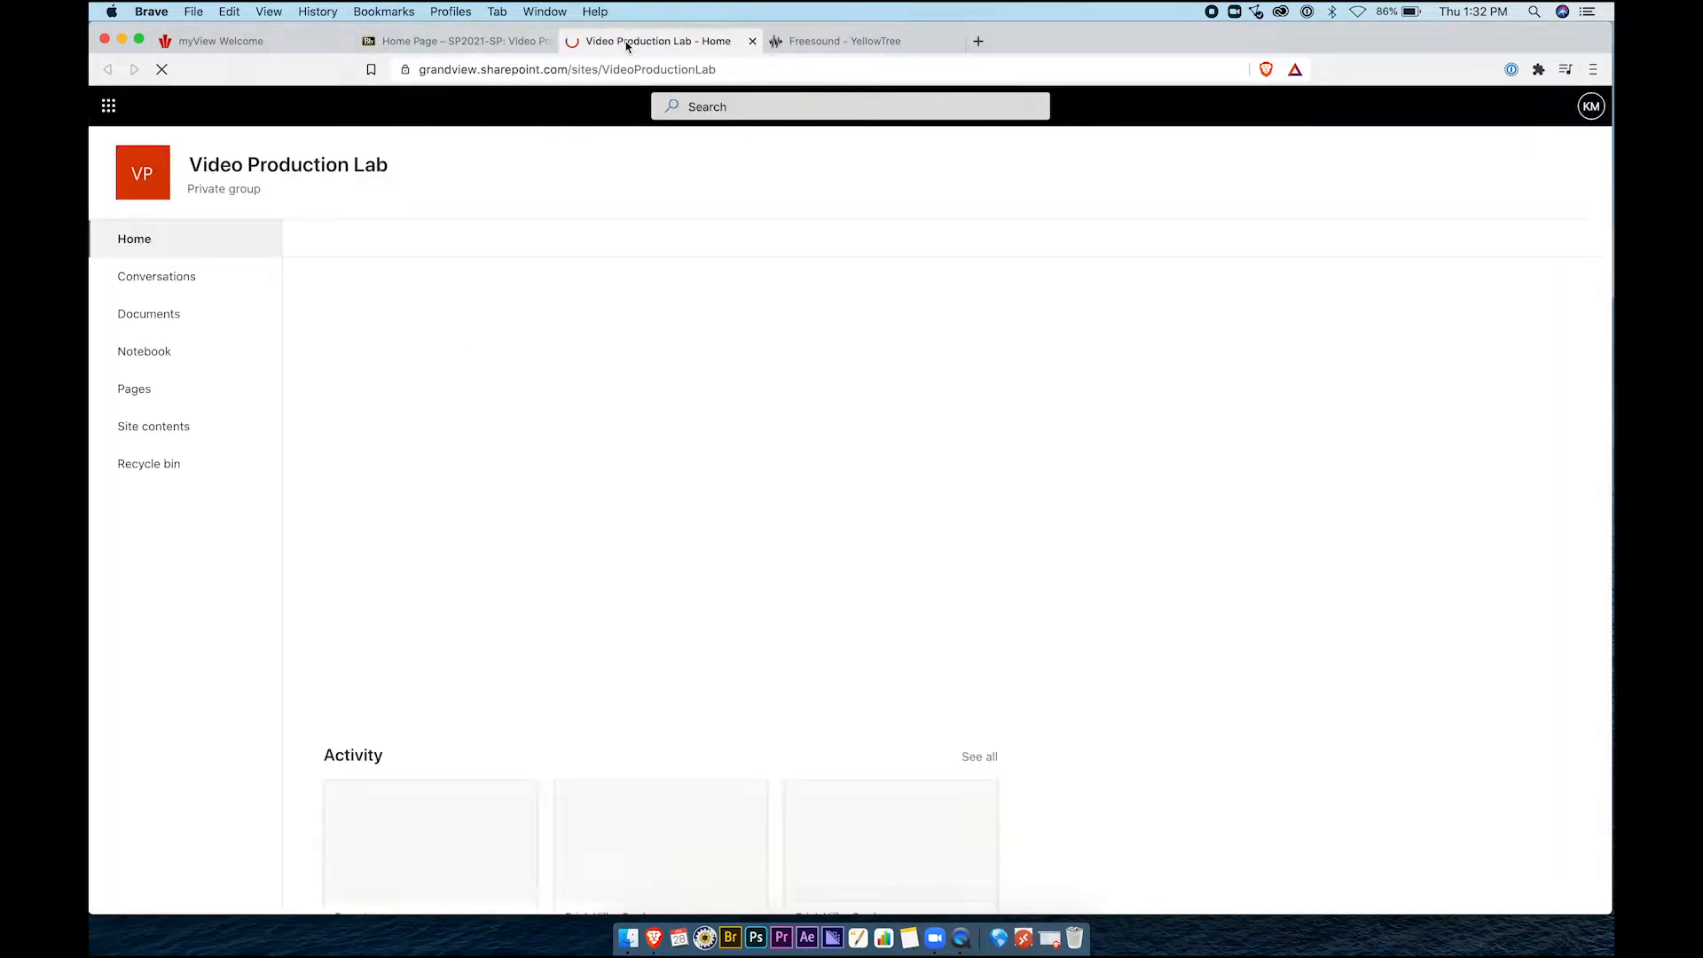
Browse Documents › Spring 2021 › Assignment 3 - Audio › Student Footage to a student folder and show MVI_0001.MP4's actions
{"action": "left_click", "coordinate": [166, 324]}
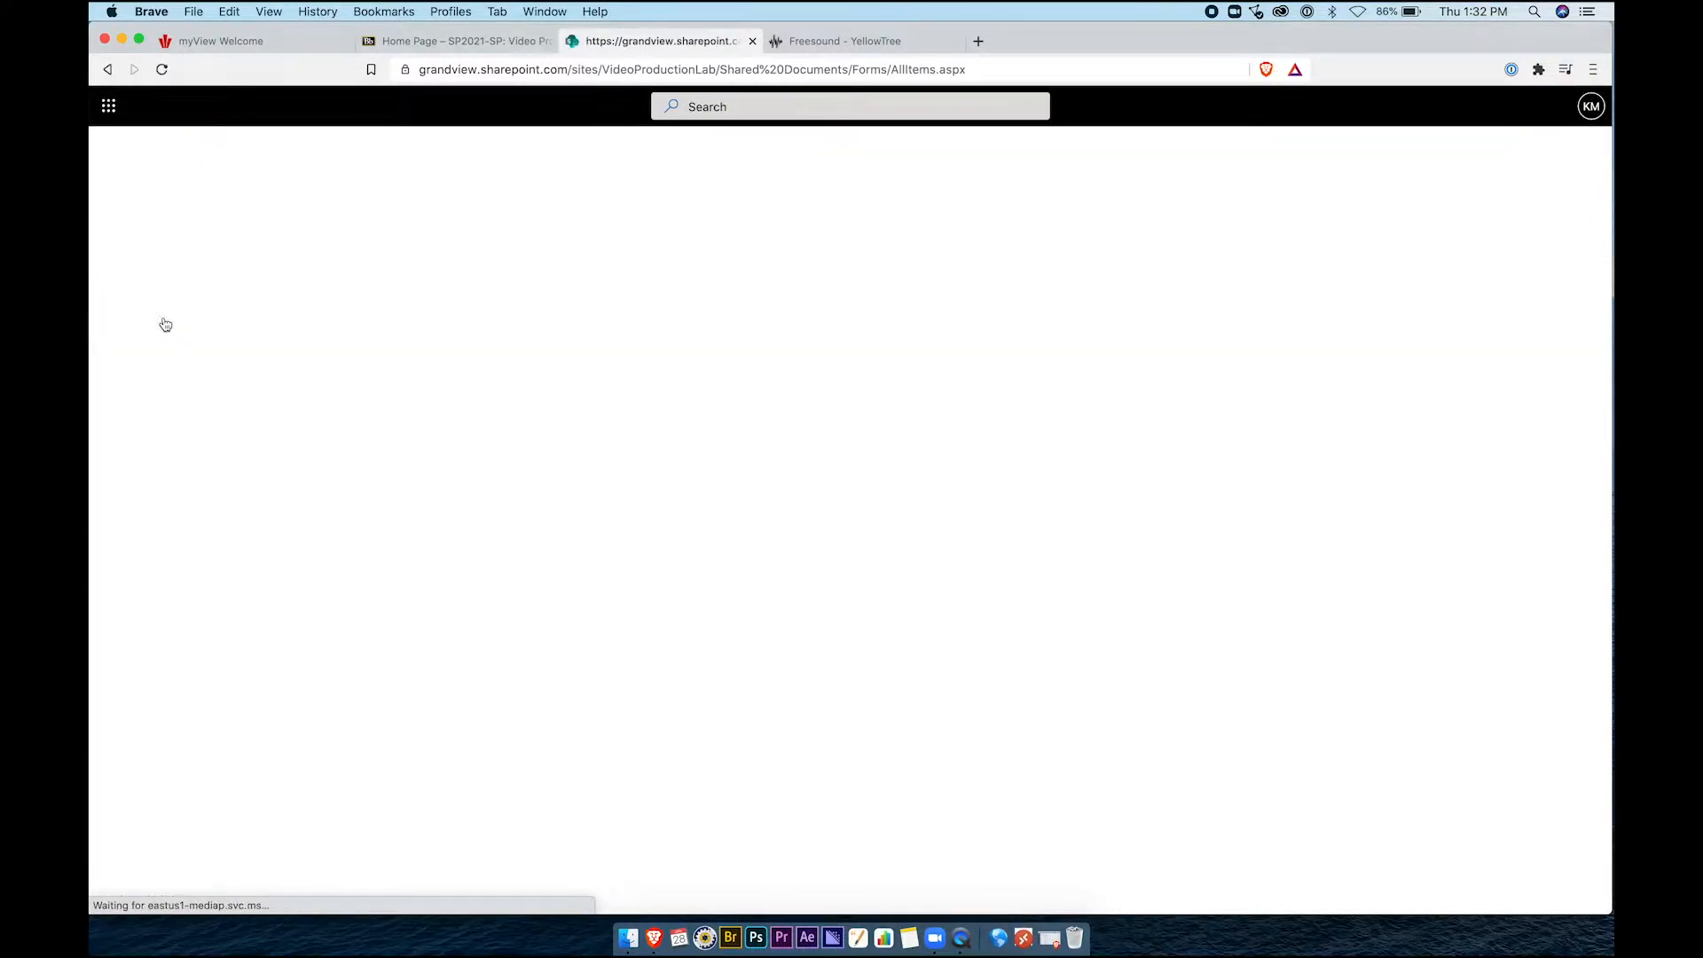
{"action": "left_click", "coordinate": [439, 424]}
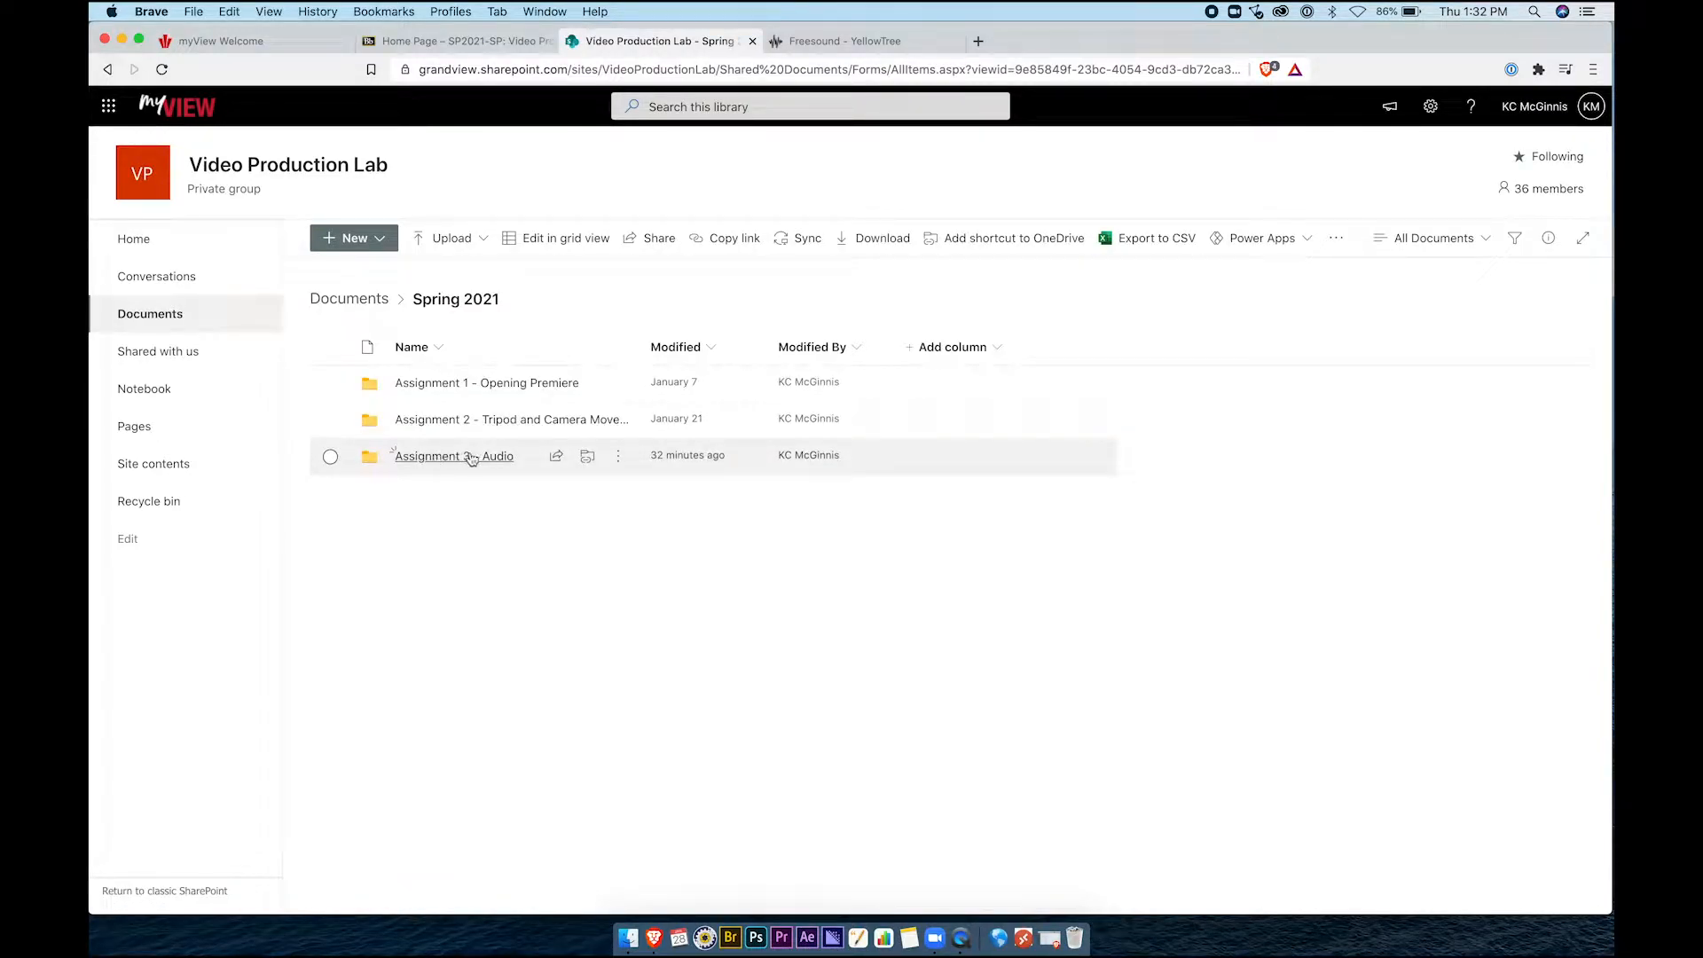
{"action": "left_click", "coordinate": [451, 462]}
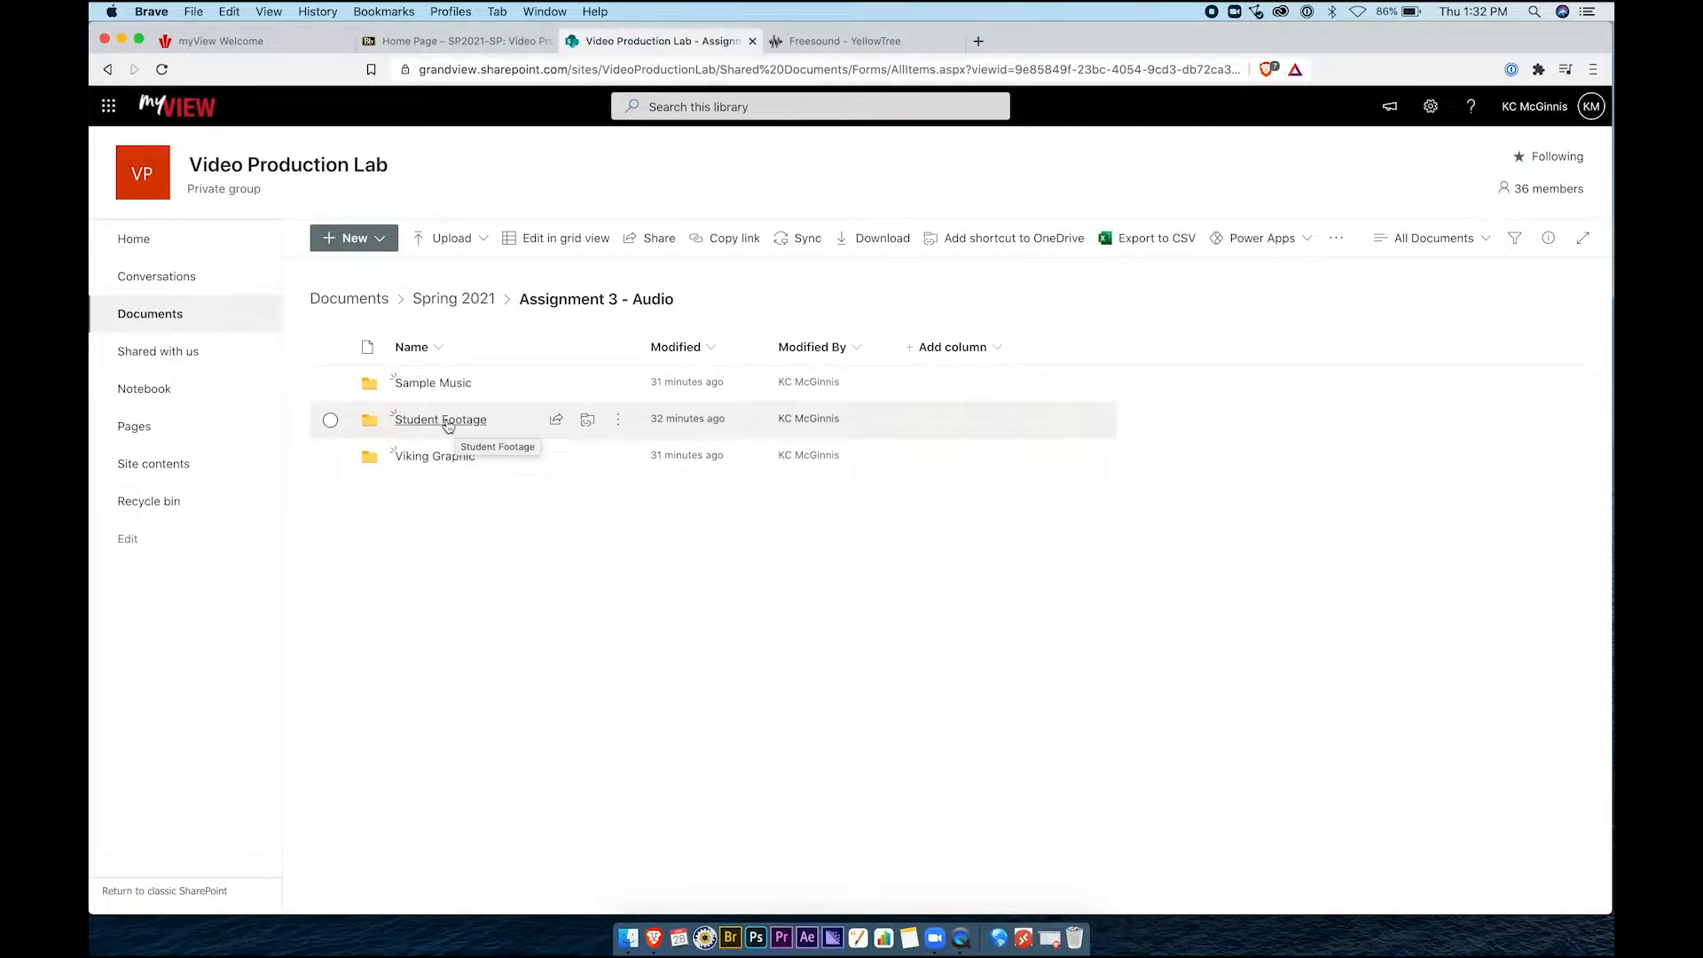
{"action": "left_click", "coordinate": [448, 424]}
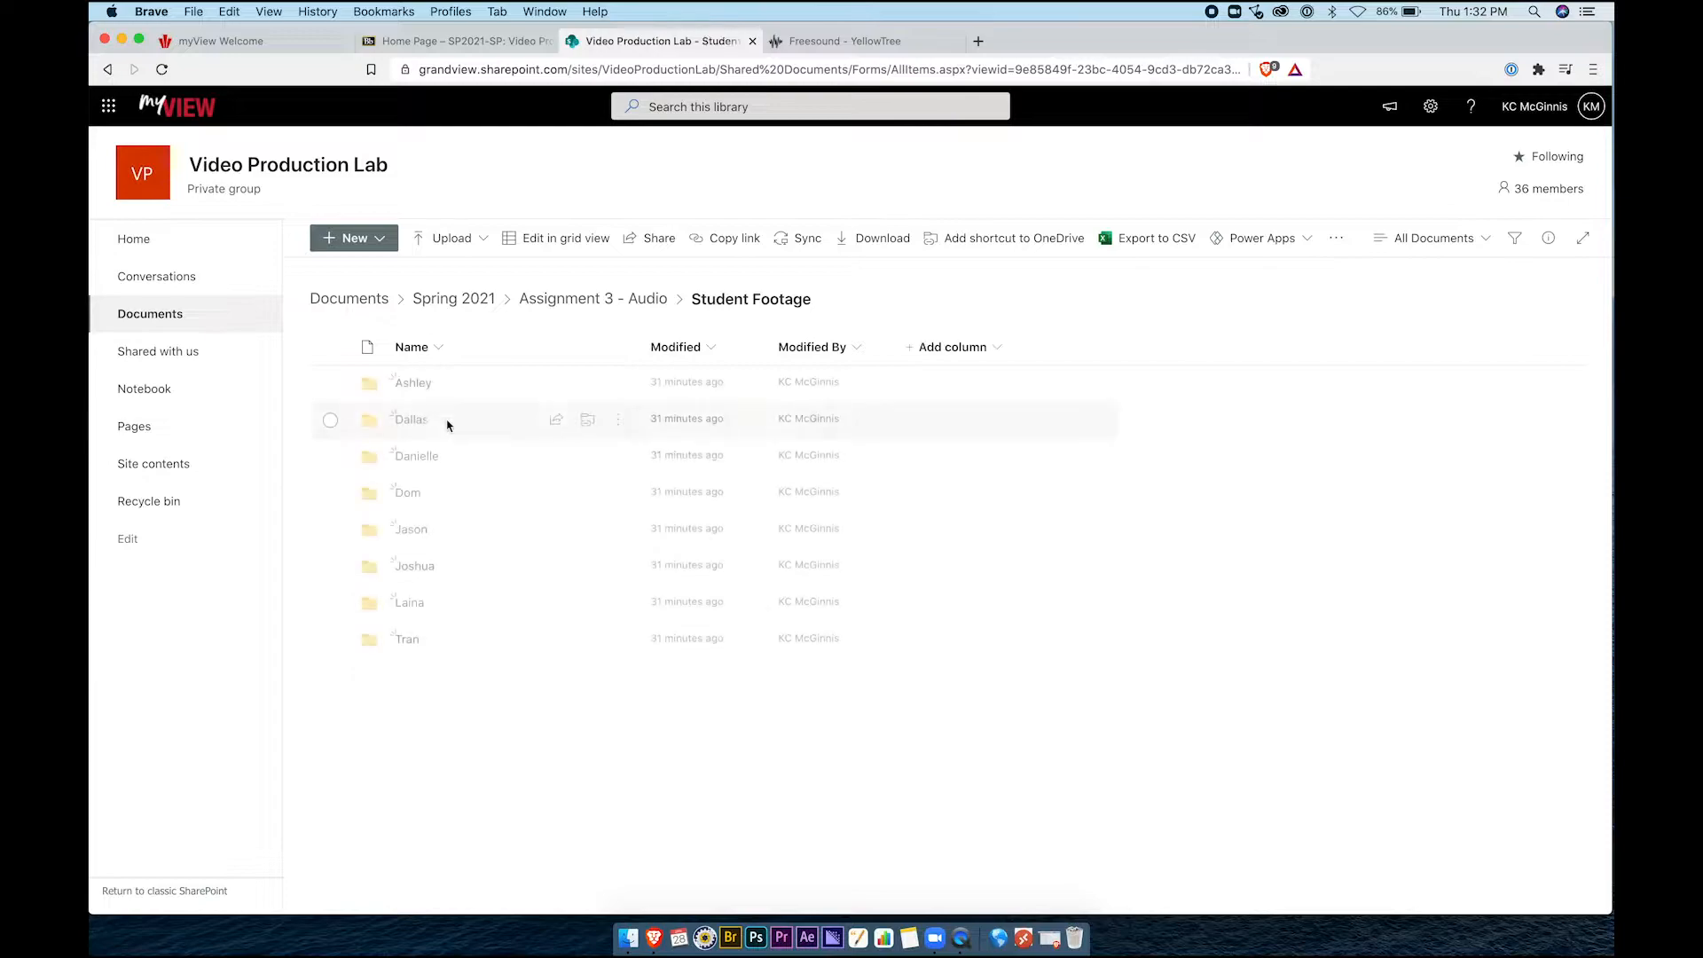
{"action": "left_click", "coordinate": [415, 567]}
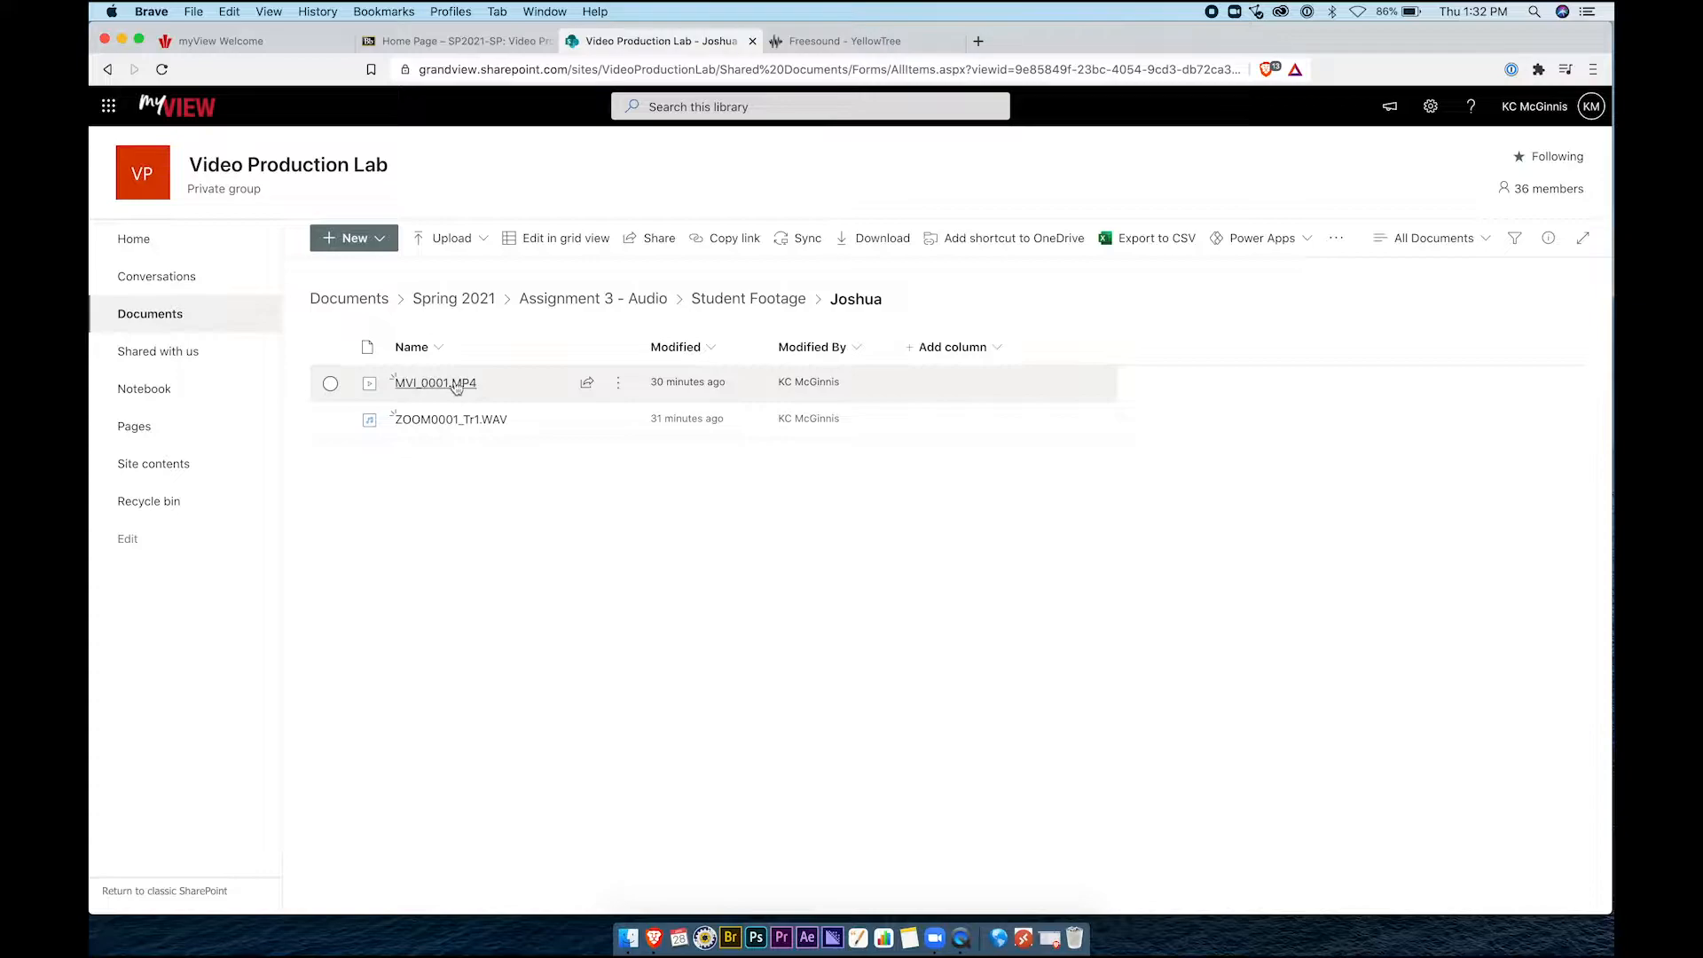
{"action": "mouse_move", "coordinate": [444, 387]}
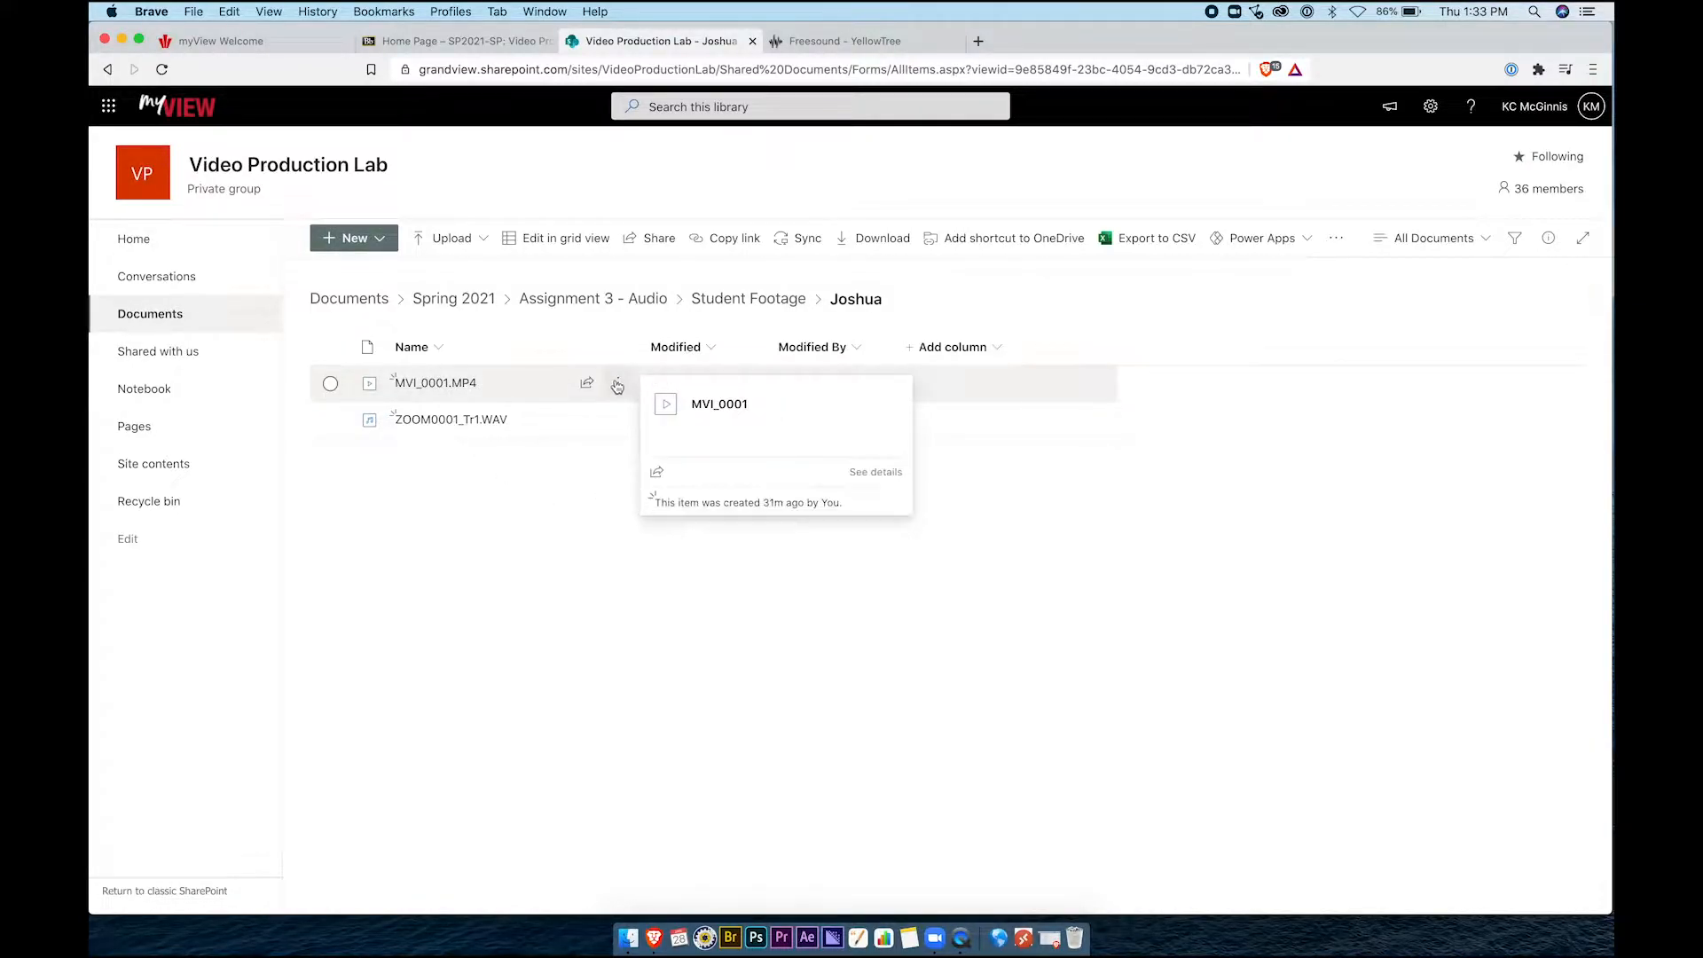
{"action": "left_click", "coordinate": [618, 385]}
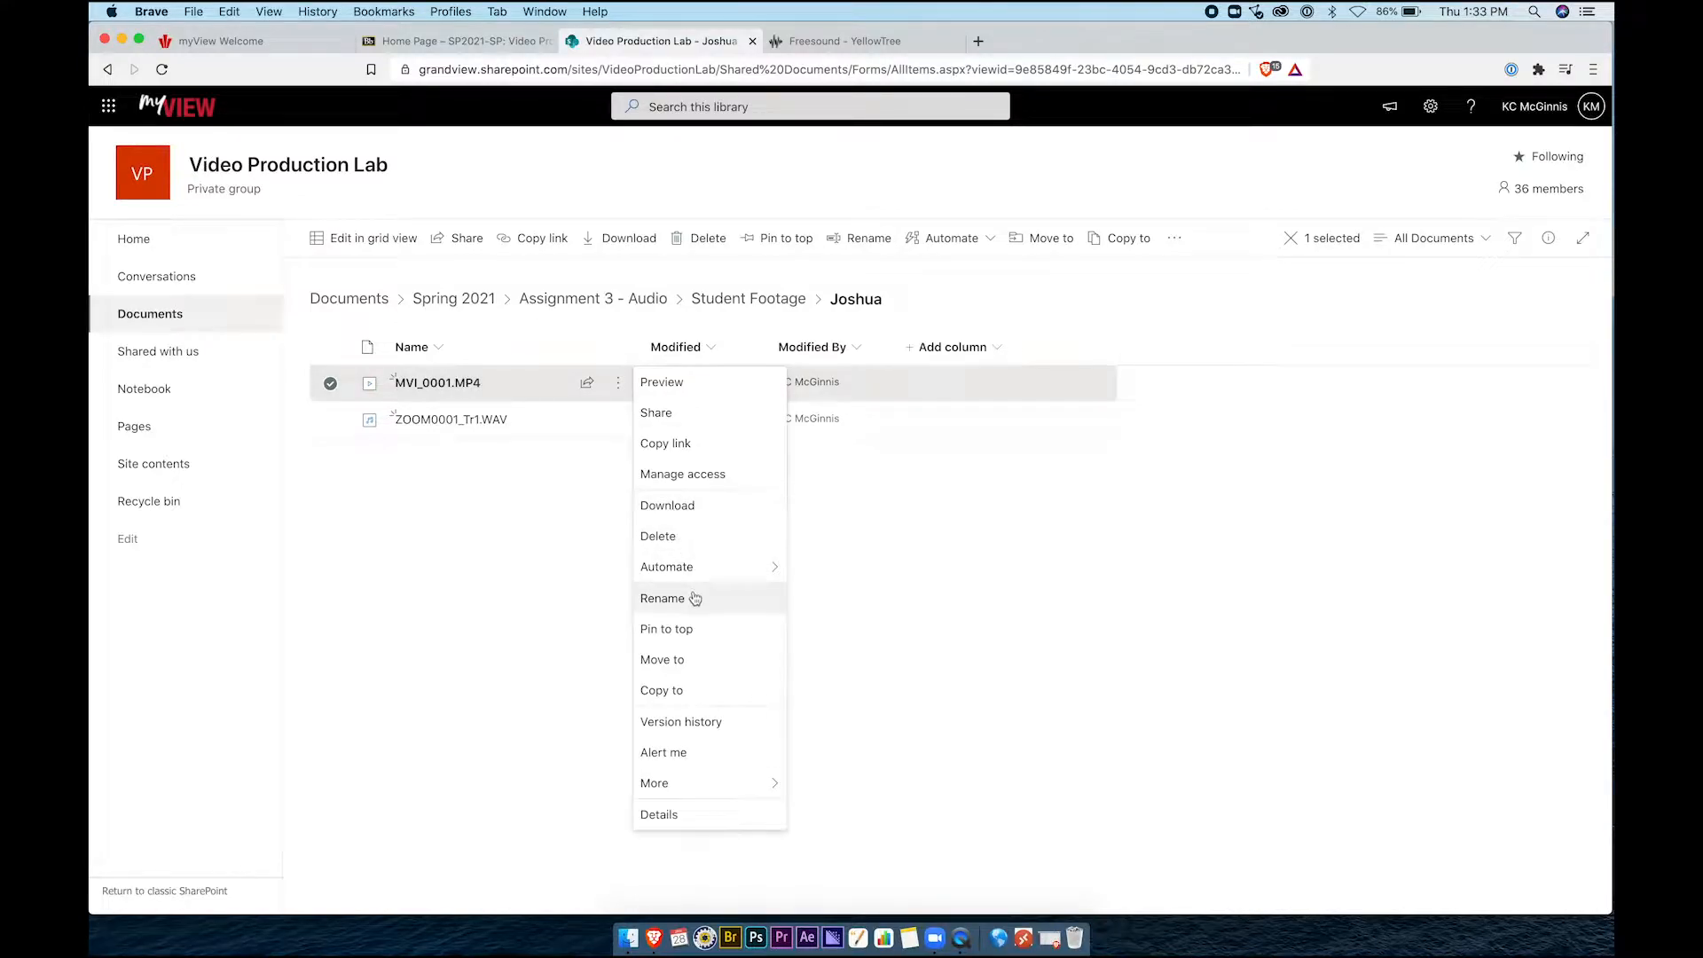
Download MVI_0001.MP4 into the local Video Production Lab › Assignment 3 › Media folder
{"action": "left_click", "coordinate": [693, 517]}
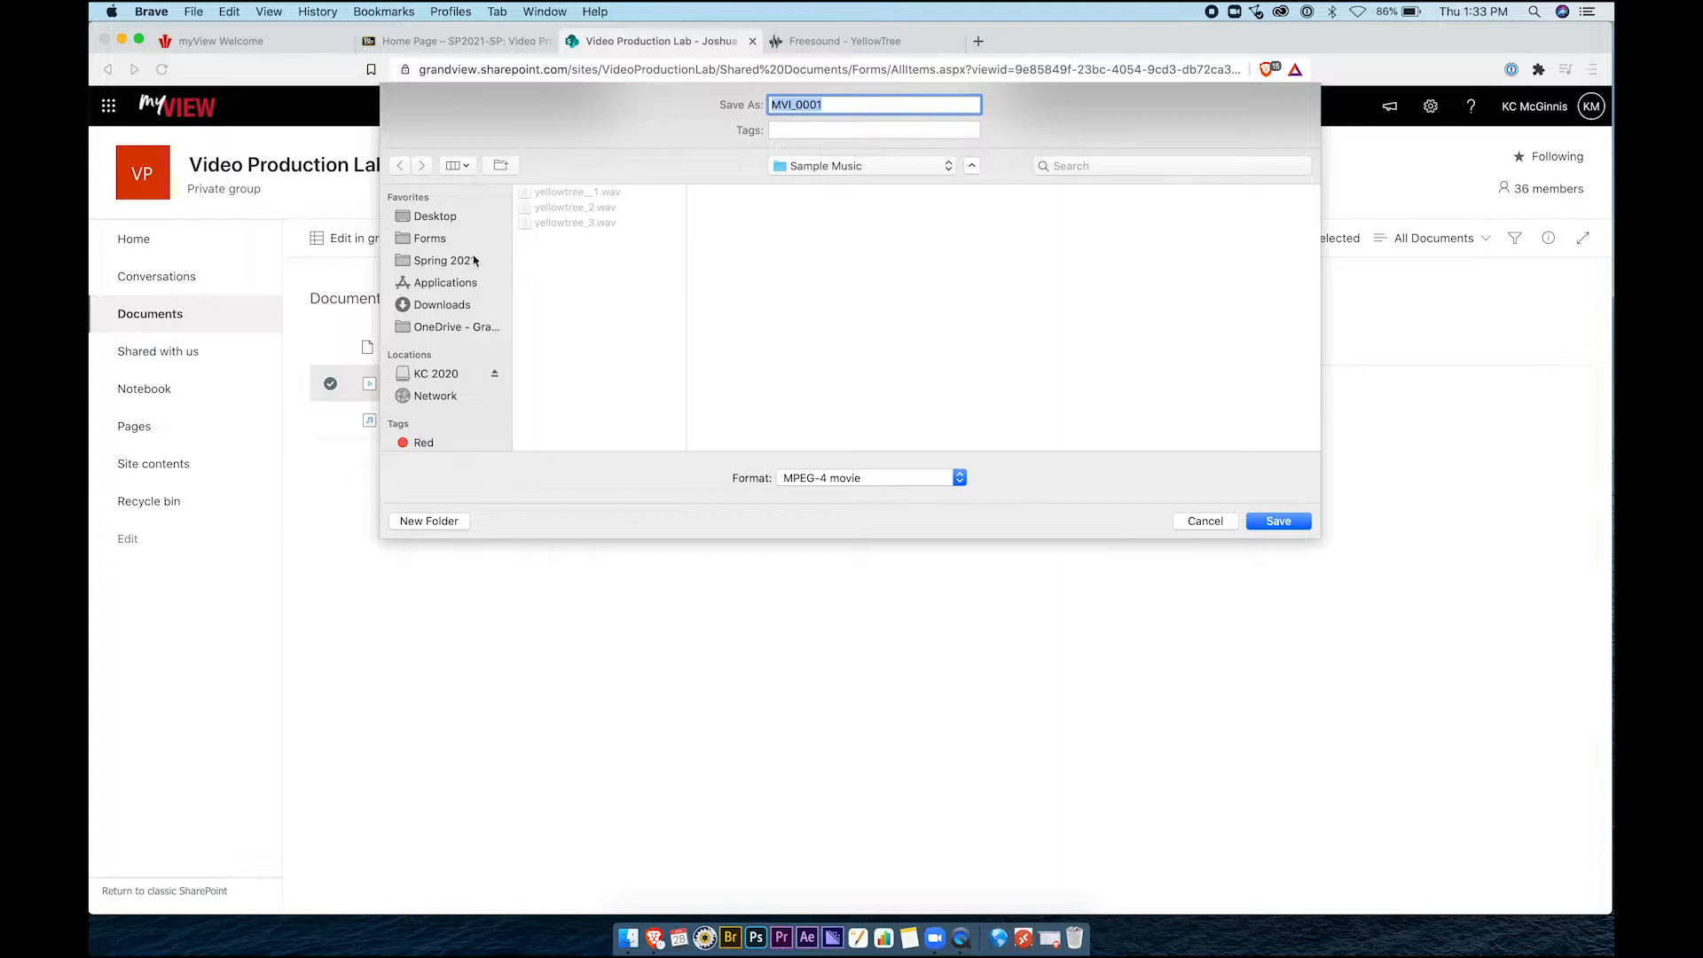
{"action": "left_click", "coordinate": [456, 260]}
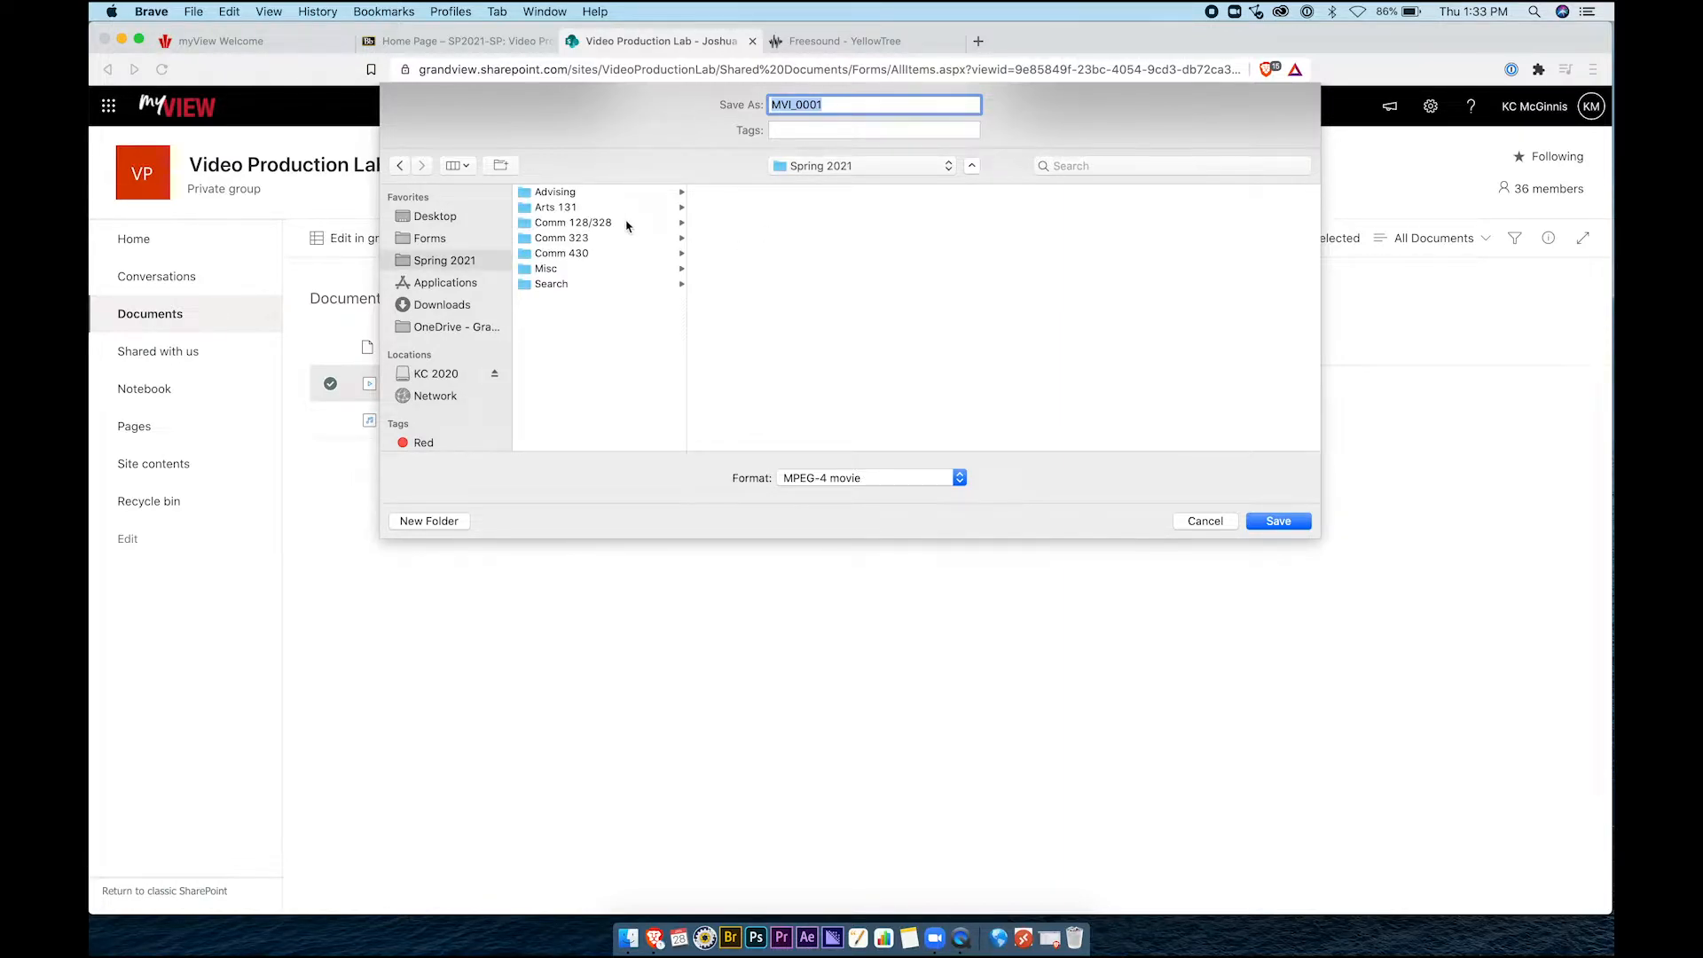
{"action": "left_click", "coordinate": [972, 166]}
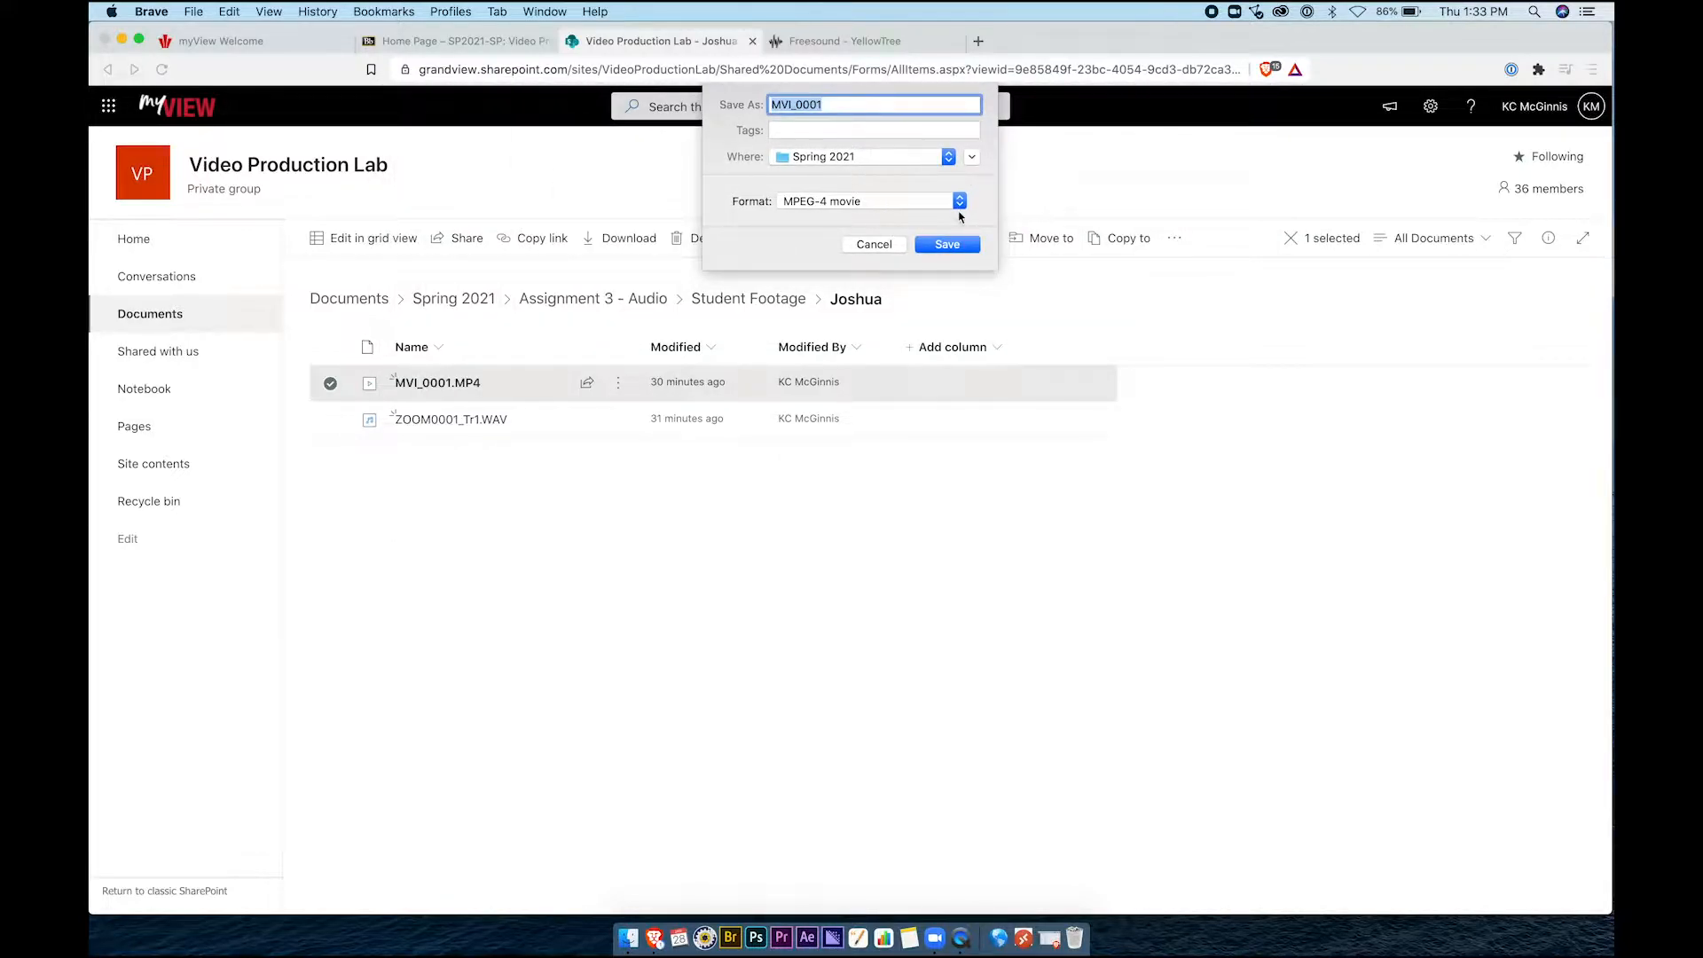
{"action": "left_click", "coordinate": [972, 160]}
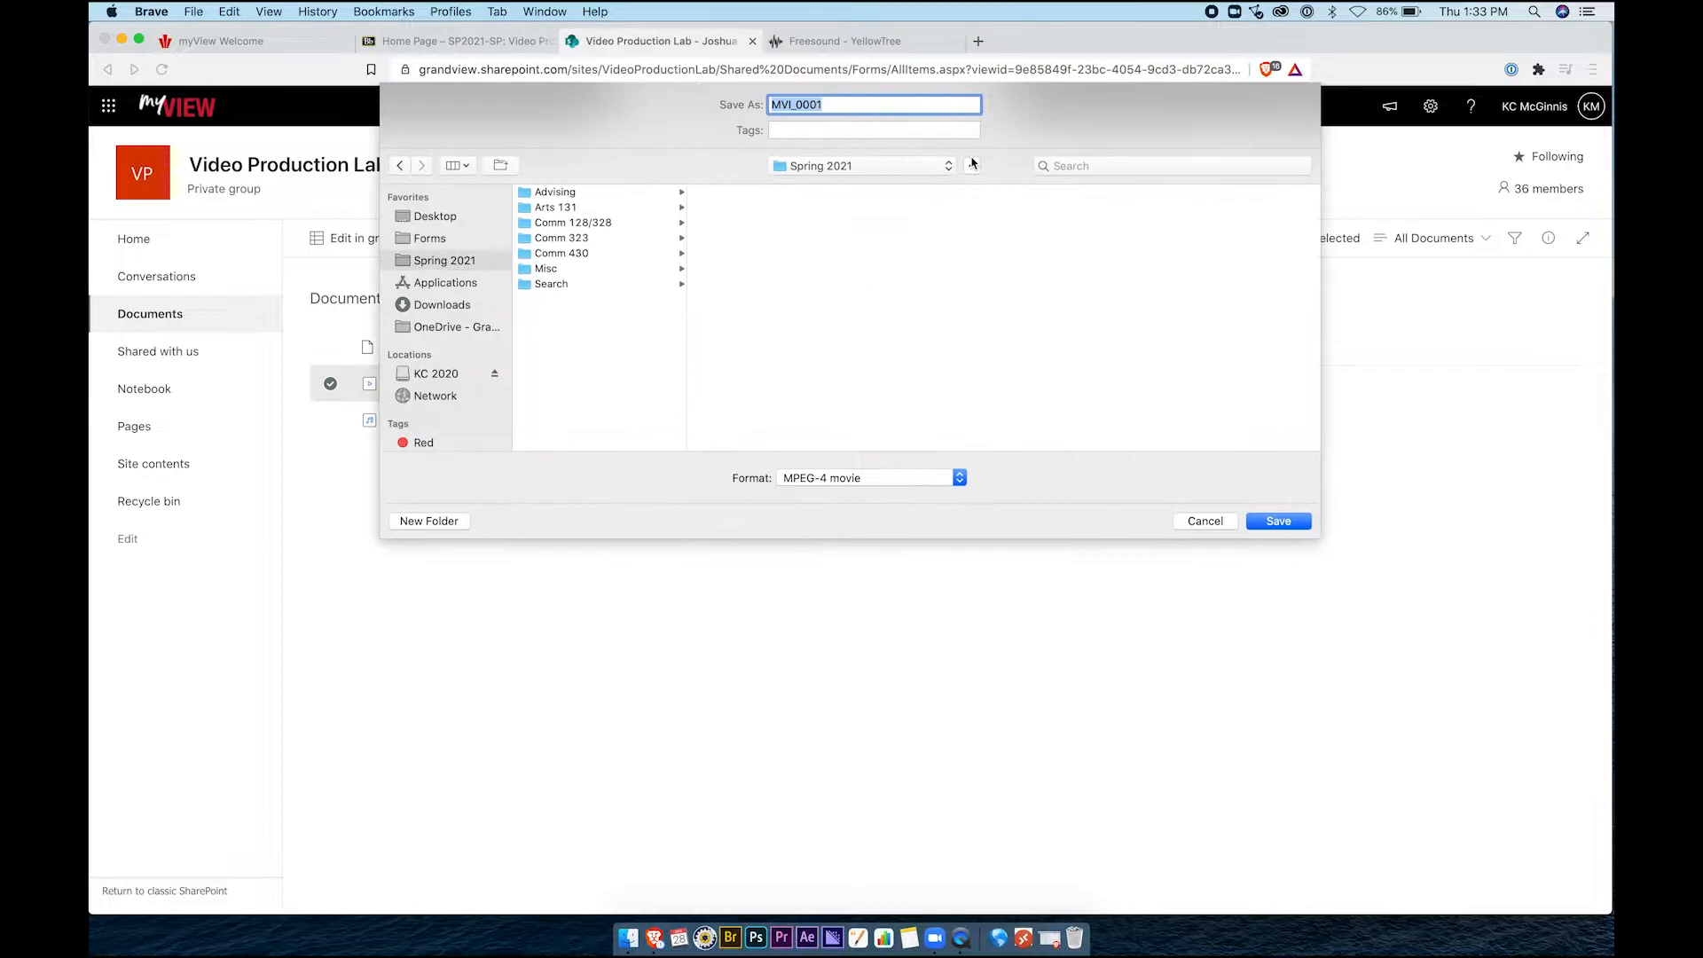
{"action": "left_click", "coordinate": [601, 224]}
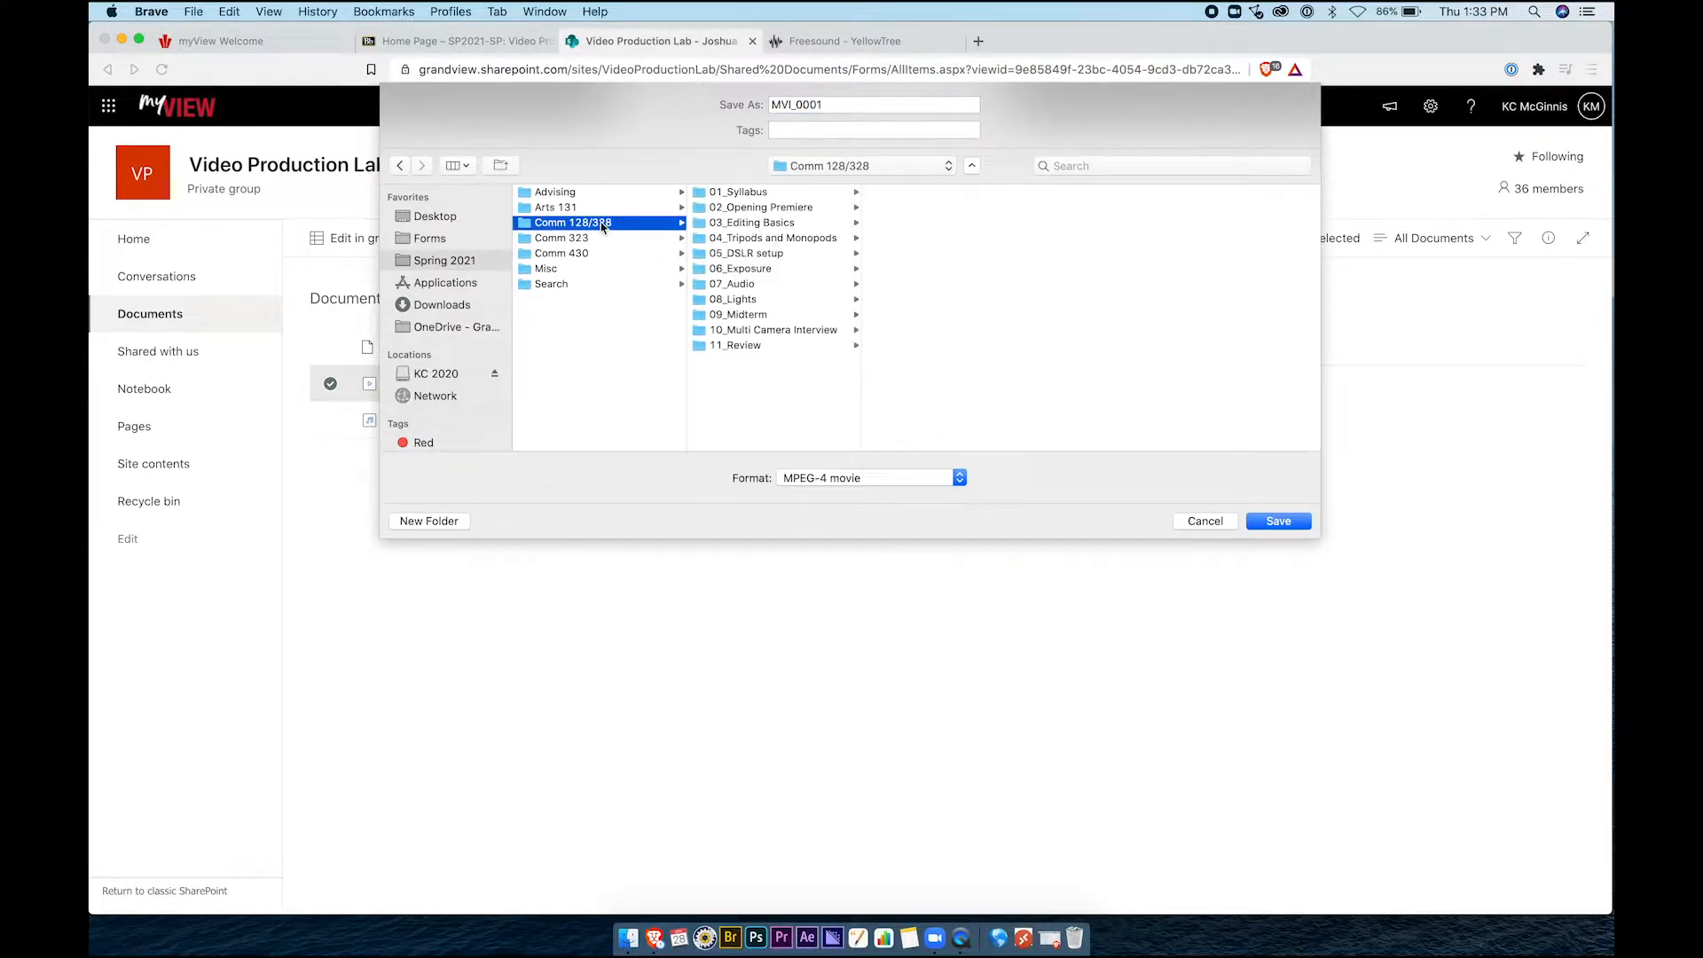
{"action": "left_click", "coordinate": [784, 210]}
{"action": "left_click", "coordinate": [940, 223]}
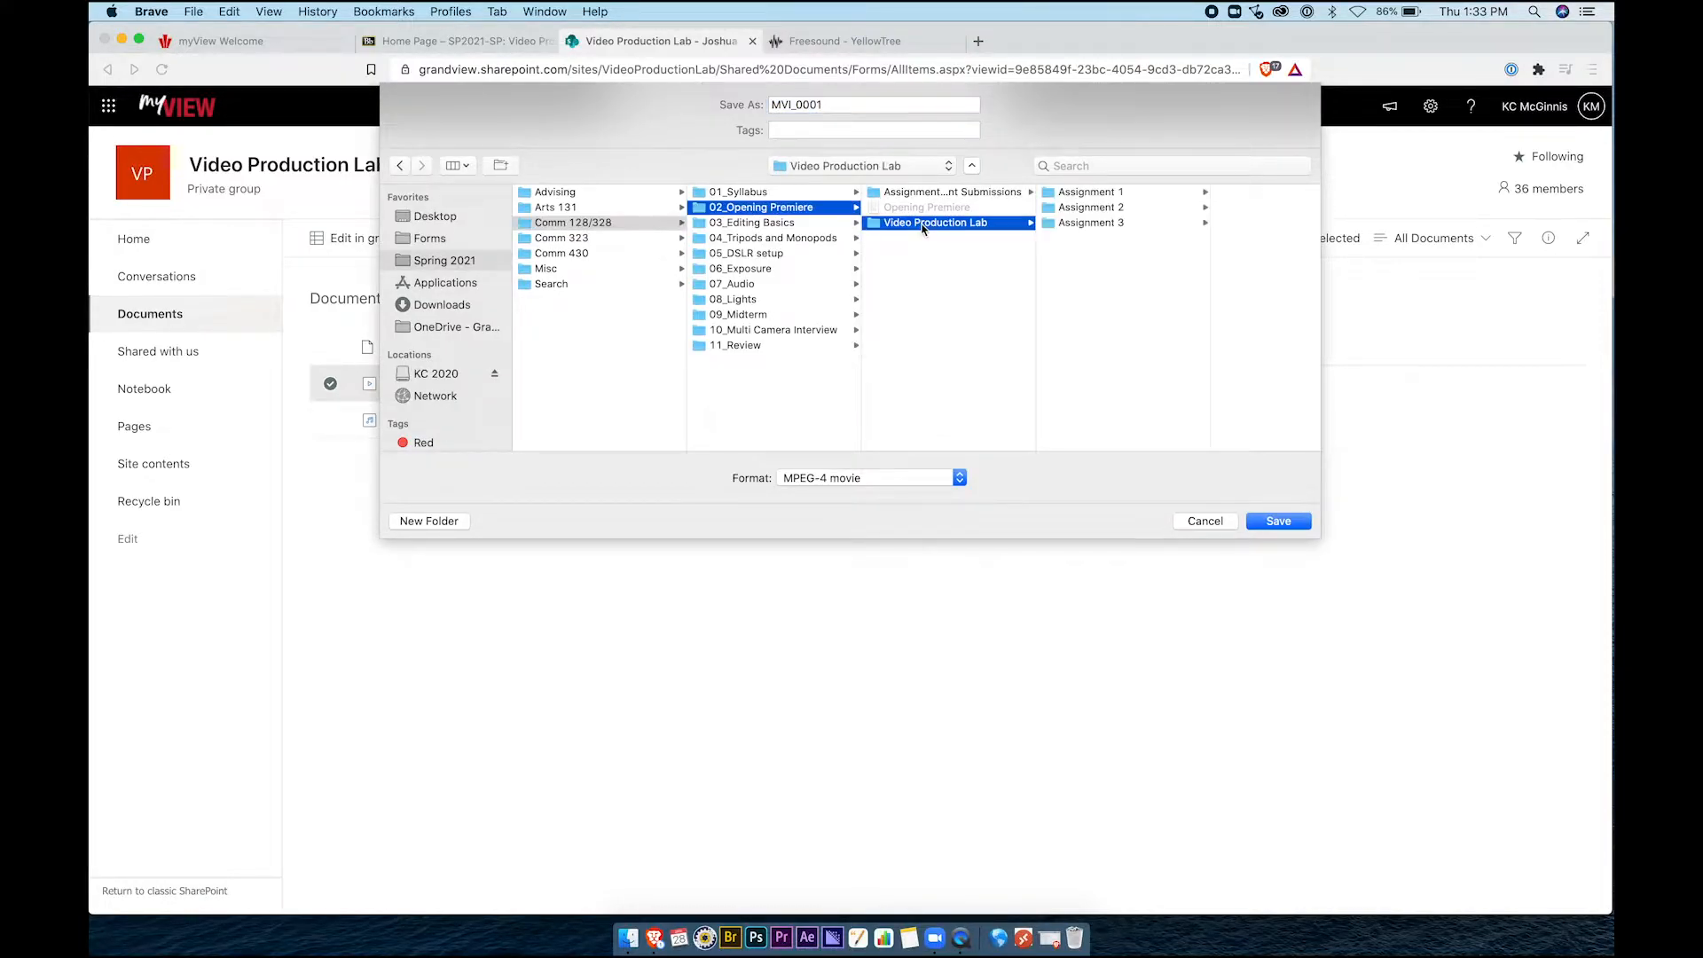
{"action": "left_click", "coordinate": [1096, 222]}
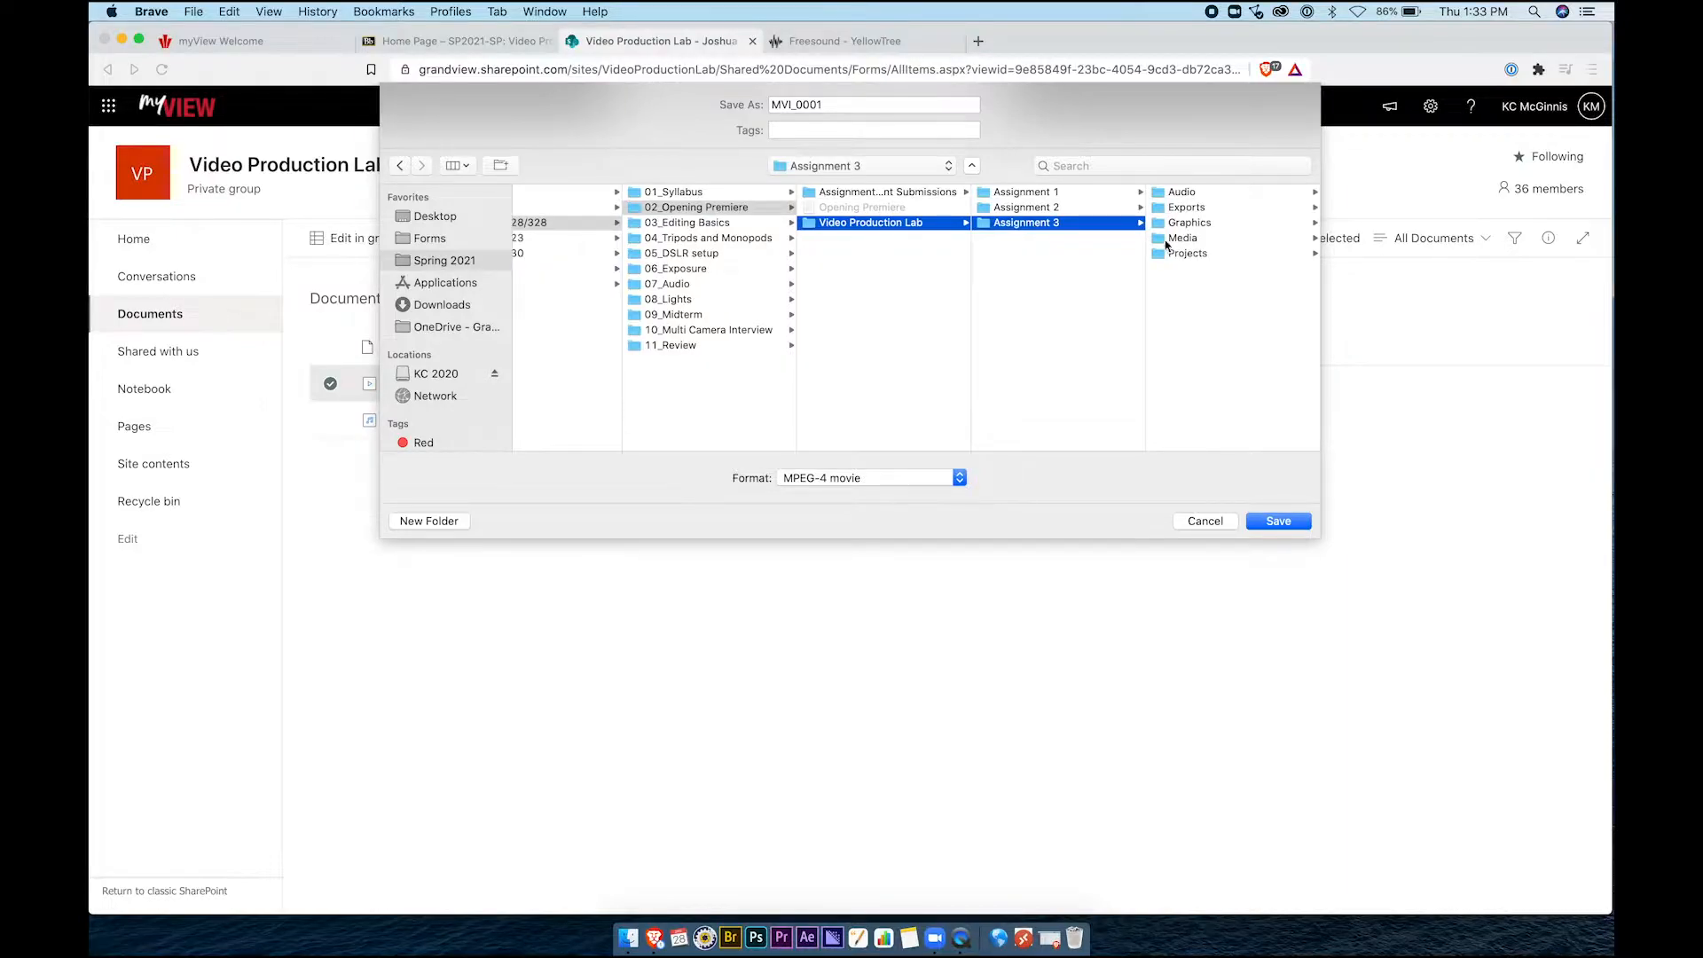
{"action": "left_click", "coordinate": [1183, 237]}
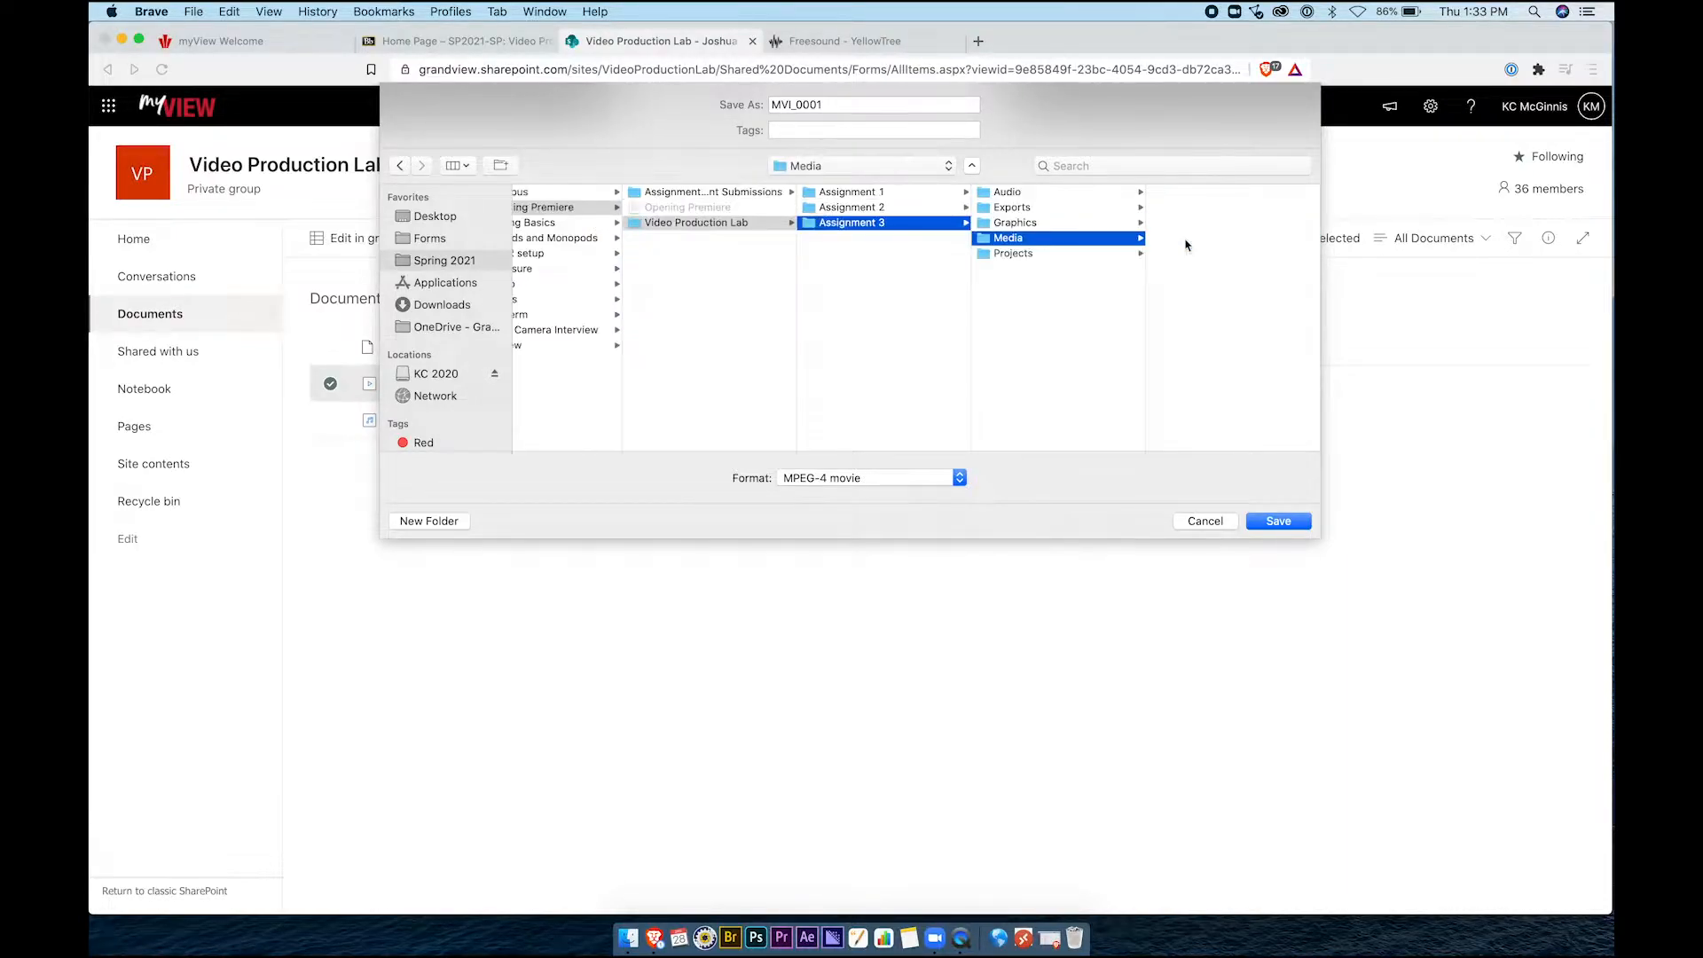
{"action": "left_click", "coordinate": [1275, 522]}
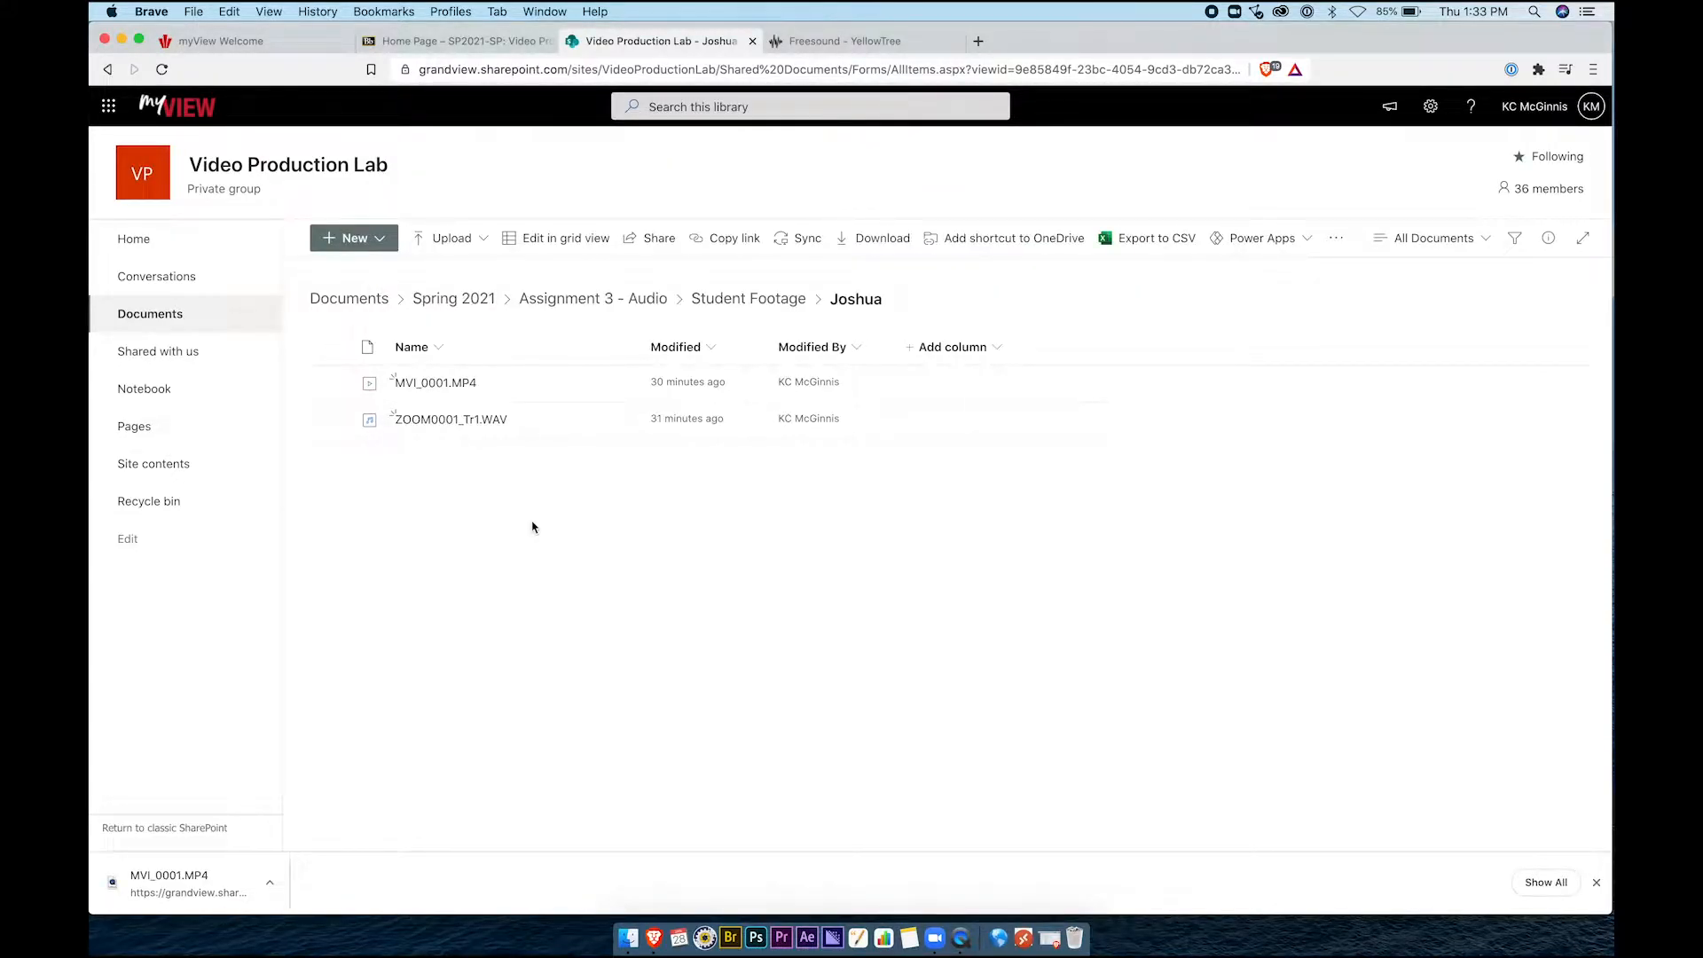
Download ZOOM0001_Tr1.WAV from the student's footage folder into Assignment 3 › Audio
{"action": "left_click", "coordinate": [750, 299]}
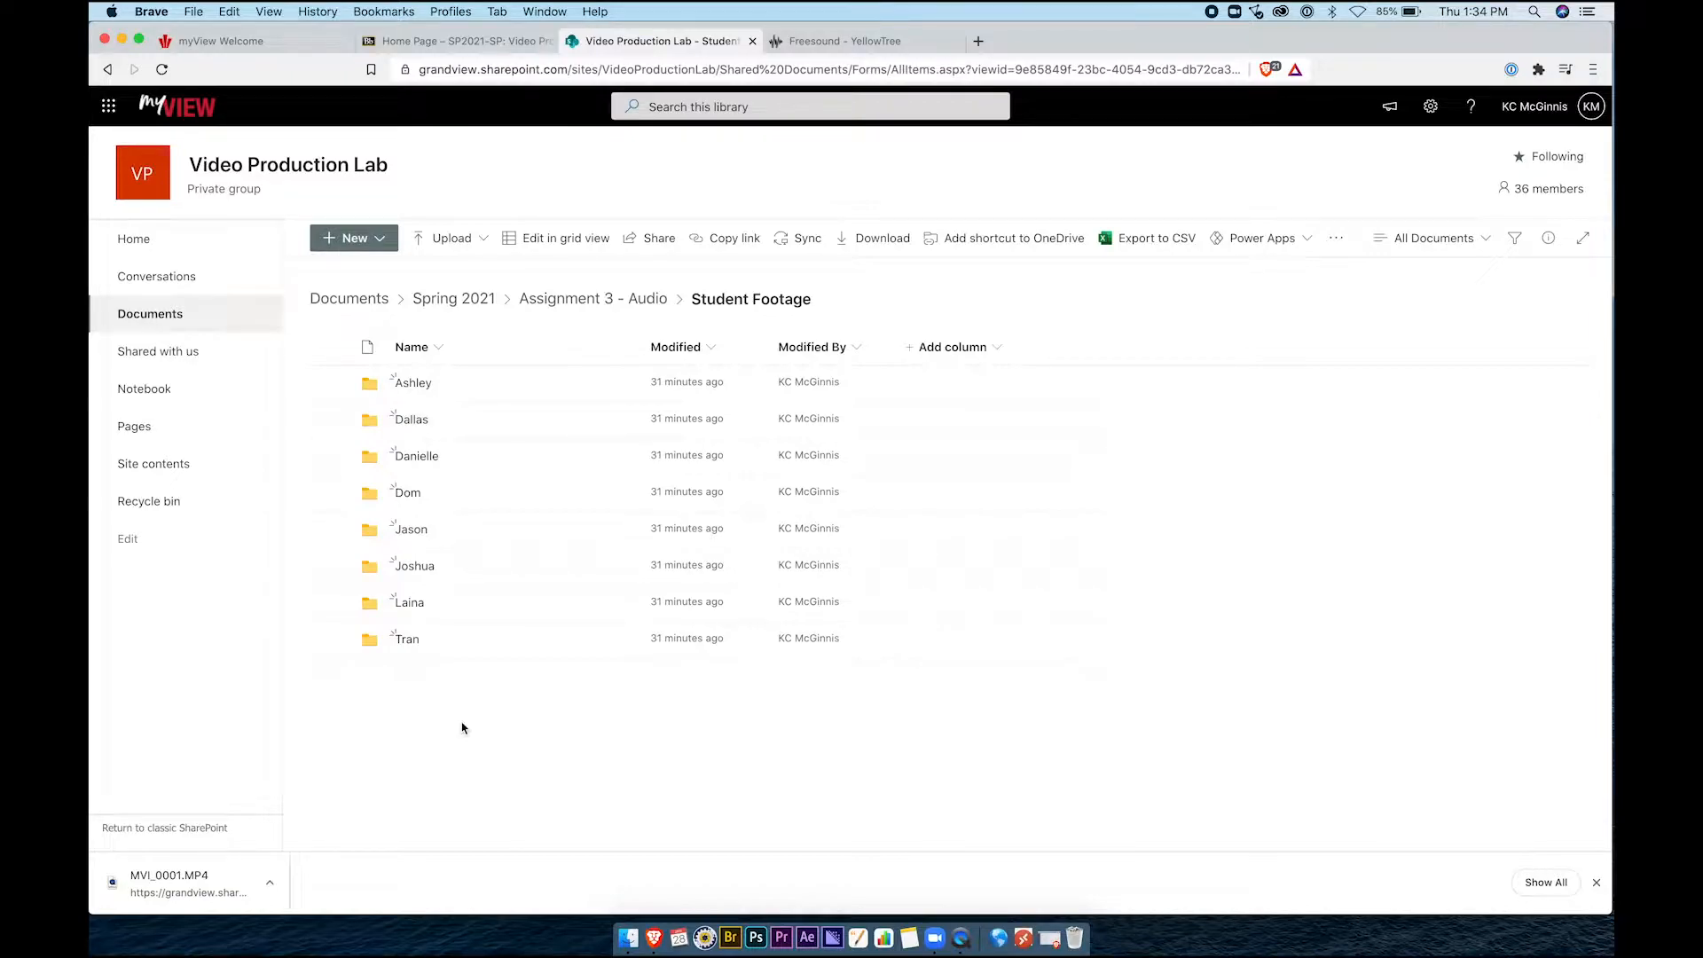
{"action": "left_click", "coordinate": [415, 568]}
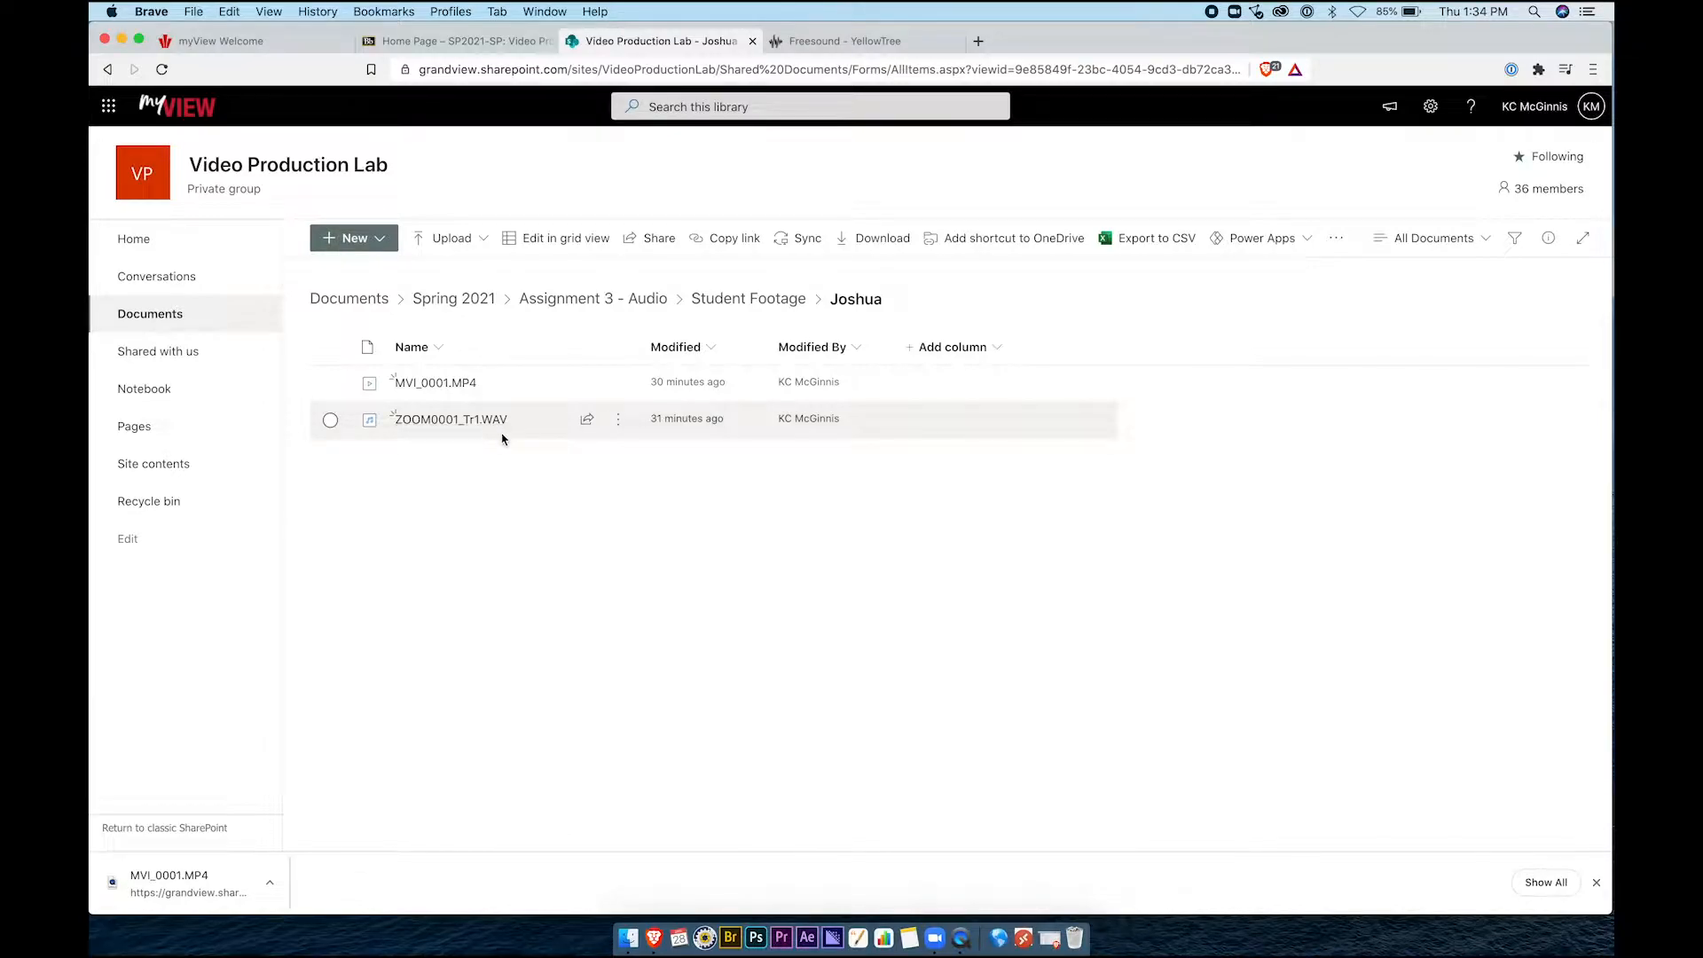
{"action": "left_click", "coordinate": [617, 424]}
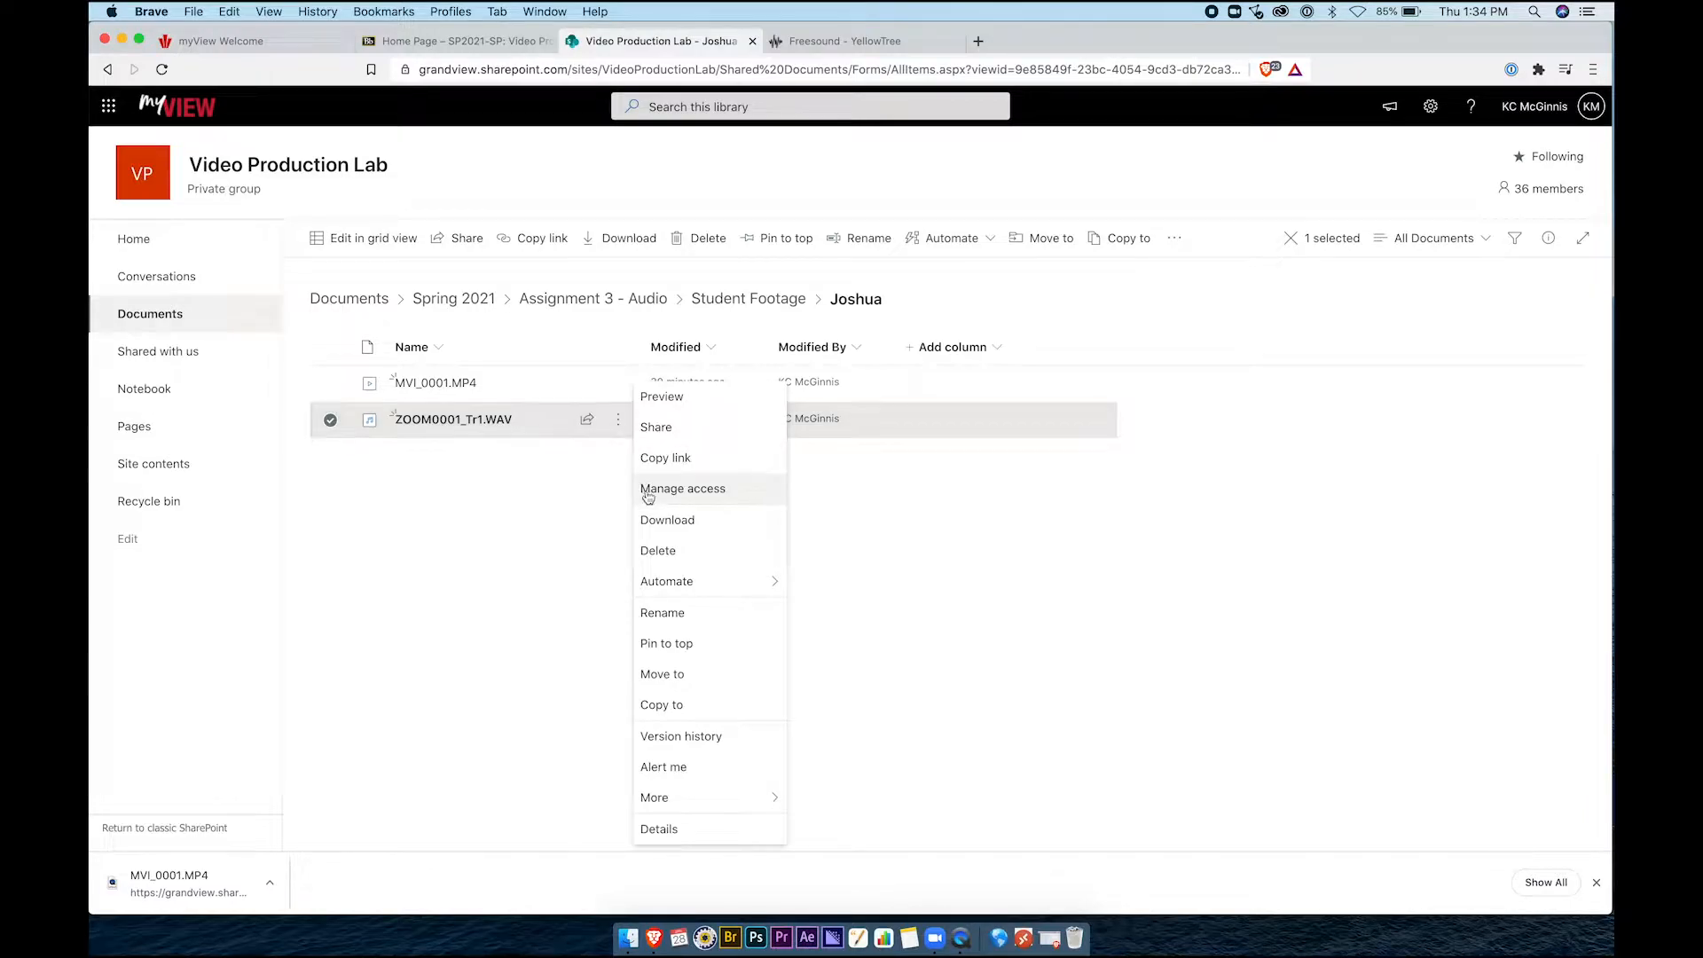
{"action": "left_click", "coordinate": [649, 522]}
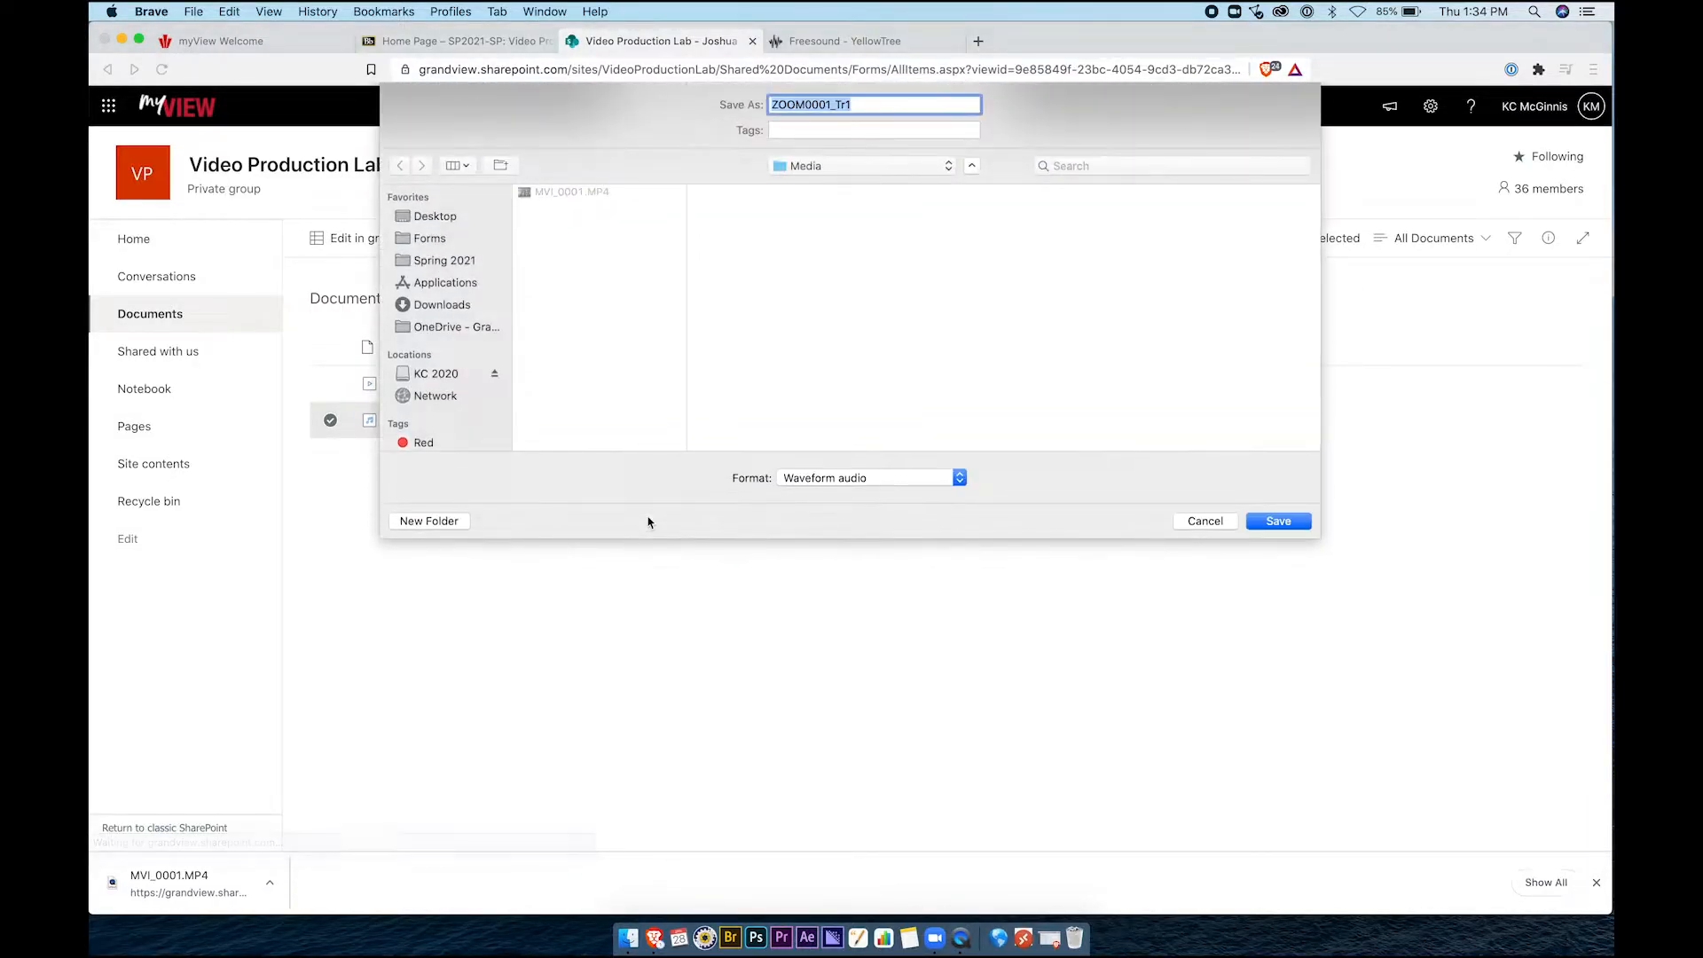
{"action": "left_click", "coordinate": [799, 170]}
{"action": "left_click", "coordinate": [801, 184]}
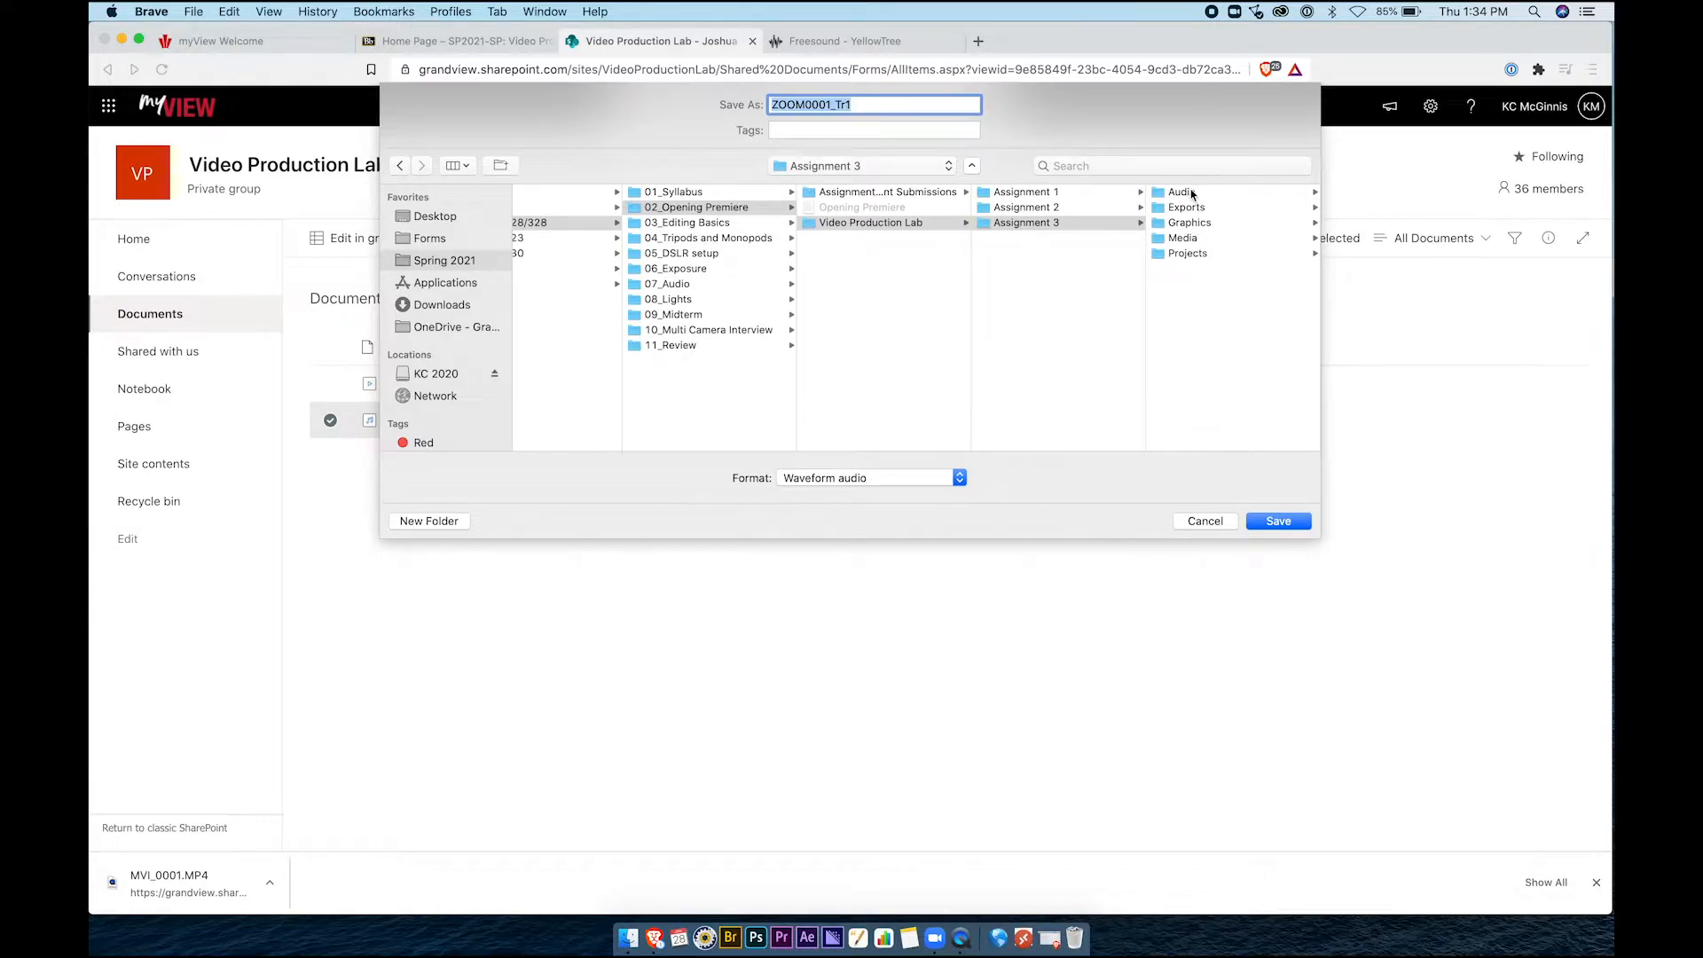
{"action": "left_click", "coordinate": [1187, 192]}
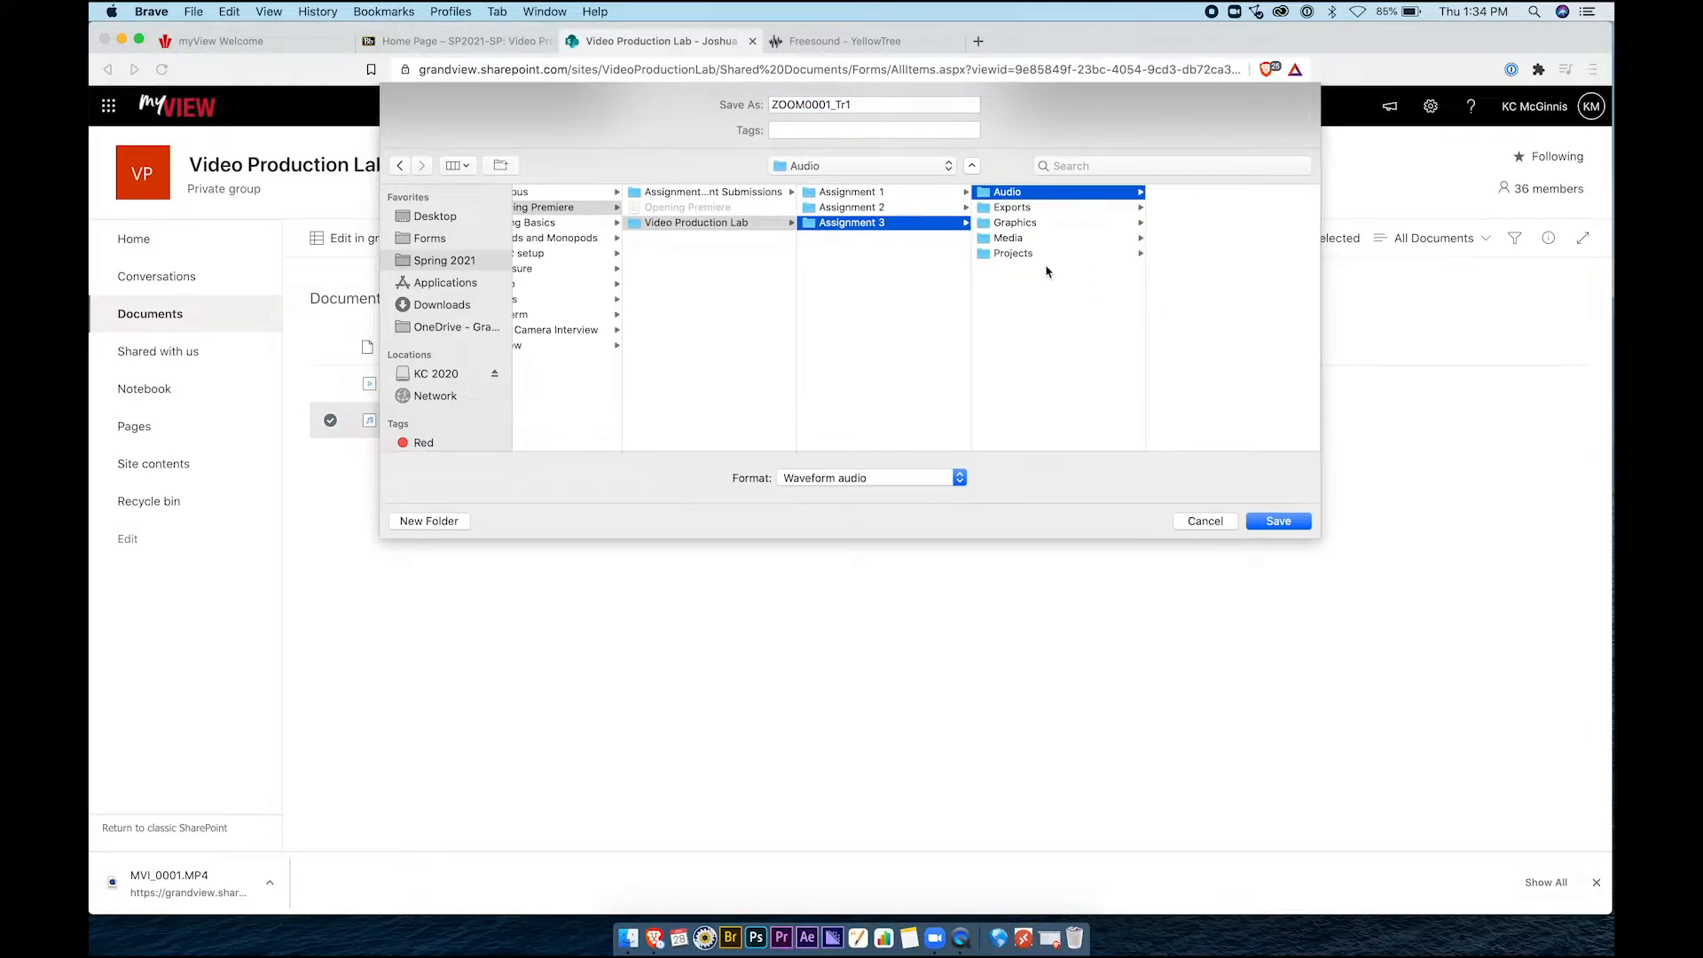
{"action": "left_click", "coordinate": [743, 225]}
{"action": "left_click", "coordinate": [850, 225]}
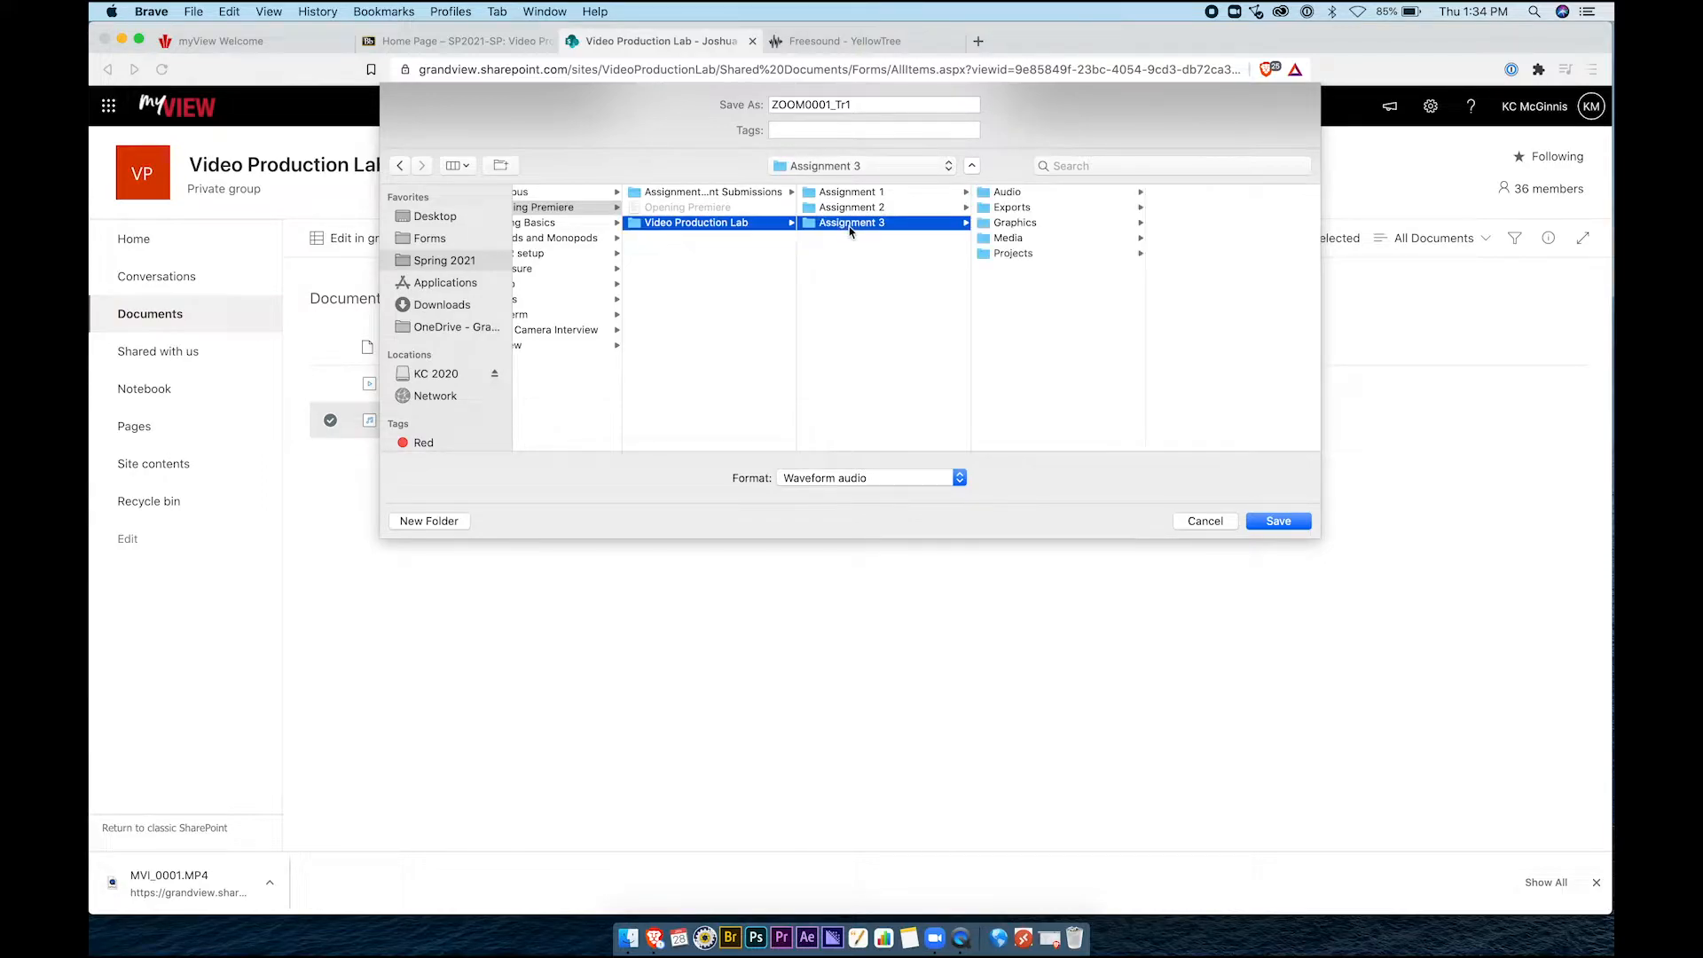
{"action": "left_click", "coordinate": [1023, 194]}
{"action": "left_click", "coordinate": [1279, 521]}
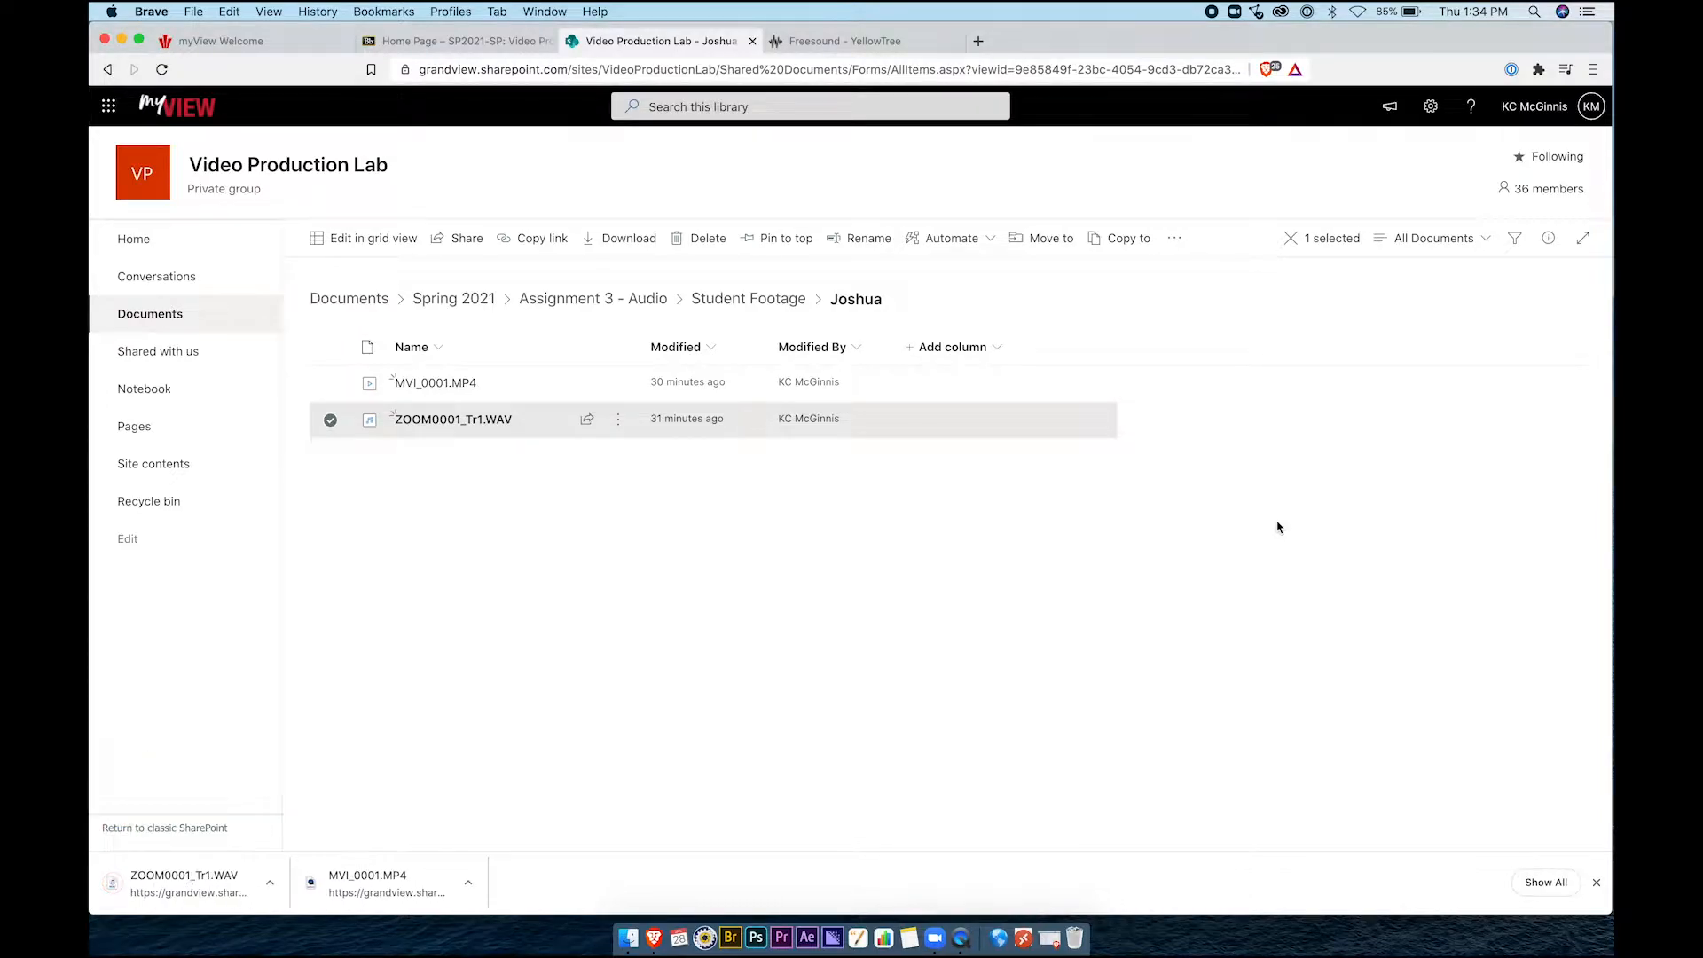
Go up to Assignment 3 - Audio and look inside the Sample Music folder
{"action": "left_click", "coordinate": [1040, 579]}
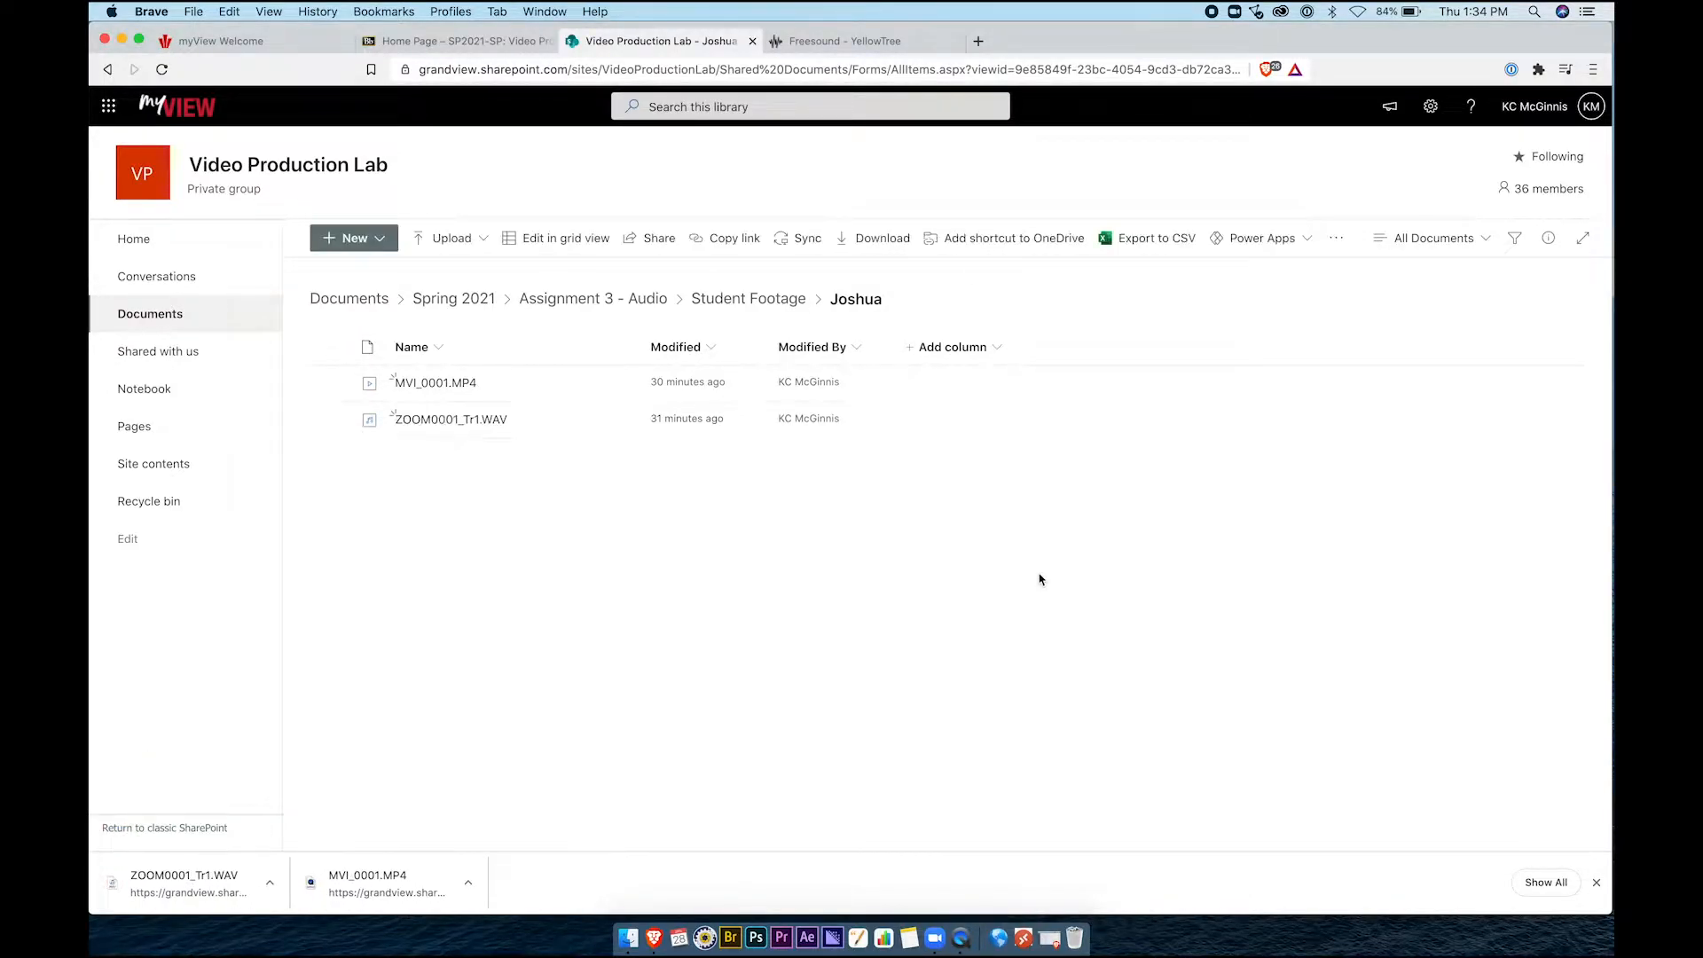
{"action": "left_click", "coordinate": [598, 301]}
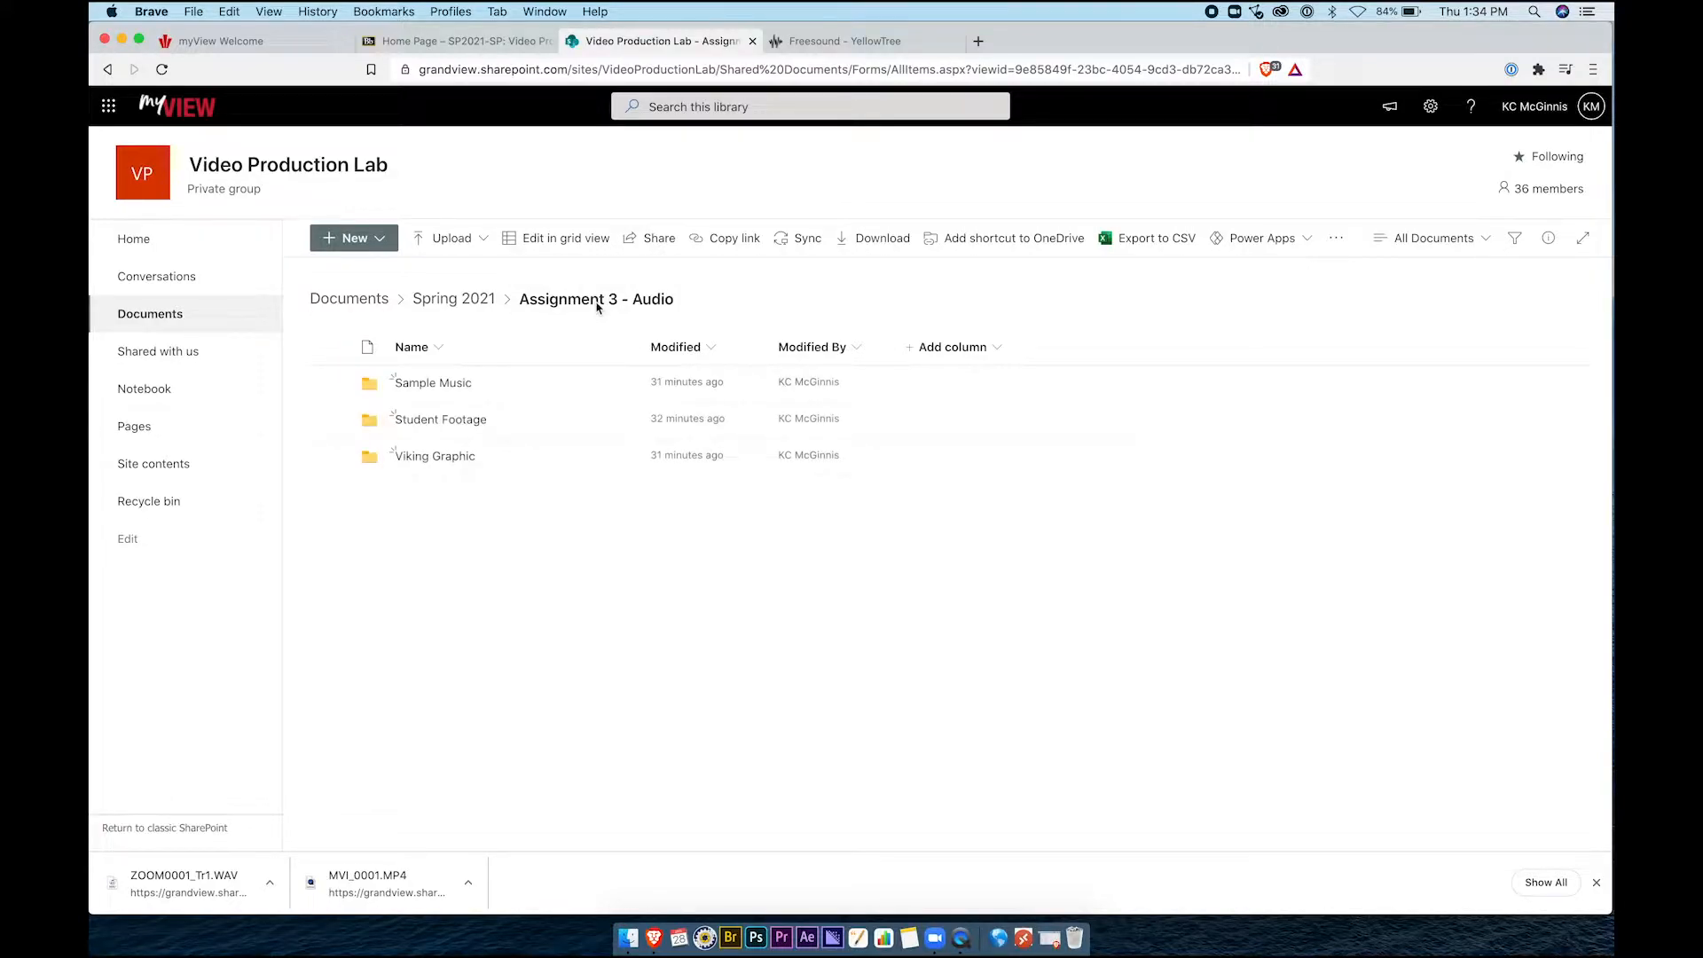
{"action": "left_click", "coordinate": [437, 385]}
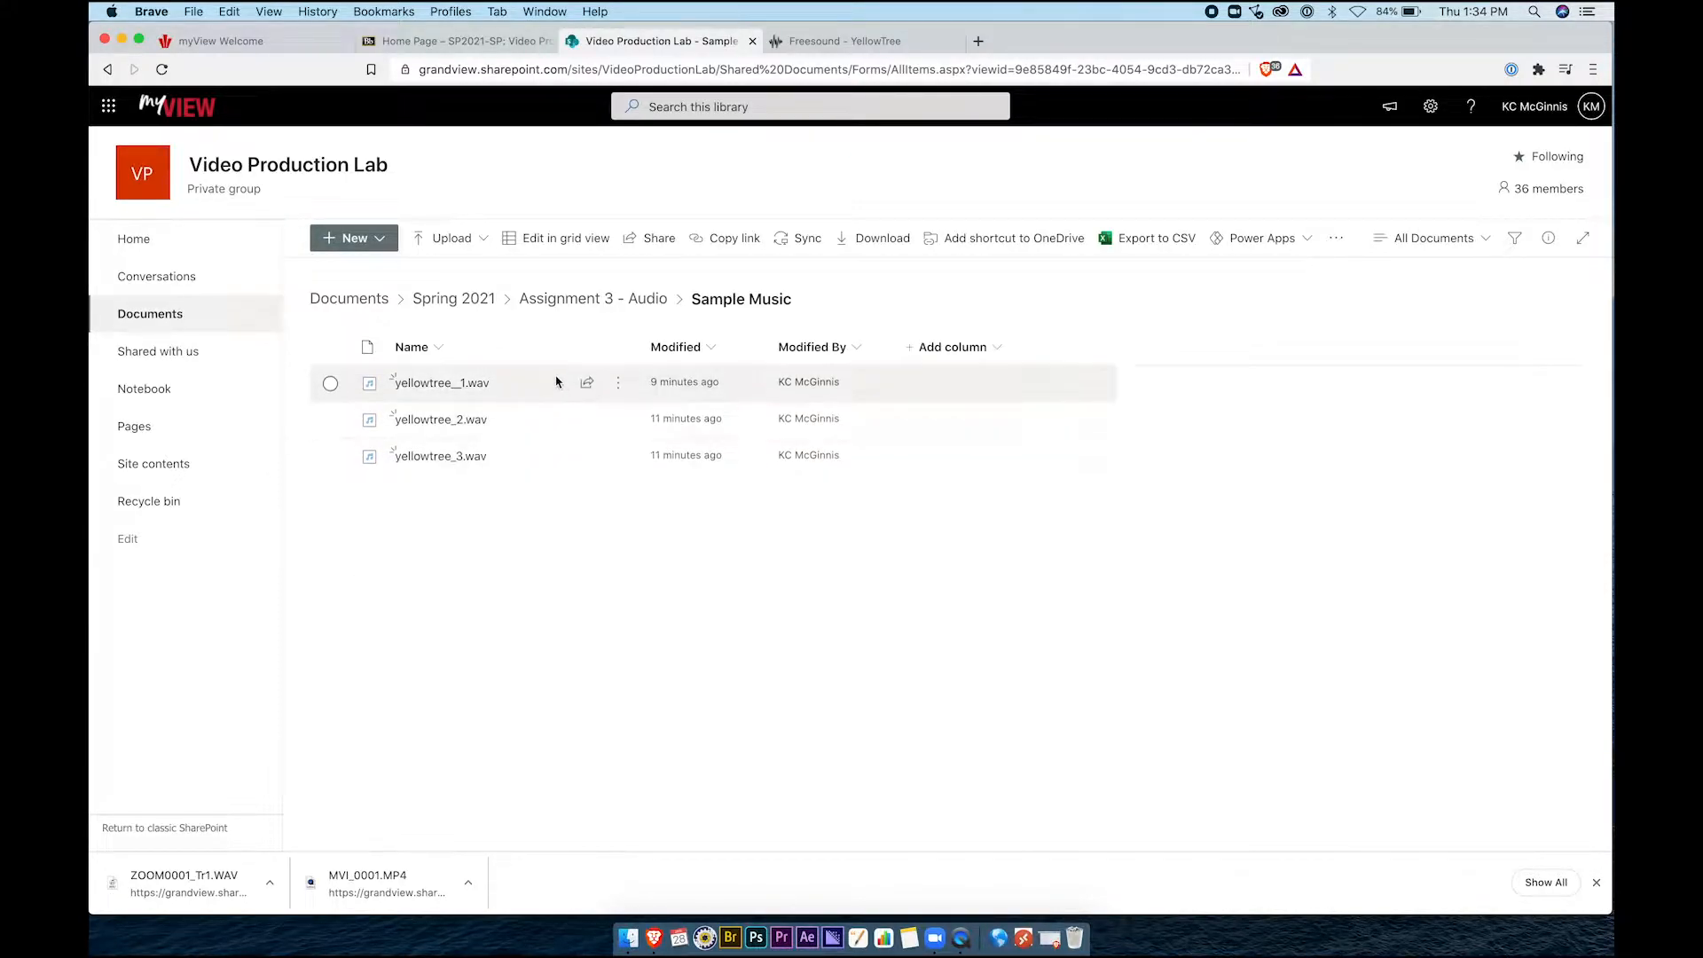
{"action": "mouse_move", "coordinate": [571, 388]}
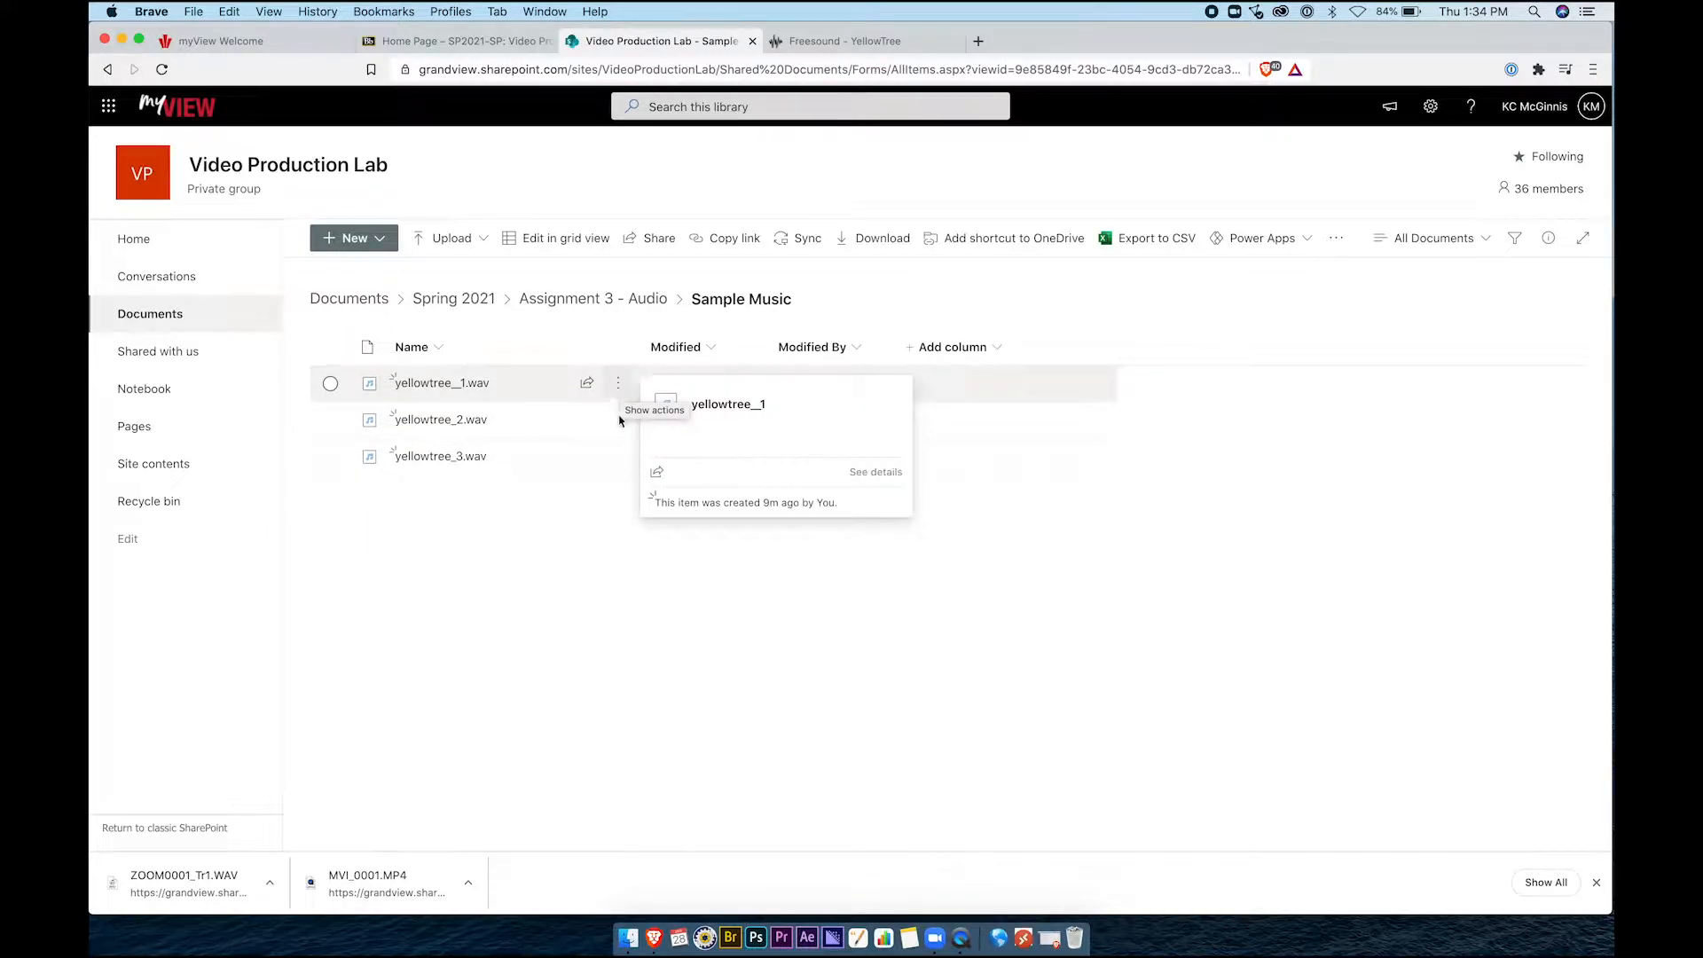
{"action": "left_click", "coordinate": [590, 306]}
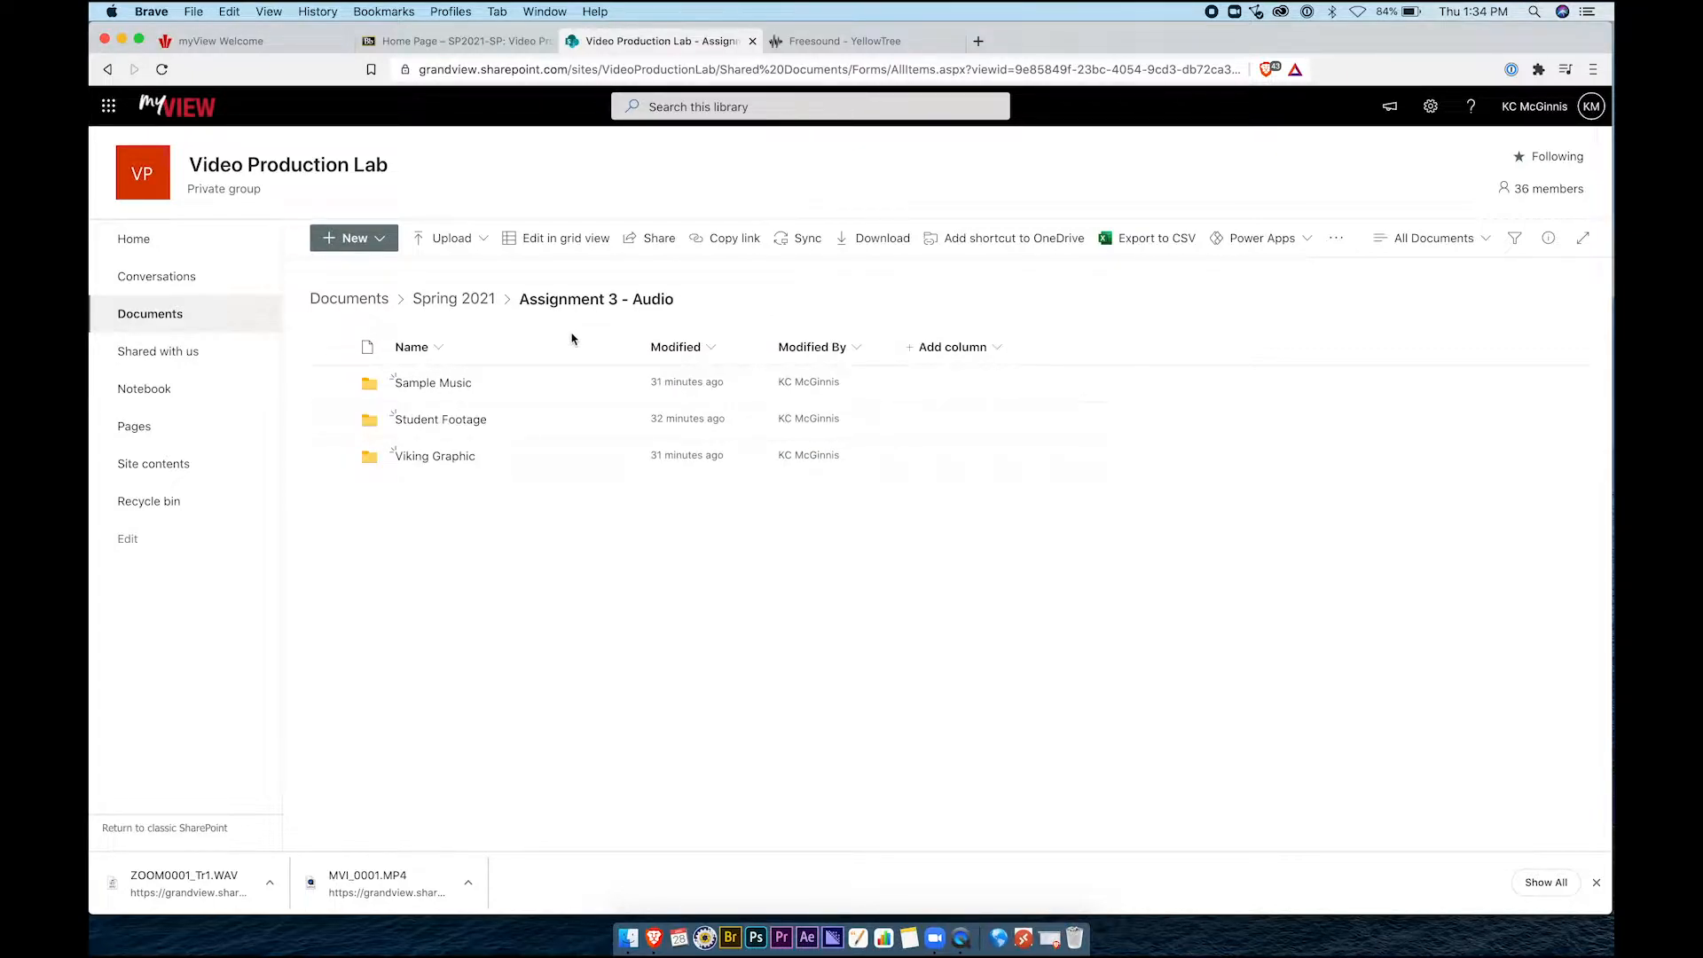
Download Viking.png from the Viking Graphic folder into Assignment 3 › Graphics
{"action": "left_click", "coordinate": [435, 457]}
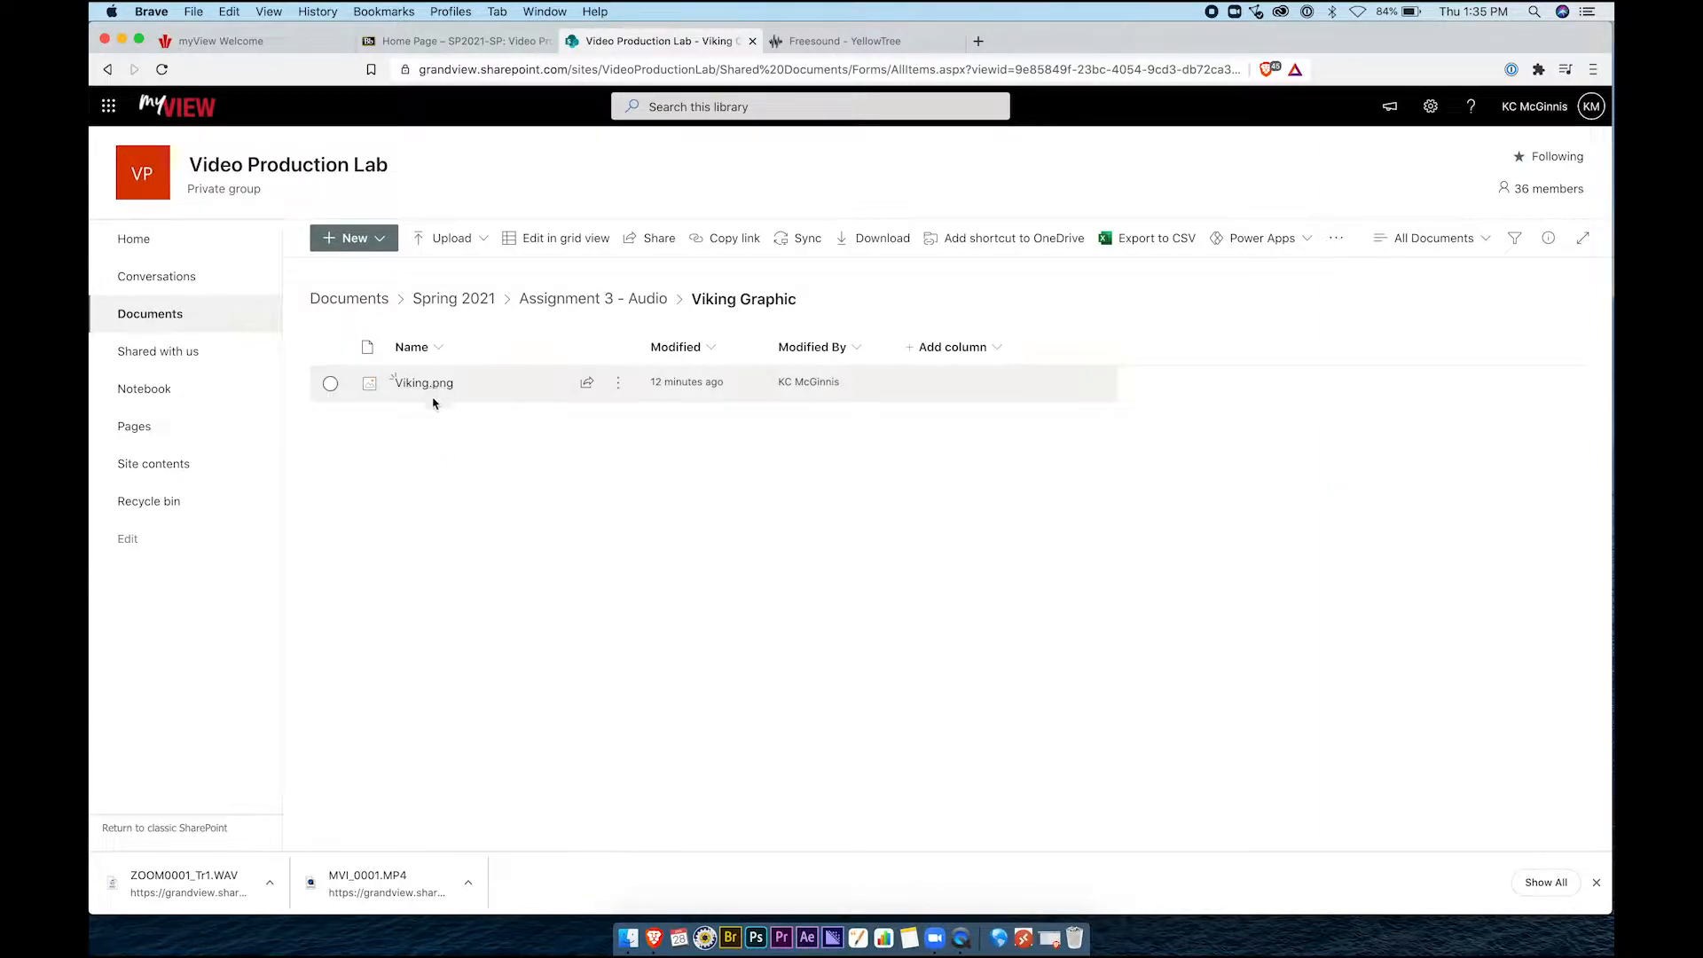
{"action": "left_click", "coordinate": [618, 383]}
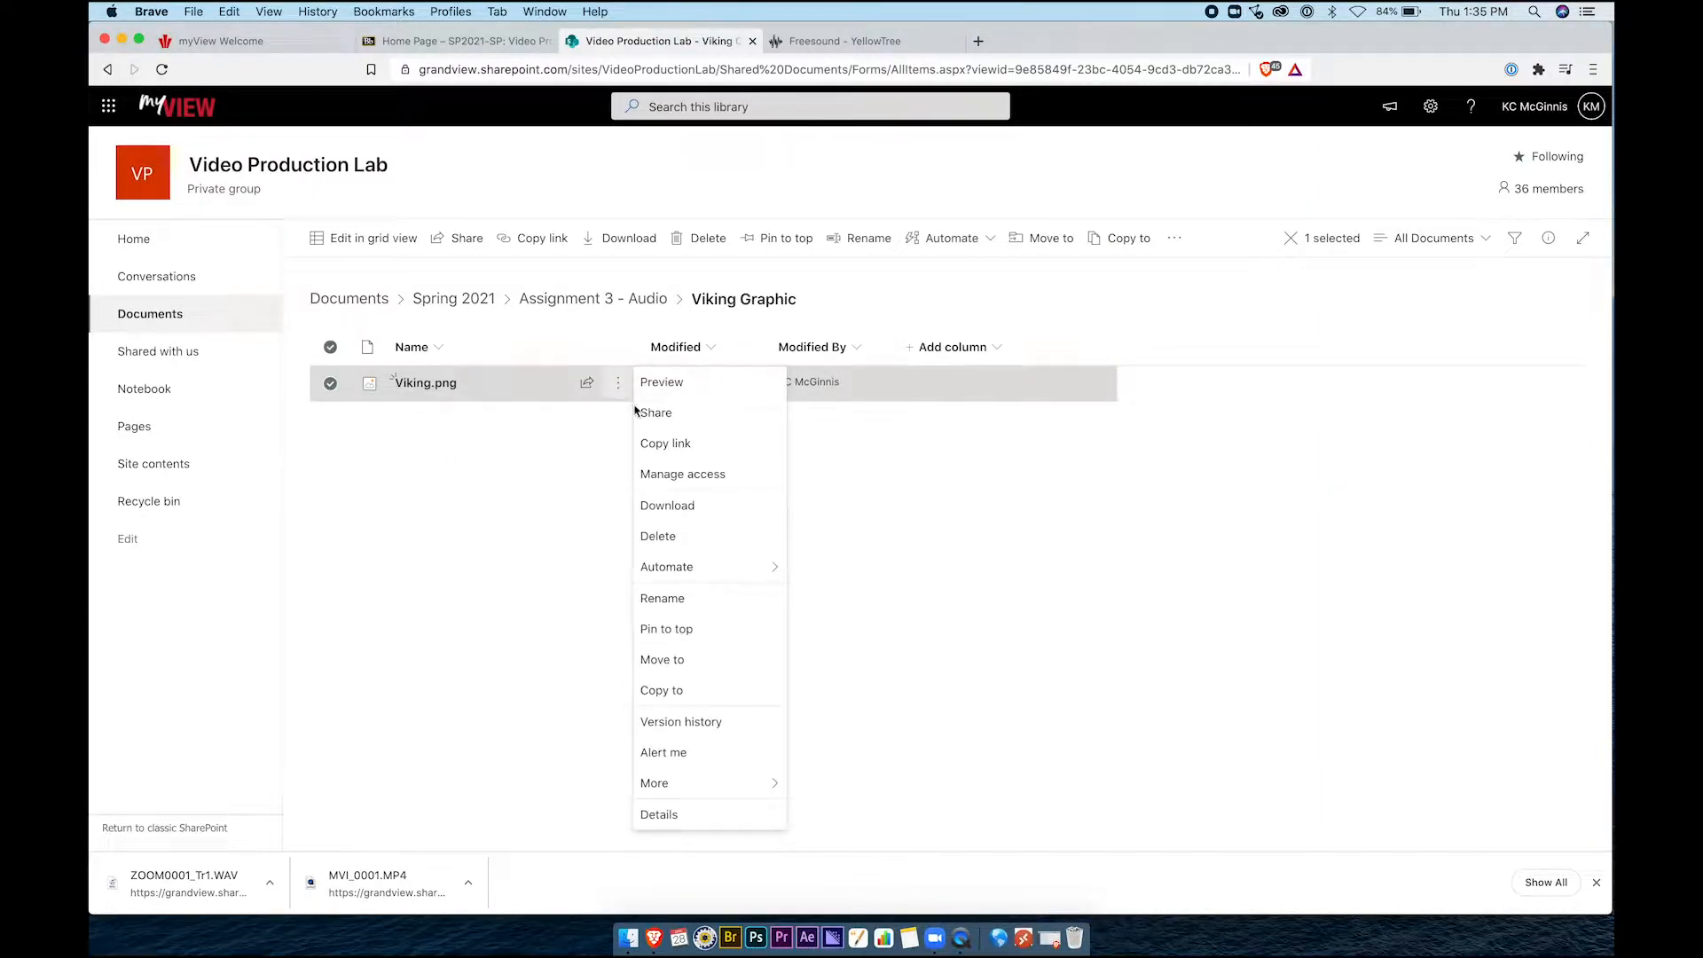
{"action": "left_click", "coordinate": [666, 506]}
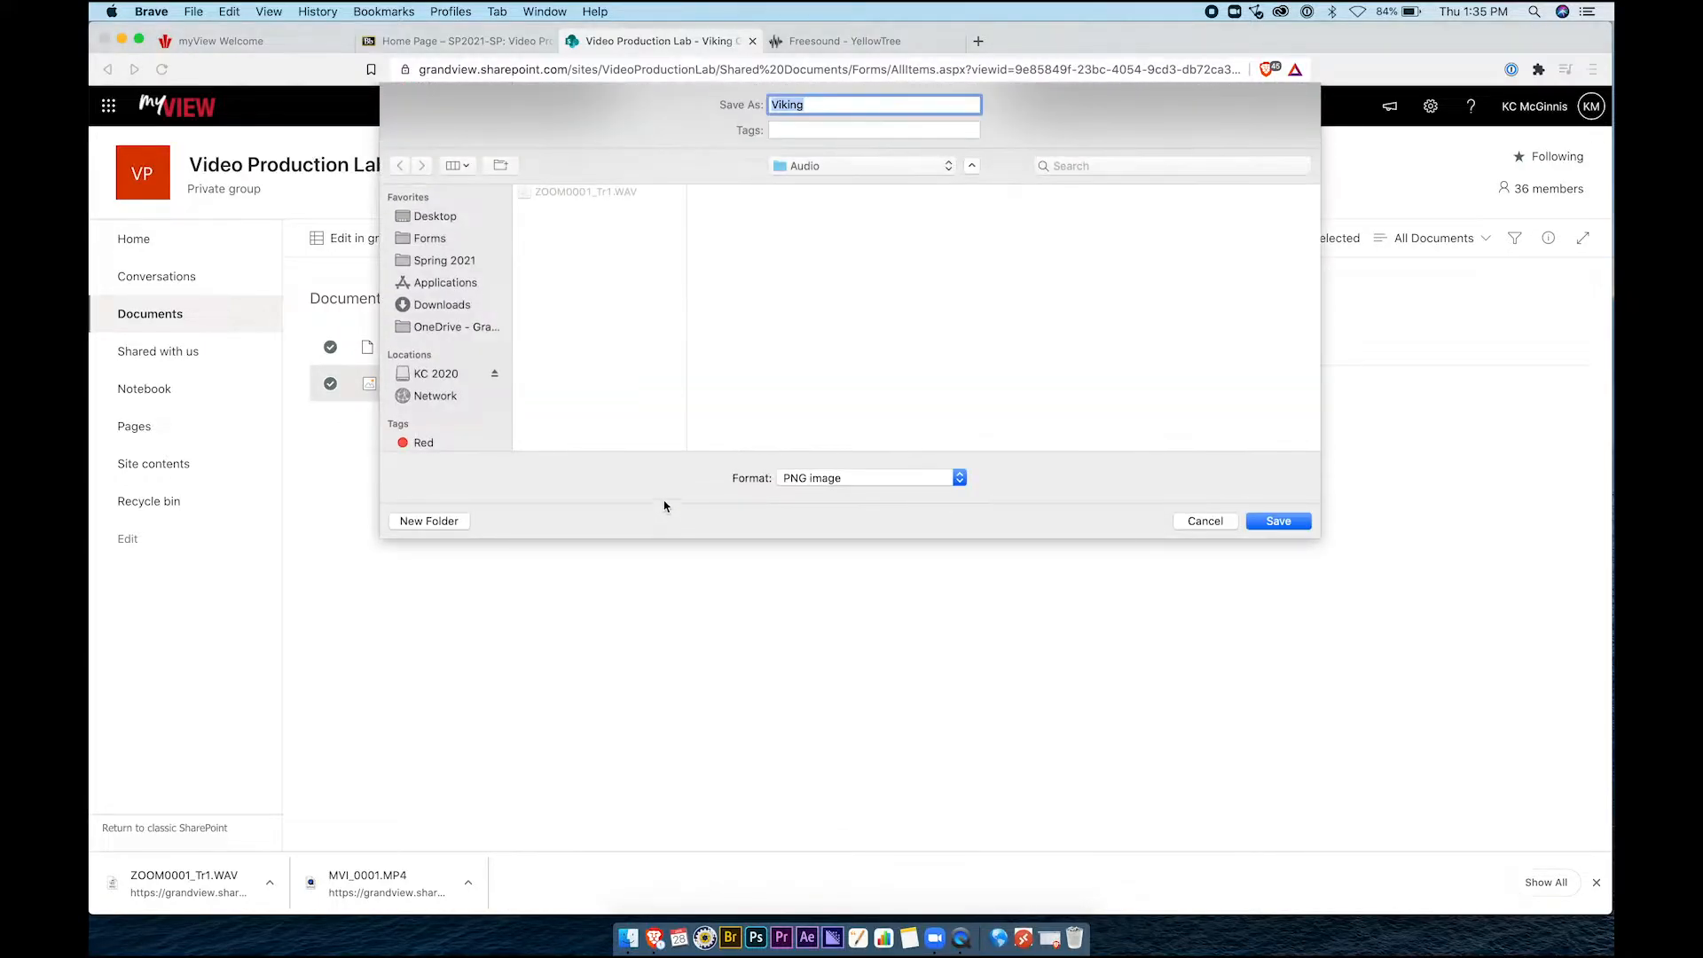
{"action": "left_click", "coordinate": [840, 169]}
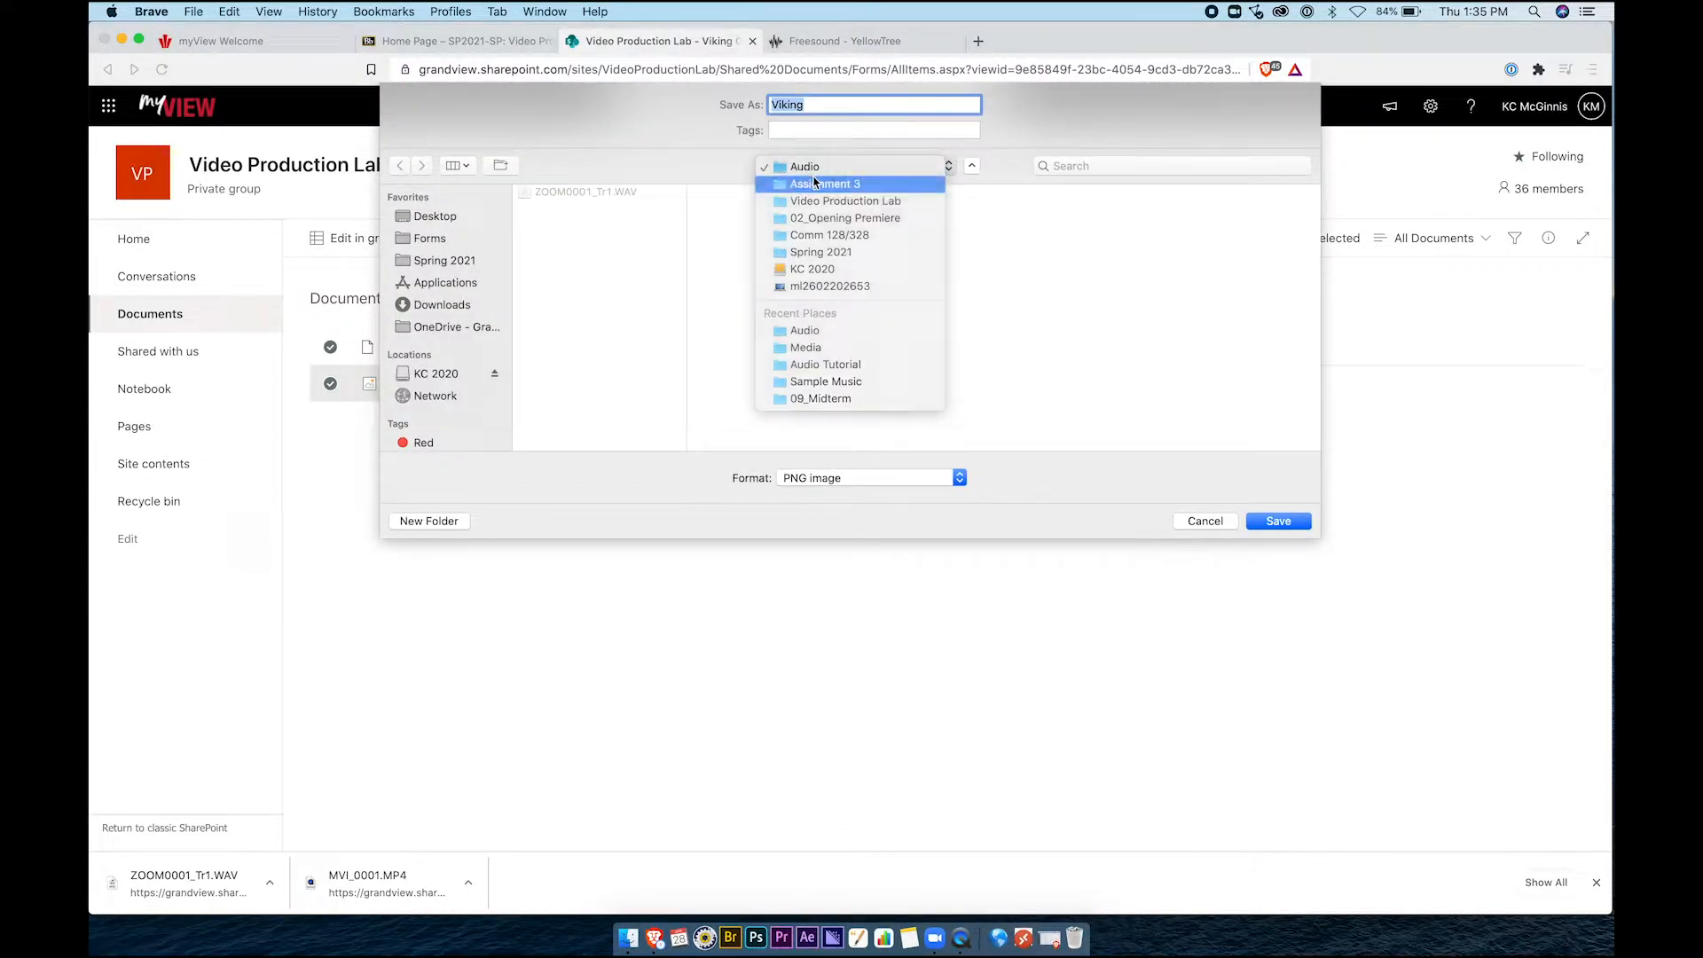
{"action": "left_click", "coordinate": [815, 180]}
{"action": "left_click", "coordinate": [1192, 222]}
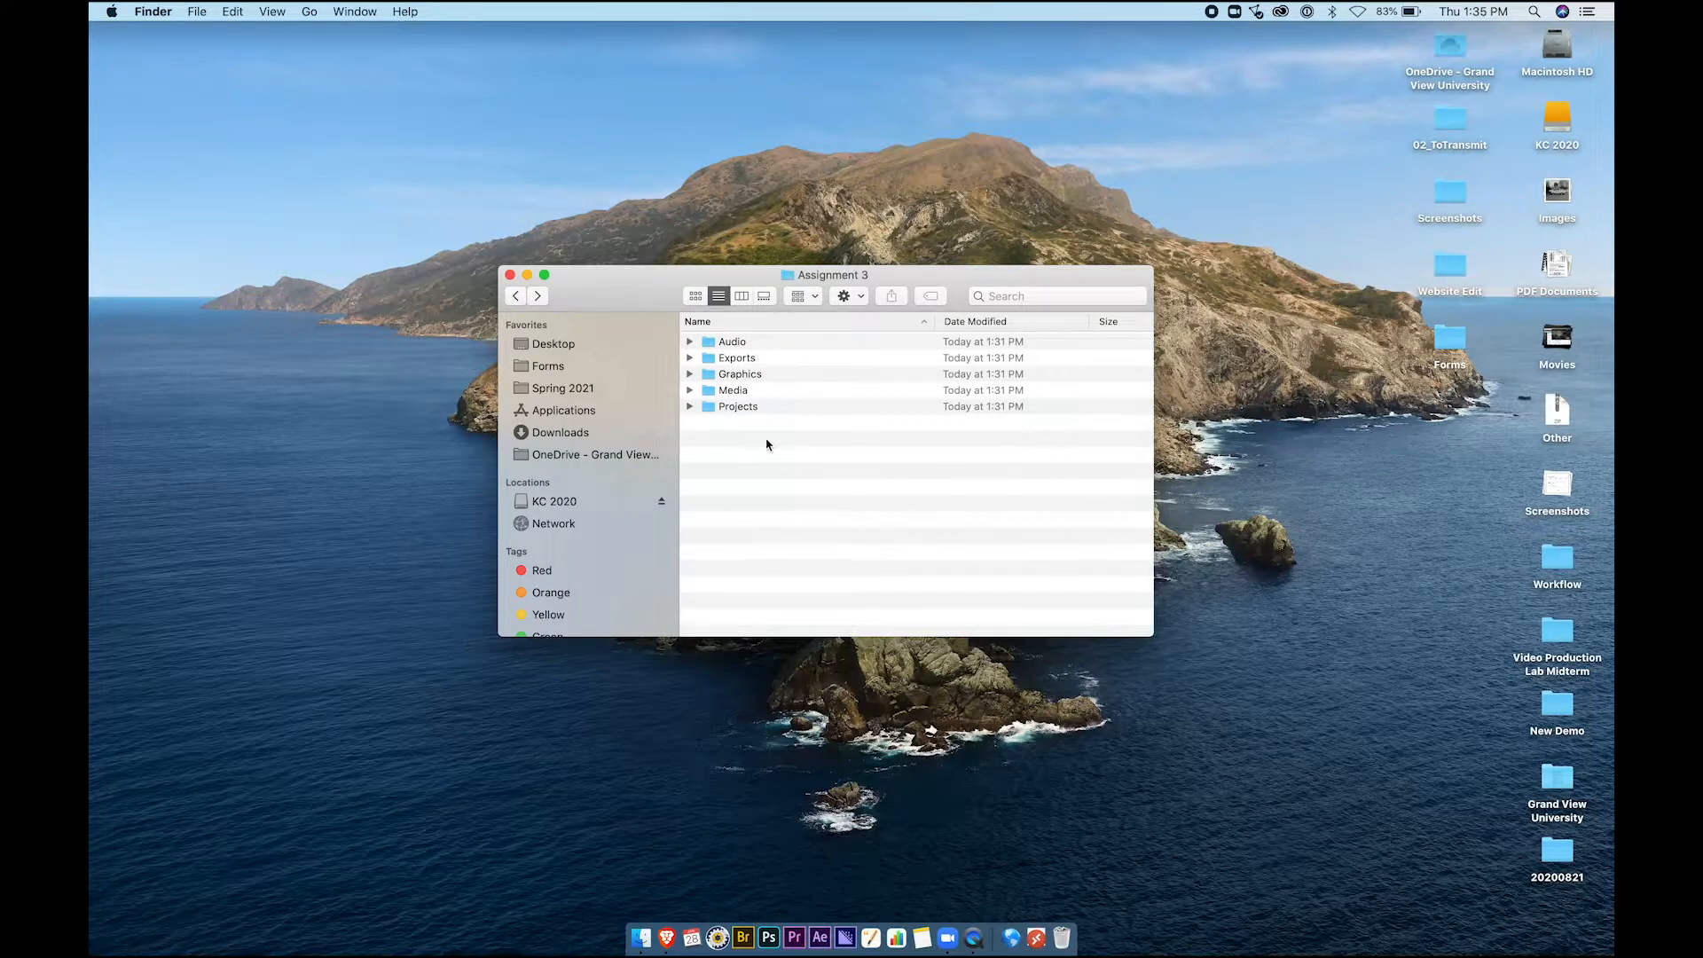
Check the Audio files and Quick Look Viking.png in the Graphics folder
{"action": "left_click", "coordinate": [690, 342]}
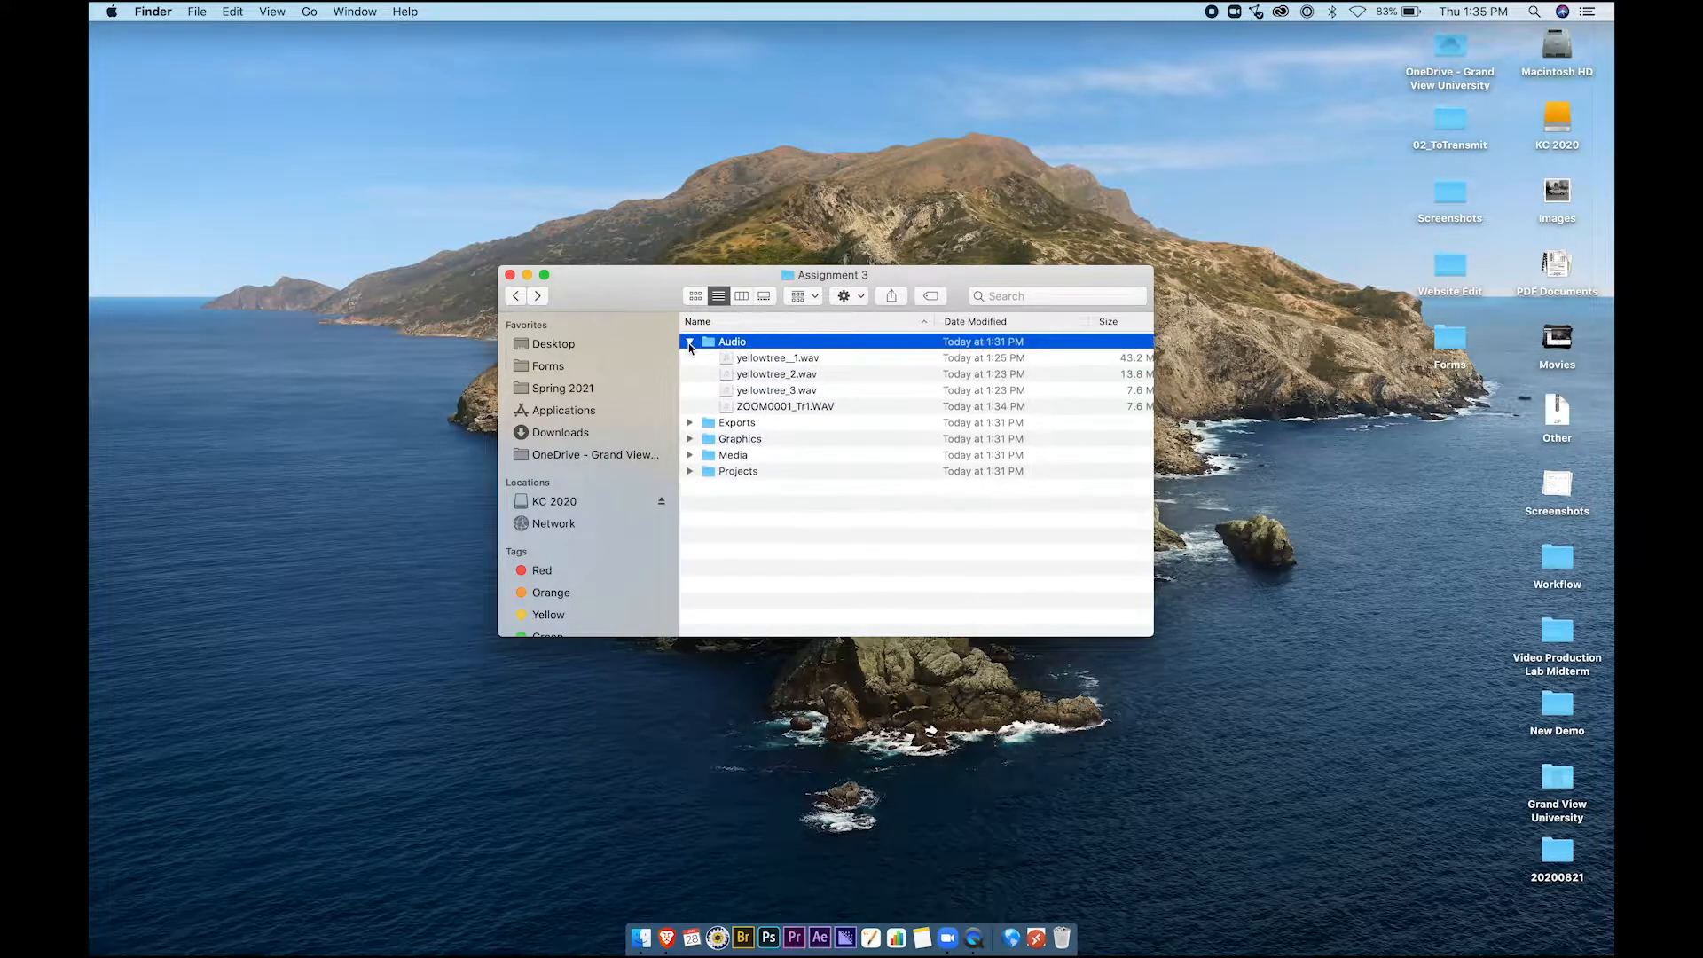
{"action": "left_click", "coordinate": [765, 363]}
{"action": "key", "text": "Down"}
{"action": "key", "text": "Down"}
{"action": "key", "text": "Down"}
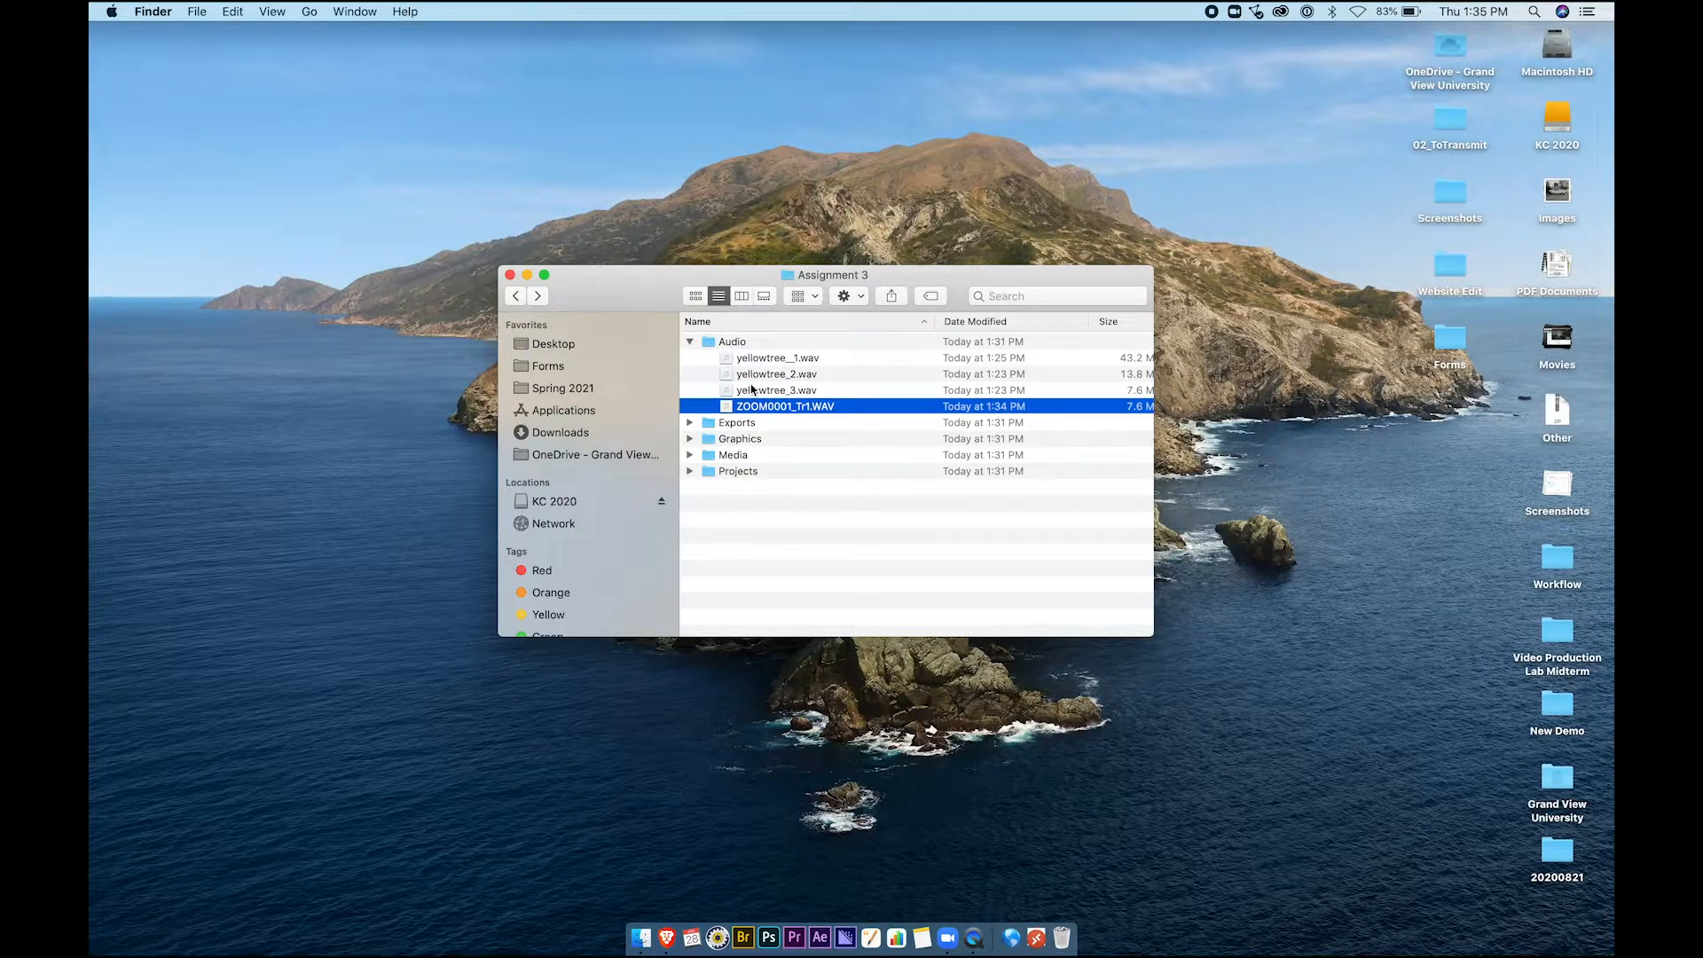
{"action": "left_click", "coordinate": [689, 341]}
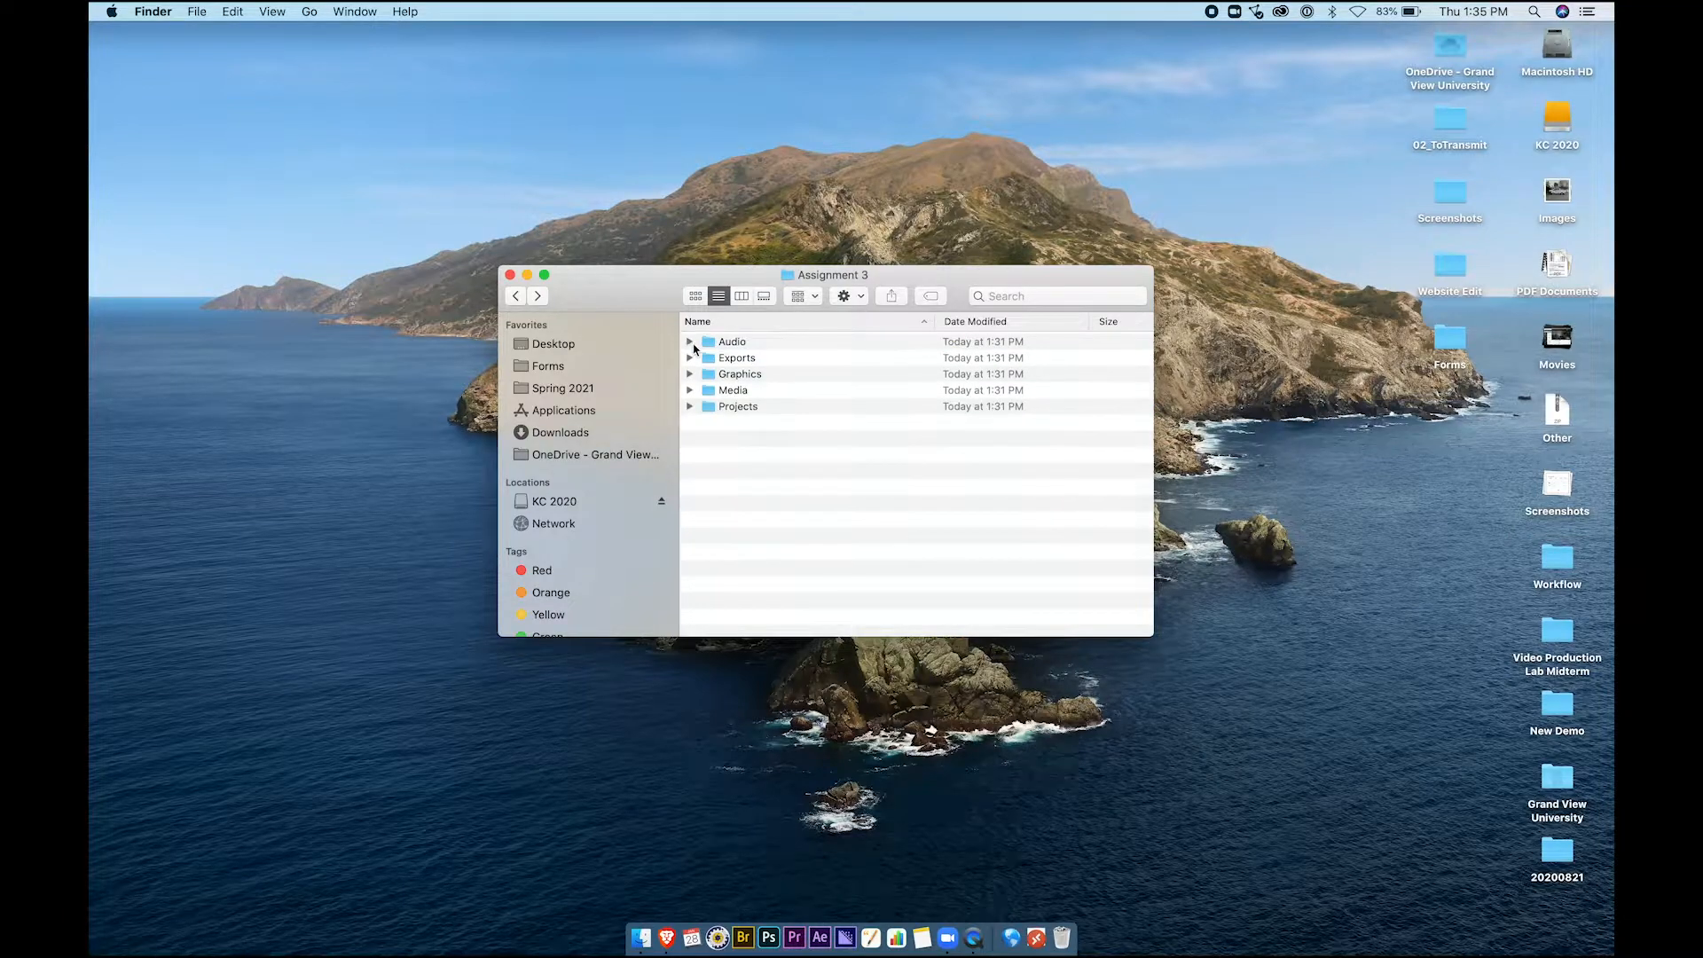
{"action": "left_click", "coordinate": [689, 359]}
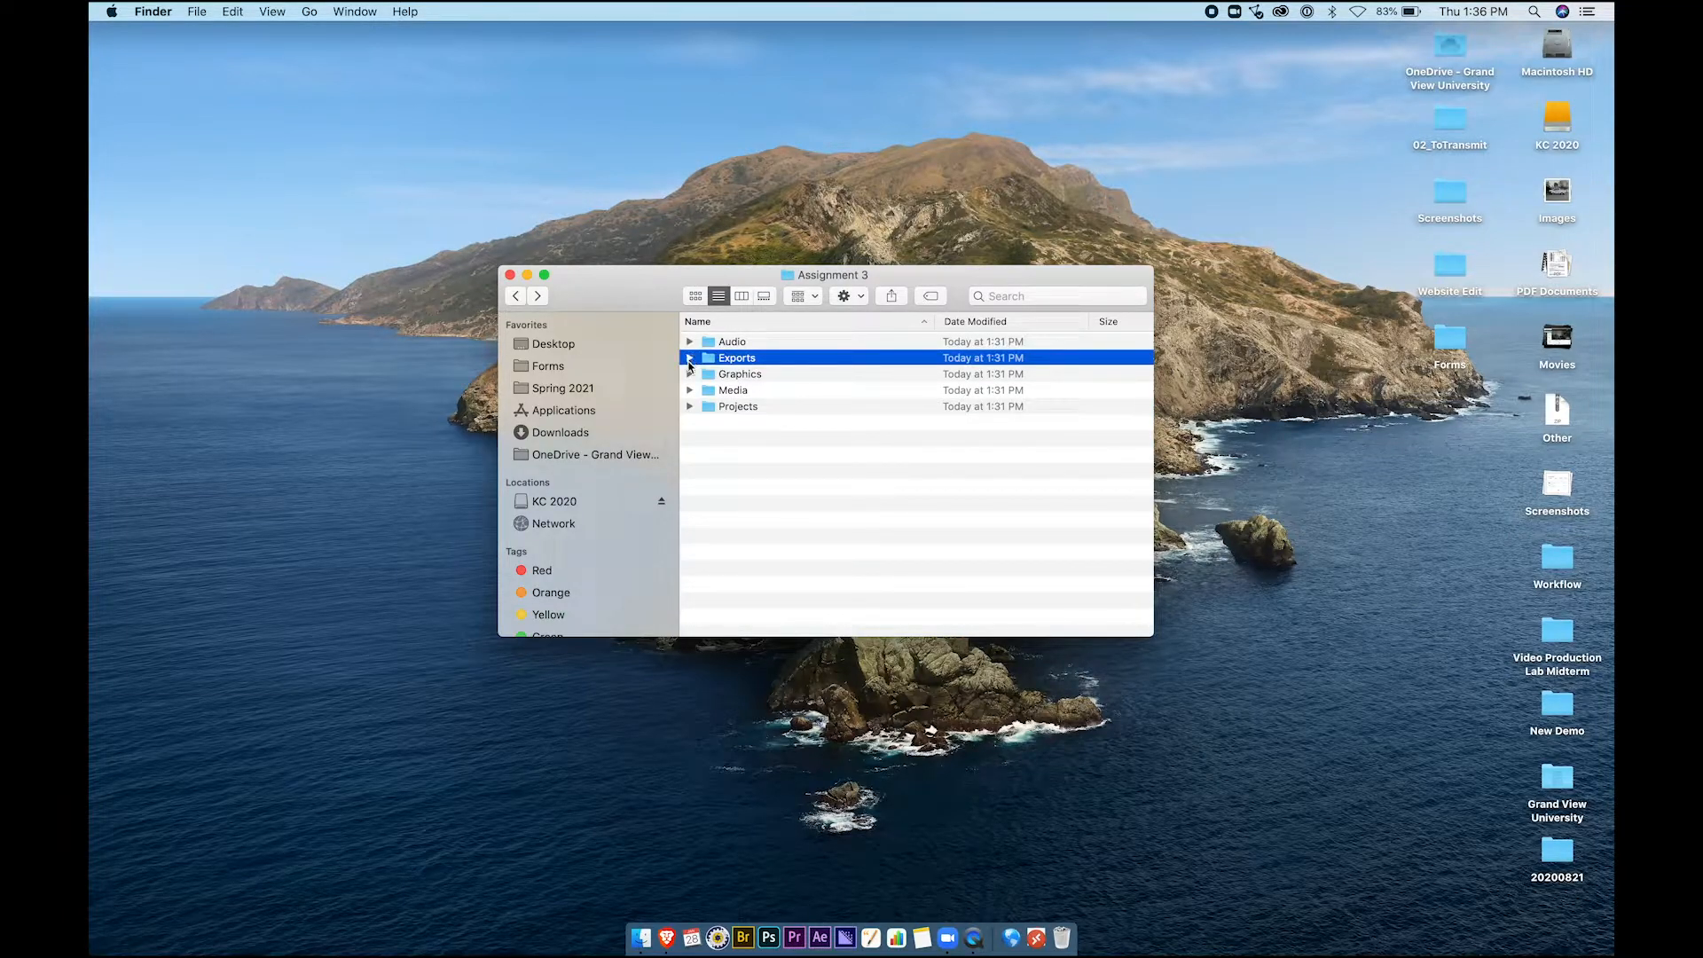
{"action": "left_click", "coordinate": [690, 374]}
{"action": "left_click", "coordinate": [735, 391]}
{"action": "key", "text": "space"}
{"action": "key", "text": "space"}
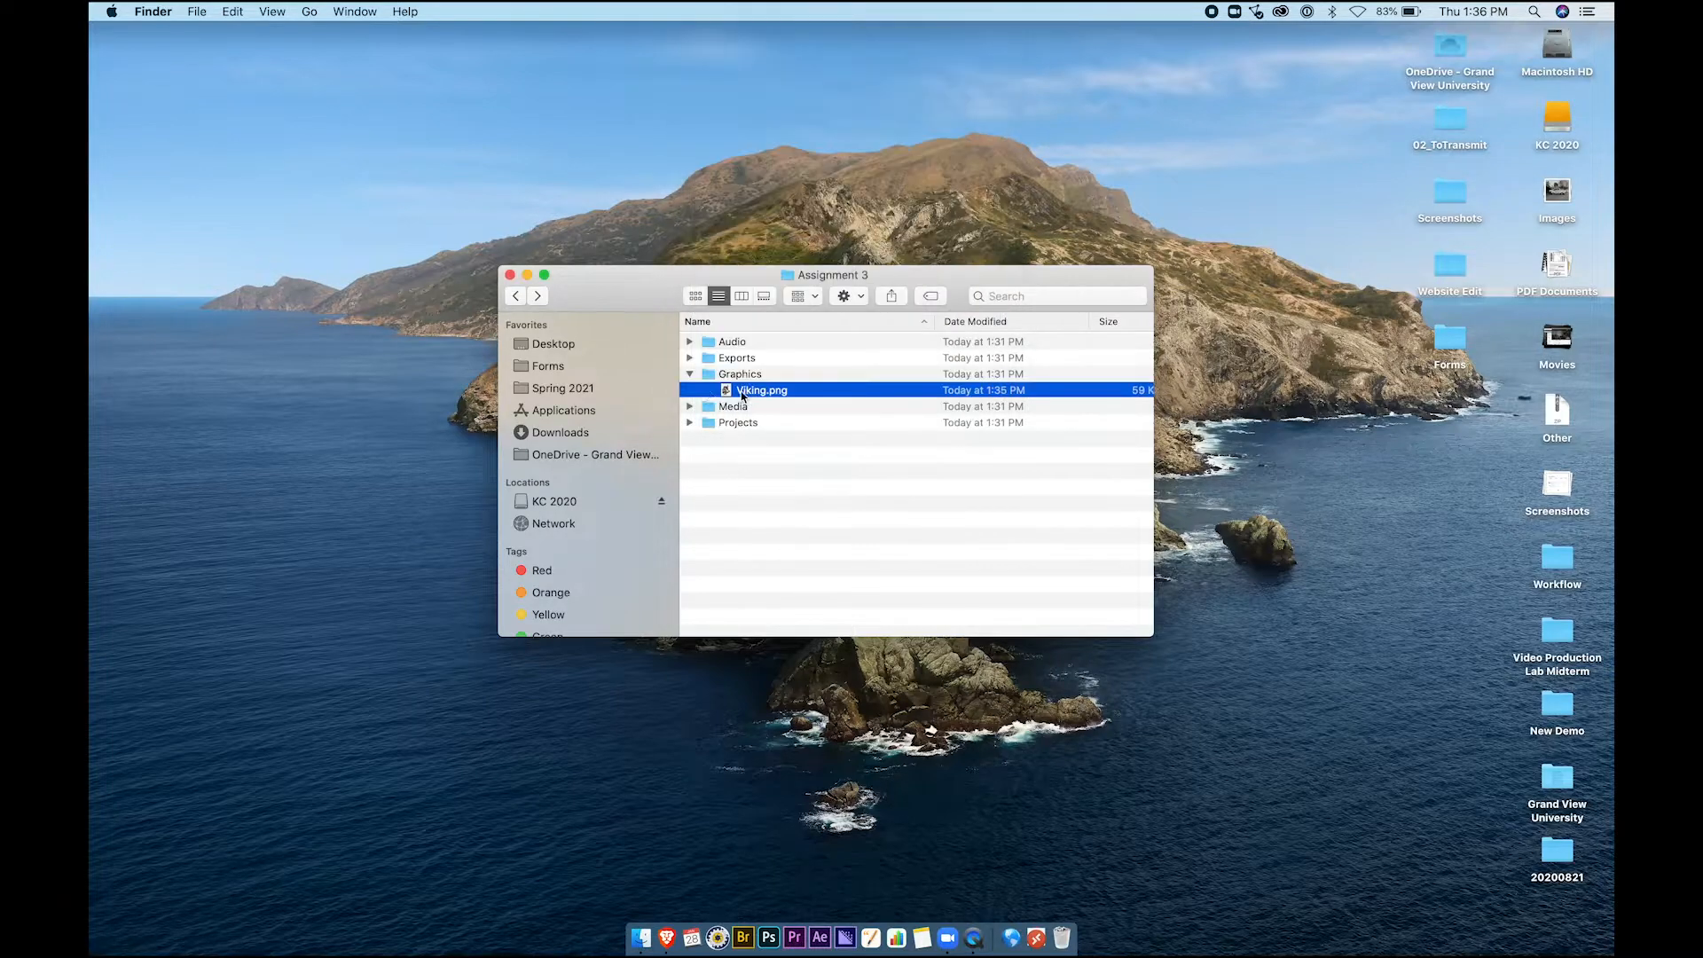
{"action": "left_click", "coordinate": [689, 374]}
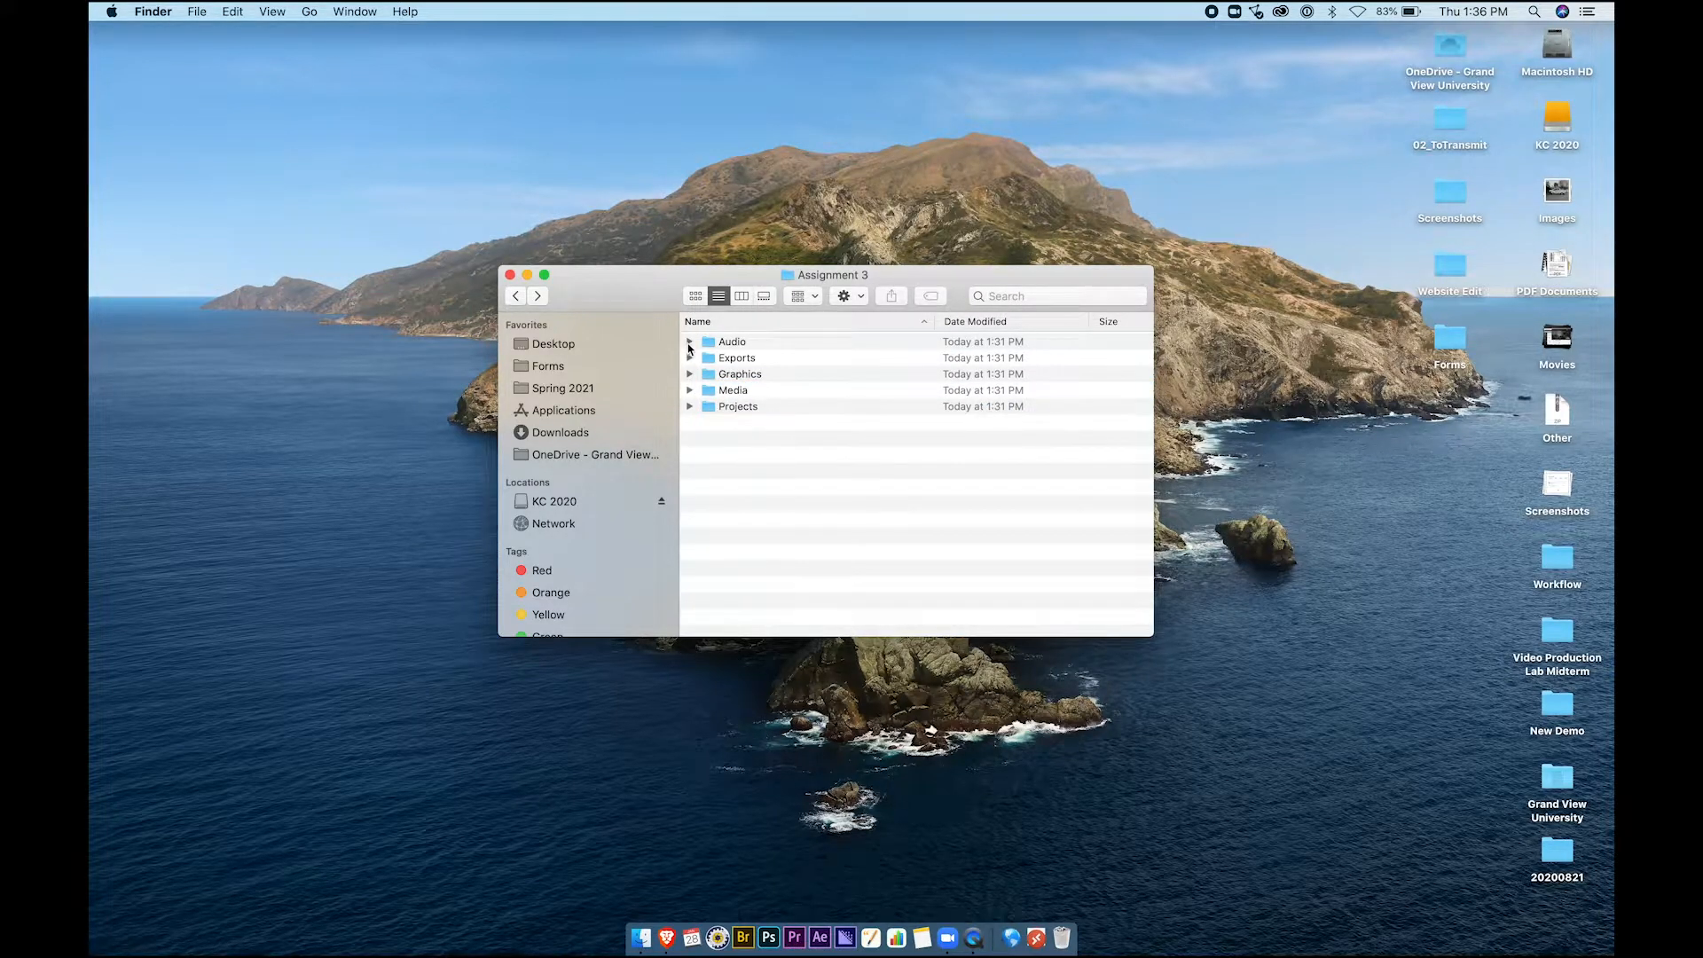
Quick Look and play yellowtree_1.wav from the Audio folder
{"action": "left_click", "coordinate": [689, 343]}
{"action": "left_click", "coordinate": [754, 359]}
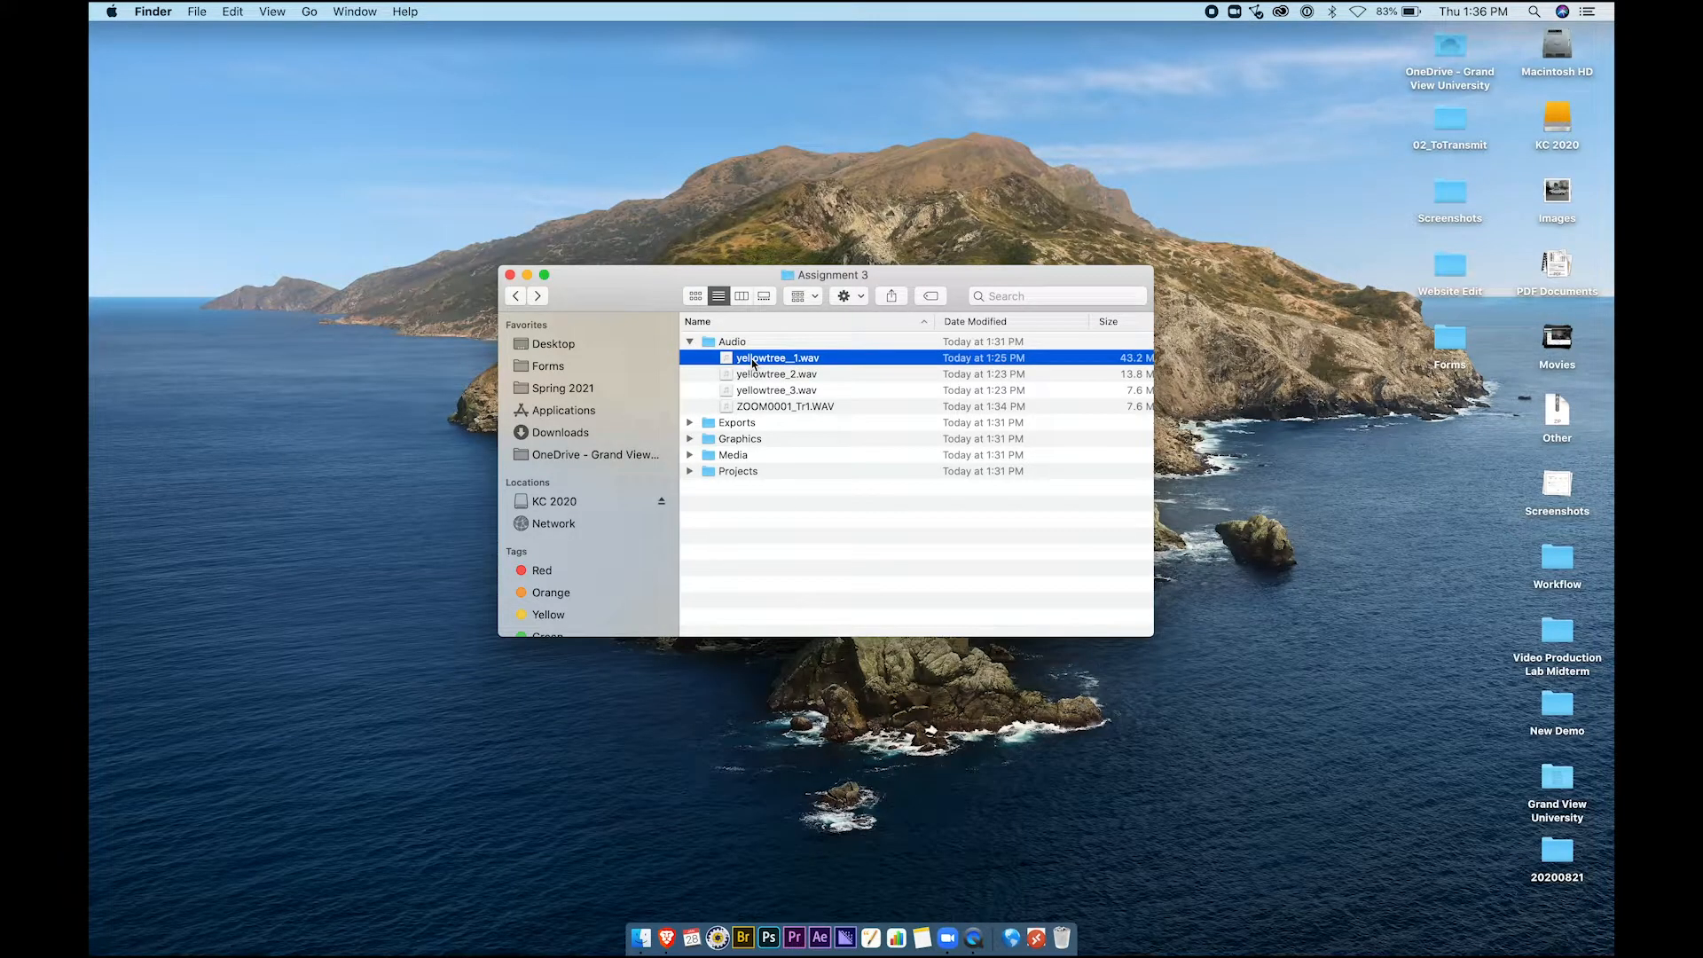
{"action": "key", "text": "space"}
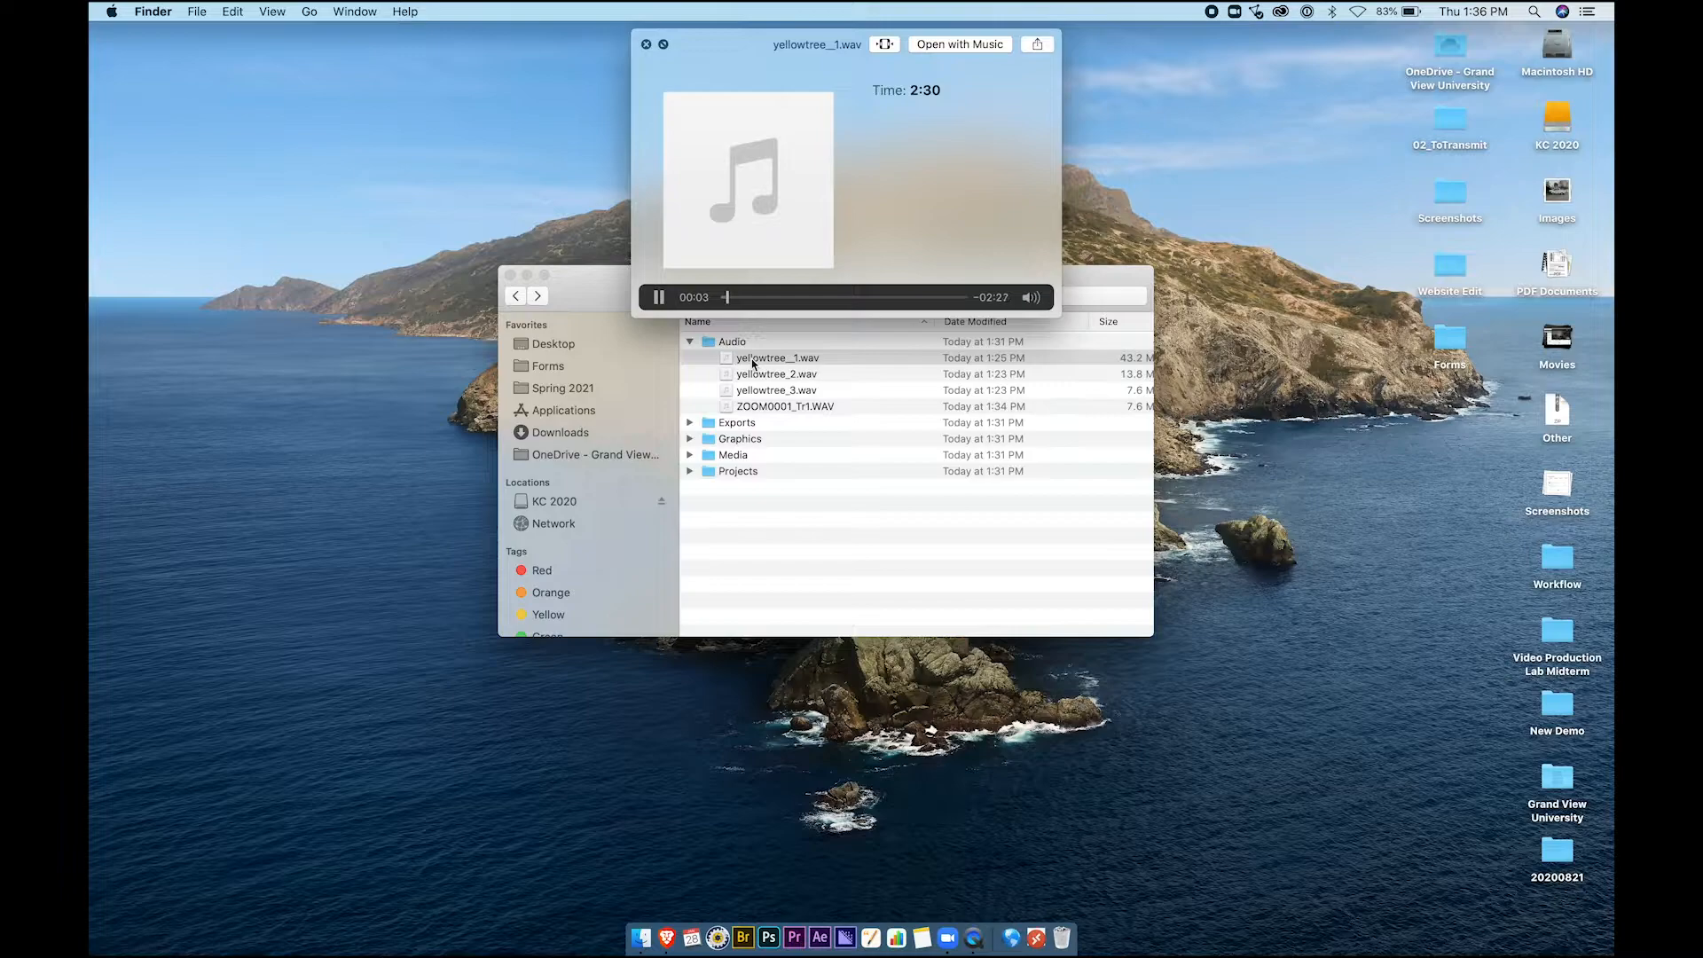
{"action": "key", "text": "space"}
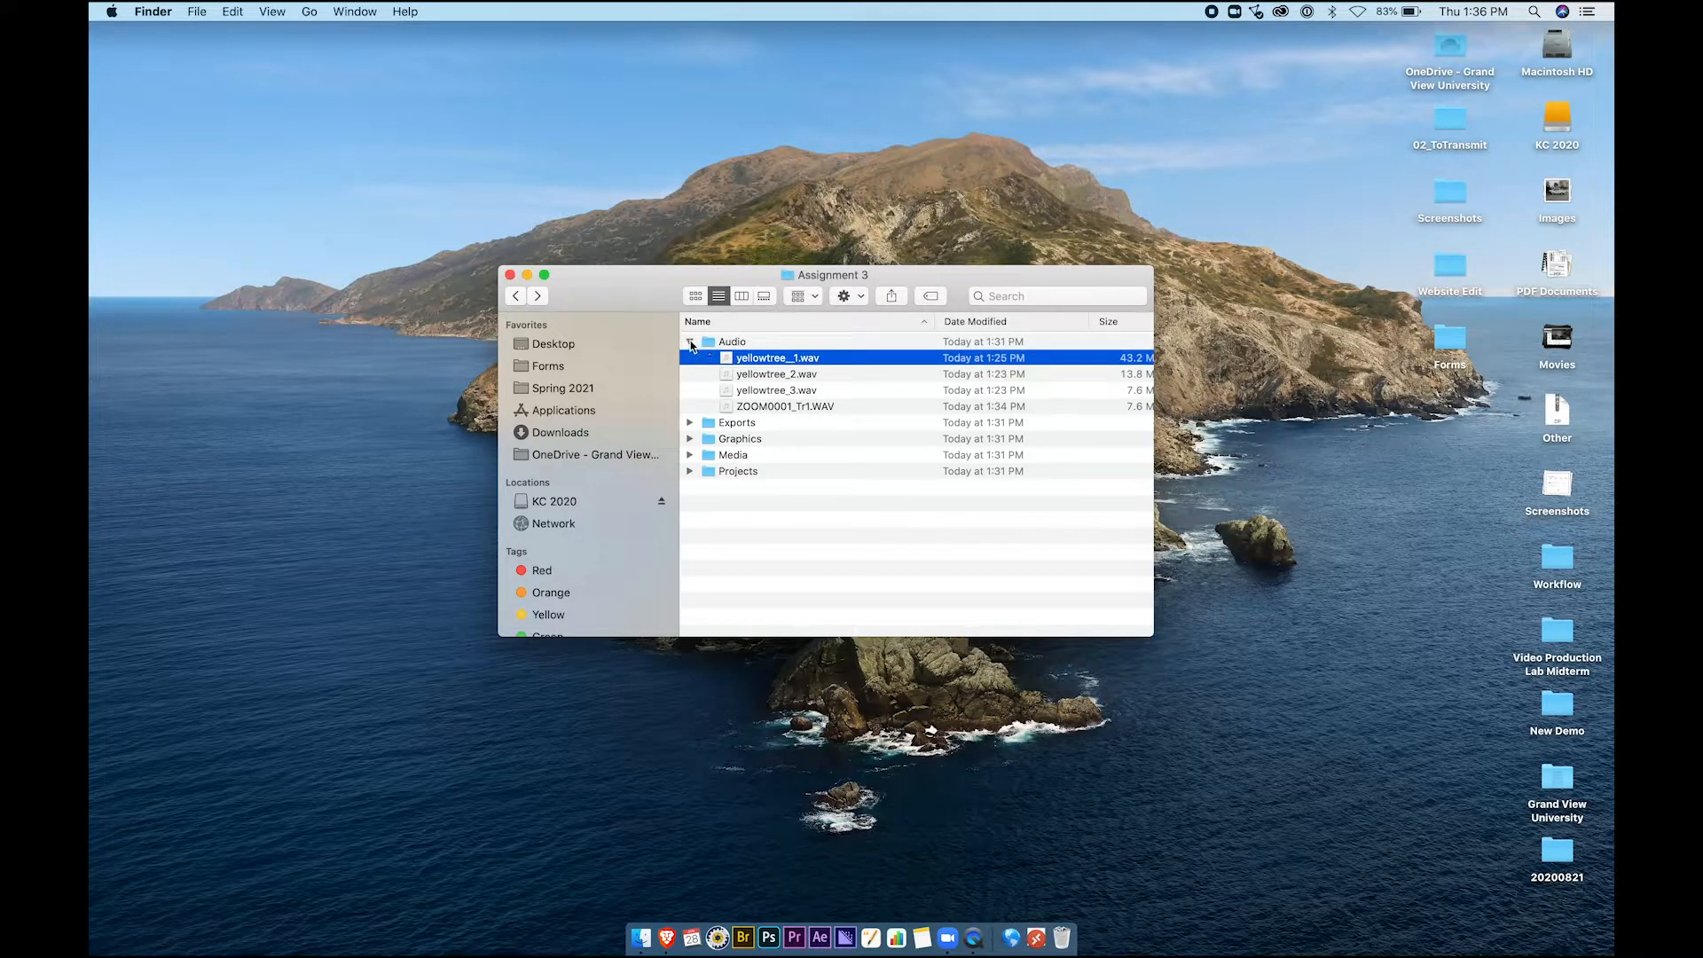
Confirm MVI_0001.MP4 is in the Media folder and close the Assignment 3 window
{"action": "left_click", "coordinate": [690, 343]}
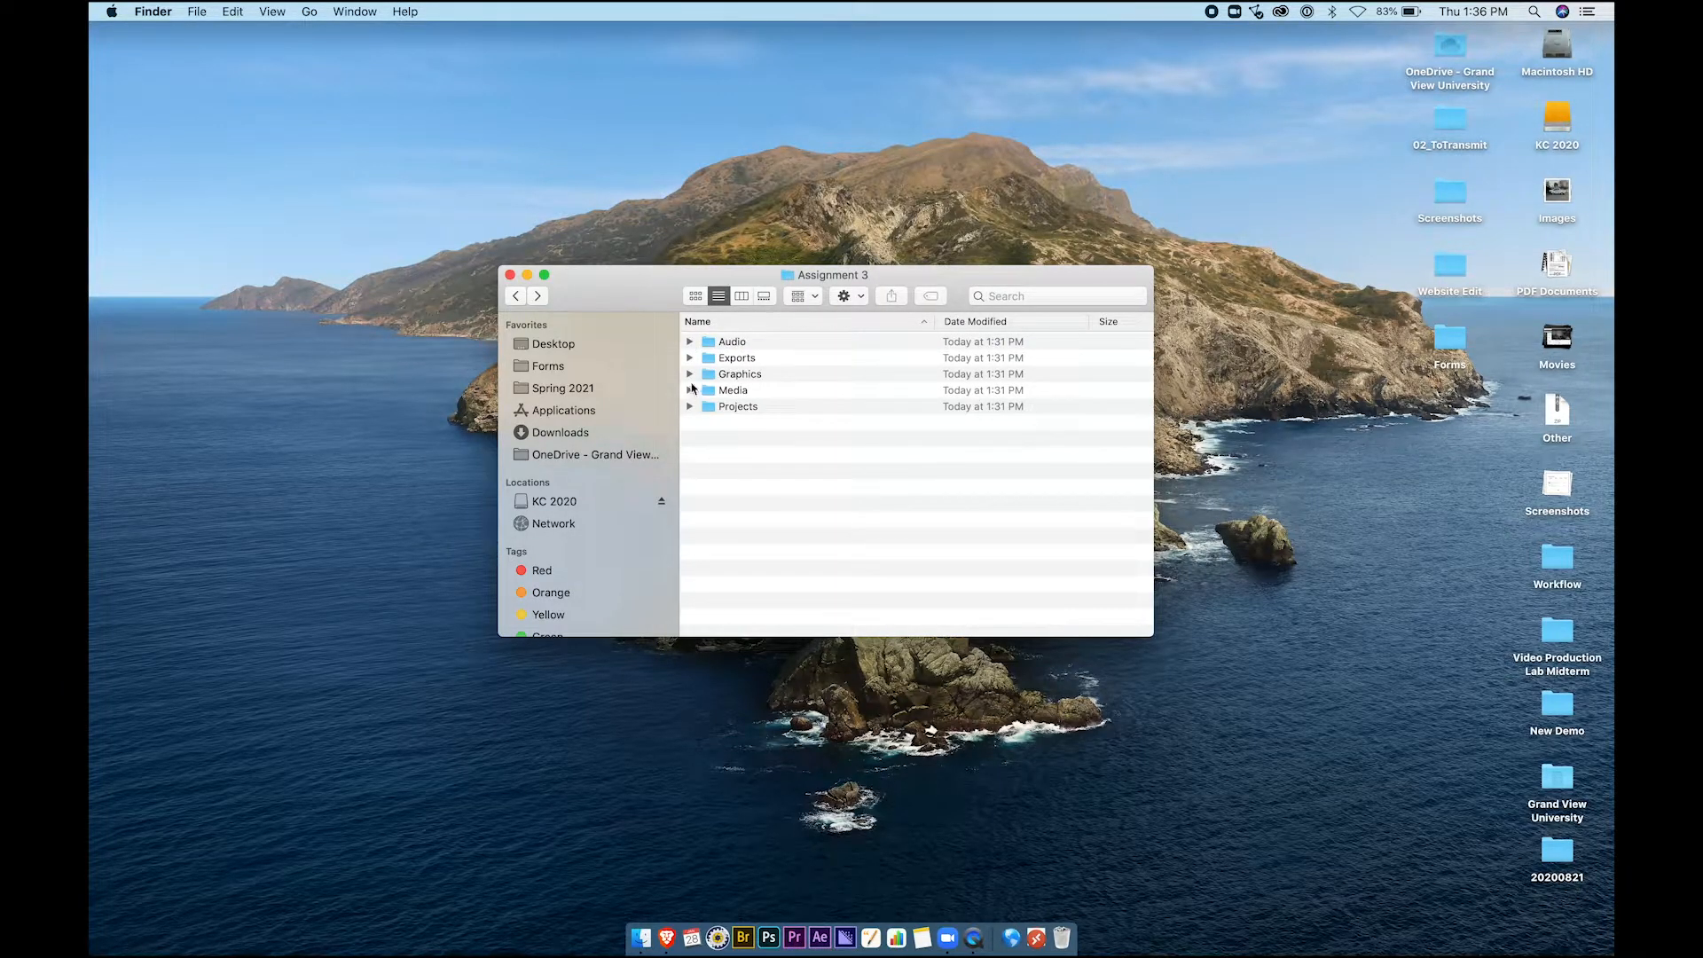
{"action": "left_click", "coordinate": [689, 391]}
{"action": "left_click", "coordinate": [690, 391]}
{"action": "left_click", "coordinate": [732, 408]}
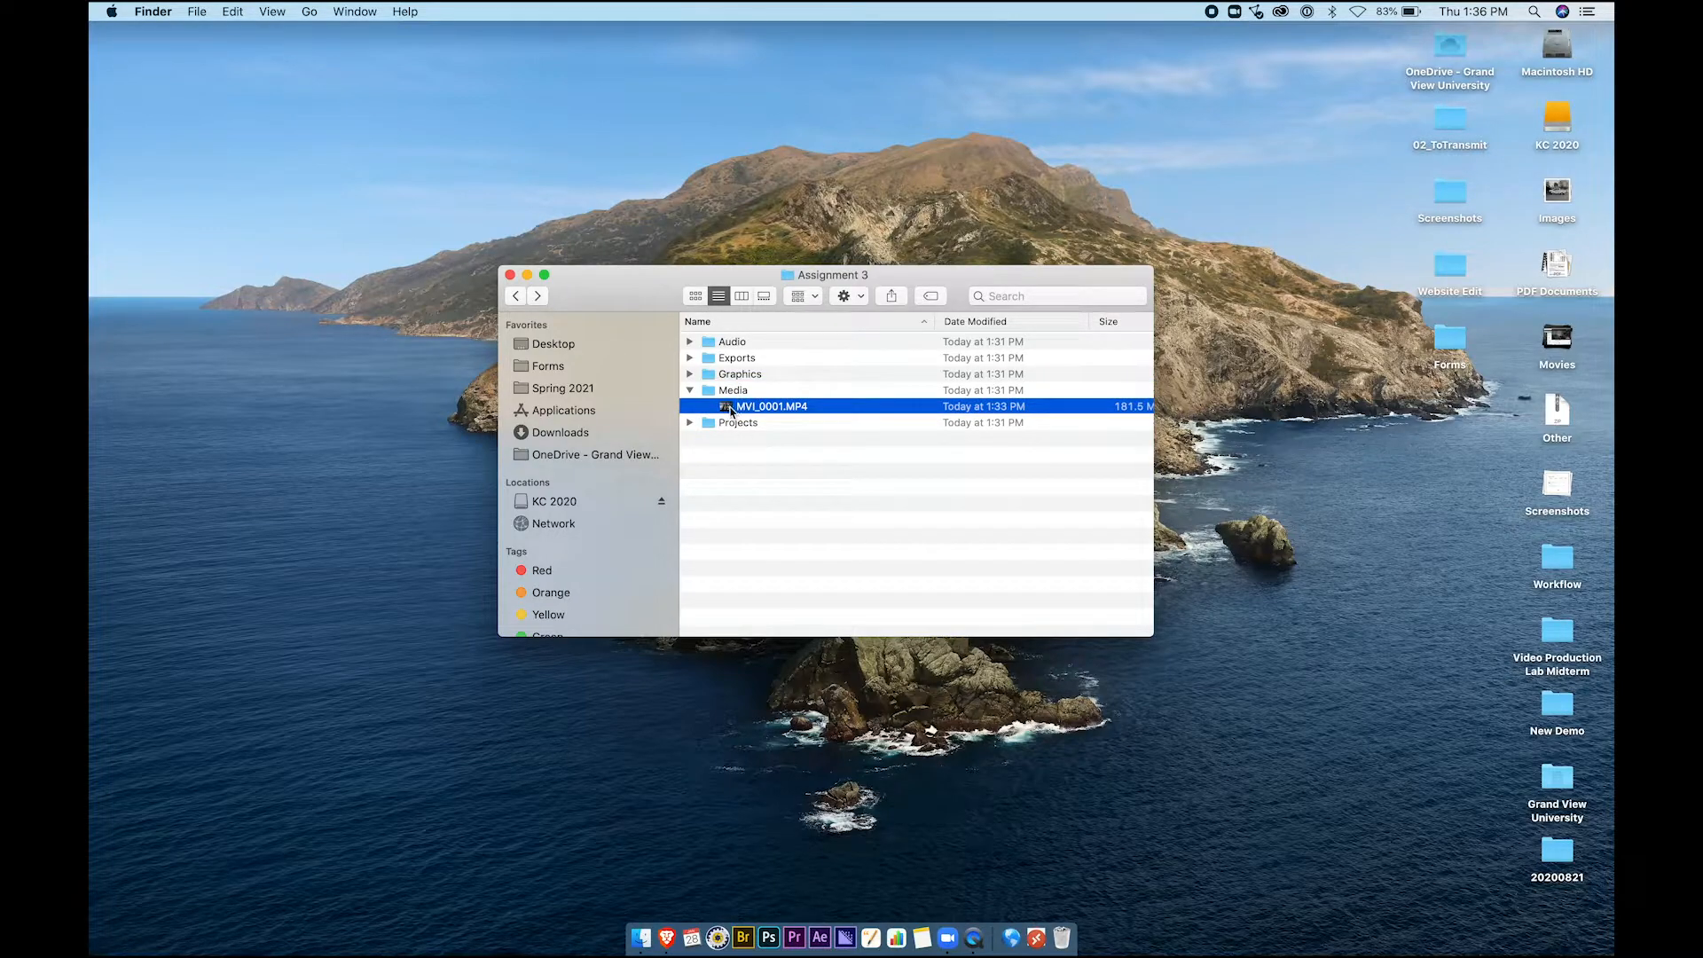
{"action": "left_click", "coordinate": [690, 391]}
{"action": "left_click", "coordinate": [692, 408]}
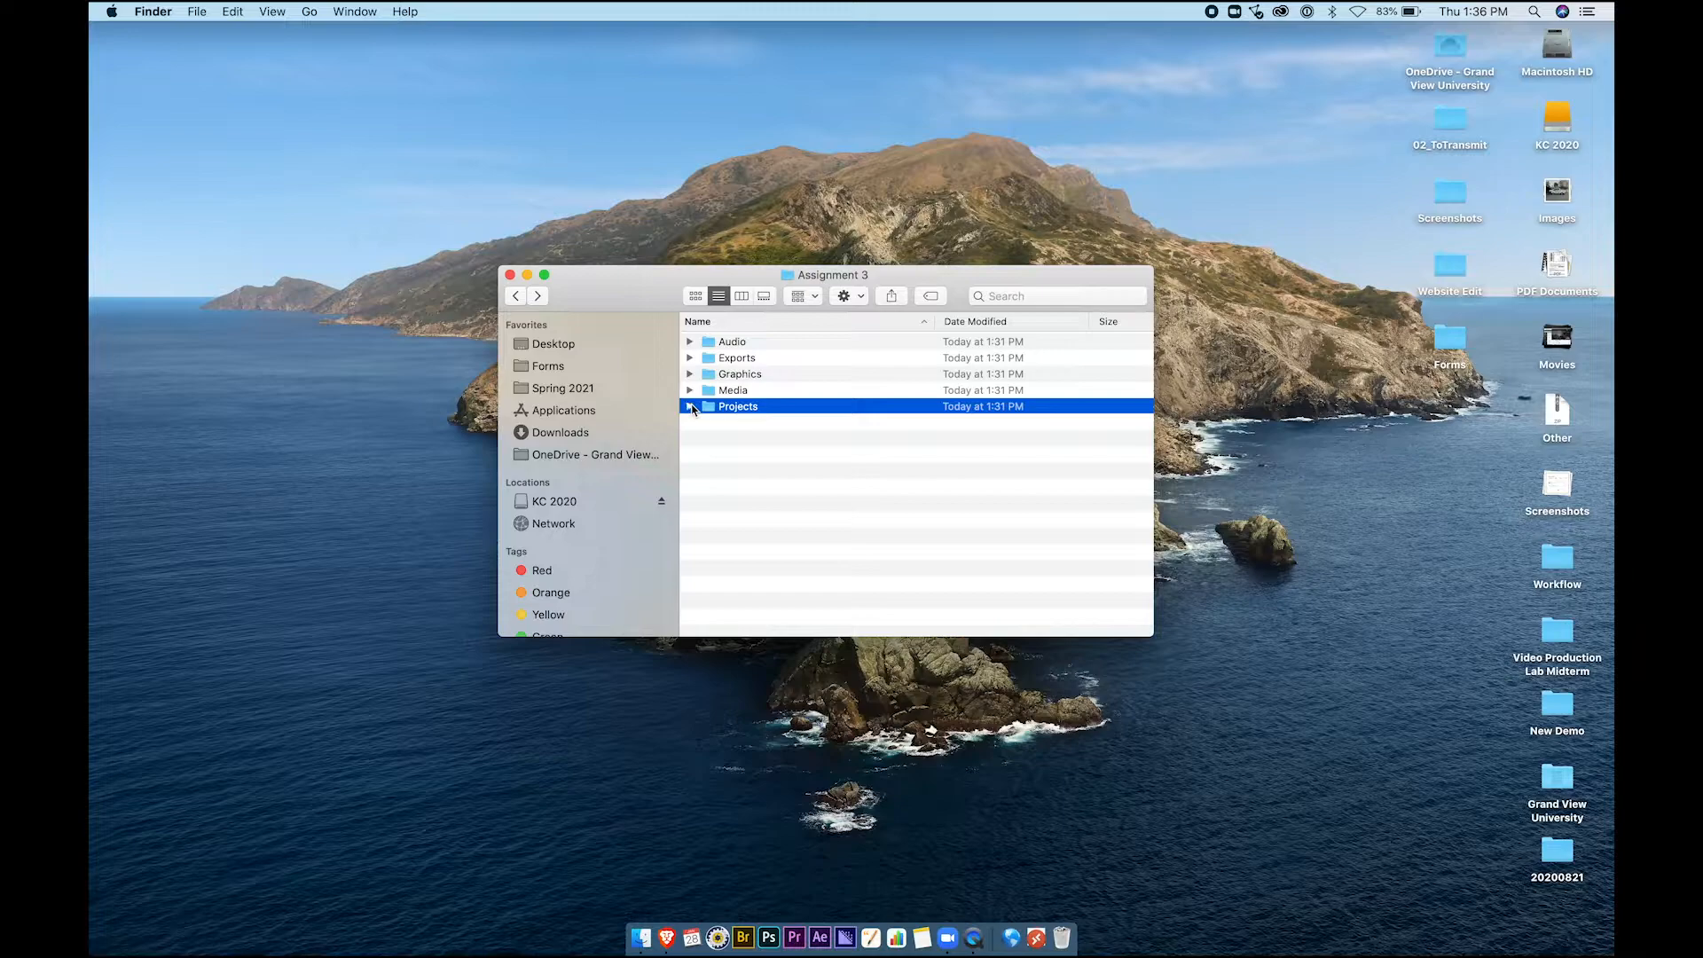
{"action": "left_click", "coordinate": [736, 452]}
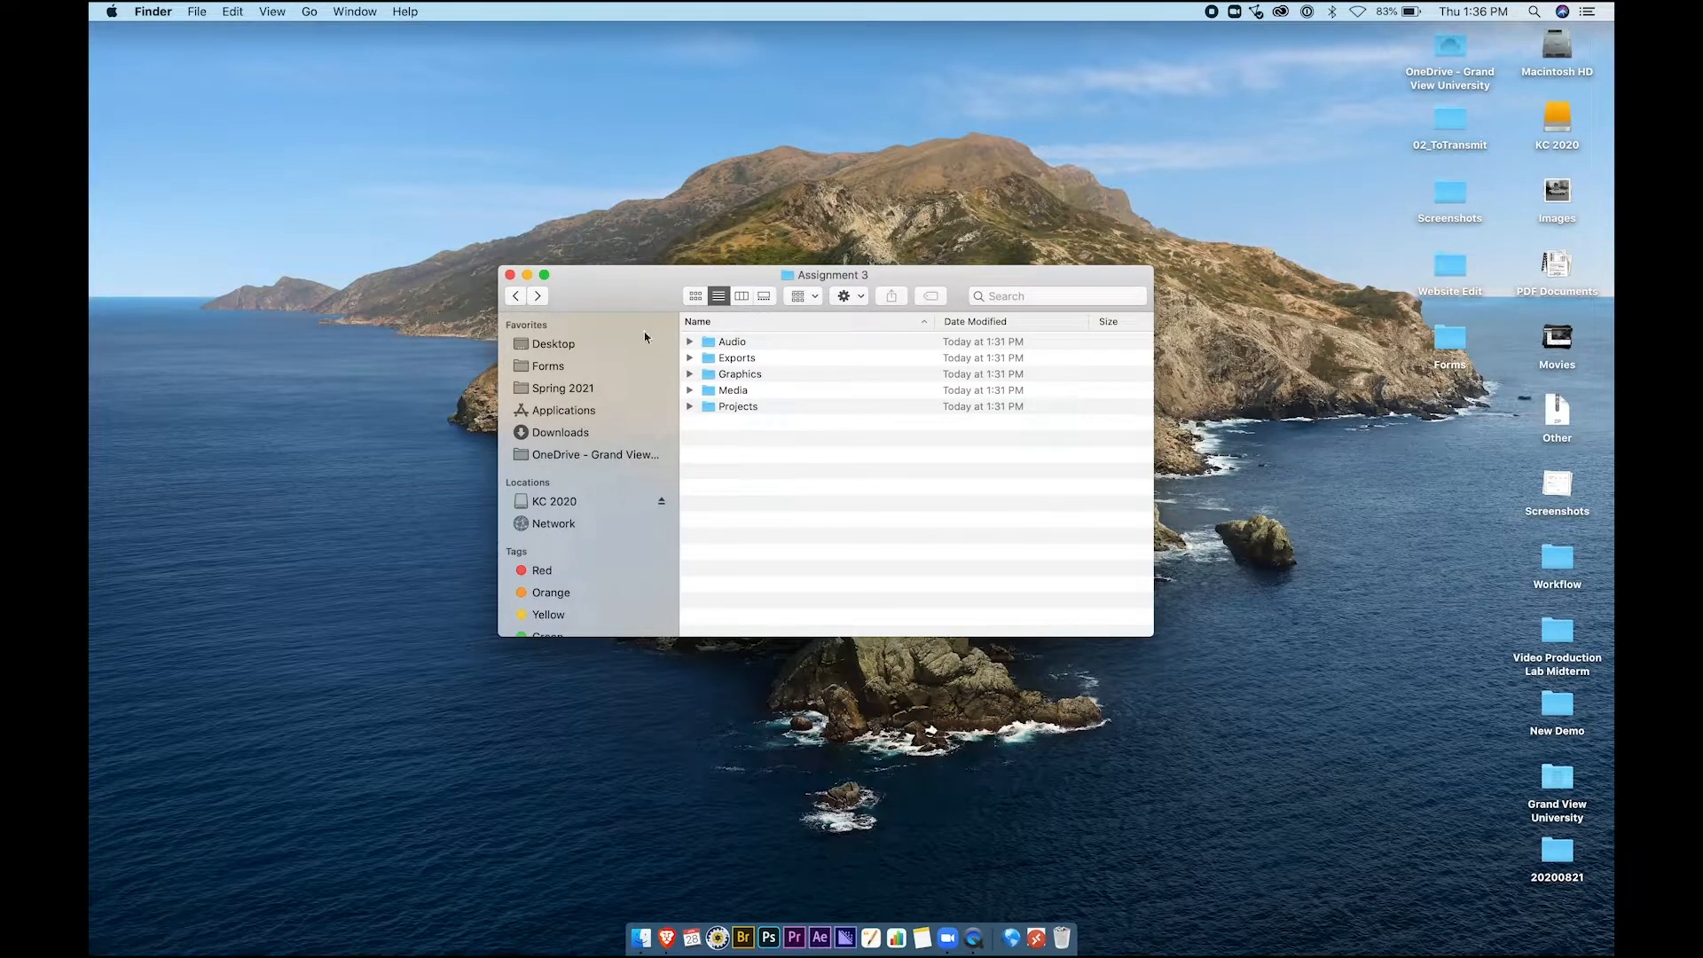
{"action": "left_click", "coordinate": [510, 275]}
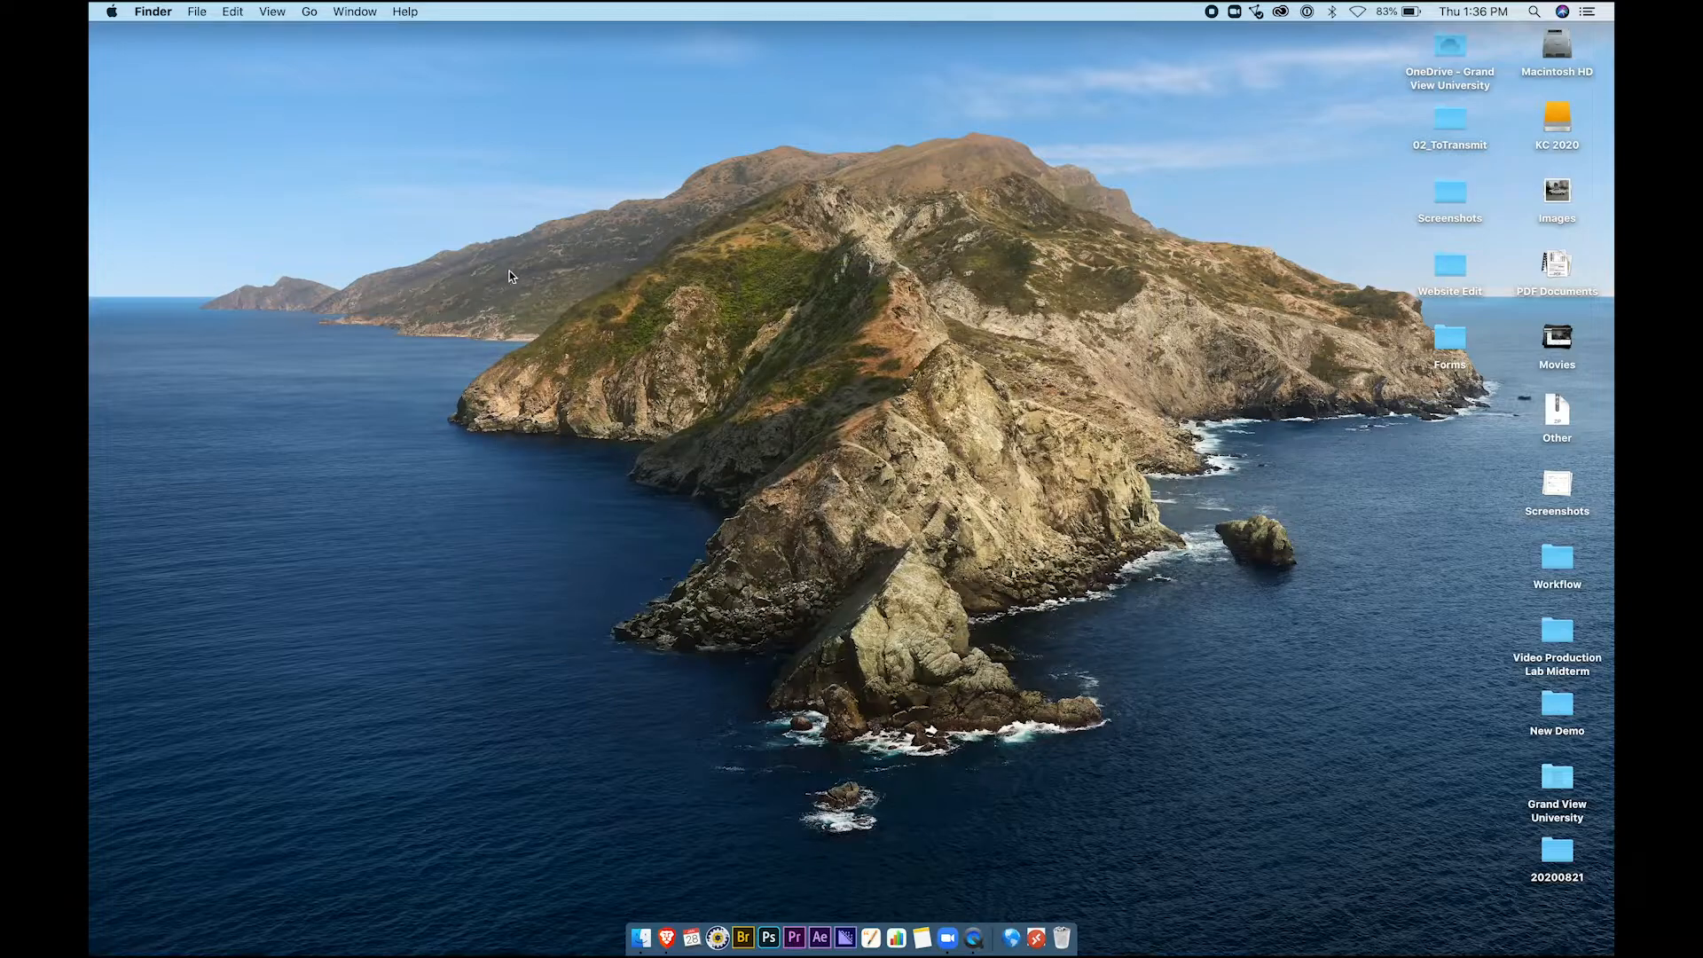
Launch Premiere Pro and start a new project named 'Assignment 3 KC'
{"action": "left_click", "coordinate": [795, 940]}
{"action": "left_click", "coordinate": [232, 288]}
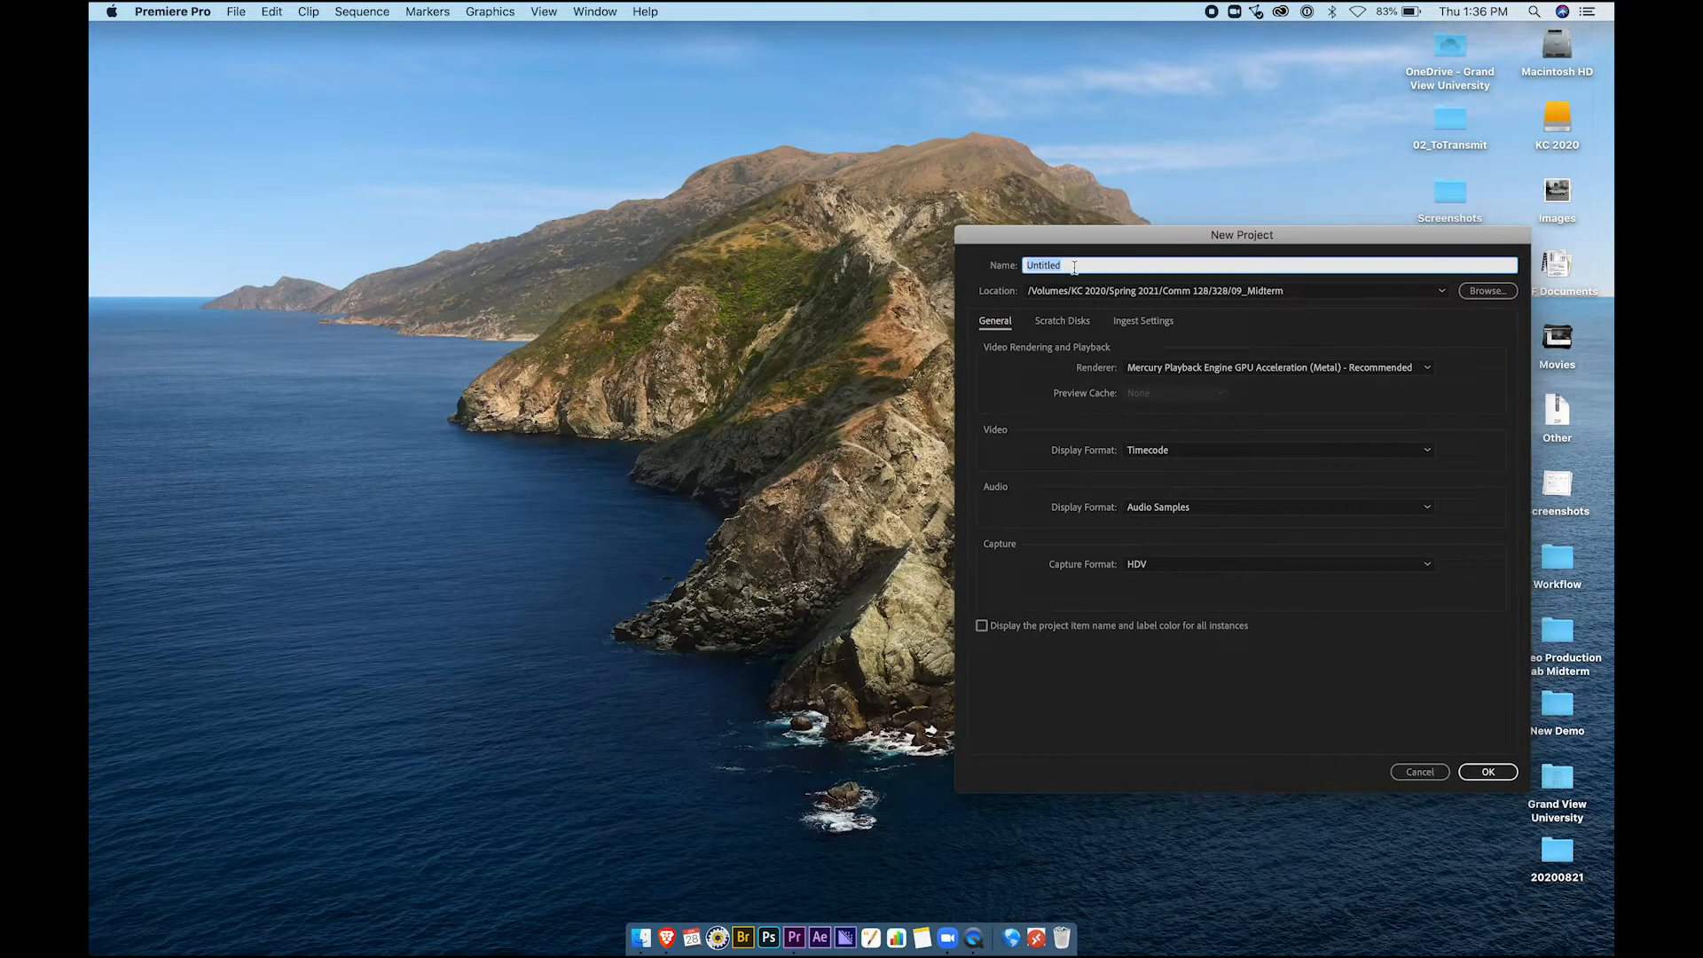
{"action": "type", "text": "A"}
{"action": "left_click_drag", "start_coordinate": [1249, 242], "coordinate": [1099, 216]}
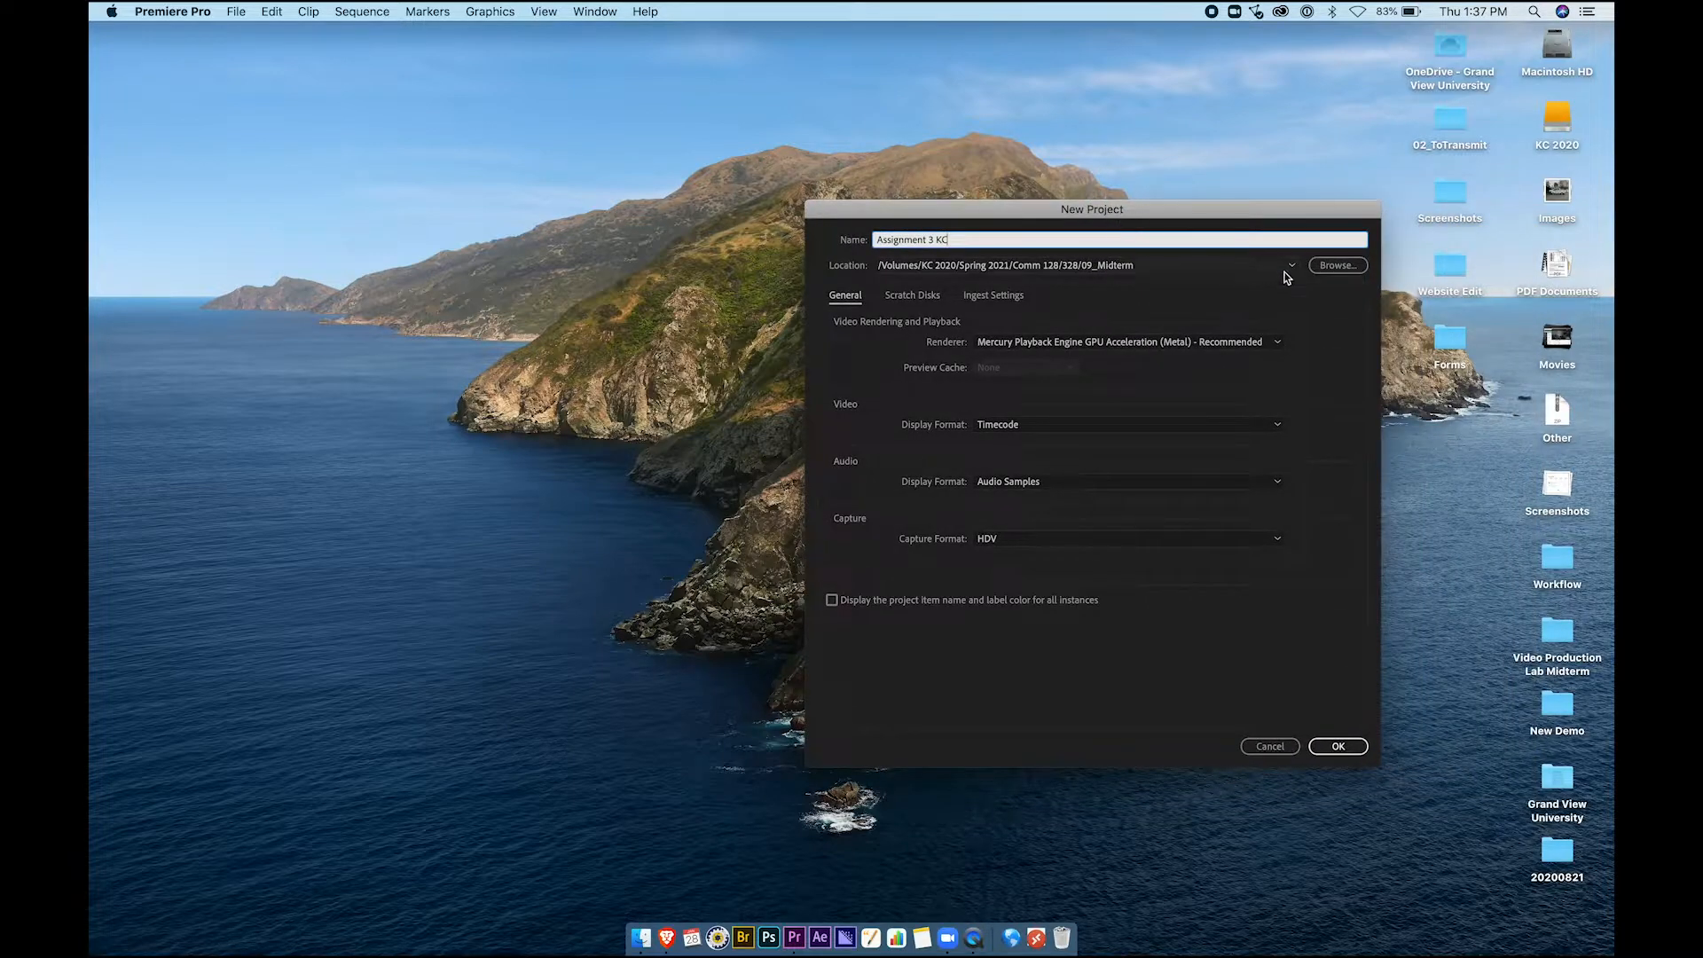
Set the project location to Video Production Lab/Assignment 3/Projects and create the project
{"action": "left_click", "coordinate": [1338, 268]}
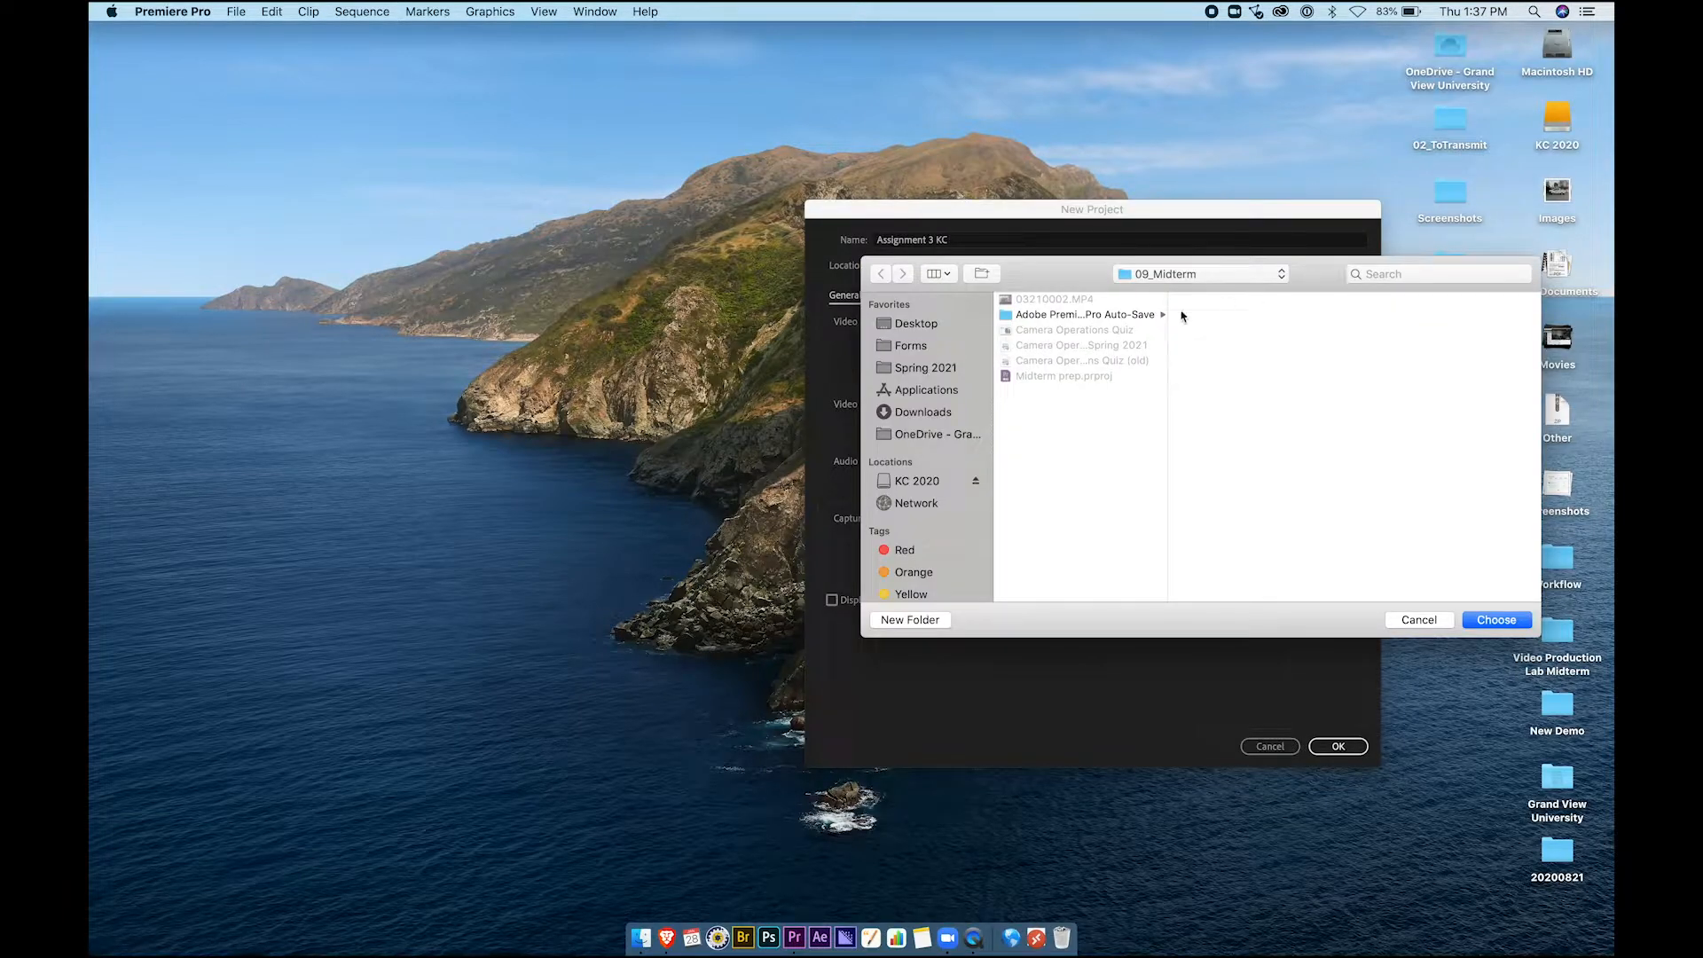
{"action": "left_click", "coordinate": [934, 366]}
{"action": "left_click", "coordinate": [1069, 332]}
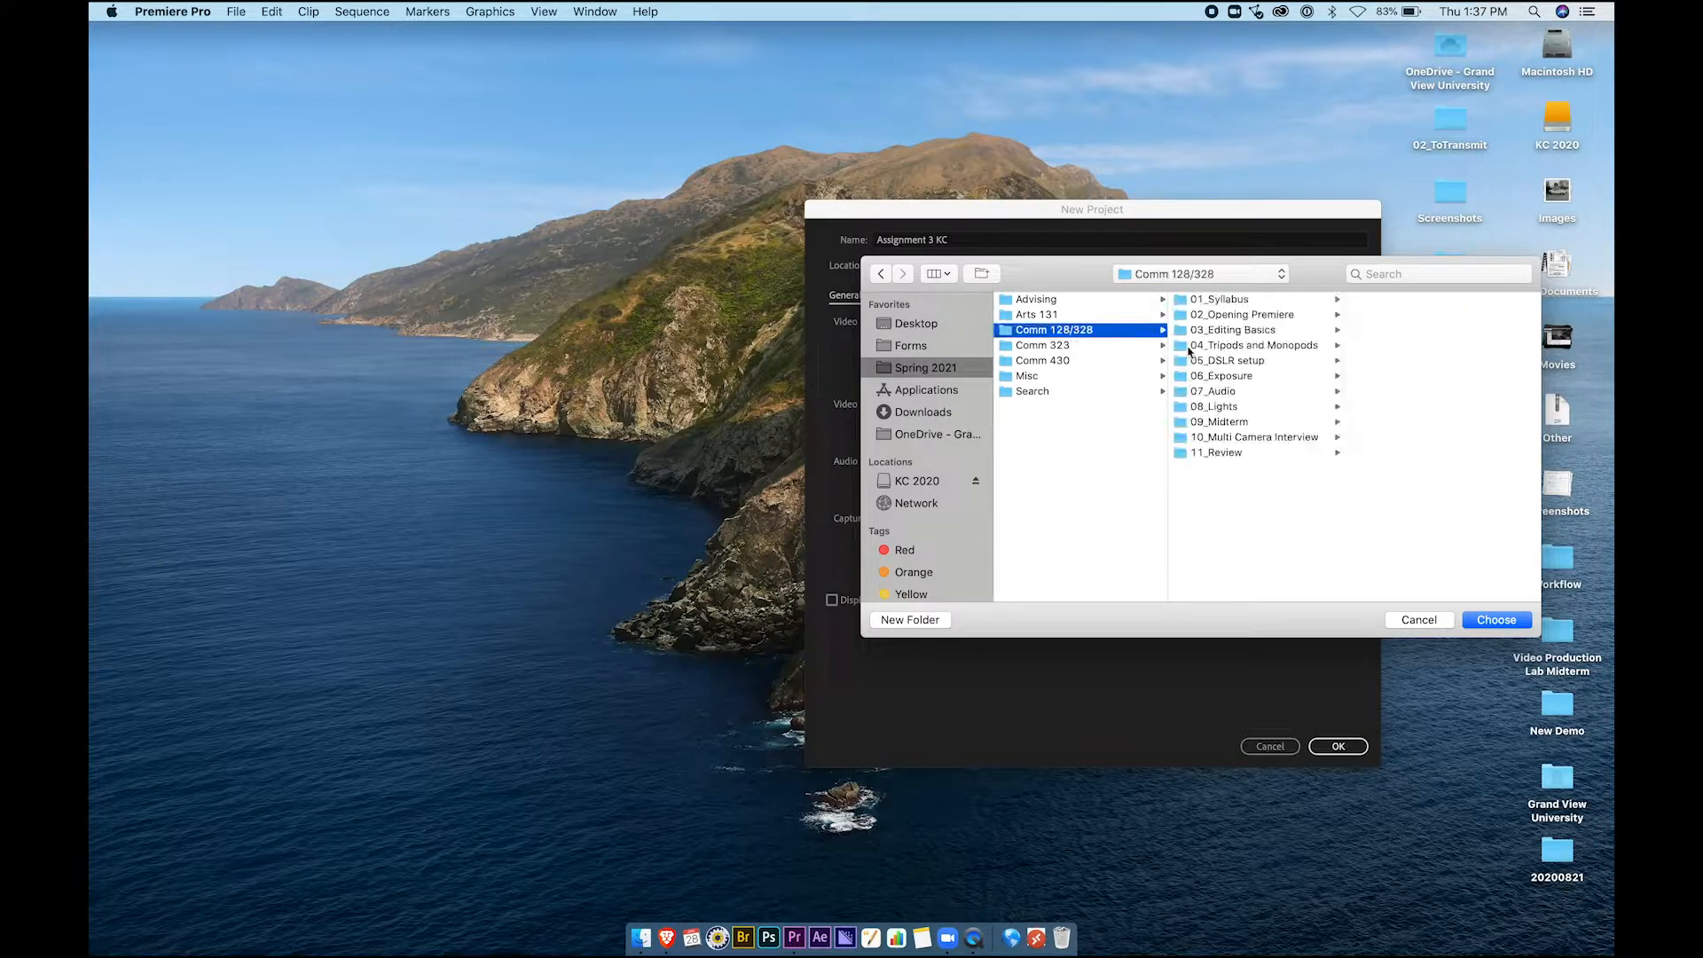
{"action": "left_click", "coordinate": [1234, 316]}
{"action": "left_click", "coordinate": [1392, 332]}
{"action": "left_click", "coordinate": [1392, 332]}
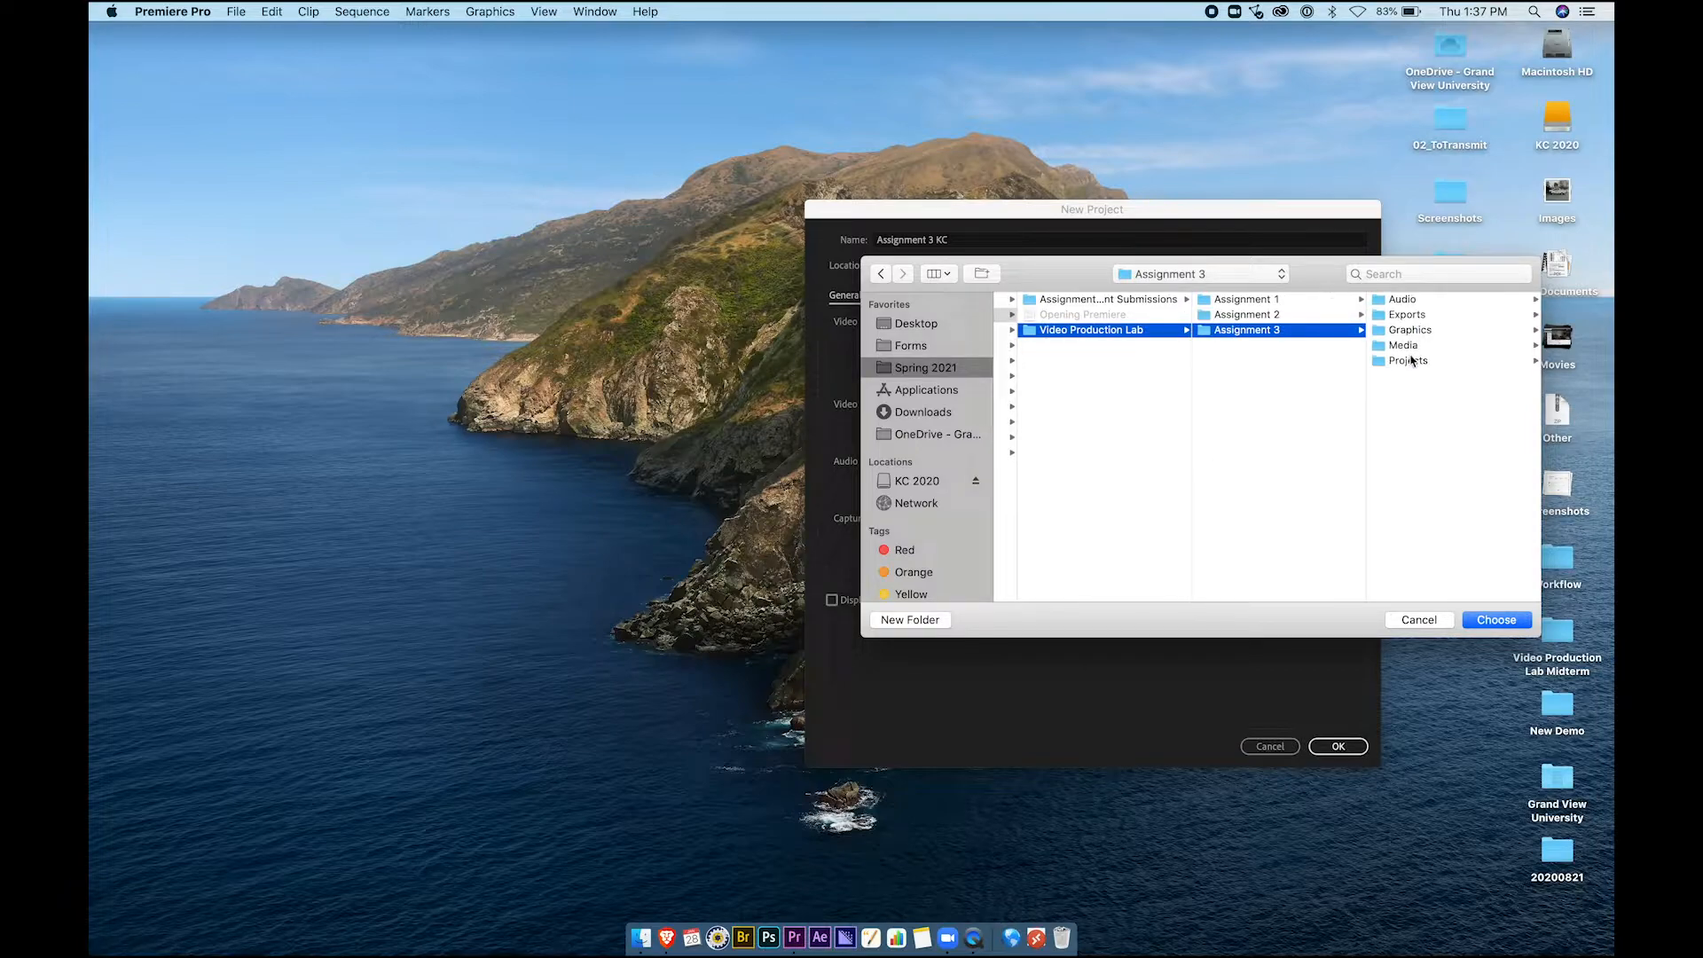
{"action": "left_click", "coordinate": [1411, 360]}
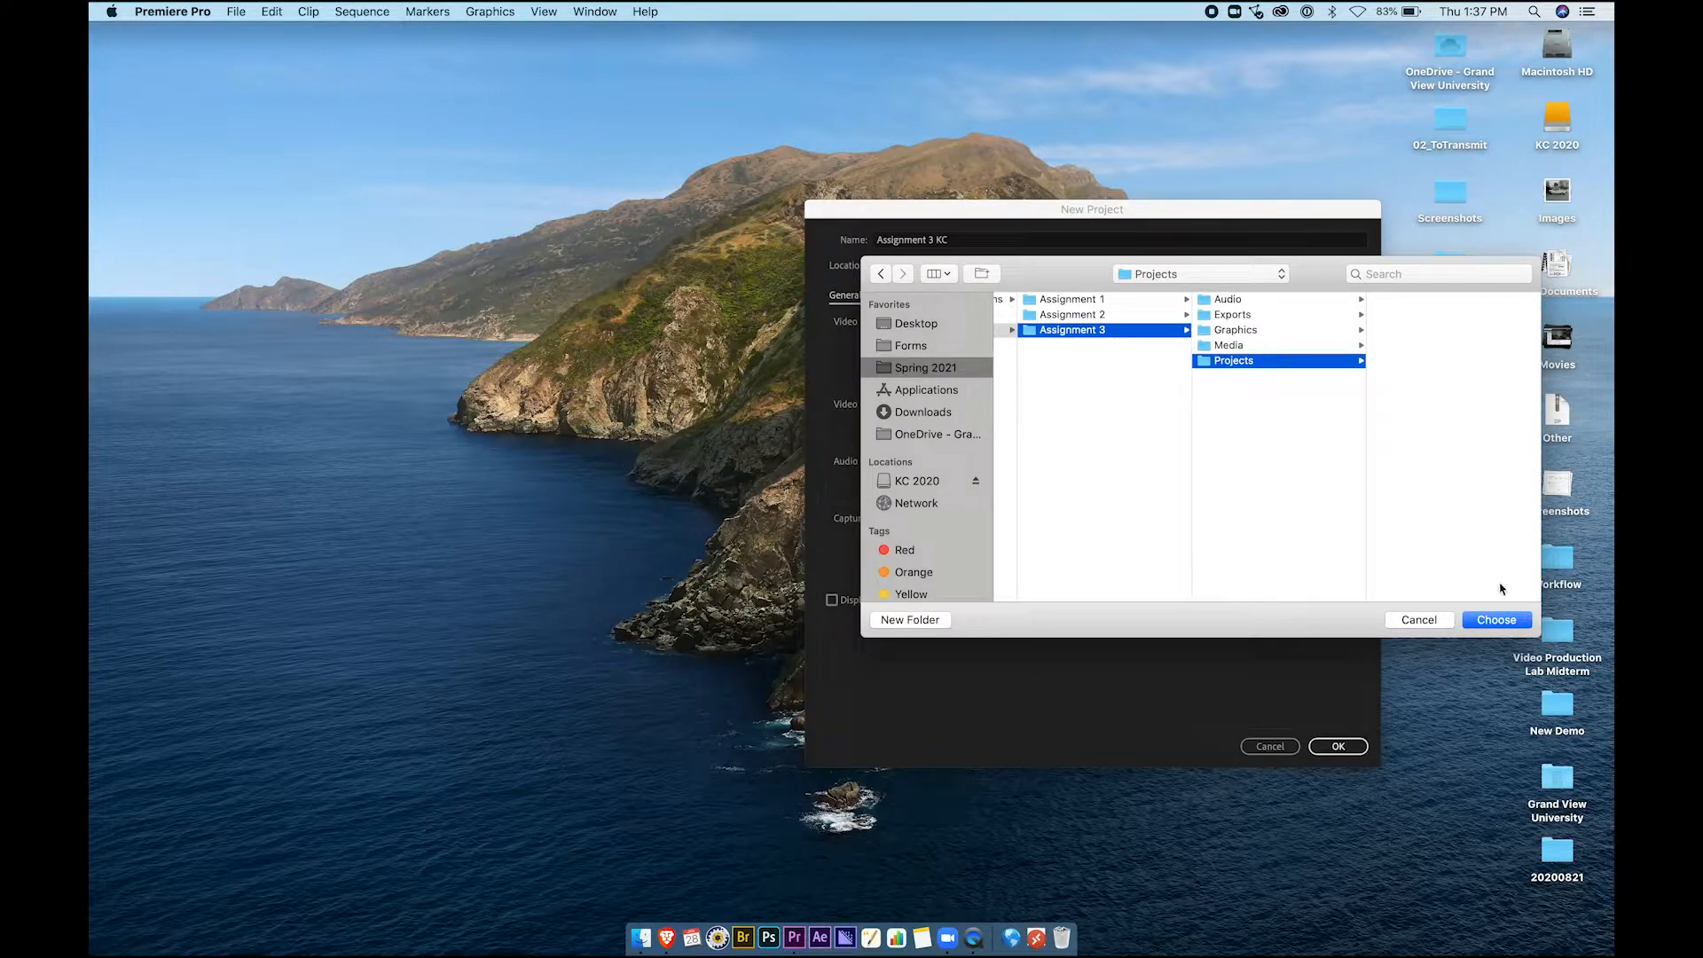
{"action": "left_click", "coordinate": [1497, 619]}
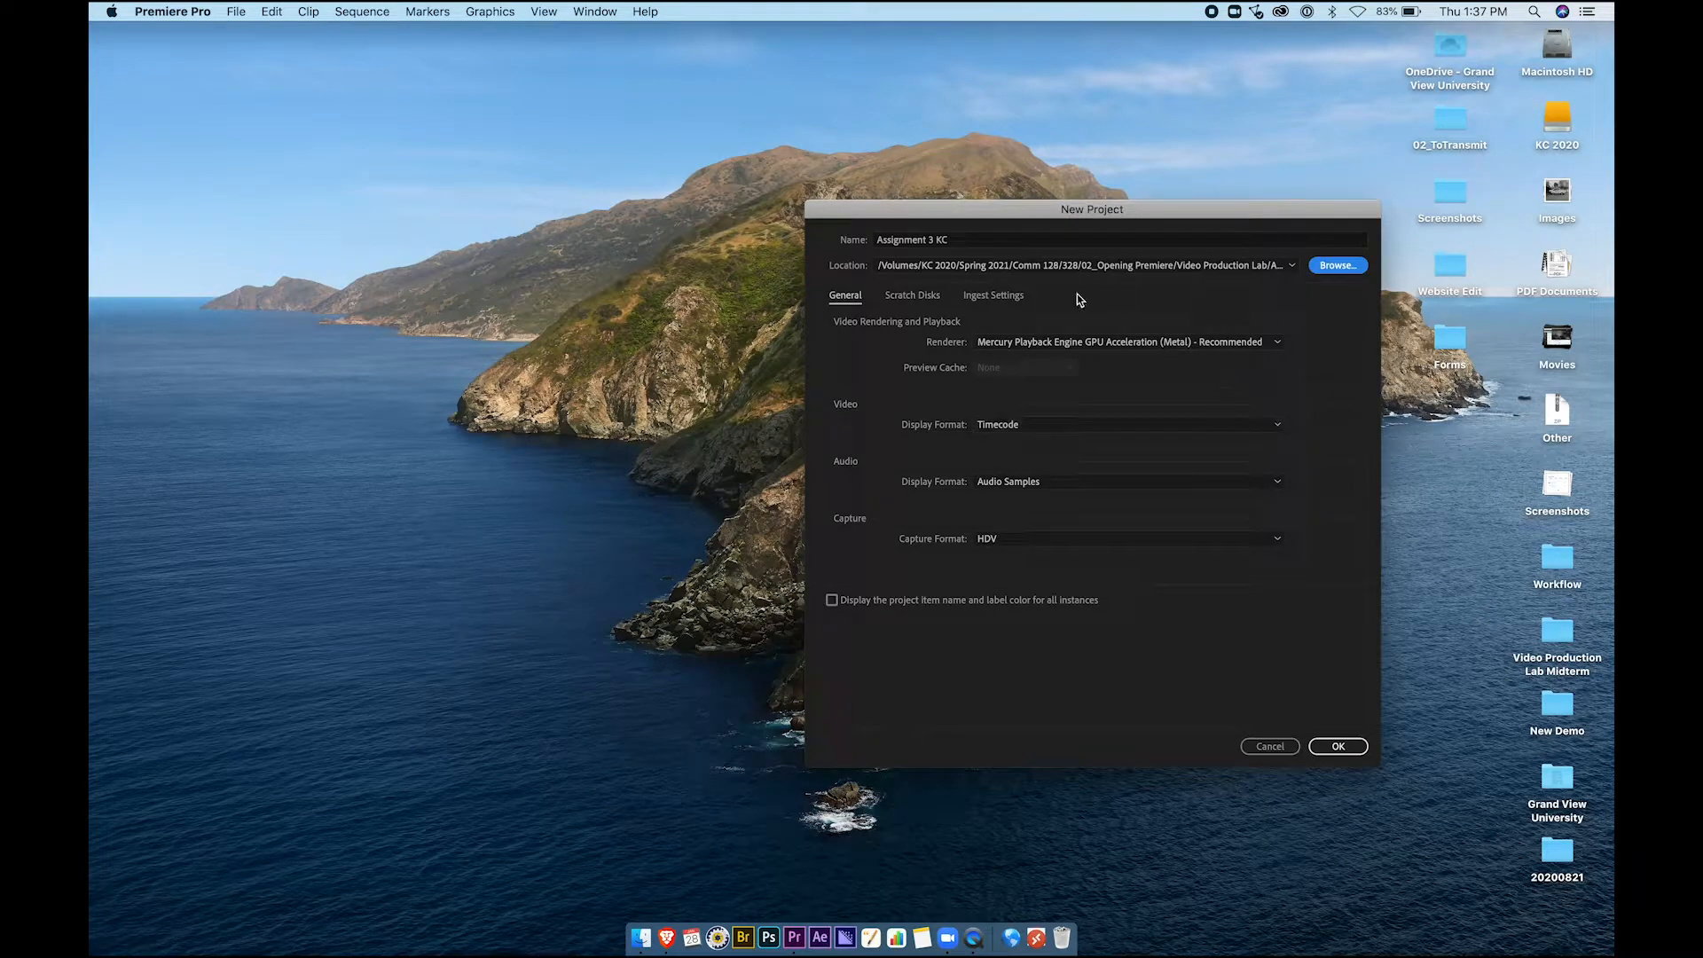
{"action": "left_click", "coordinate": [1335, 748]}
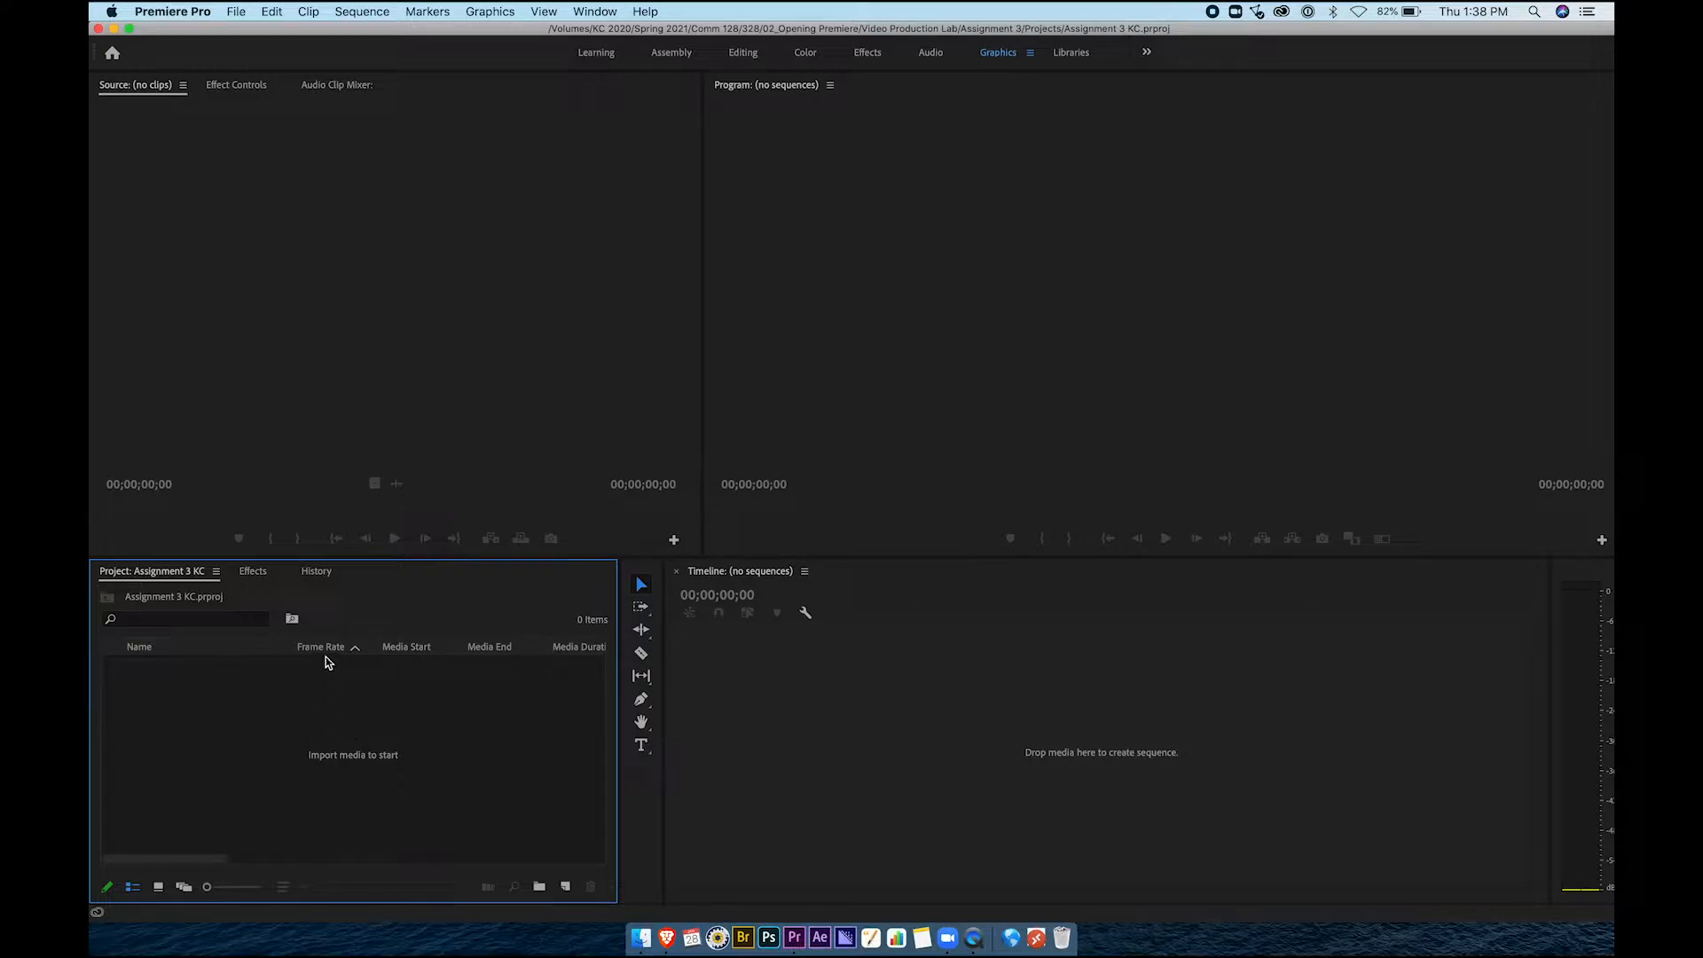
{"action": "left_click", "coordinate": [614, 8]}
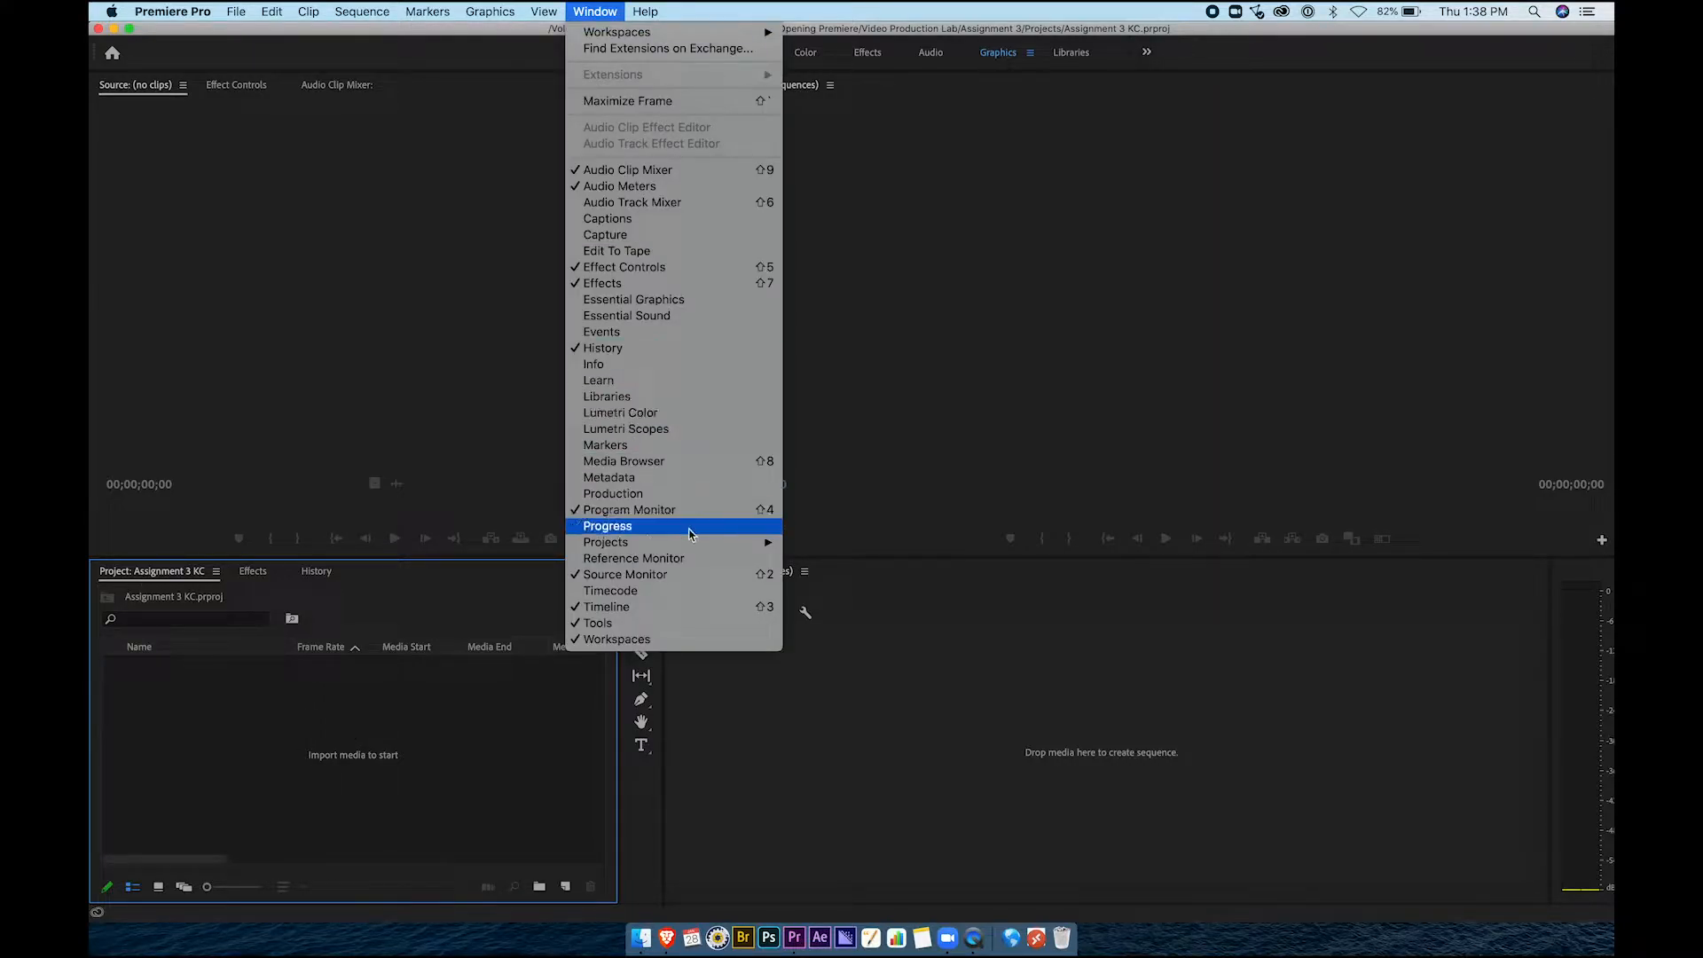
{"action": "mouse_move", "coordinate": [692, 542]}
{"action": "left_click", "coordinate": [349, 700]}
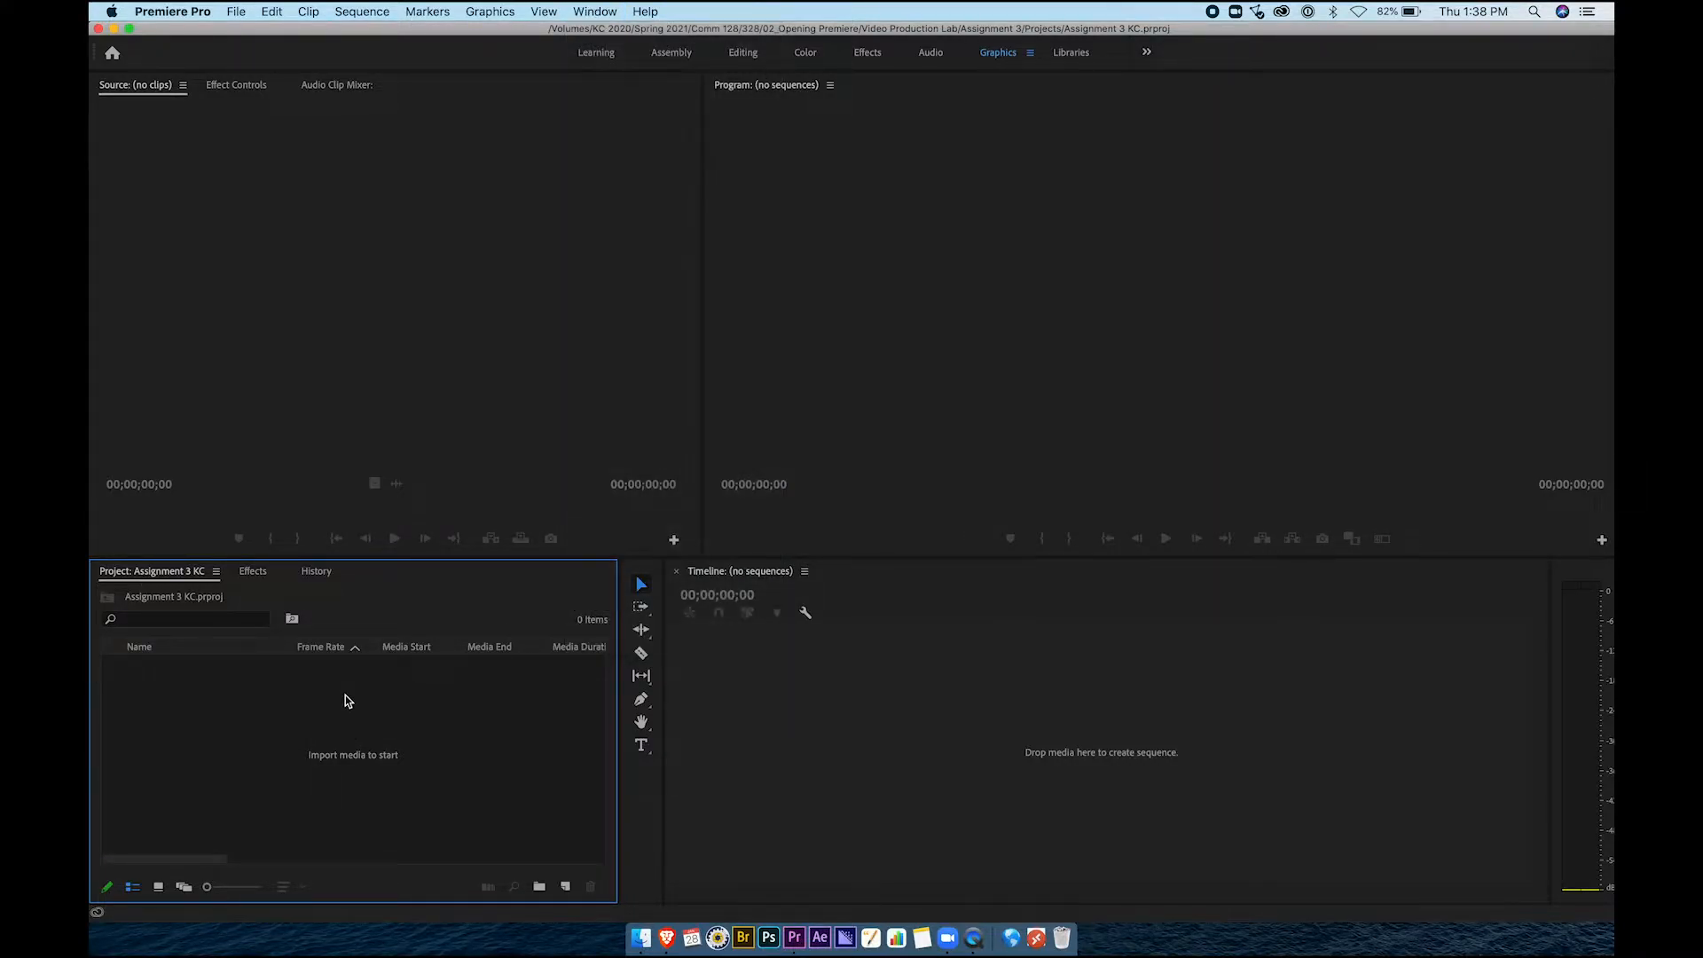
{"action": "left_click", "coordinate": [257, 579]}
{"action": "left_click", "coordinate": [316, 577]}
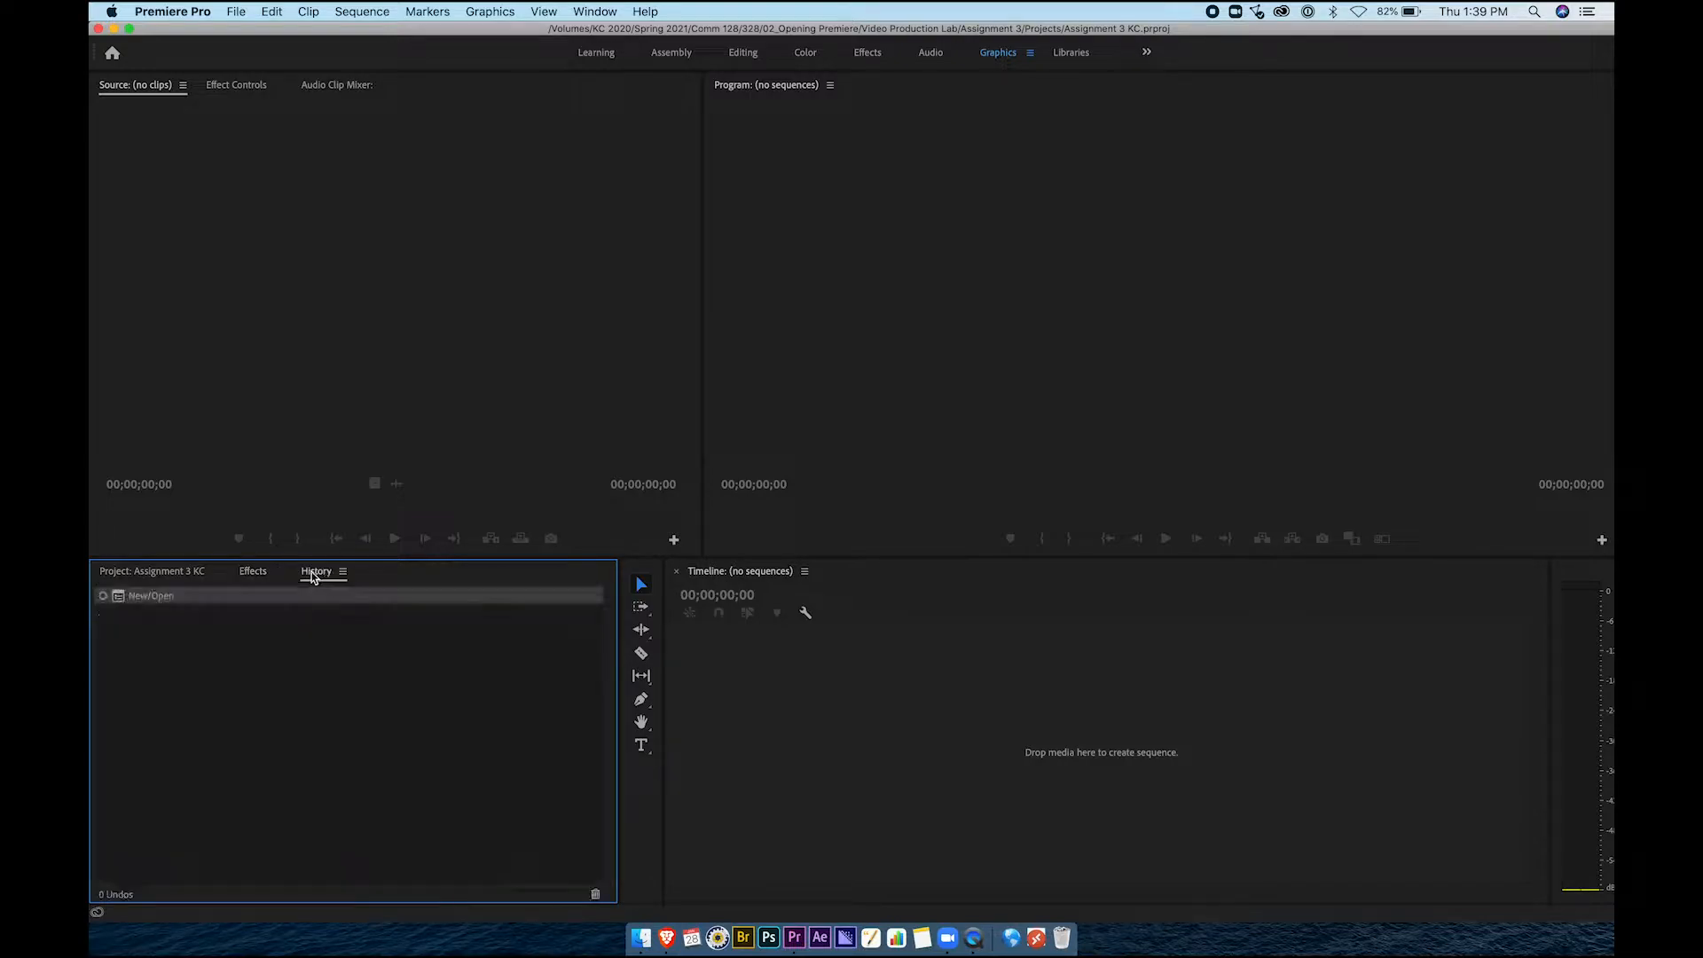
{"action": "left_click", "coordinate": [201, 578]}
{"action": "left_click", "coordinate": [252, 579]}
{"action": "left_click", "coordinate": [312, 574]}
{"action": "left_click", "coordinate": [252, 575]}
{"action": "left_click", "coordinate": [195, 577]}
{"action": "left_click", "coordinate": [255, 576]}
{"action": "left_click", "coordinate": [311, 576]}
{"action": "left_click", "coordinate": [256, 578]}
{"action": "left_click_drag", "start_coordinate": [254, 578], "coordinate": [355, 578]}
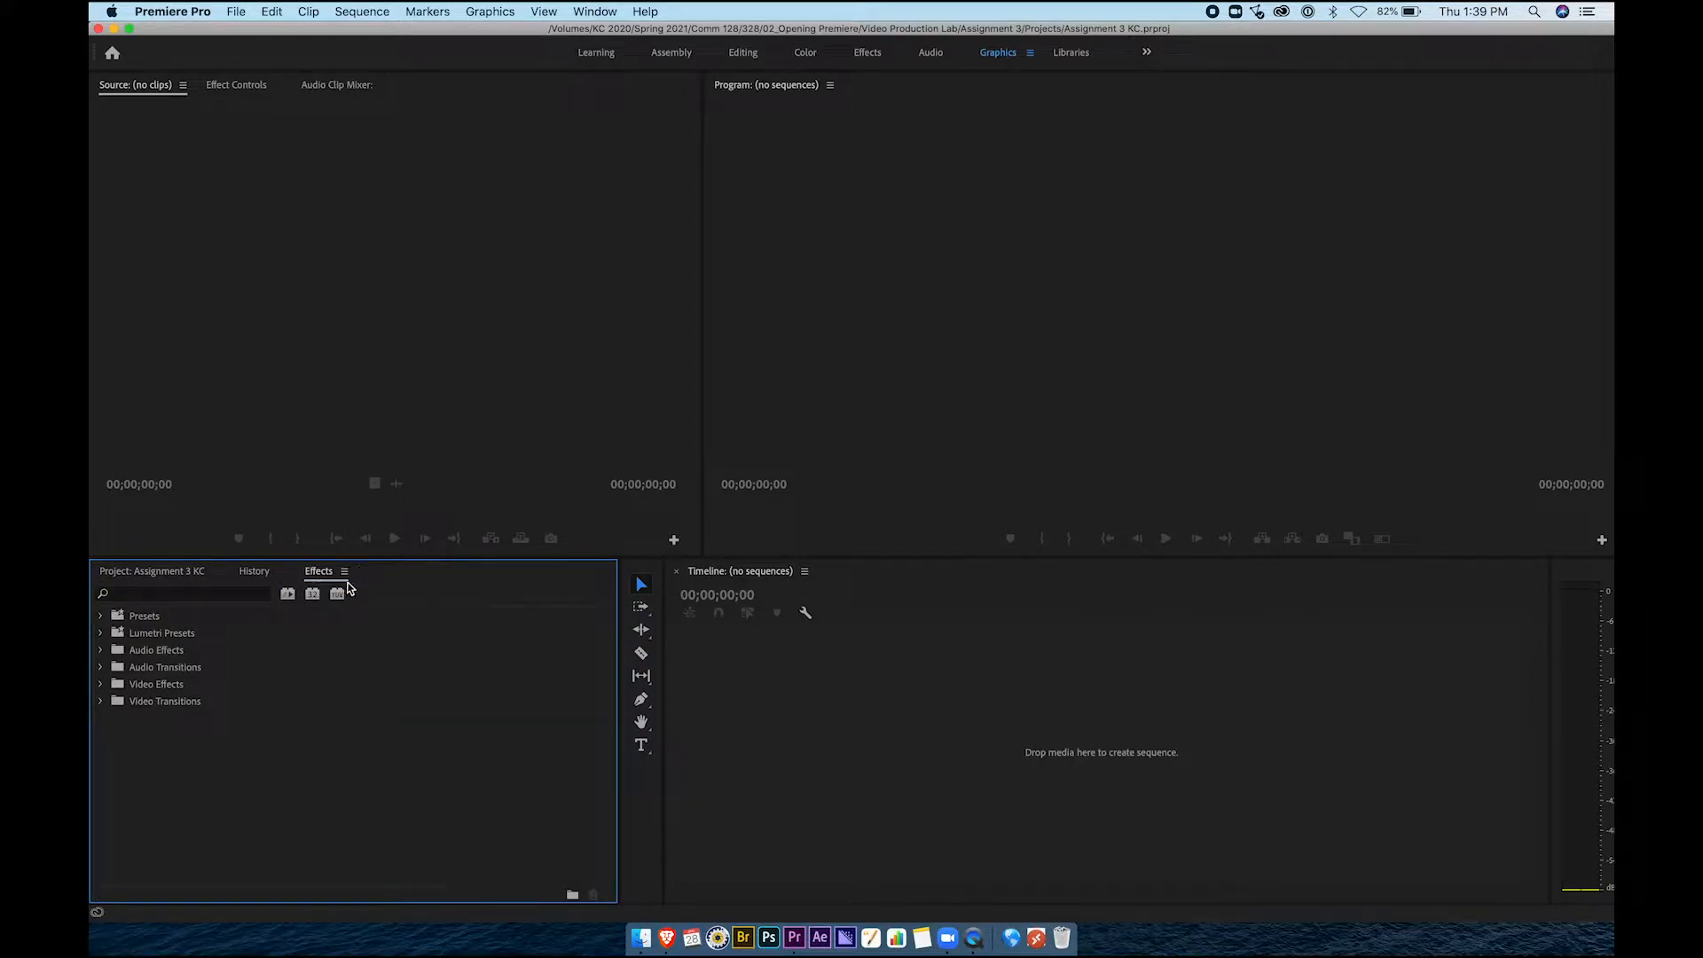
{"action": "left_click", "coordinate": [190, 576]}
{"action": "left_click", "coordinate": [313, 575]}
{"action": "left_click_drag", "start_coordinate": [312, 575], "coordinate": [256, 575]}
{"action": "left_click_drag", "start_coordinate": [621, 687], "coordinate": [278, 648]}
{"action": "left_click", "coordinate": [108, 572]}
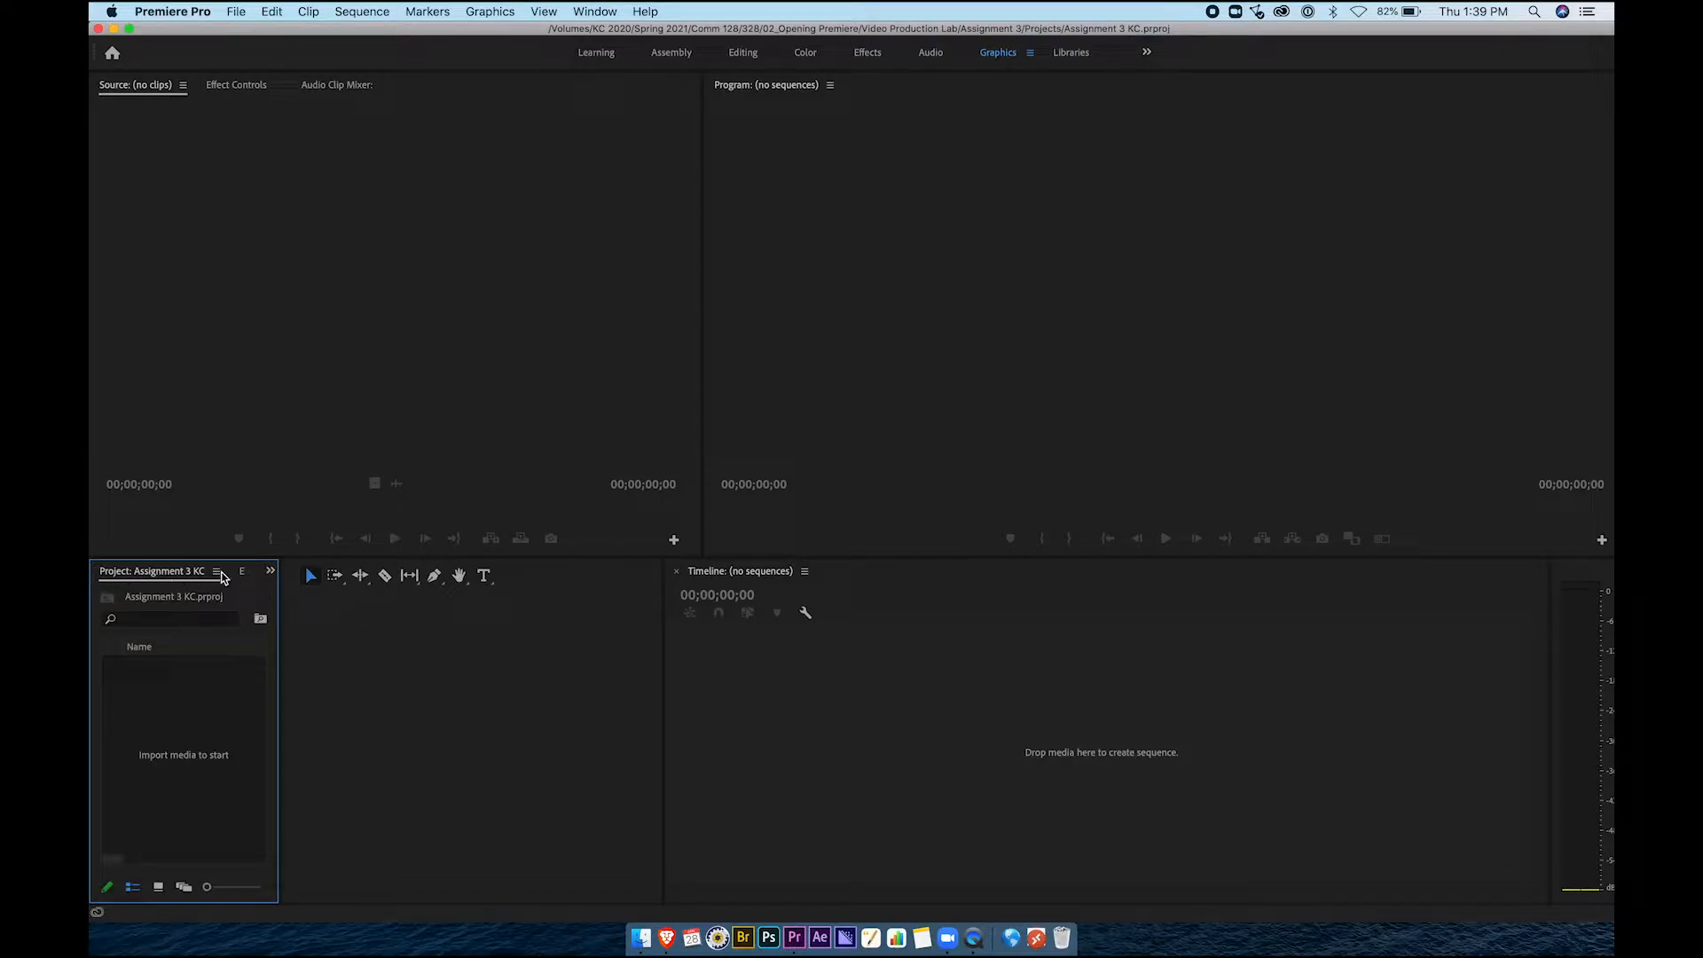
{"action": "left_click", "coordinate": [238, 575]}
{"action": "left_click", "coordinate": [109, 572]}
{"action": "left_click", "coordinate": [271, 572]}
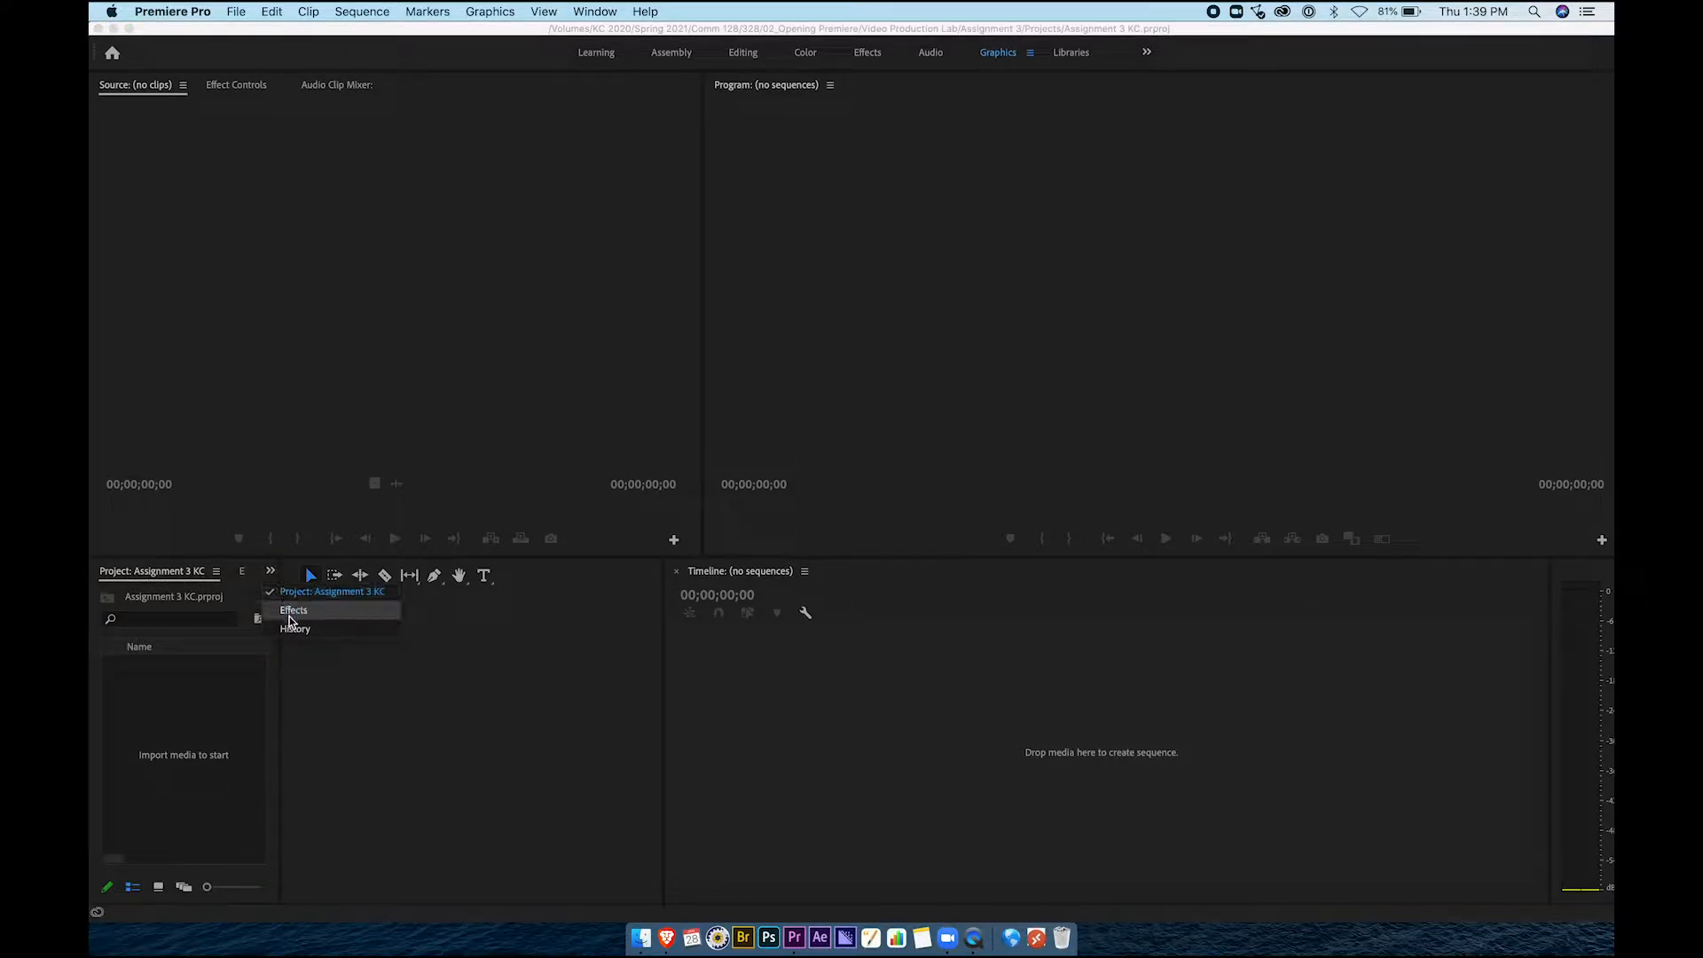
{"action": "left_click", "coordinate": [258, 695]}
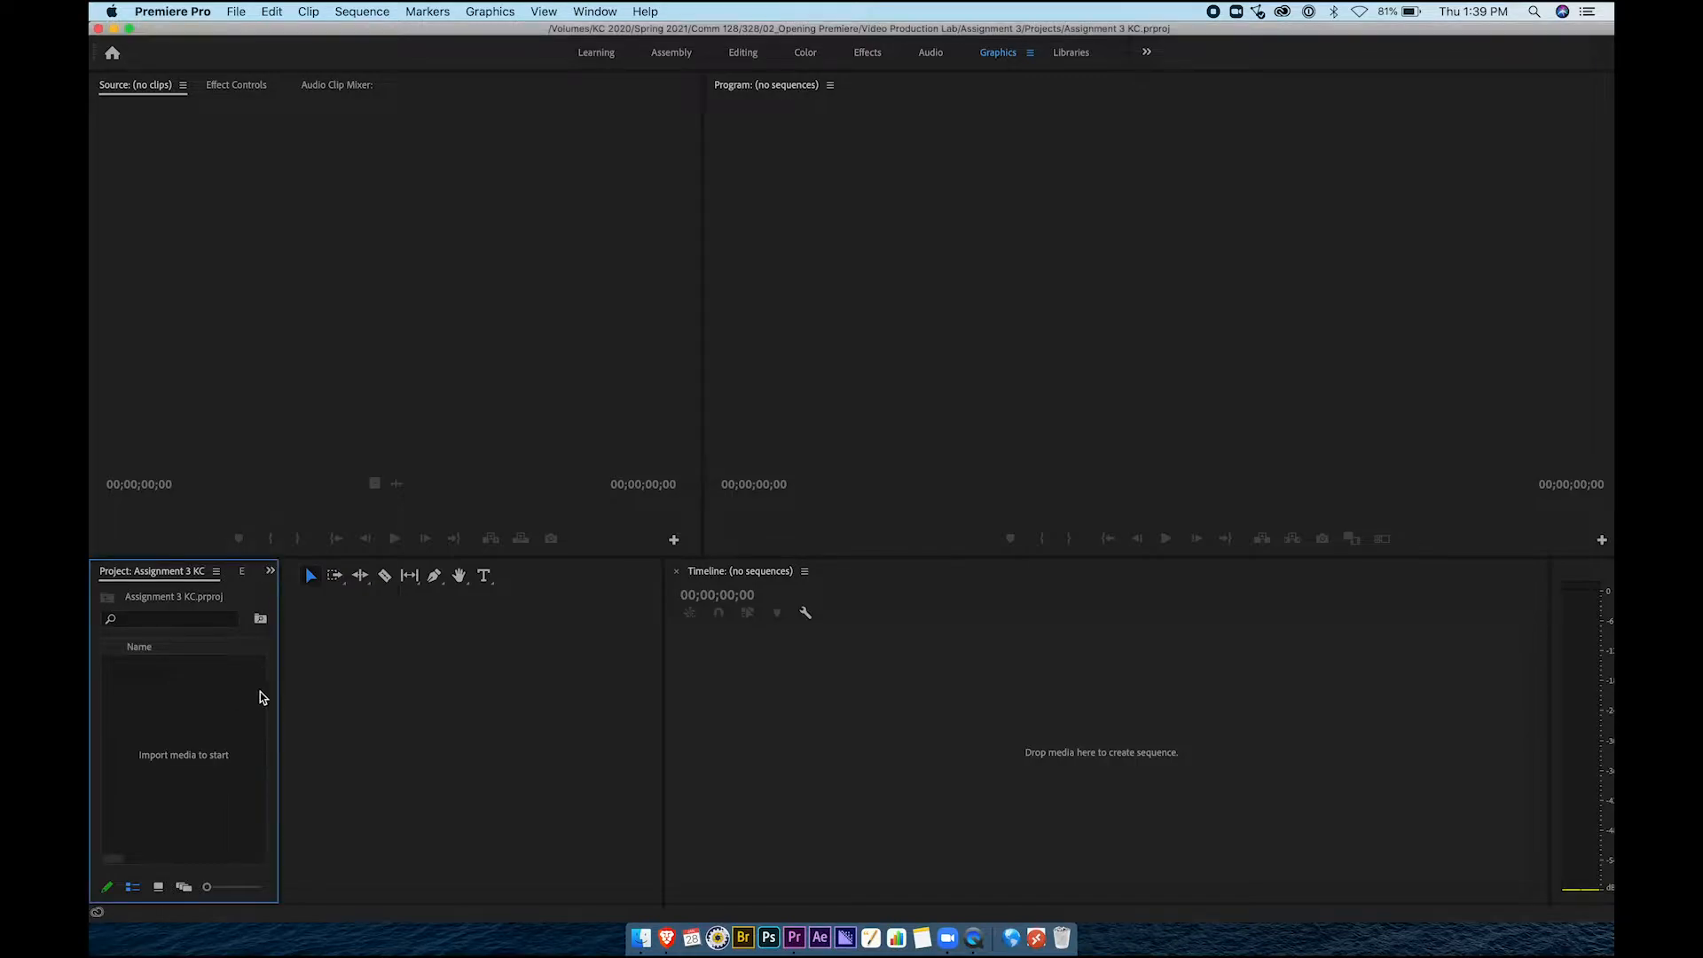
{"action": "left_click_drag", "start_coordinate": [278, 690], "coordinate": [676, 714]}
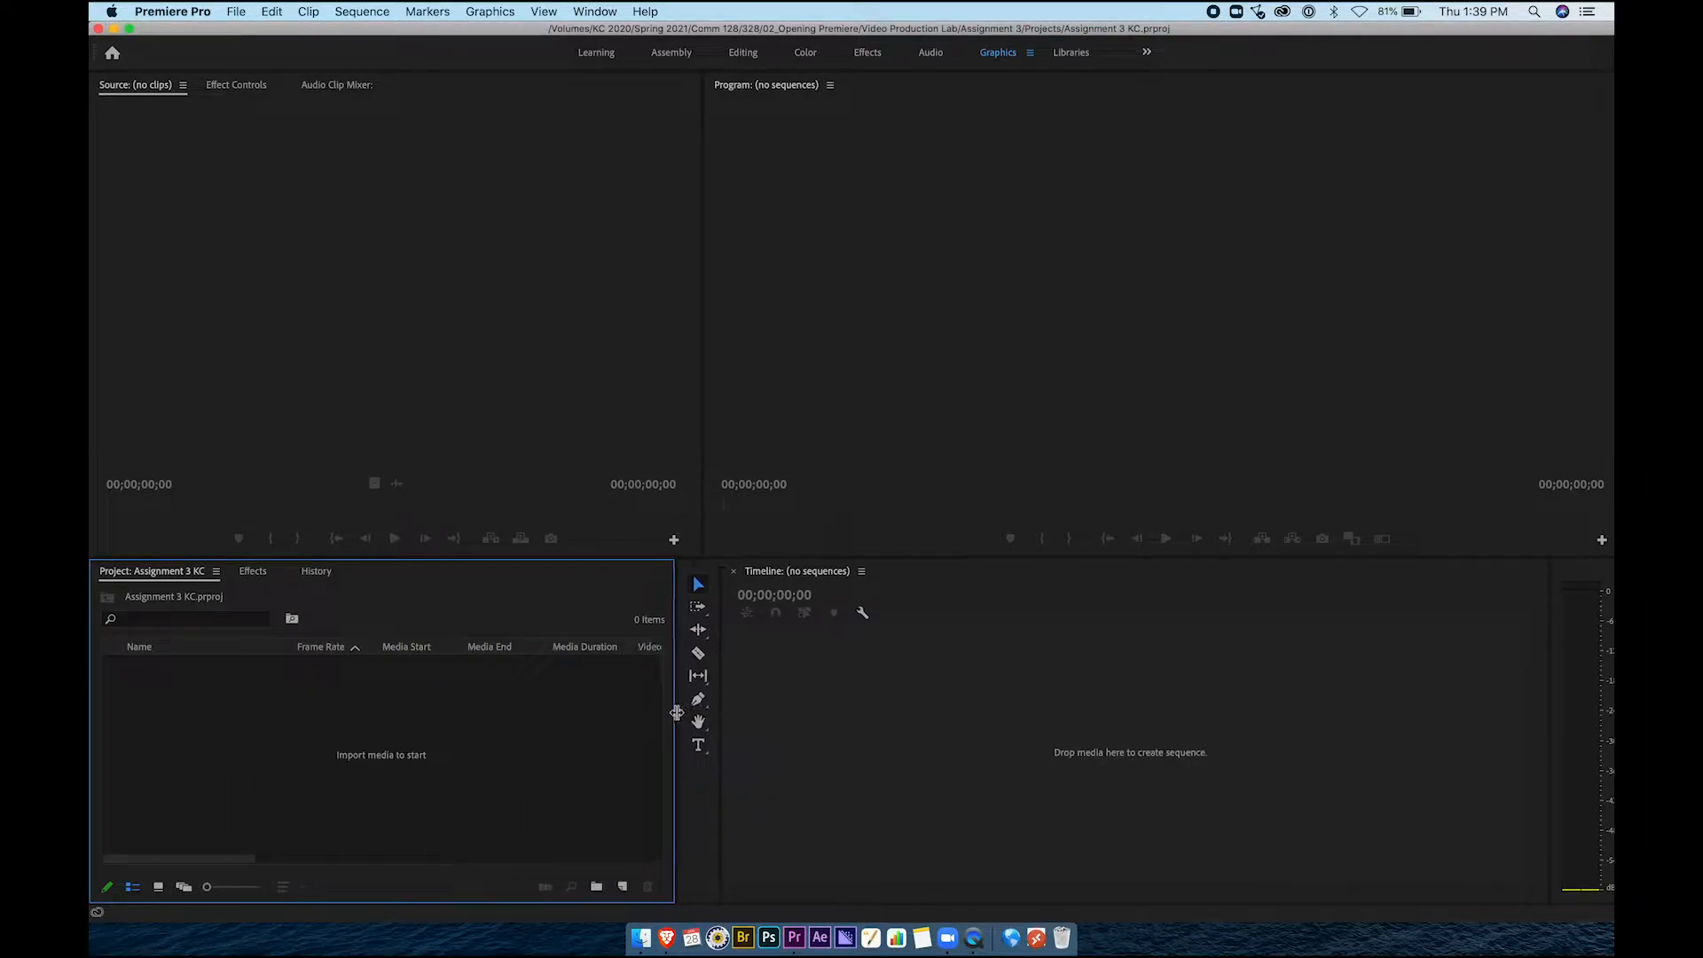
{"action": "left_click", "coordinate": [342, 284]}
{"action": "left_click", "coordinate": [934, 258]}
{"action": "left_click", "coordinate": [952, 717]}
{"action": "left_click", "coordinate": [540, 366]}
{"action": "left_click", "coordinate": [825, 278]}
{"action": "left_click", "coordinate": [441, 221]}
{"action": "left_click", "coordinate": [233, 86]}
{"action": "left_click", "coordinate": [335, 86]}
{"action": "left_click", "coordinate": [242, 87]}
{"action": "left_click", "coordinate": [155, 89]}
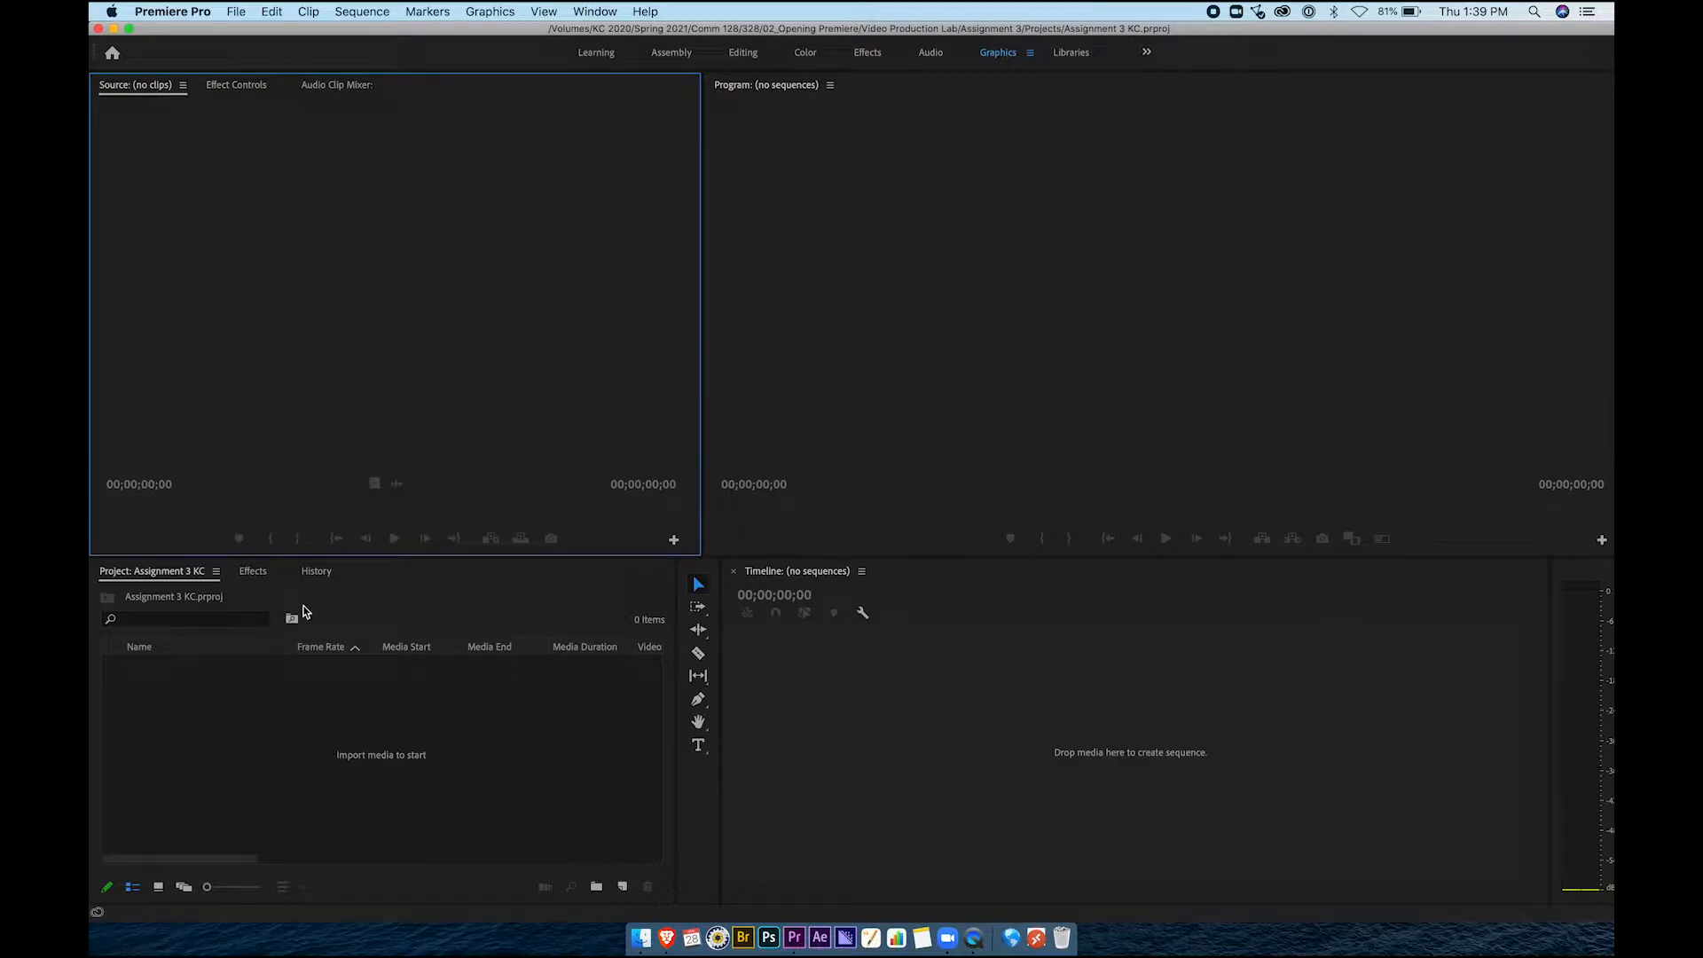
{"action": "left_click", "coordinate": [150, 569]}
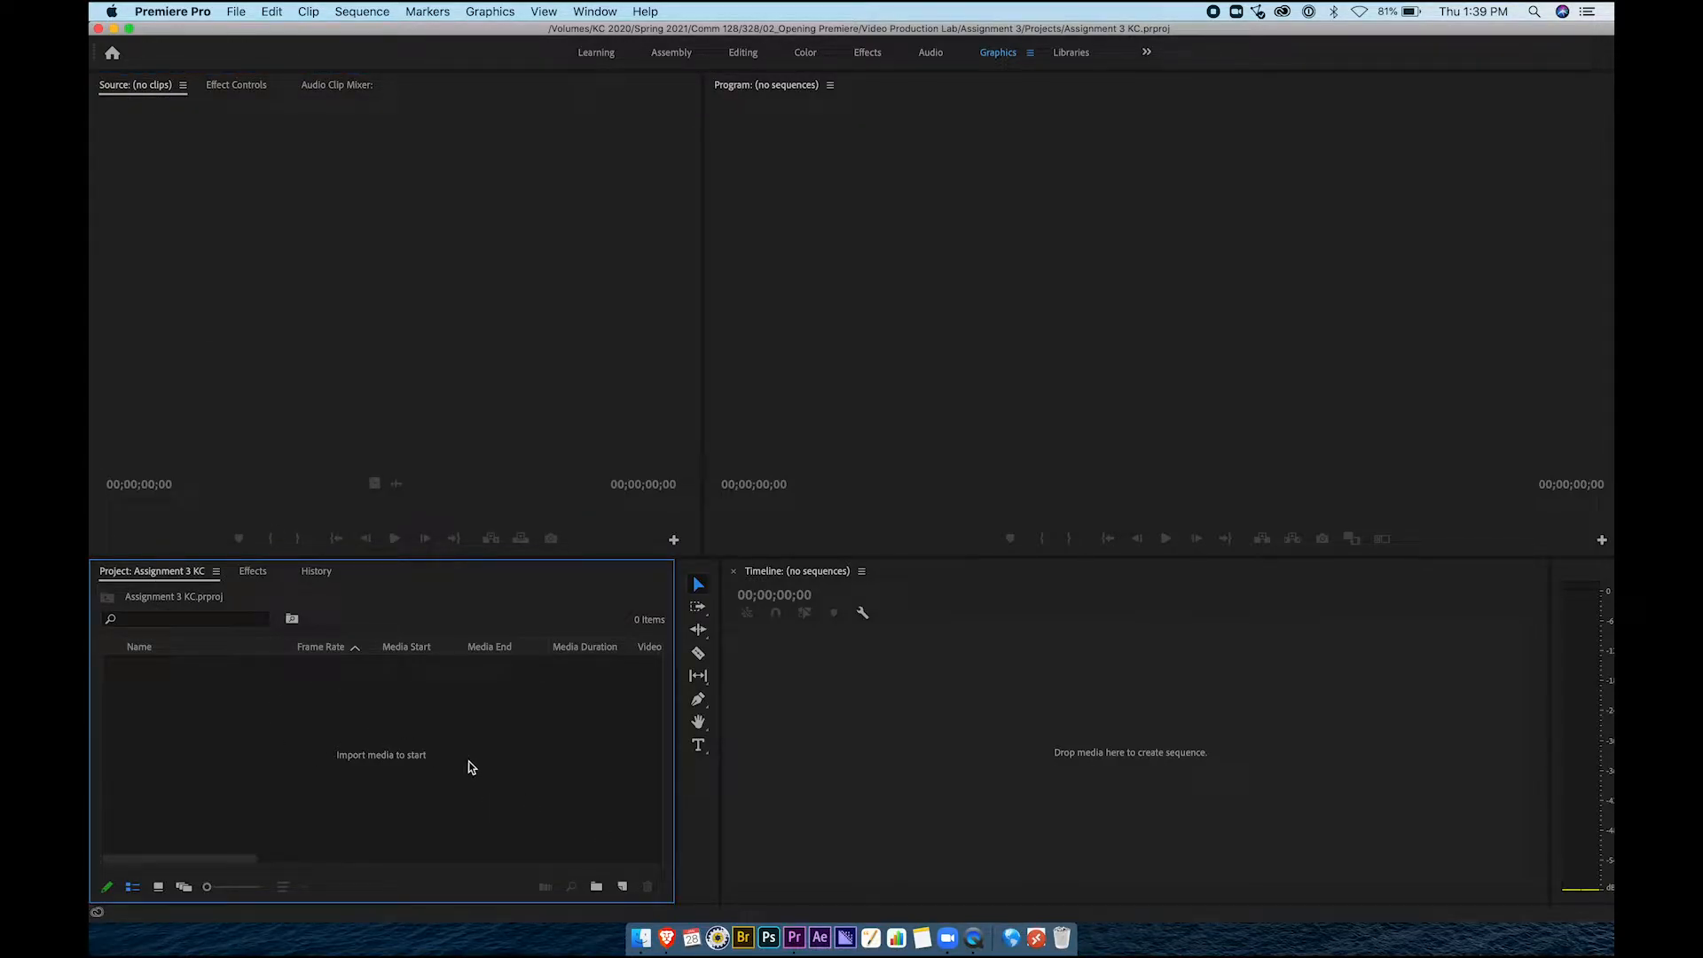
Drag the Media, Graphics and Audio folders from Finder into Premiere's Project panel
{"action": "left_click", "coordinate": [640, 939]}
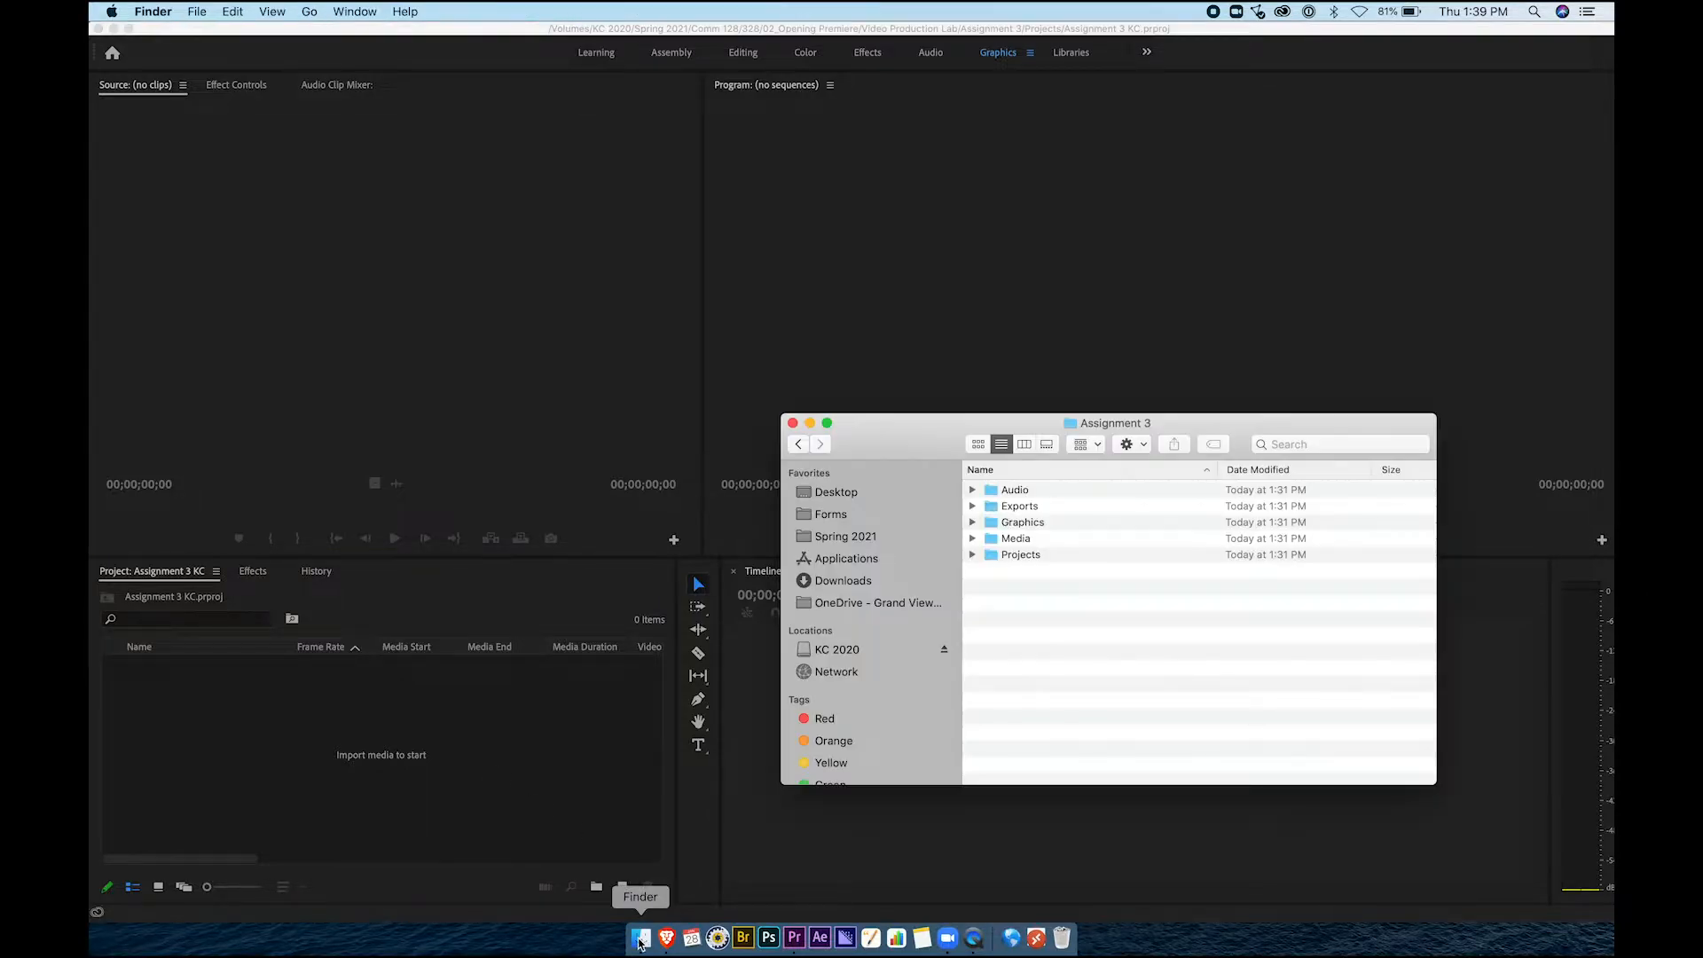
{"action": "left_click", "coordinate": [1001, 541]}
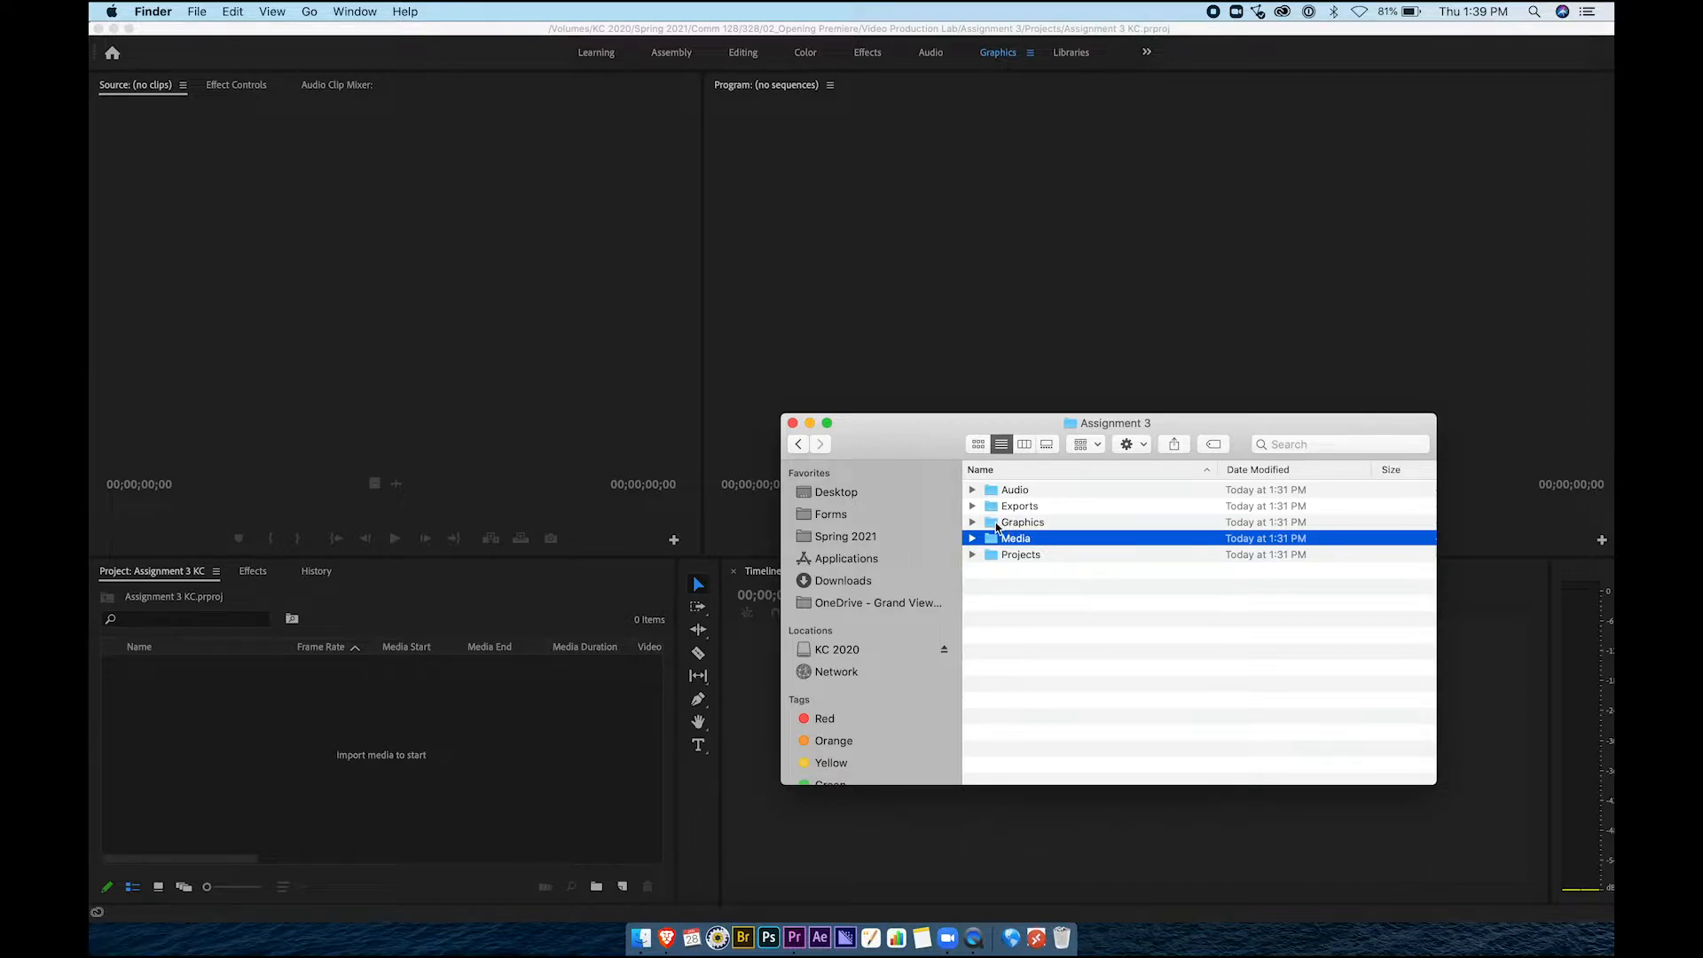
{"action": "left_click", "coordinate": [996, 523], "text": "super"}
{"action": "left_click", "coordinate": [994, 493], "text": "super"}
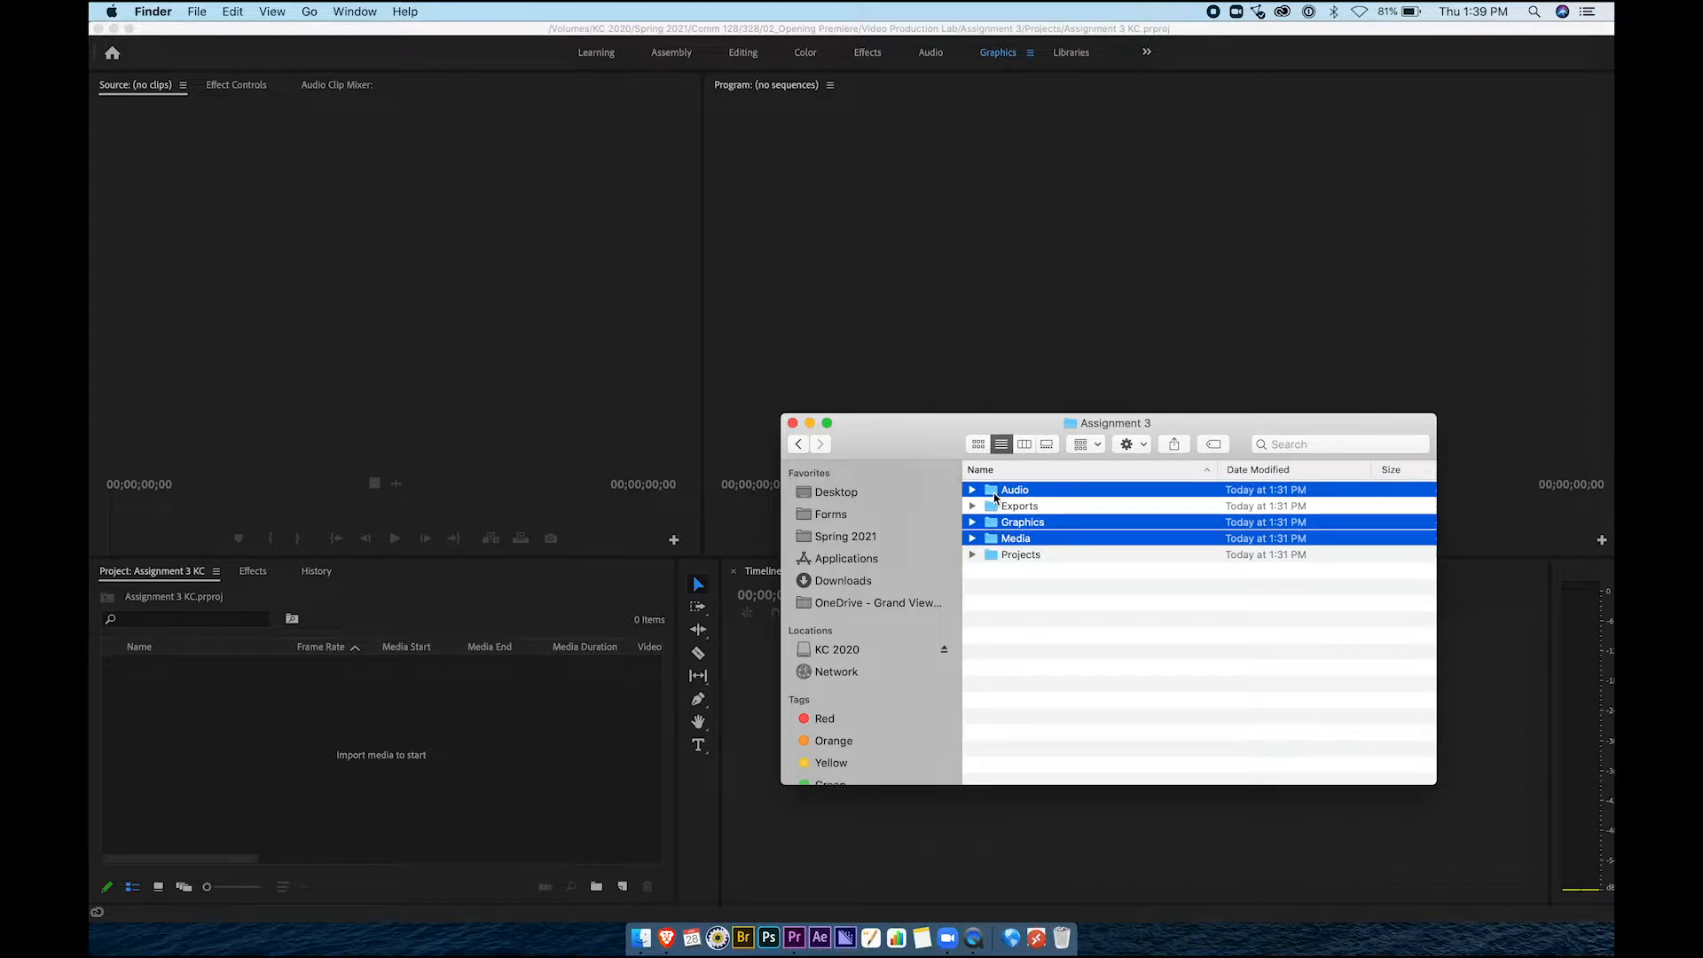
{"action": "left_click_drag", "start_coordinate": [996, 494], "coordinate": [432, 720]}
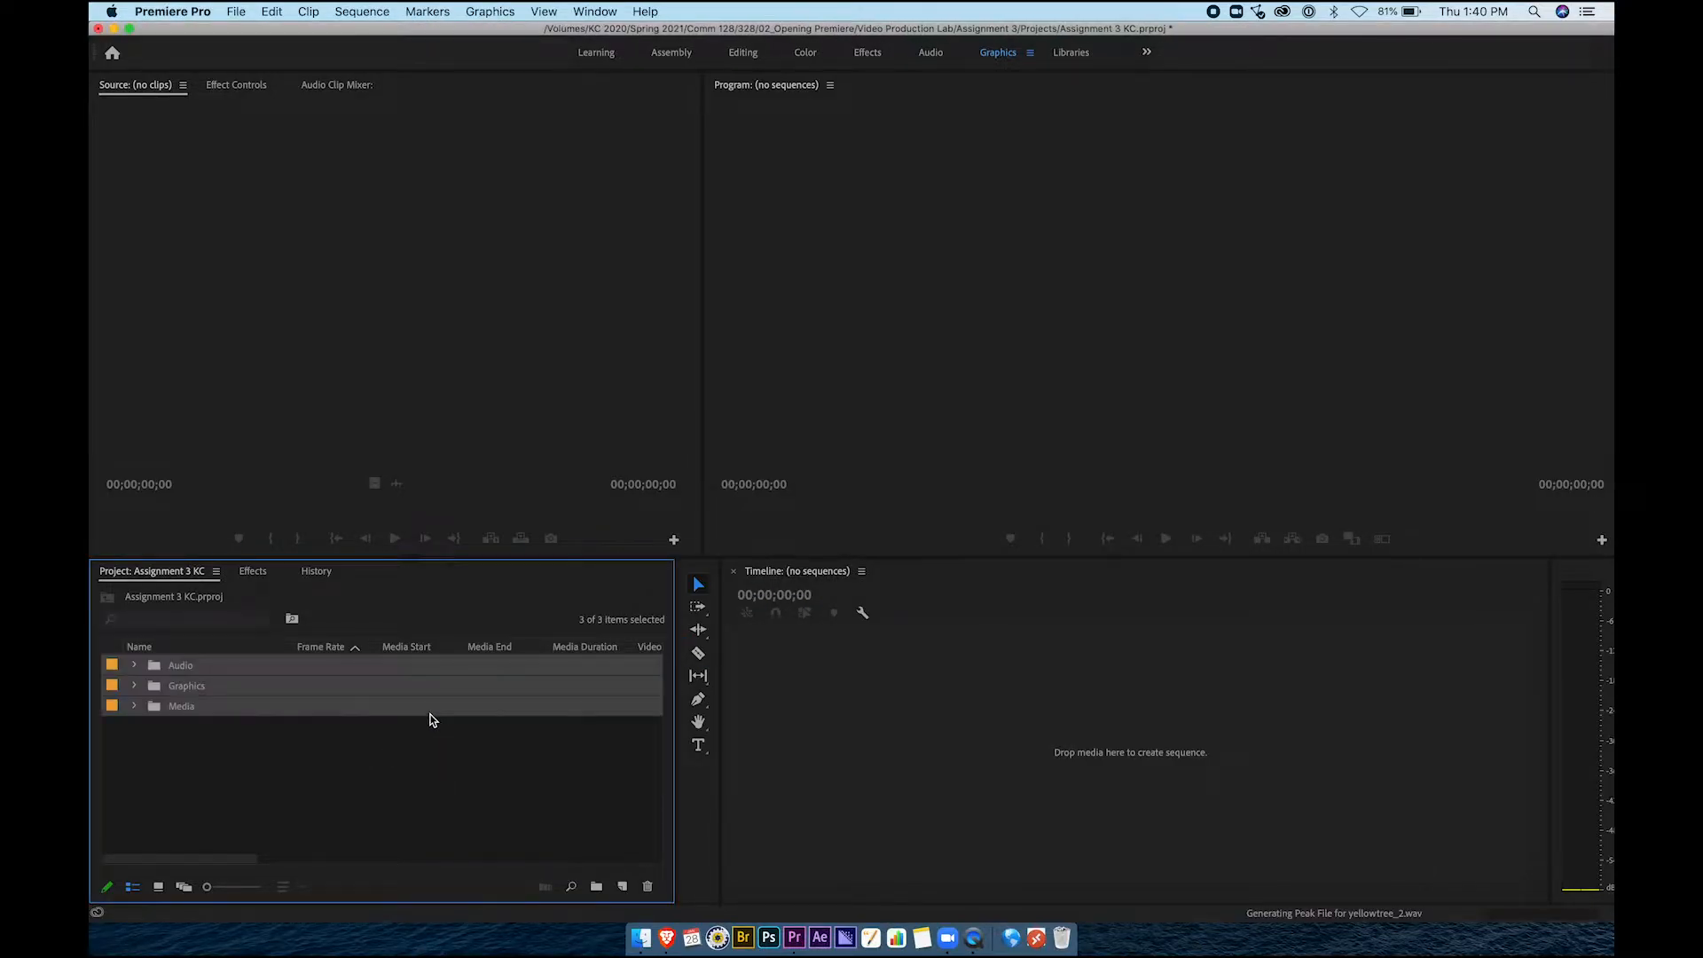
Toggle Icon/List view and expand the Audio, Graphics and Media bins to inspect their contents
{"action": "left_click", "coordinate": [269, 759]}
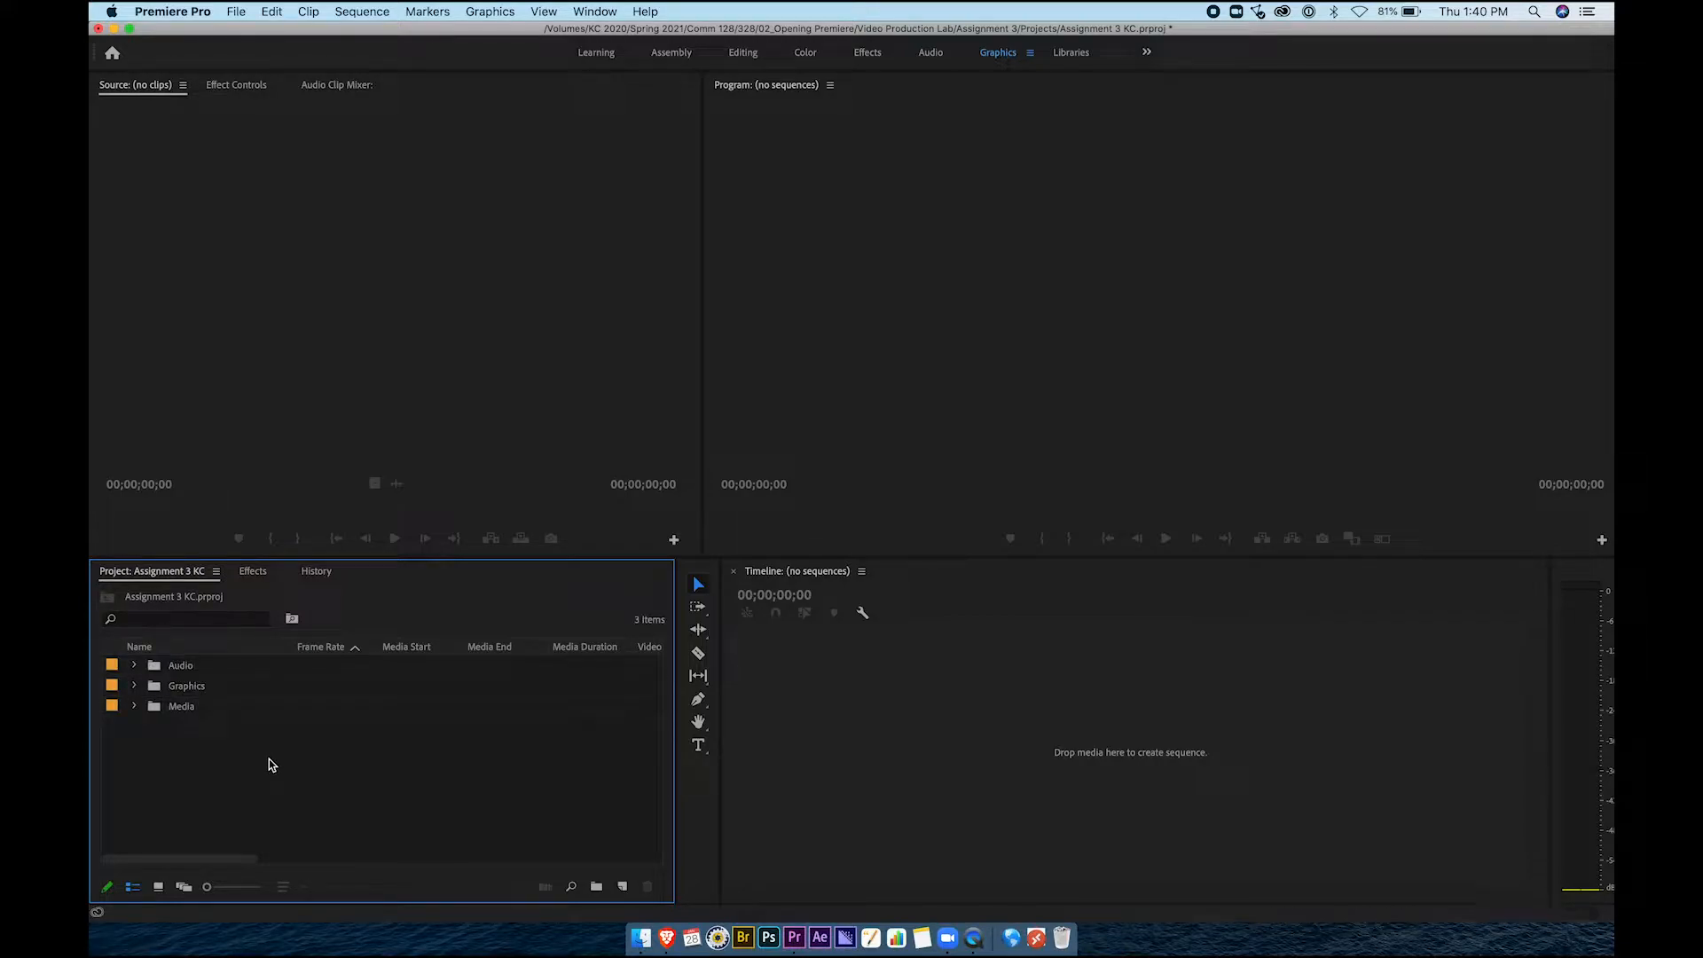
{"action": "left_click", "coordinate": [157, 887]}
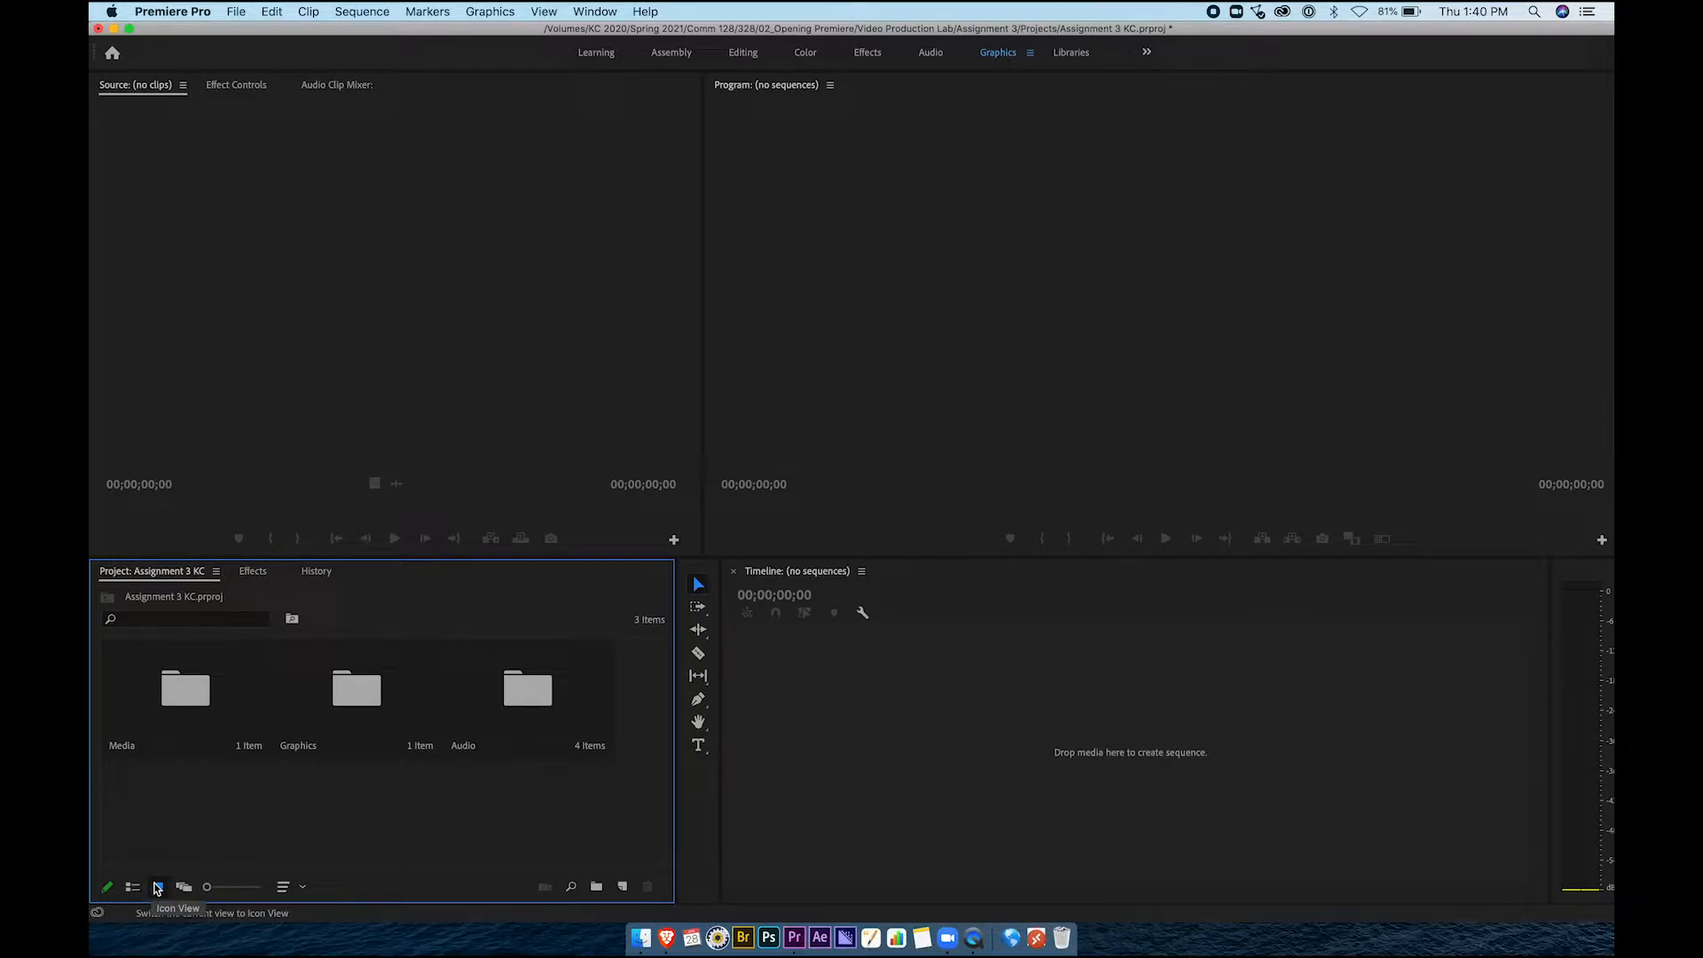
{"action": "left_click", "coordinate": [132, 887]}
{"action": "left_click", "coordinate": [134, 666]}
{"action": "left_click", "coordinate": [134, 666]}
{"action": "left_click", "coordinate": [135, 687]}
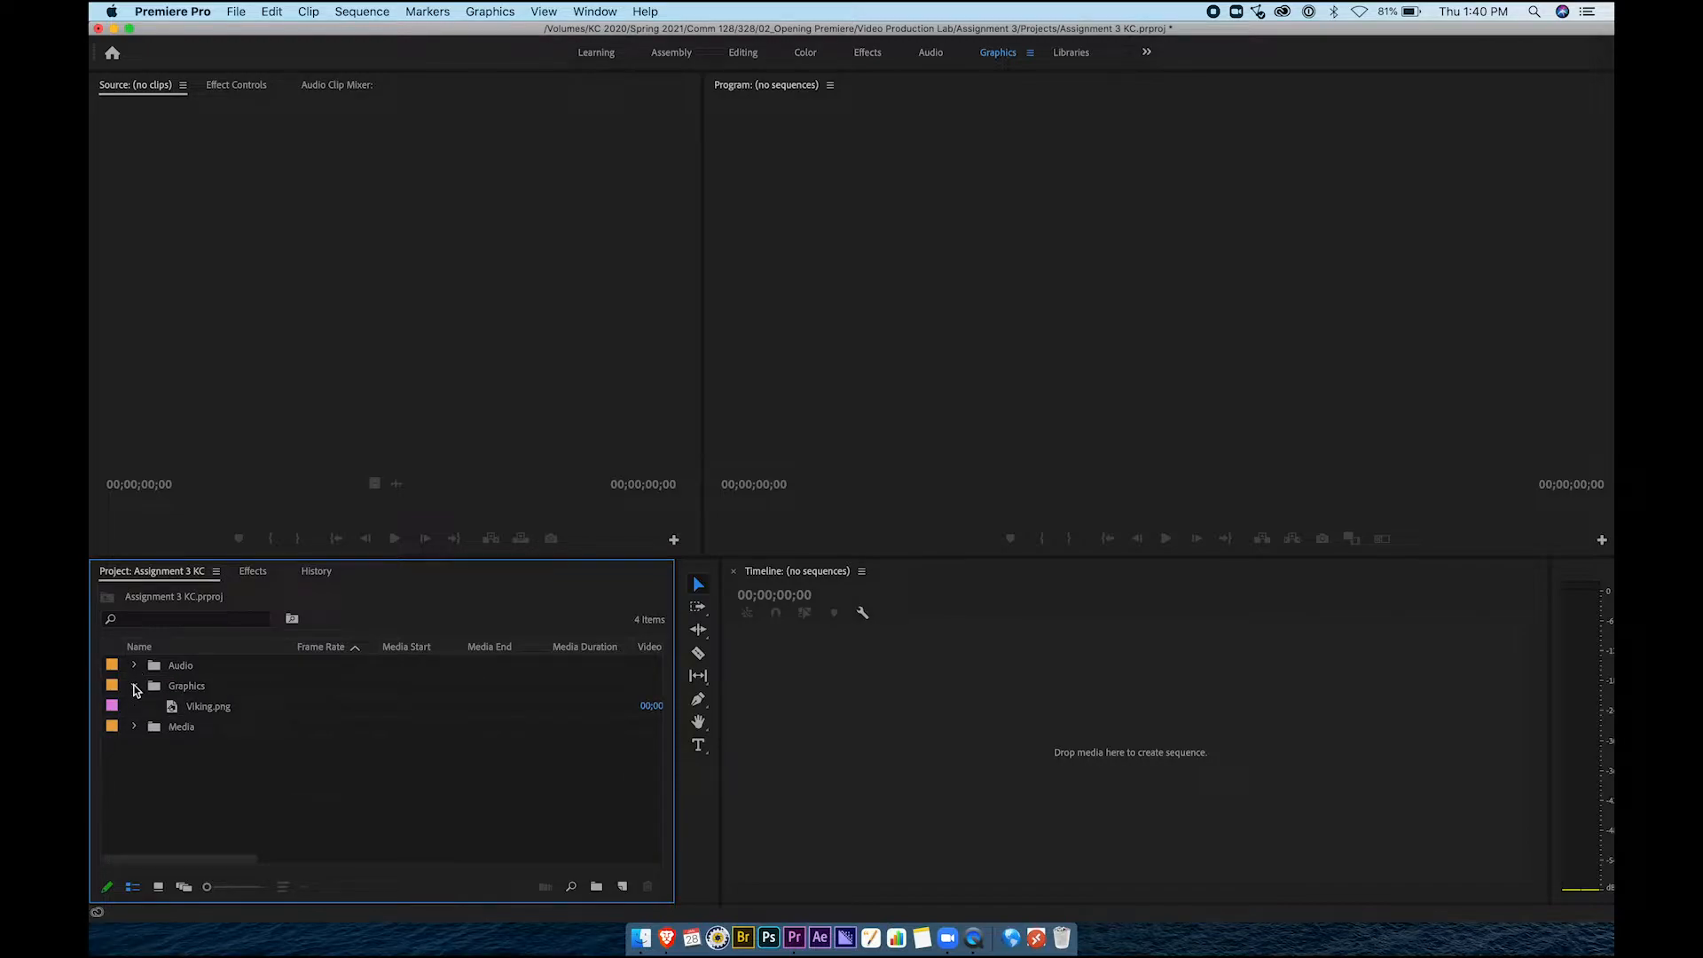
{"action": "left_click", "coordinate": [135, 687]}
{"action": "left_click", "coordinate": [135, 707]}
Create a new bin named Sequences alongside the Audio, Graphics and Media bins
{"action": "left_click", "coordinate": [135, 707]}
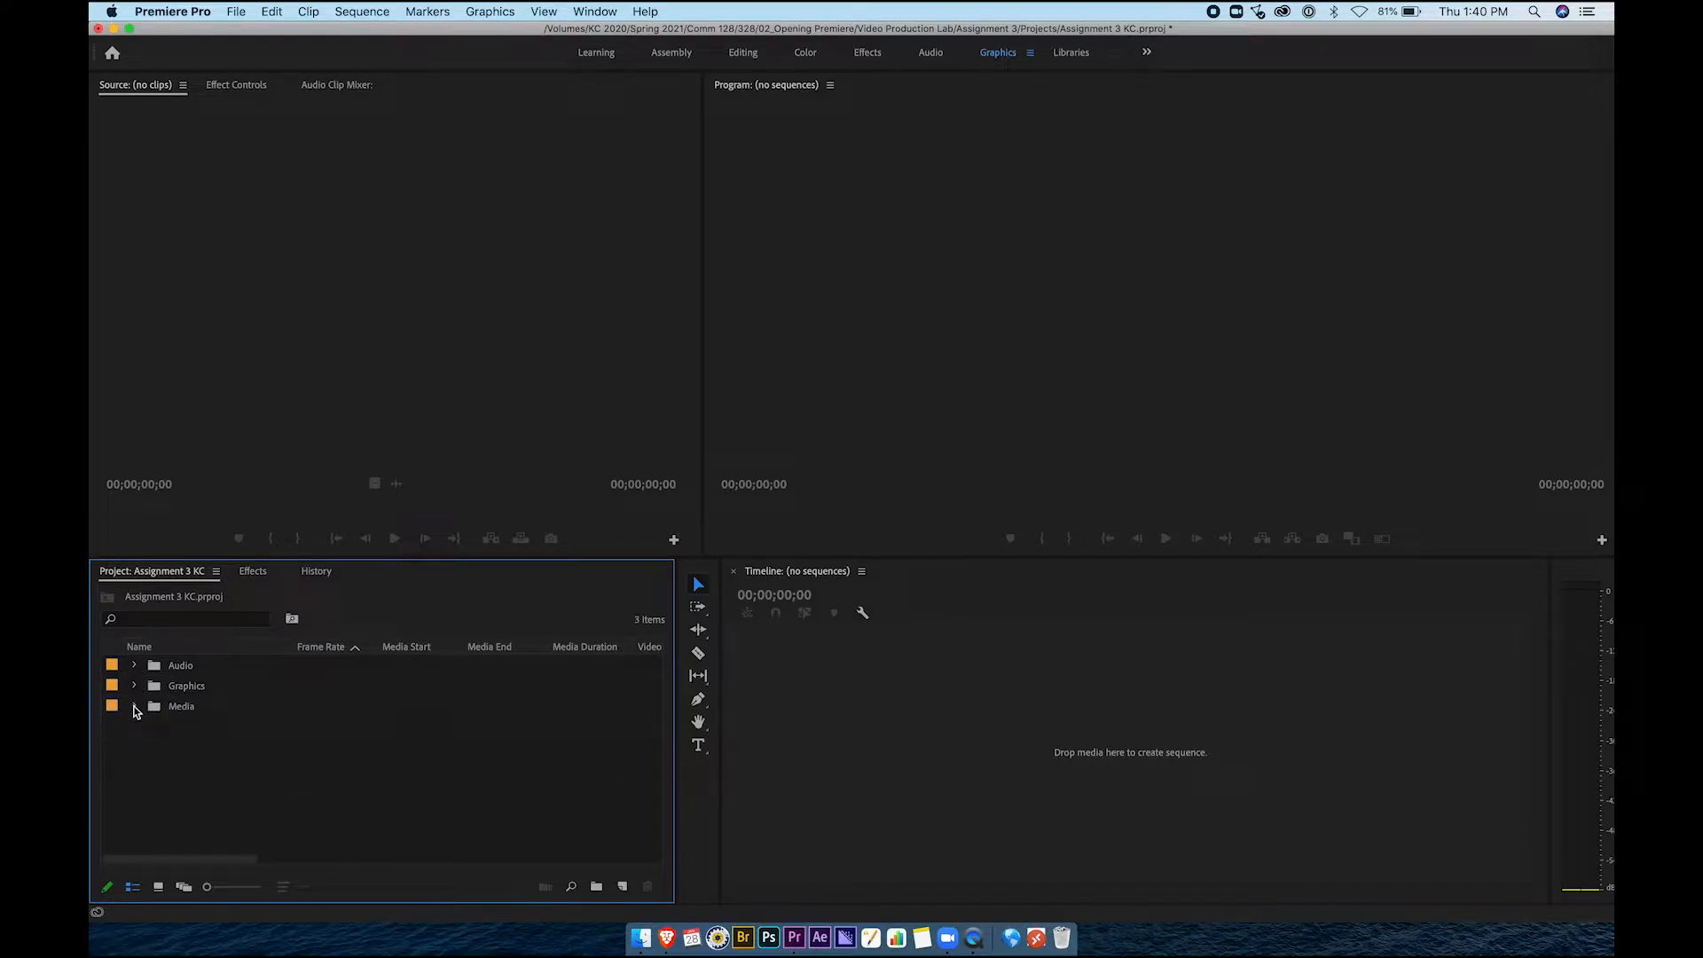
{"action": "left_click", "coordinate": [135, 686]}
{"action": "left_click", "coordinate": [134, 687]}
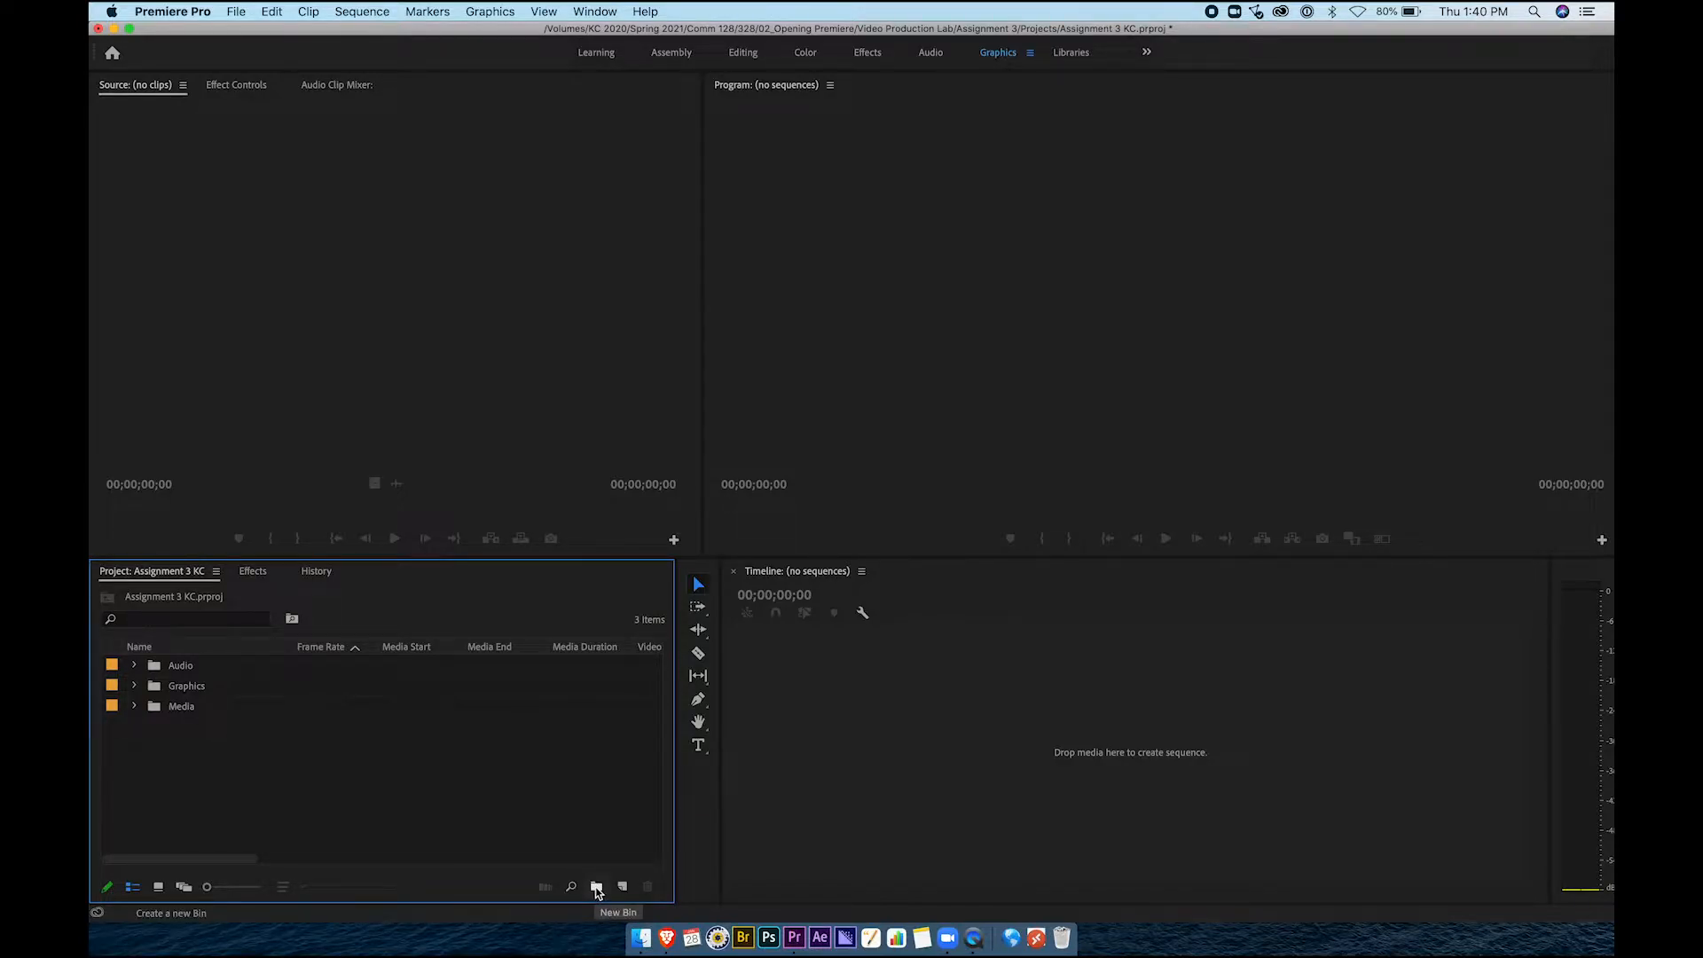
{"action": "right_click", "coordinate": [487, 784]}
{"action": "left_click", "coordinate": [540, 654]}
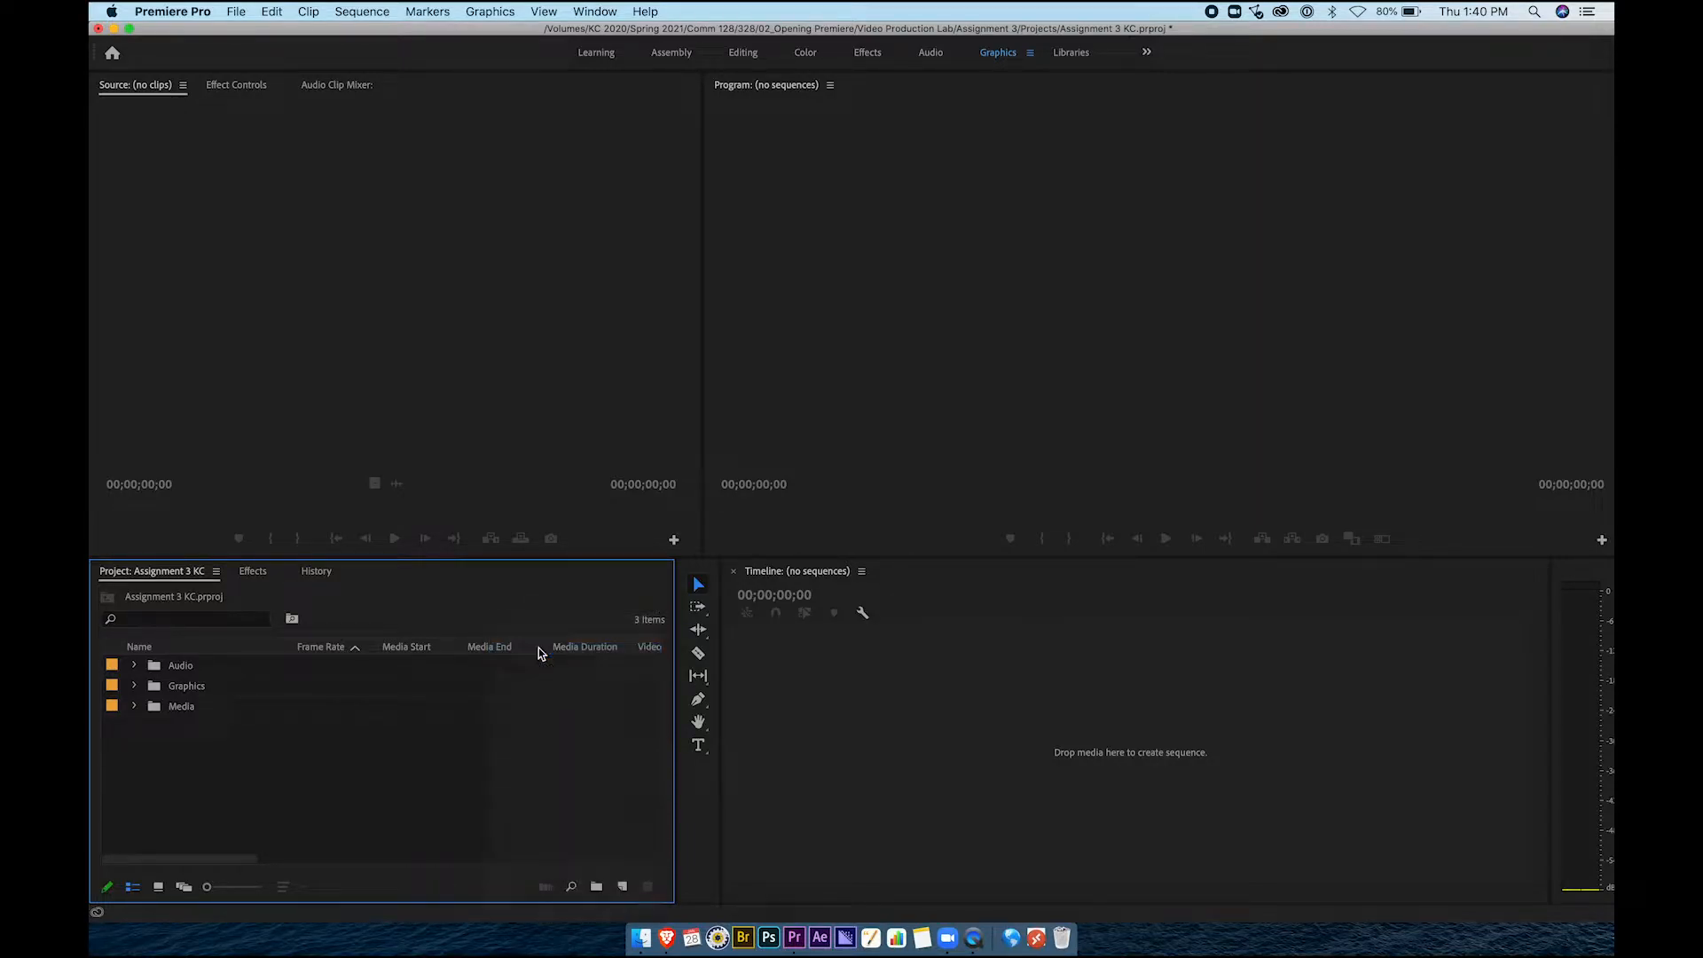
{"action": "type", "text": "Sequences"}
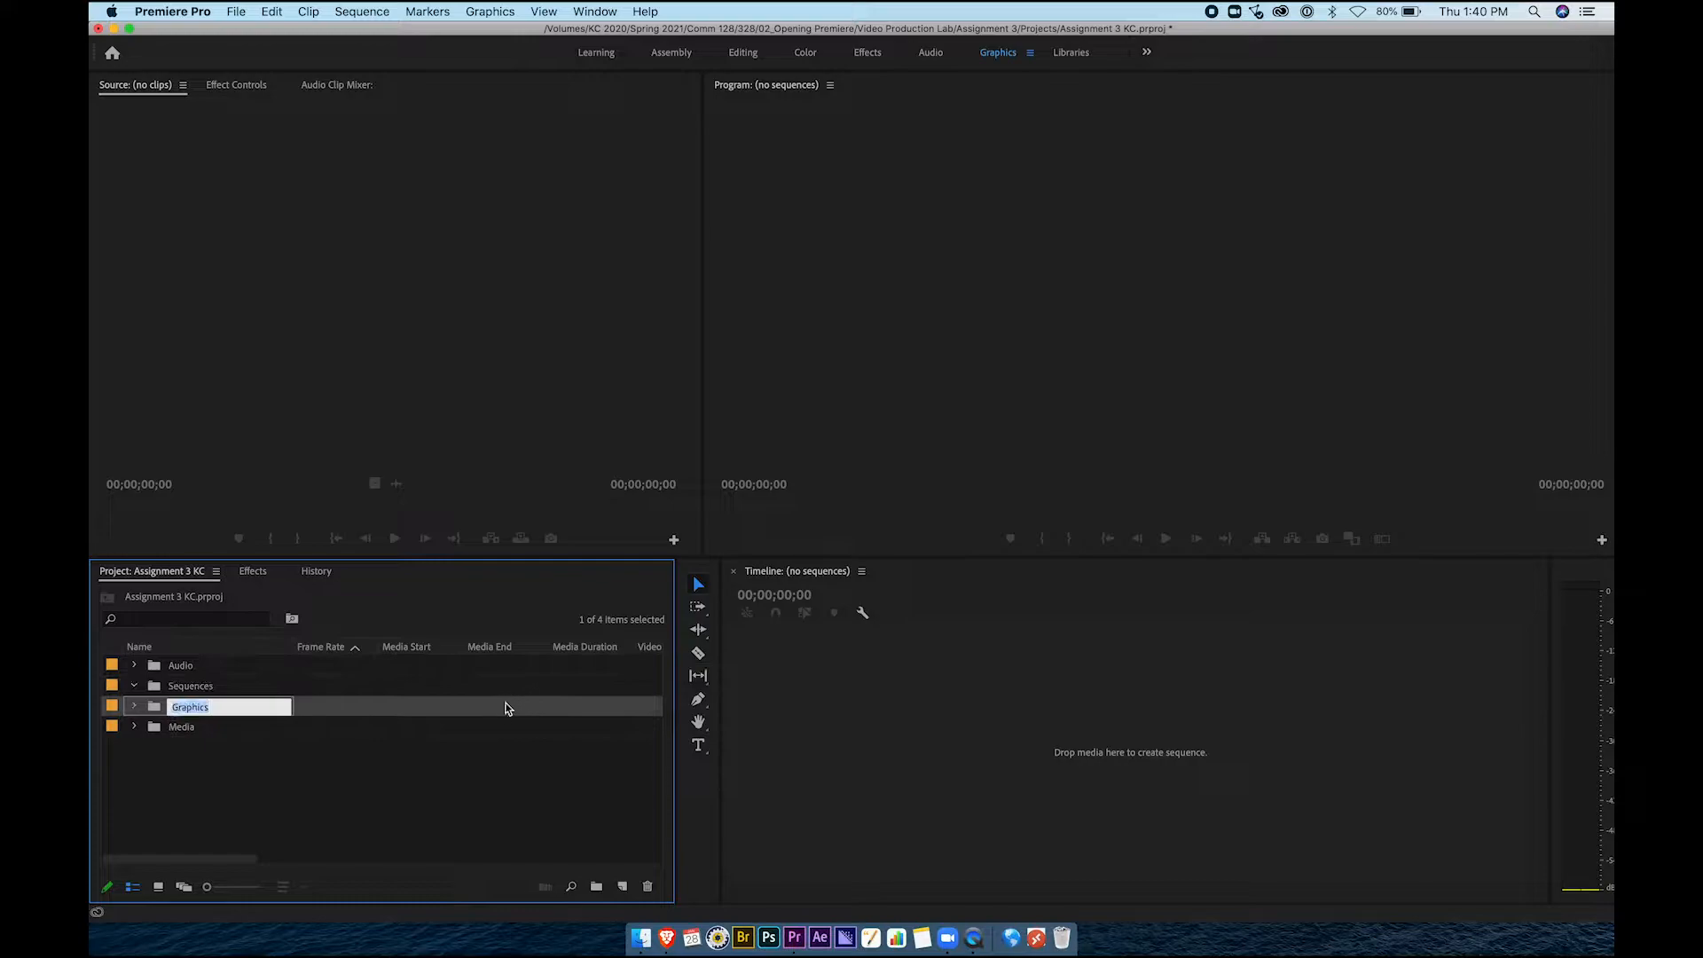
{"action": "left_click", "coordinate": [371, 788]}
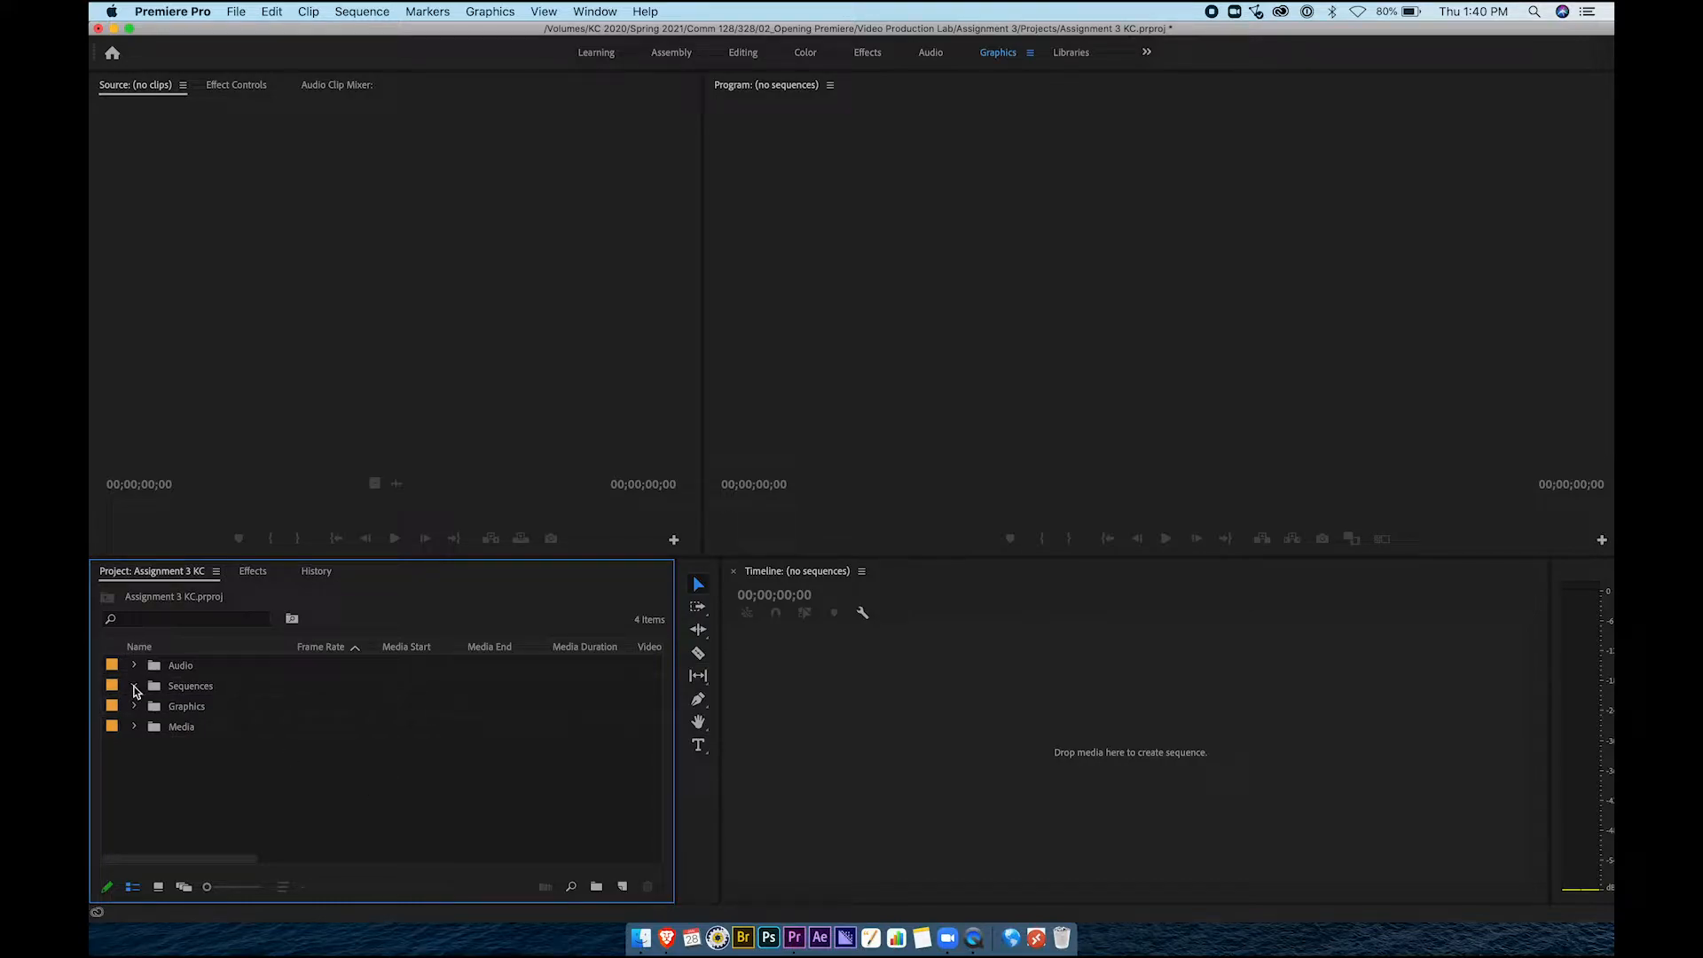
Expand the Media bin and select the MVI_0001.MP4 interview clip
{"action": "left_click", "coordinate": [162, 691]}
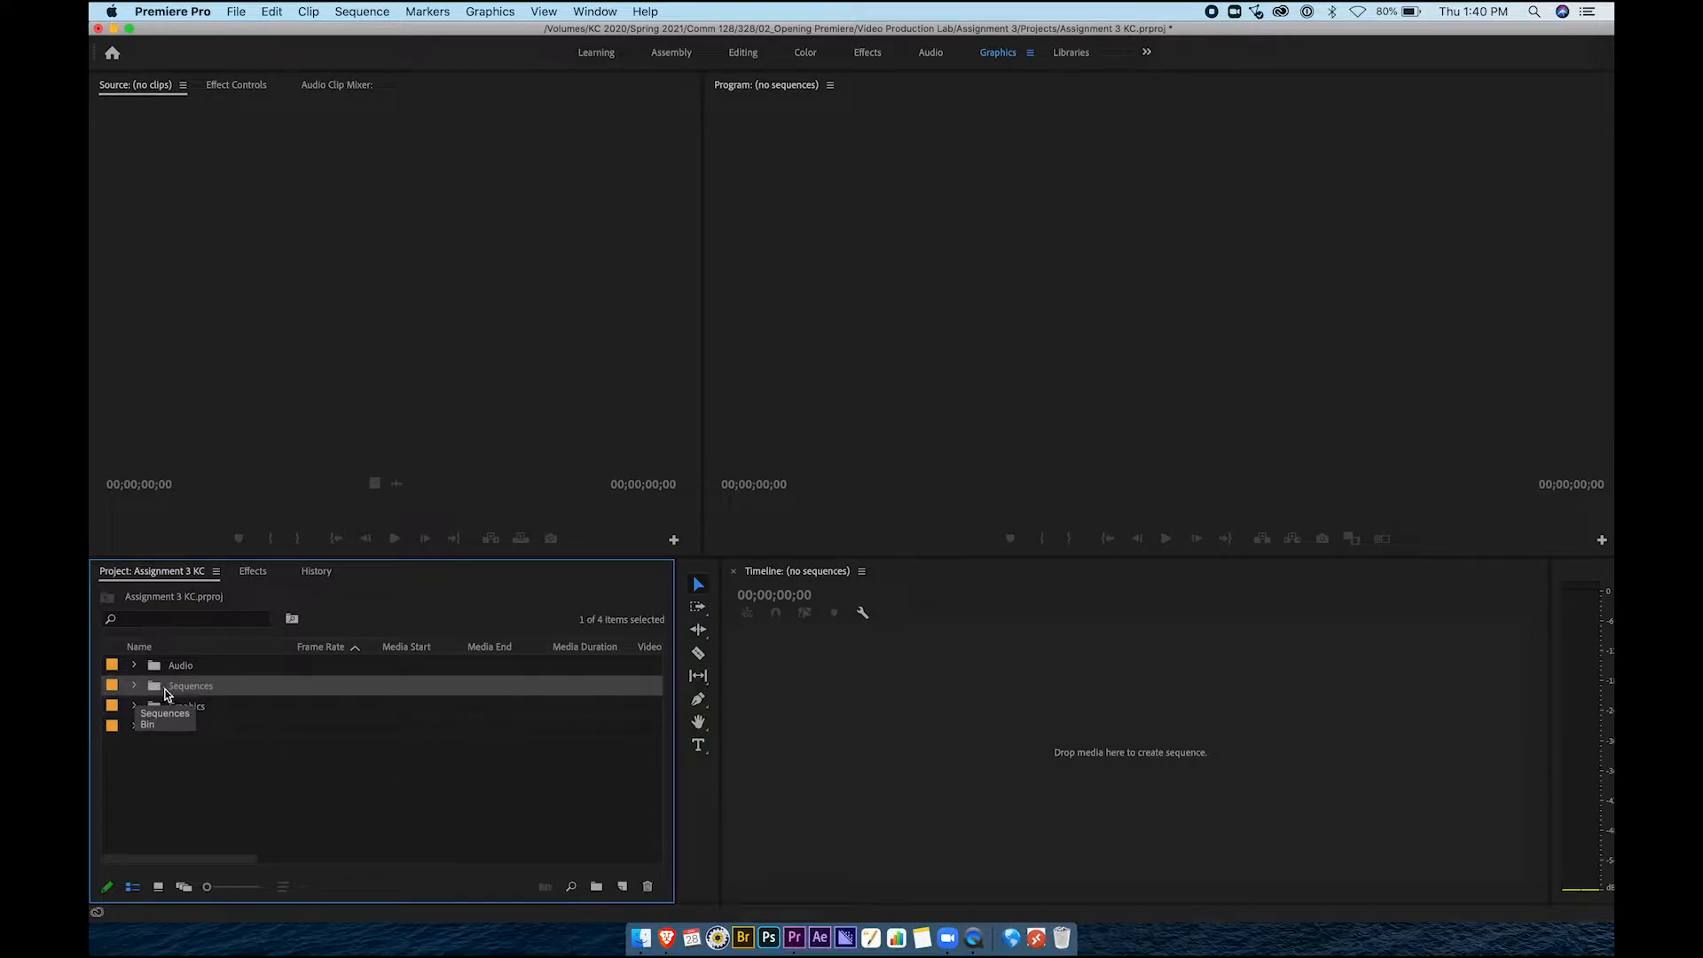
{"action": "left_click", "coordinate": [220, 768]}
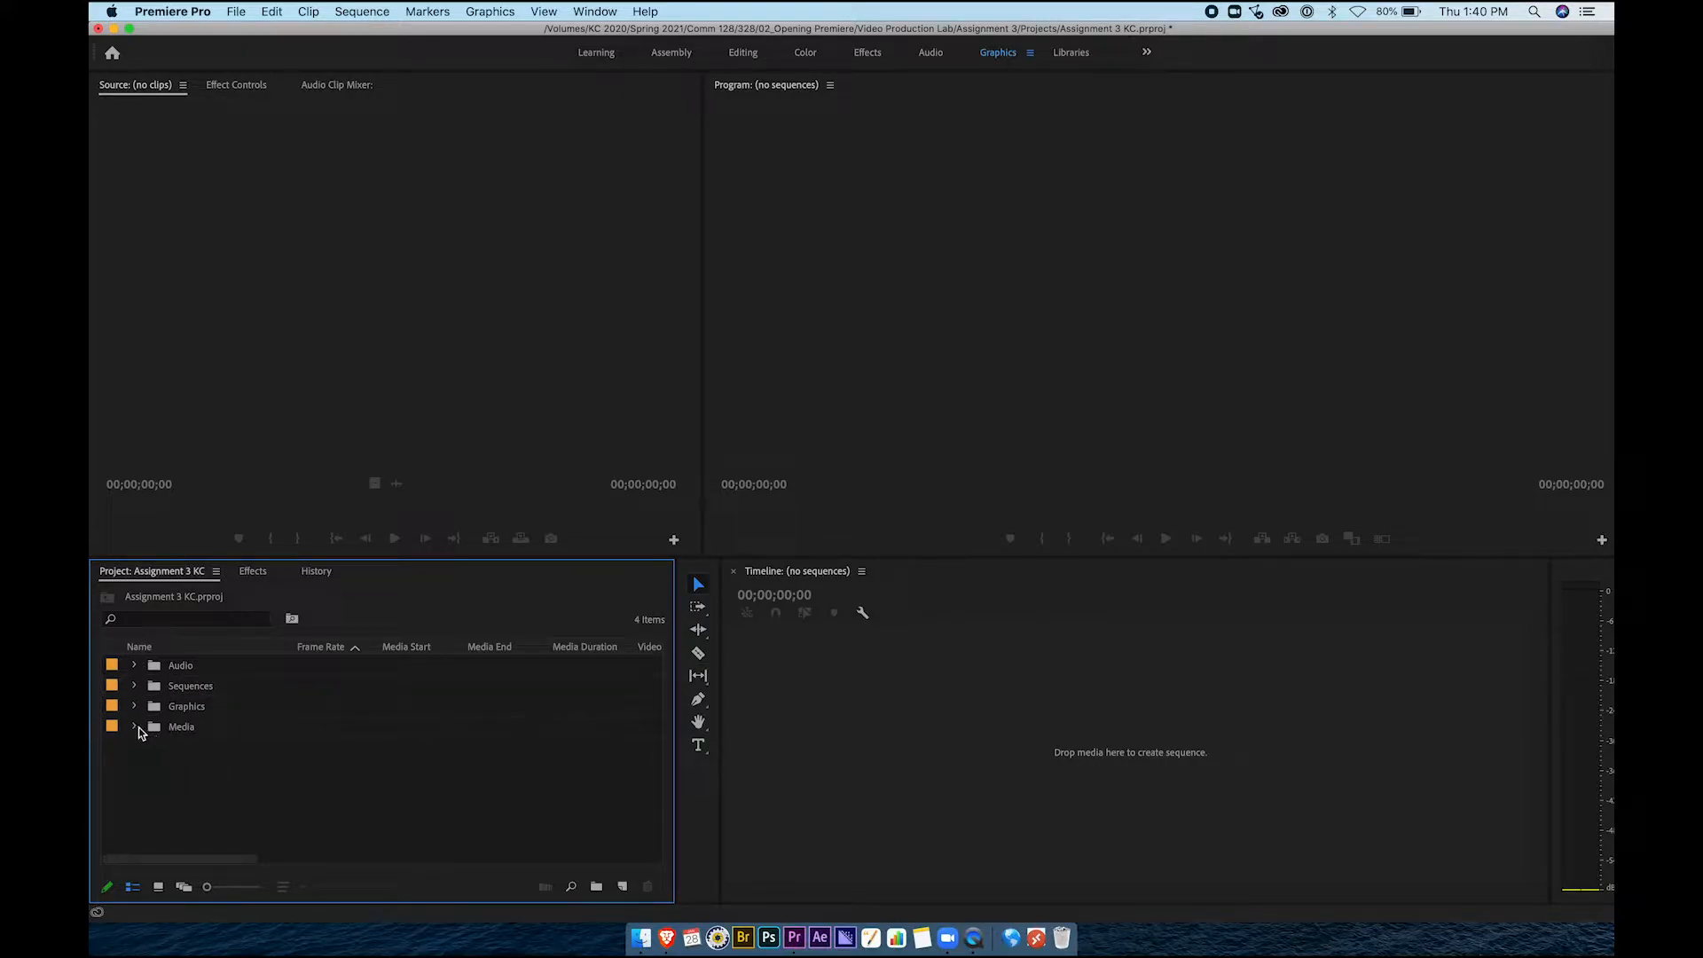
{"action": "left_click", "coordinate": [136, 728]}
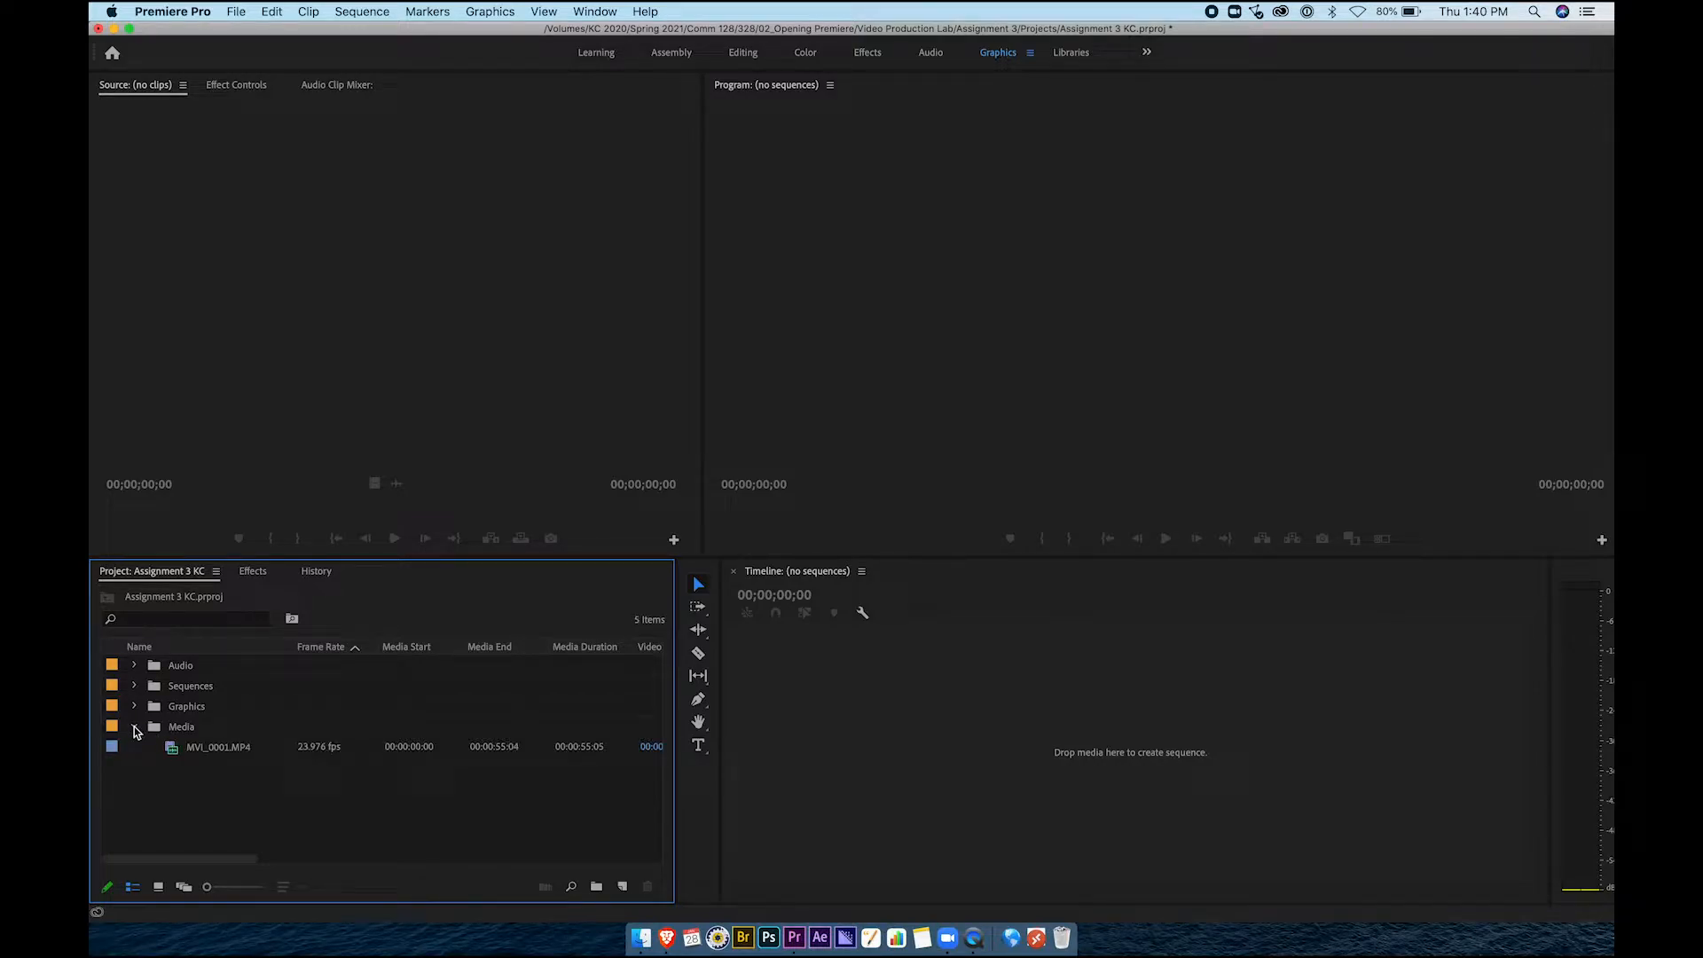
{"action": "left_click", "coordinate": [195, 756]}
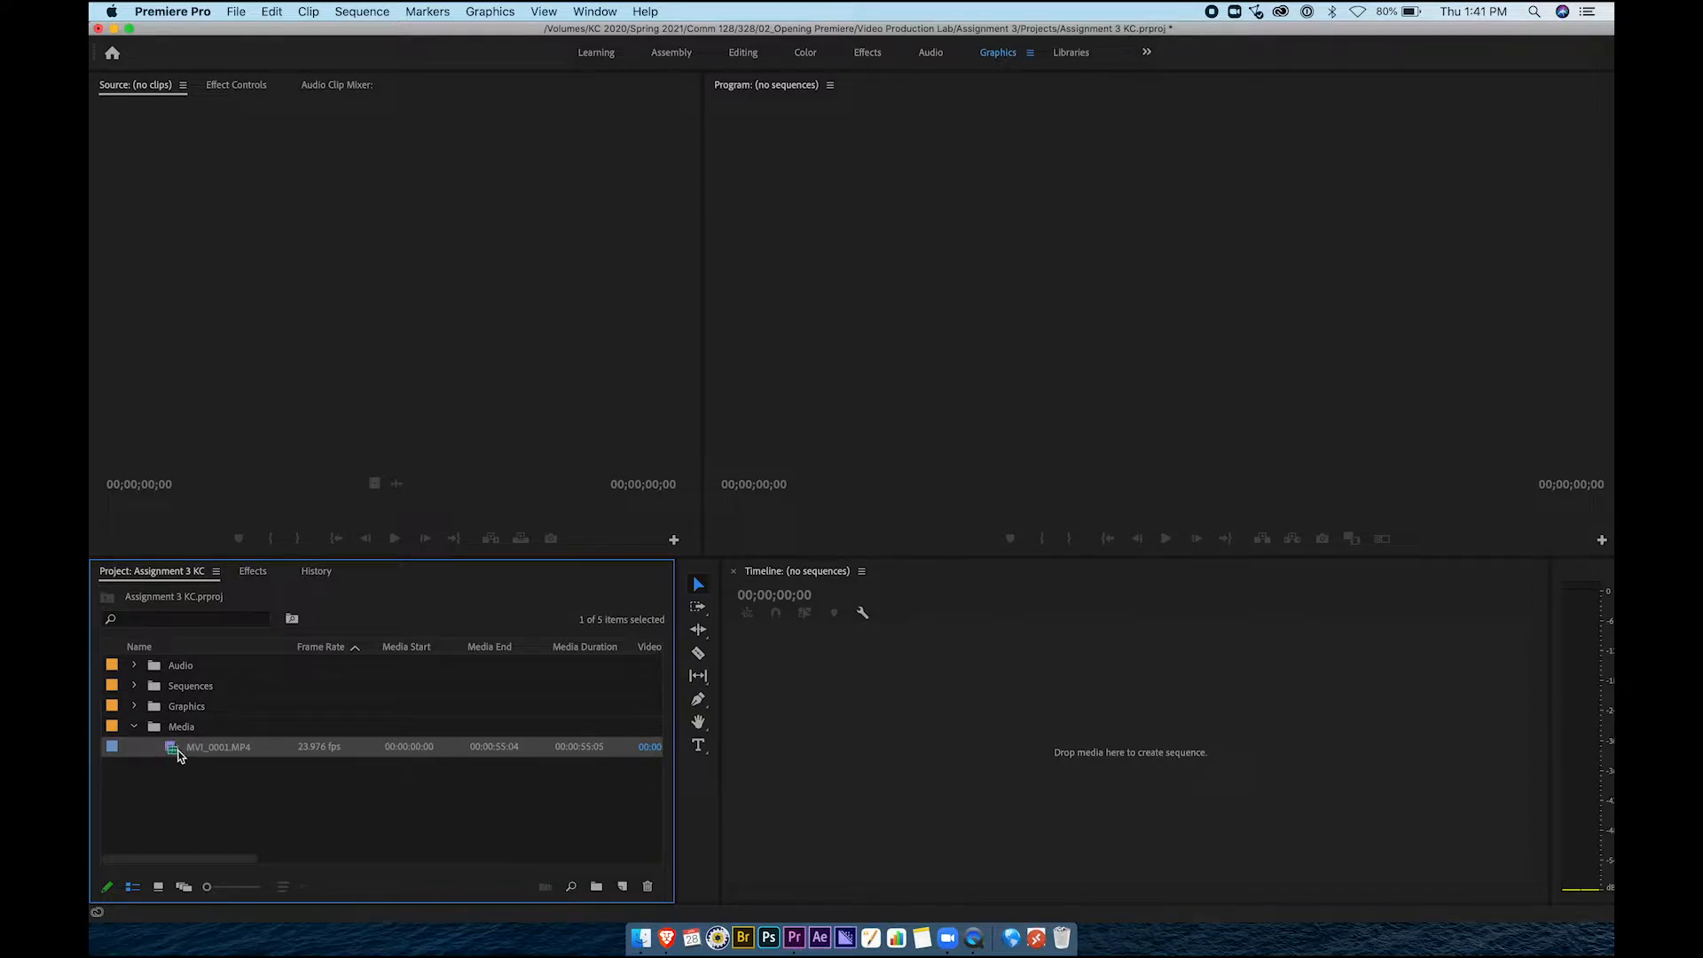
Preview MVI_0001.MP4 in the Source monitor and set its in point at 00:00:13:16
{"action": "double_click", "coordinate": [173, 750]}
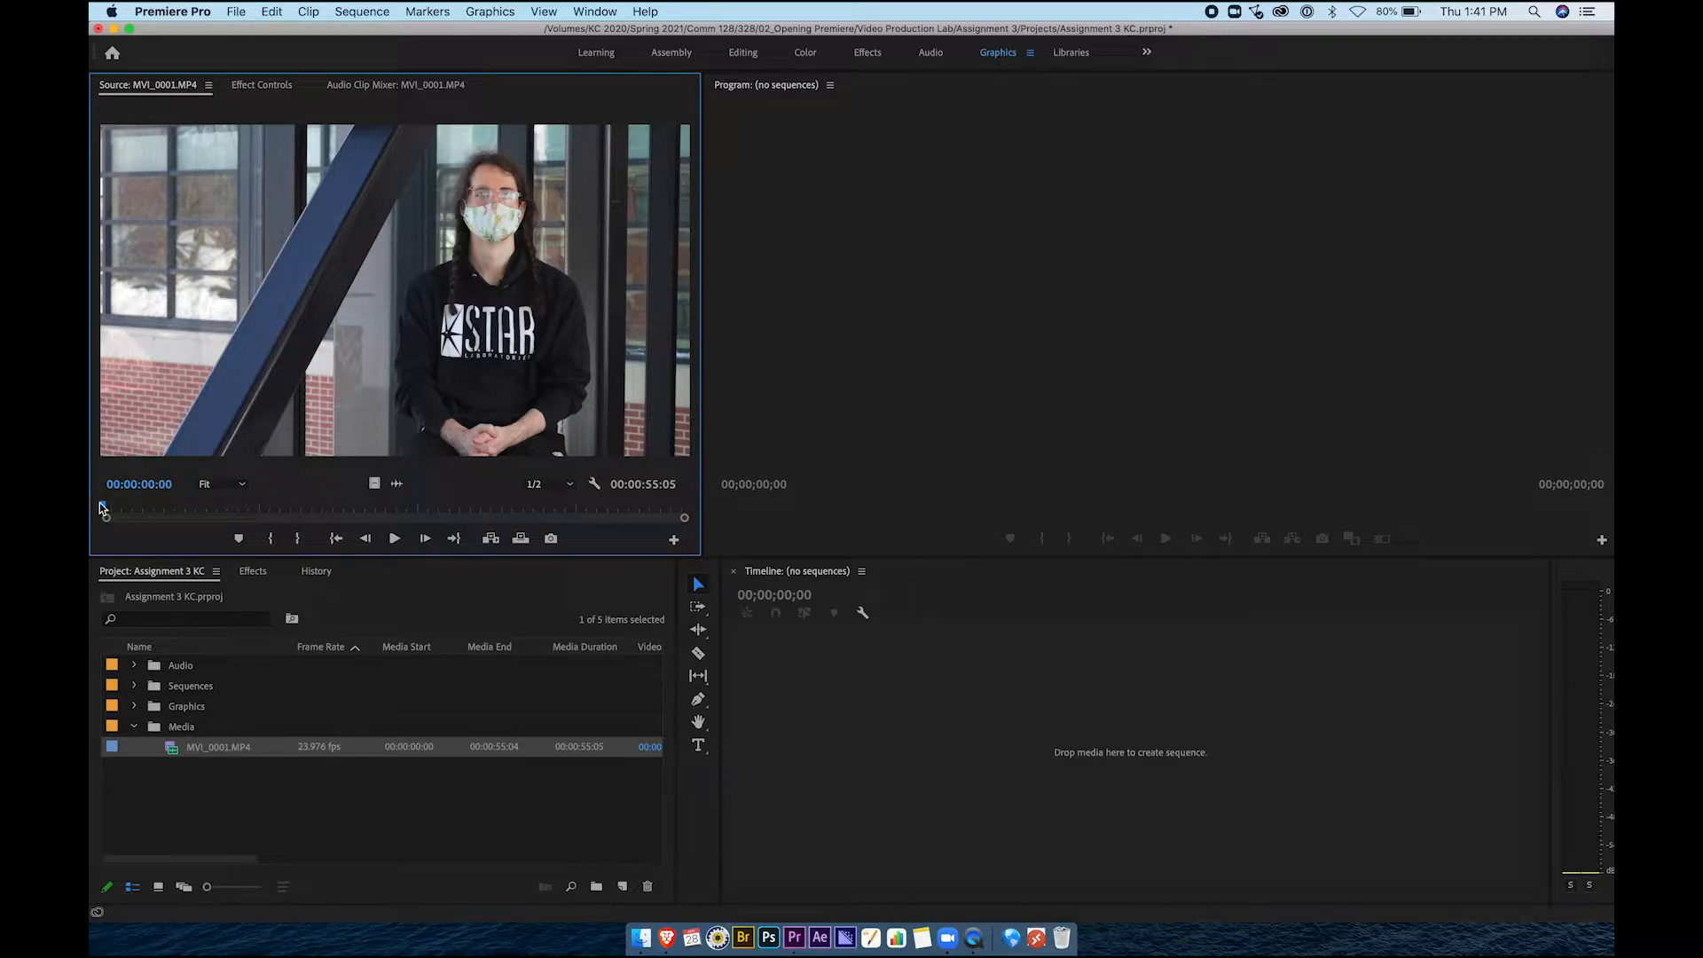
{"action": "mouse_move", "coordinate": [120, 507]}
{"action": "left_mouse_down"}
{"action": "mouse_move", "coordinate": [140, 512]}
{"action": "mouse_move", "coordinate": [110, 509]}
{"action": "mouse_move", "coordinate": [125, 510]}
{"action": "left_mouse_up"}
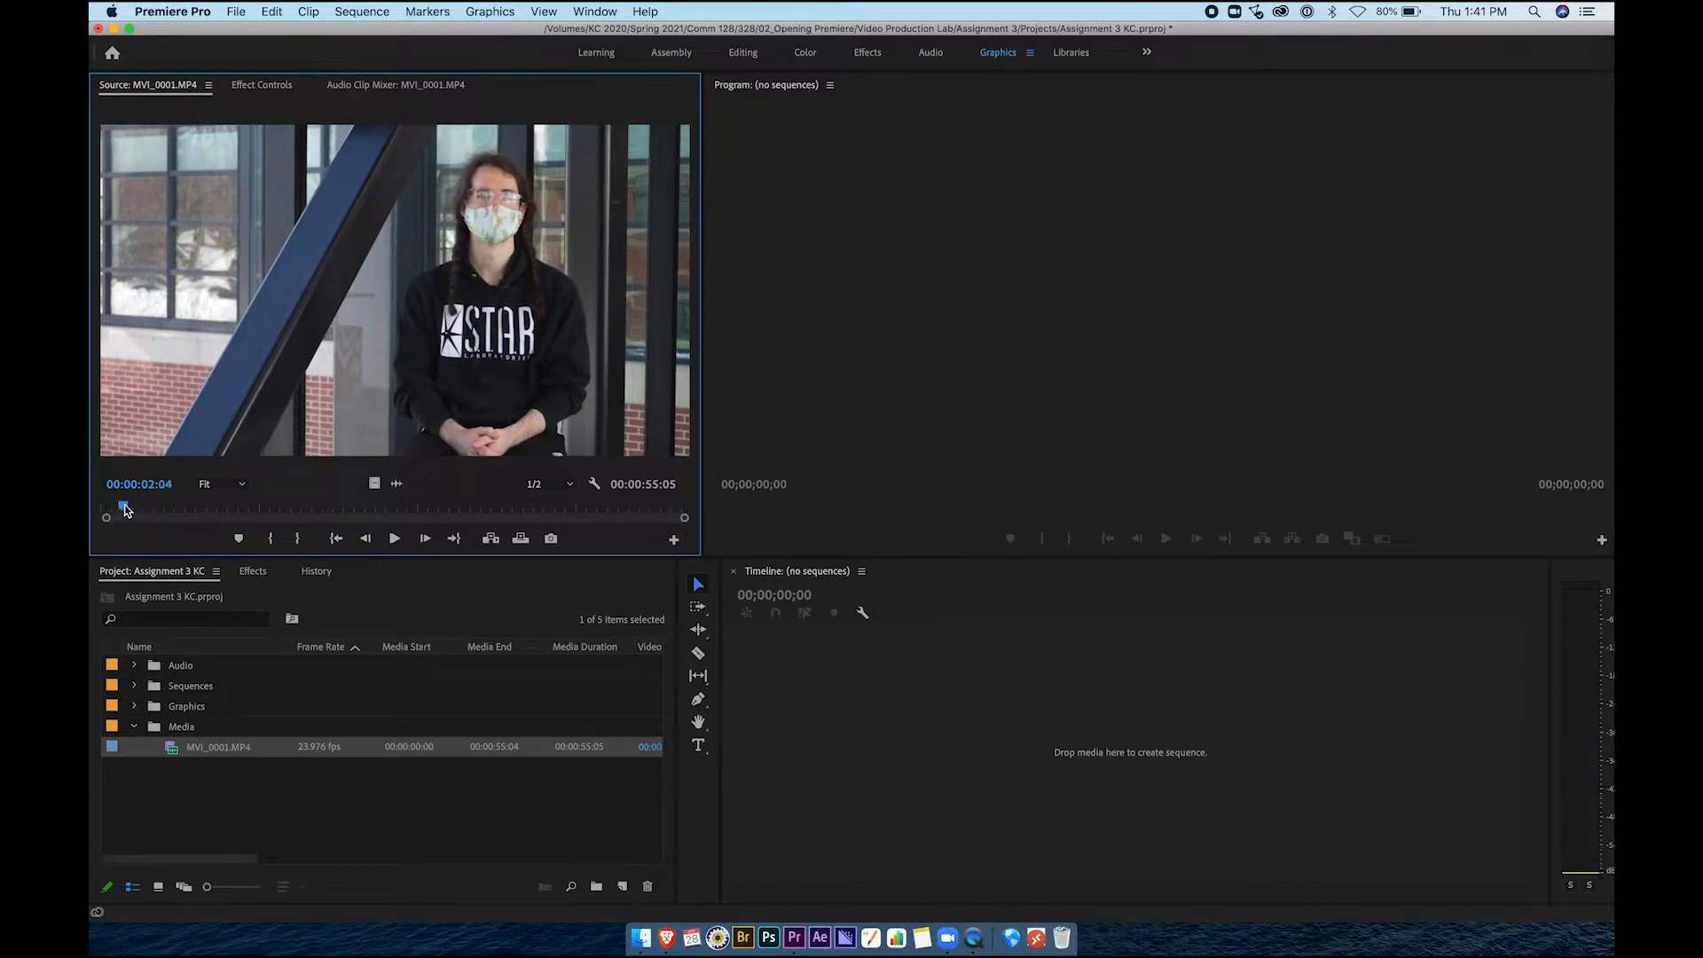
{"action": "left_click", "coordinate": [395, 539]}
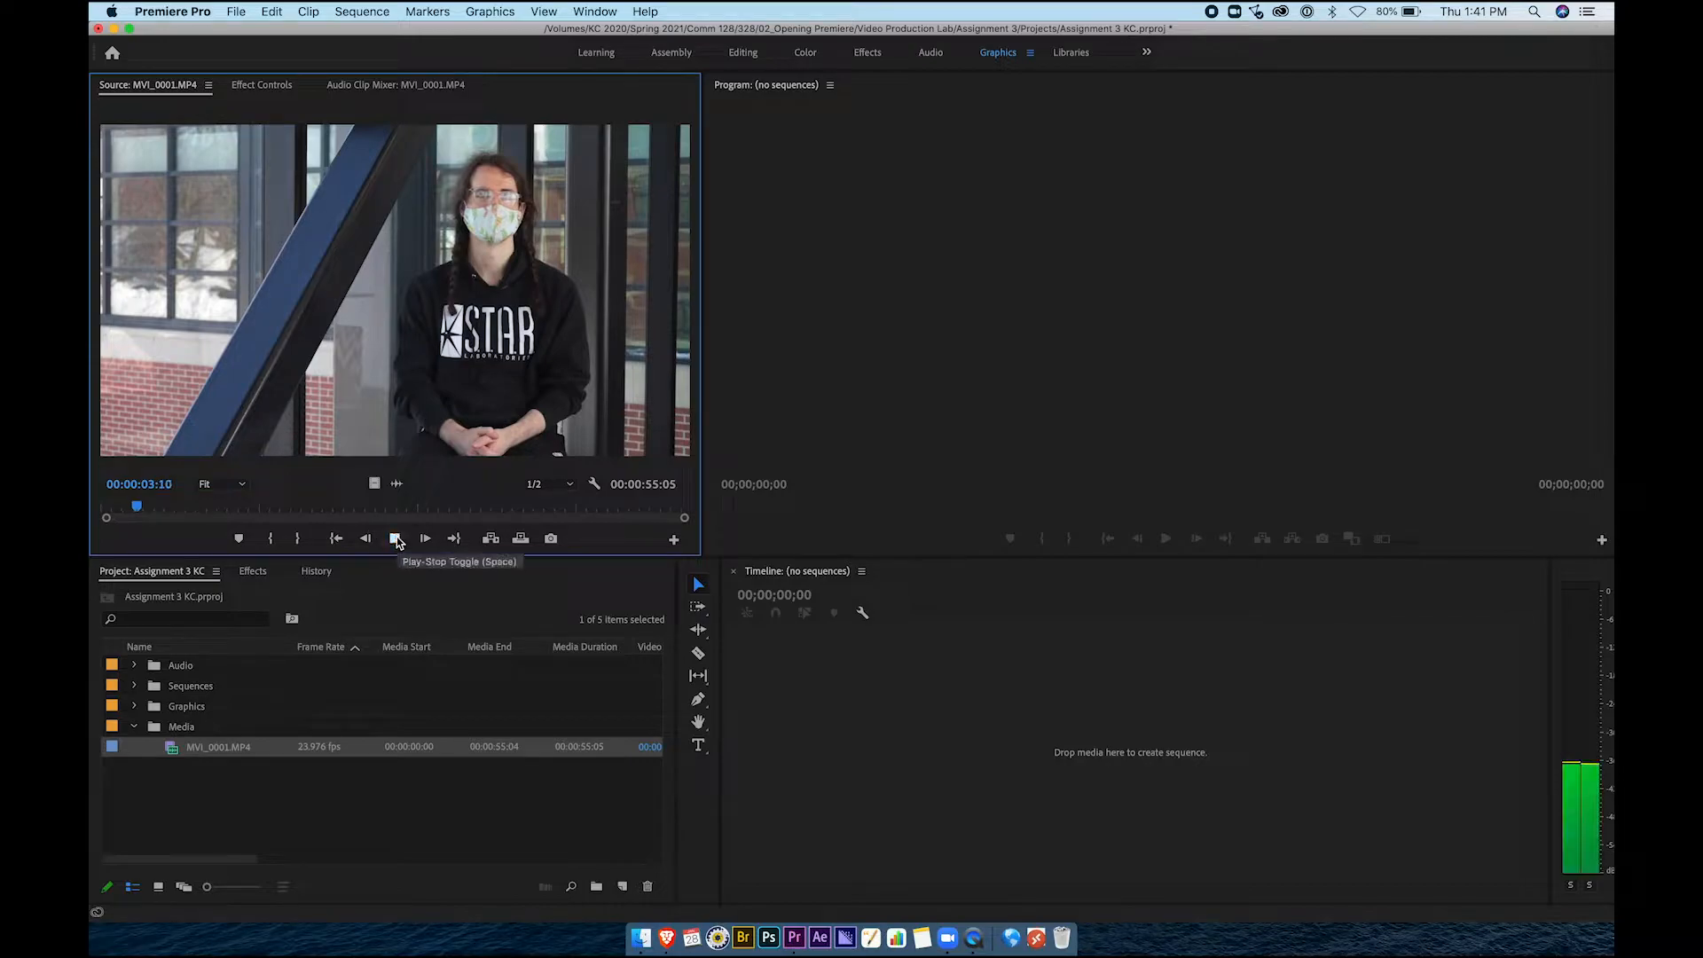
{"action": "left_click", "coordinate": [245, 510]}
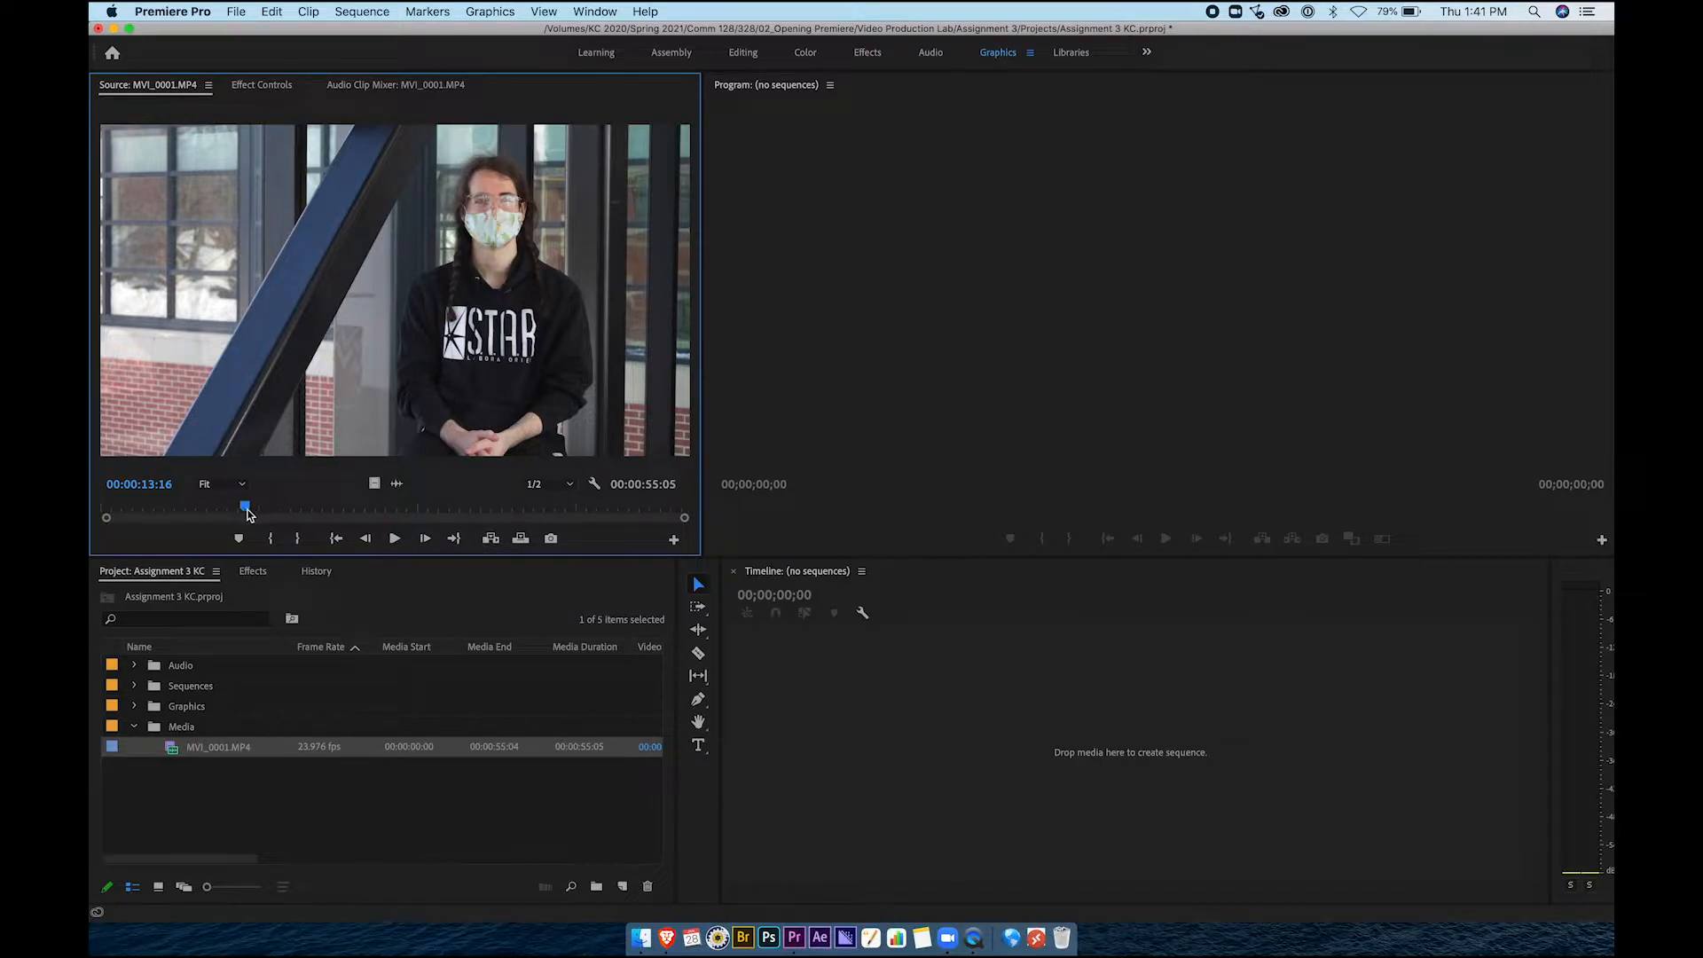
{"action": "left_click_drag", "start_coordinate": [245, 509], "coordinate": [251, 513]}
{"action": "left_click", "coordinate": [395, 541]}
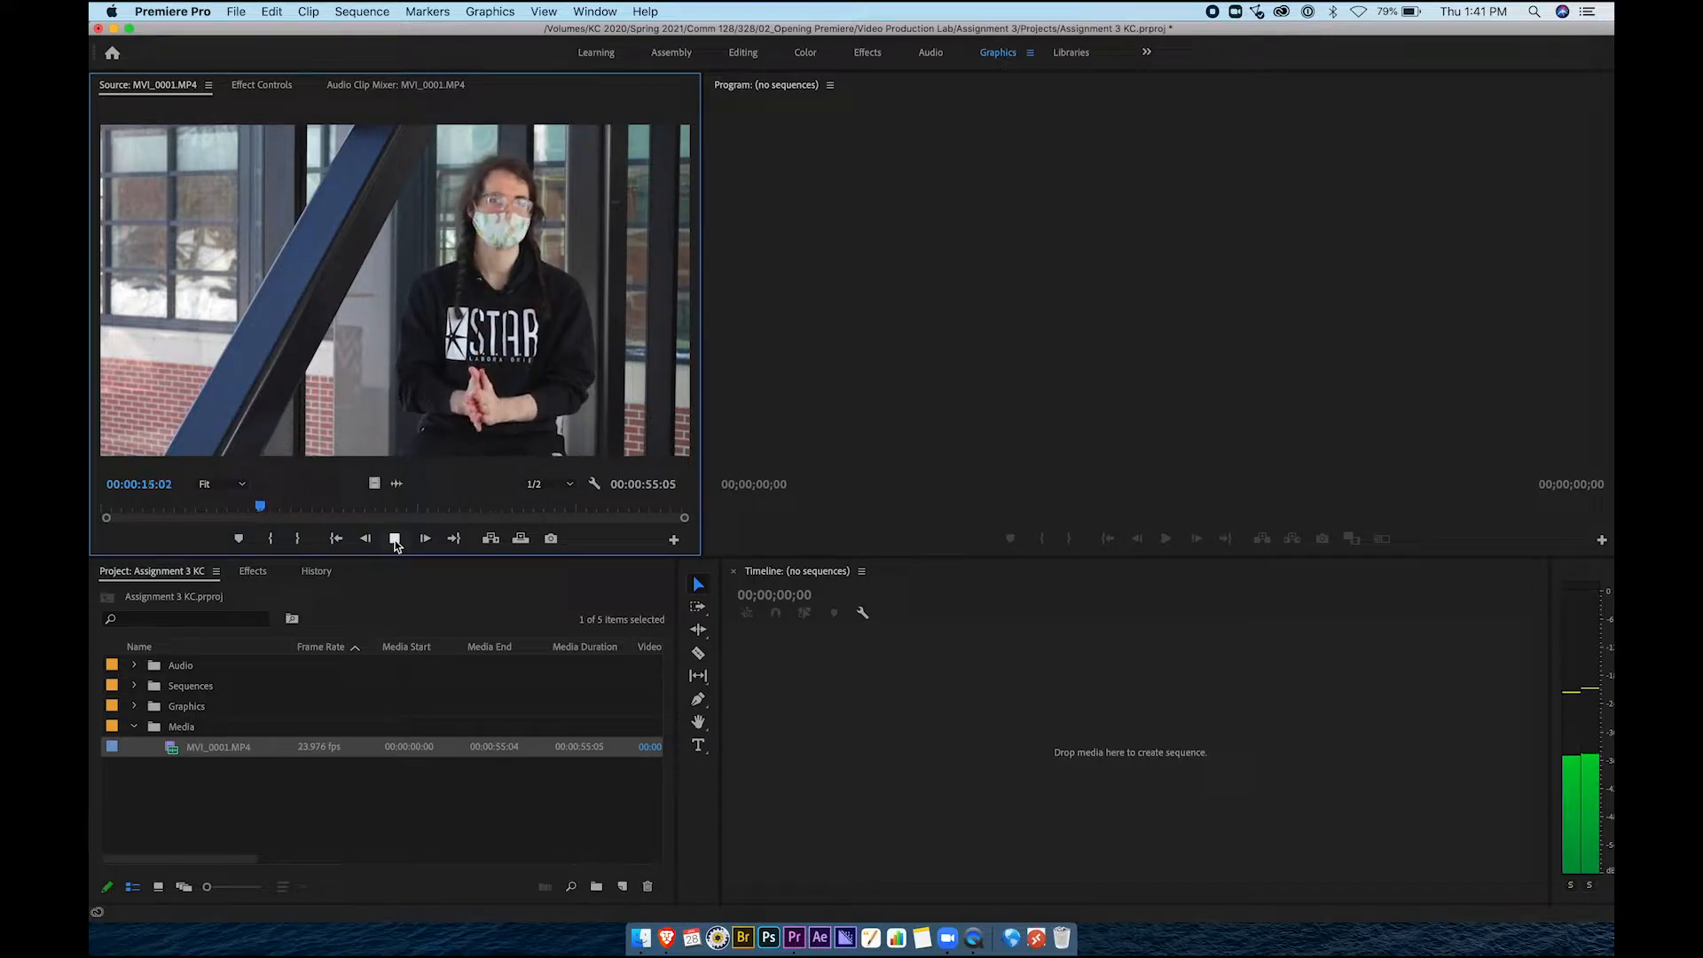
{"action": "left_click", "coordinate": [395, 538]}
{"action": "left_click_drag", "start_coordinate": [257, 509], "coordinate": [245, 513]}
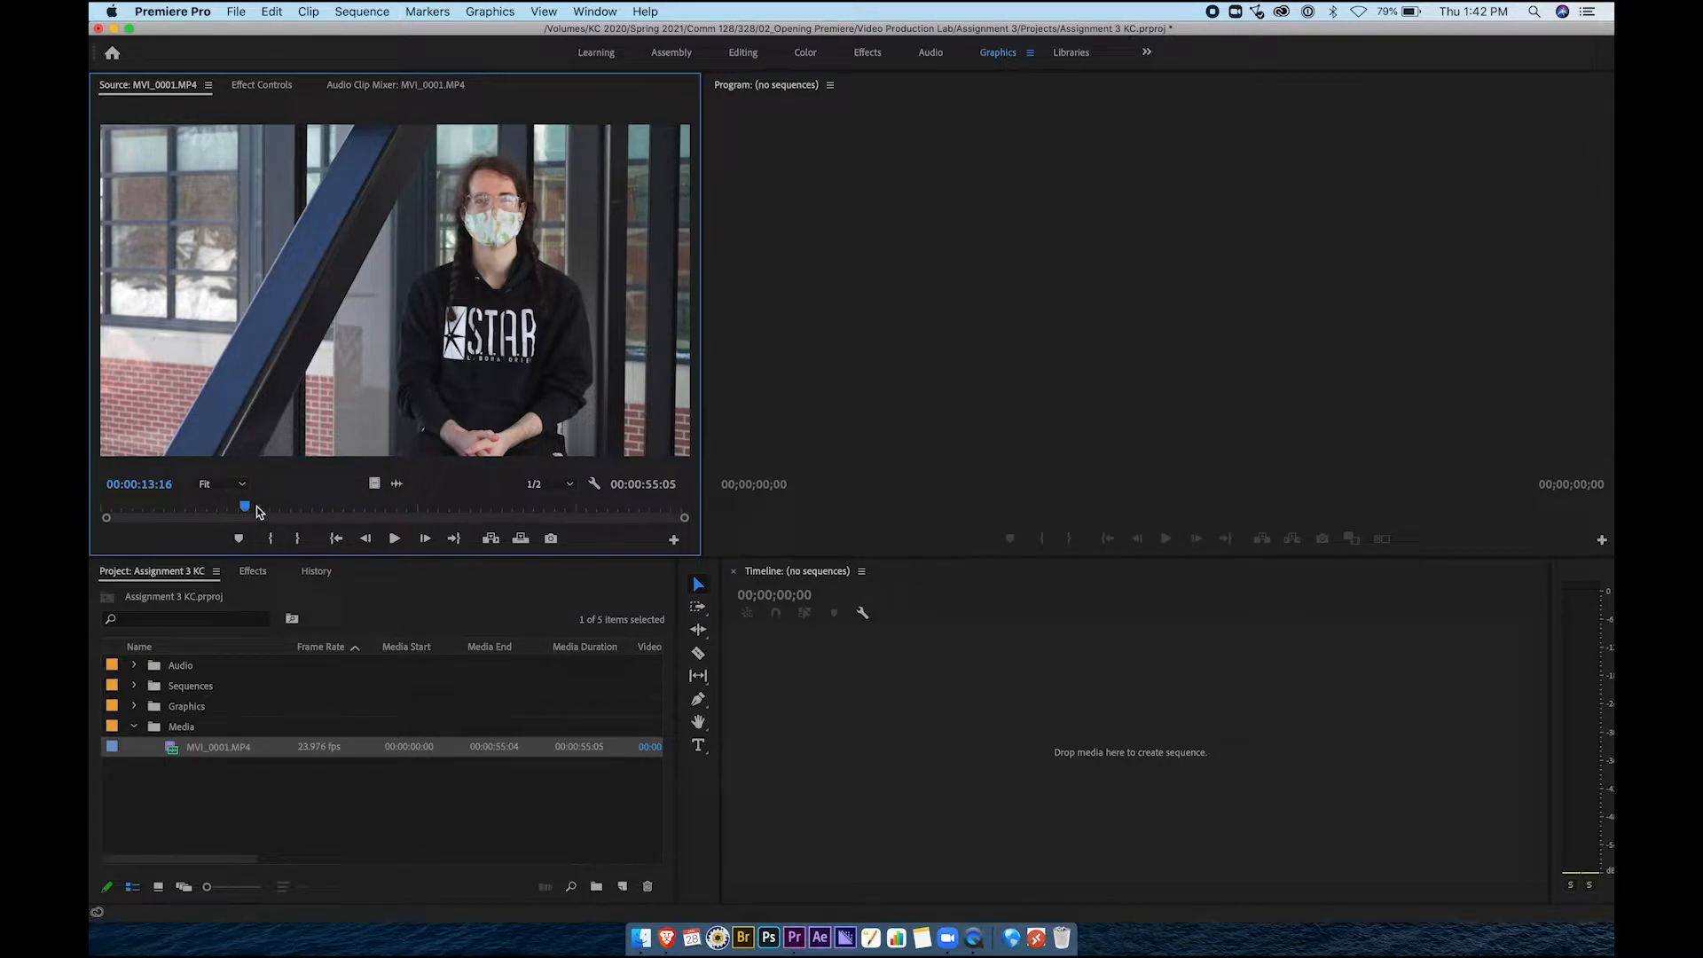
{"action": "key", "text": "i"}
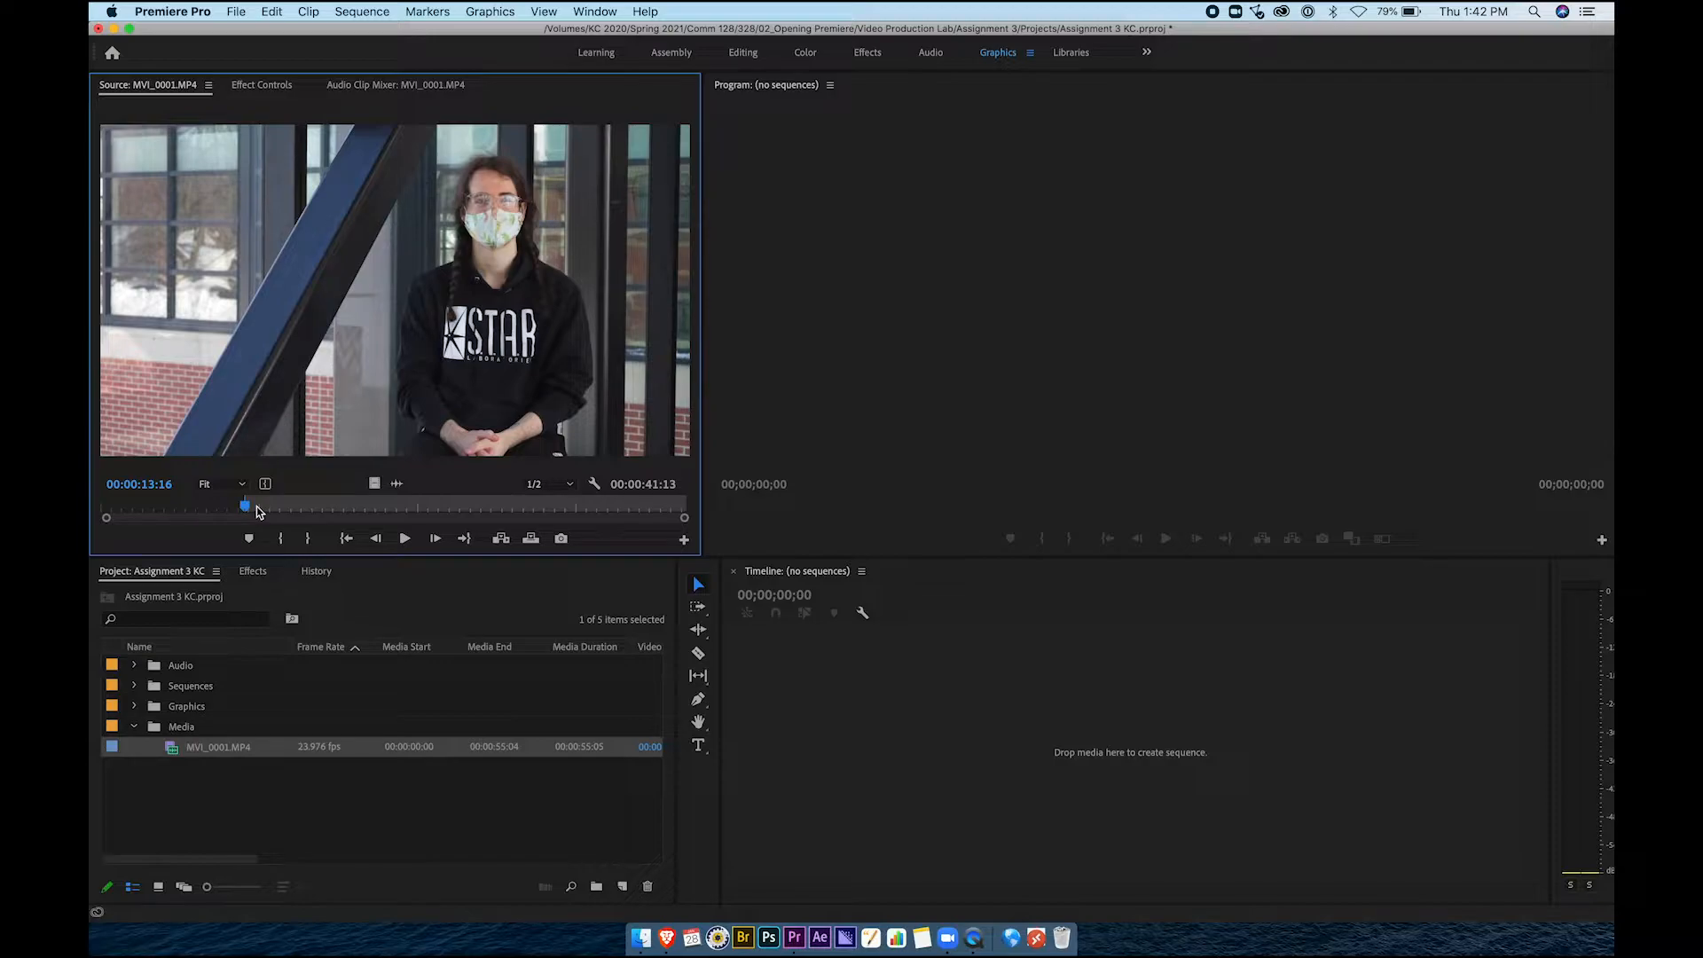
Set the clip's out point at 00:00:52:21, giving a 00:00:39:06 duration
{"action": "left_click_drag", "start_coordinate": [246, 513], "coordinate": [597, 512]}
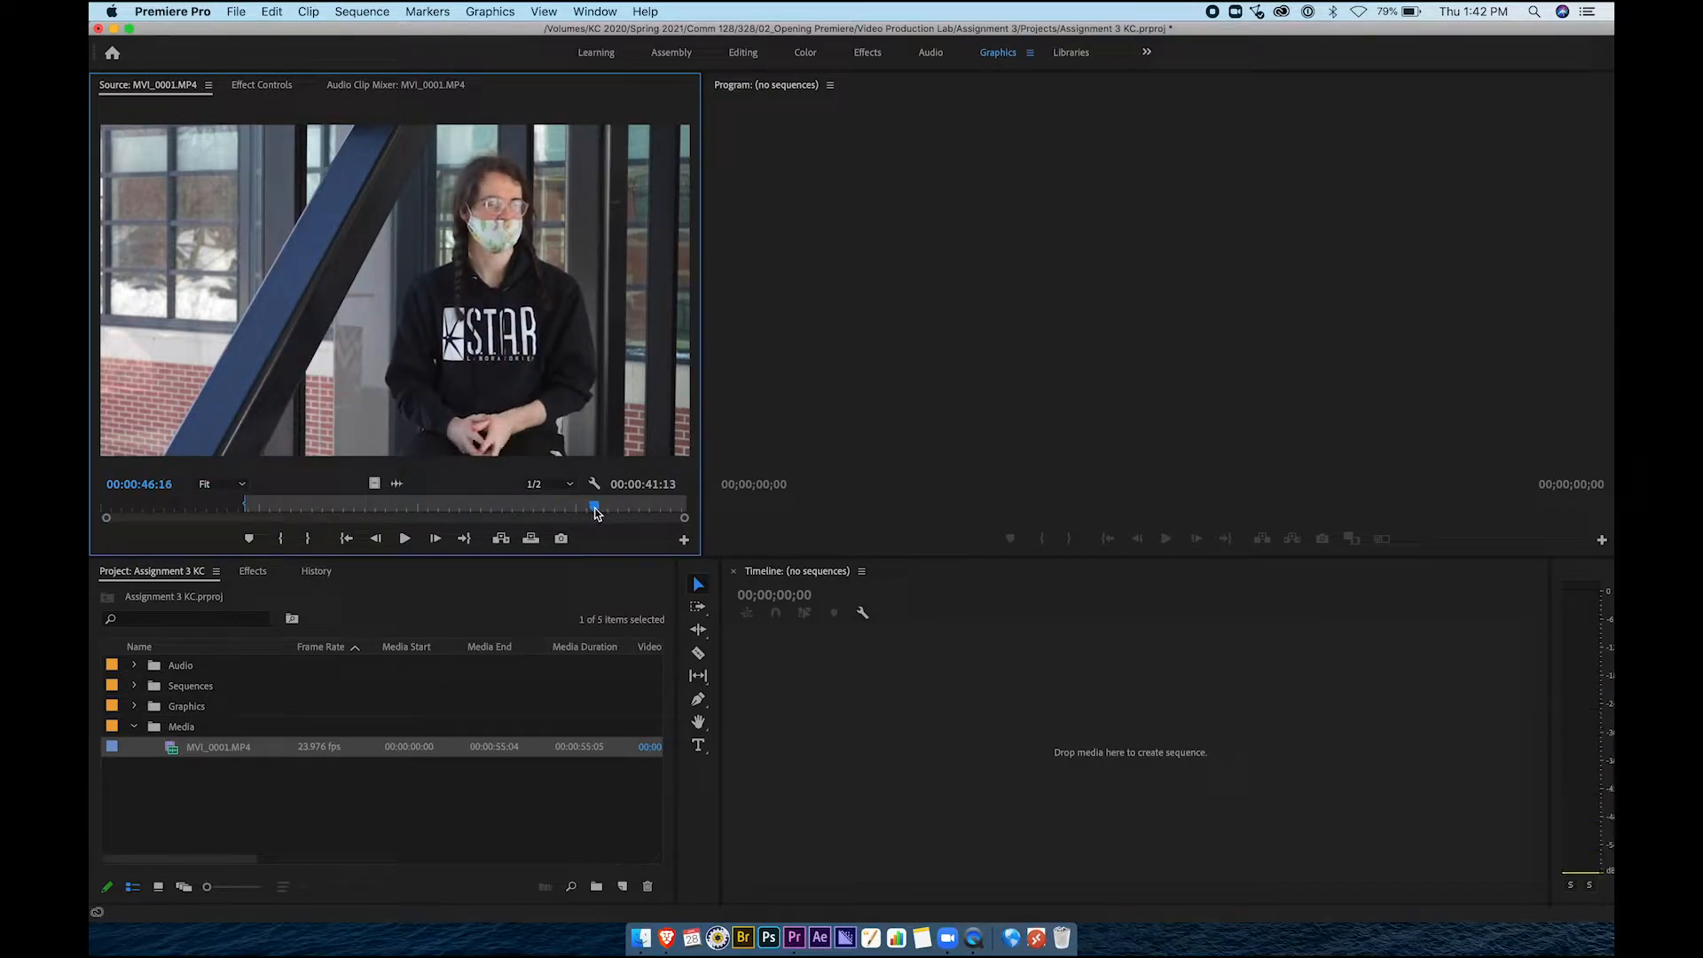
{"action": "left_click", "coordinate": [405, 538]}
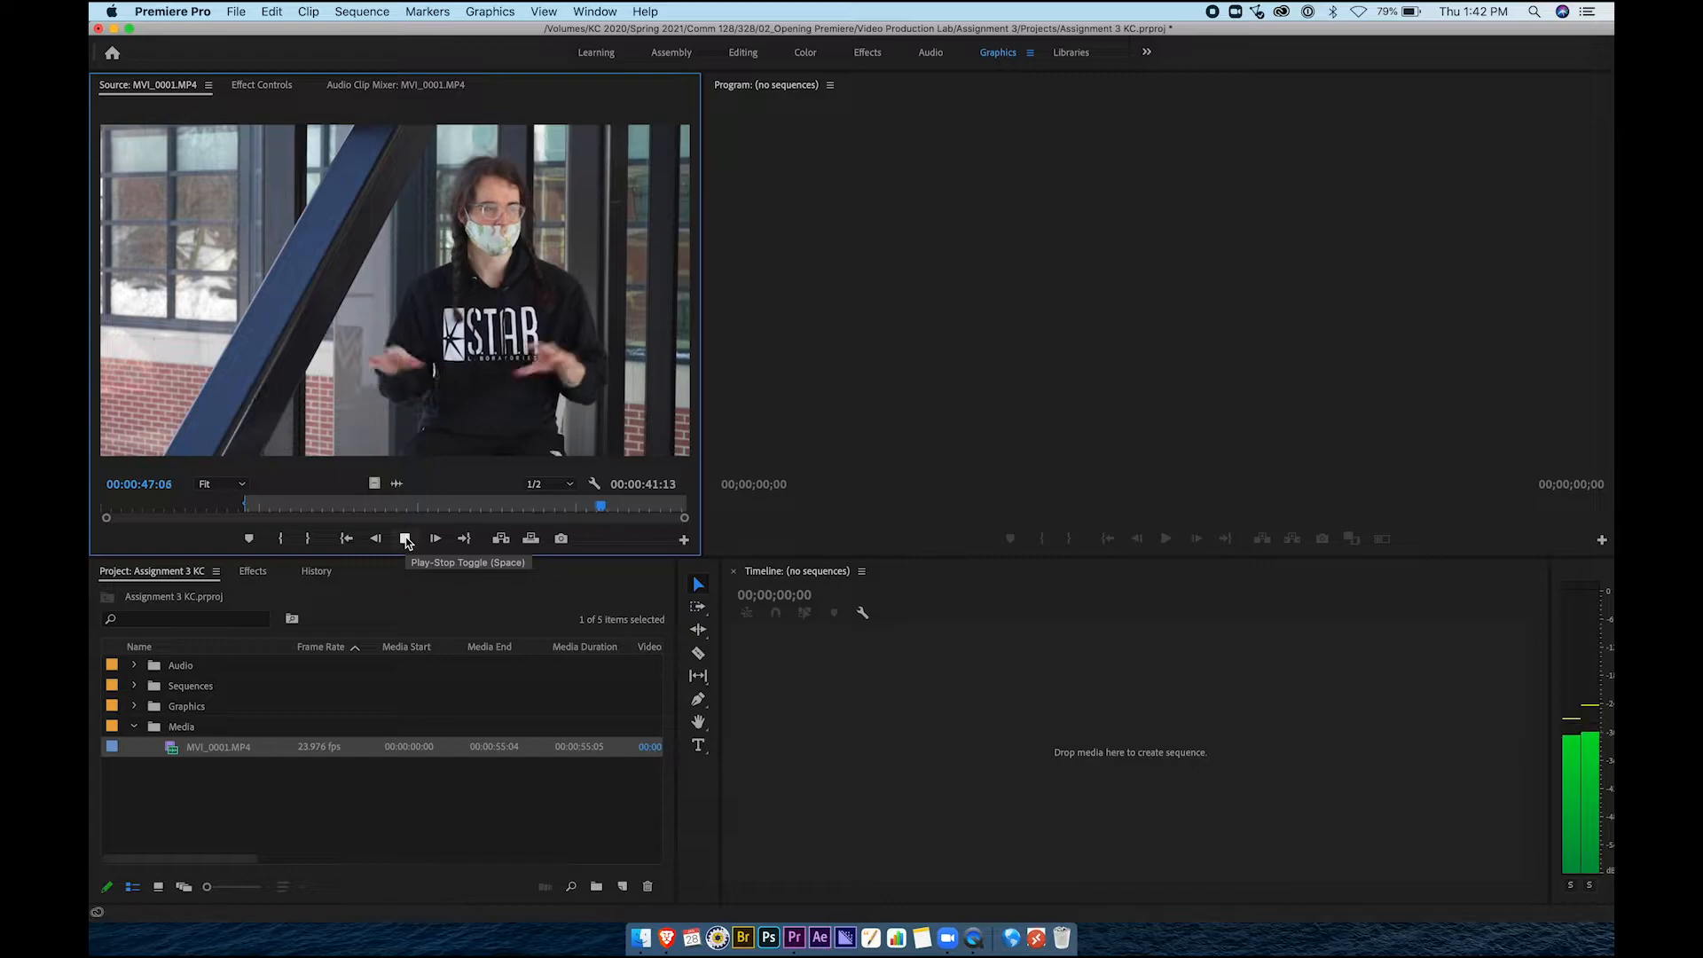
{"action": "left_click", "coordinate": [657, 507]}
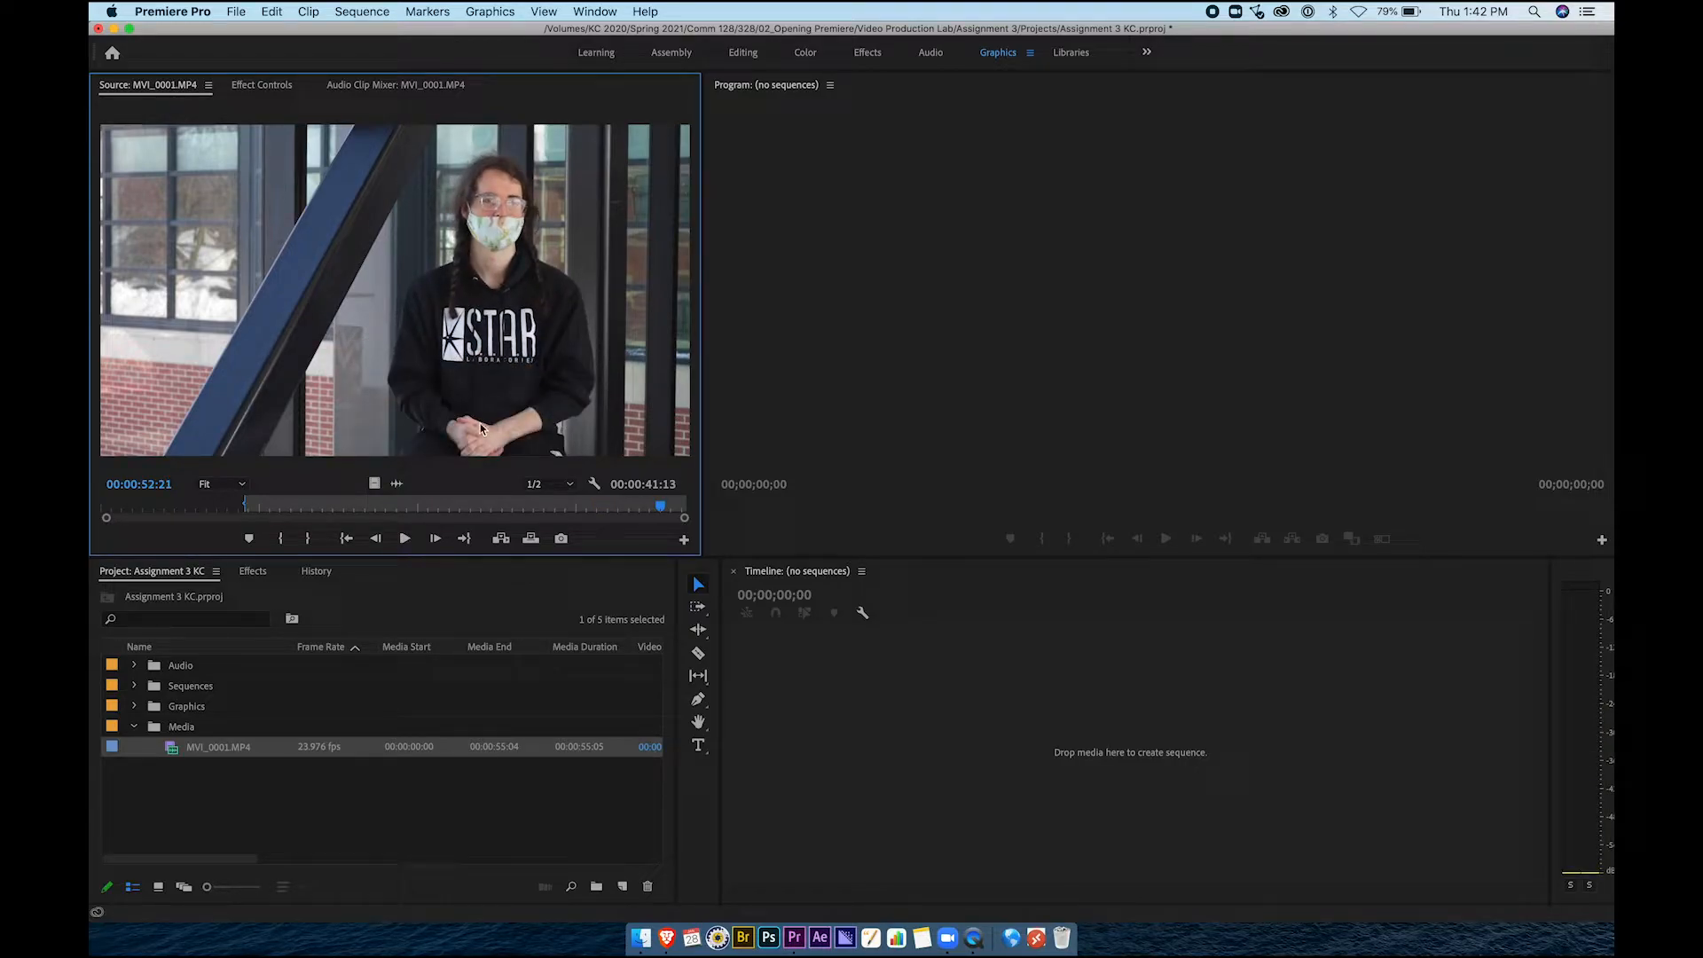
{"action": "left_click", "coordinate": [310, 540]}
Drag the trimmed interview to the Timeline to create the MVI_0001 sequence
{"action": "left_click_drag", "start_coordinate": [666, 459], "coordinate": [937, 696]}
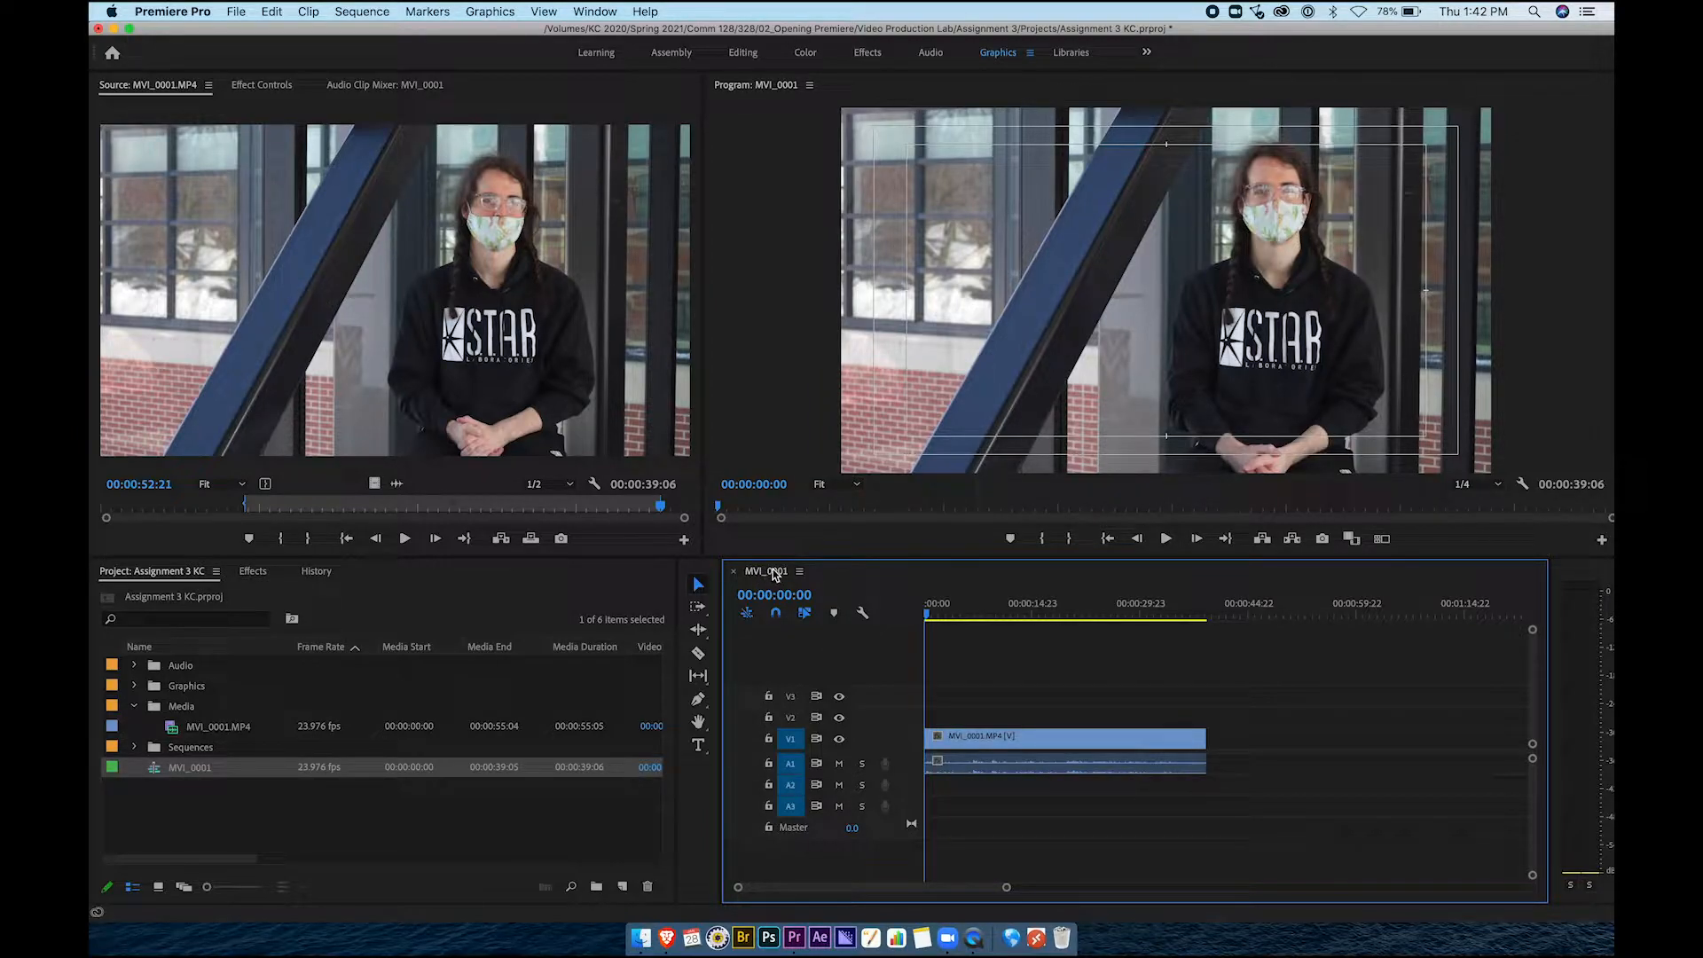
{"action": "left_click", "coordinate": [336, 289]}
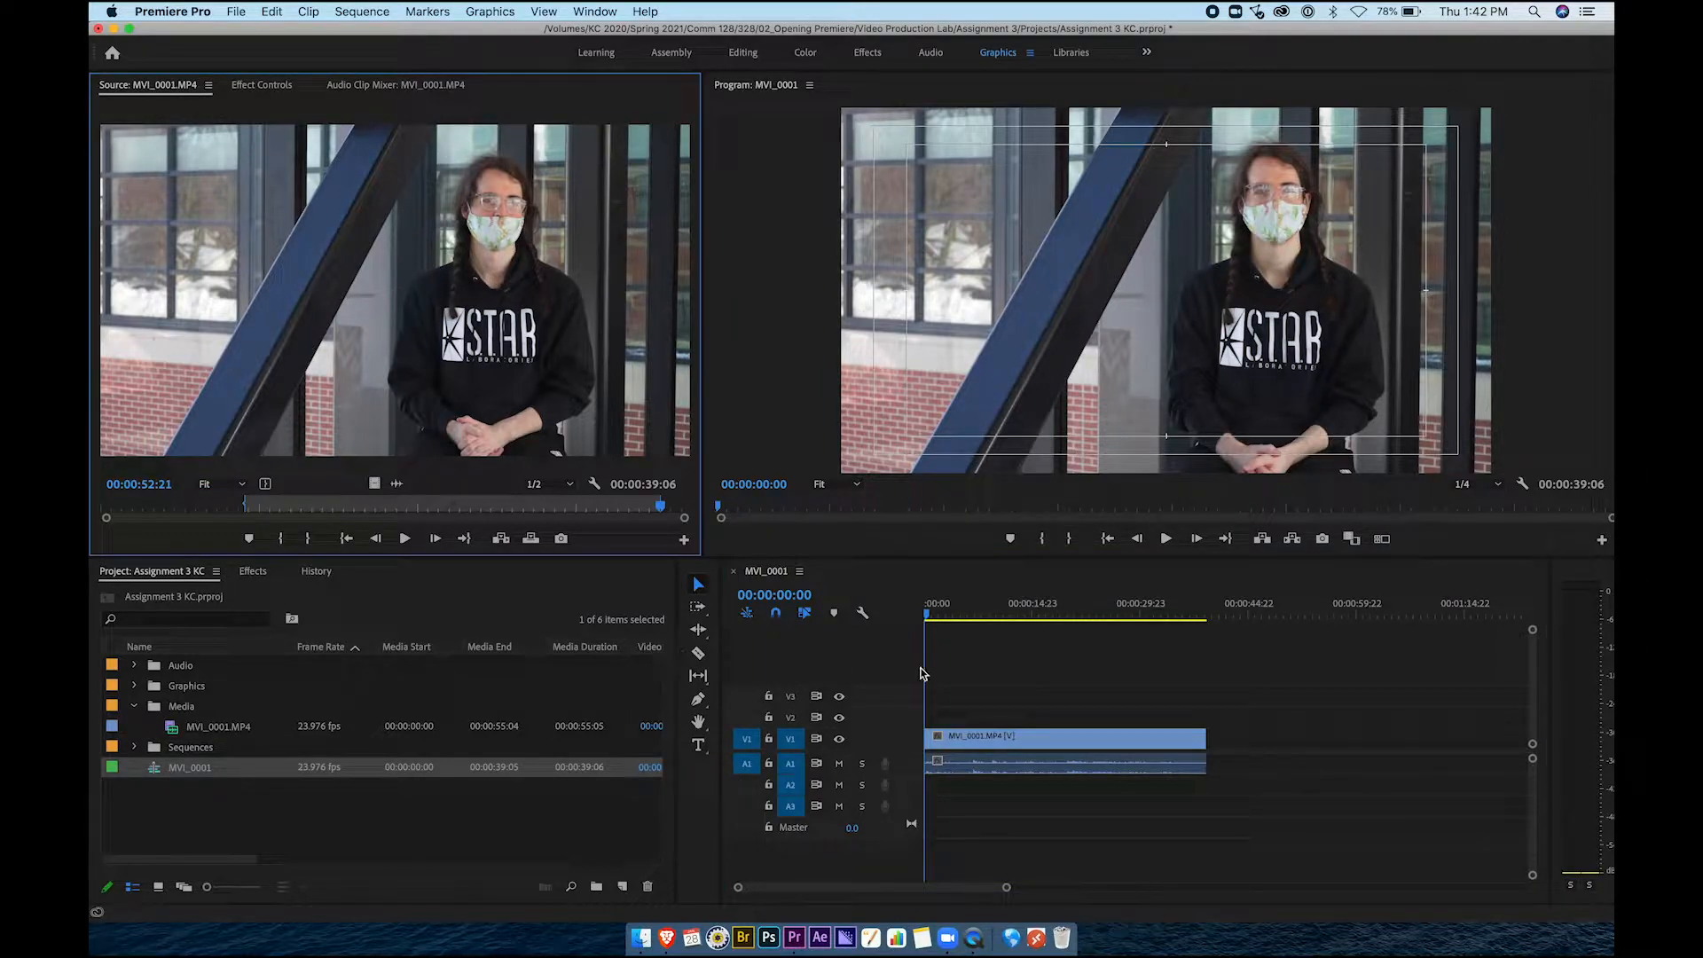
{"action": "left_click_drag", "start_coordinate": [967, 624], "coordinate": [996, 623]}
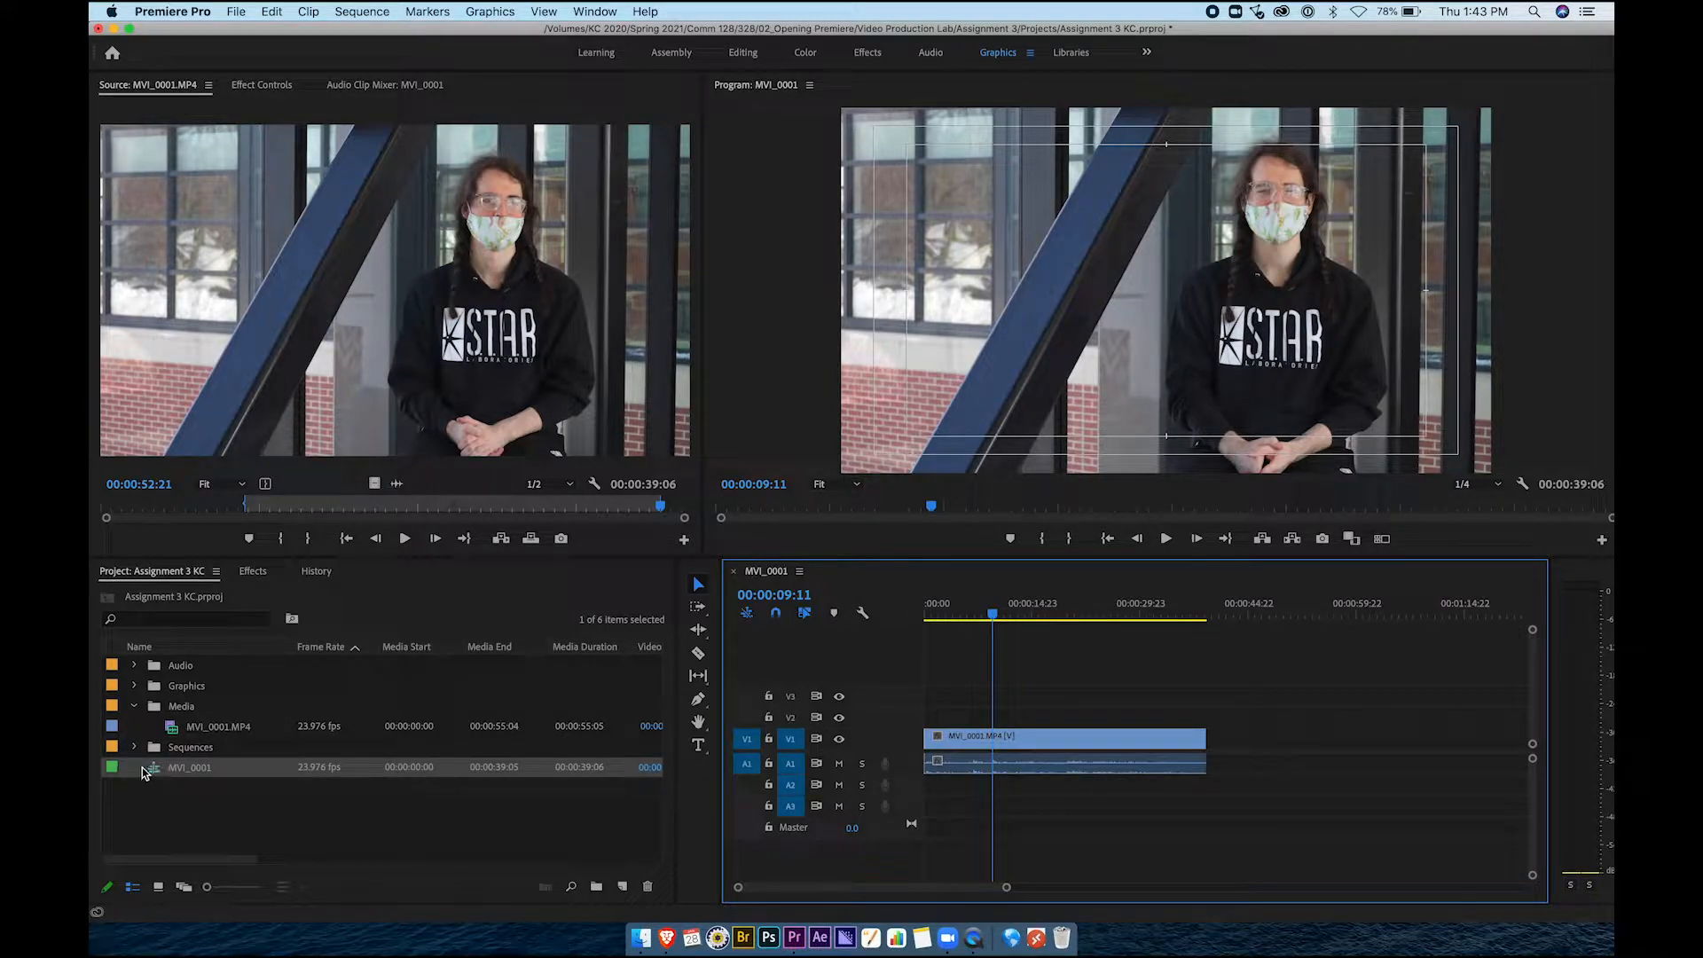
Rename the MVI_0001 sequence to 'Assignment 3 KC'
{"action": "left_click", "coordinate": [184, 816]}
{"action": "left_click", "coordinate": [147, 770]}
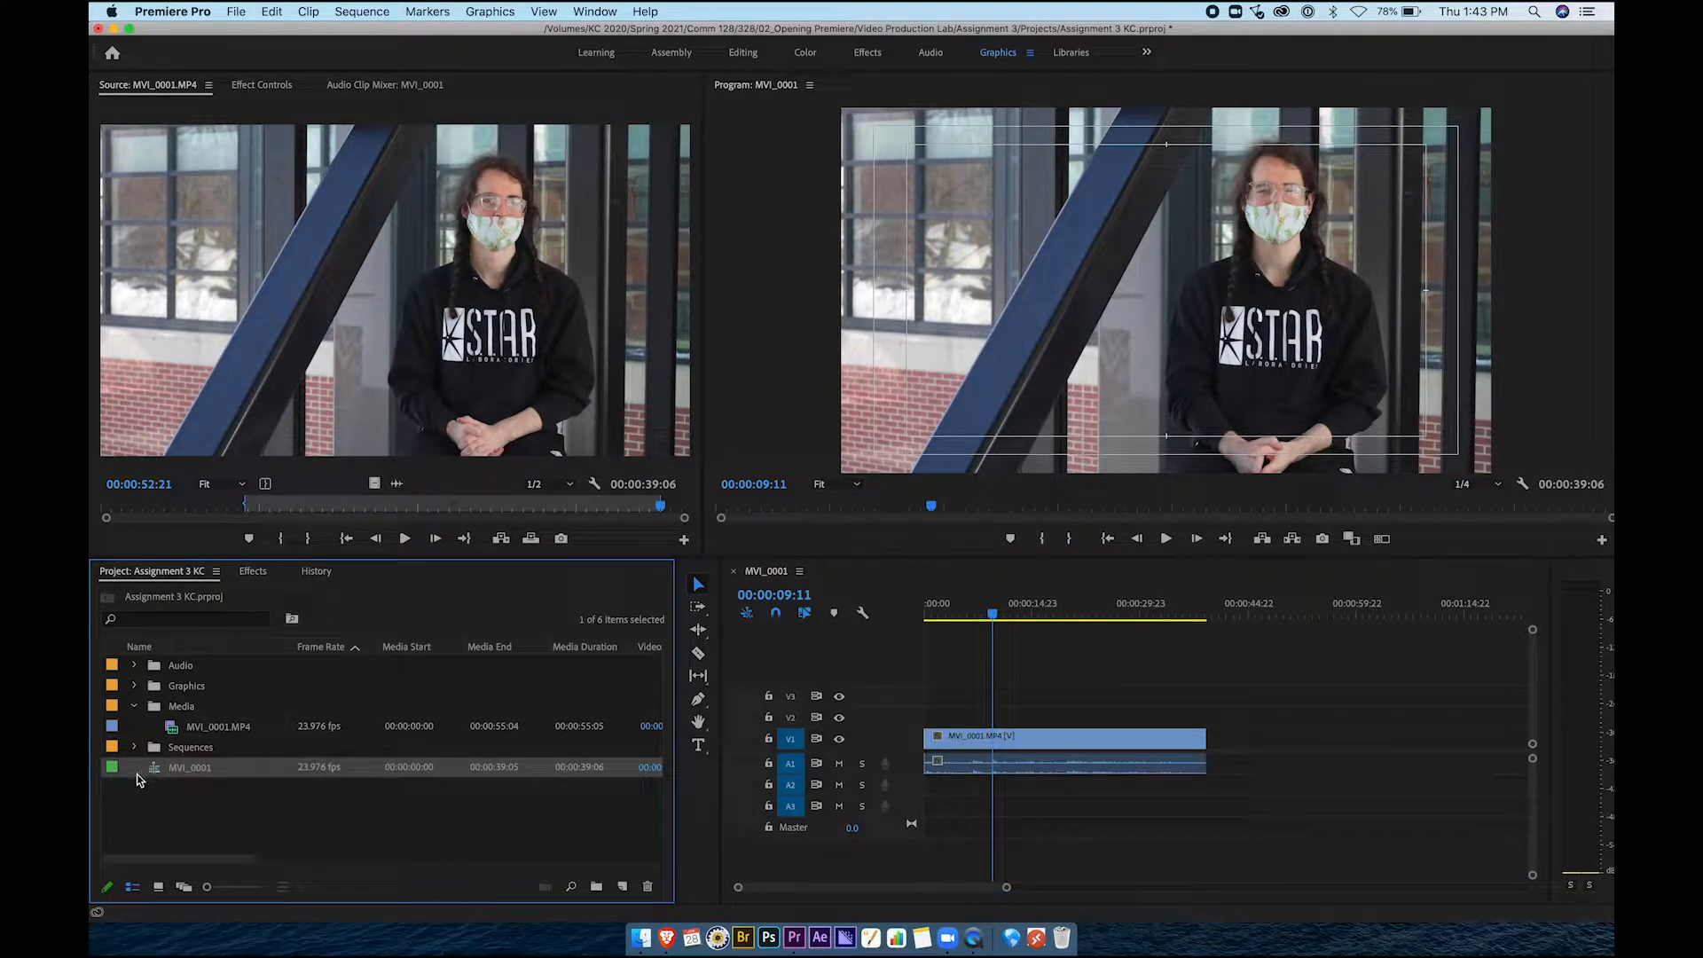
{"action": "right_click", "coordinate": [195, 772]}
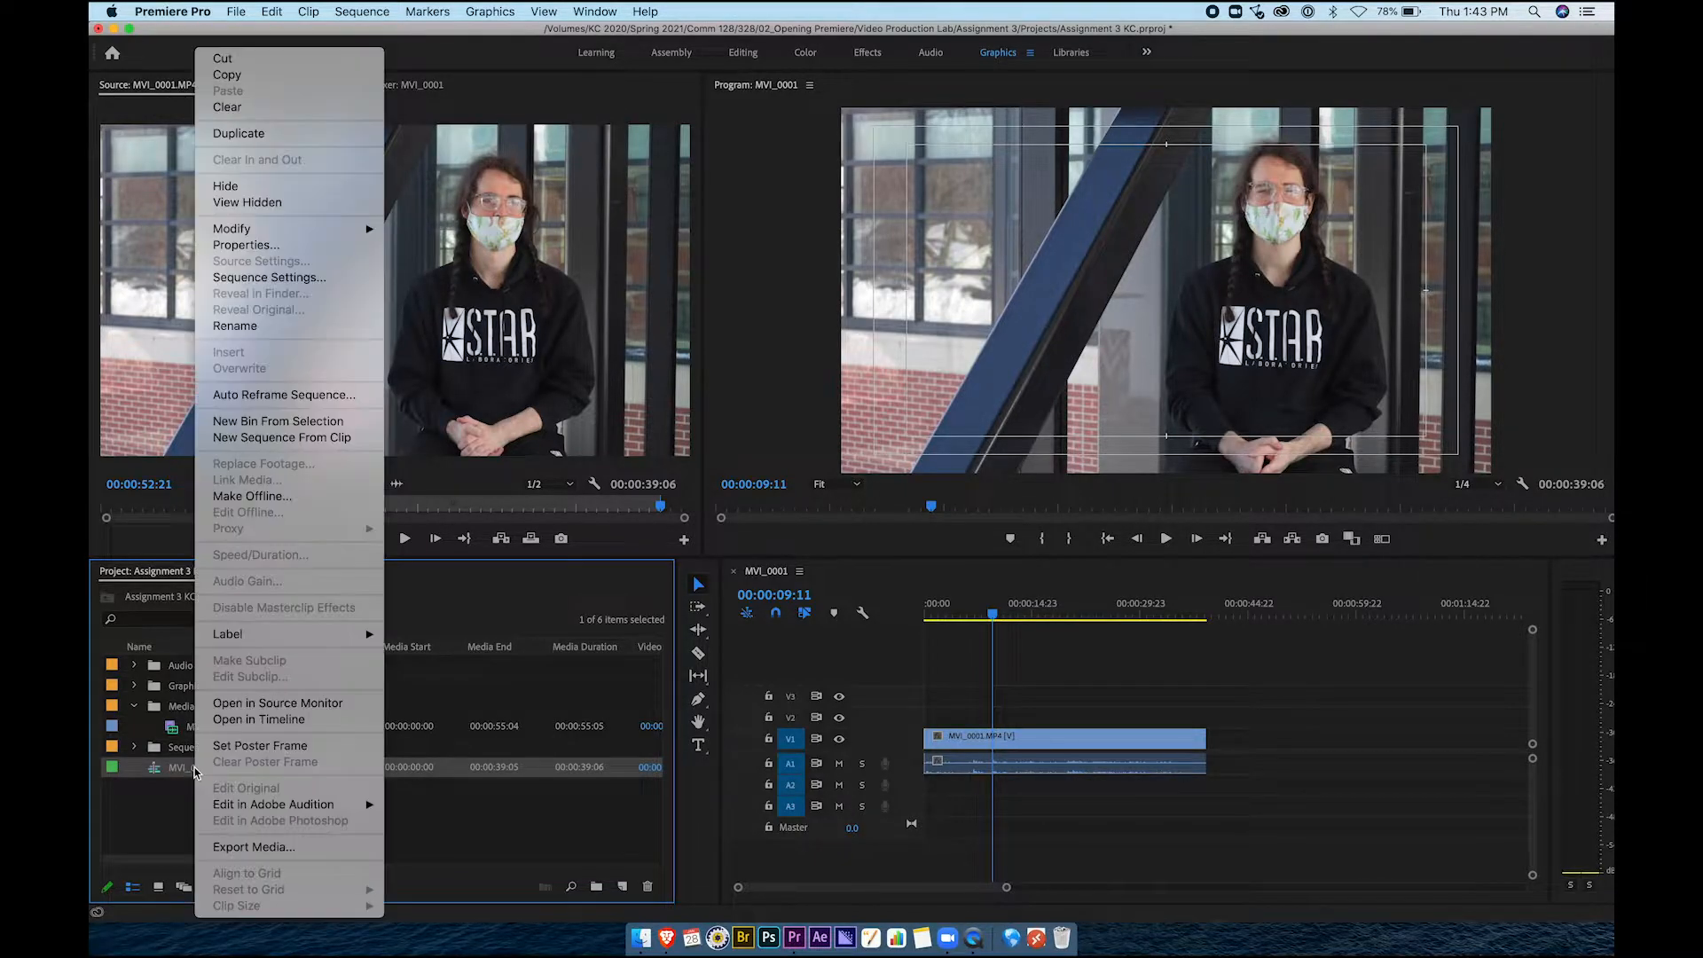
{"action": "left_click", "coordinate": [267, 335]}
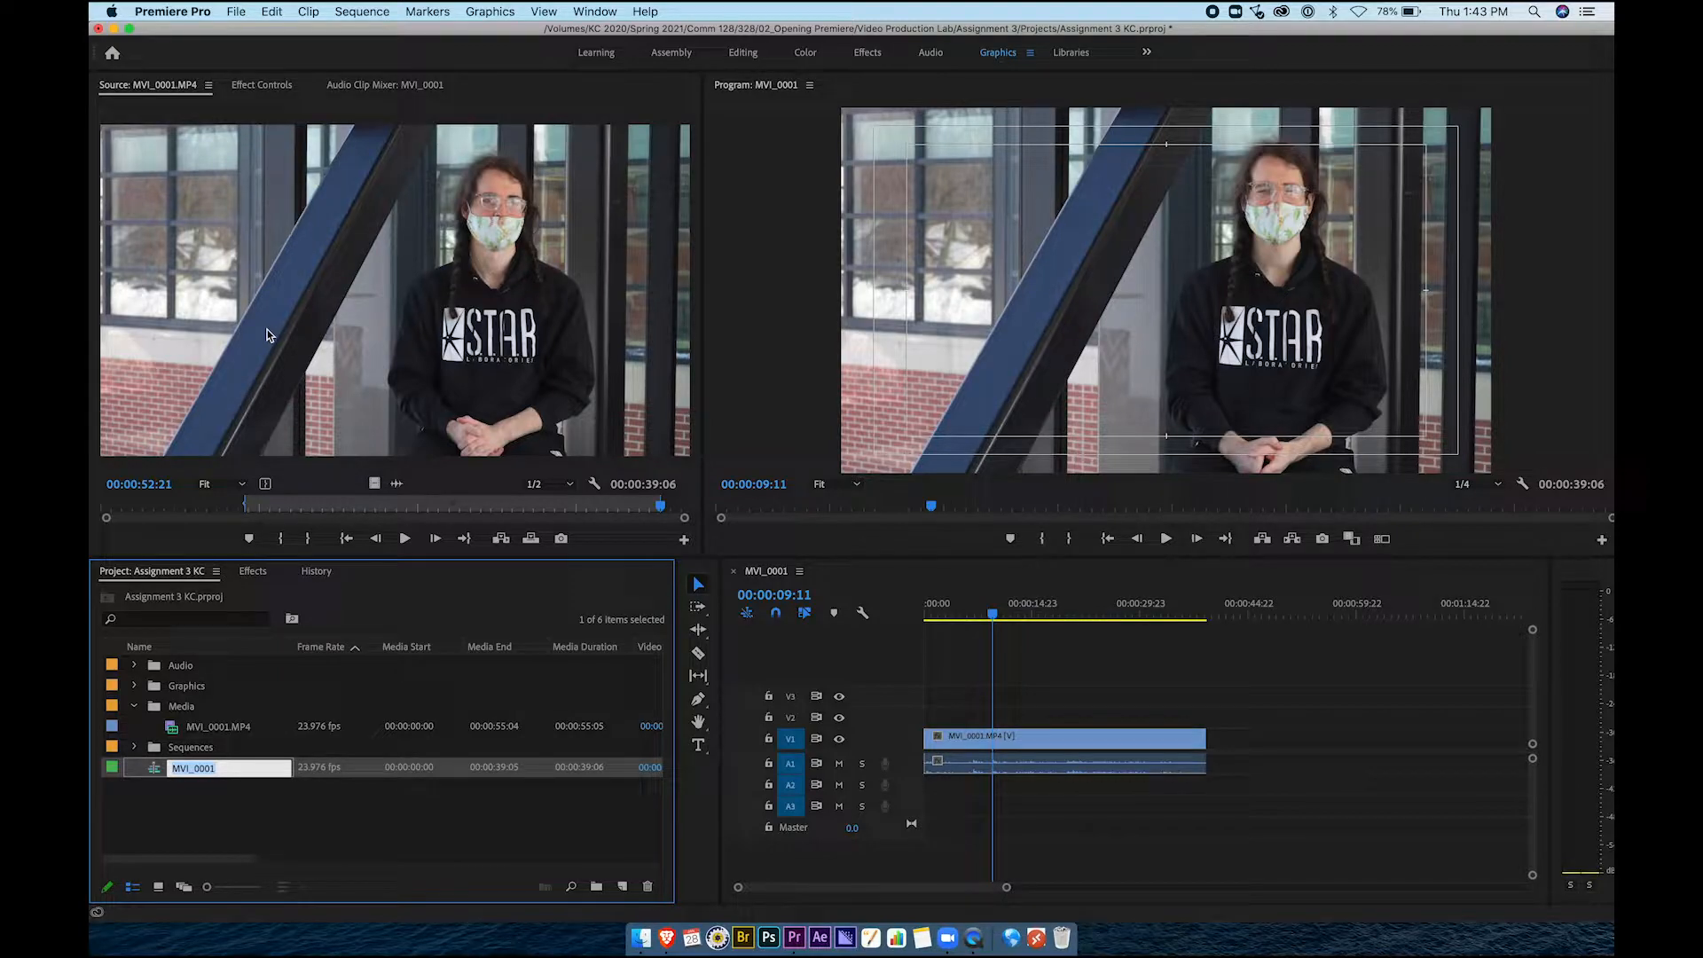
{"action": "type", "text": "Assignment 3 KC"}
{"action": "key", "text": "Return"}
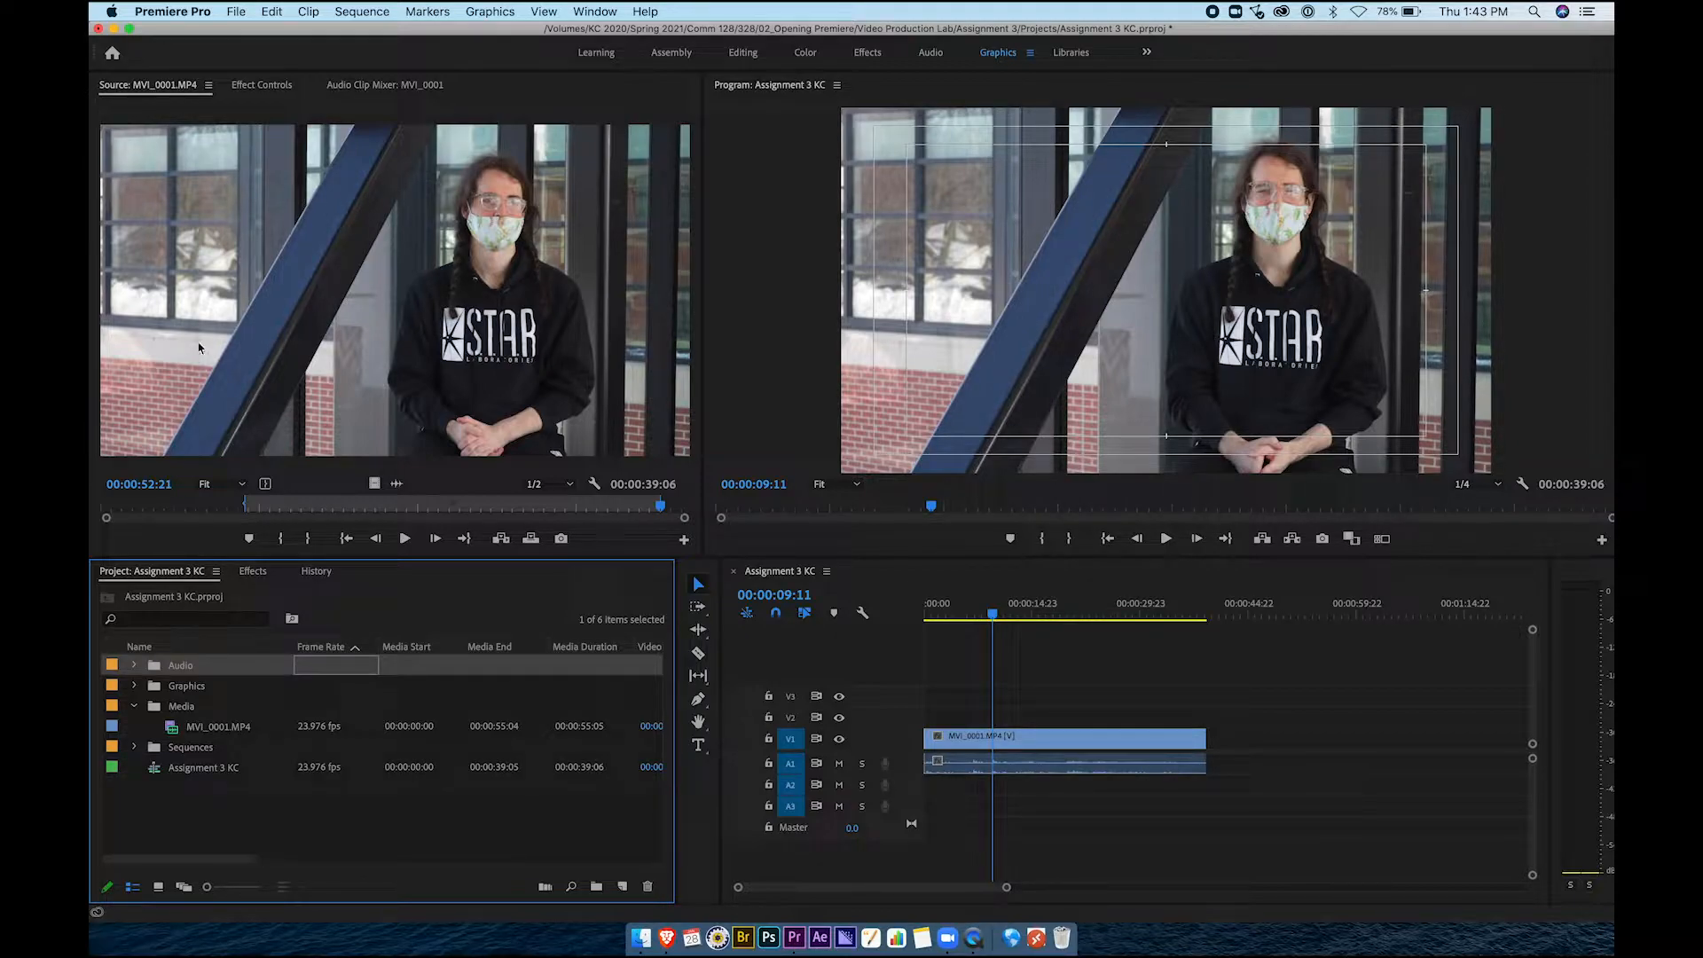
Move Assignment 3 KC into the Sequences bin and collapse the Media bin
{"action": "left_click", "coordinate": [191, 772]}
{"action": "left_click_drag", "start_coordinate": [155, 773], "coordinate": [154, 754]}
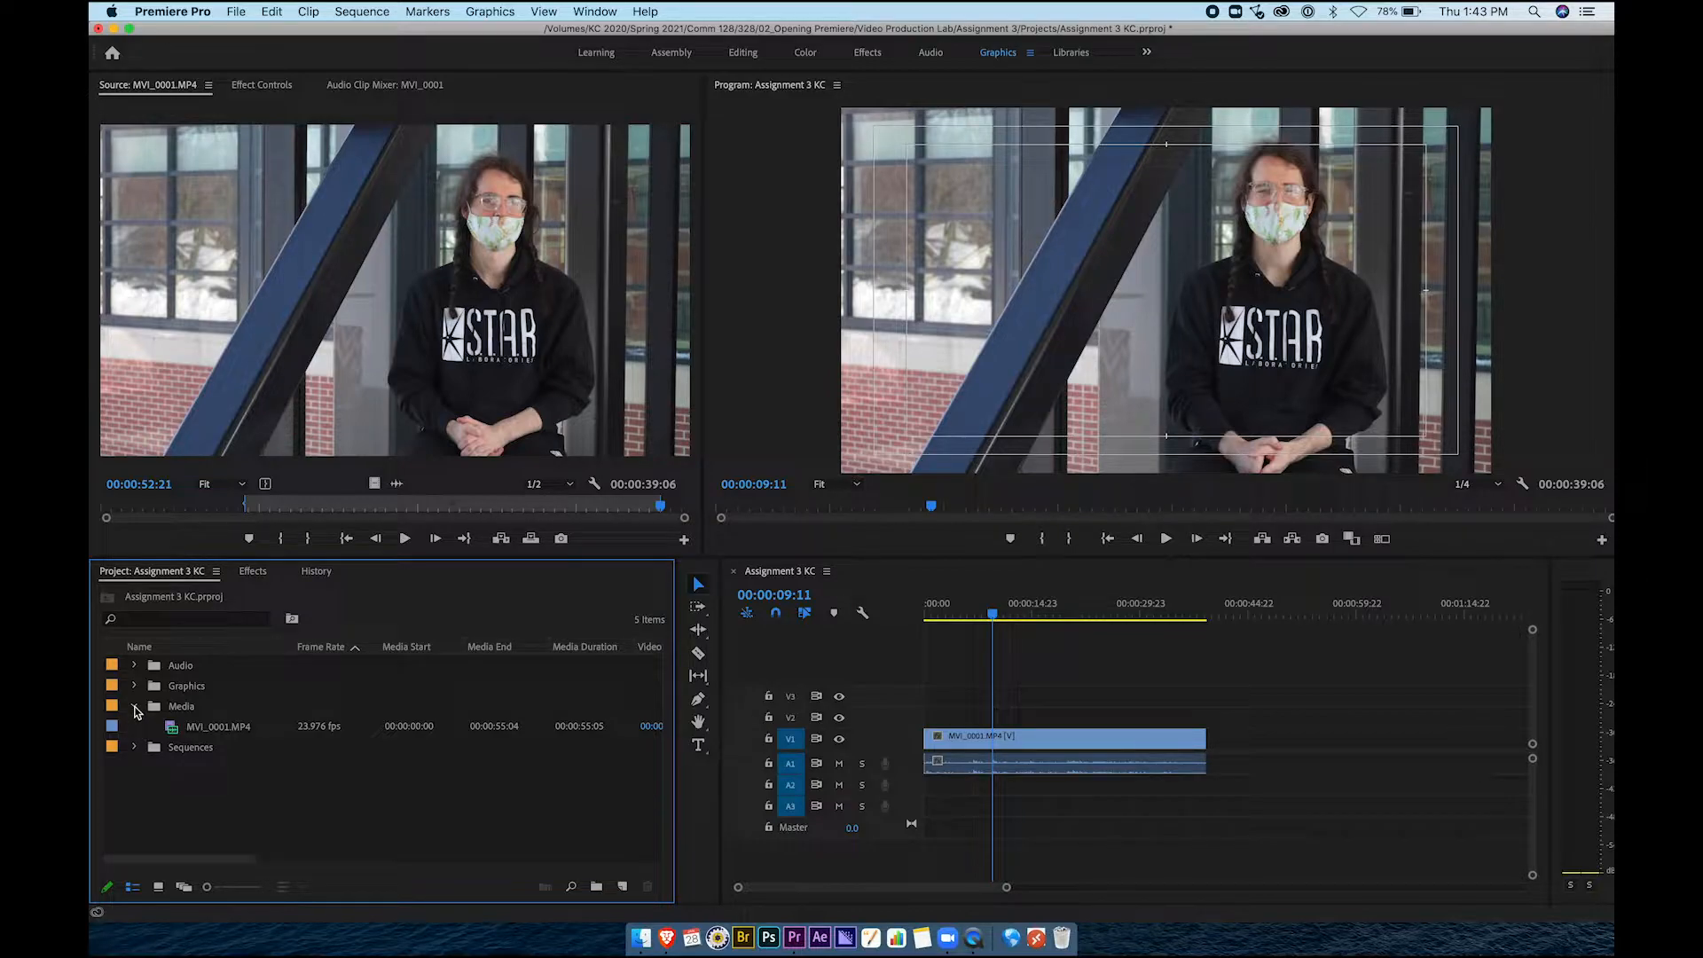
{"action": "left_click", "coordinate": [135, 708]}
{"action": "left_click", "coordinate": [806, 609]}
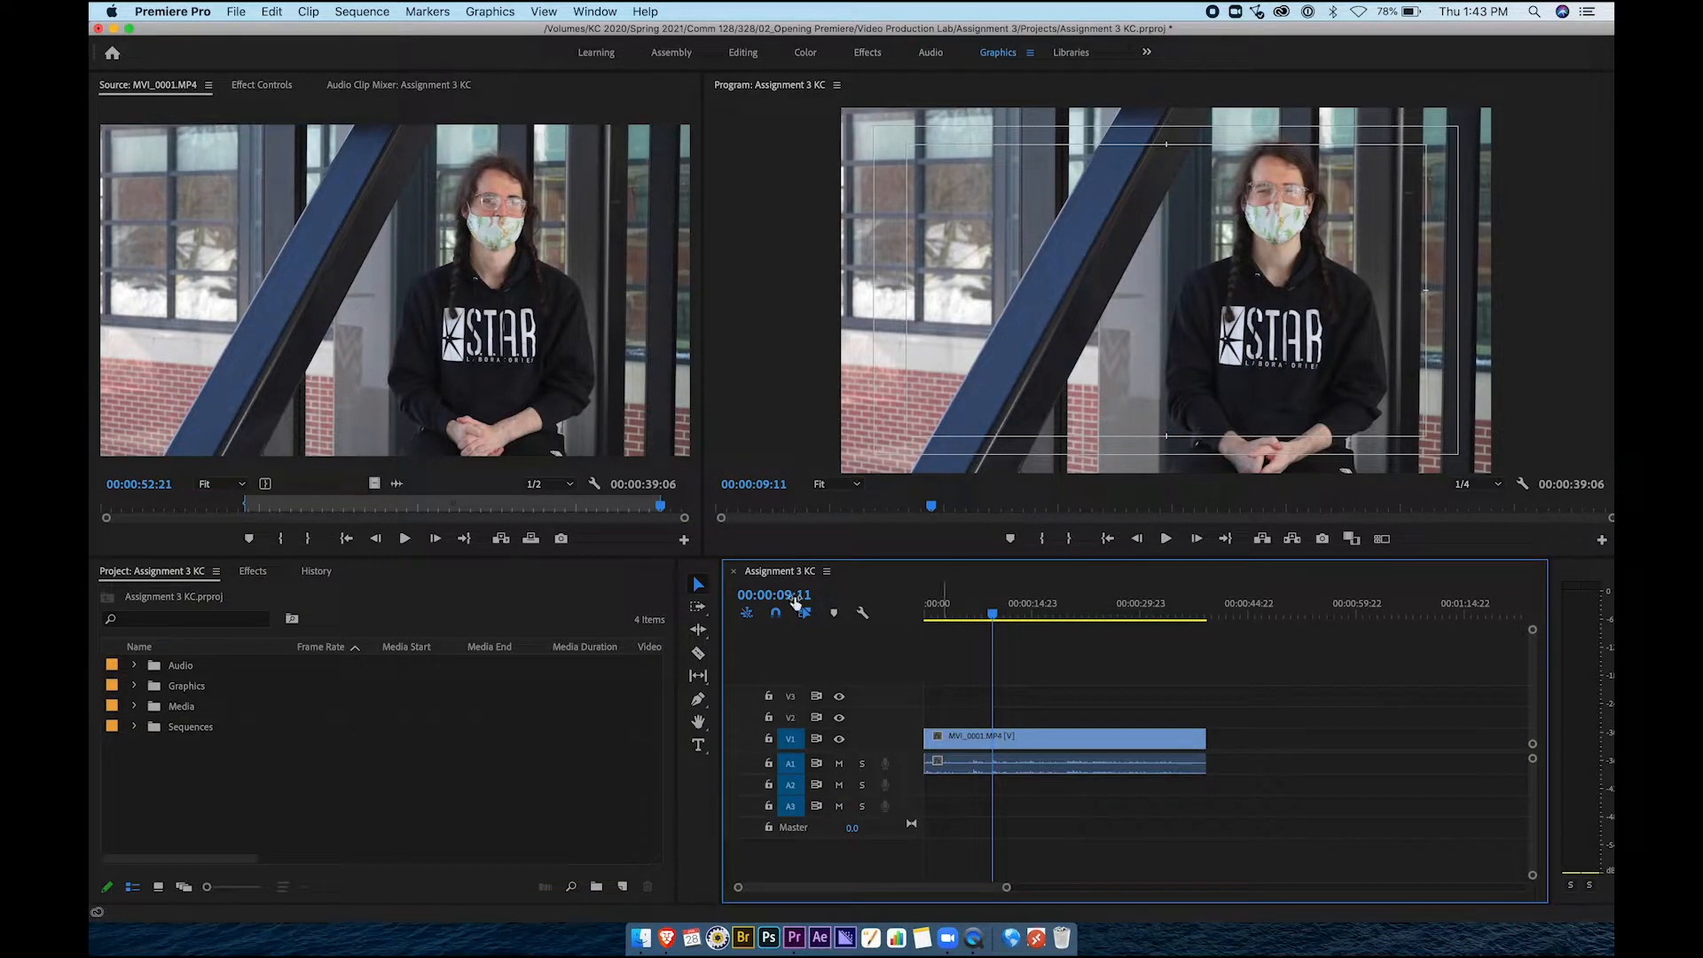
Reopen Assignment 3 KC from the Sequences bin and play it from 00:00:06:23
{"action": "left_click", "coordinate": [733, 572]}
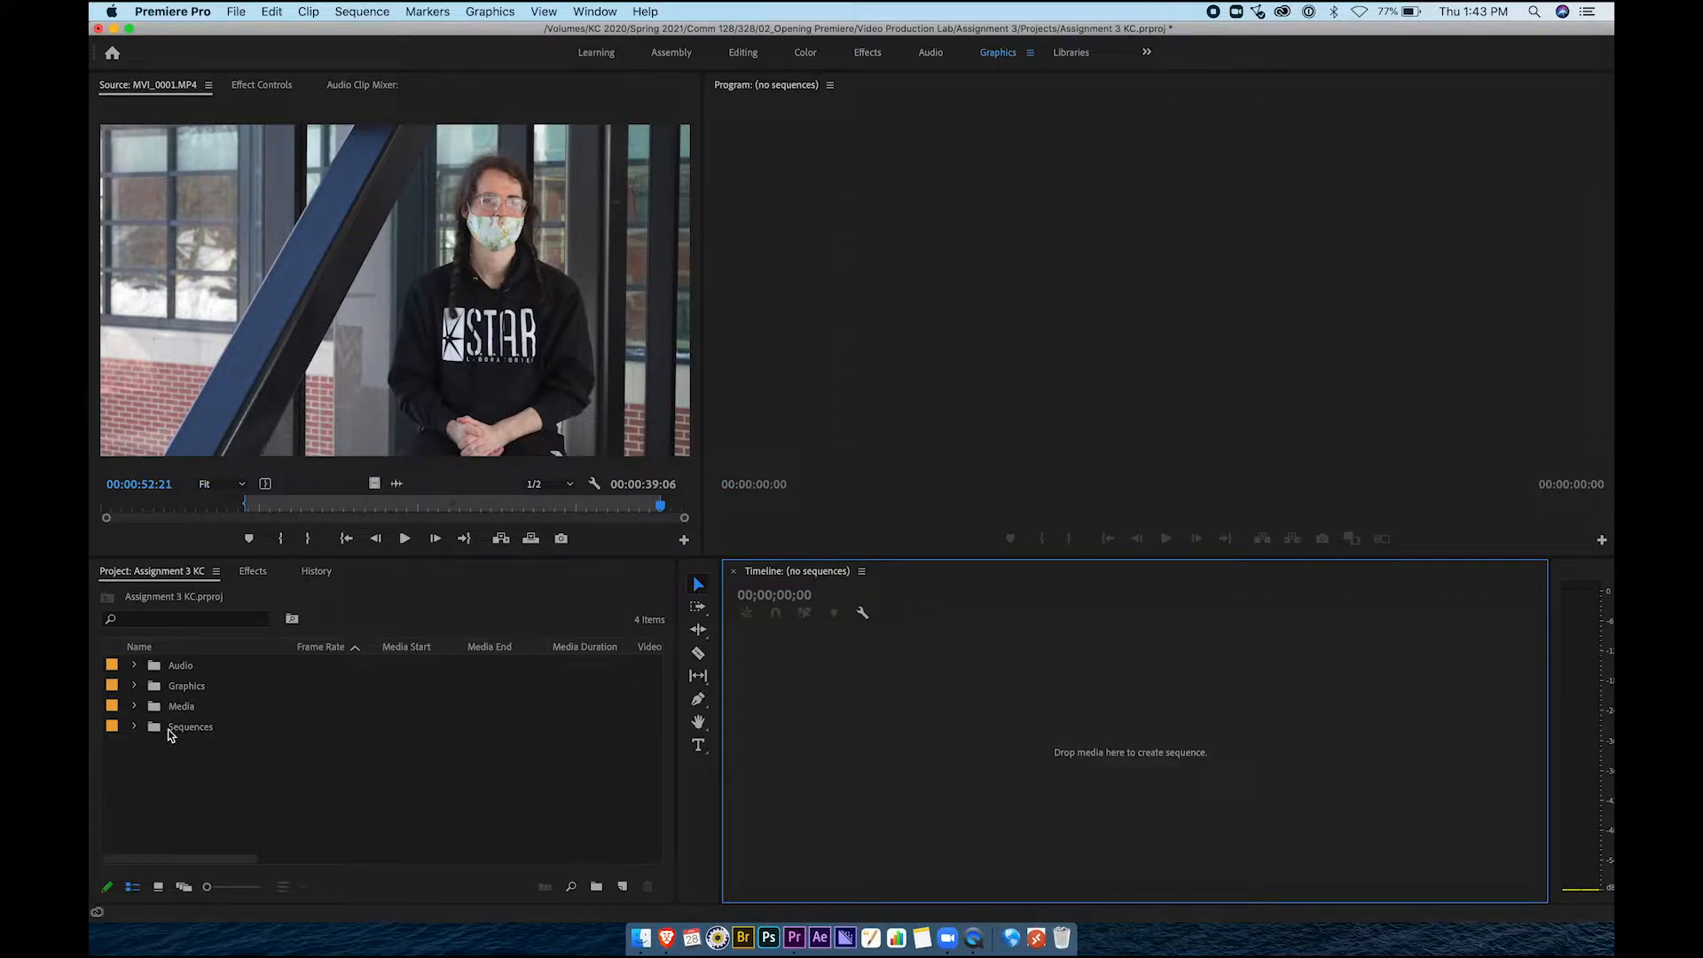
{"action": "left_click", "coordinate": [134, 727]}
{"action": "left_click", "coordinate": [172, 750]}
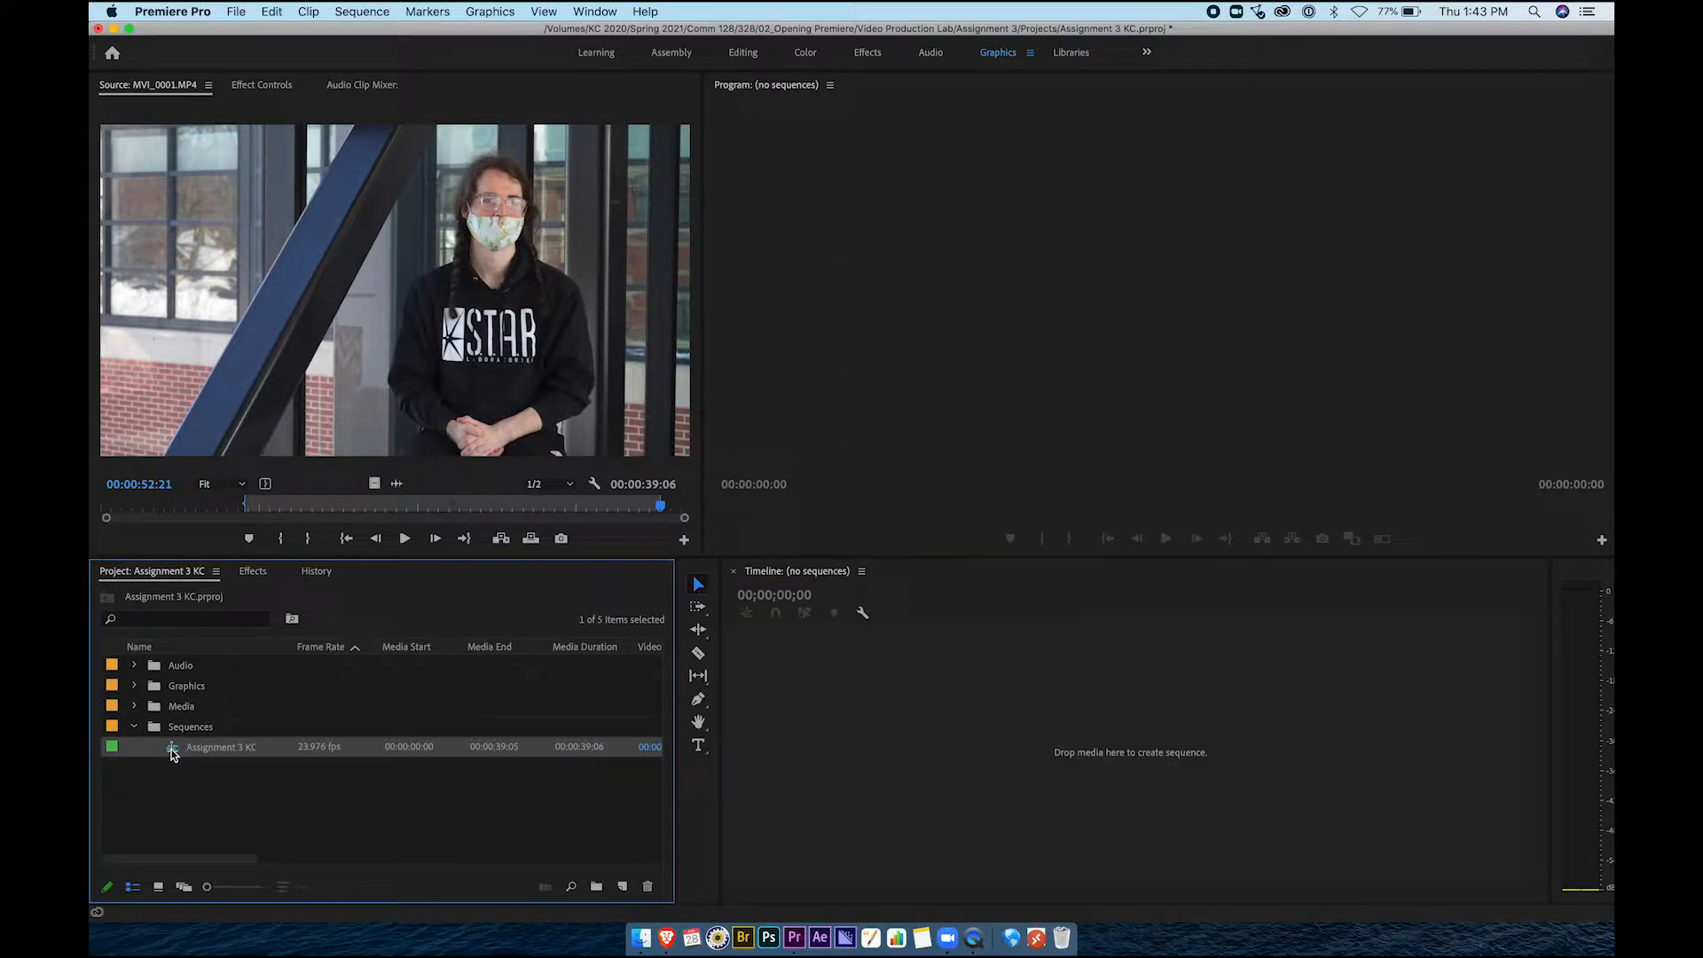
{"action": "double_click", "coordinate": [172, 751]}
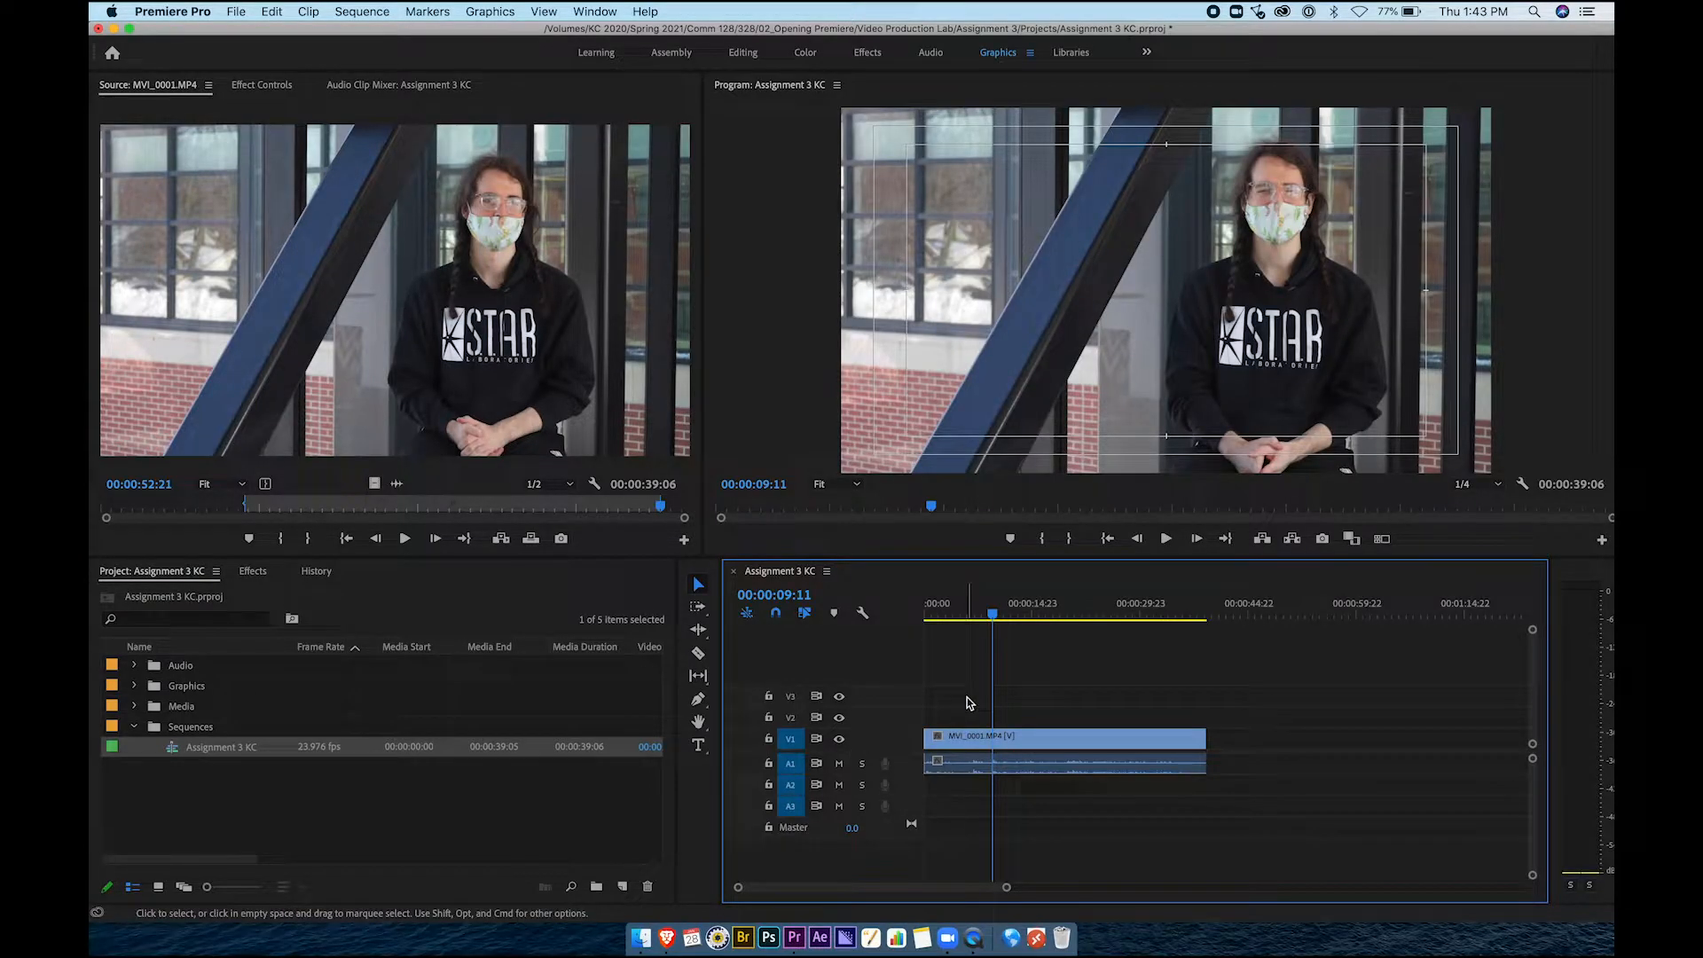
{"action": "left_click_drag", "start_coordinate": [993, 614], "coordinate": [974, 616]}
{"action": "key", "text": "space"}
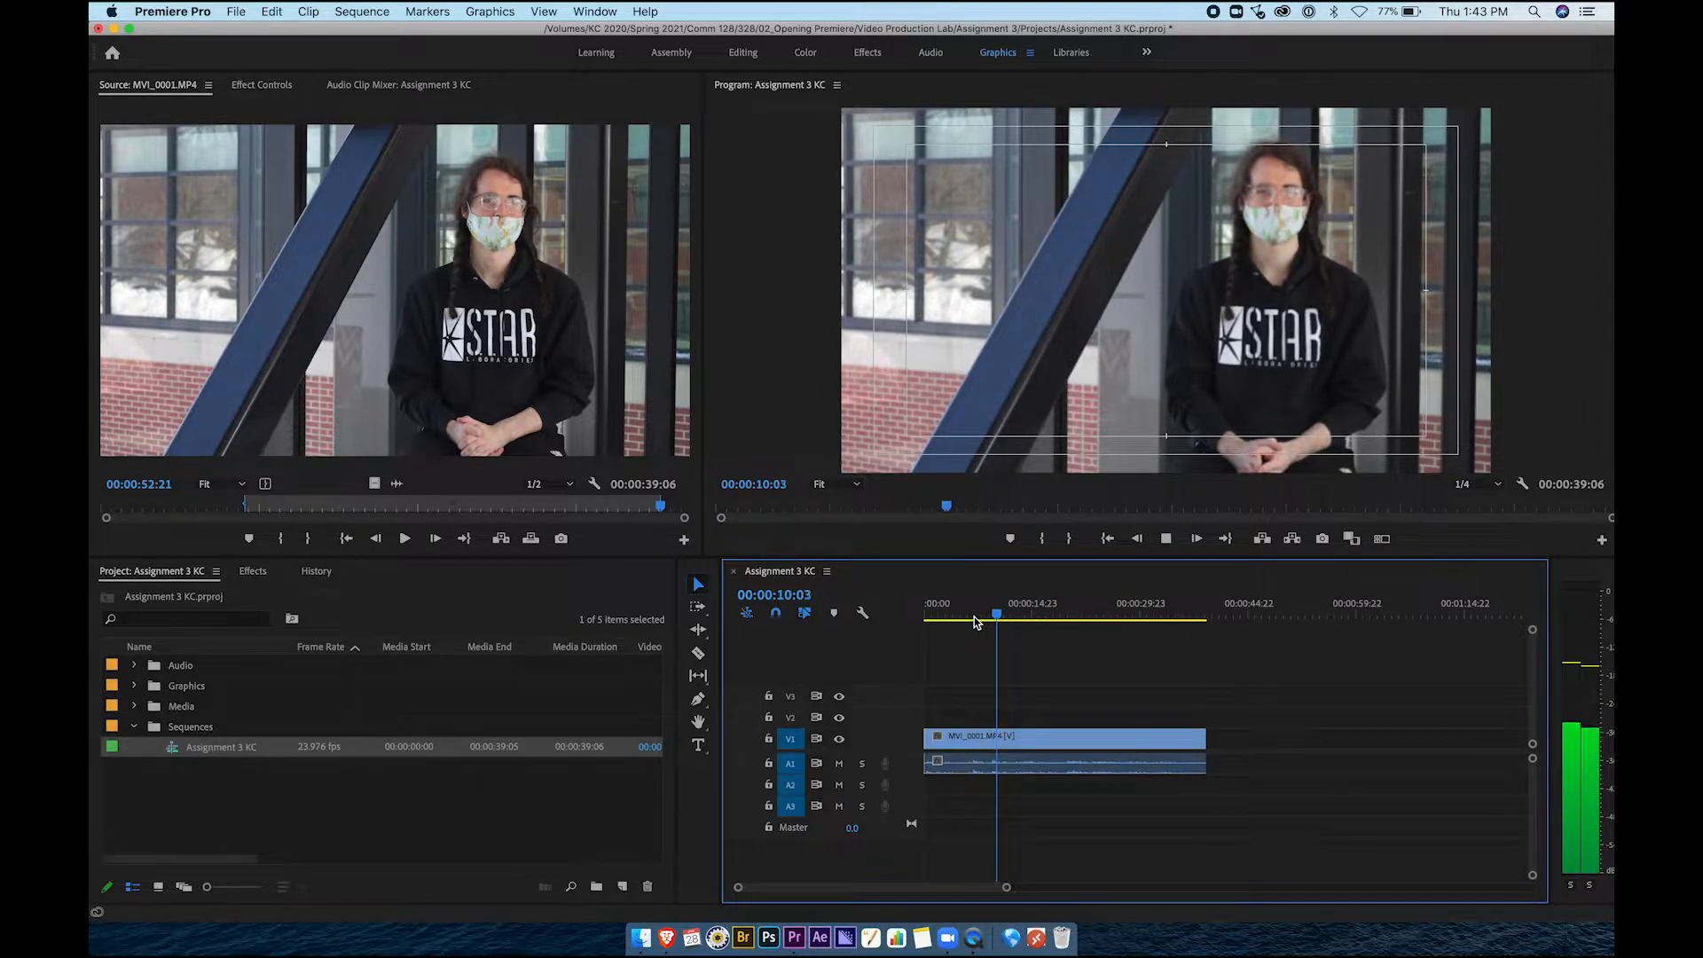
{"action": "key", "text": "space"}
Select the interview clip in the timeline and expand the Audio bin to show its WAV files
{"action": "left_click", "coordinate": [1079, 769]}
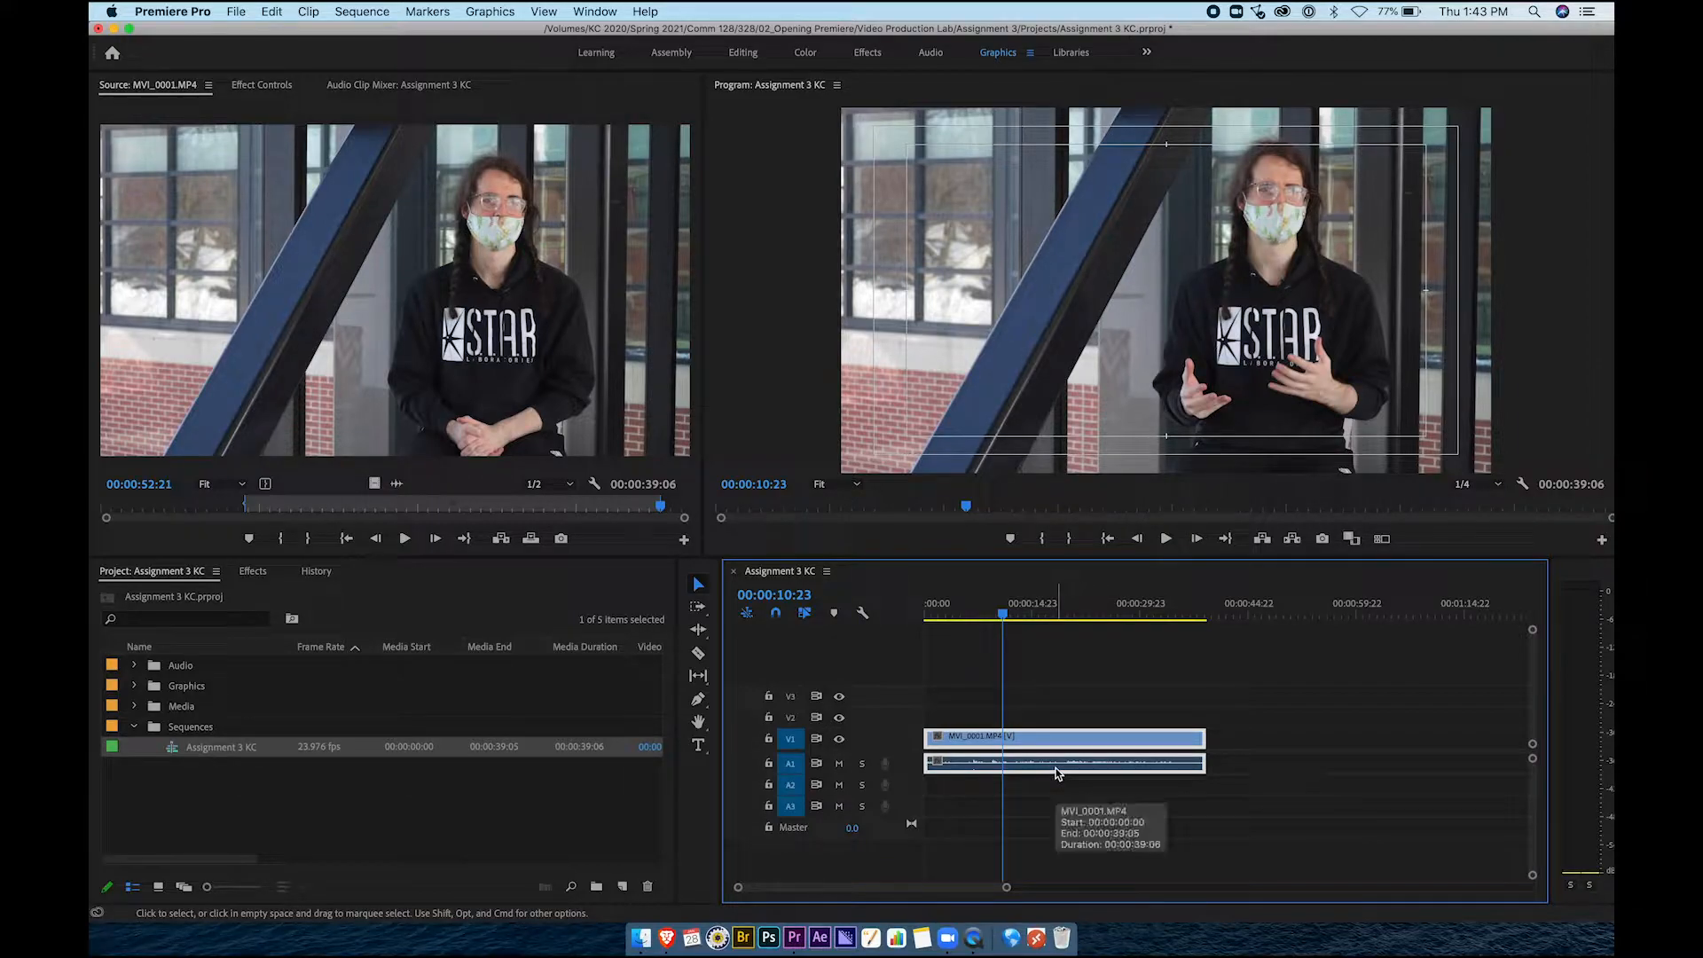
{"action": "left_click", "coordinate": [1058, 690]}
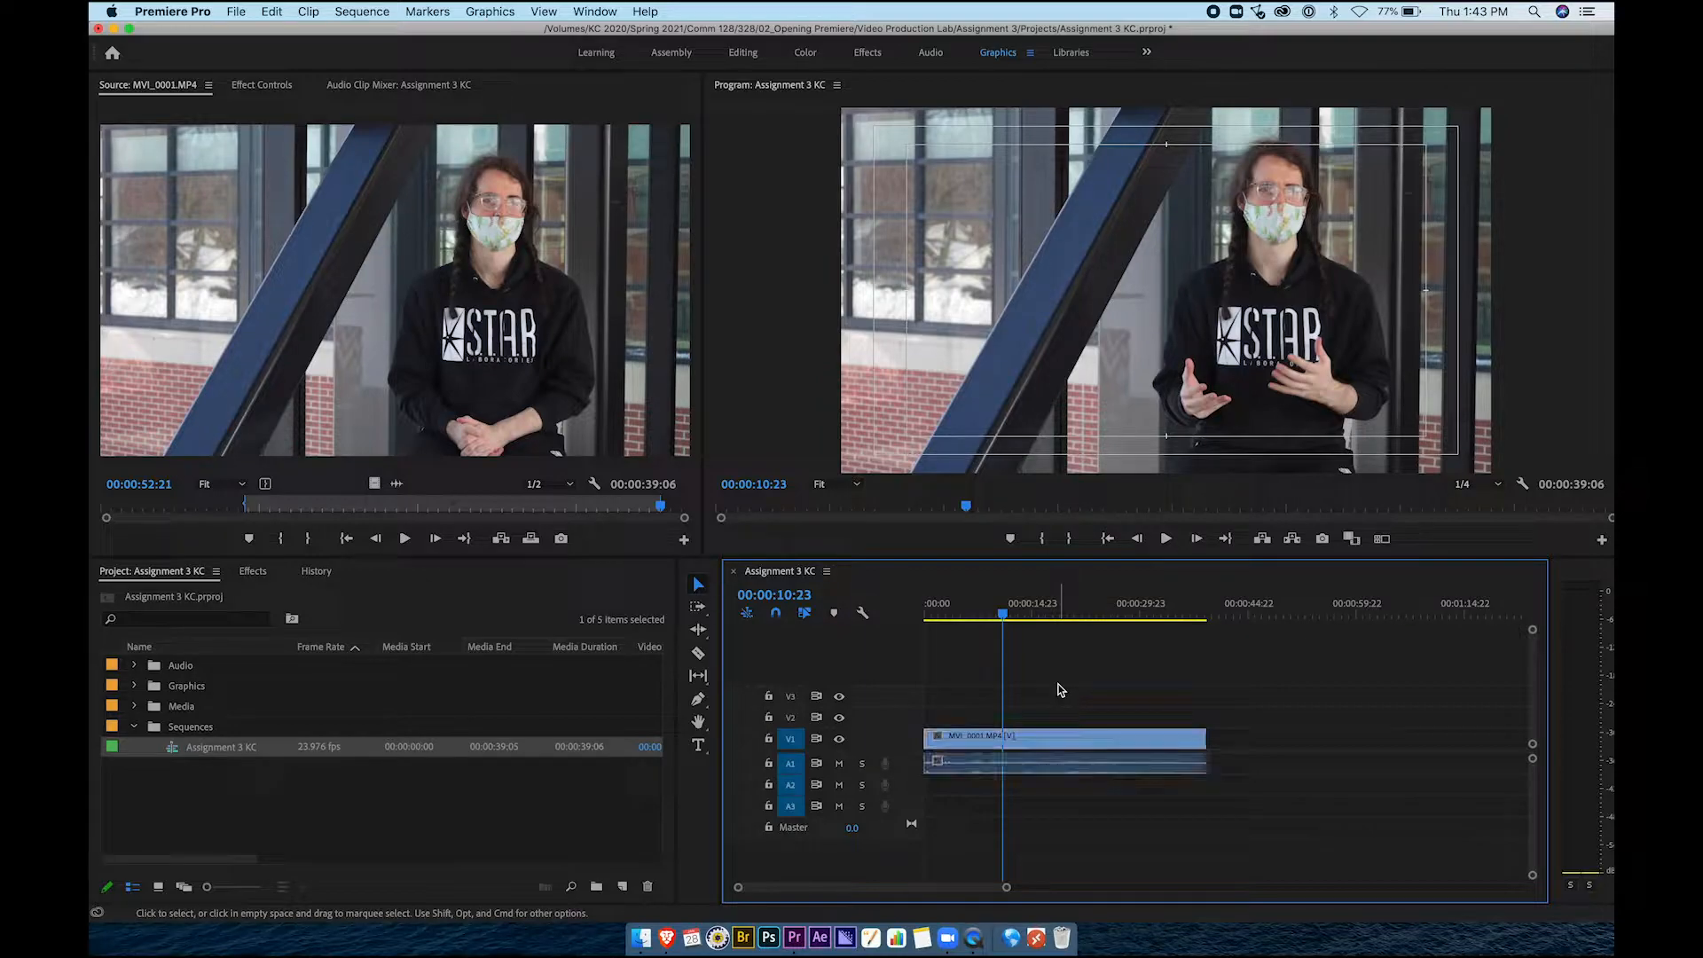
{"action": "left_click", "coordinate": [1032, 740]}
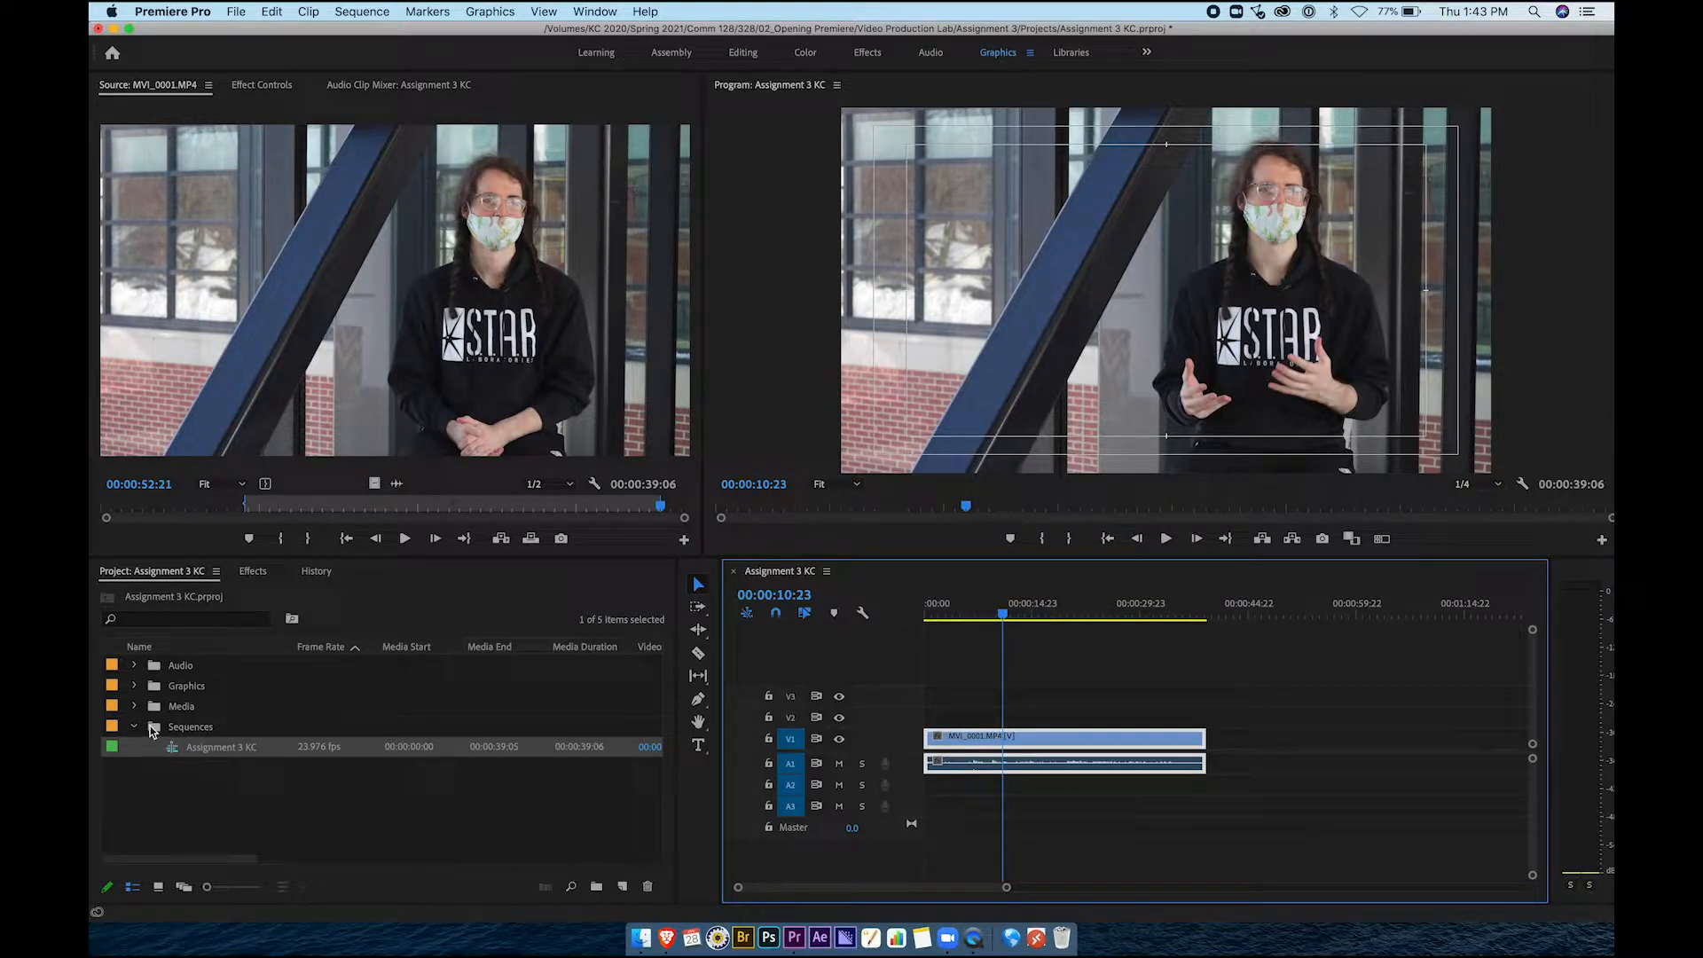
{"action": "left_click", "coordinate": [135, 728]}
{"action": "left_click", "coordinate": [135, 666]}
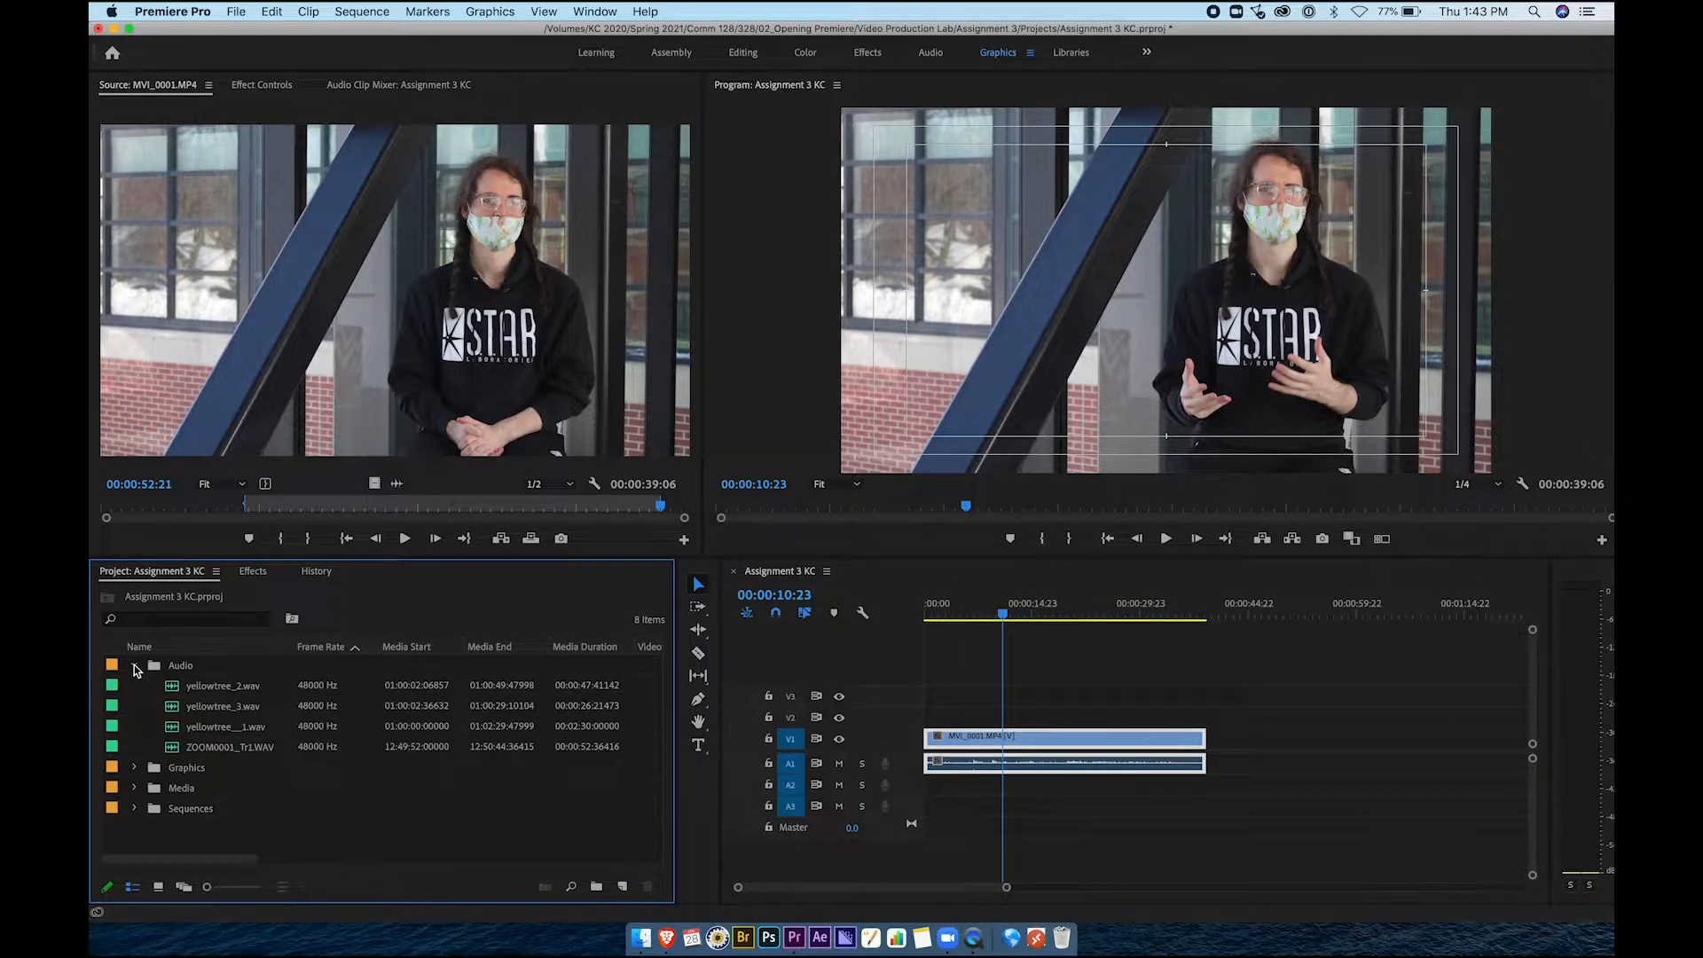
{"action": "left_click", "coordinate": [219, 753]}
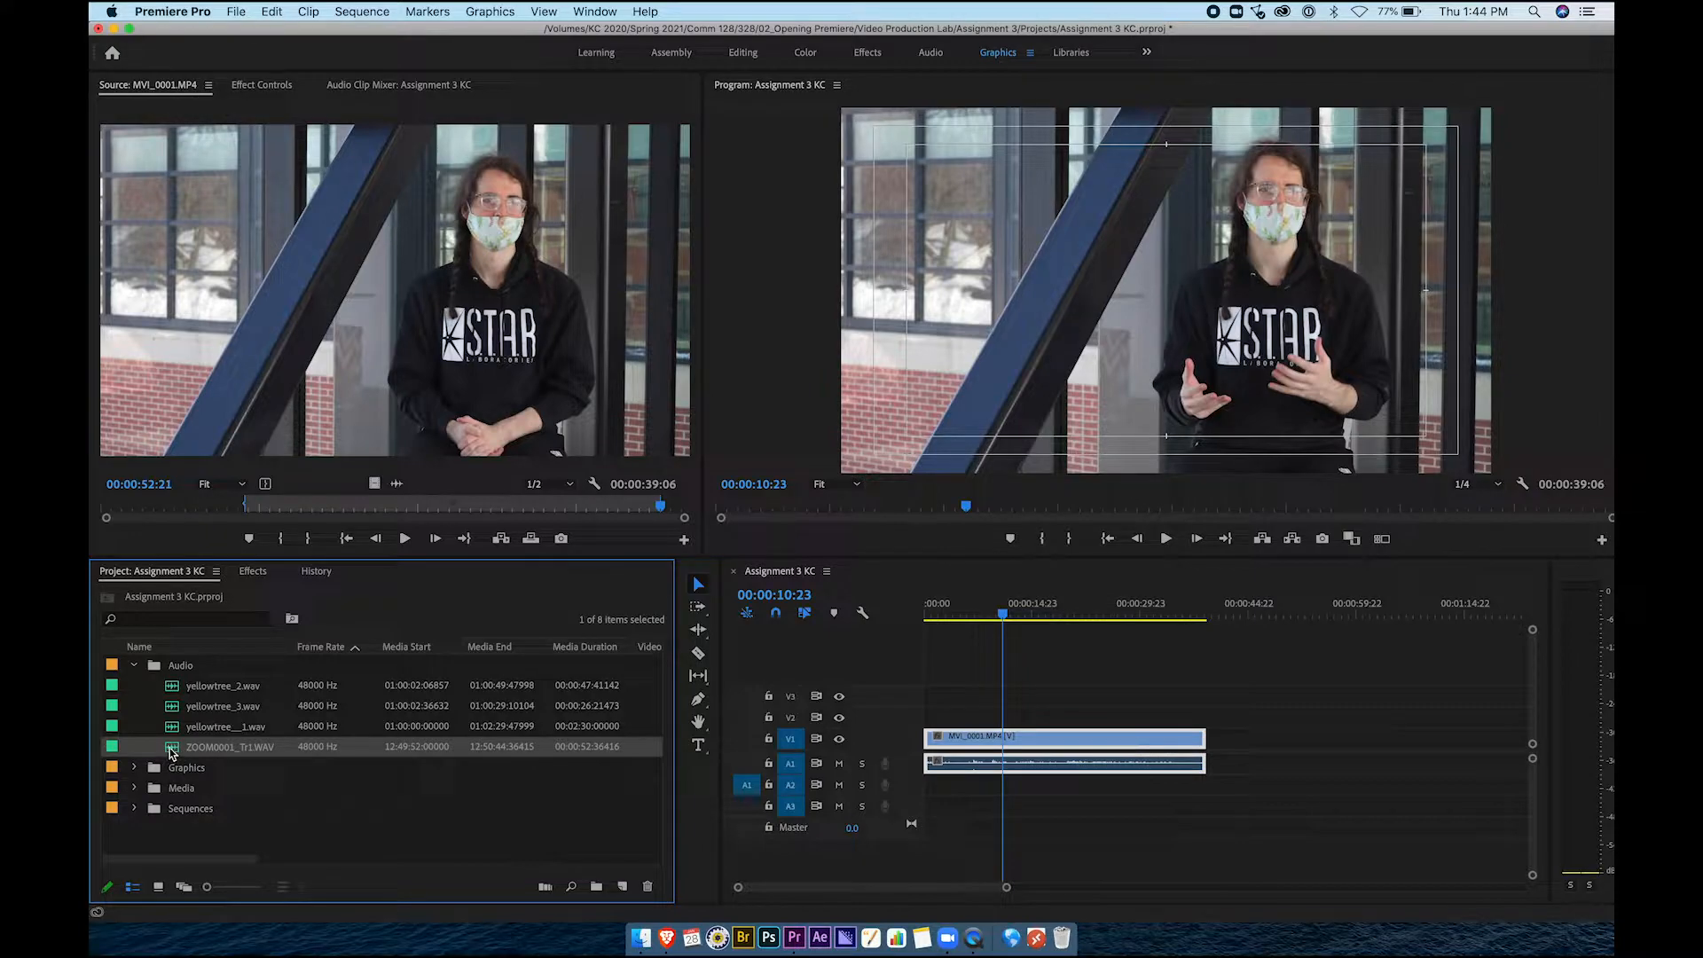
{"action": "left_click_drag", "start_coordinate": [173, 753], "coordinate": [927, 790]}
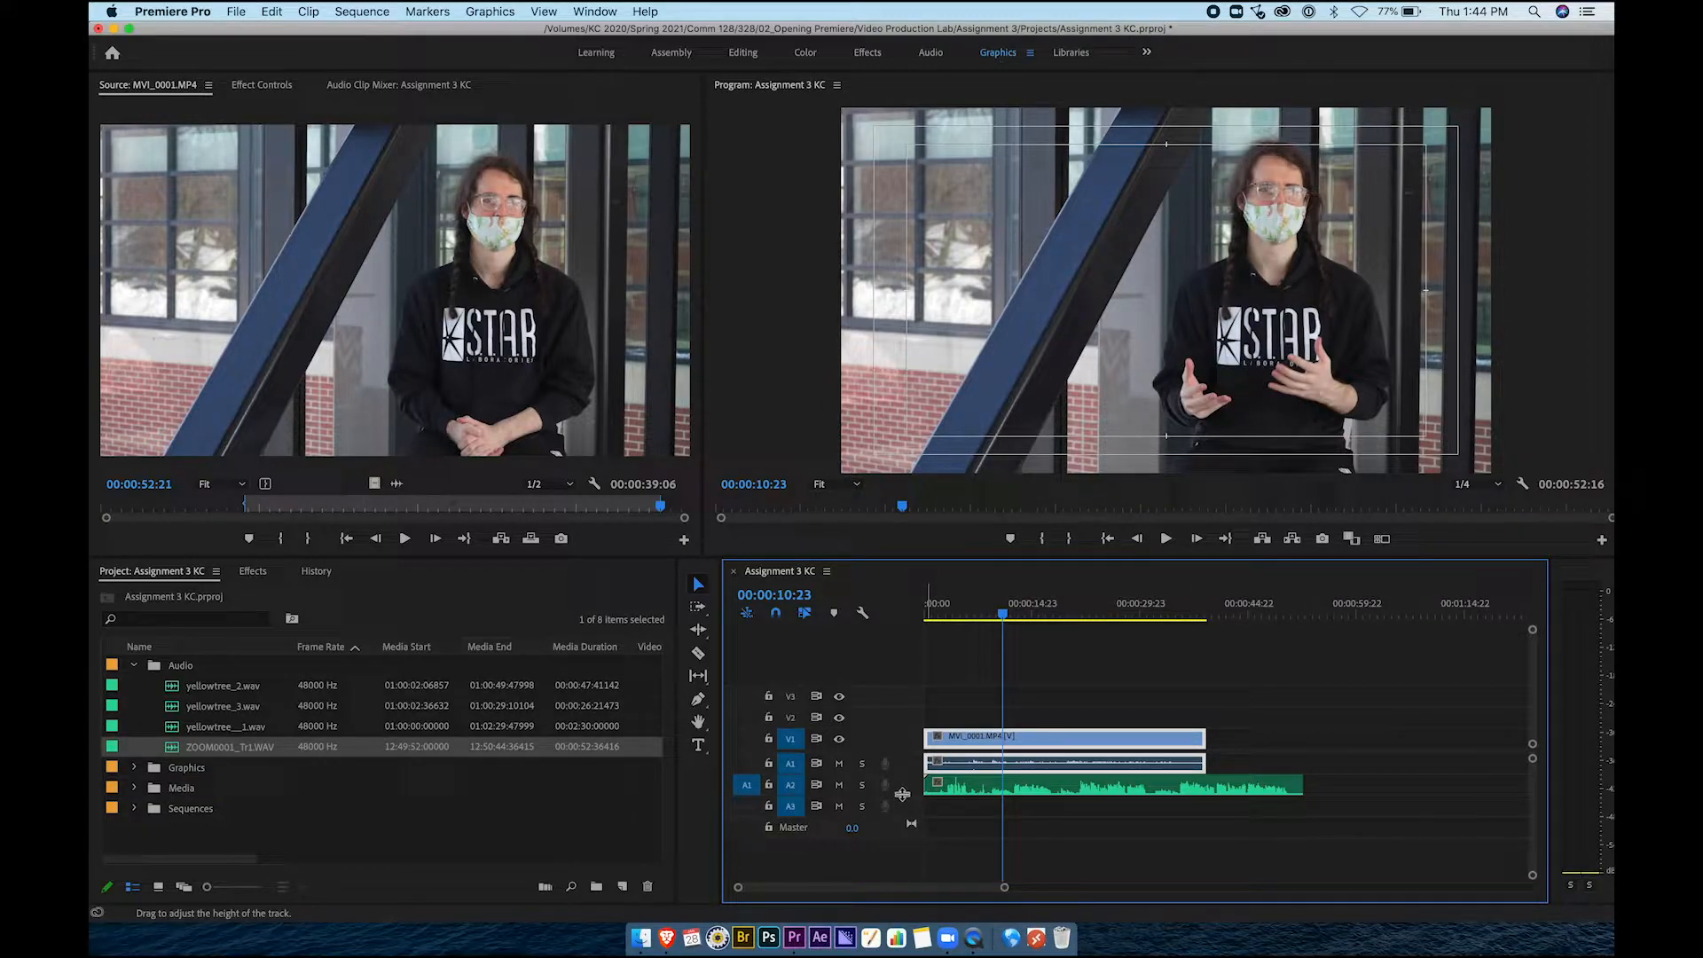
{"action": "left_click_drag", "start_coordinate": [900, 795], "coordinate": [897, 837]}
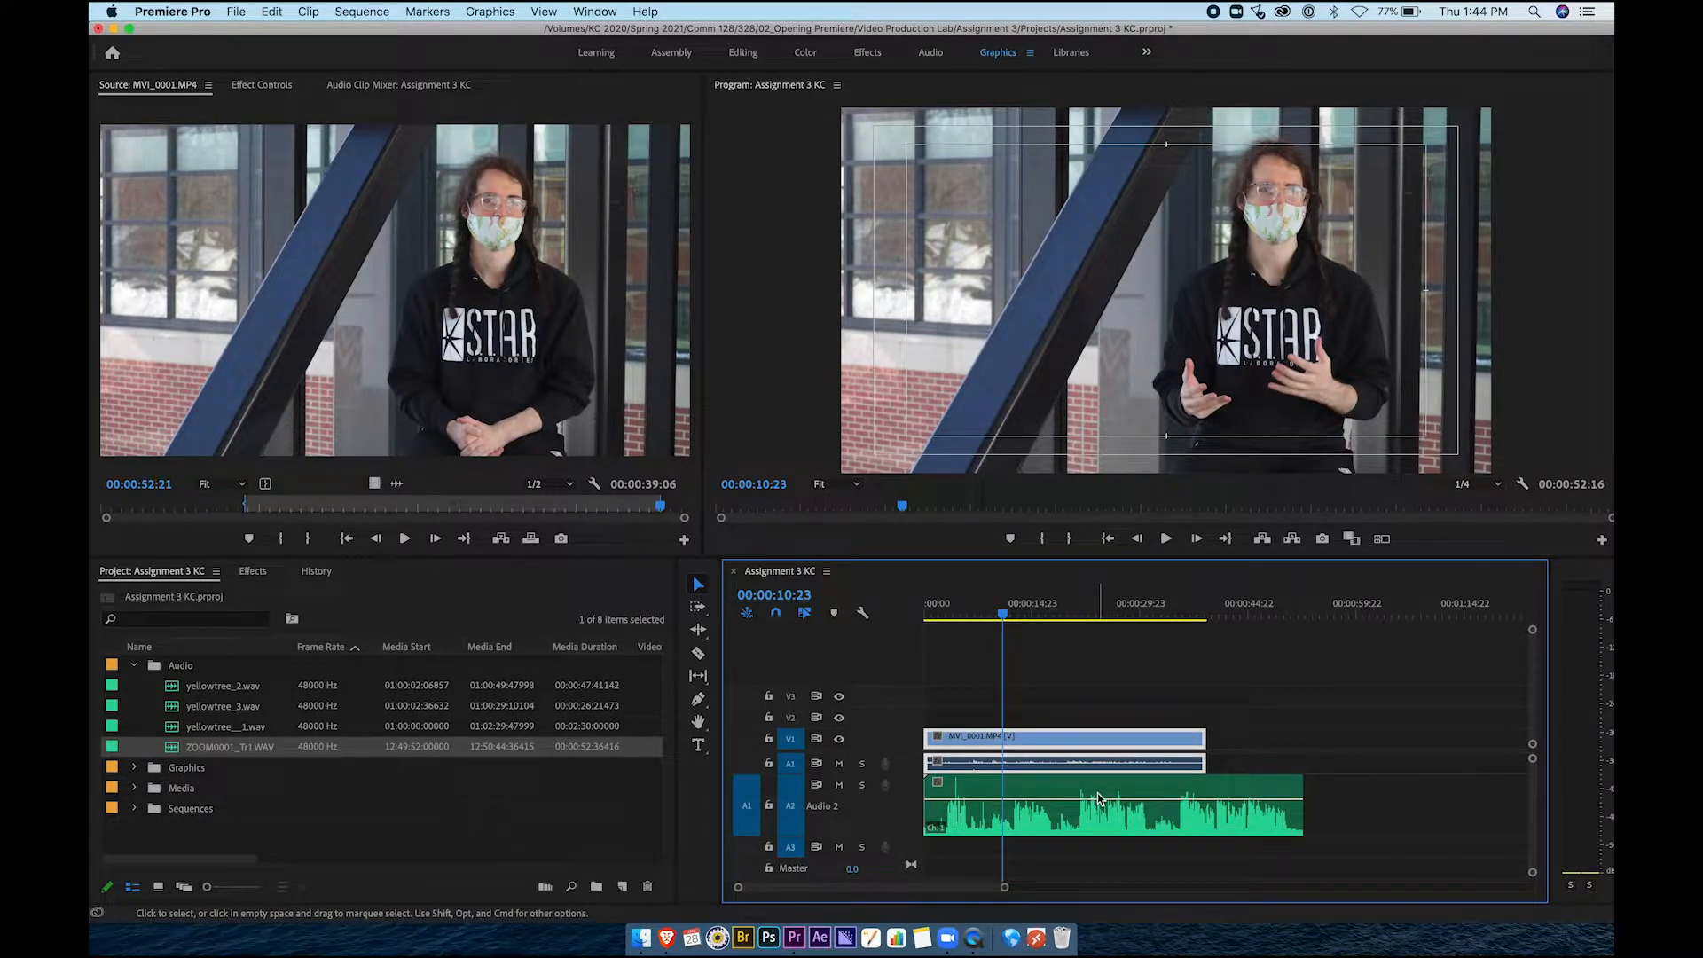
{"action": "left_click", "coordinate": [1268, 723]}
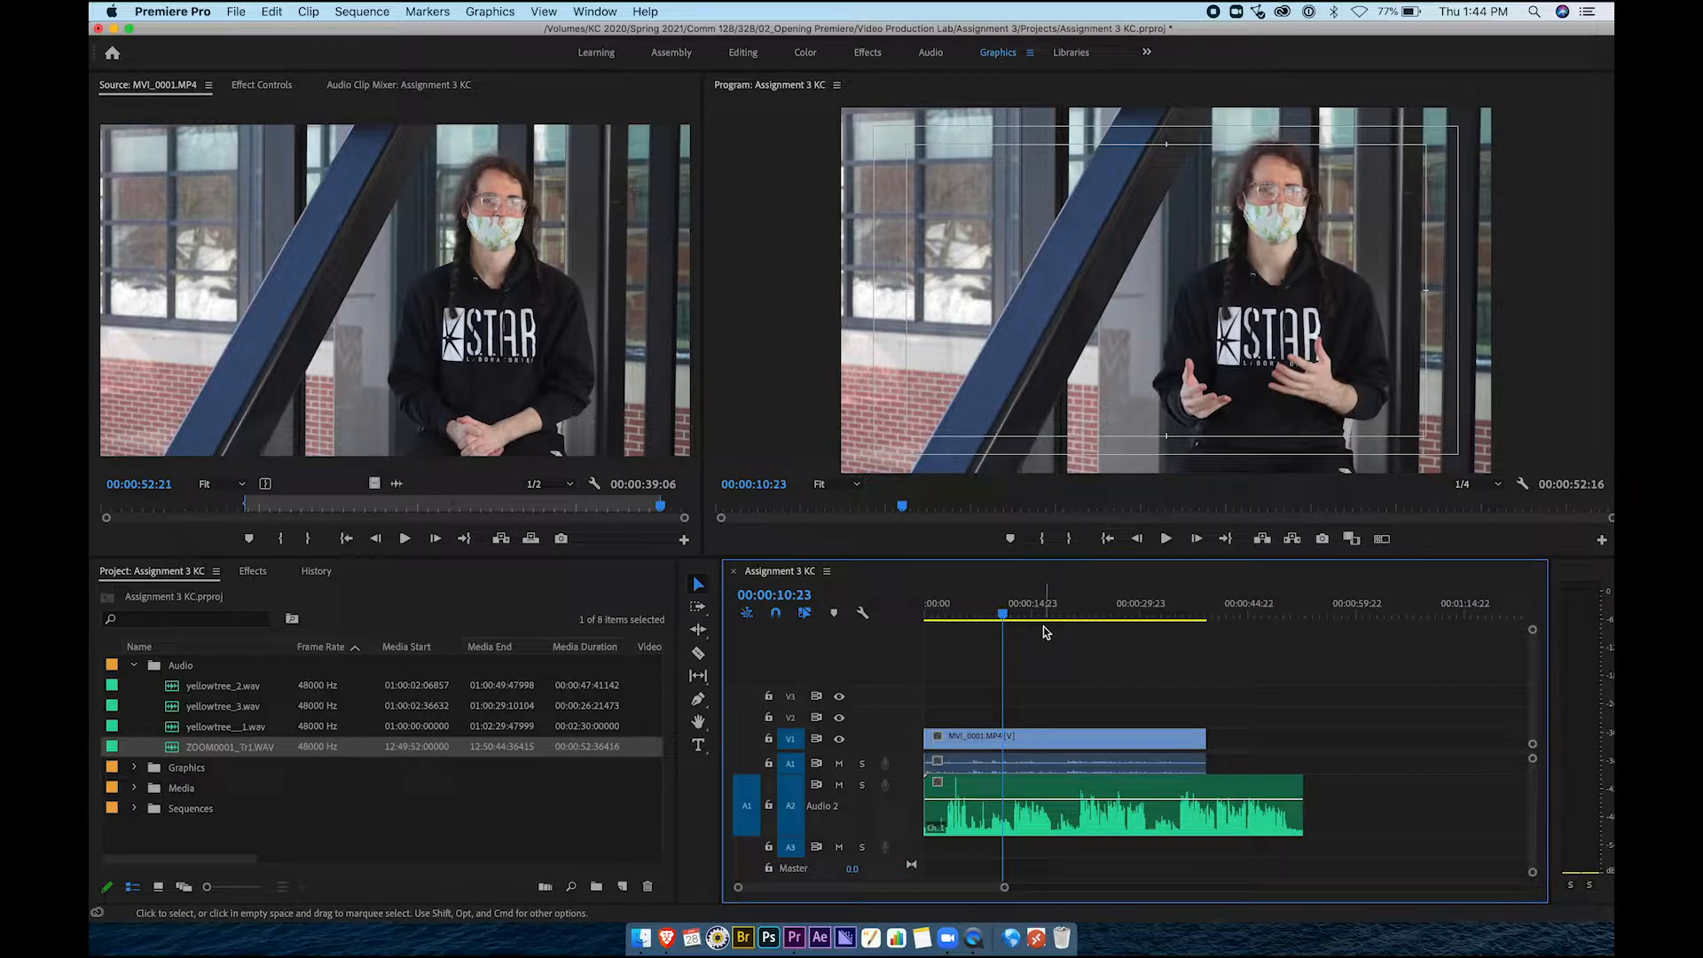
{"action": "left_click", "coordinate": [1012, 613]}
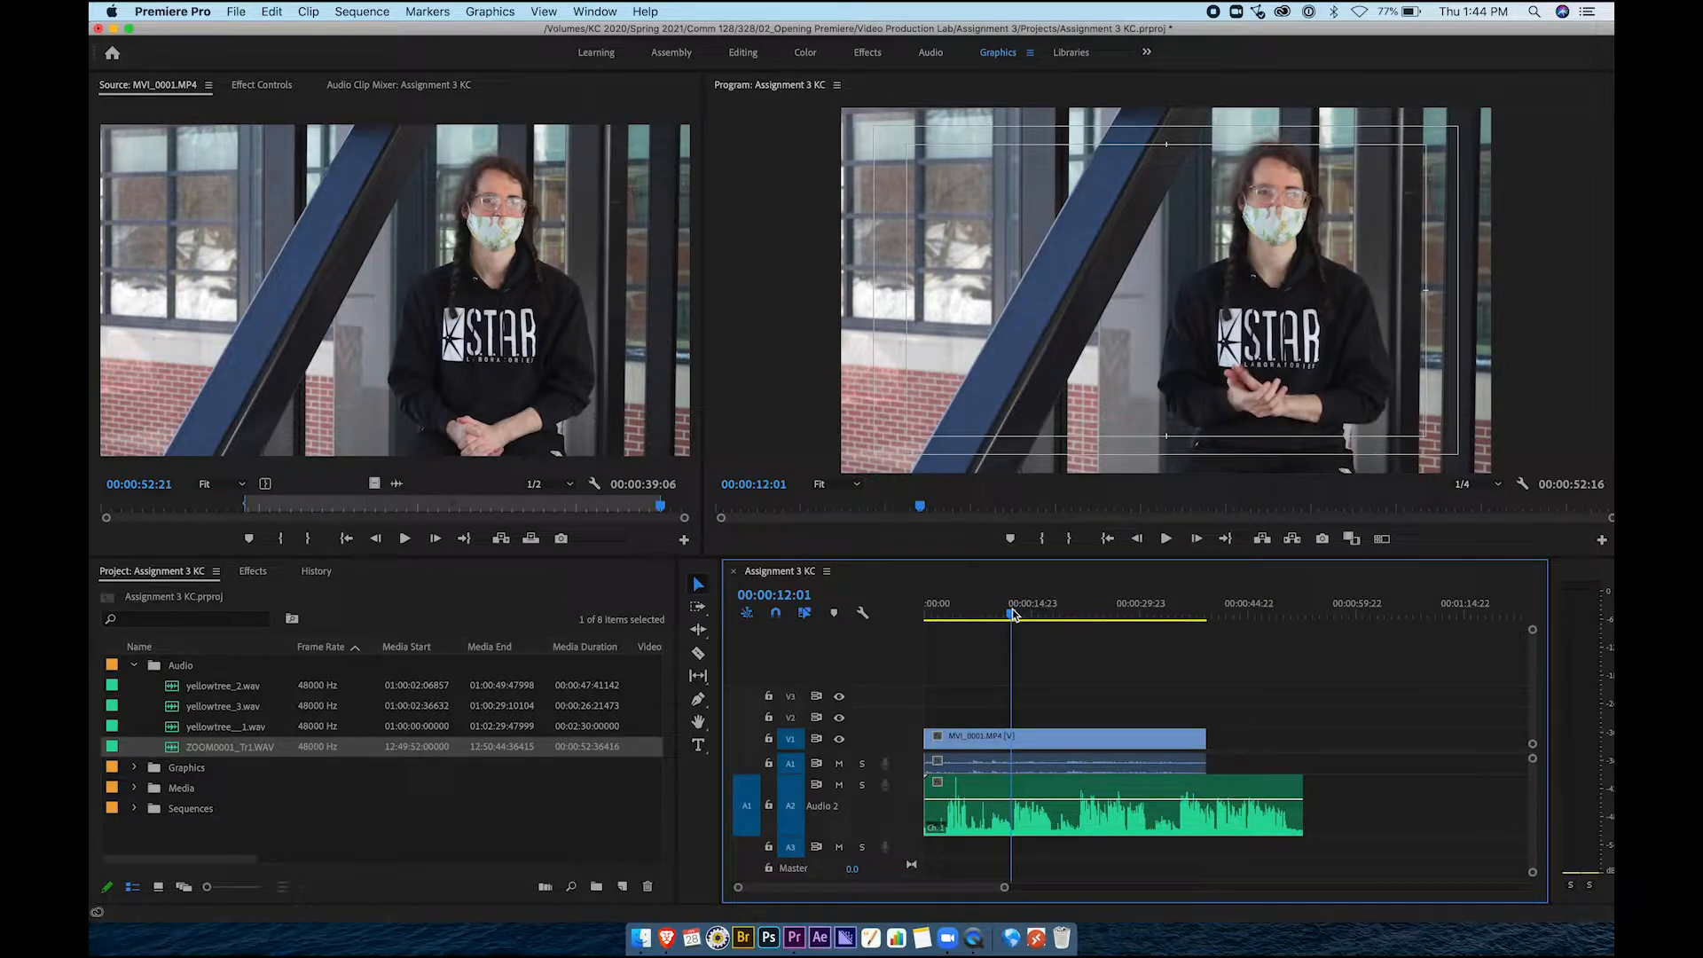
{"action": "key", "text": "space"}
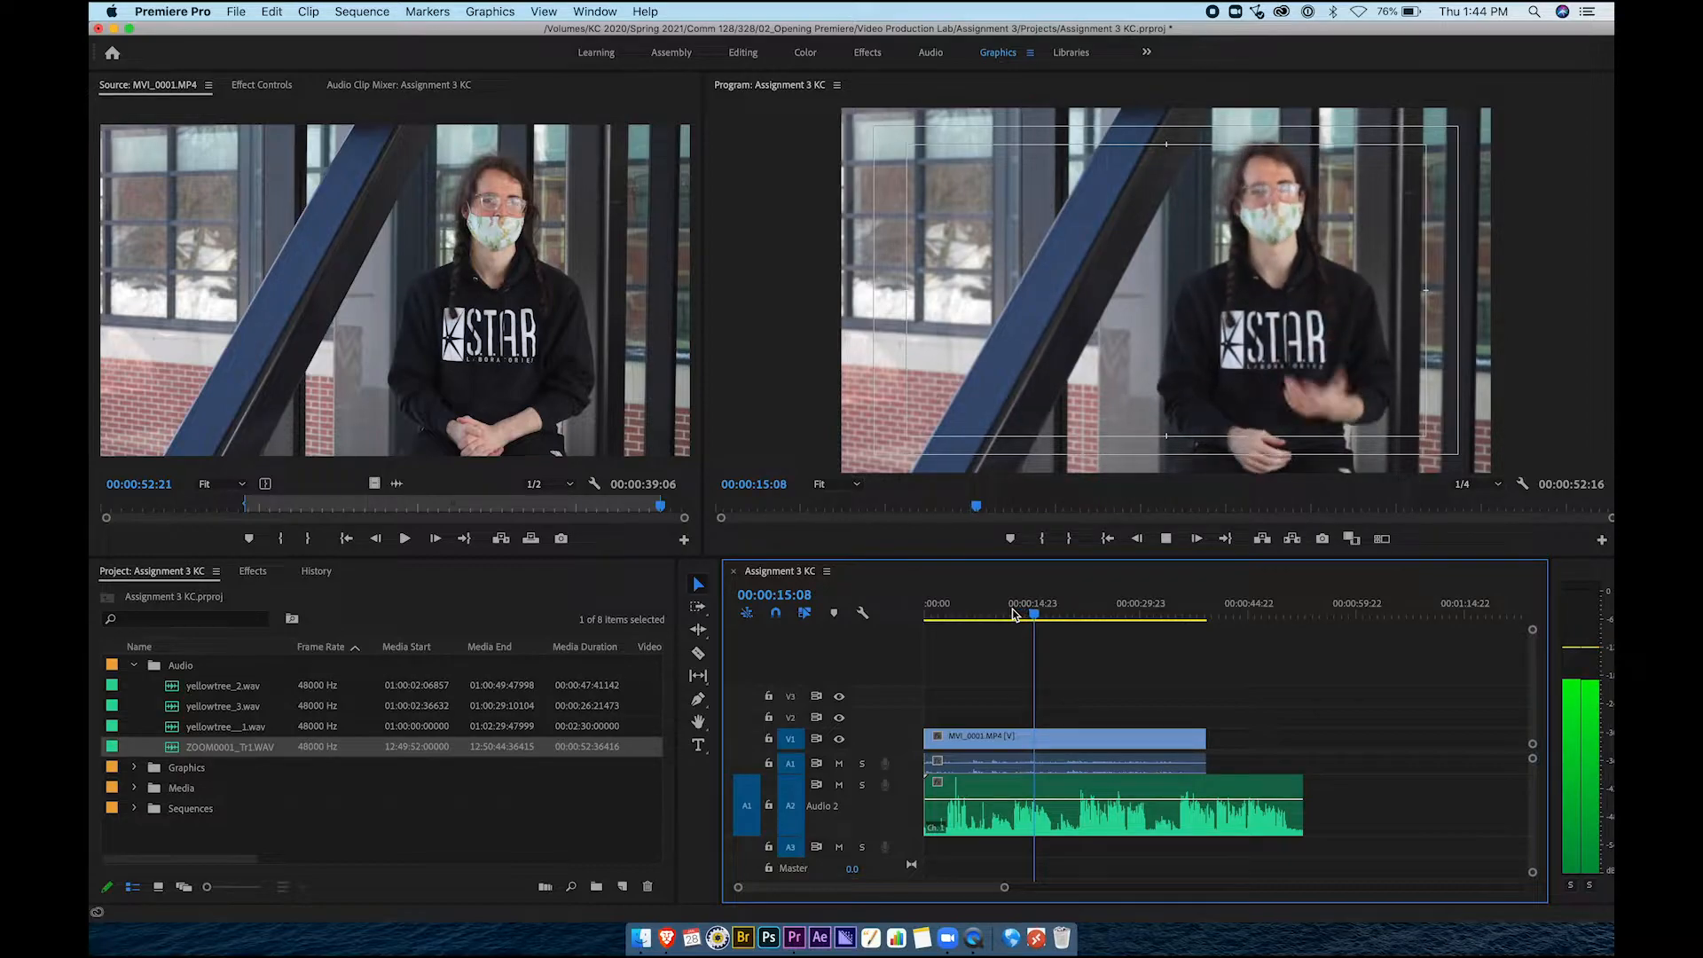
{"action": "key", "text": "space"}
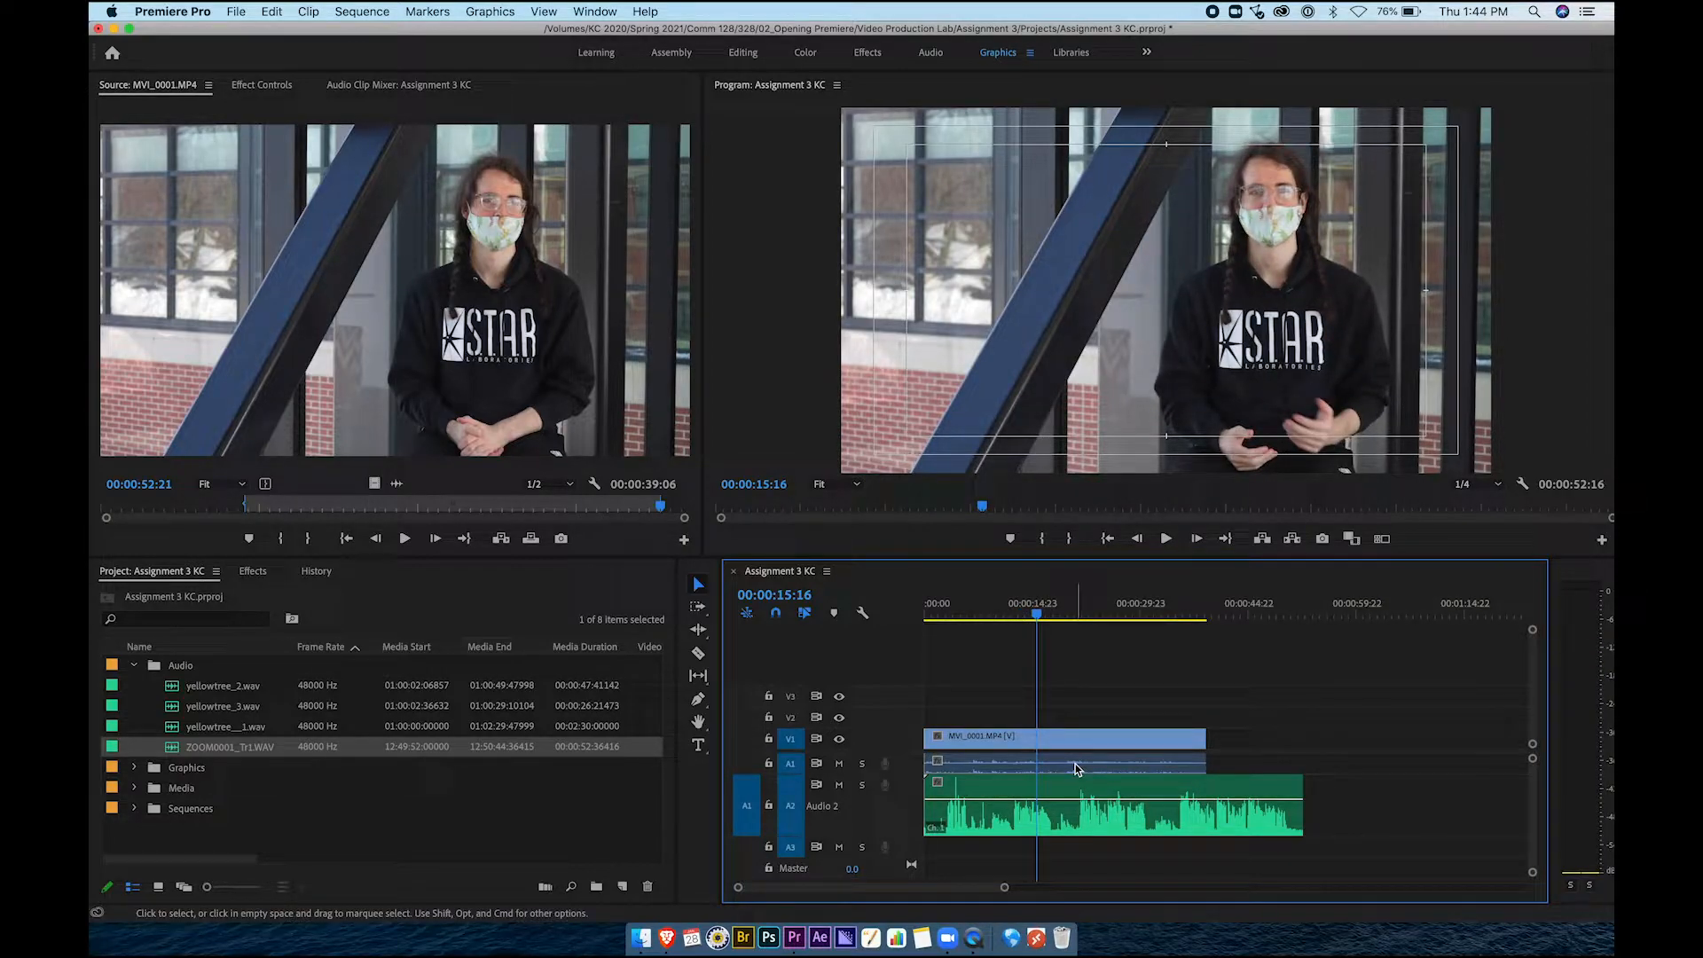
{"action": "left_click", "coordinate": [1056, 817]}
{"action": "left_click", "coordinate": [1062, 768]}
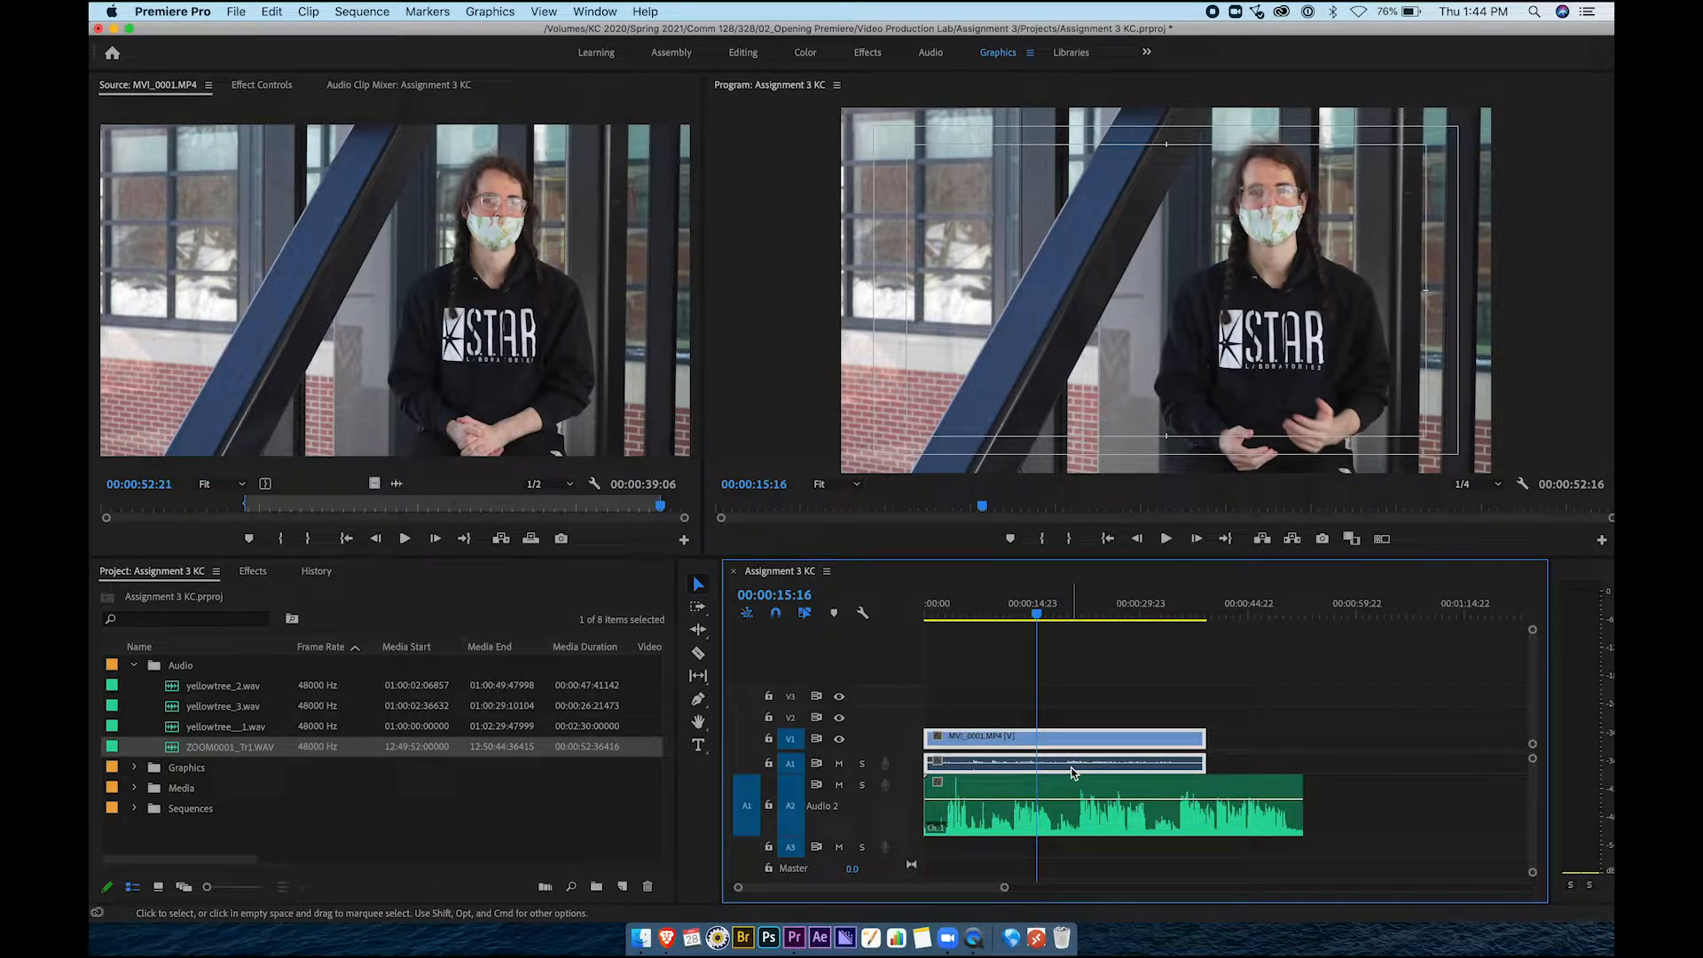
{"action": "left_click", "coordinate": [1073, 719]}
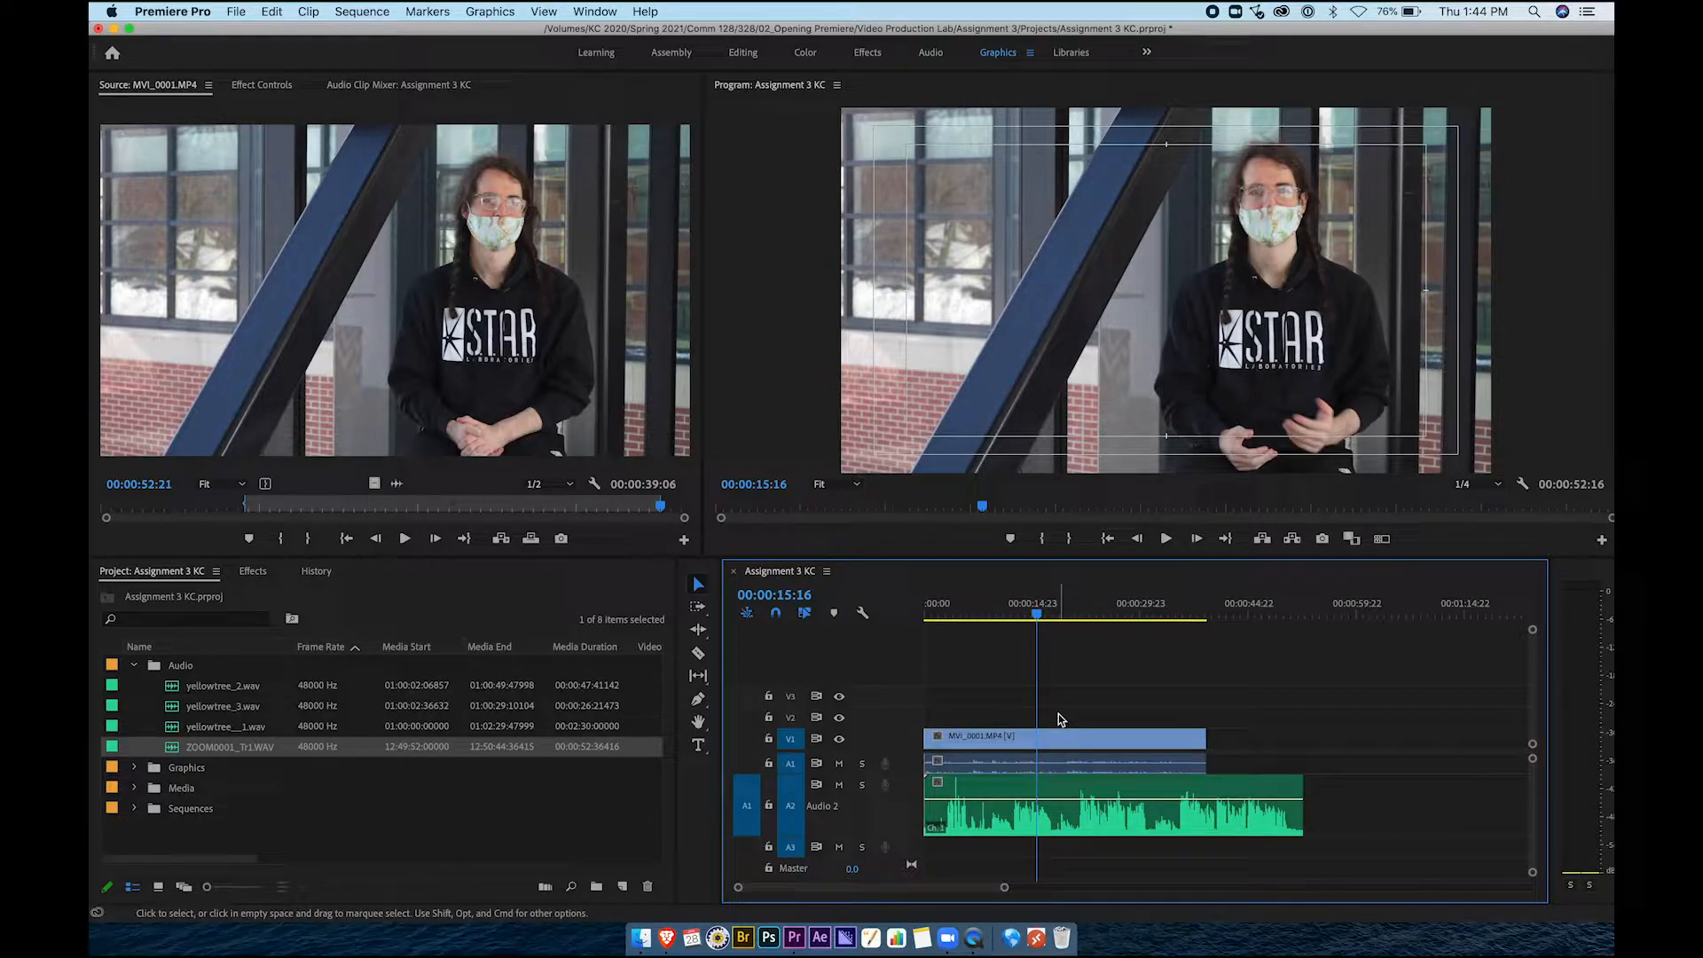
{"action": "left_click", "coordinate": [1025, 764]}
{"action": "left_click", "coordinate": [1024, 798]}
{"action": "left_click", "coordinate": [1021, 768]}
{"action": "left_click", "coordinate": [1022, 791]}
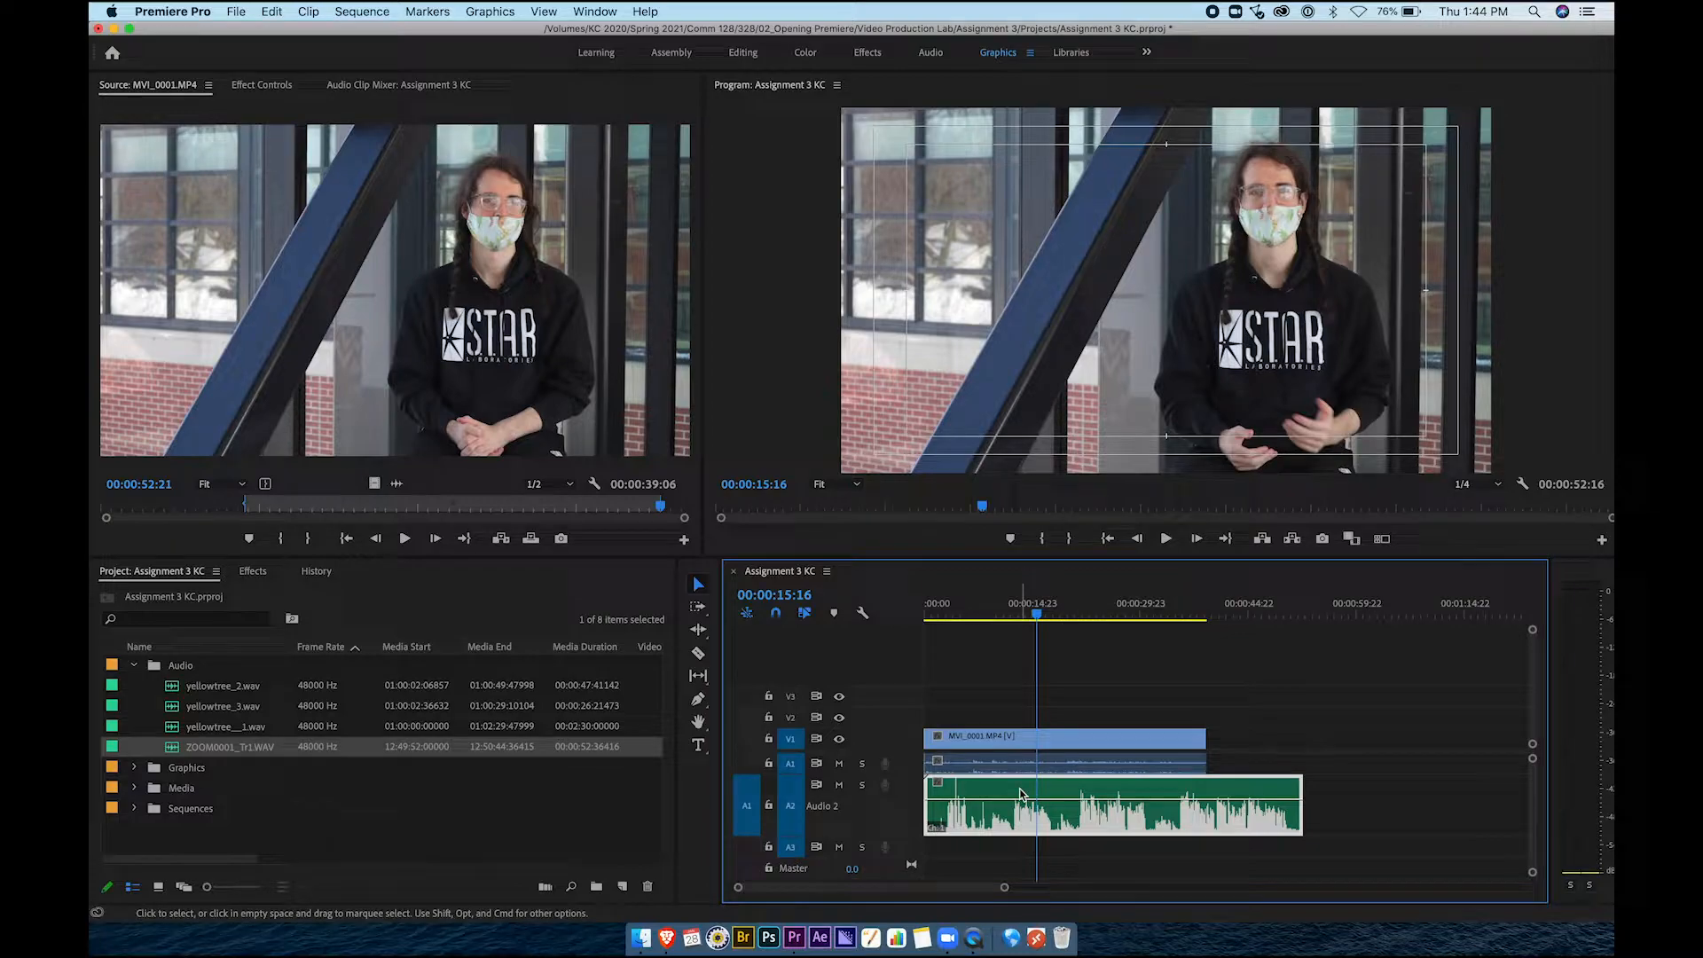
{"action": "left_click", "coordinate": [1022, 769]}
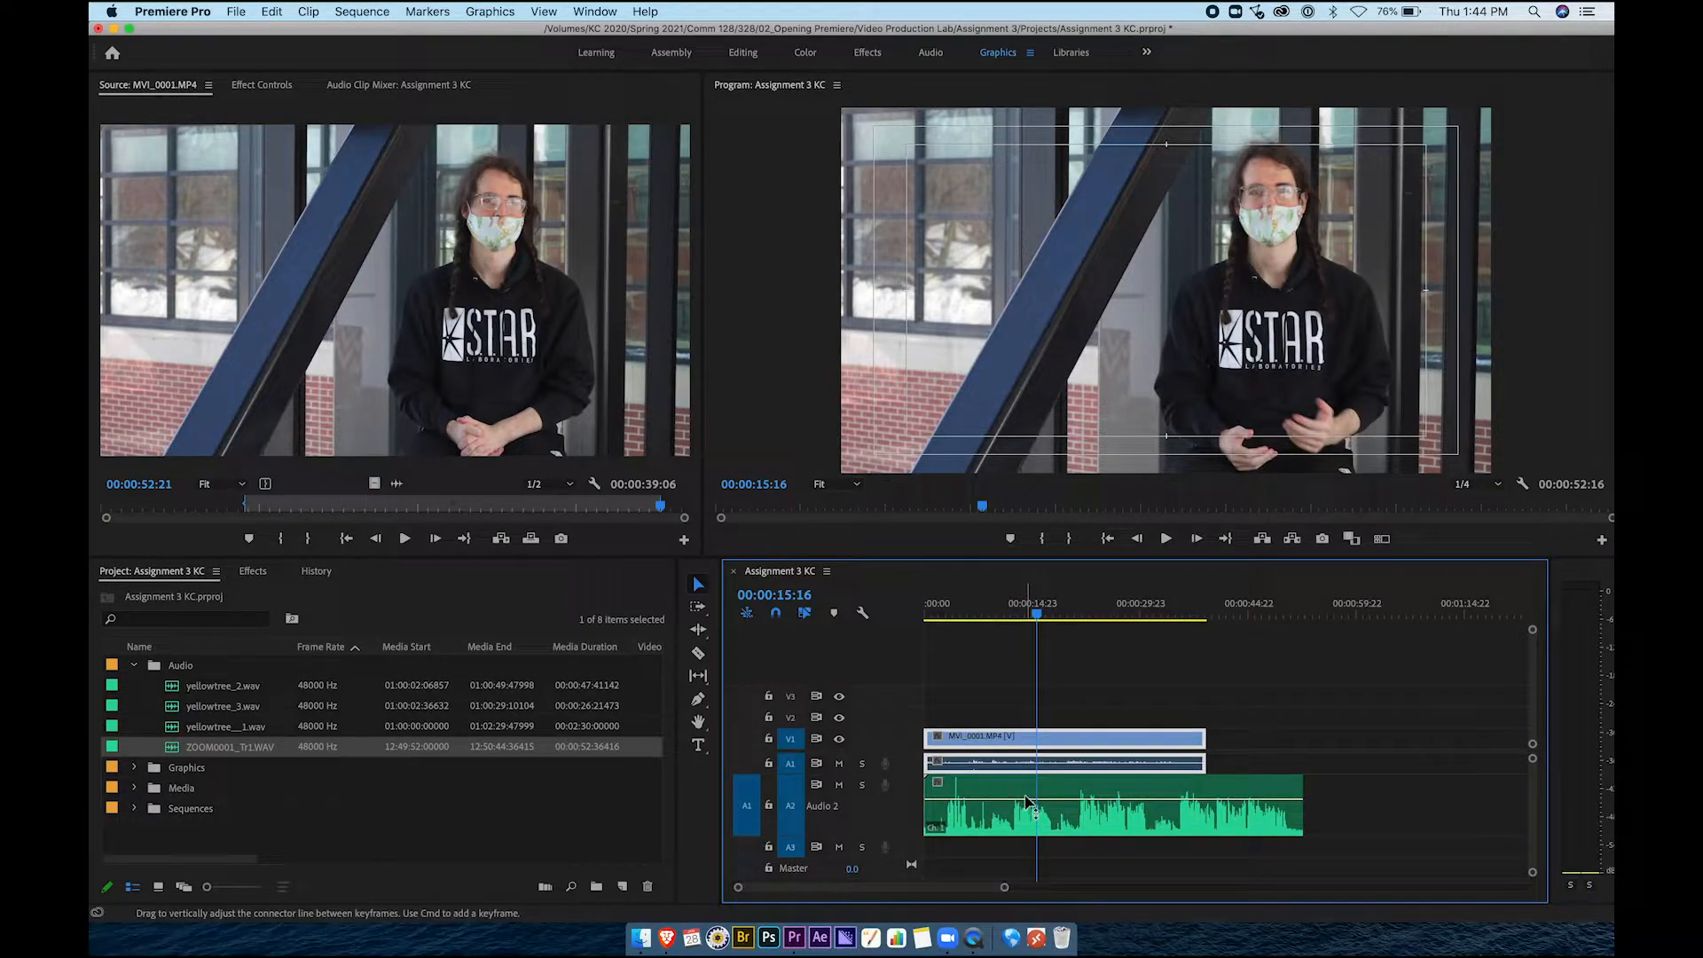
{"action": "left_click", "coordinate": [1006, 691]}
{"action": "left_click_drag", "start_coordinate": [988, 696], "coordinate": [1114, 821]}
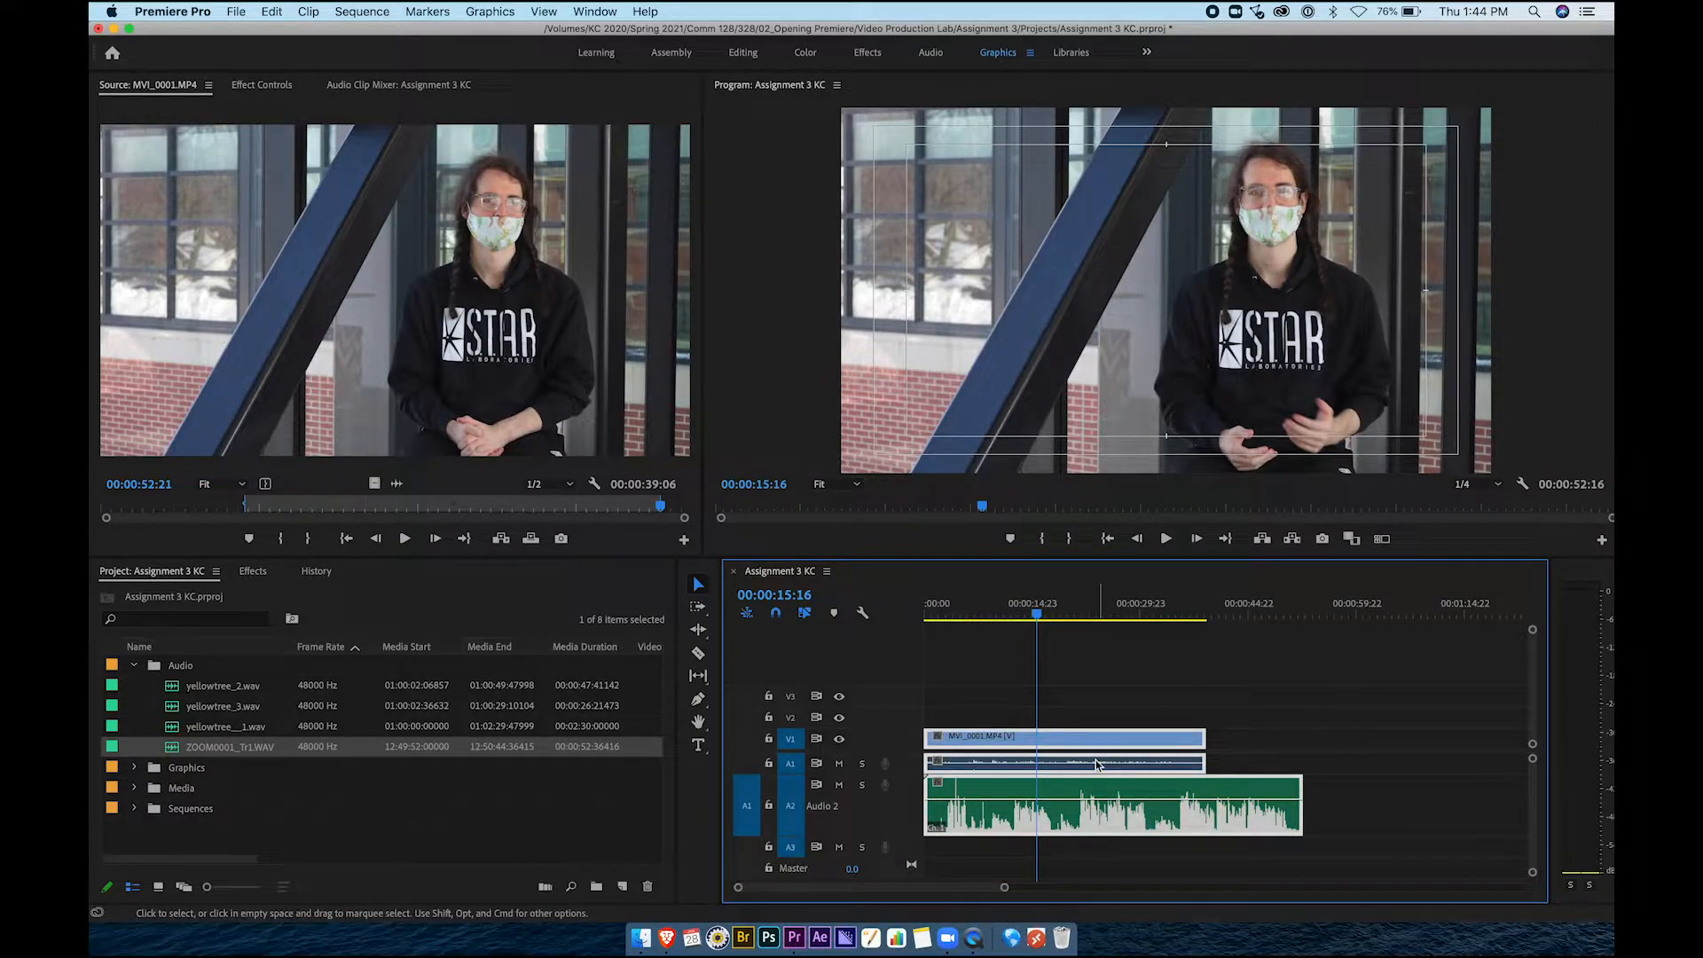
Synchronize the selected interview clips with ZOOM0001_Tr1.WAV using Audio as the sync point
{"action": "right_click", "coordinate": [1122, 794]}
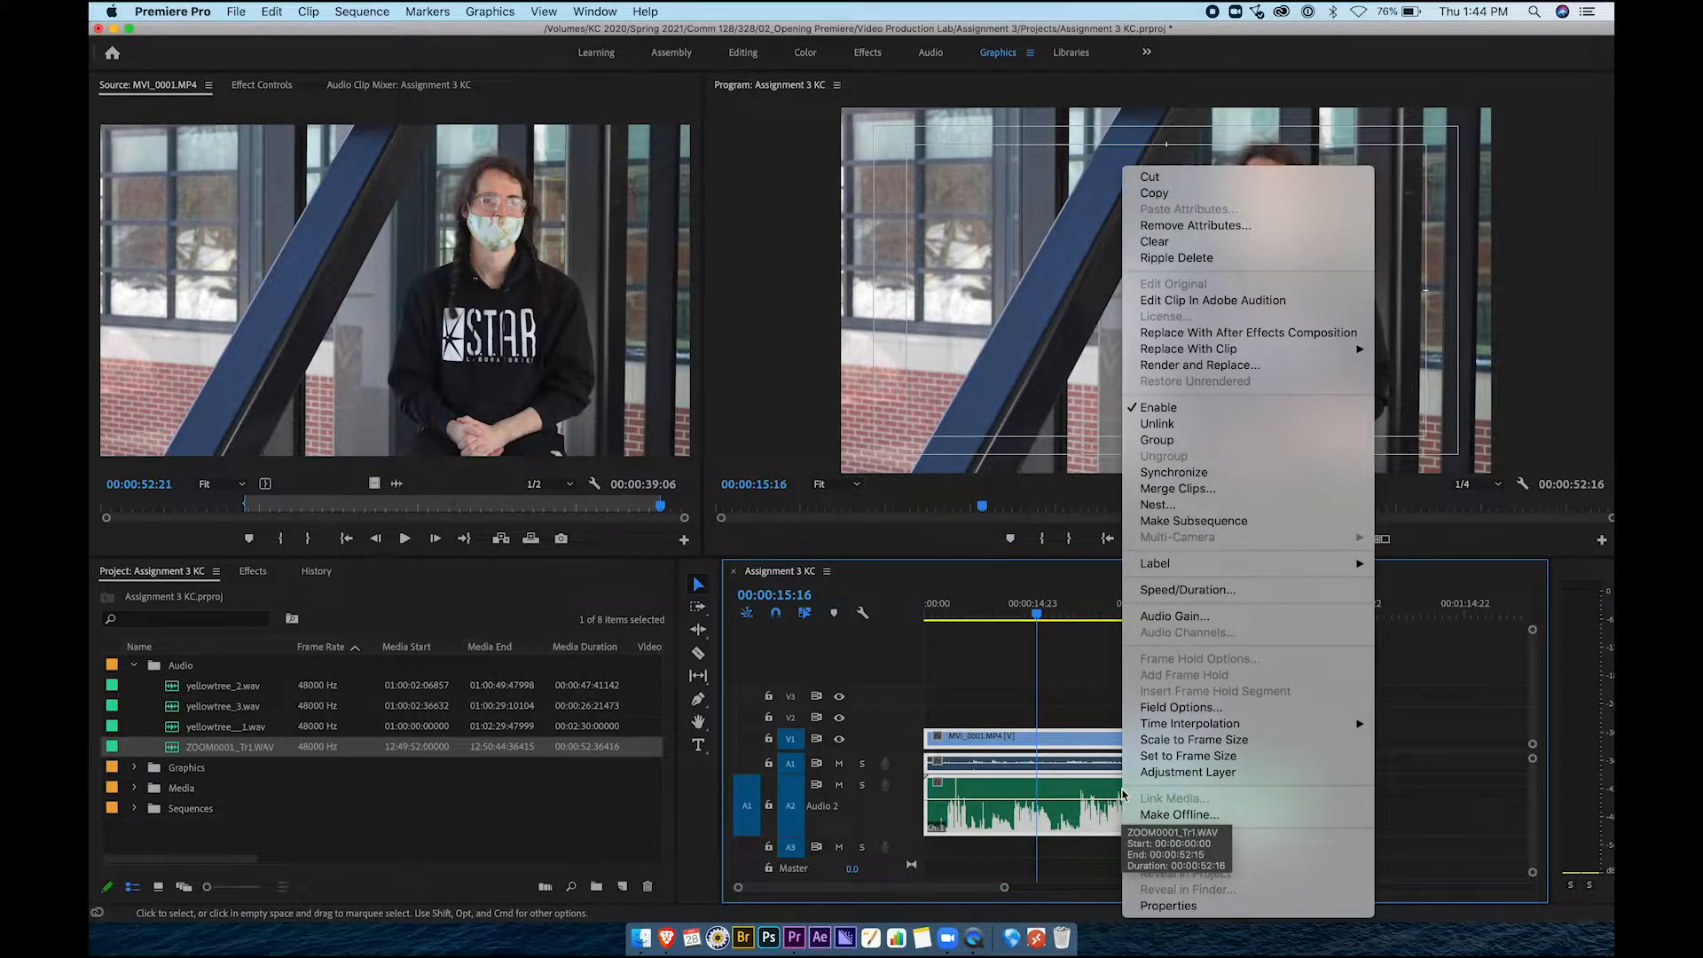
{"action": "left_click", "coordinate": [1202, 475]}
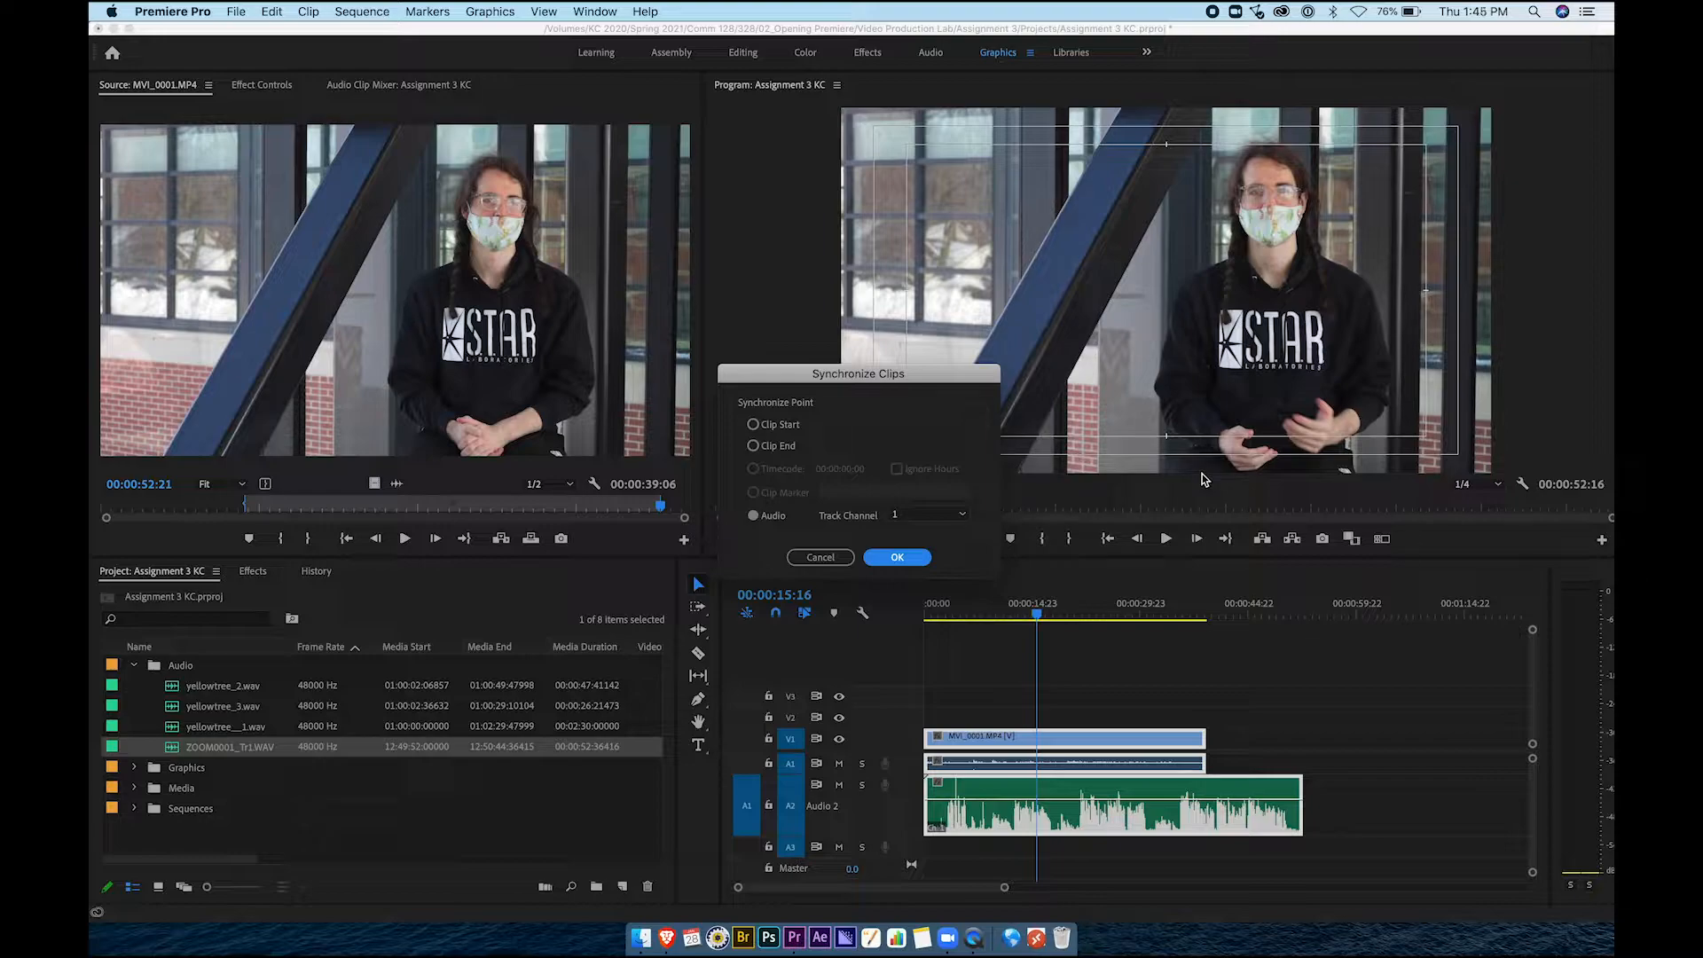
{"action": "left_click", "coordinate": [755, 516]}
{"action": "left_click", "coordinate": [908, 559]}
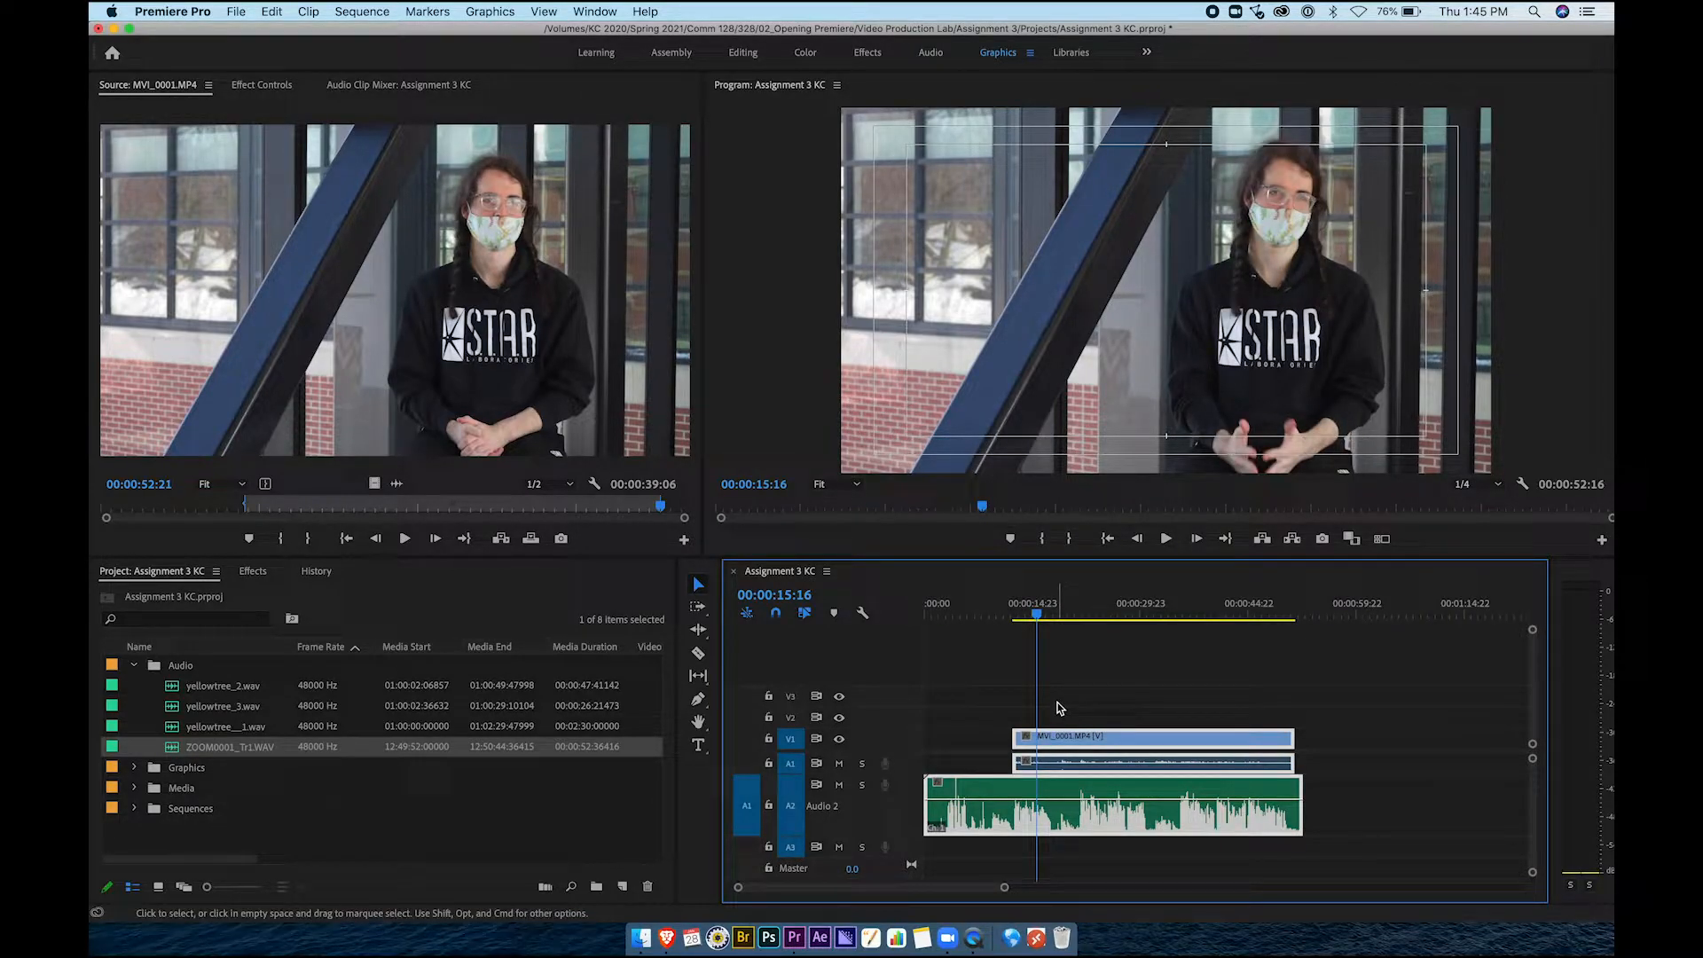
{"action": "left_click", "coordinate": [1063, 616]}
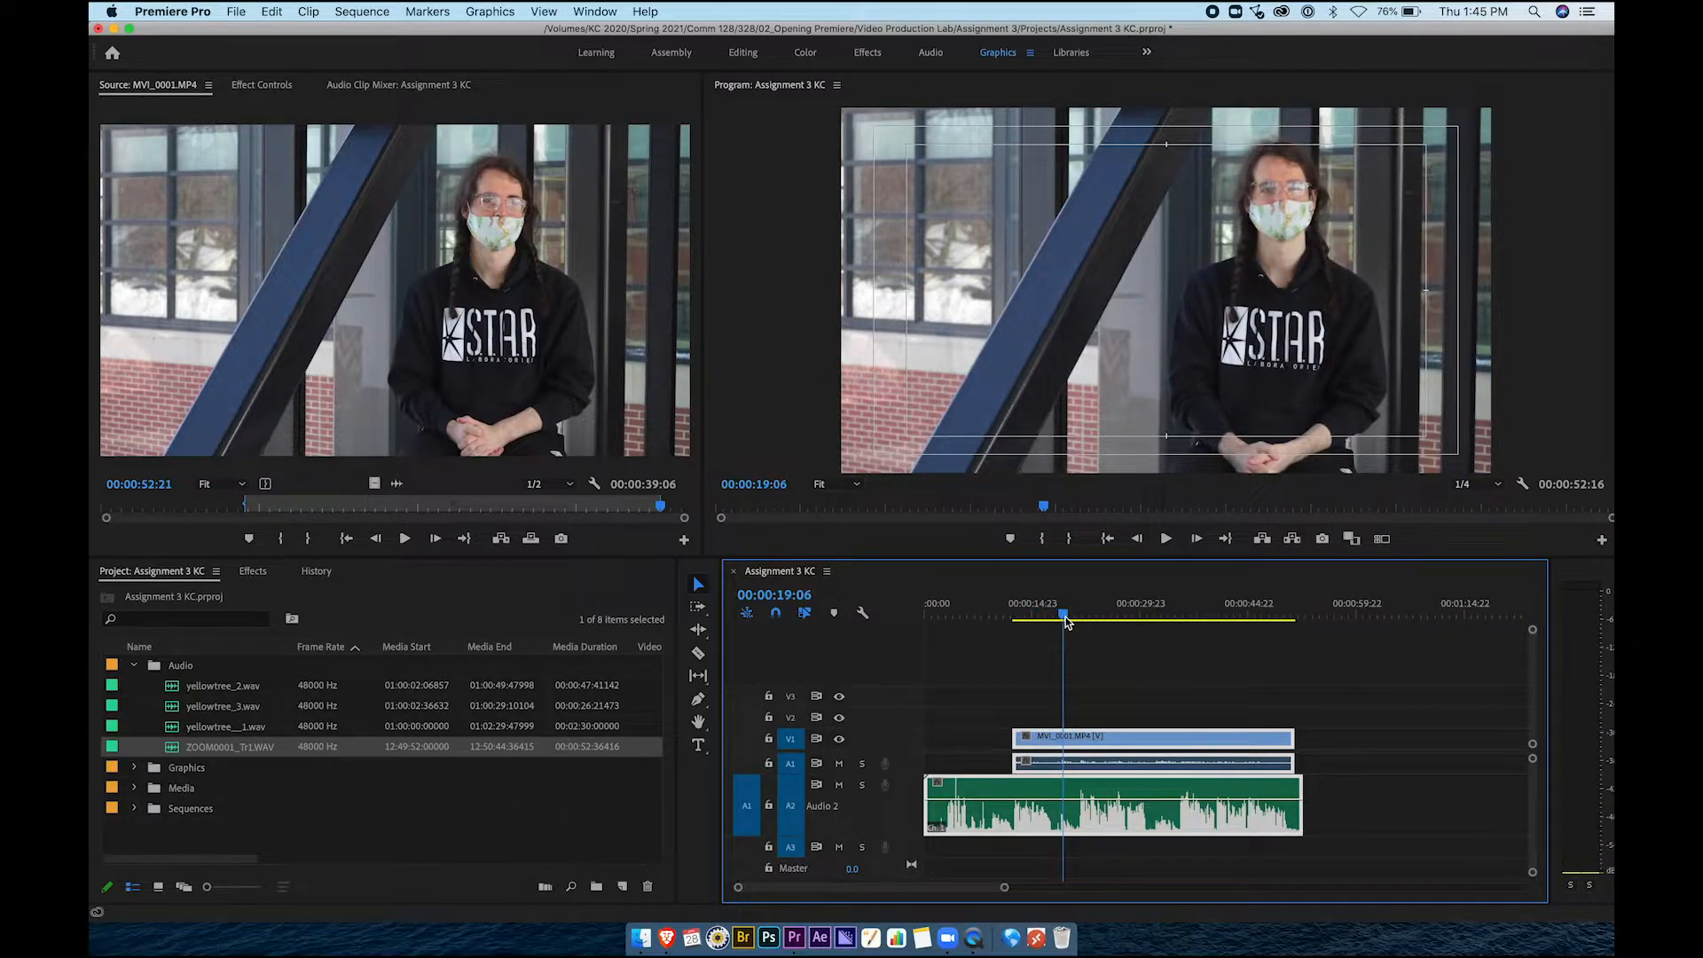
{"action": "key", "text": "space"}
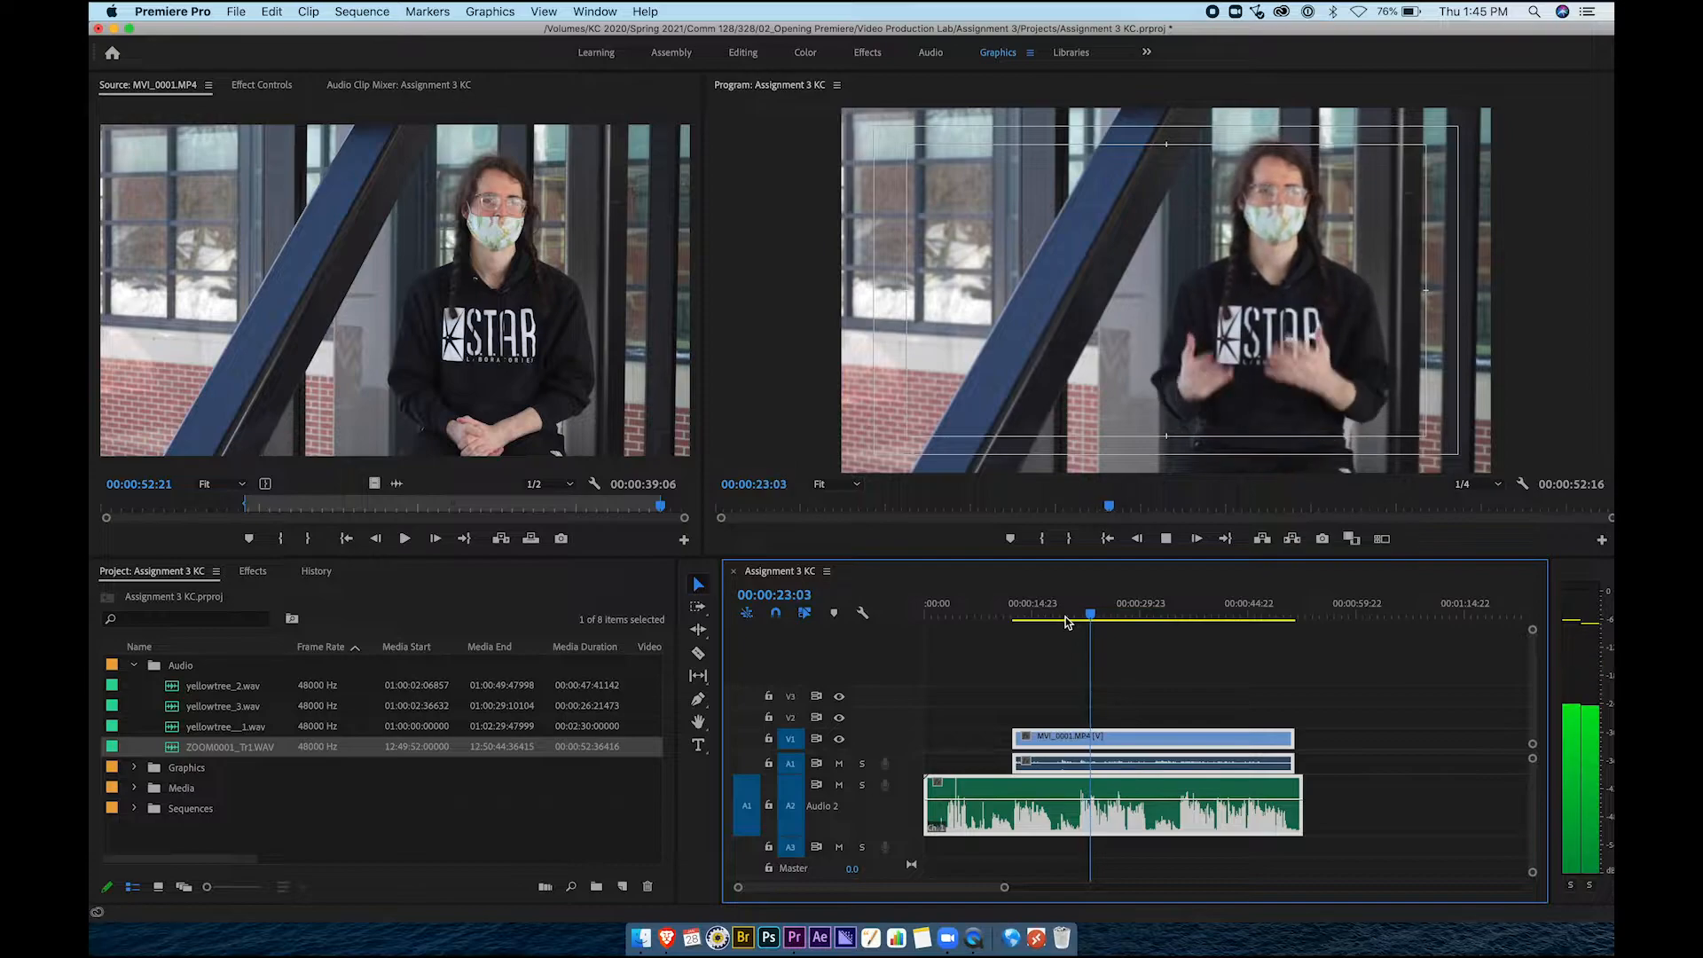
{"action": "key", "text": "space"}
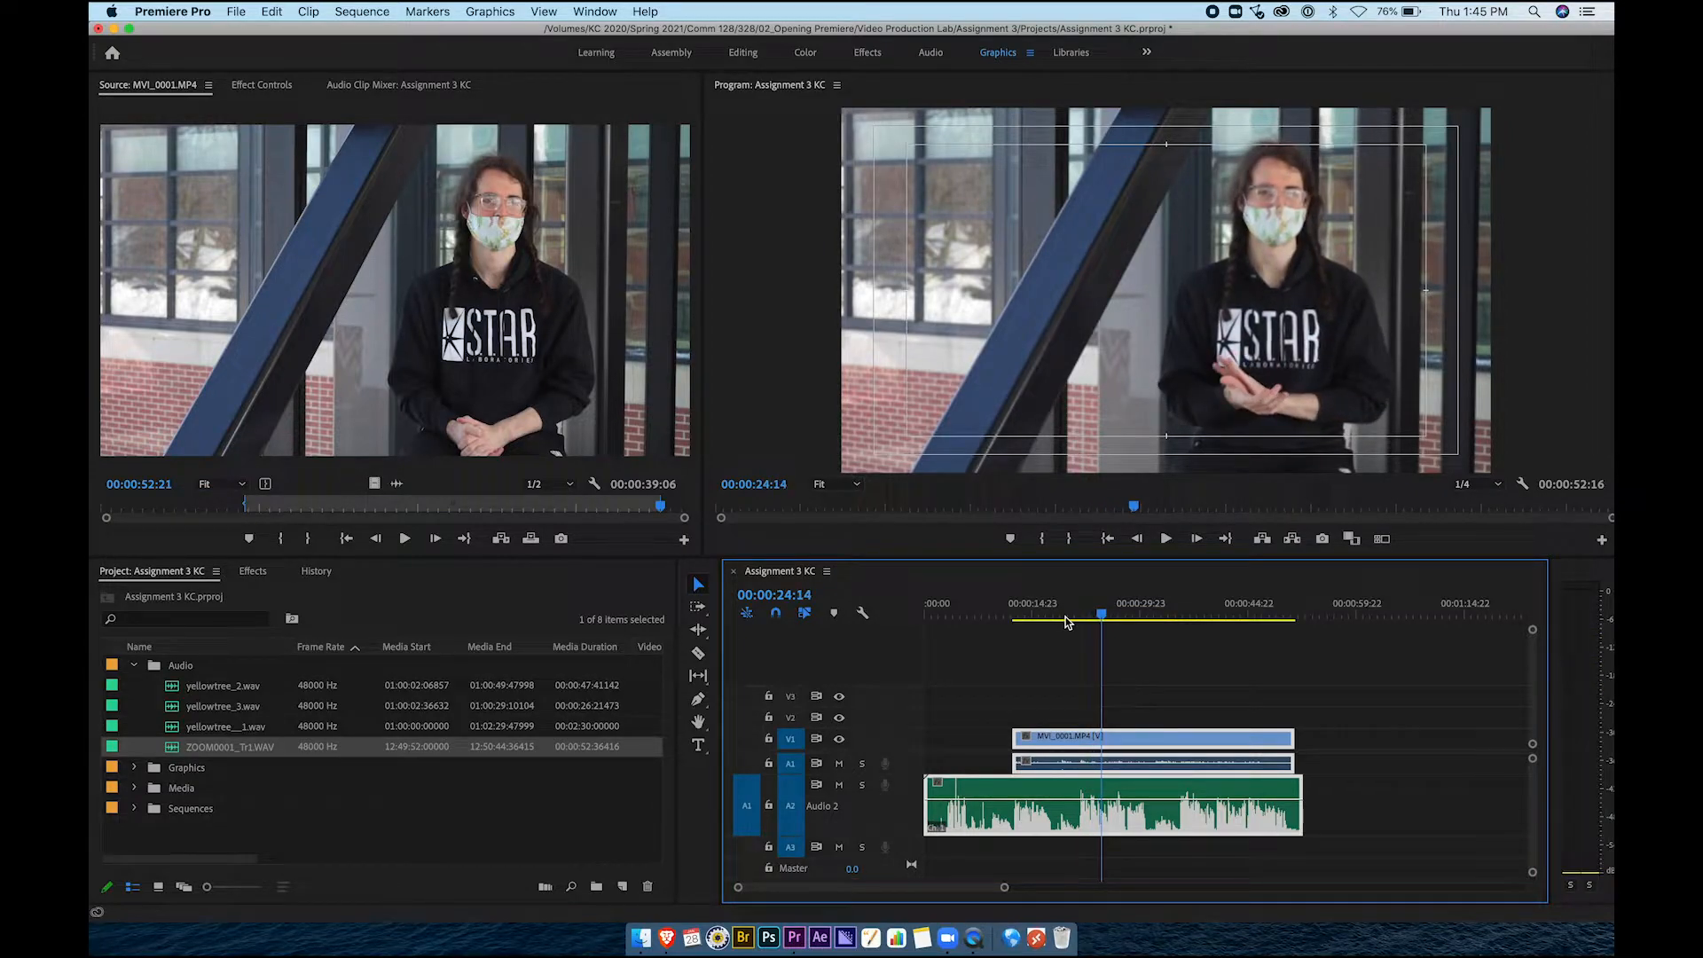
{"action": "left_click", "coordinate": [1067, 696]}
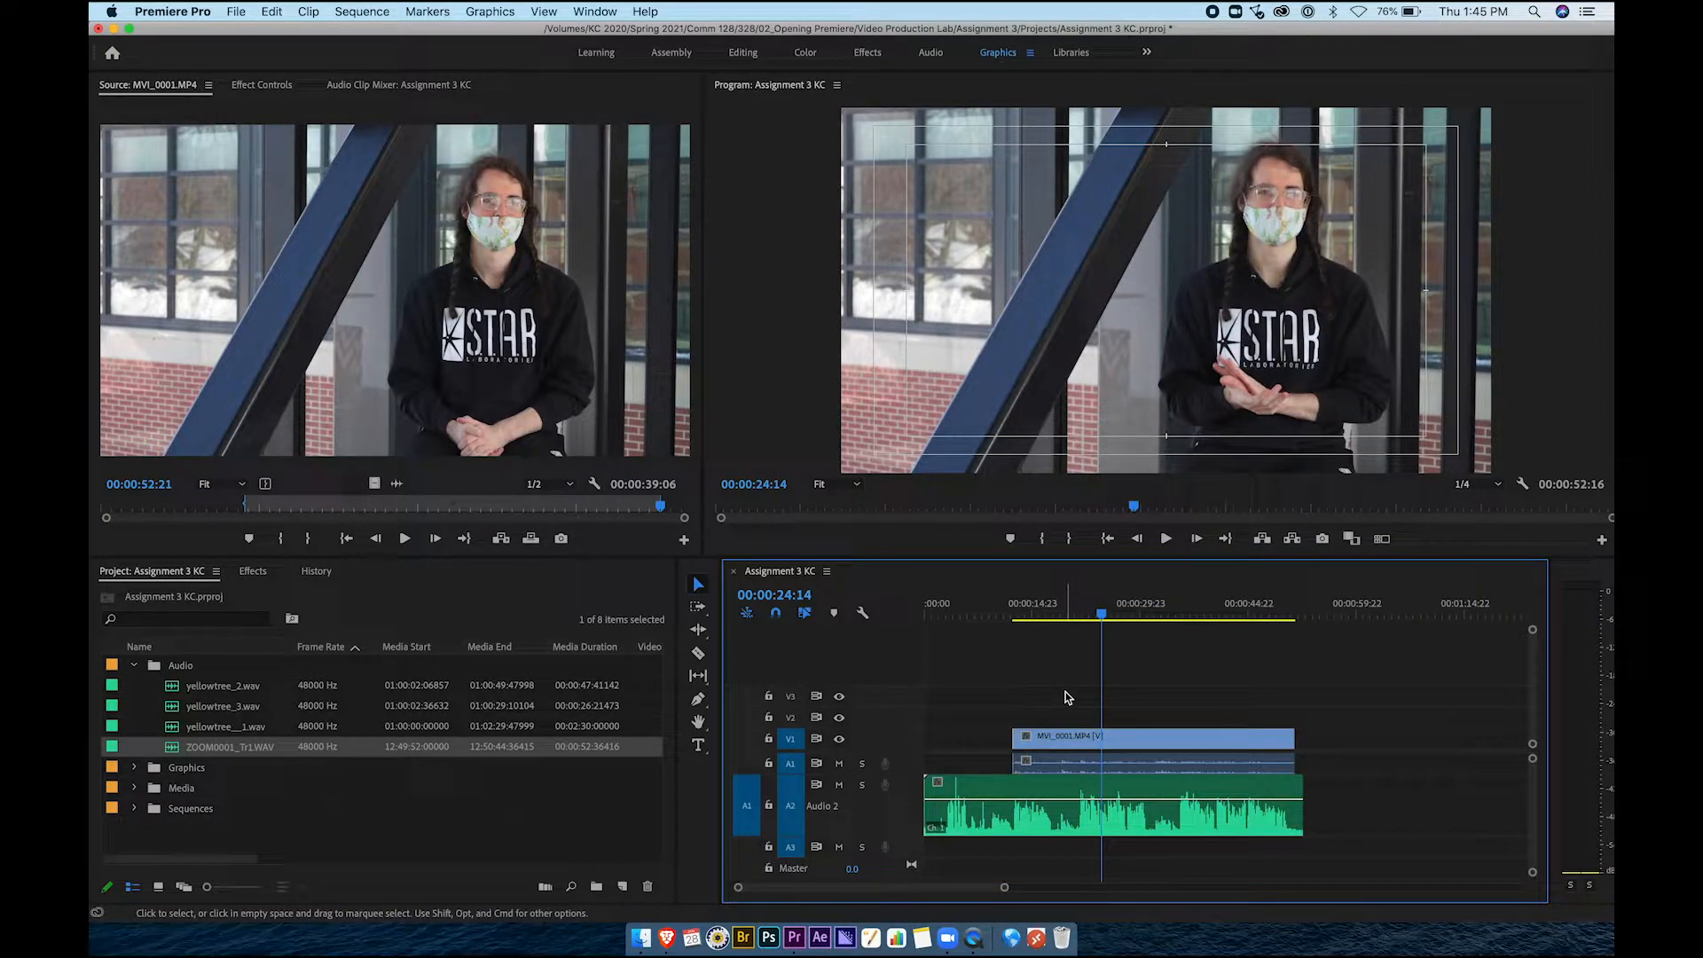
{"action": "left_click", "coordinate": [1045, 795]}
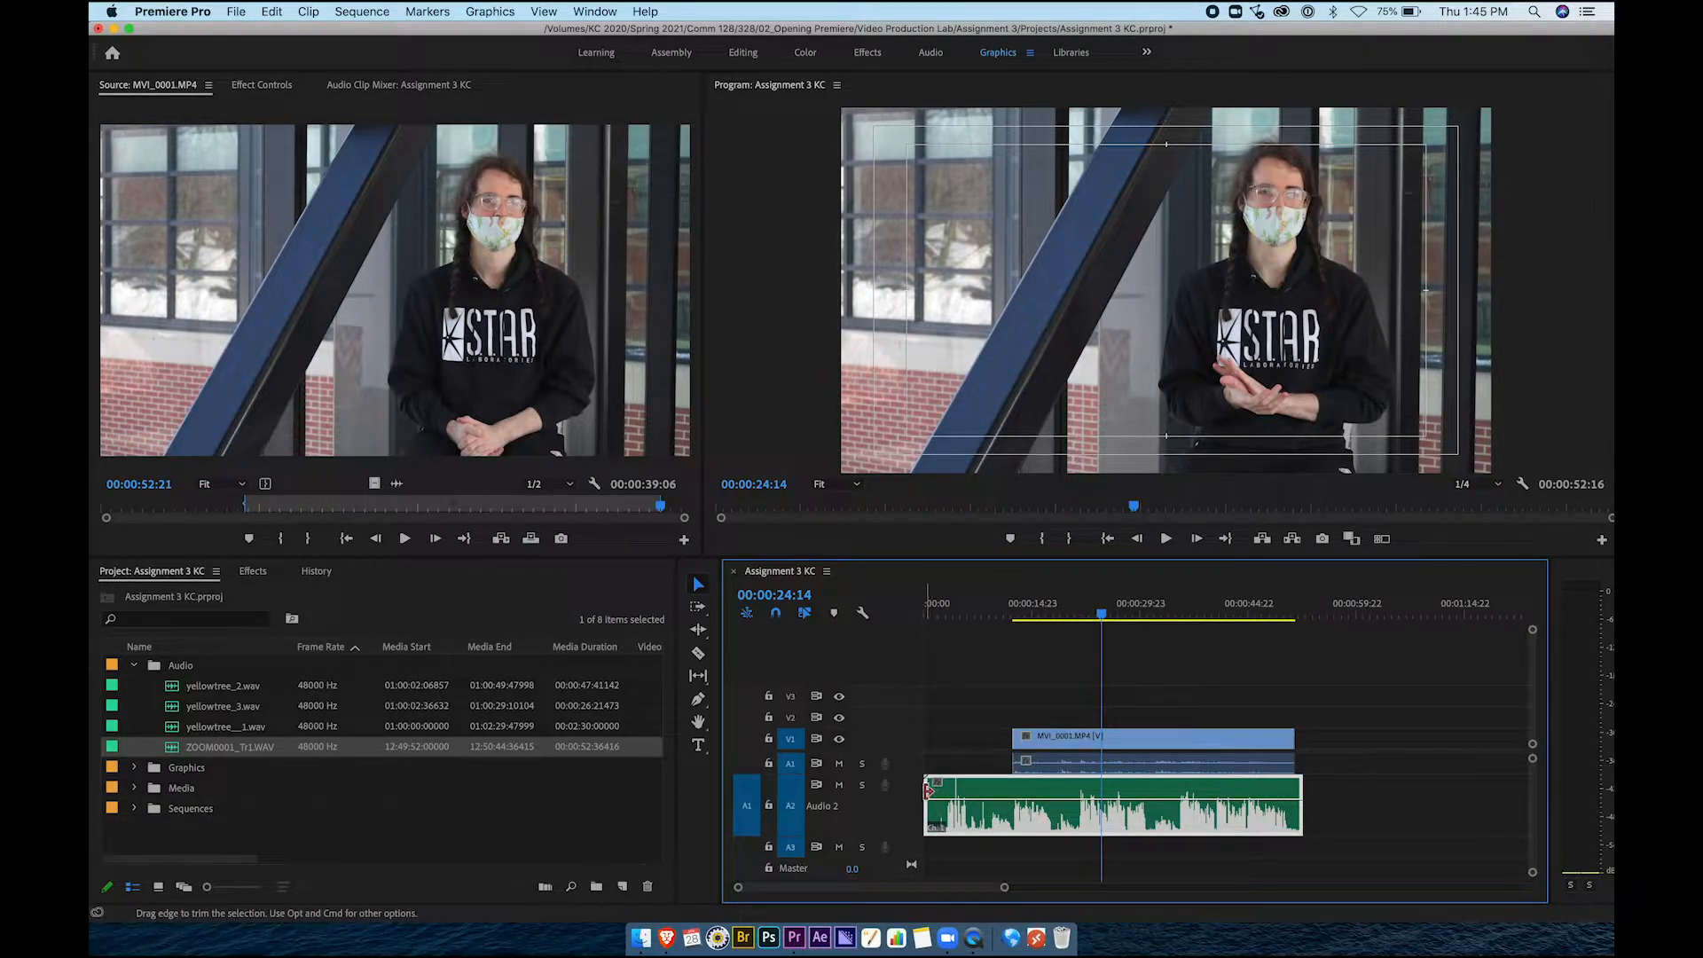
Trim both ends of ZOOM0001_Tr1.WAV on A2 to match the interview video's start and end
{"action": "left_click_drag", "start_coordinate": [928, 787], "coordinate": [1014, 791]}
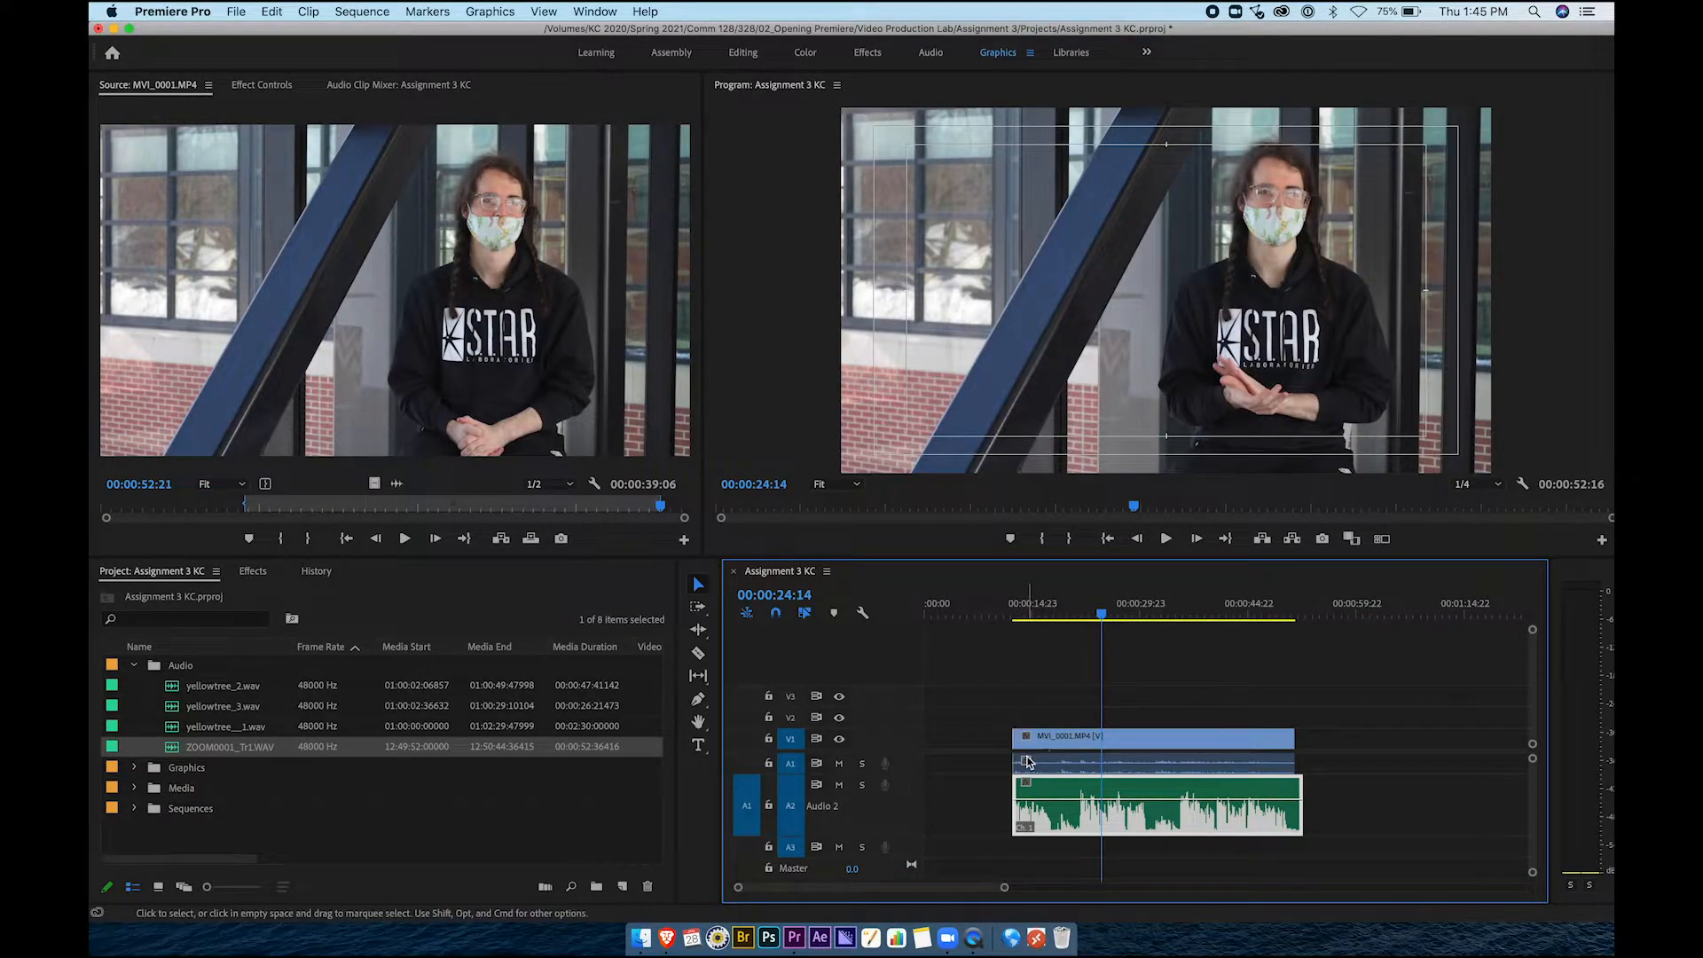
{"action": "left_click_drag", "start_coordinate": [1301, 788], "coordinate": [1293, 790]}
{"action": "left_click", "coordinate": [1193, 688]}
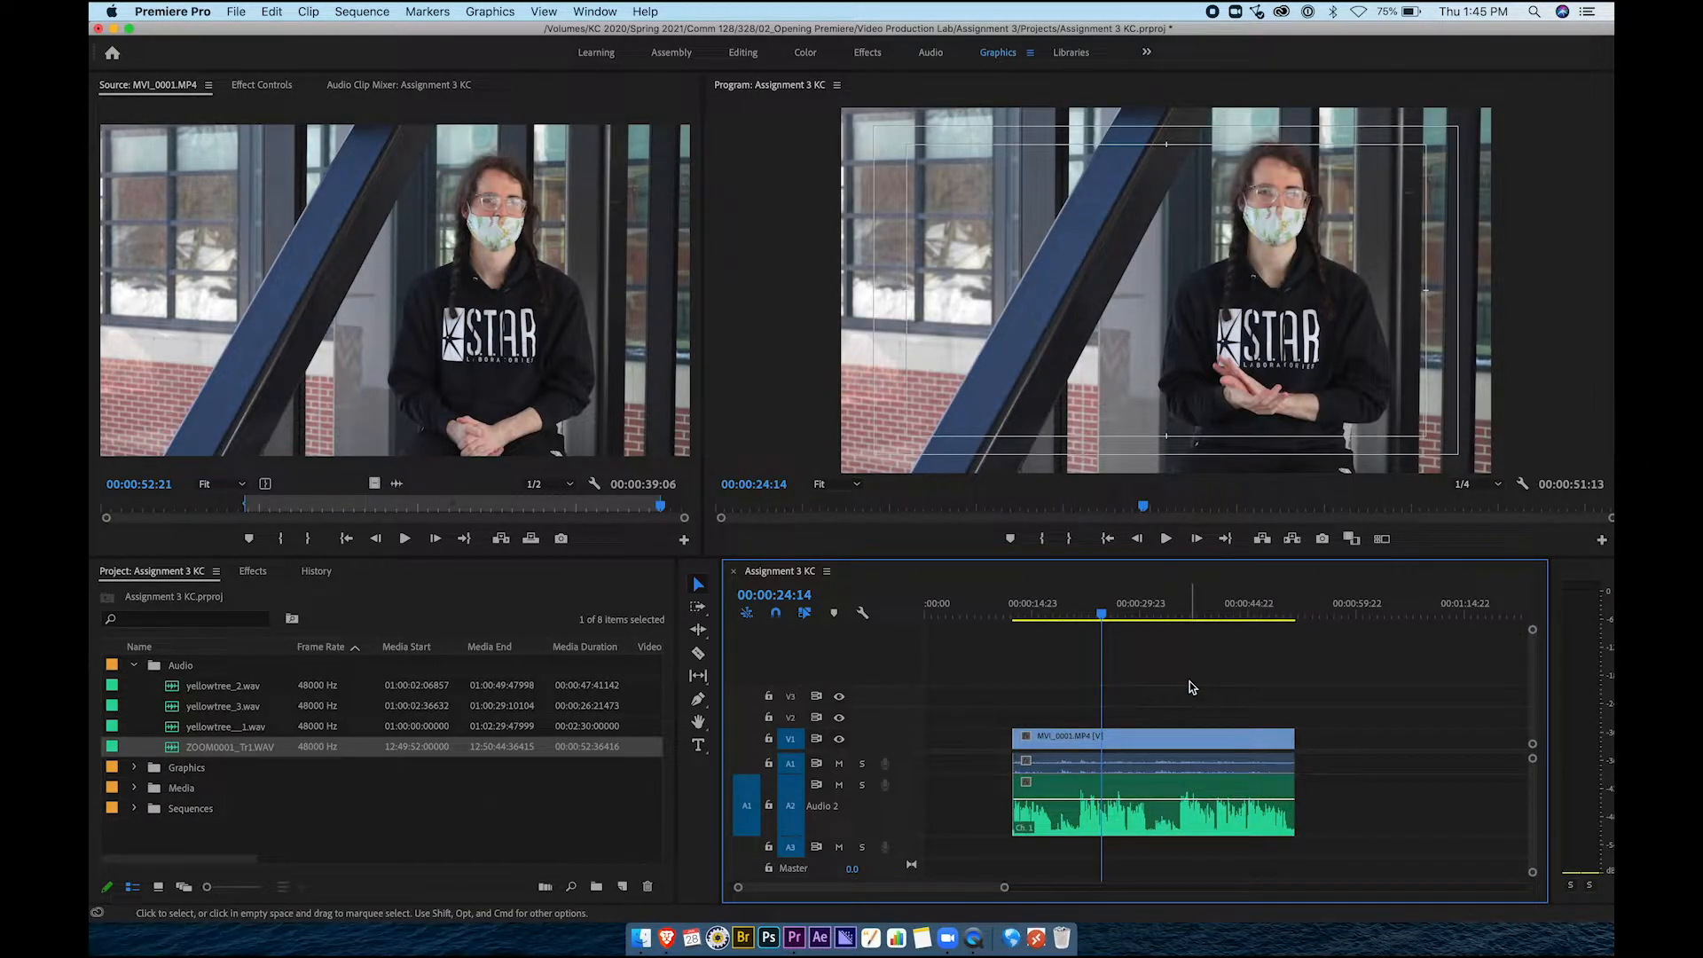
{"action": "left_click", "coordinate": [1169, 741]}
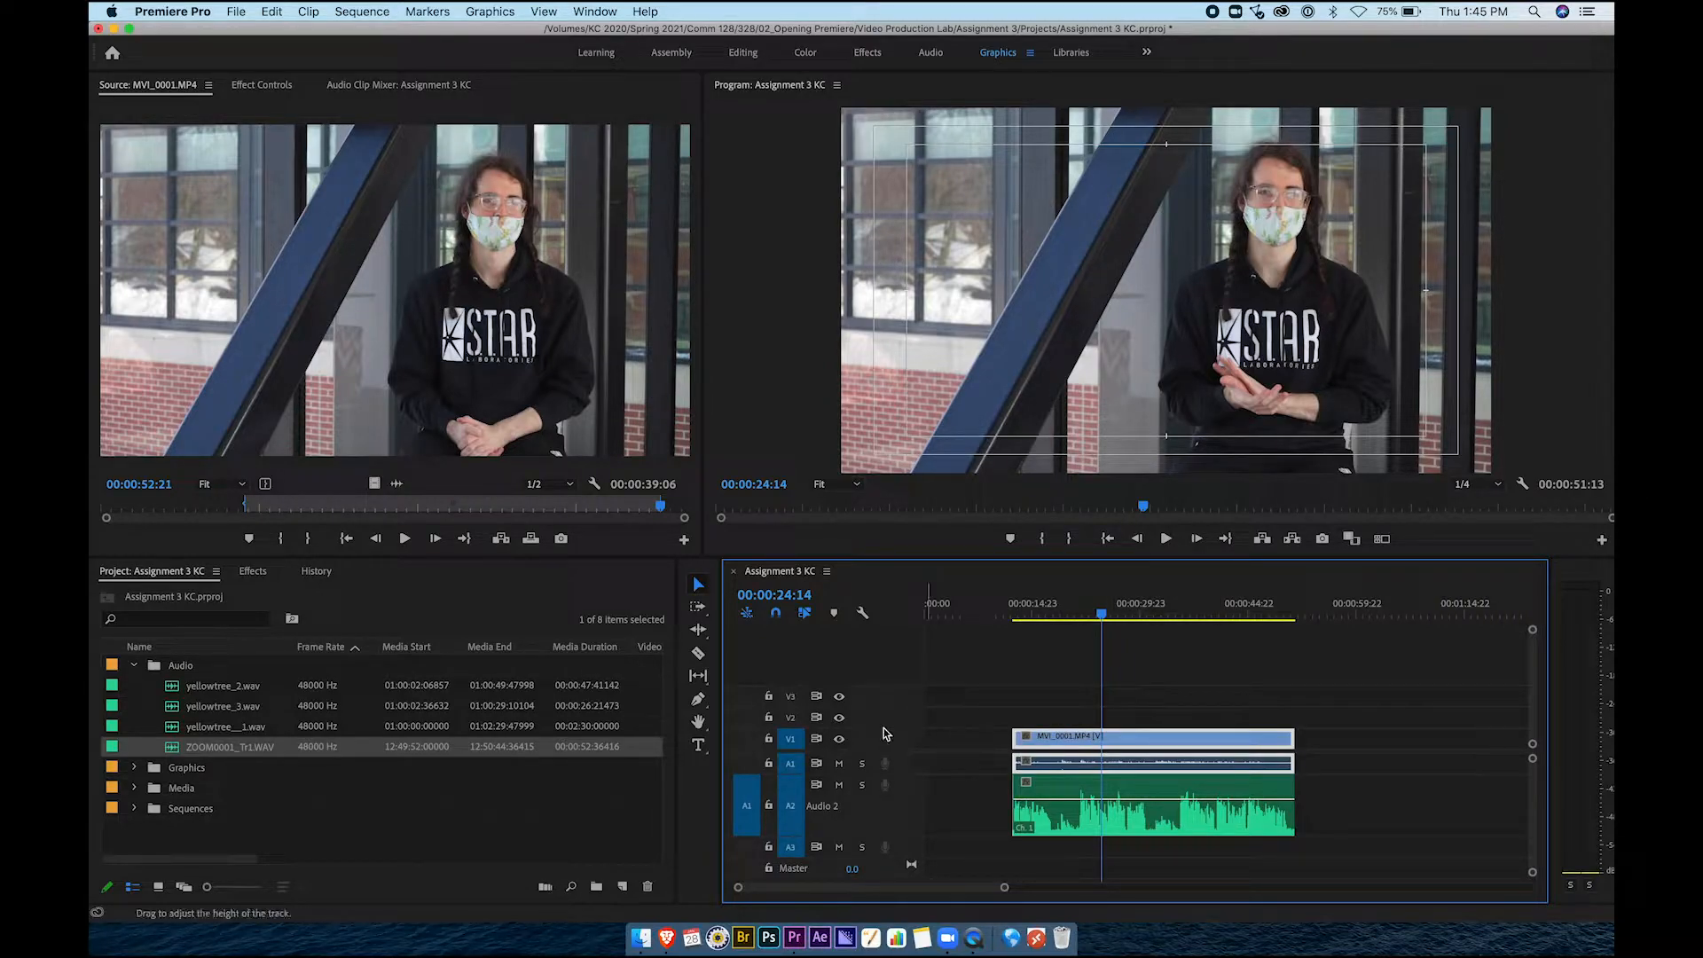
Unlink the interview video from its camera audio and delete that audio from A1
{"action": "scroll", "coordinate": [887, 744], "scroll_direction": "up", "scroll_amount": 3}
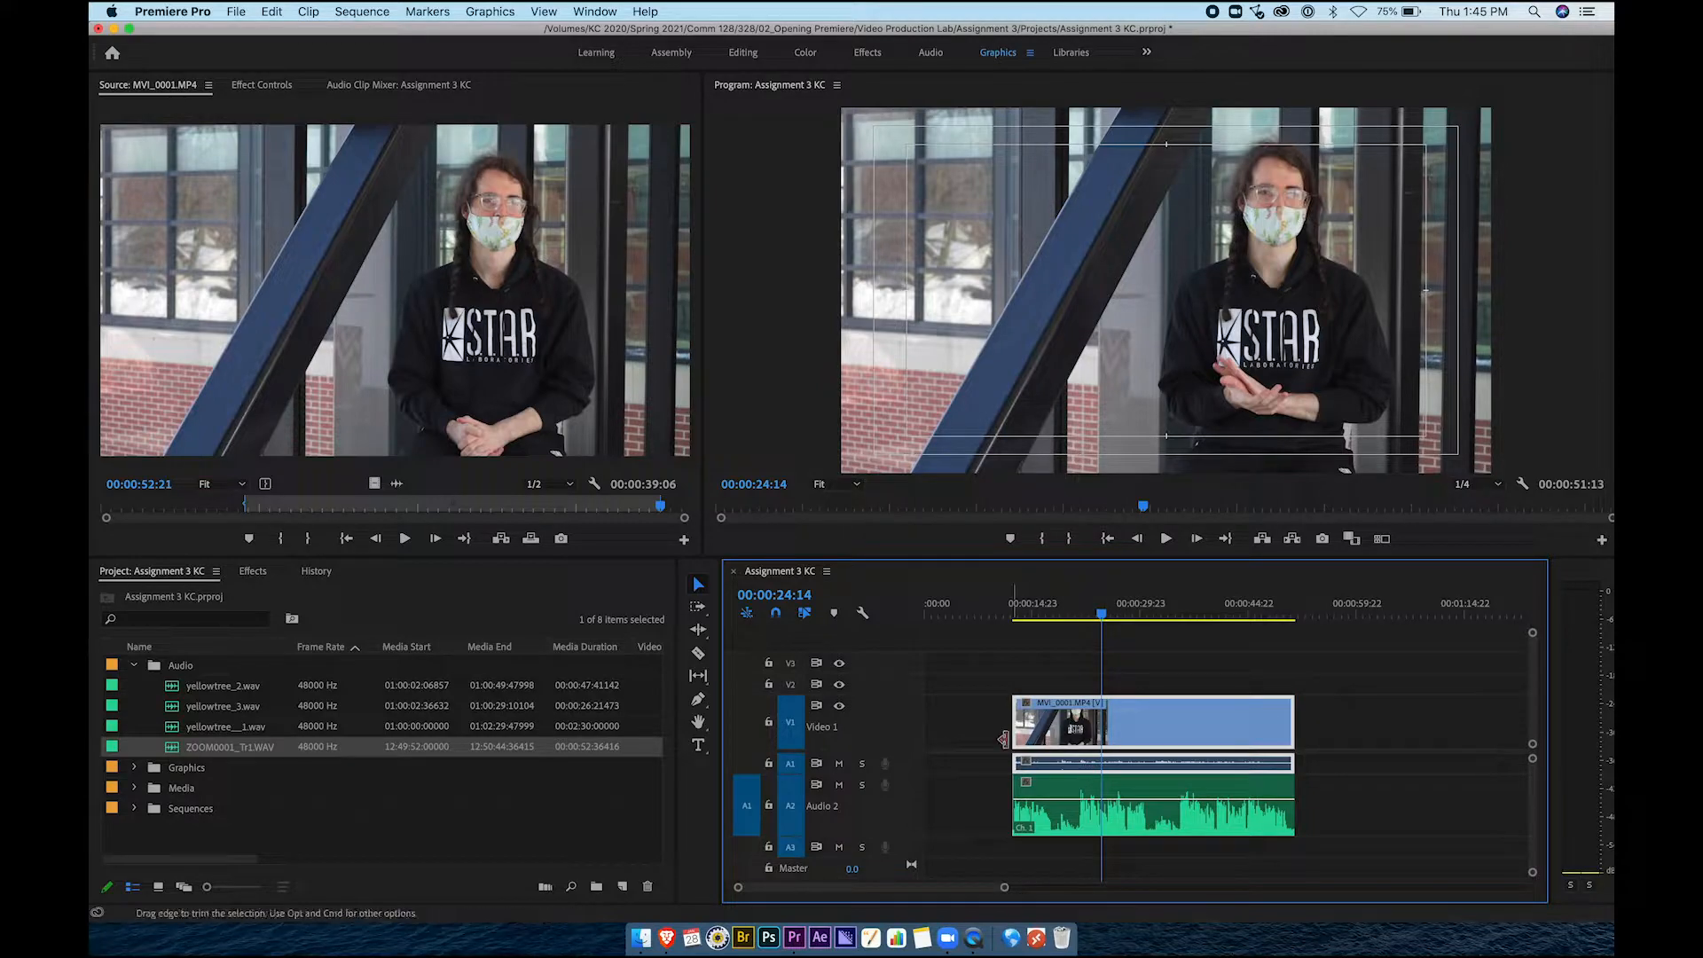
{"action": "left_click", "coordinate": [1331, 733]}
{"action": "left_click", "coordinate": [1229, 733]}
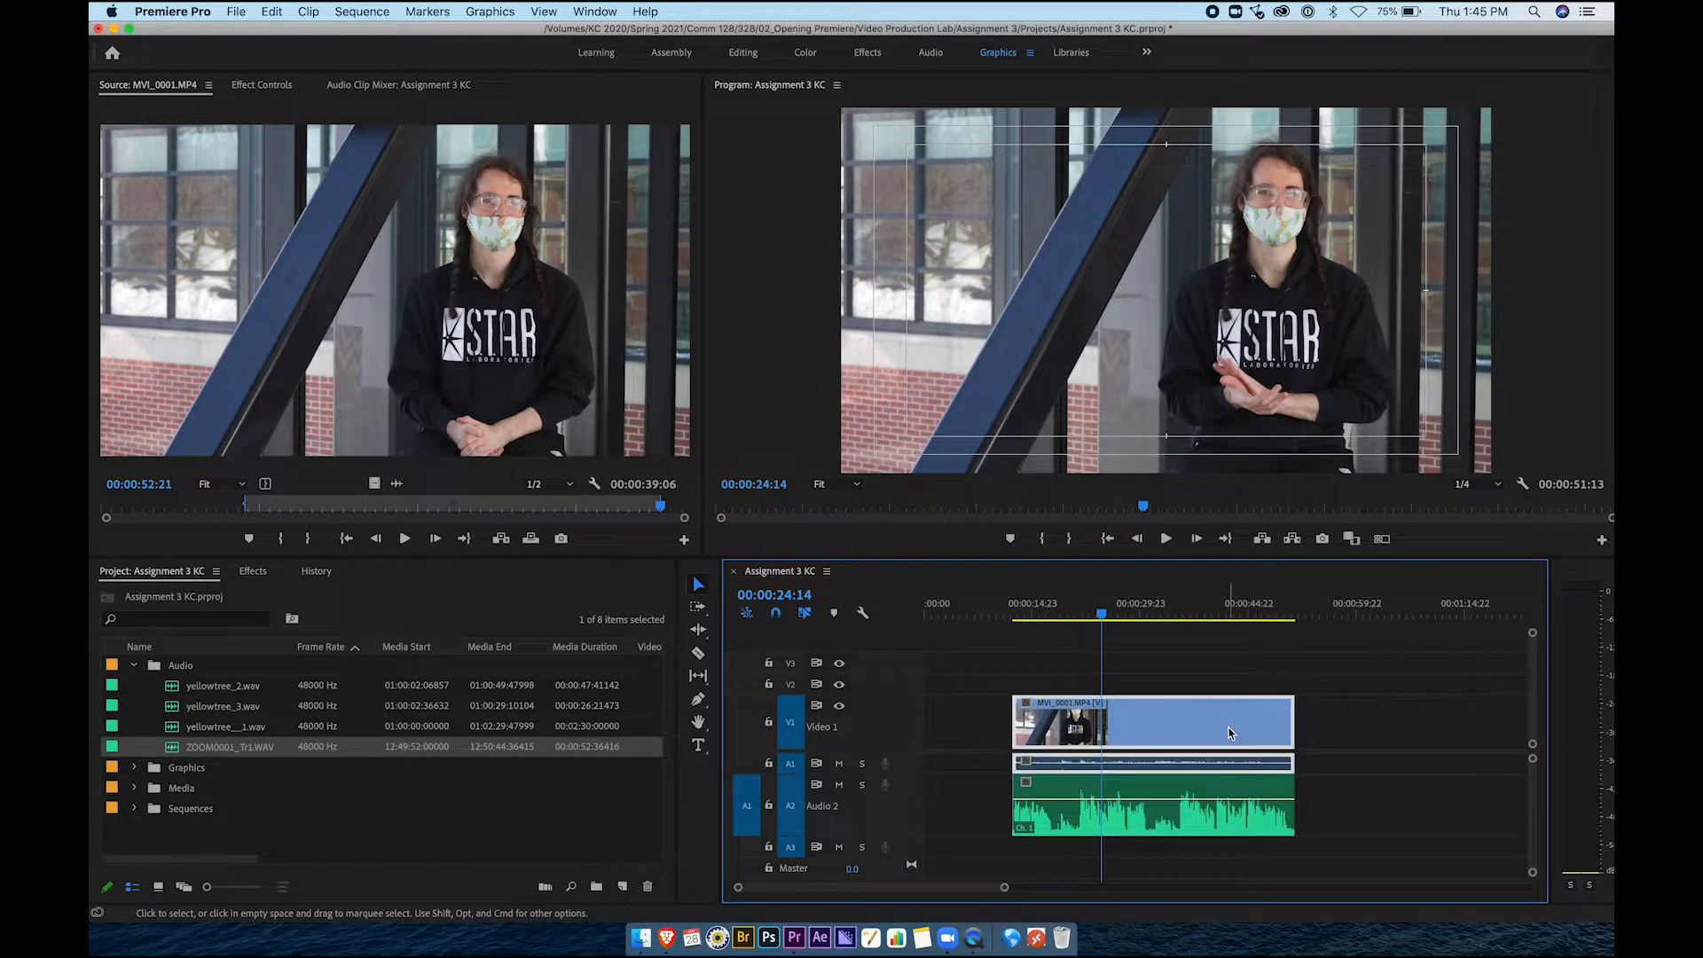
{"action": "right_click", "coordinate": [1154, 710]}
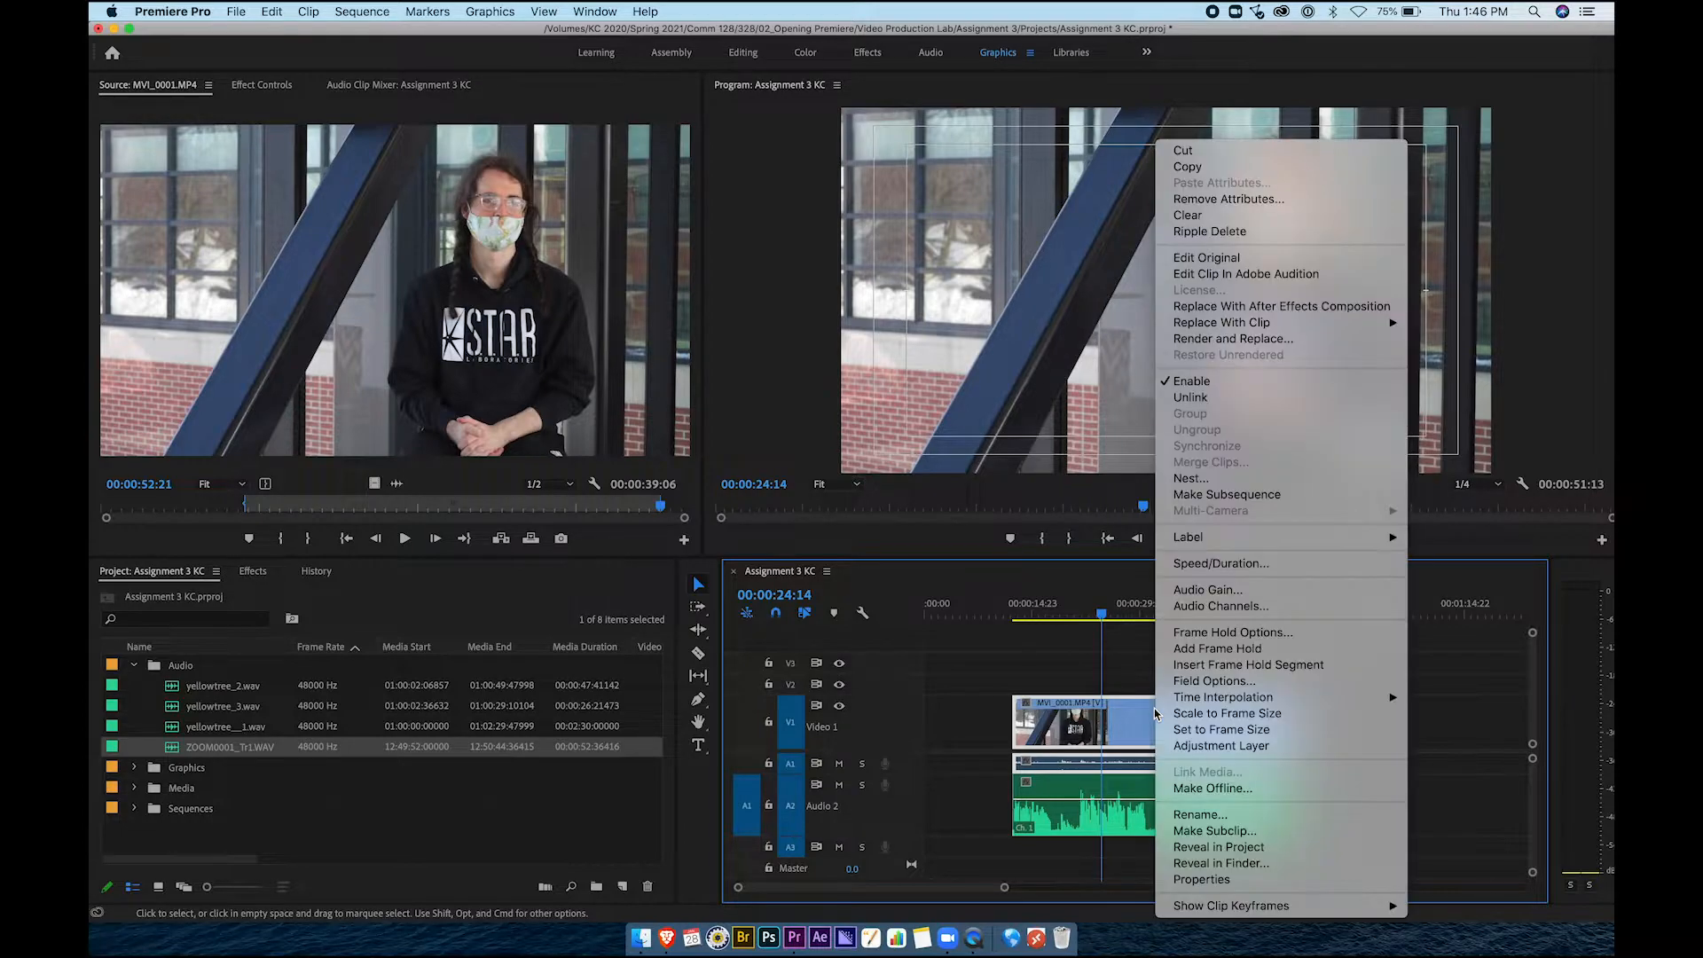
{"action": "left_click", "coordinate": [1193, 398]}
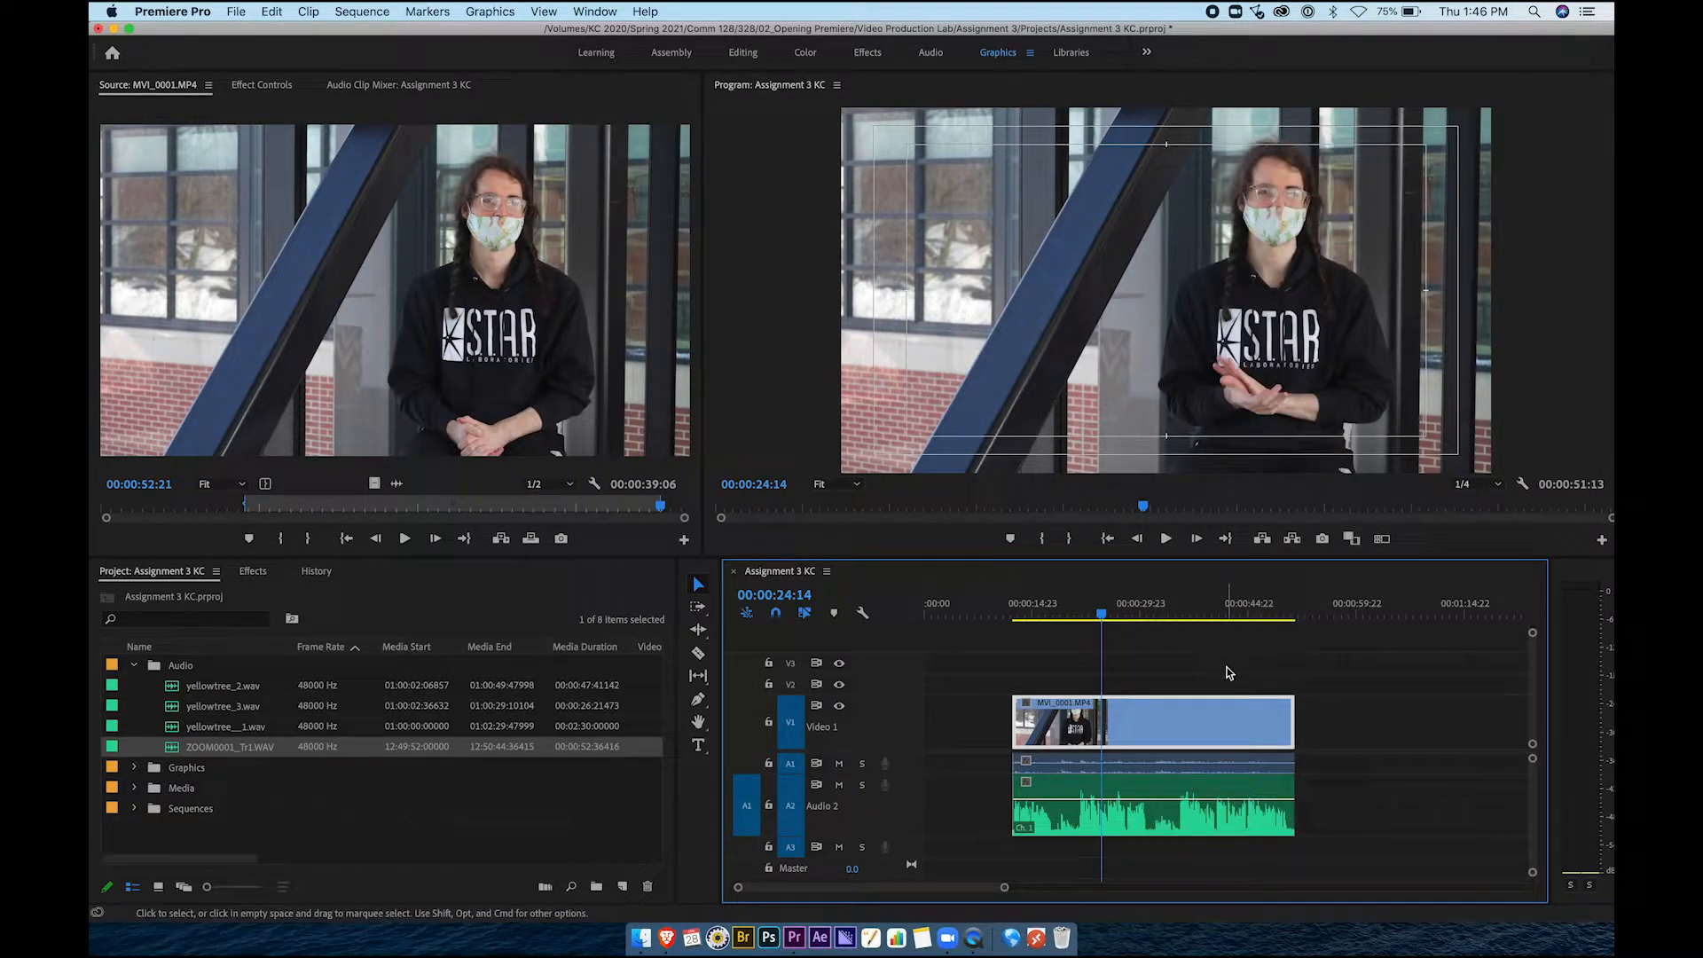
{"action": "left_click", "coordinate": [1210, 761]}
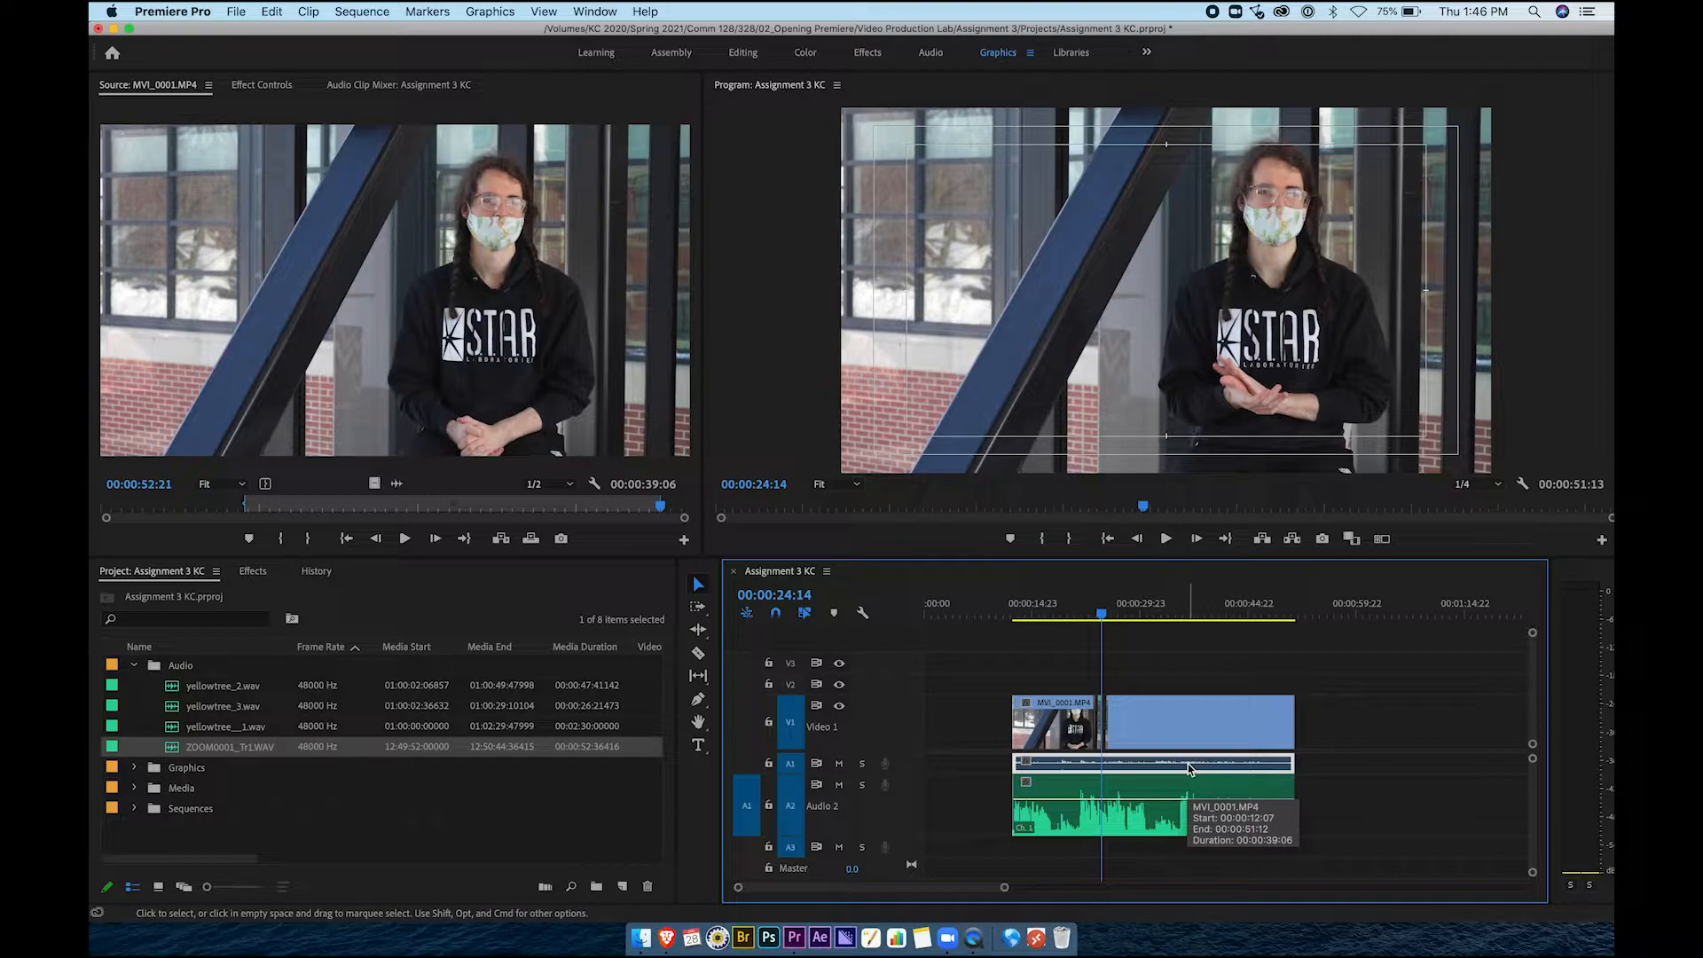
{"action": "key", "text": "Delete"}
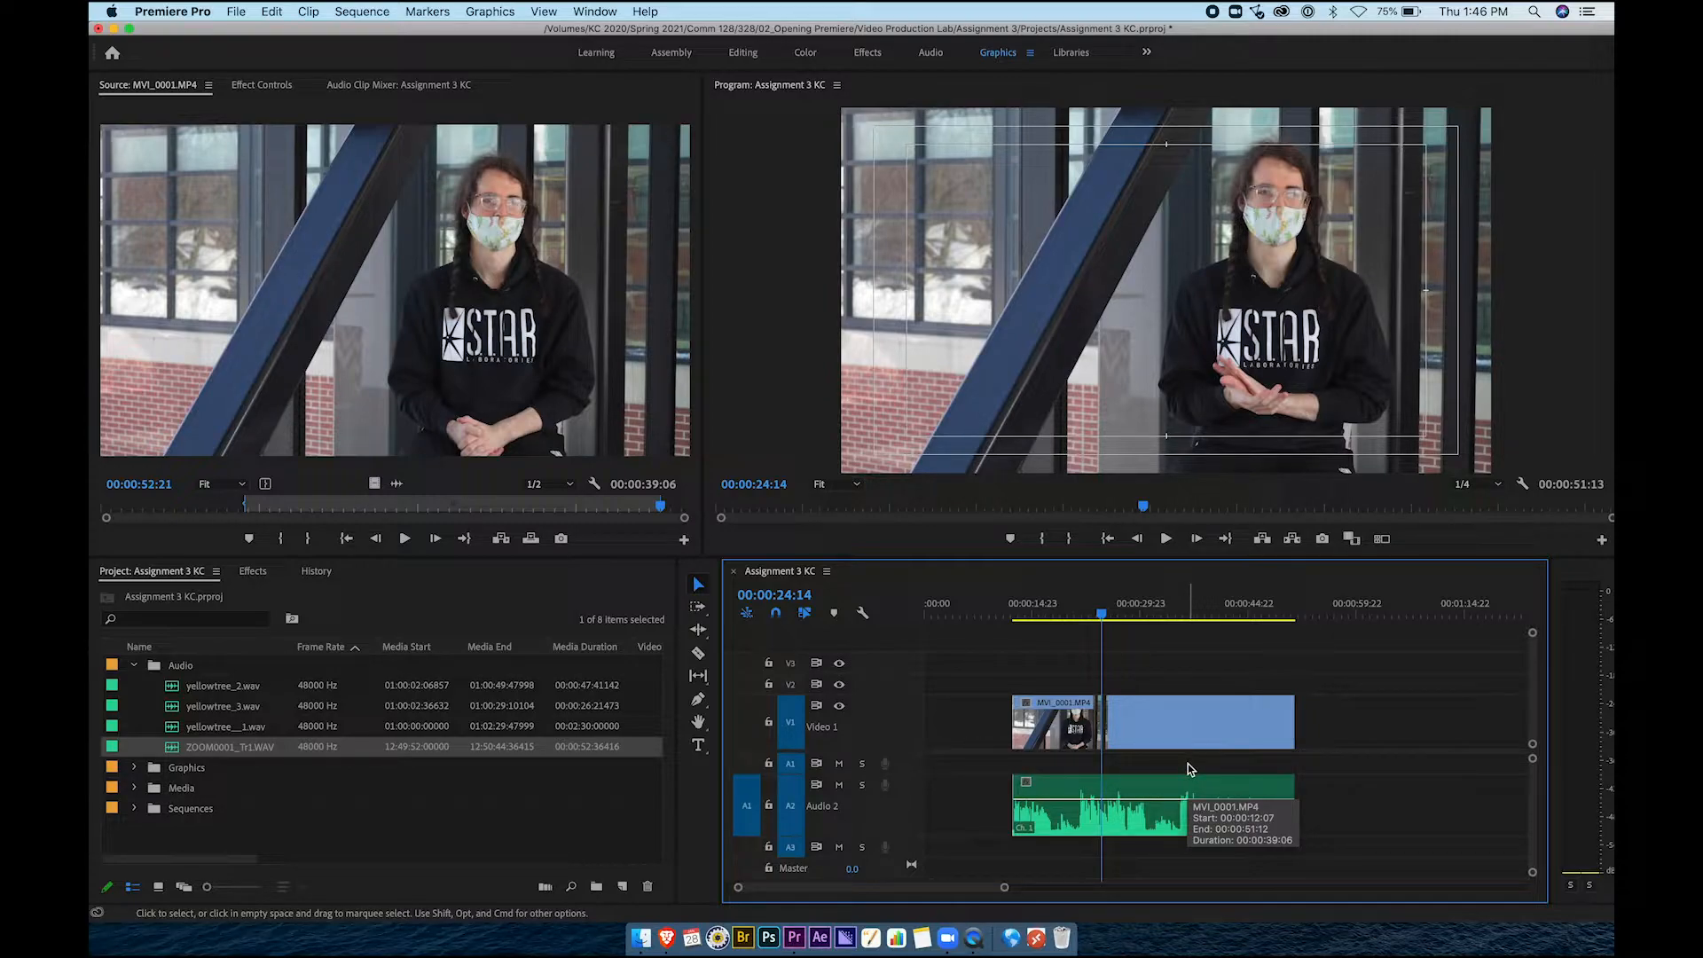
Link the interview video with the ZOOM0001_Tr1.WAV clip on A2
{"action": "left_click", "coordinate": [1173, 723]}
{"action": "left_click", "coordinate": [1164, 791]}
{"action": "left_click", "coordinate": [1163, 727]}
{"action": "left_click", "coordinate": [1163, 793]}
{"action": "left_click", "coordinate": [1165, 731]}
{"action": "left_click", "coordinate": [1163, 788]}
{"action": "left_click", "coordinate": [1156, 734]}
{"action": "left_click", "coordinate": [1152, 785]}
{"action": "left_click_drag", "start_coordinate": [1150, 679], "coordinate": [1209, 804]}
{"action": "right_click", "coordinate": [1194, 743]}
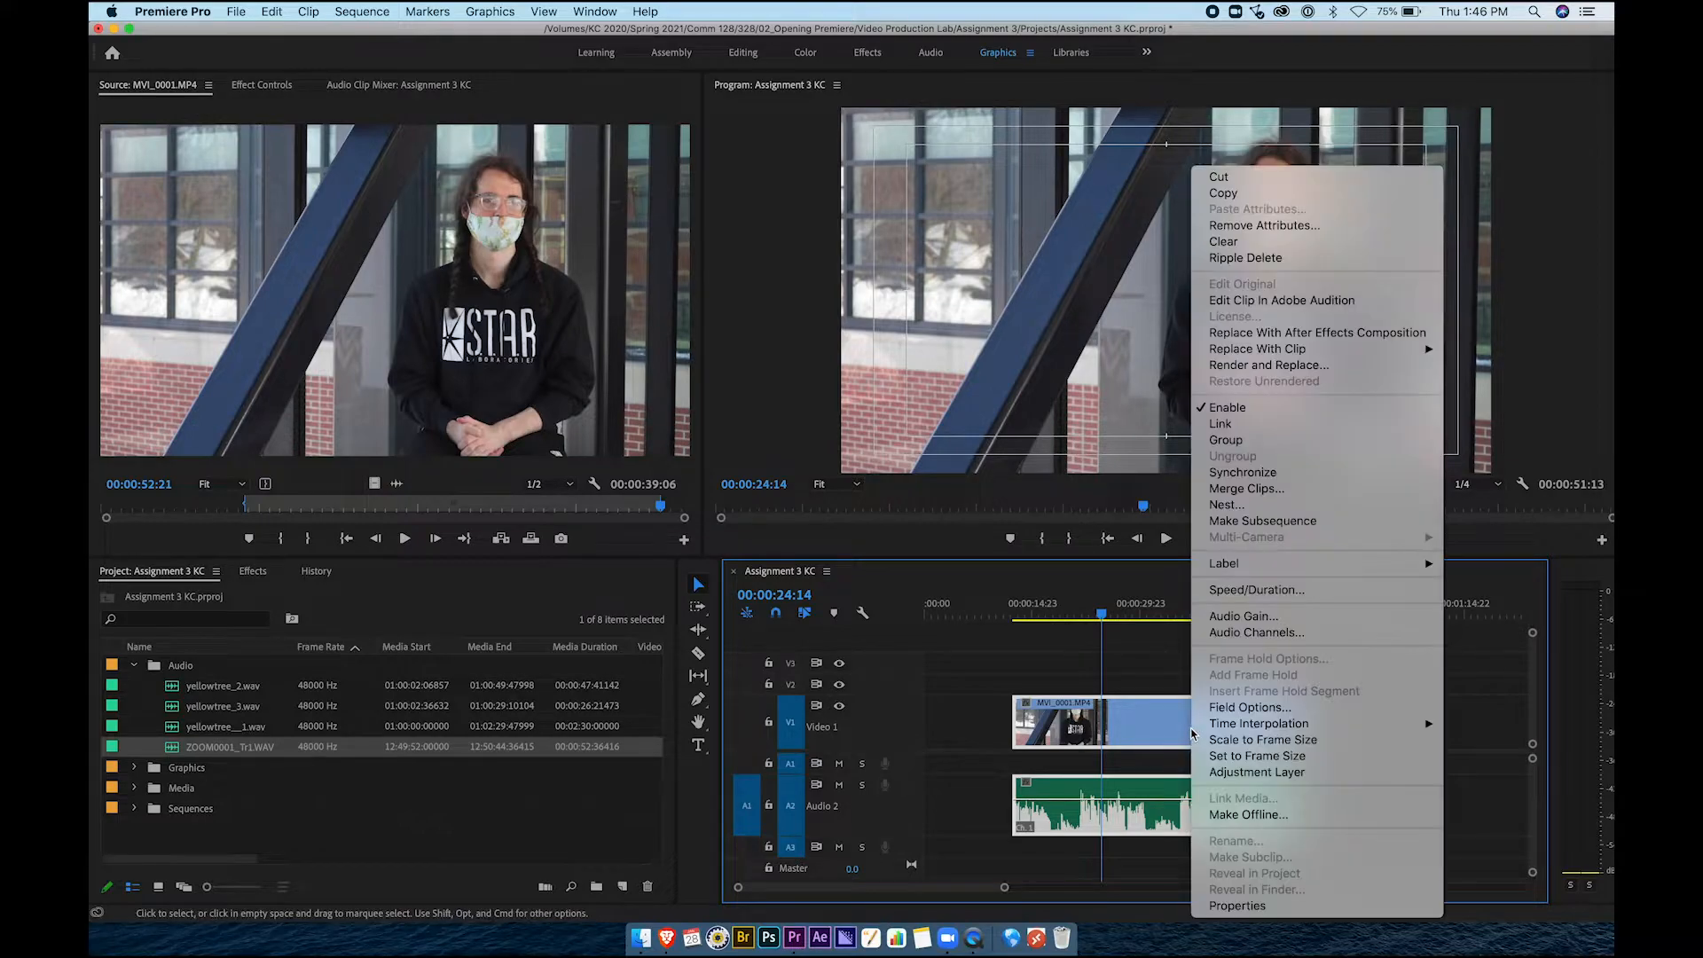
{"action": "left_click", "coordinate": [1240, 423]}
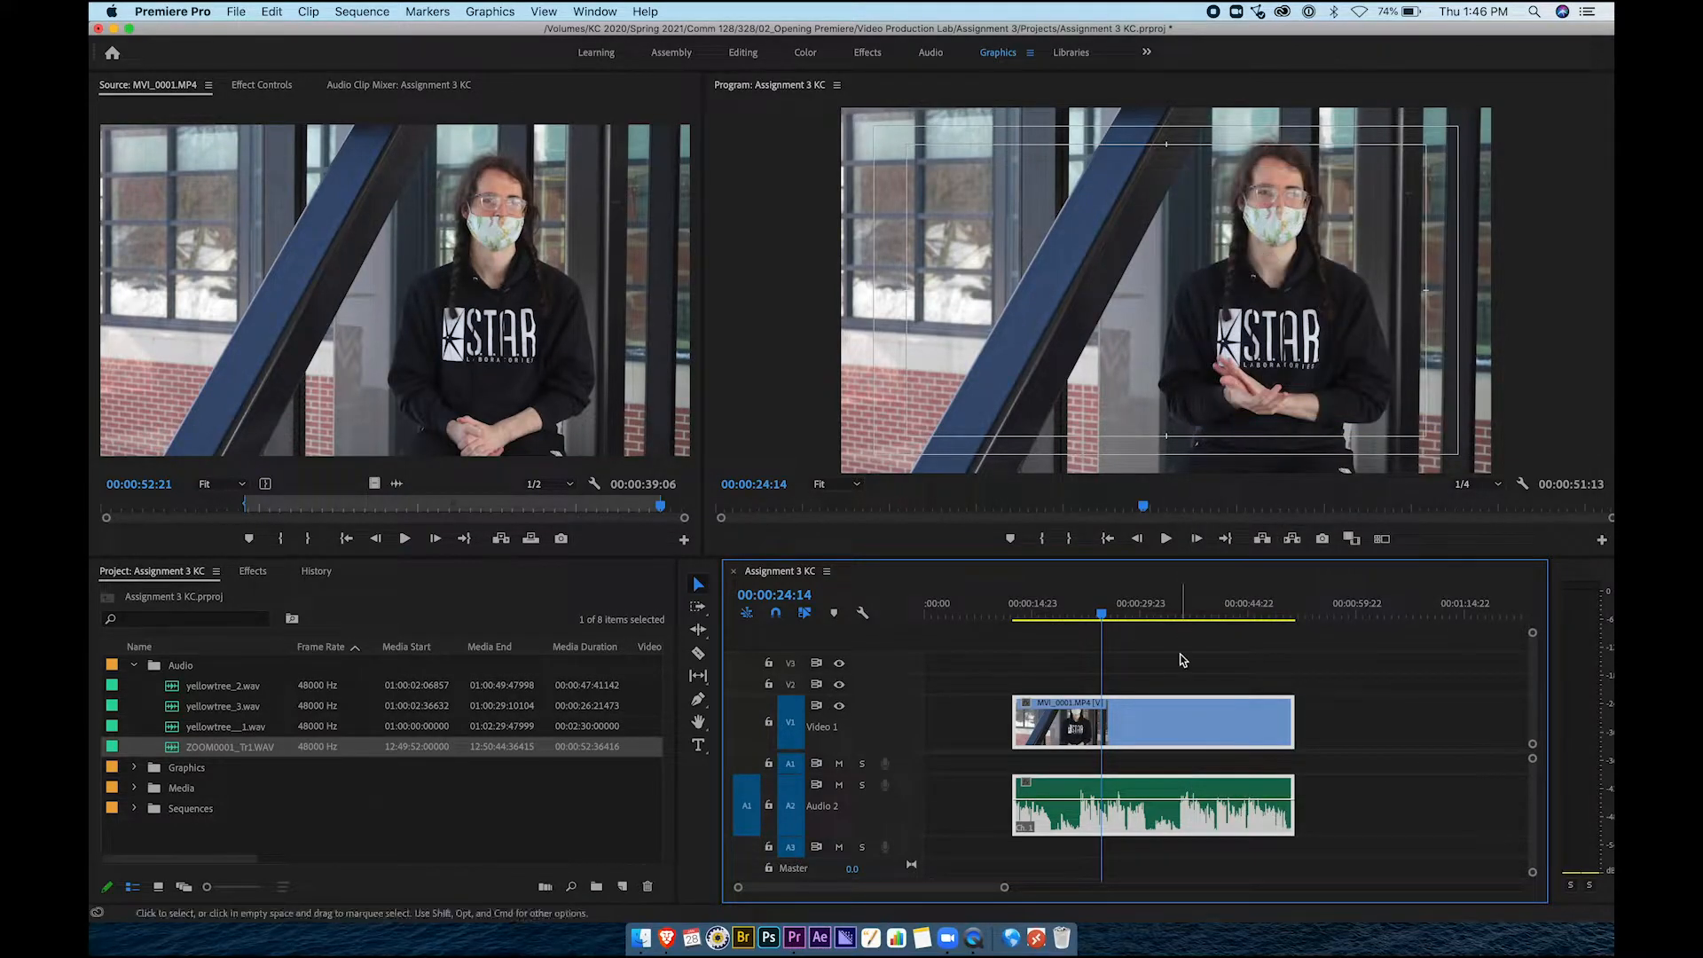
Ripple-delete the empty gap on V1 so the video and ZOOM0001_Tr1.WAV start at 00:00:00:00
{"action": "left_click_drag", "start_coordinate": [1153, 714], "coordinate": [1120, 742]}
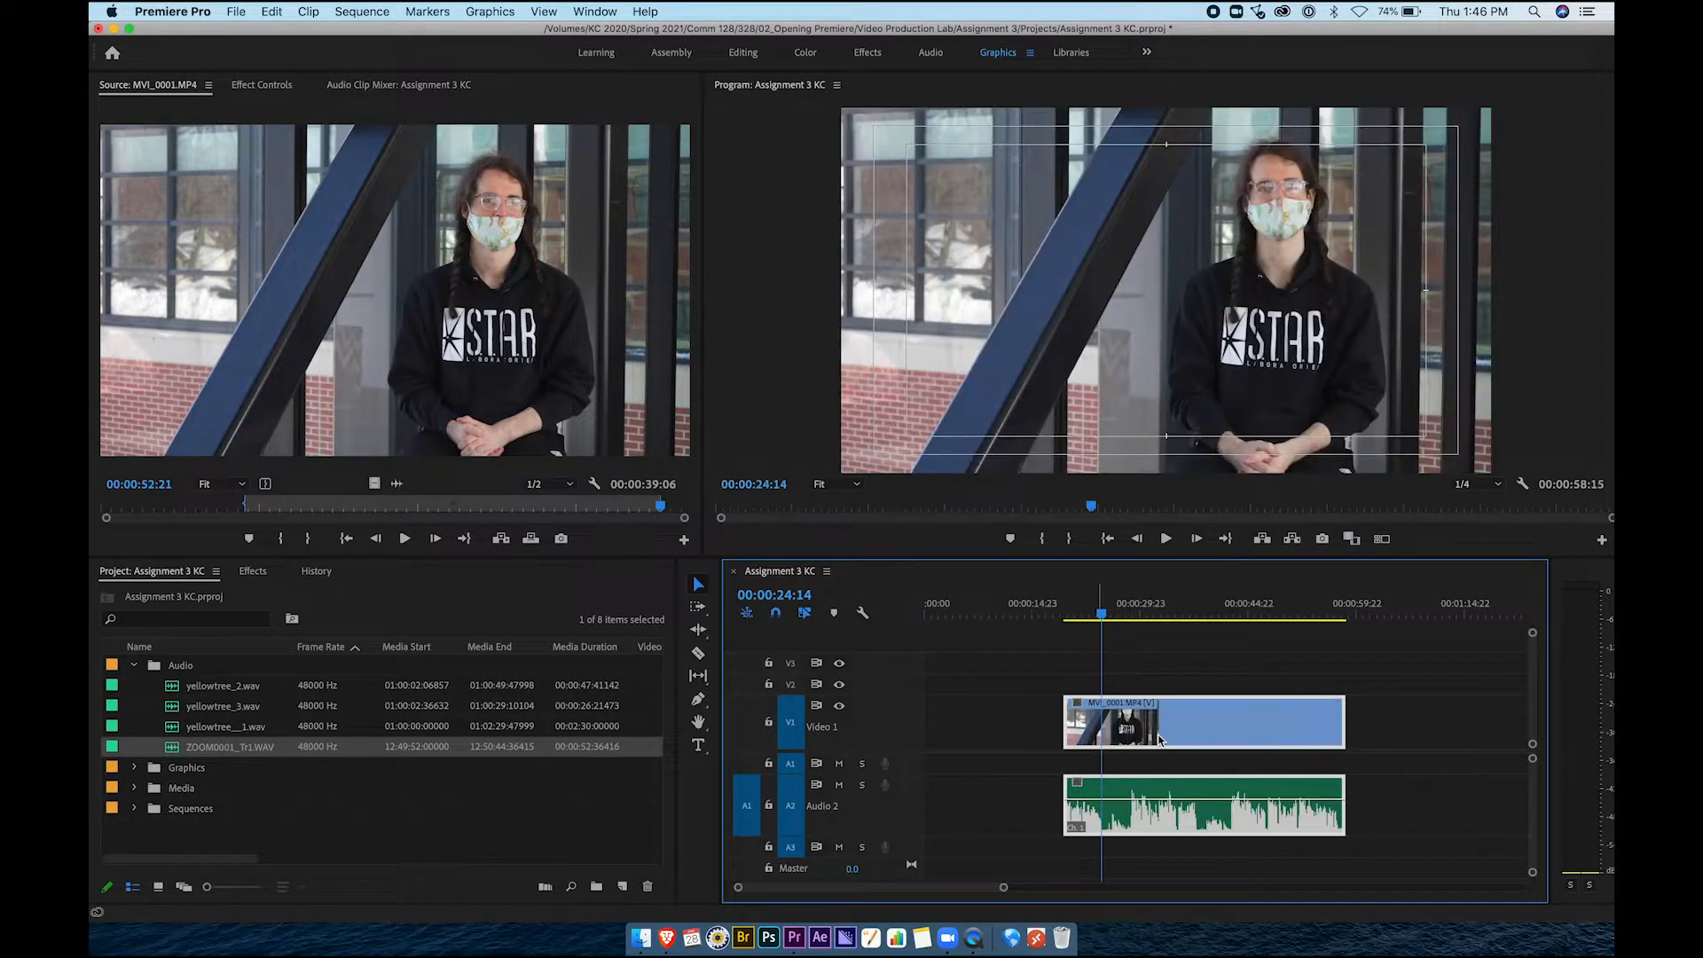
{"action": "left_click", "coordinate": [986, 726]}
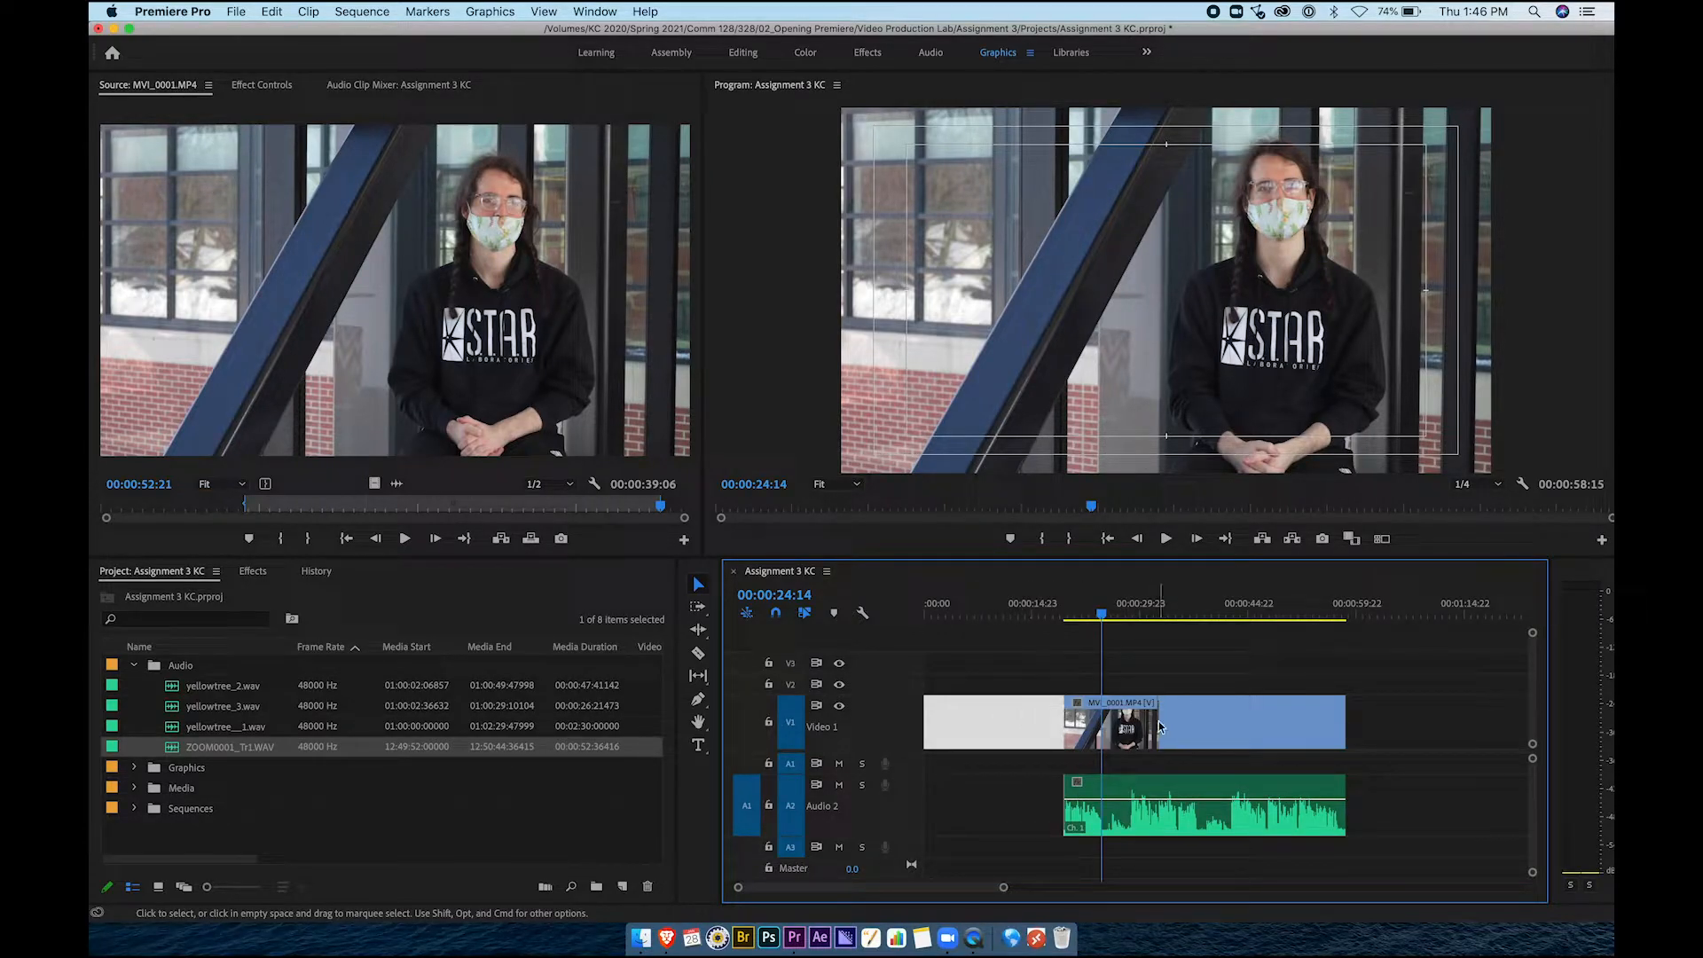
{"action": "left_click_drag", "start_coordinate": [1179, 740], "coordinate": [1040, 731]}
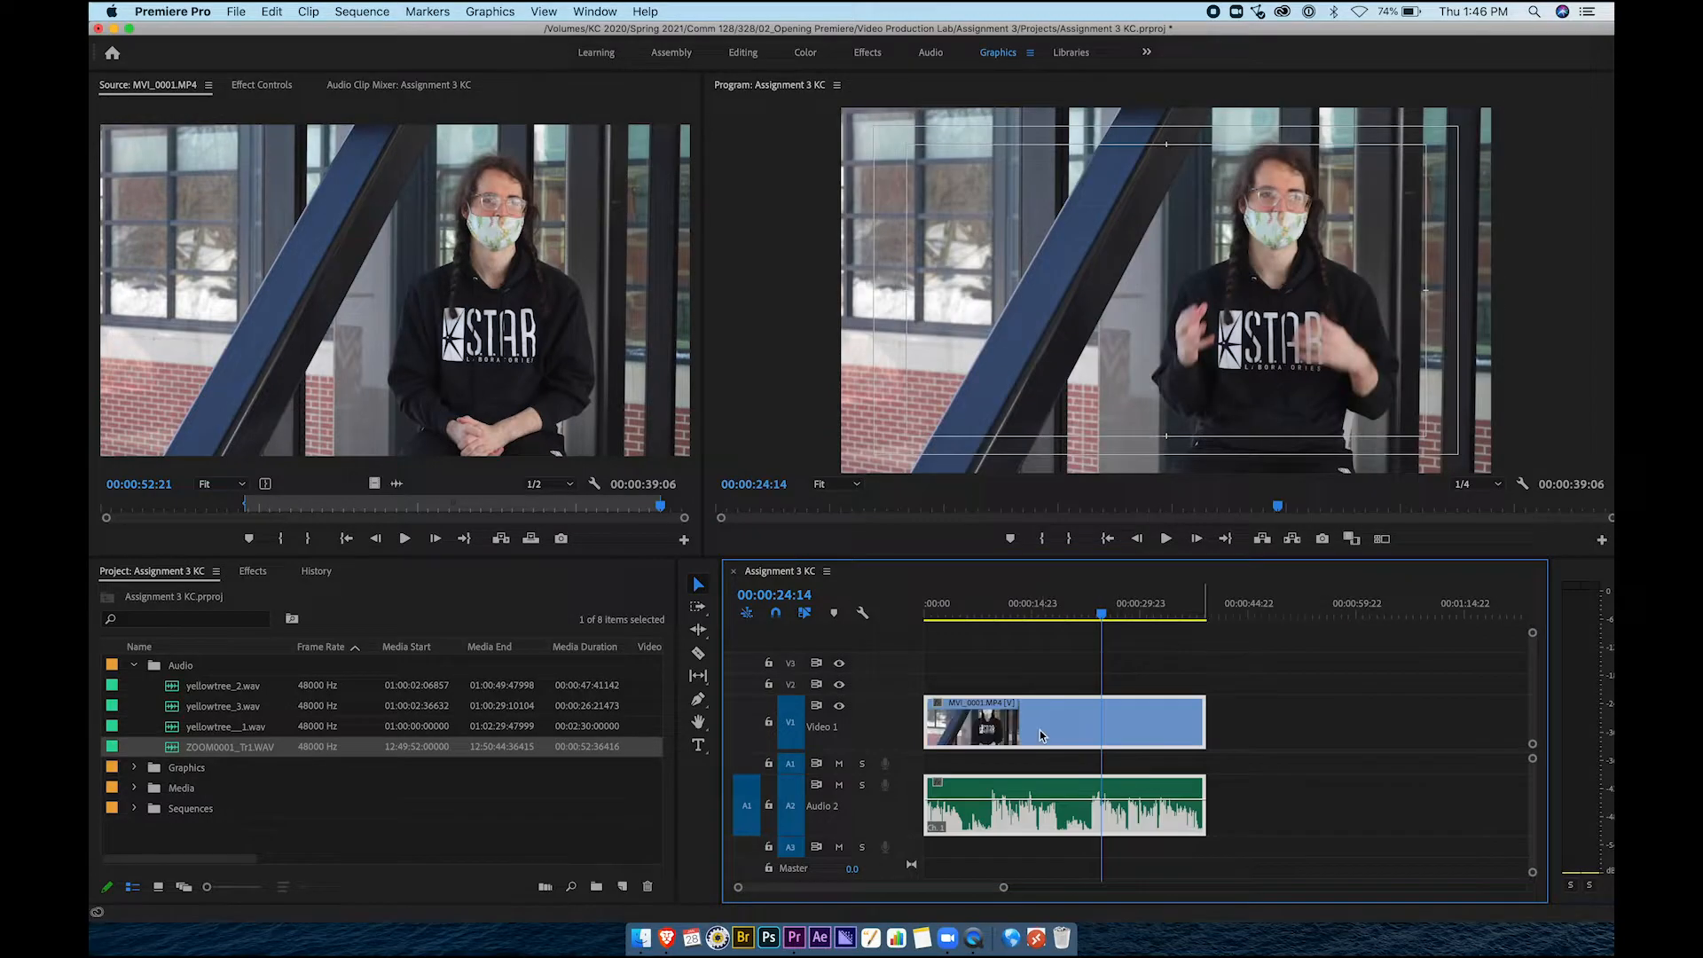
{"action": "key", "text": "super+z"}
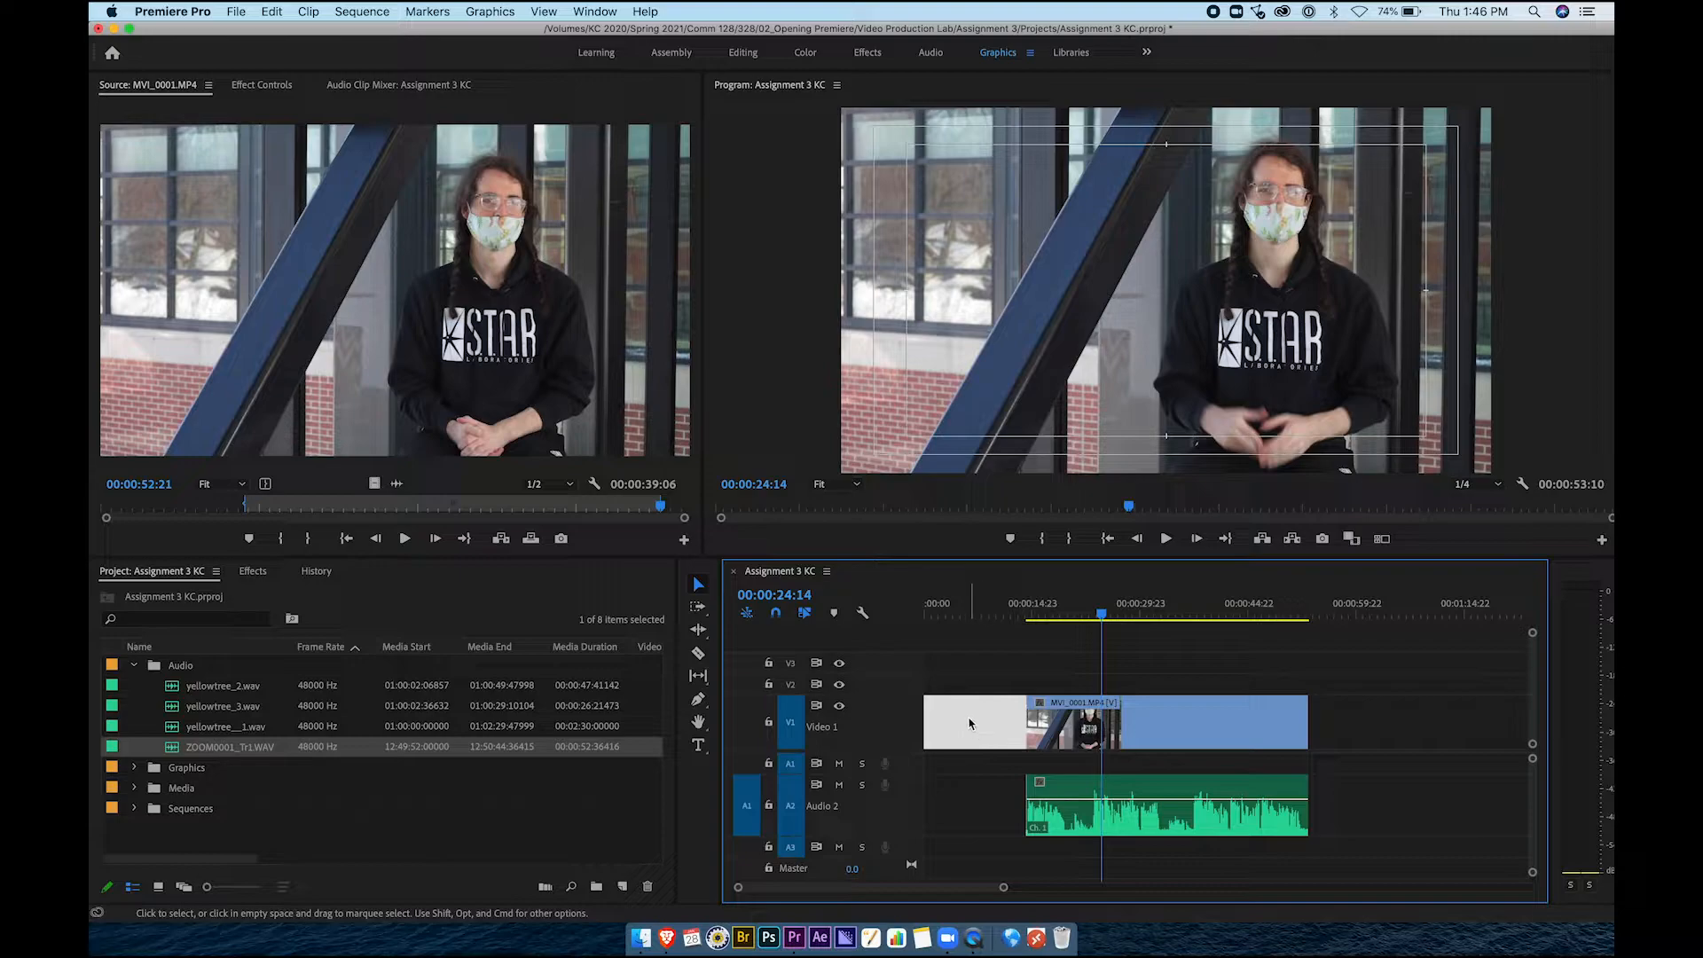
{"action": "left_click", "coordinate": [970, 724]}
{"action": "left_click", "coordinate": [982, 808]}
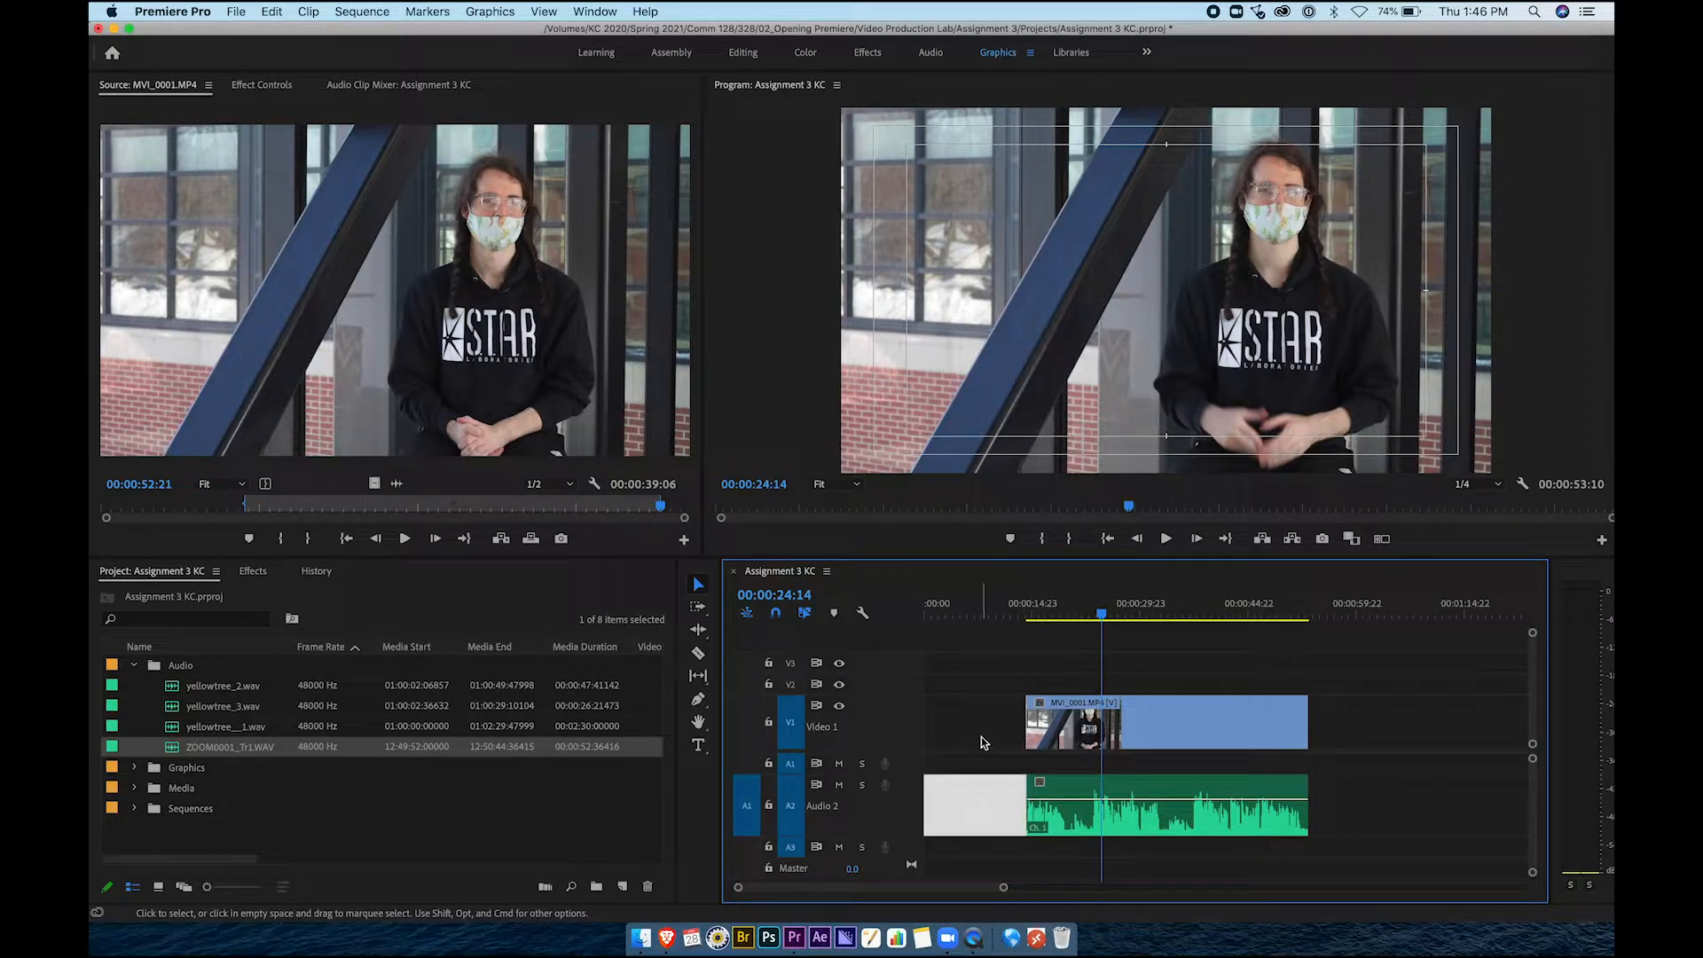
{"action": "left_click", "coordinate": [978, 737]}
{"action": "left_click", "coordinate": [990, 808]}
{"action": "left_click", "coordinate": [992, 730]}
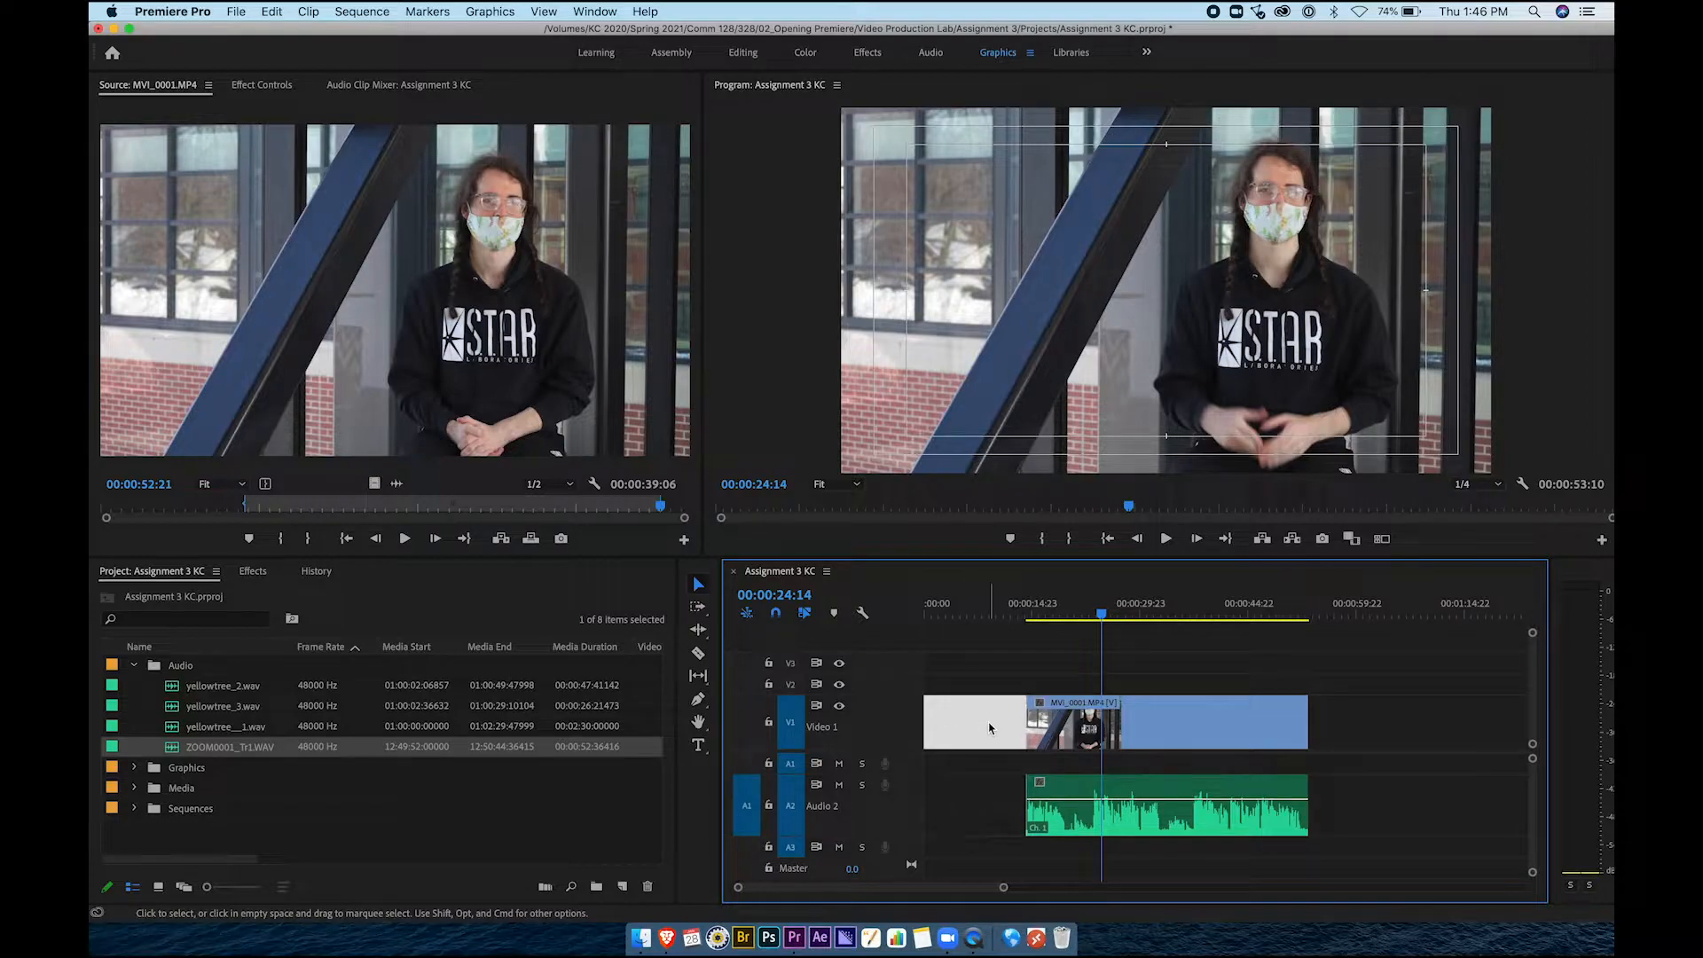
{"action": "right_click", "coordinate": [990, 728]}
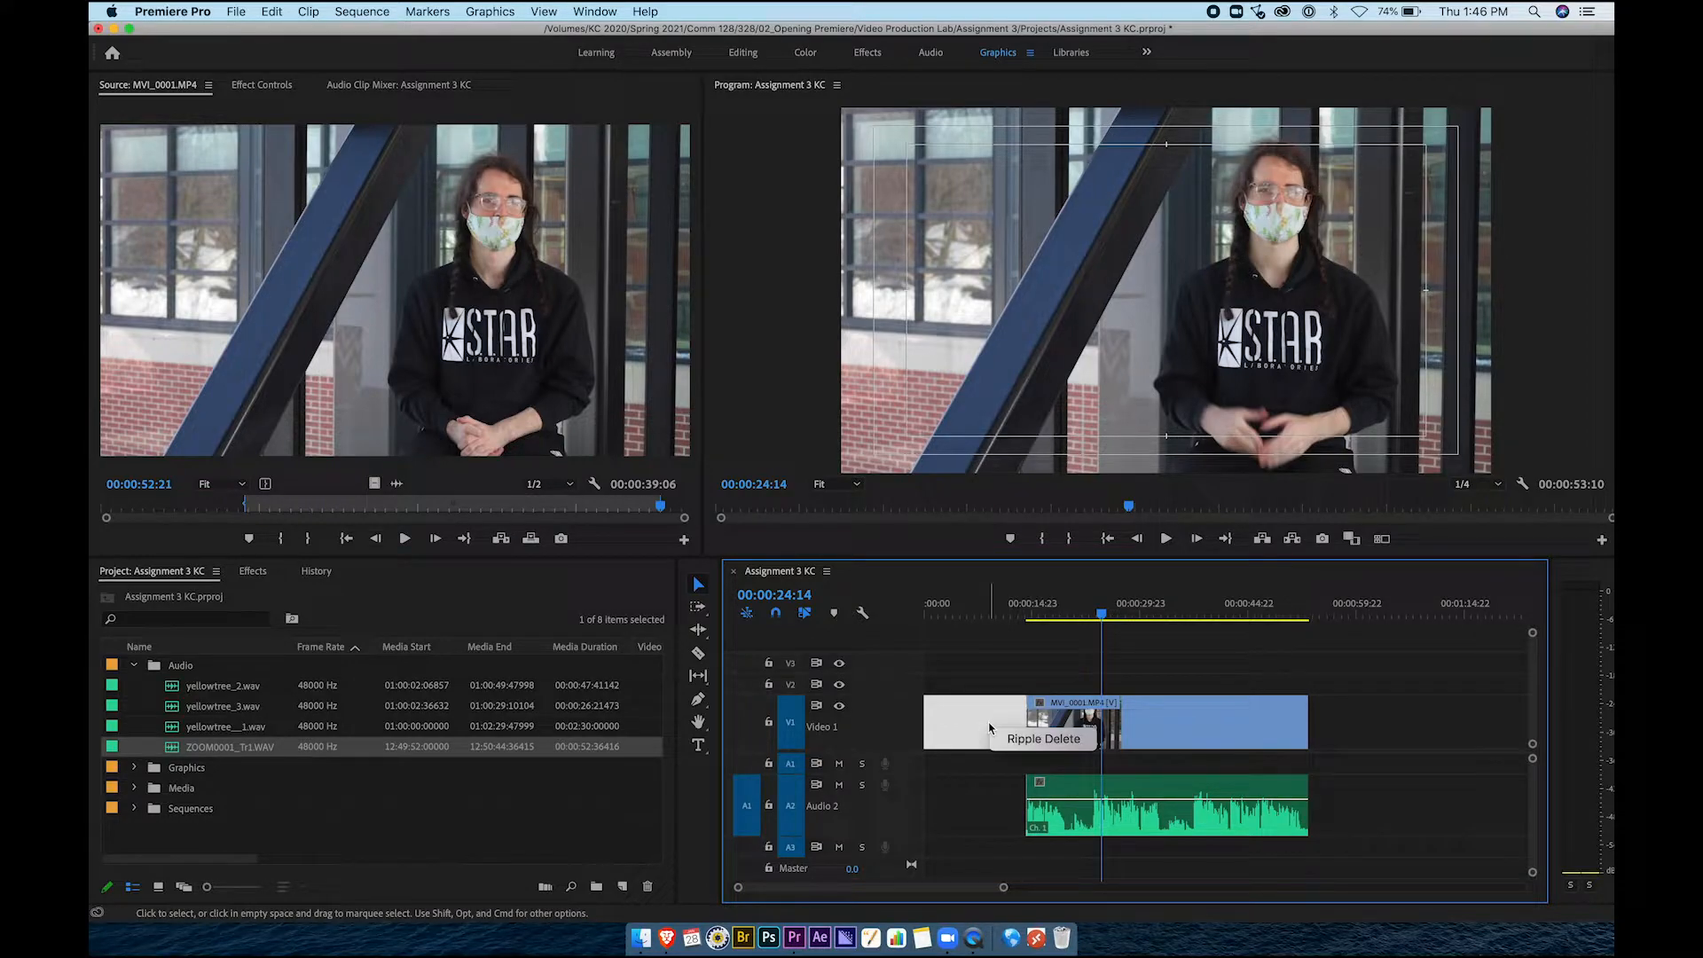
{"action": "left_click", "coordinate": [1041, 742]}
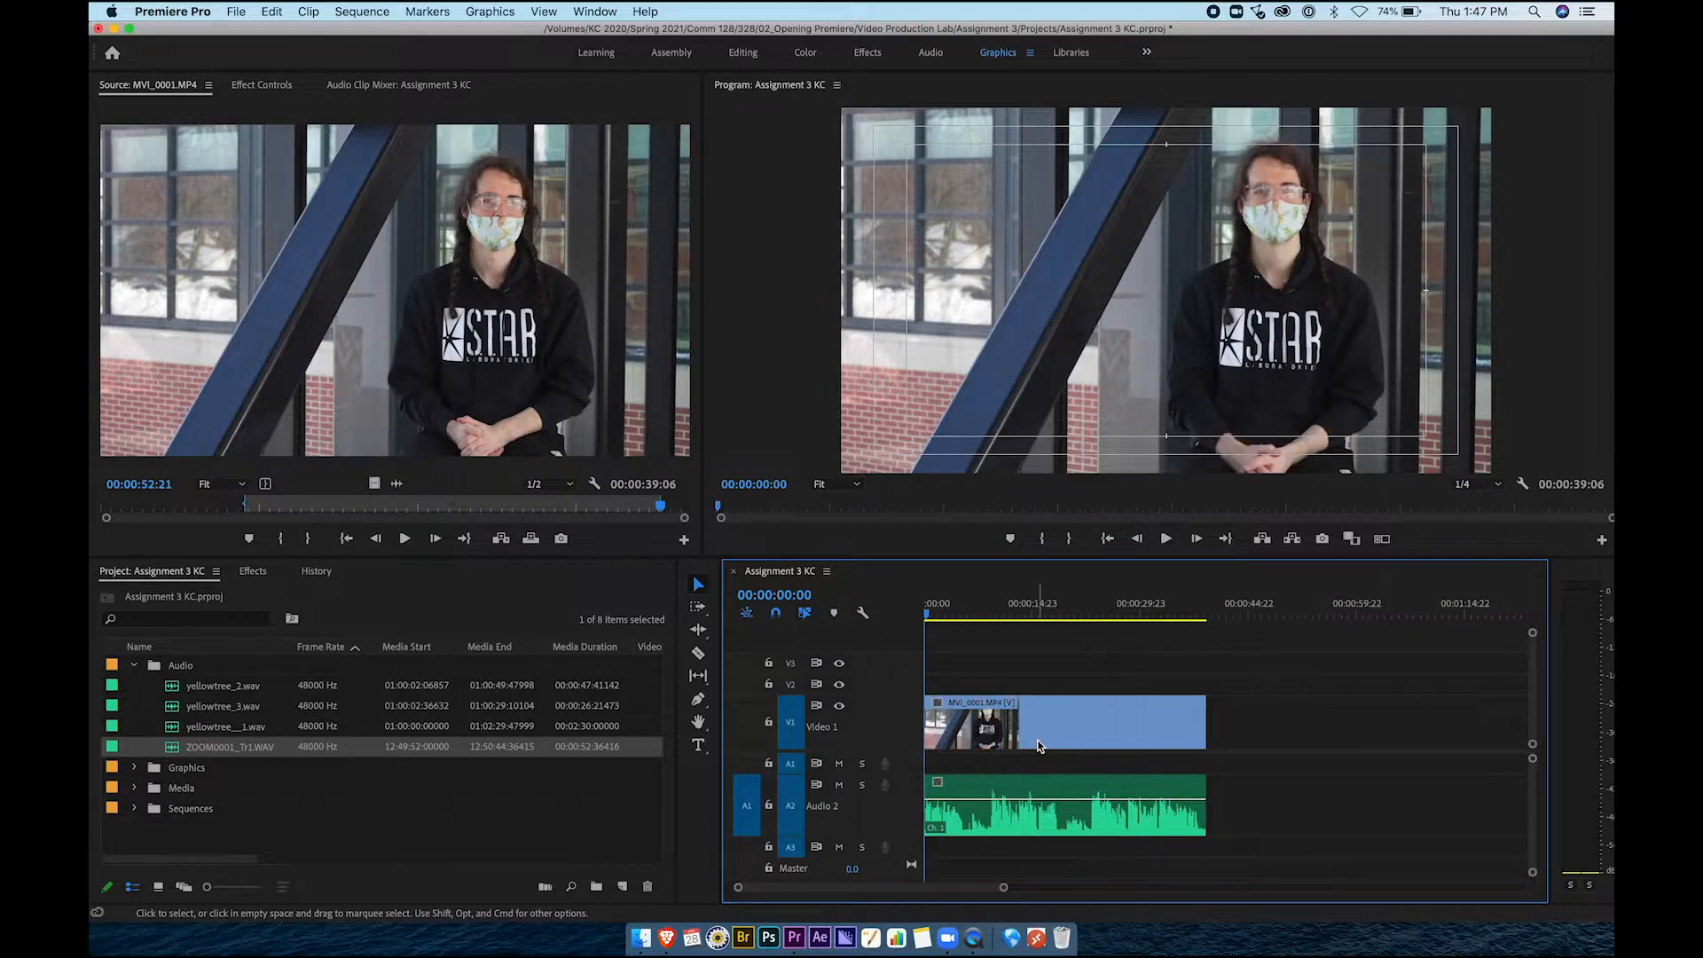
Zoom the timeline into the interview's opening and play it from 00:00:00:00 in the Program monitor
{"action": "left_click", "coordinate": [994, 718]}
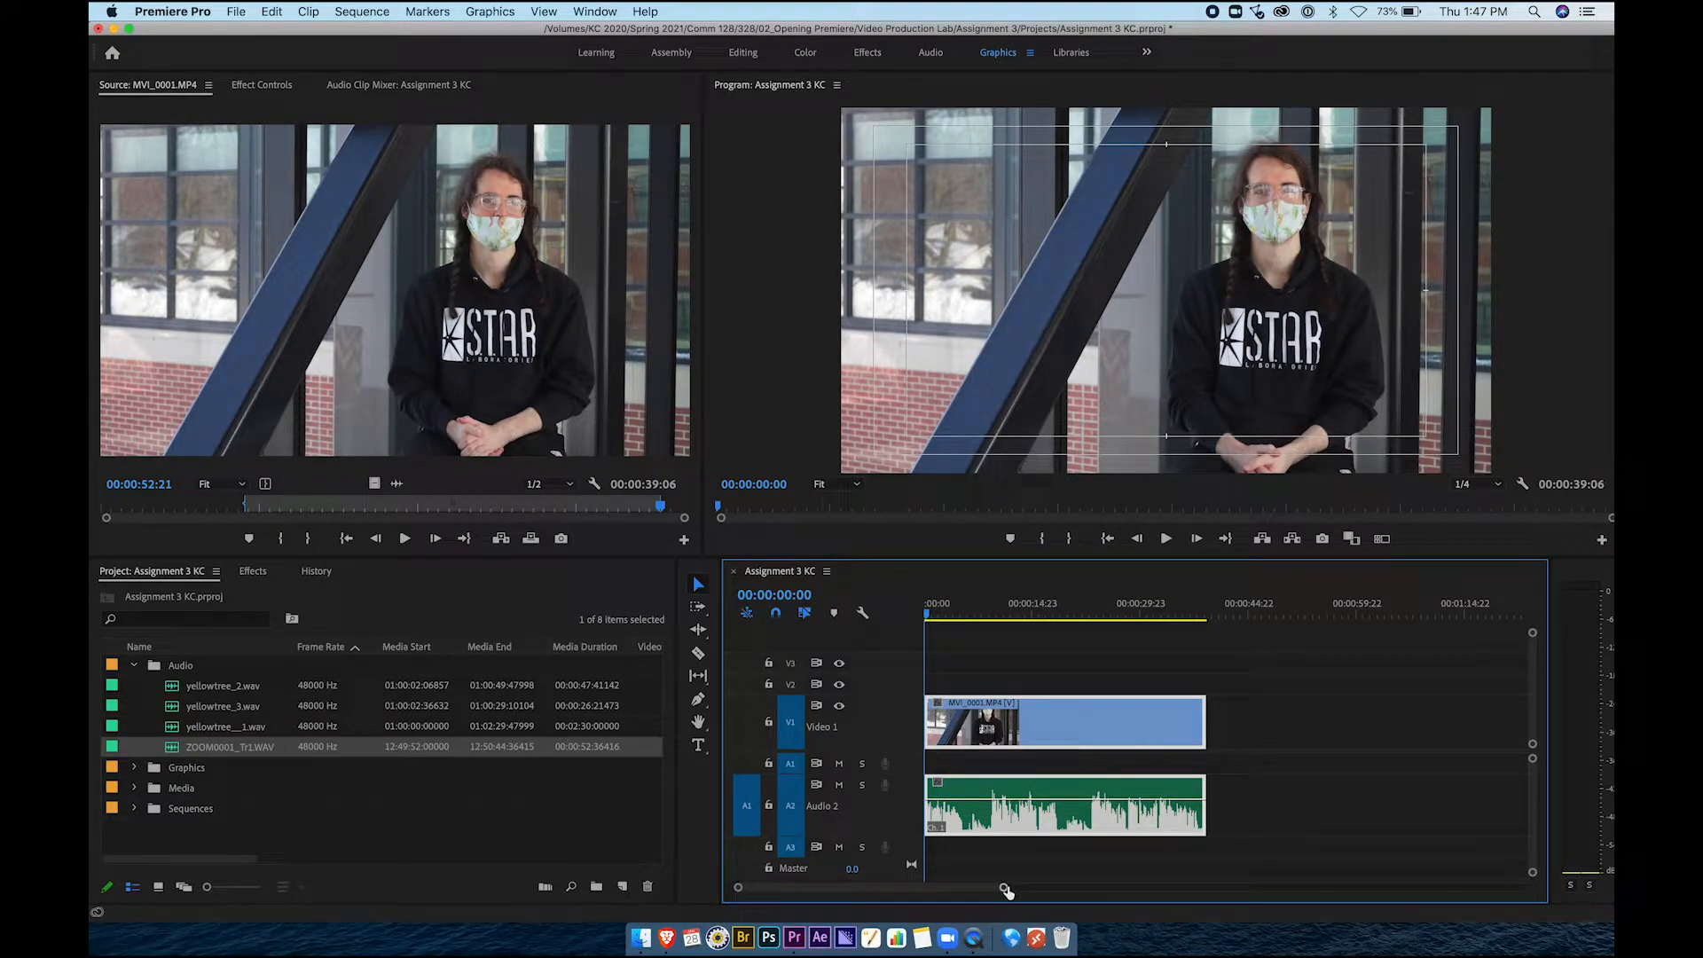
{"action": "left_click_drag", "start_coordinate": [1006, 889], "coordinate": [922, 887]}
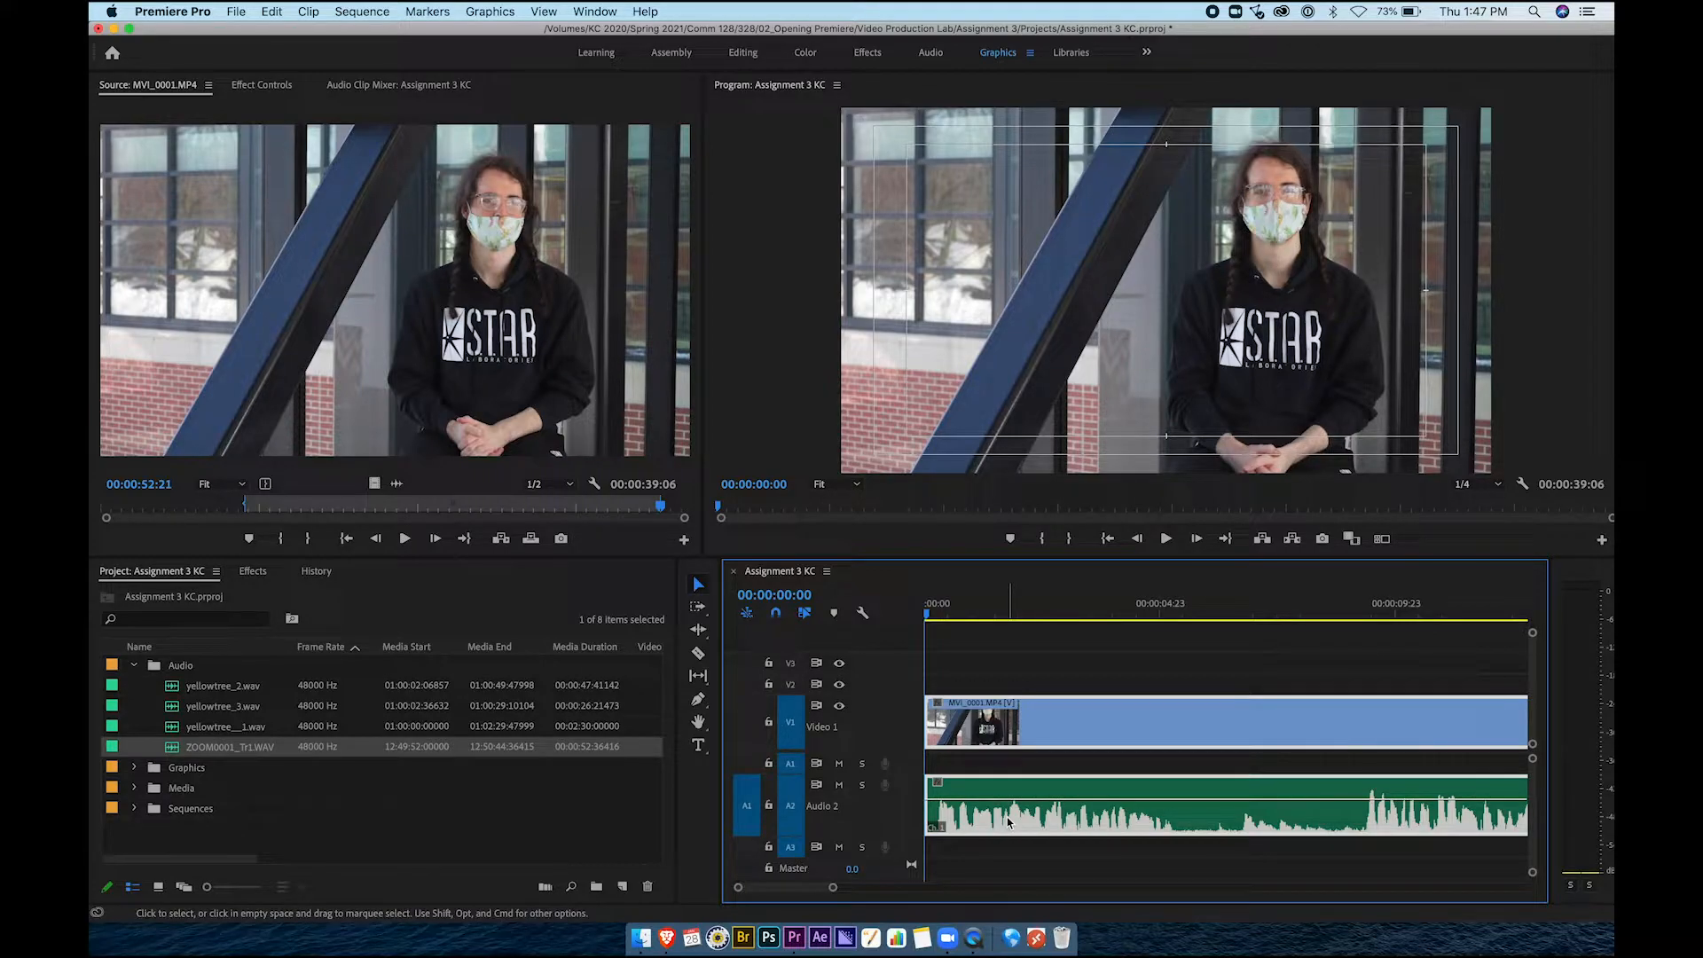
{"action": "scroll", "coordinate": [1008, 822], "scroll_direction": "up", "scroll_amount": 5}
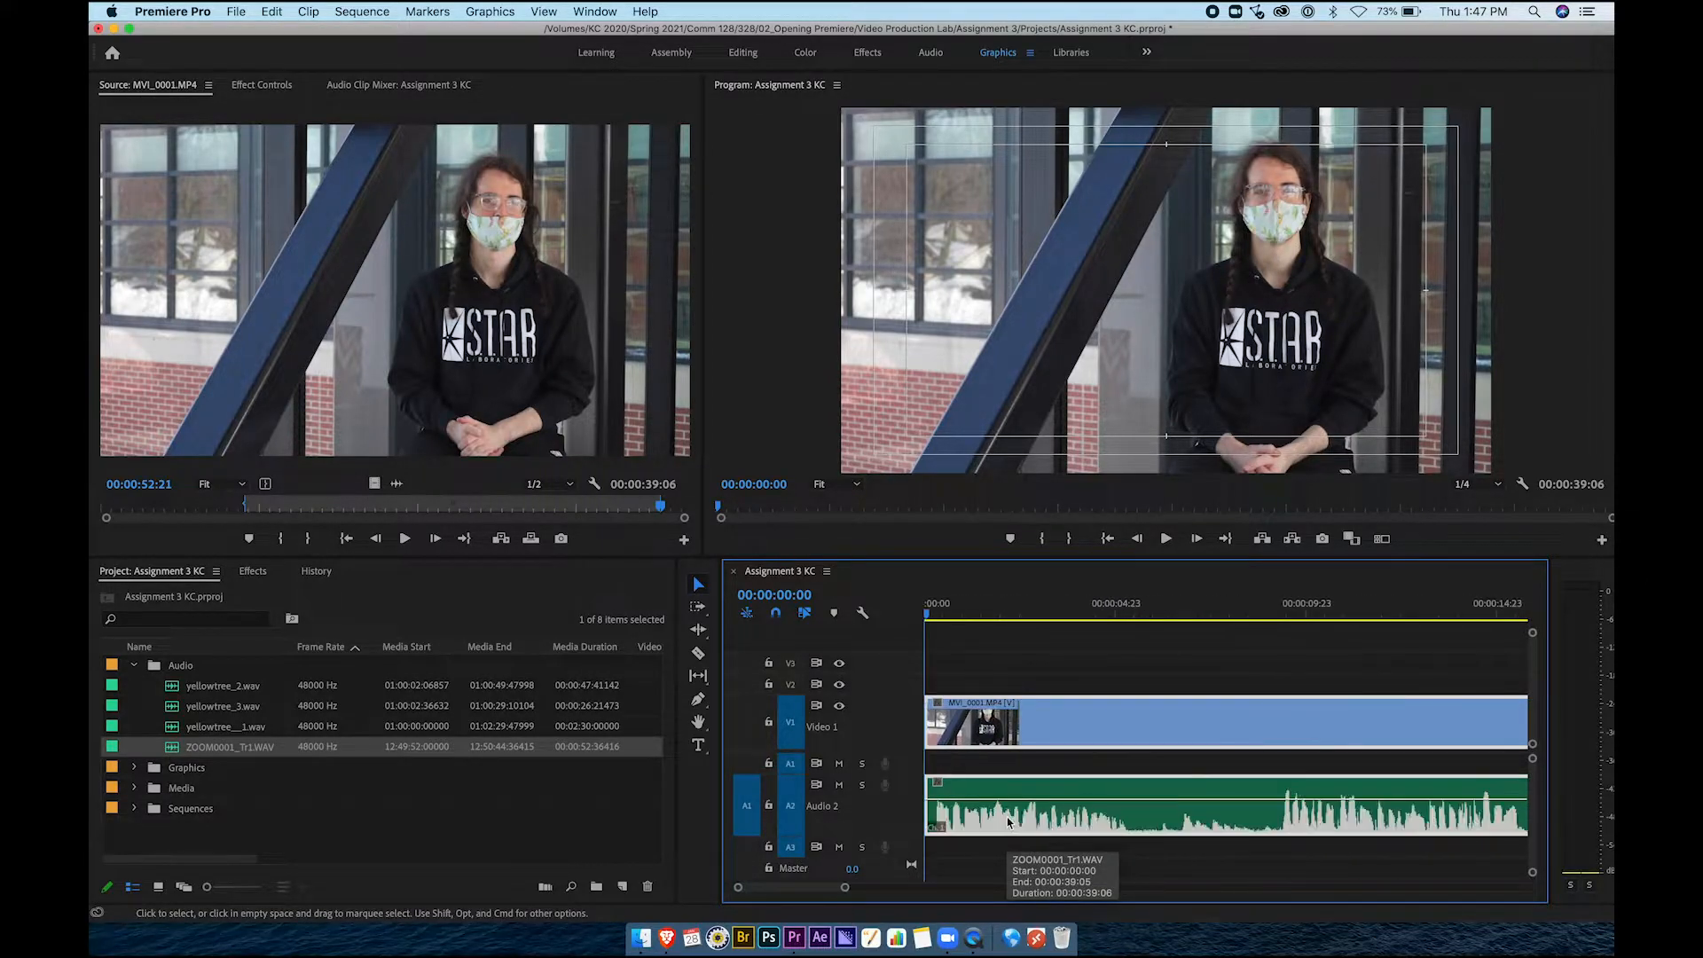
{"action": "scroll", "coordinate": [1007, 822], "scroll_direction": "left", "scroll_amount": 2}
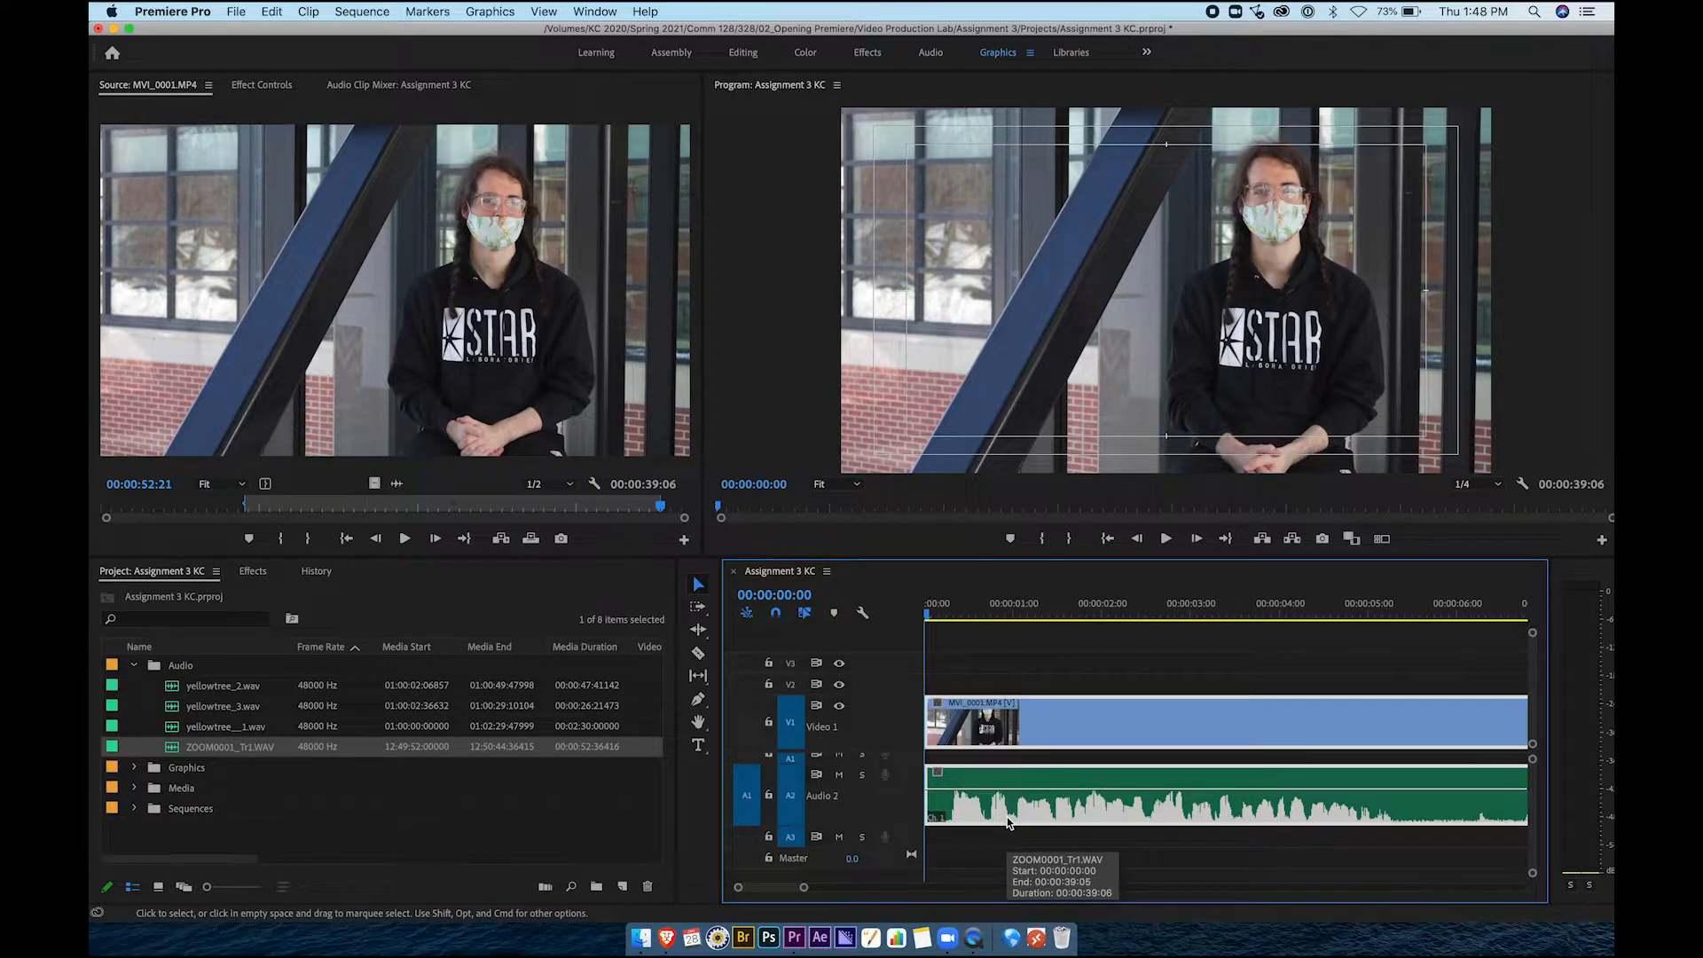
{"action": "scroll", "coordinate": [1007, 822], "scroll_direction": "up", "scroll_amount": 1}
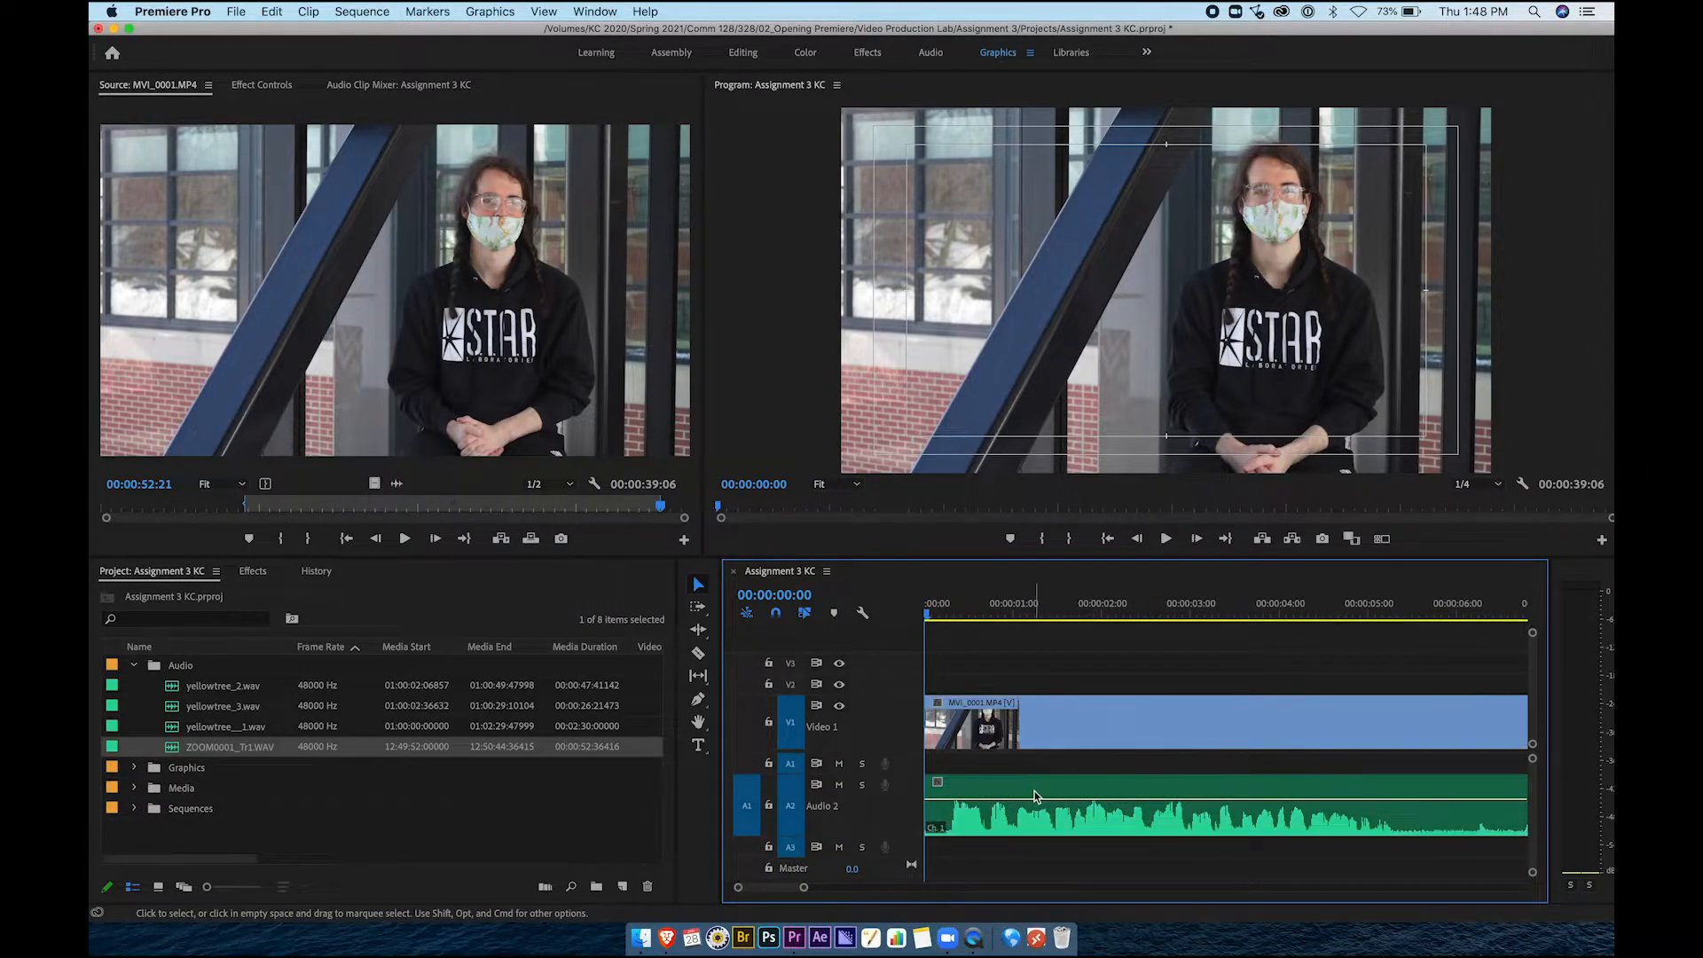
{"action": "left_click", "coordinate": [934, 613]}
{"action": "left_click_drag", "start_coordinate": [934, 613], "coordinate": [943, 614]}
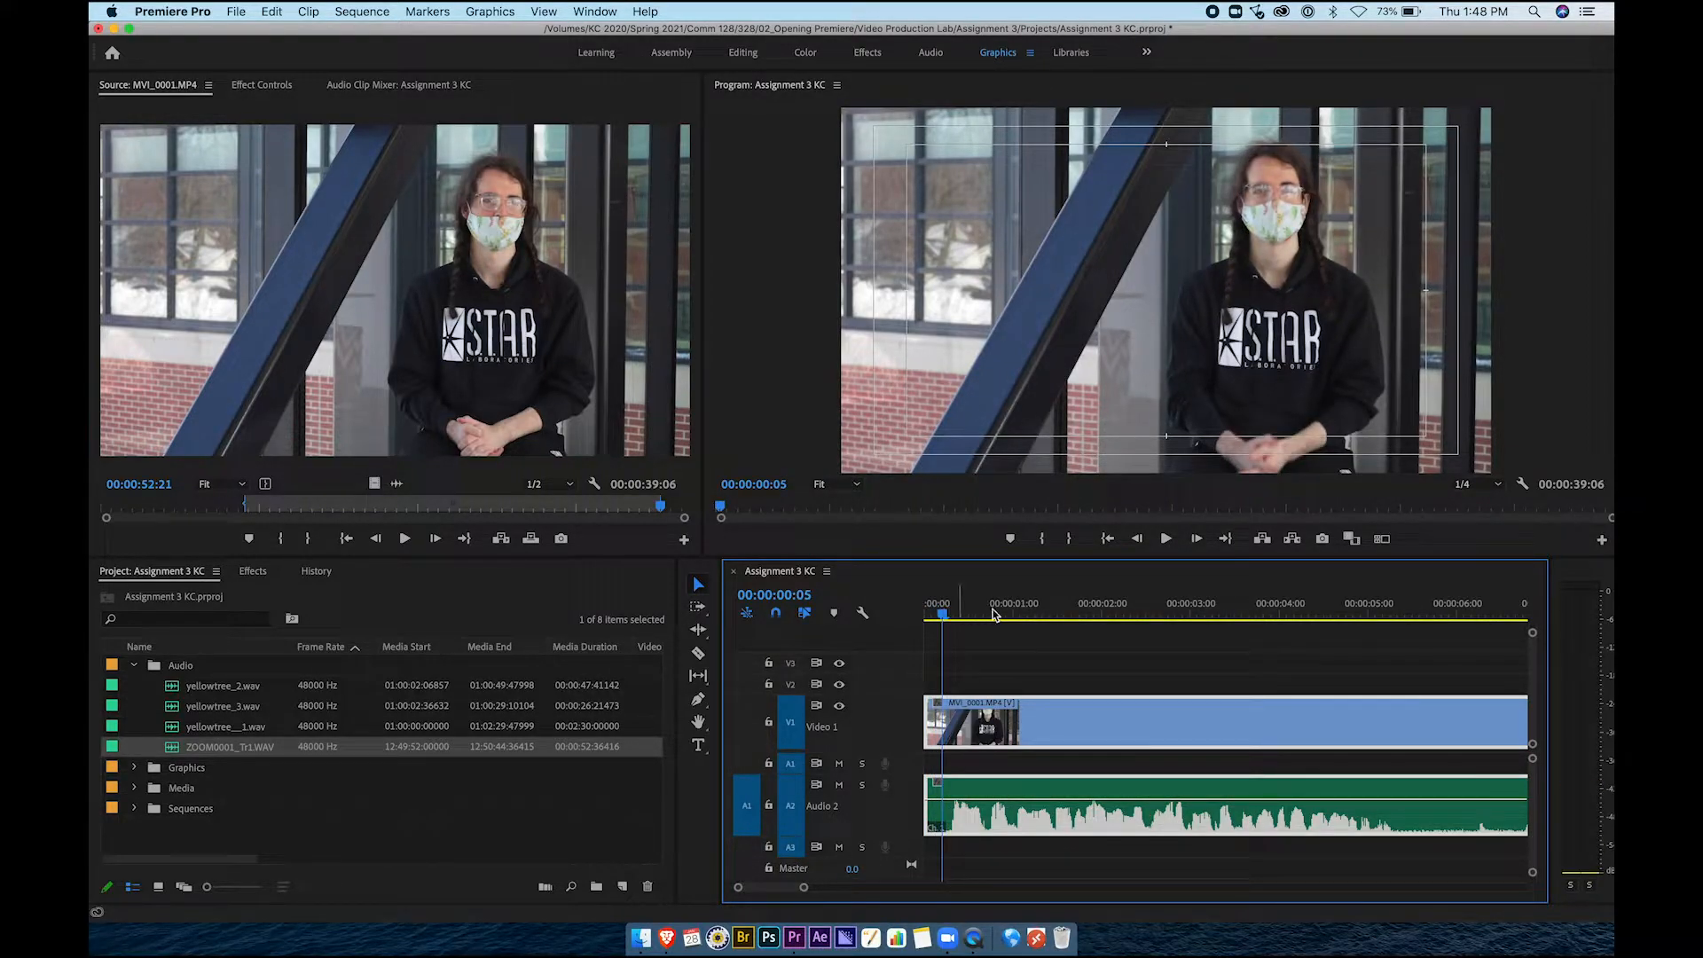
{"action": "left_click", "coordinate": [925, 614]}
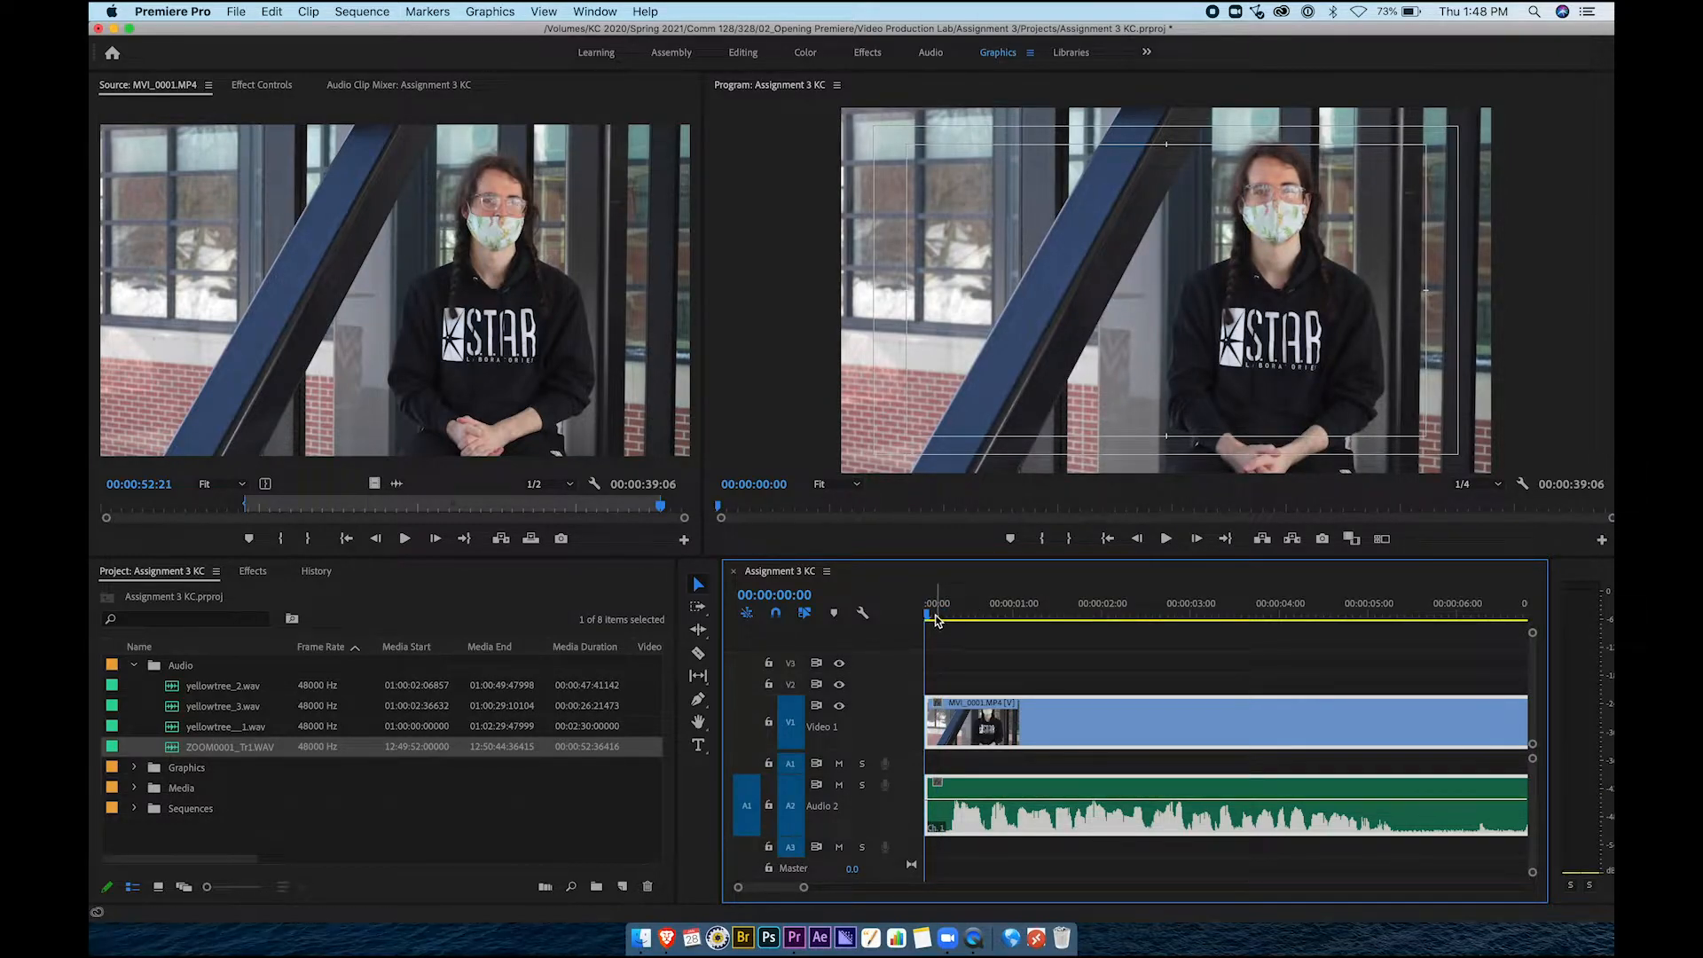
{"action": "left_click", "coordinate": [1166, 540]}
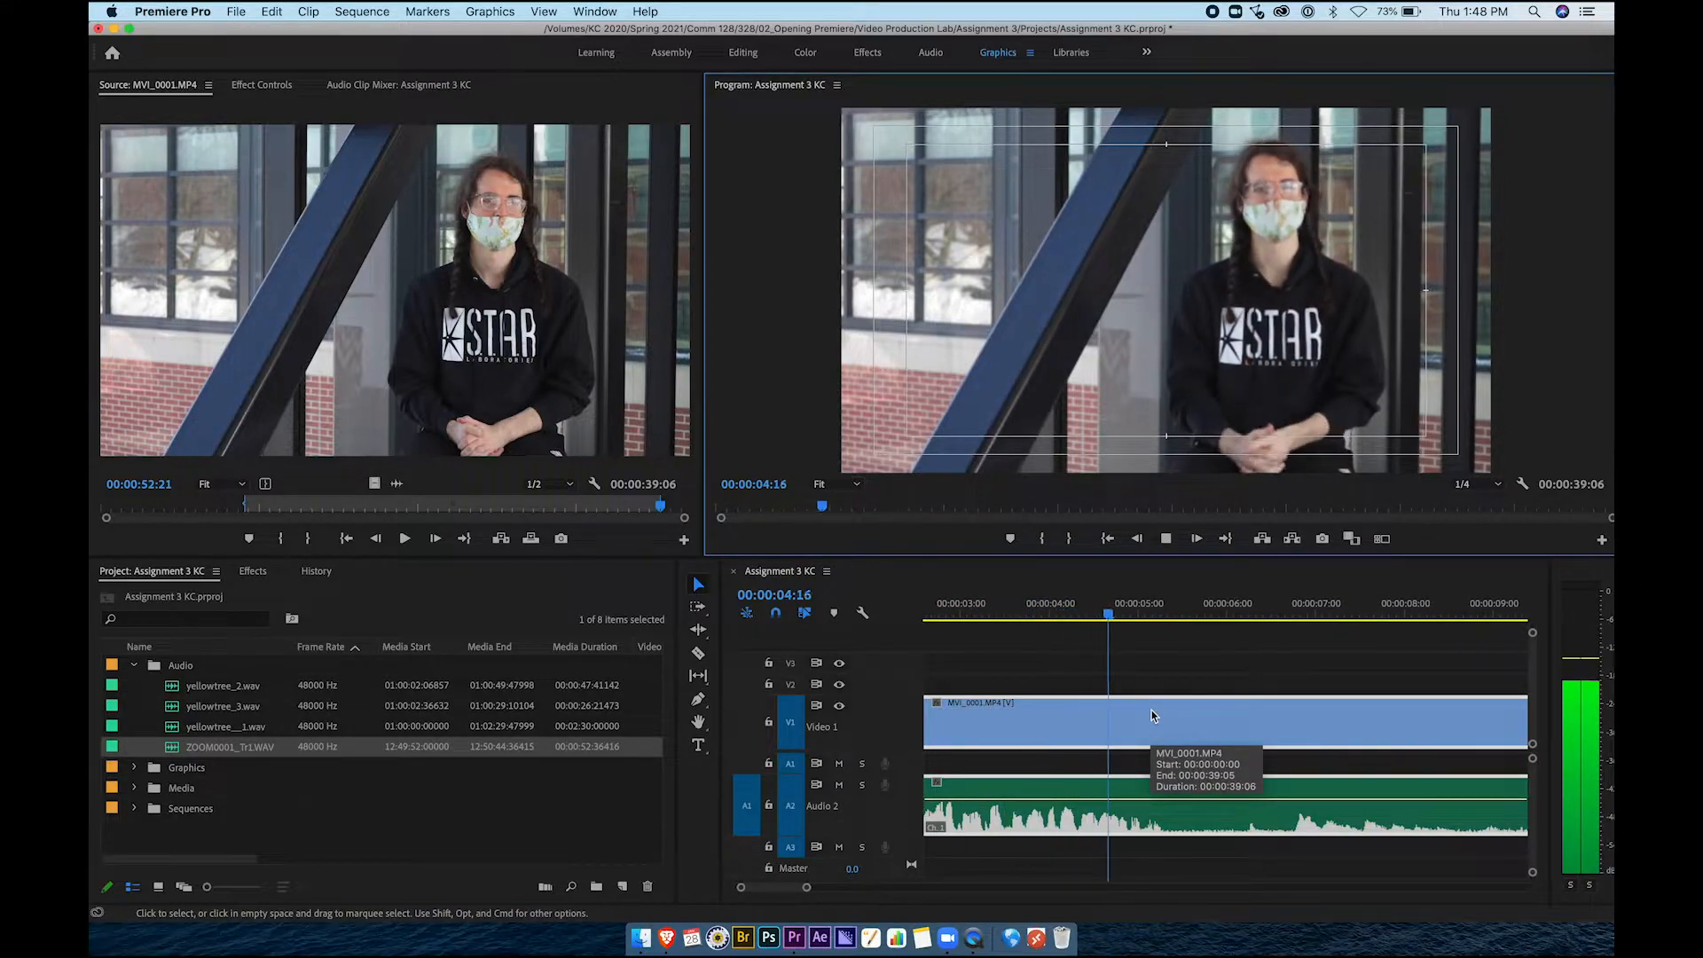
Cut the interview video and audio with the Razor tool at 00:00:05:19
{"action": "key", "text": "space"}
{"action": "left_click_drag", "start_coordinate": [1185, 616], "coordinate": [1208, 615]}
{"action": "scroll", "coordinate": [1186, 755], "scroll_direction": "right", "scroll_amount": 3}
{"action": "scroll", "coordinate": [1189, 761], "scroll_direction": "right", "scroll_amount": 1}
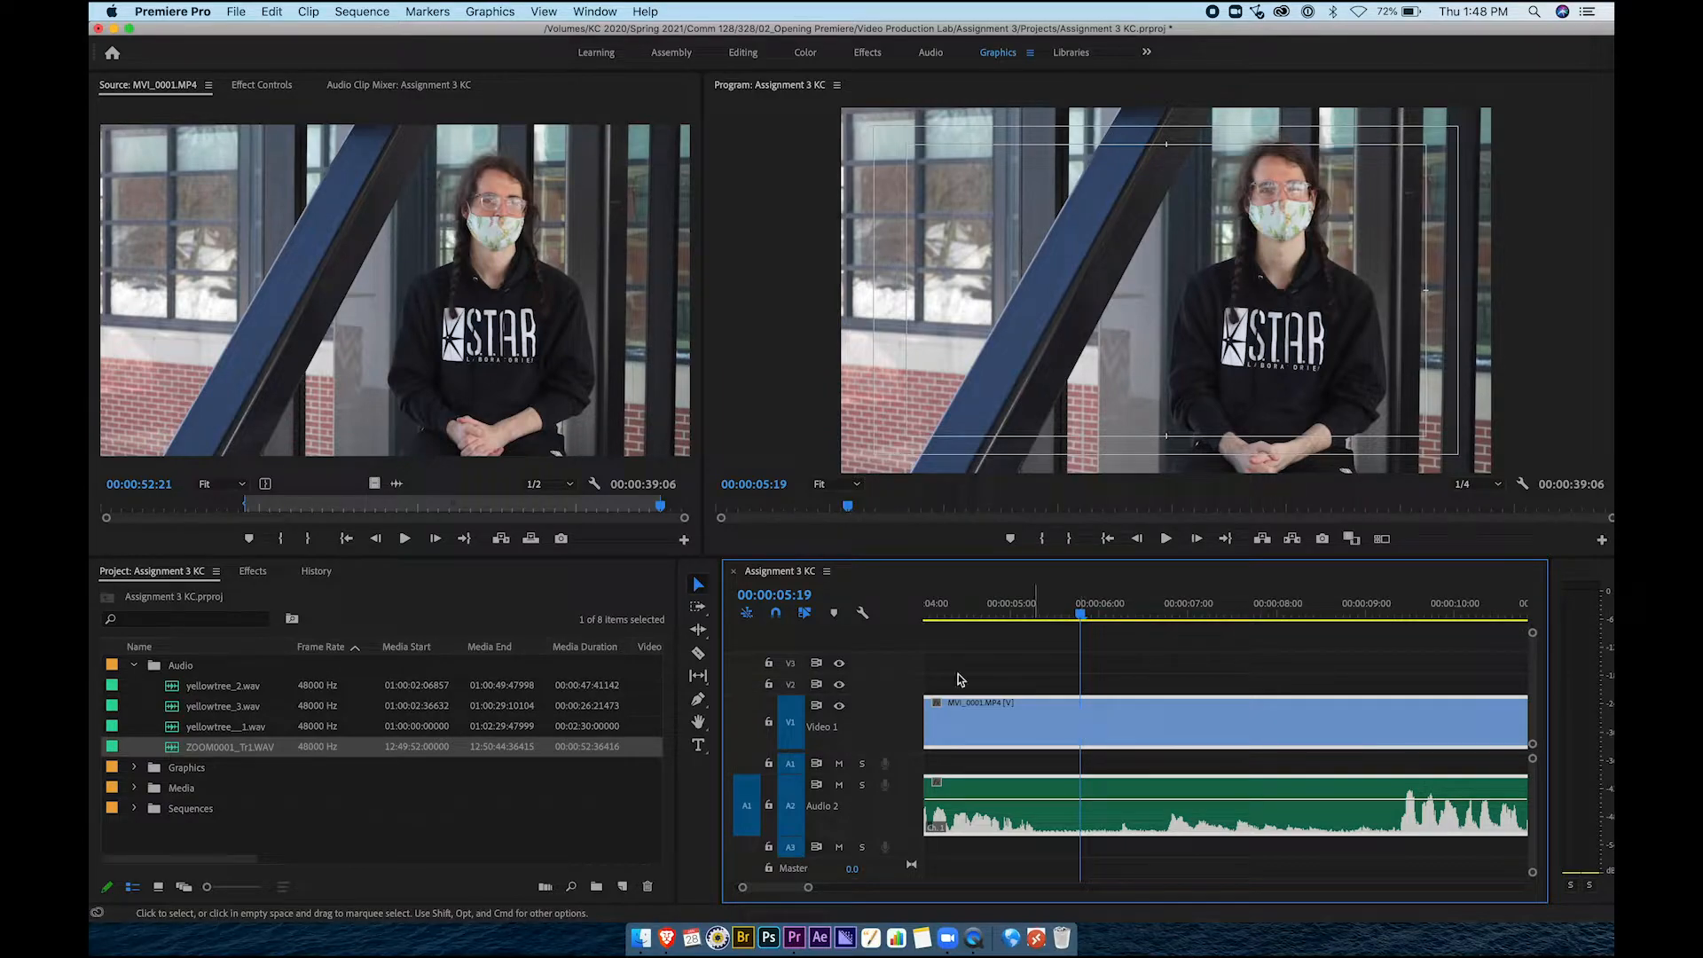
{"action": "left_click", "coordinate": [702, 657]}
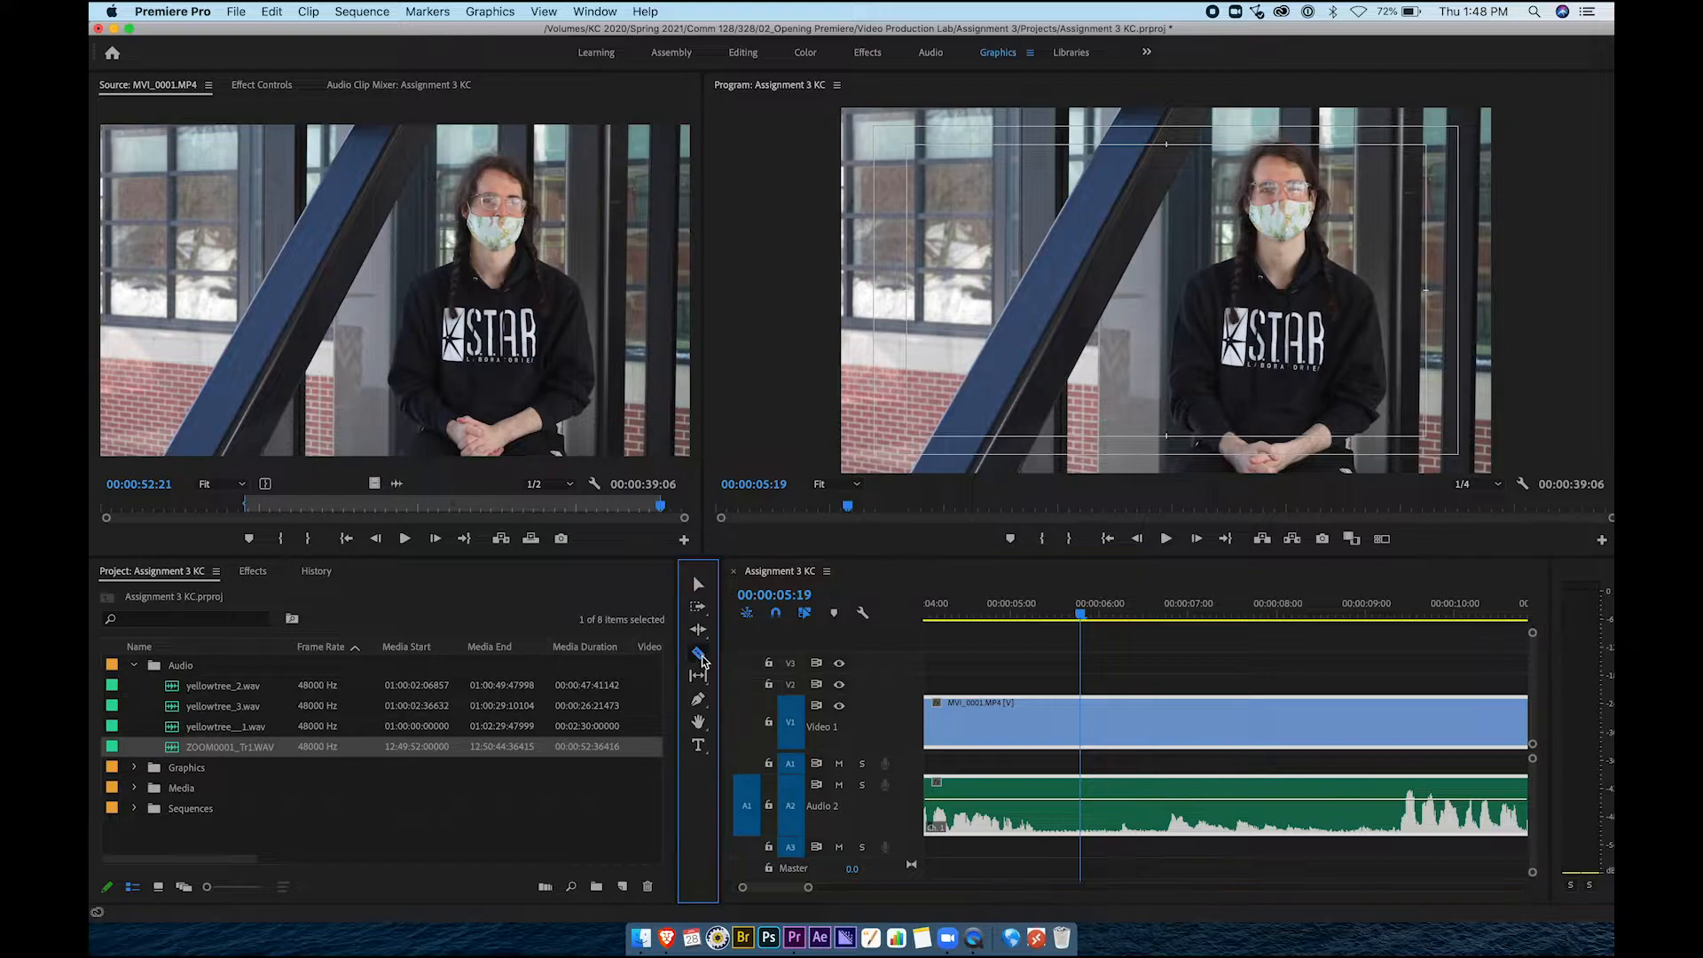
{"action": "left_click", "coordinate": [1083, 726]}
Make a second cut at 00:00:09:05 and select the isolated middle section
{"action": "key", "text": "space"}
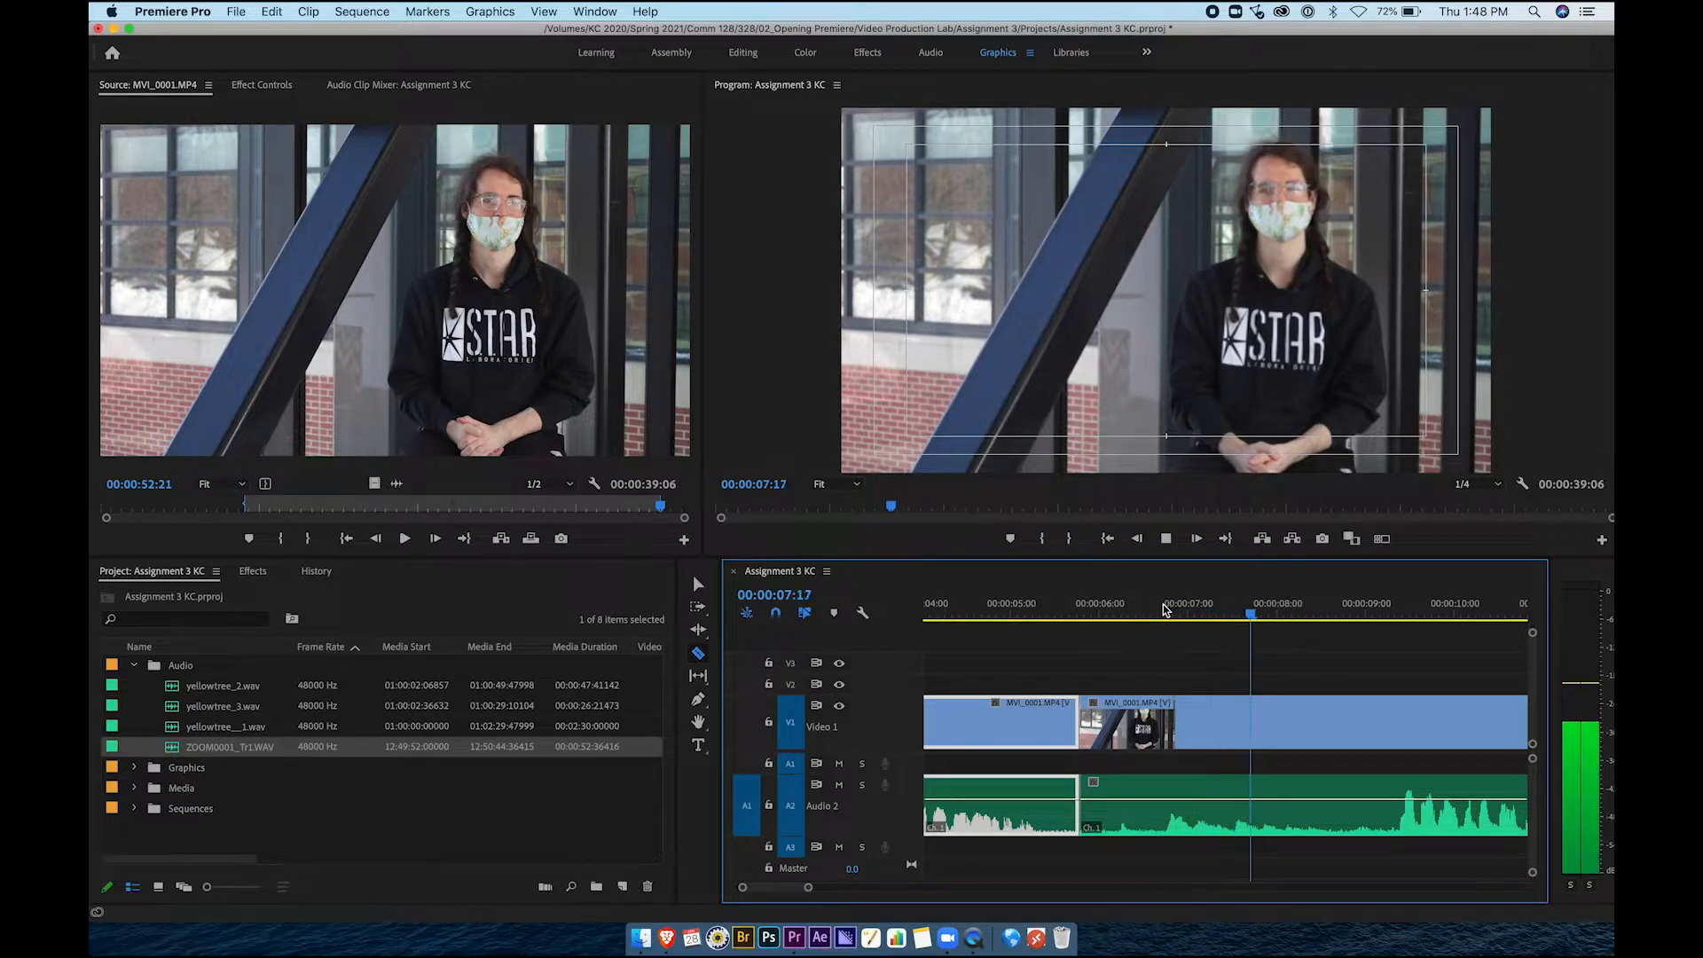
{"action": "key", "text": "space"}
{"action": "scroll", "coordinate": [1245, 754], "scroll_direction": "right", "scroll_amount": 5}
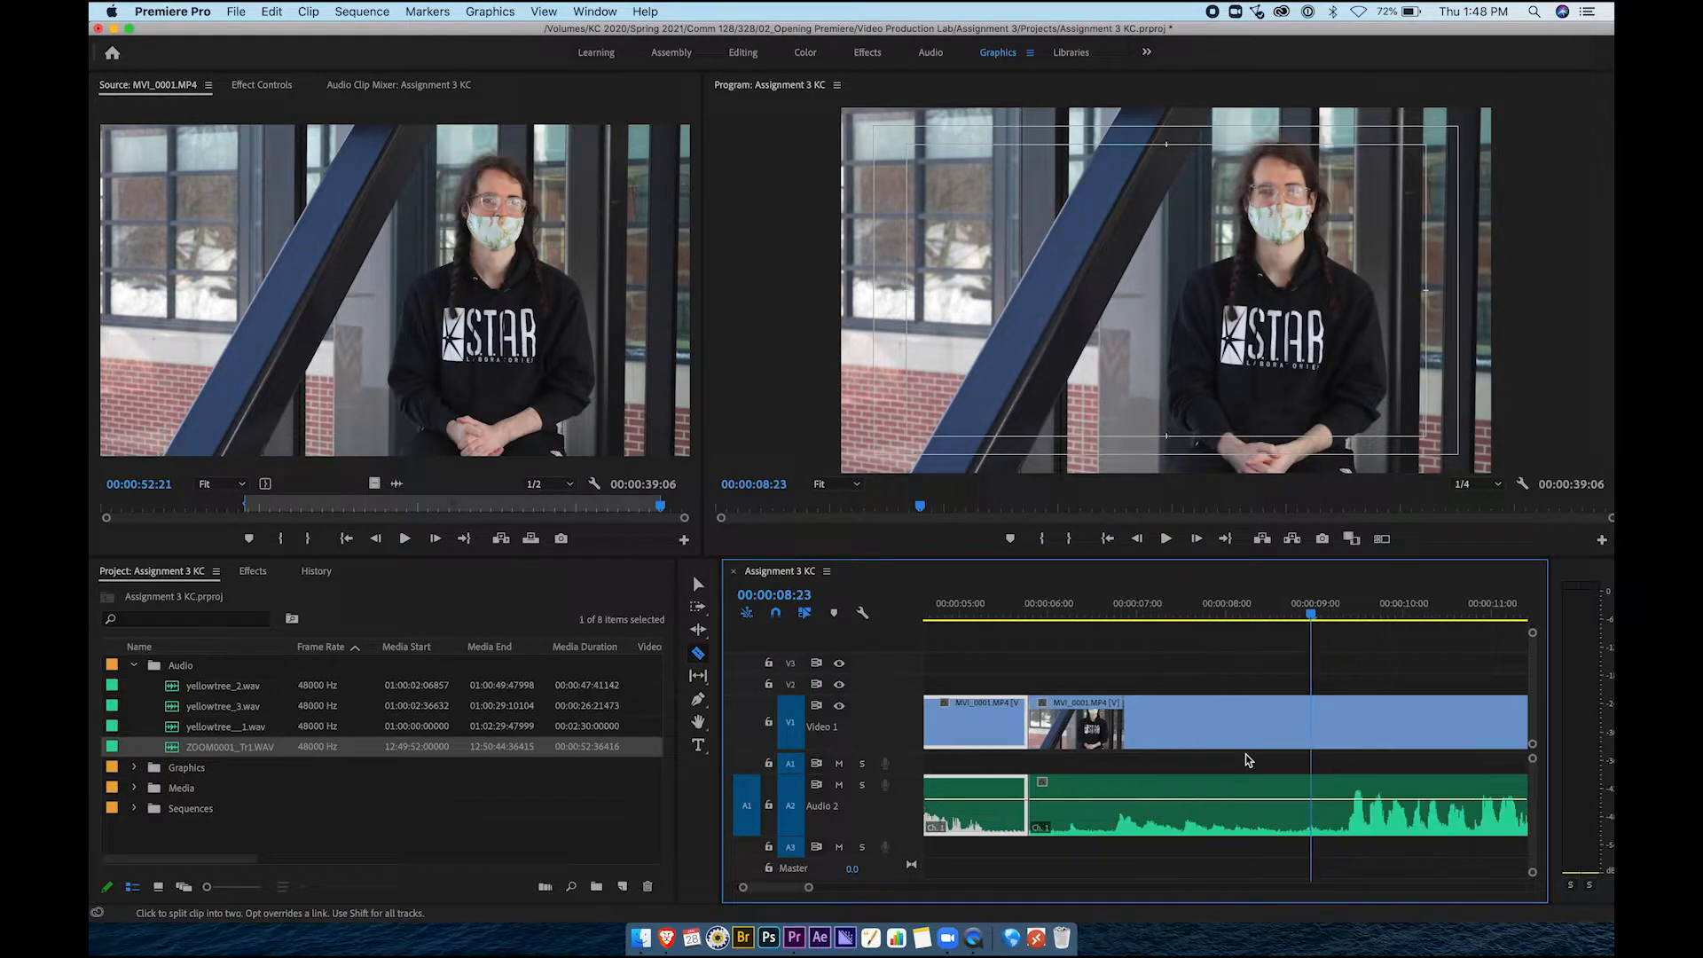
{"action": "scroll", "coordinate": [1098, 752], "scroll_direction": "left", "scroll_amount": 3}
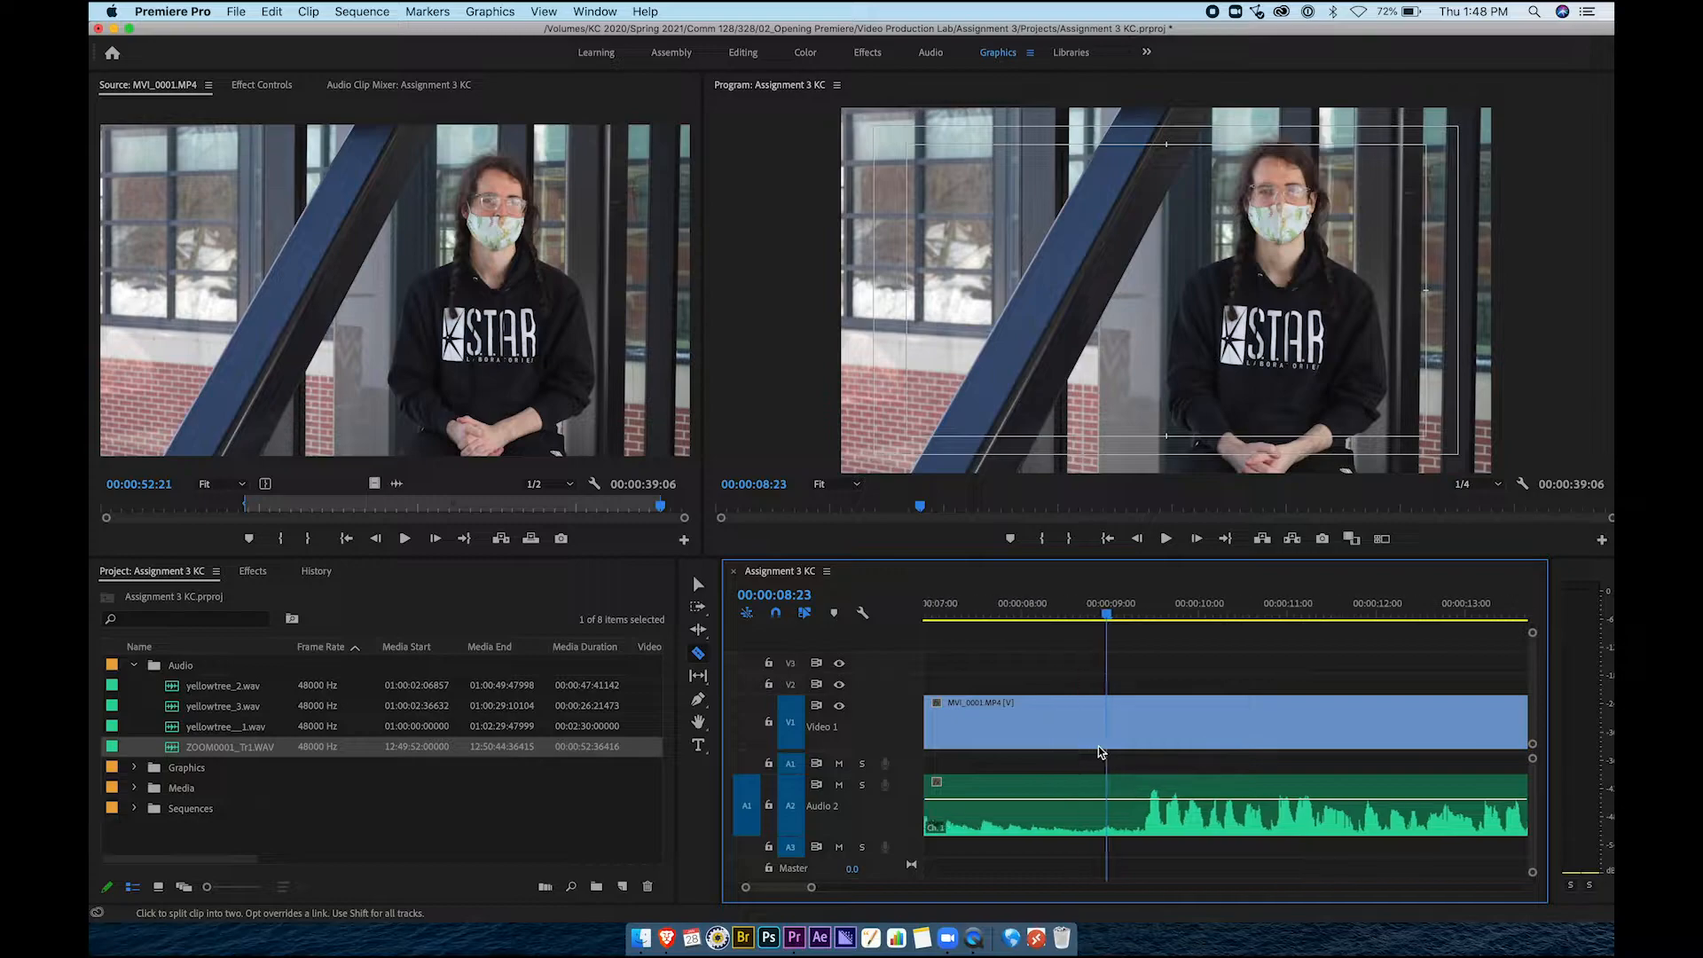
{"action": "left_click_drag", "start_coordinate": [1234, 614], "coordinate": [1257, 617]}
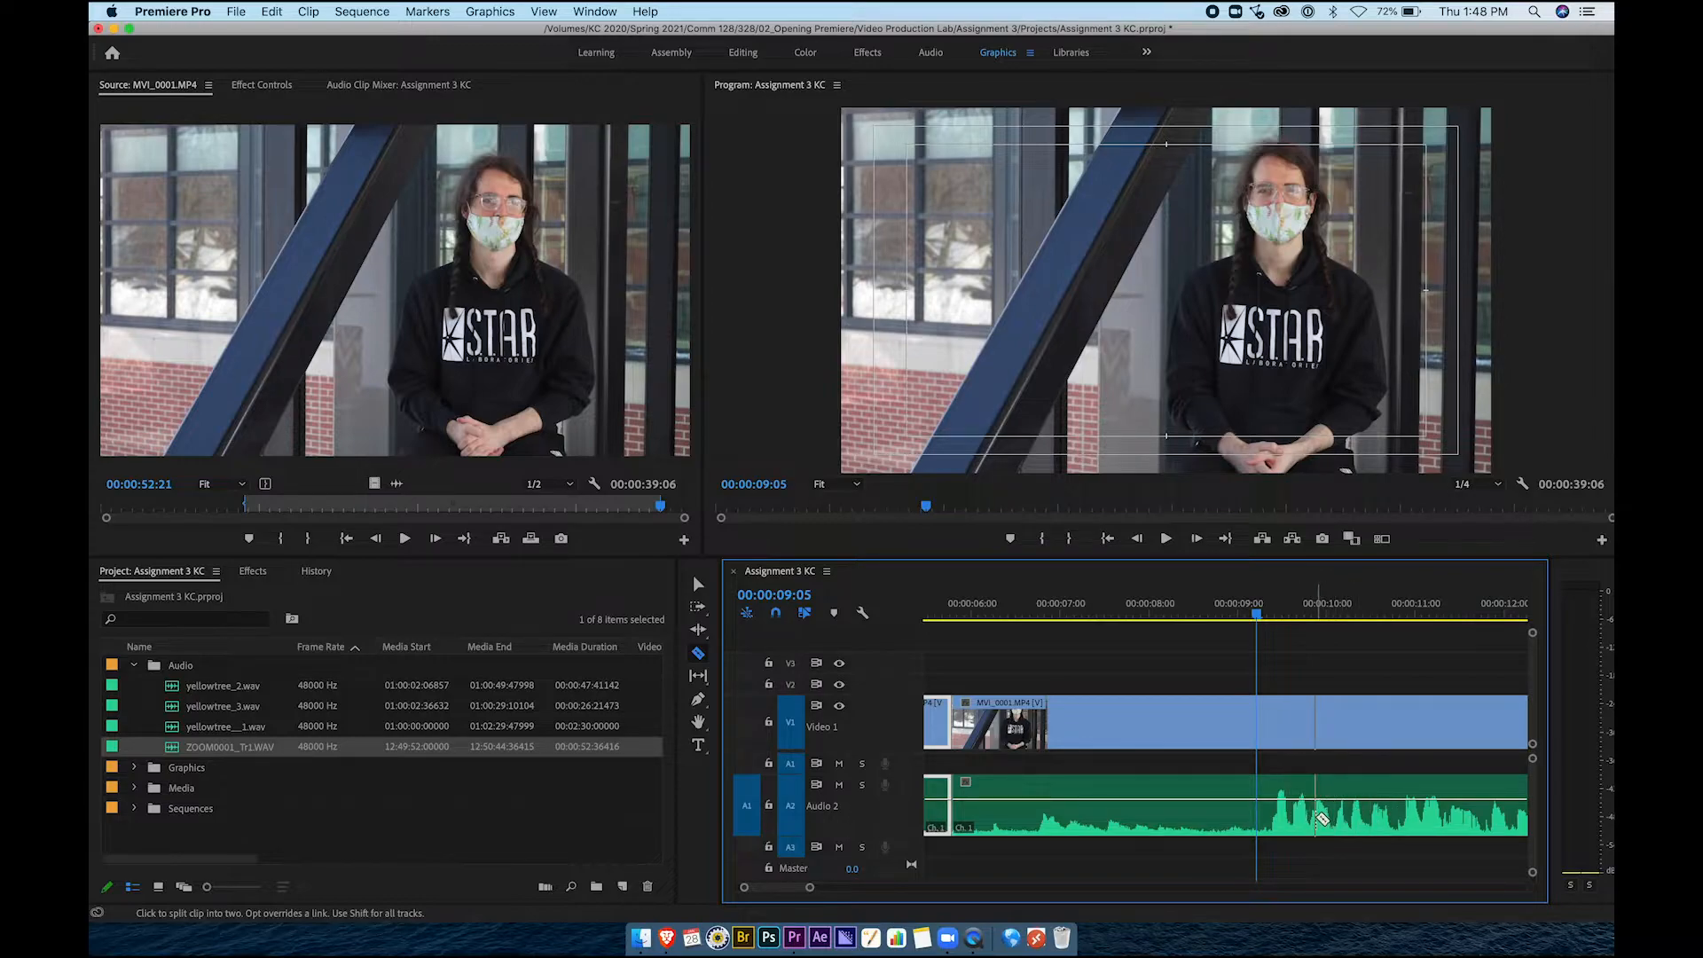
{"action": "left_click", "coordinate": [1263, 731]}
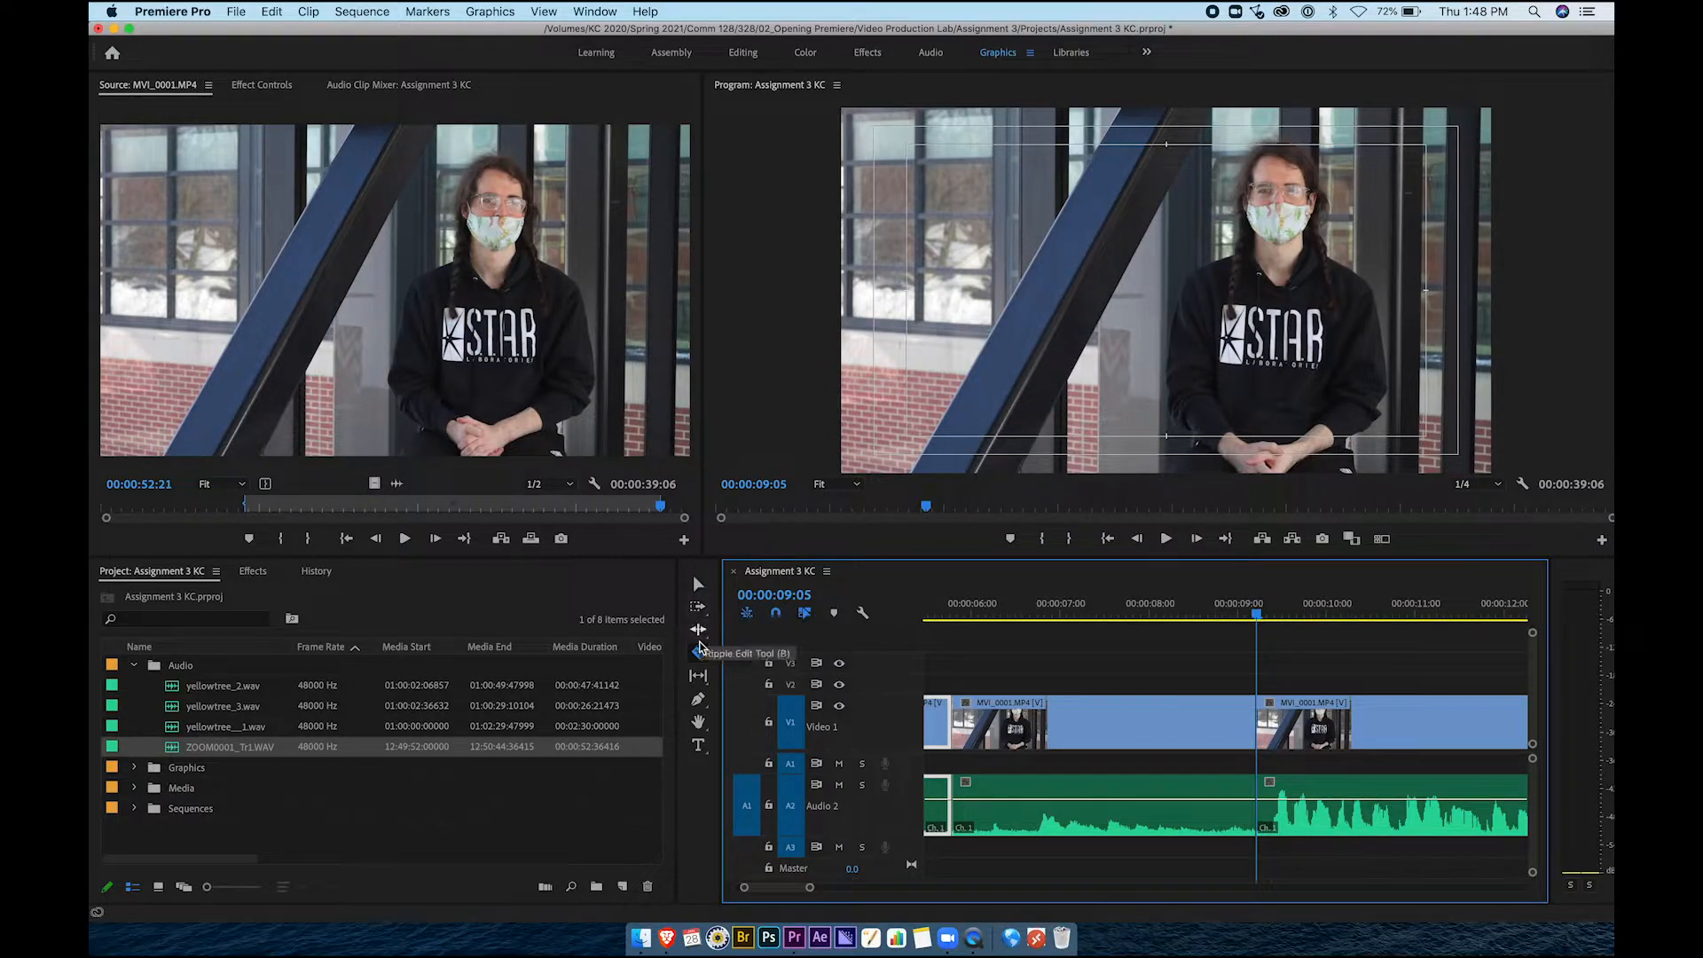
{"action": "left_click", "coordinate": [698, 586]}
{"action": "left_click", "coordinate": [1109, 727]}
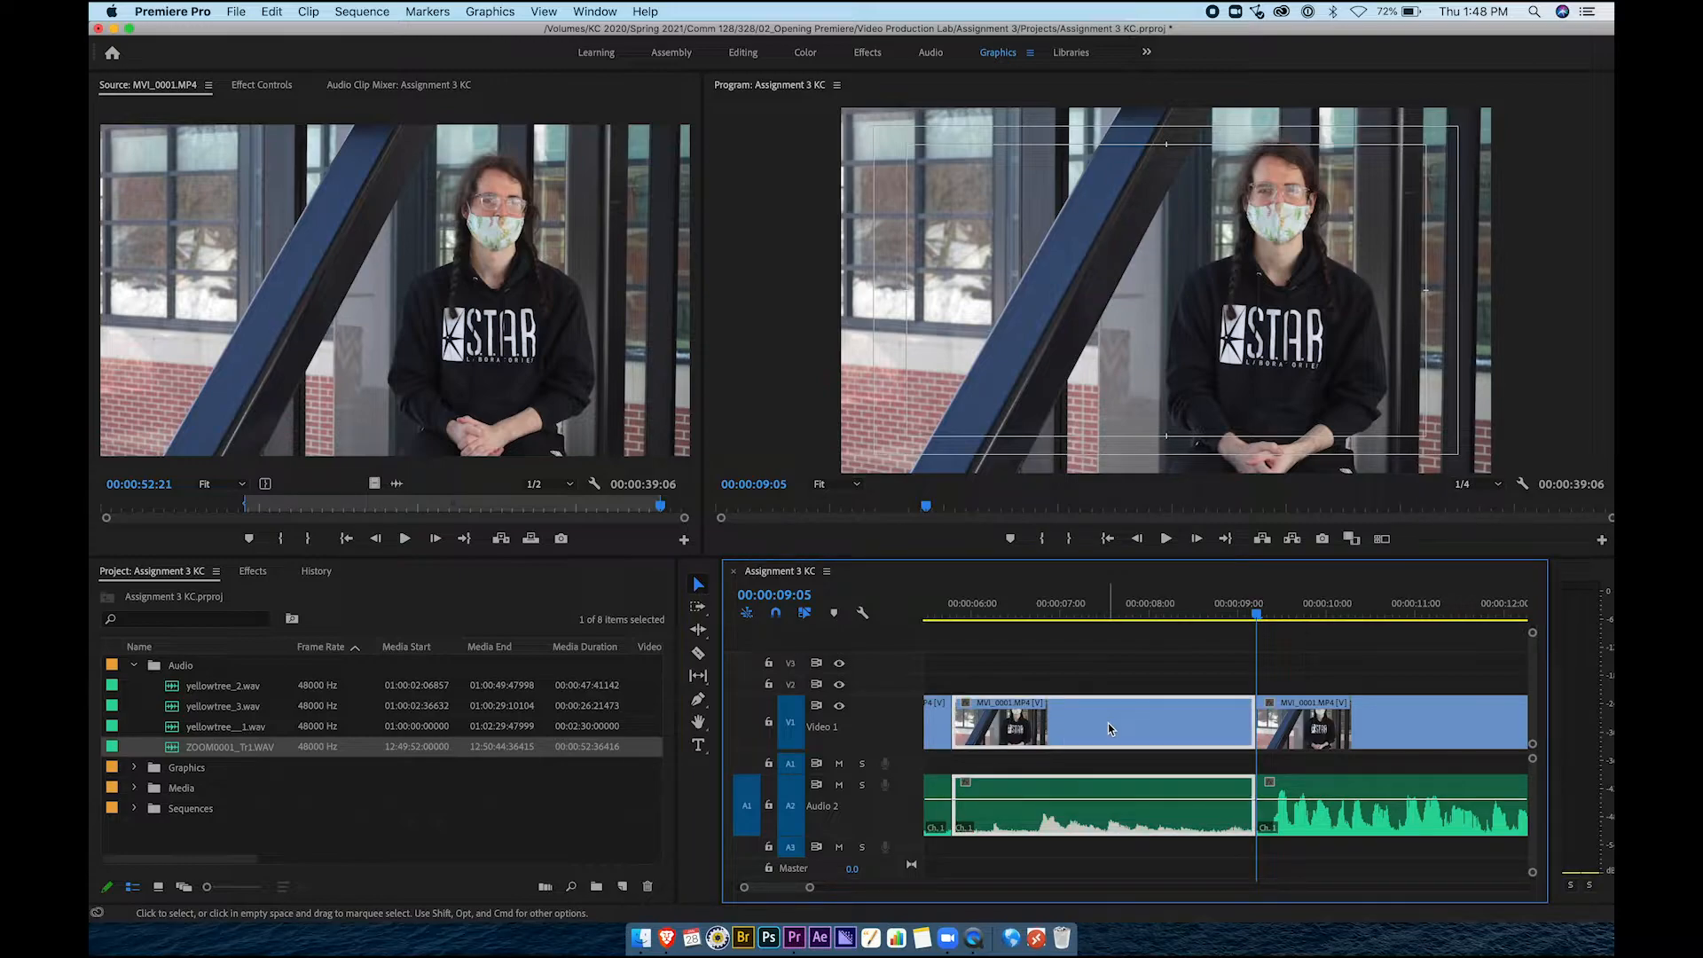
Delete the middle interview section and ripple delete the leftover V1 gap to close it up
{"action": "key", "text": "Delete"}
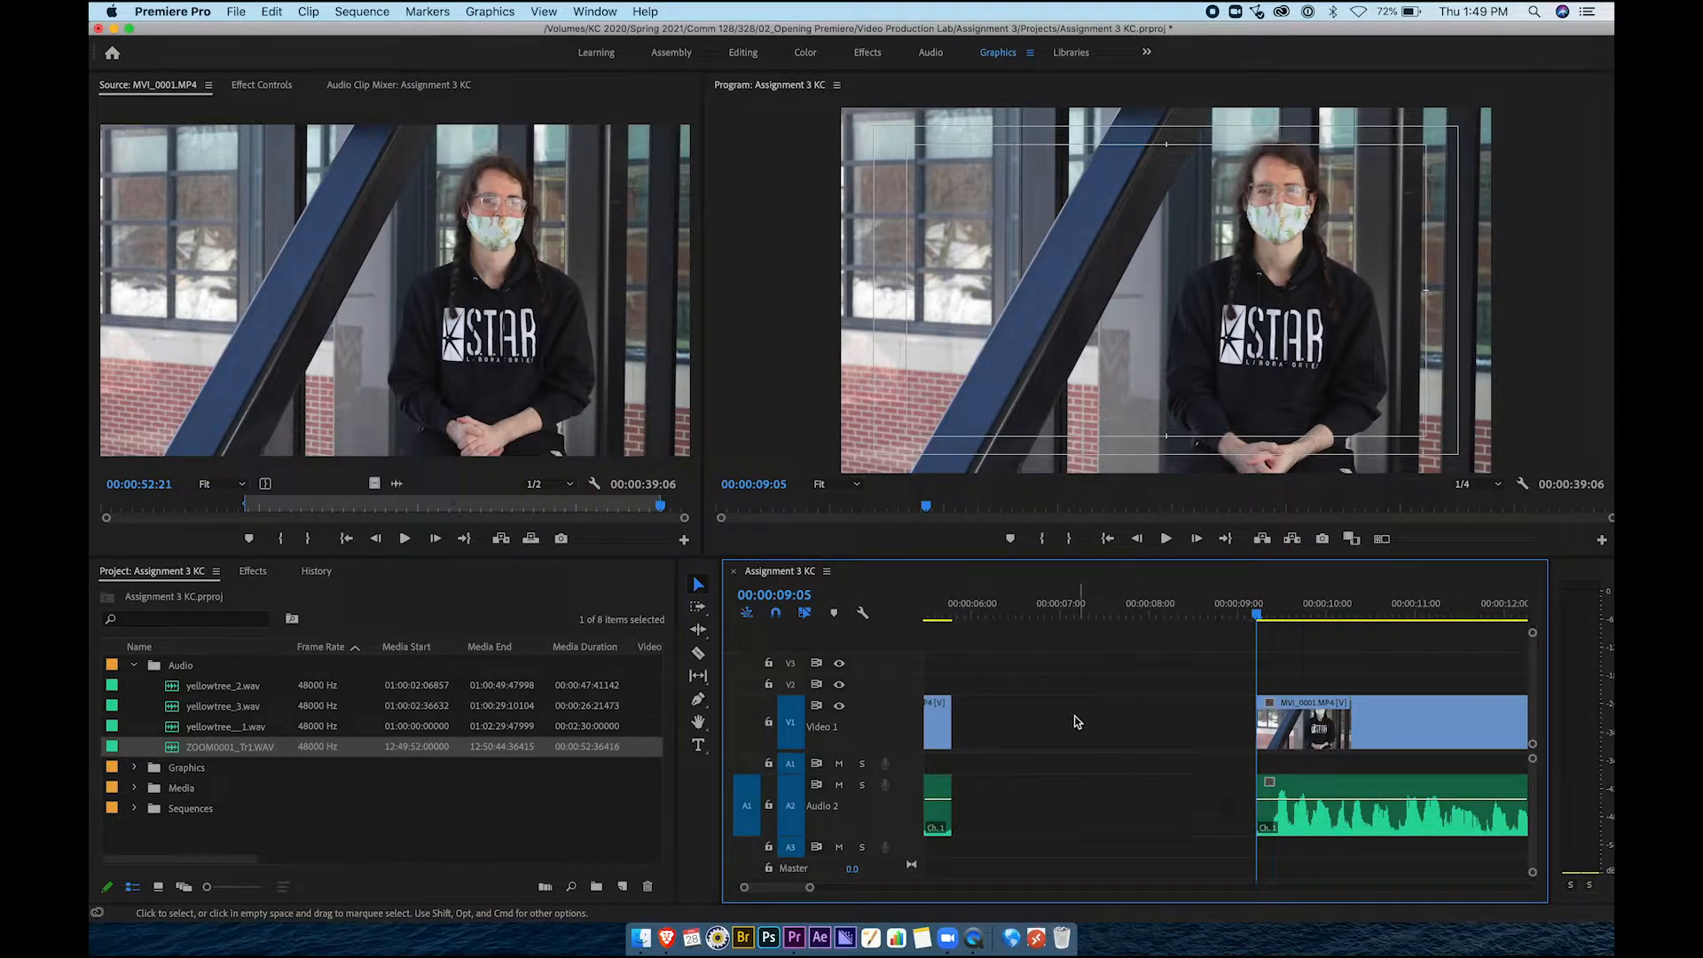
{"action": "left_click", "coordinate": [1076, 722]}
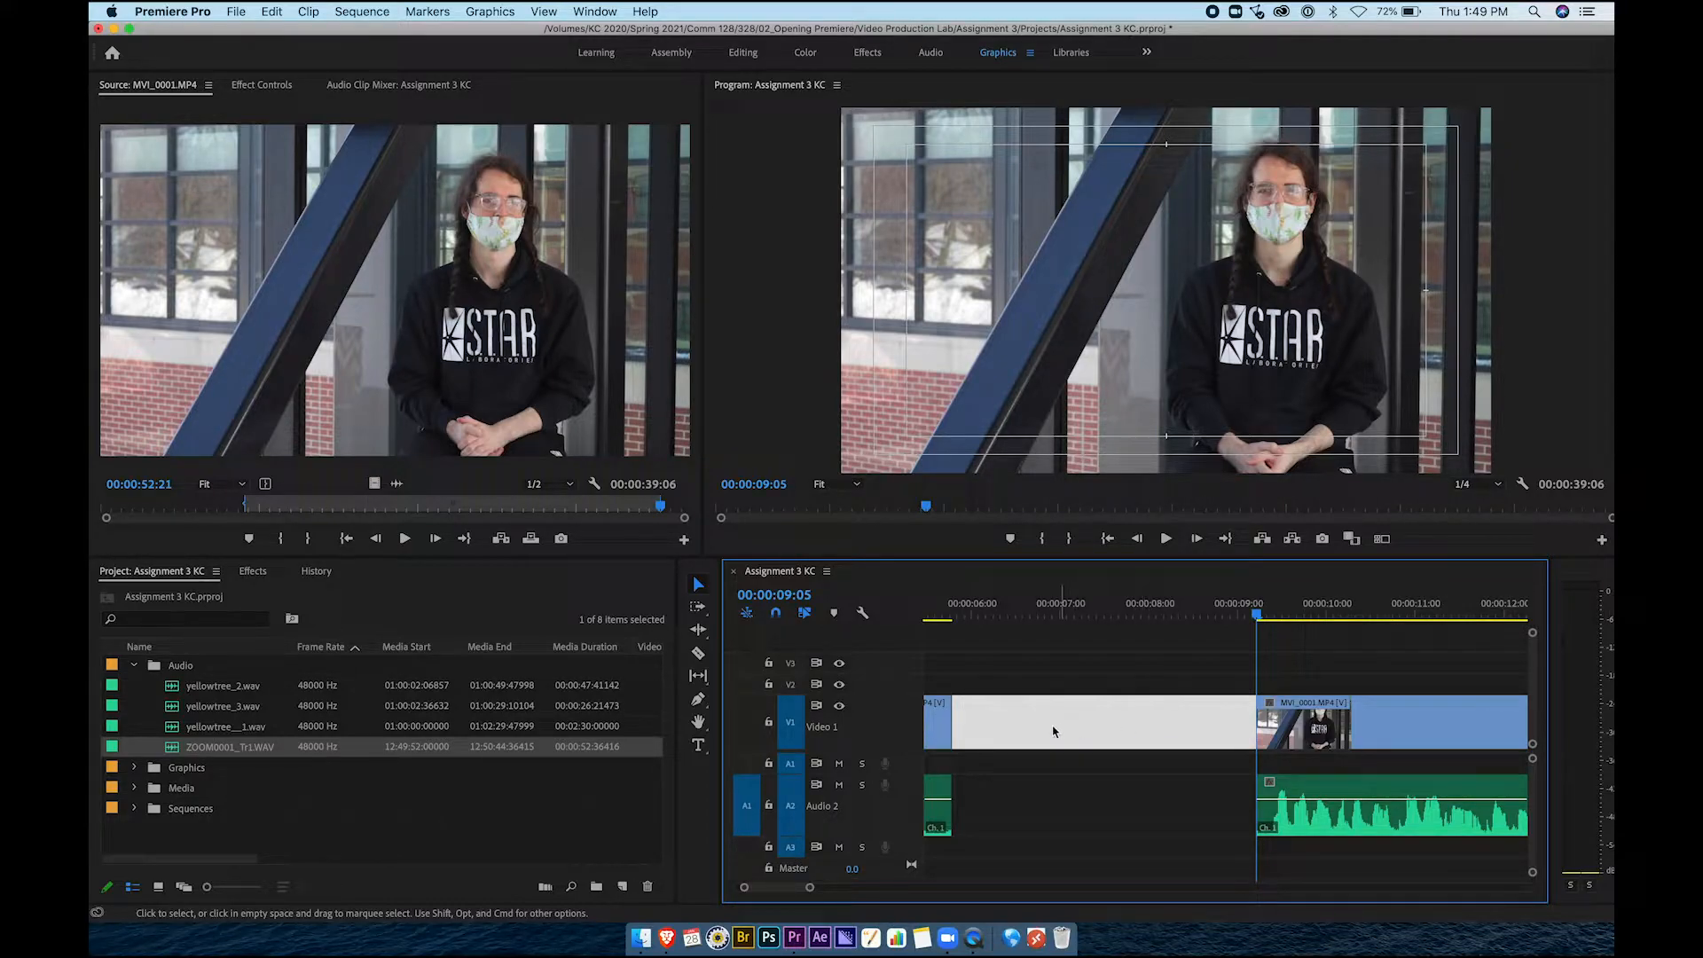
{"action": "left_click", "coordinate": [1060, 797]}
{"action": "left_click", "coordinate": [1069, 734]}
{"action": "scroll", "coordinate": [1069, 735], "scroll_direction": "up", "scroll_amount": 3}
{"action": "left_click", "coordinate": [940, 721]}
{"action": "left_click", "coordinate": [1438, 714]}
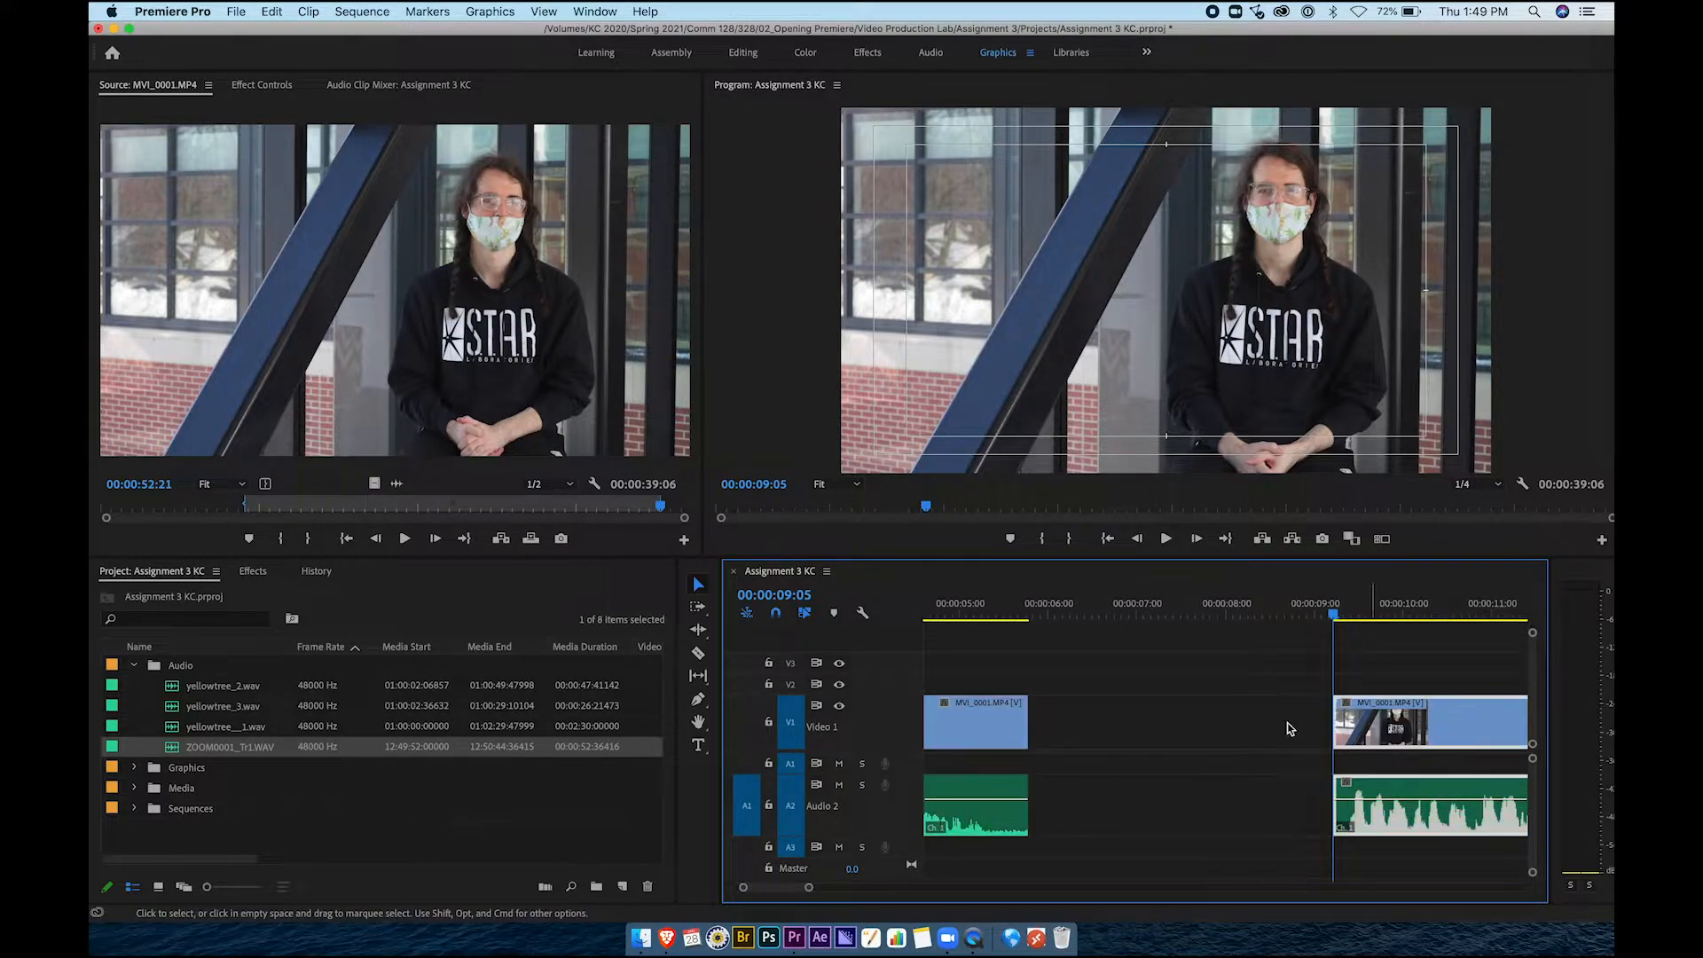
{"action": "left_click", "coordinate": [1209, 734]}
{"action": "right_click", "coordinate": [1174, 734]}
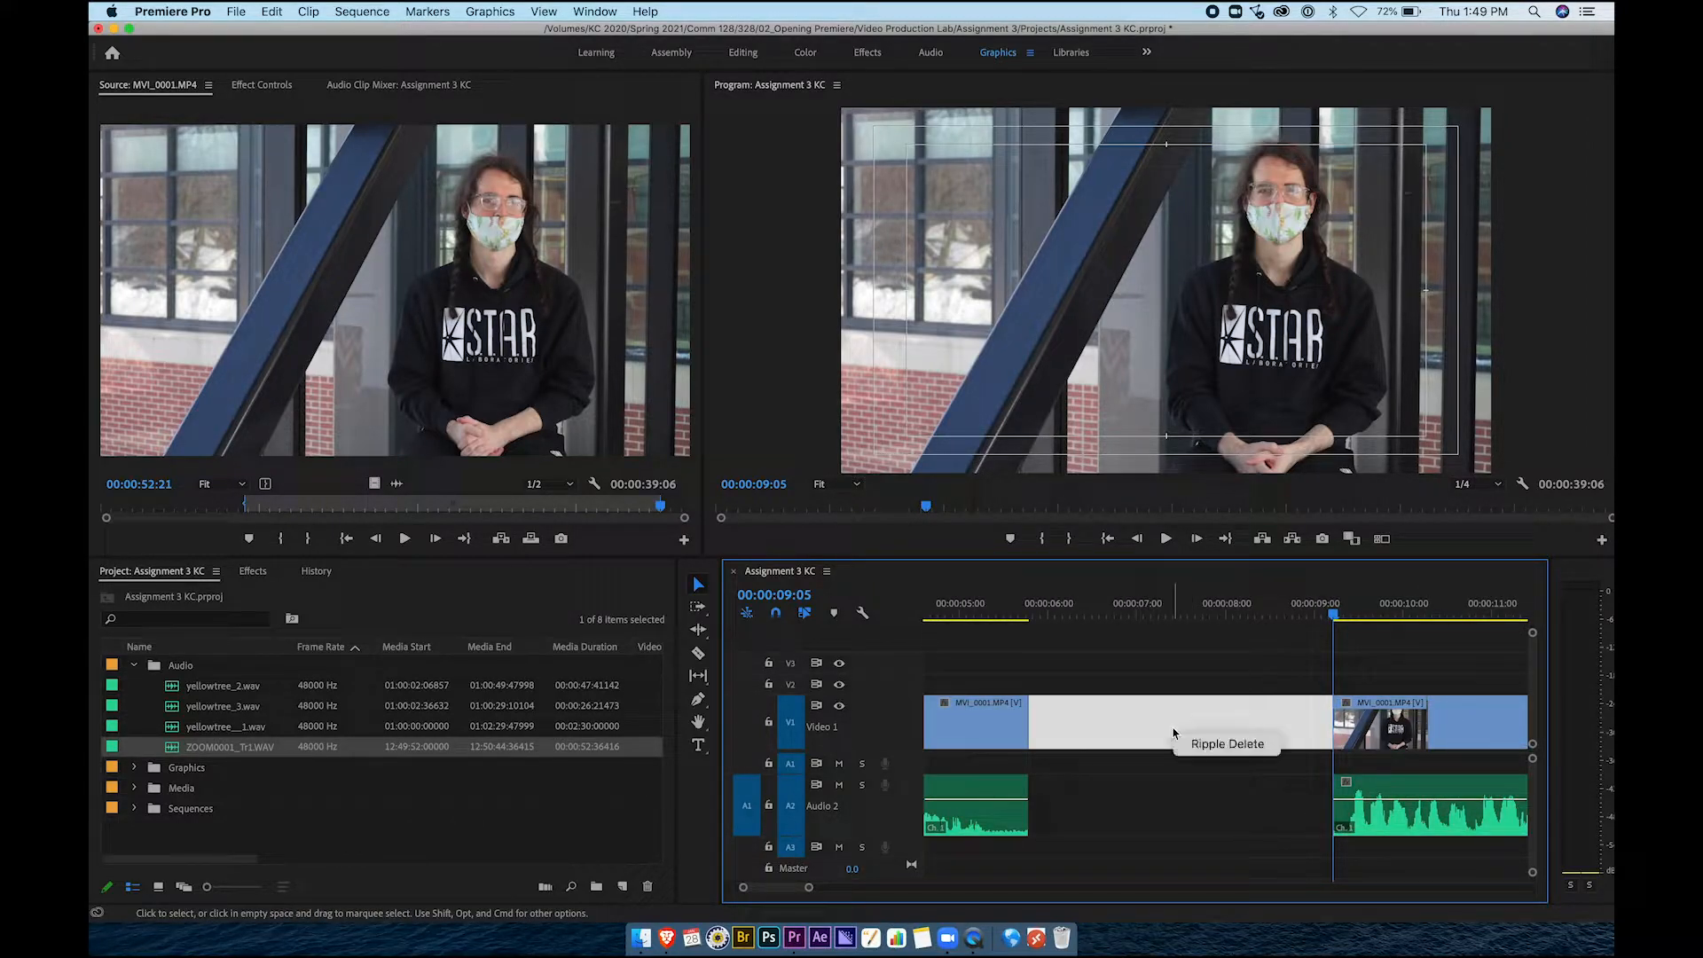
{"action": "left_click", "coordinate": [1198, 748]}
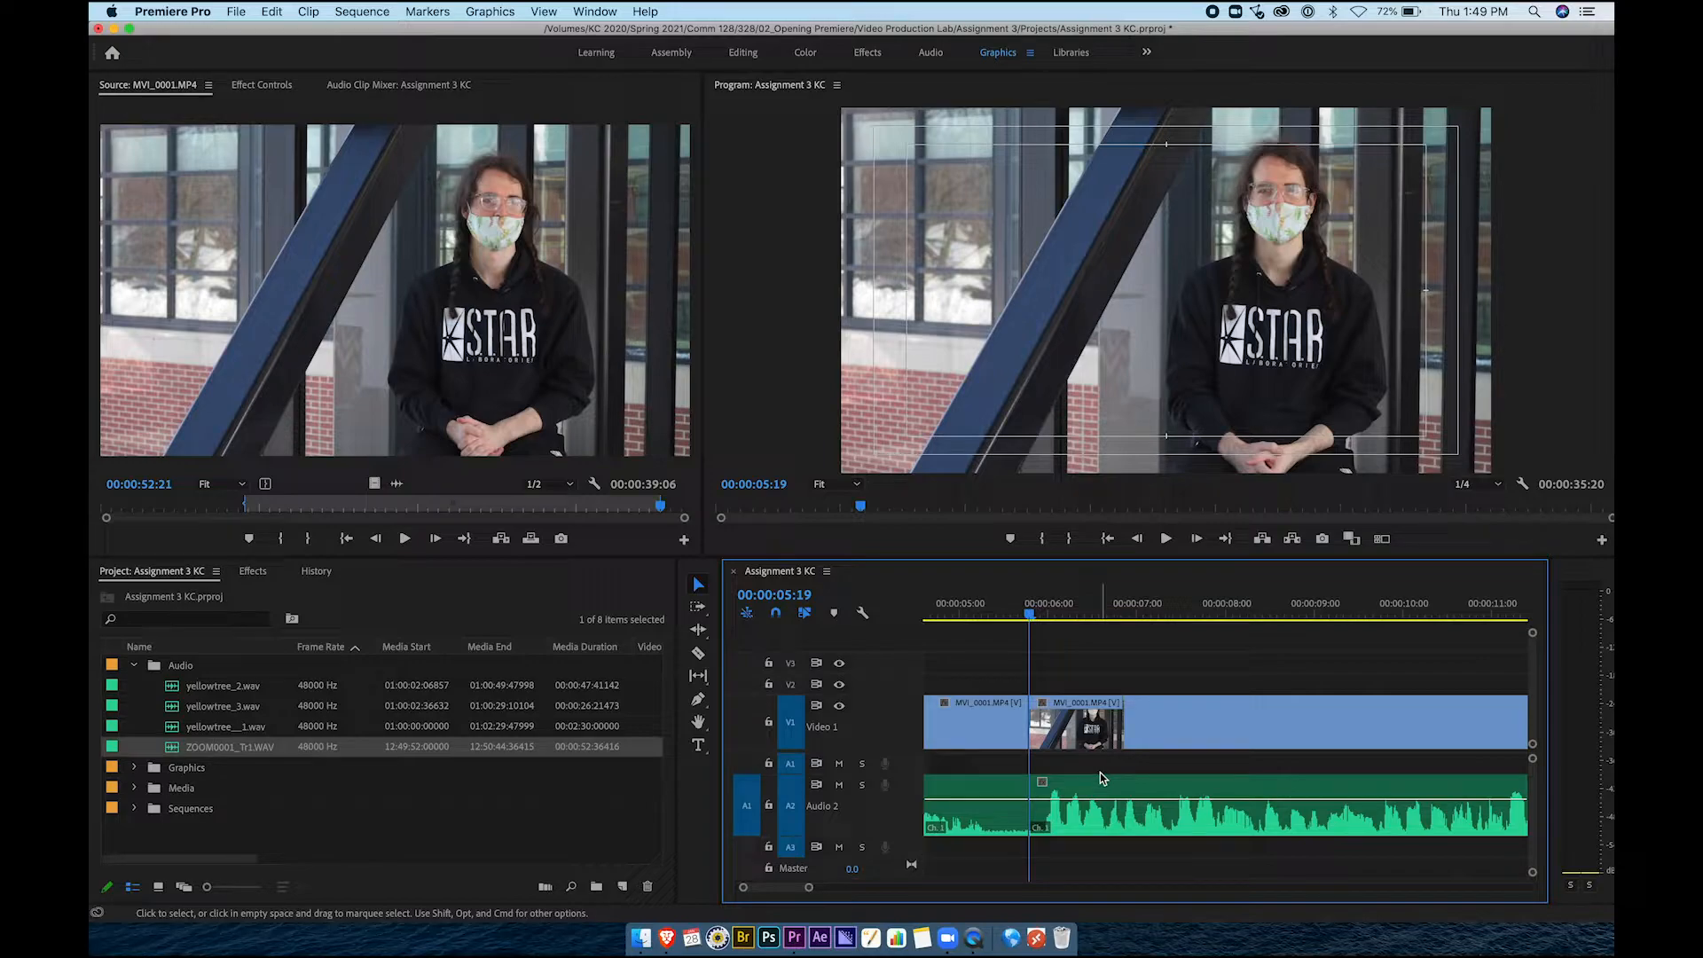
Play back from 00:00:05:03 across the new join and zoom the timeline out
{"action": "left_click", "coordinate": [972, 612]}
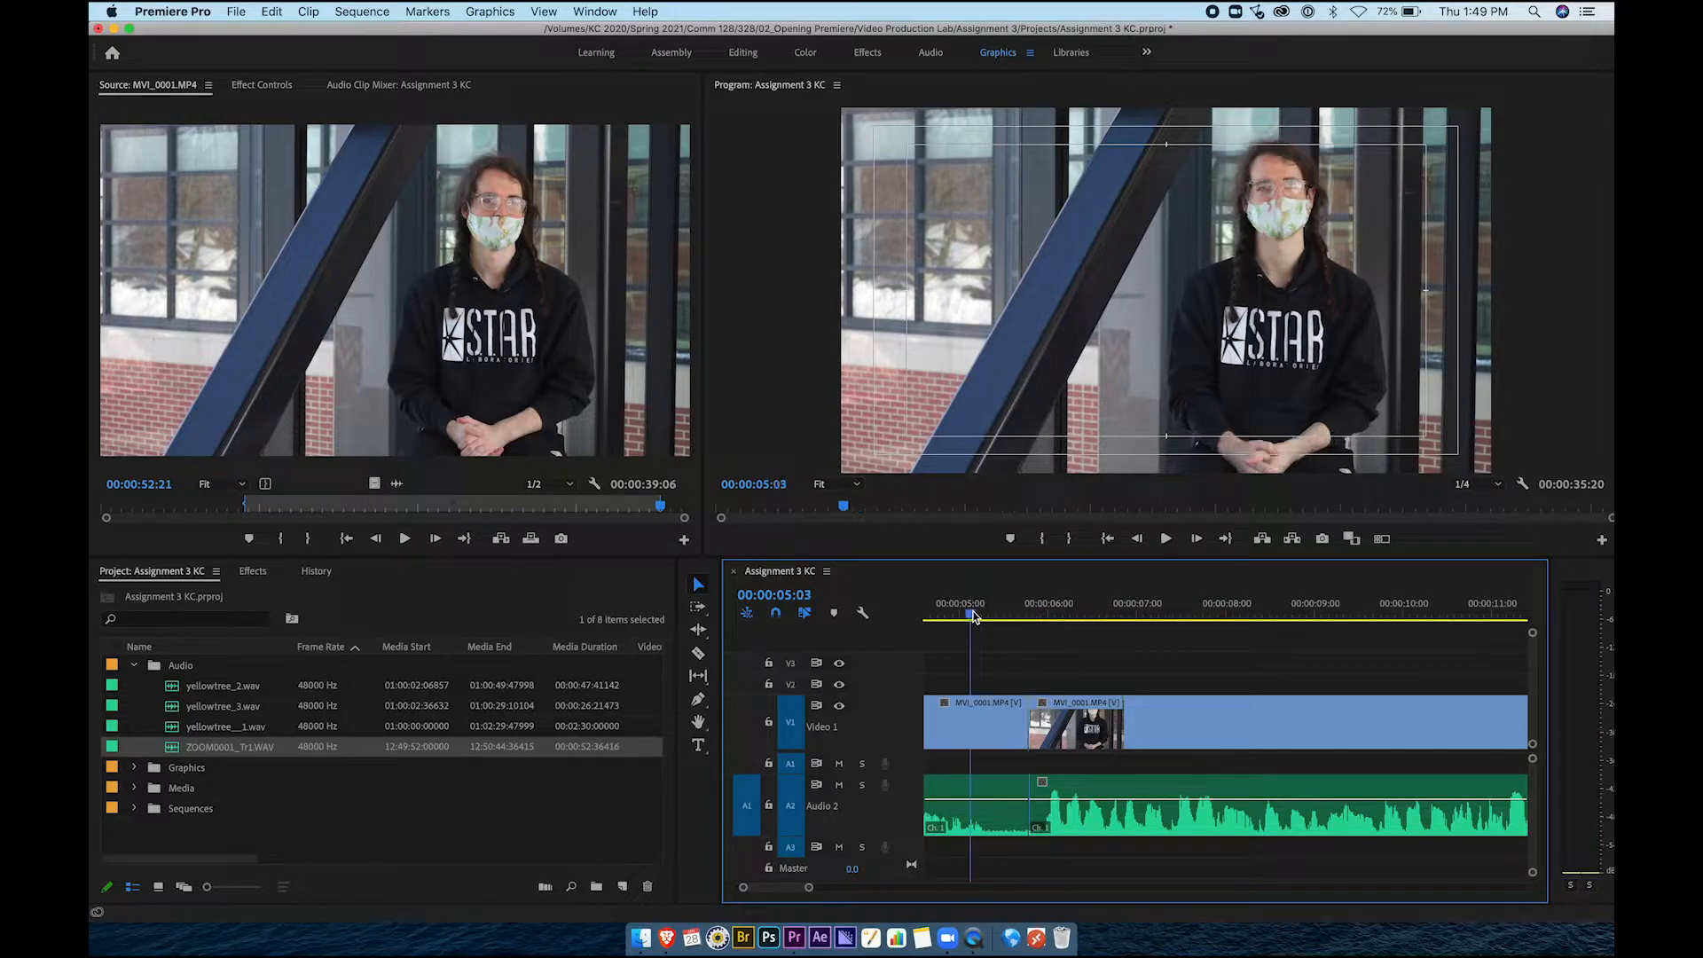
{"action": "scroll", "coordinate": [1029, 651], "scroll_direction": "left", "scroll_amount": 2}
{"action": "left_click", "coordinate": [972, 609]}
{"action": "key", "text": "space"}
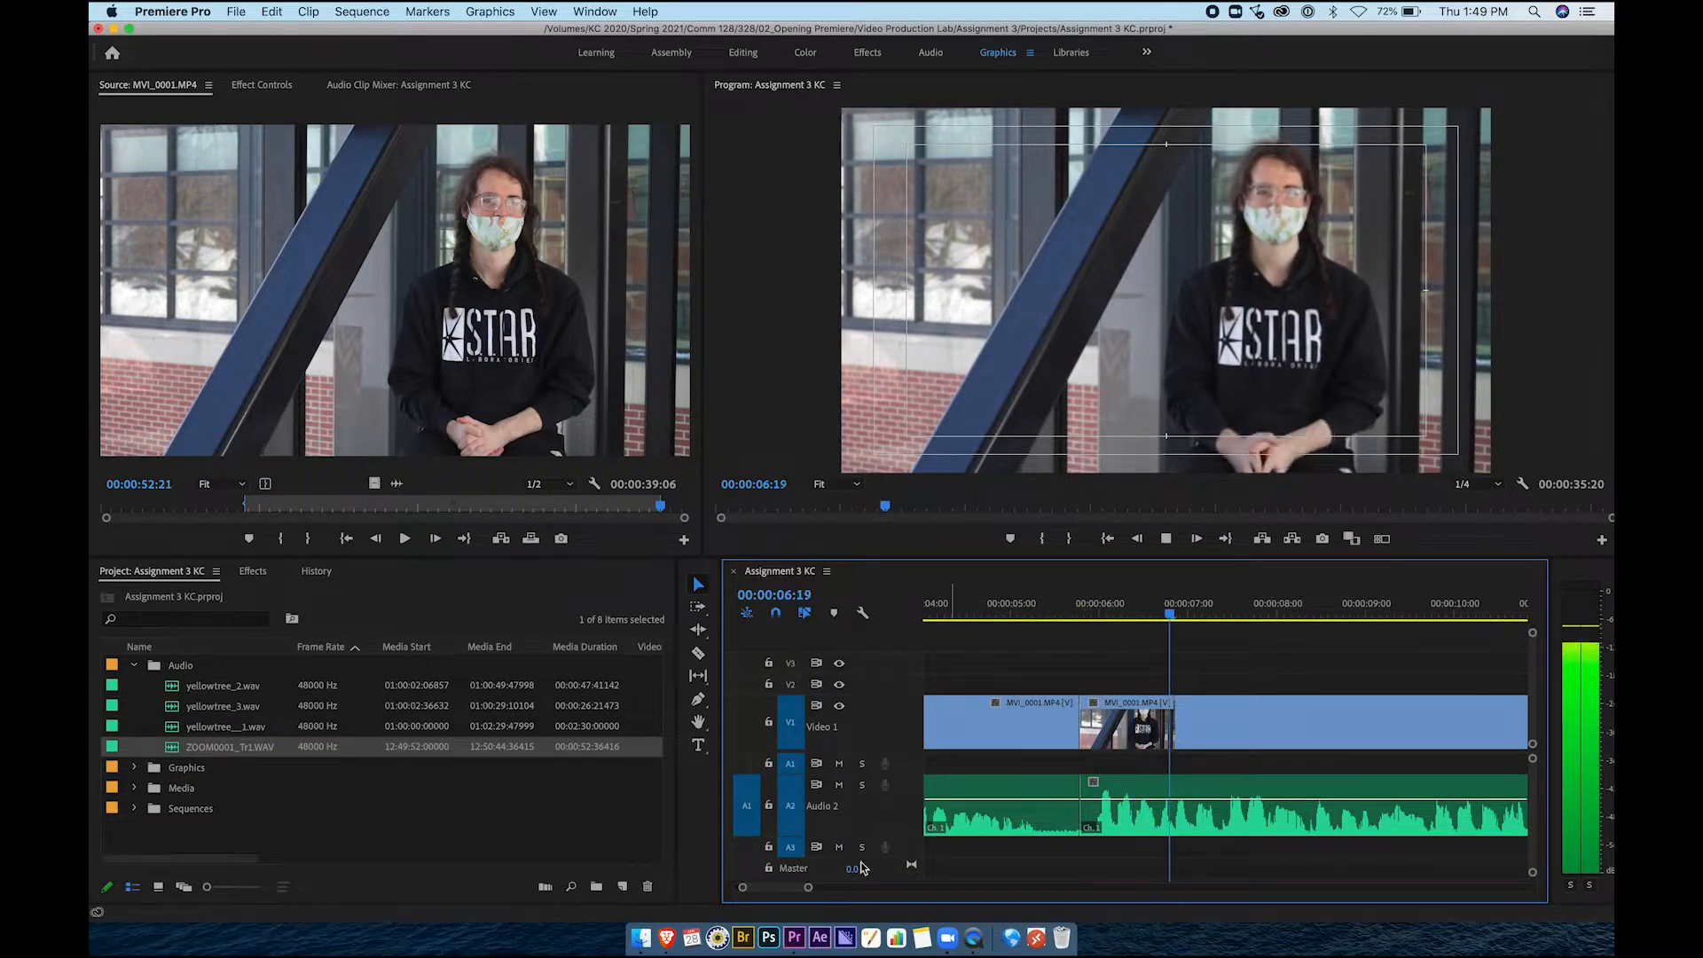
{"action": "left_click_drag", "start_coordinate": [808, 887], "coordinate": [870, 887]}
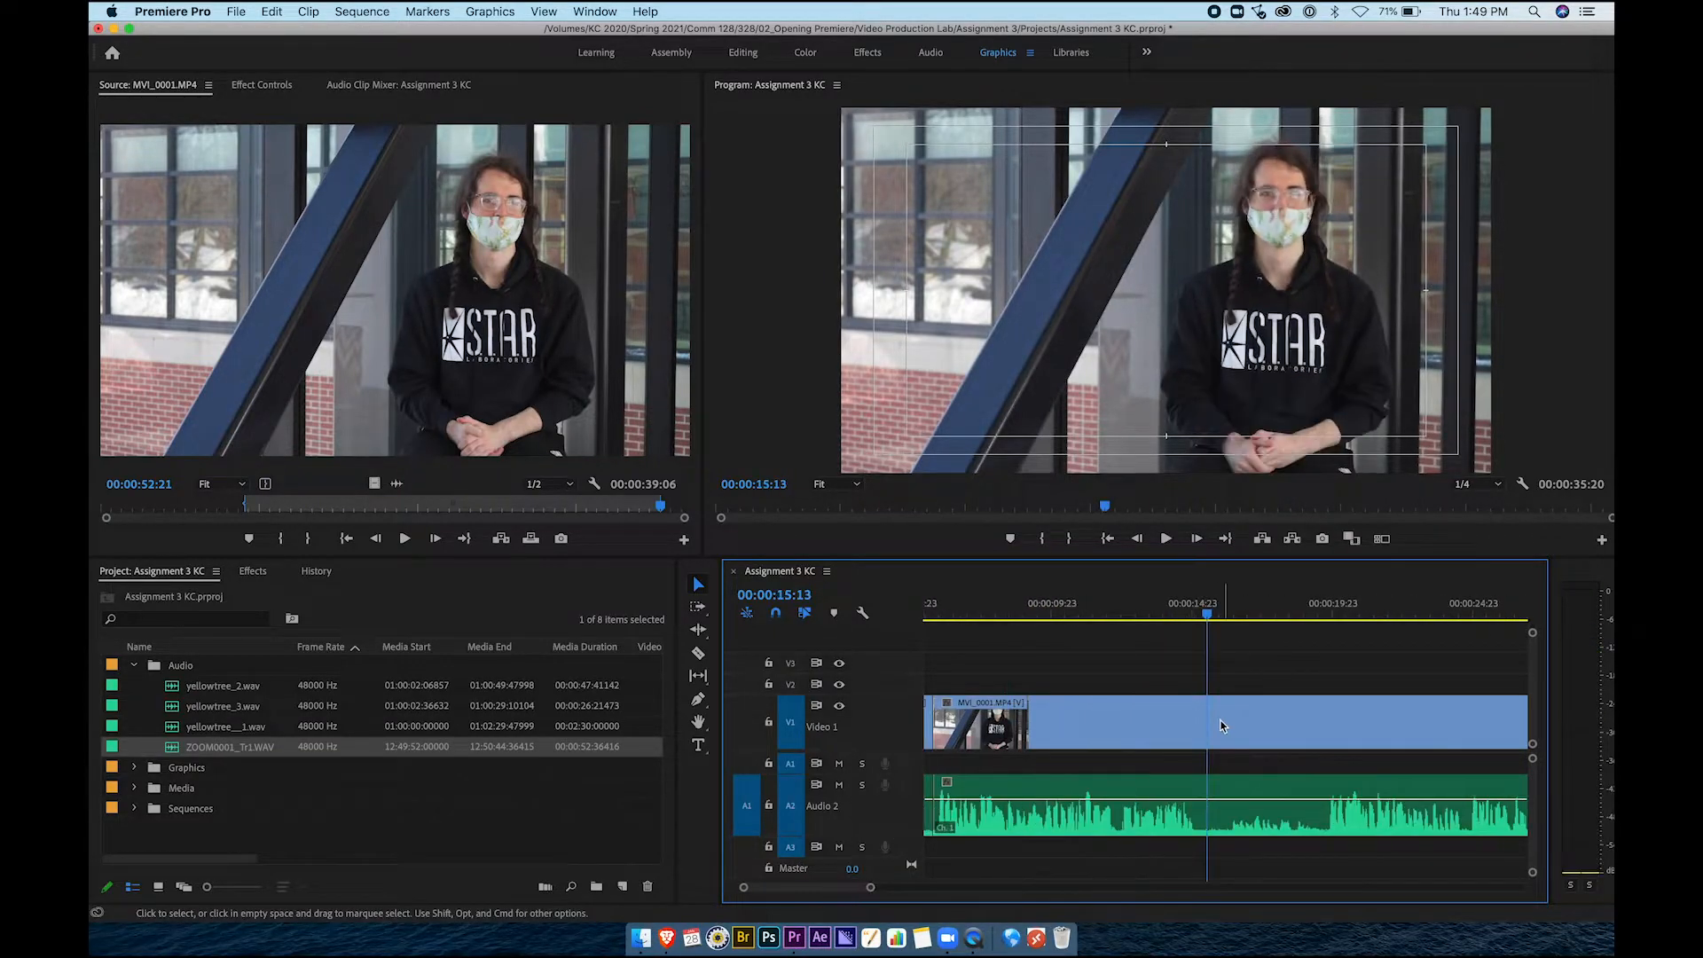
Razor-cut the interview at 00:00:15:13 and 00:00:19:13
{"action": "key", "text": "c"}
{"action": "left_click", "coordinate": [1209, 726]}
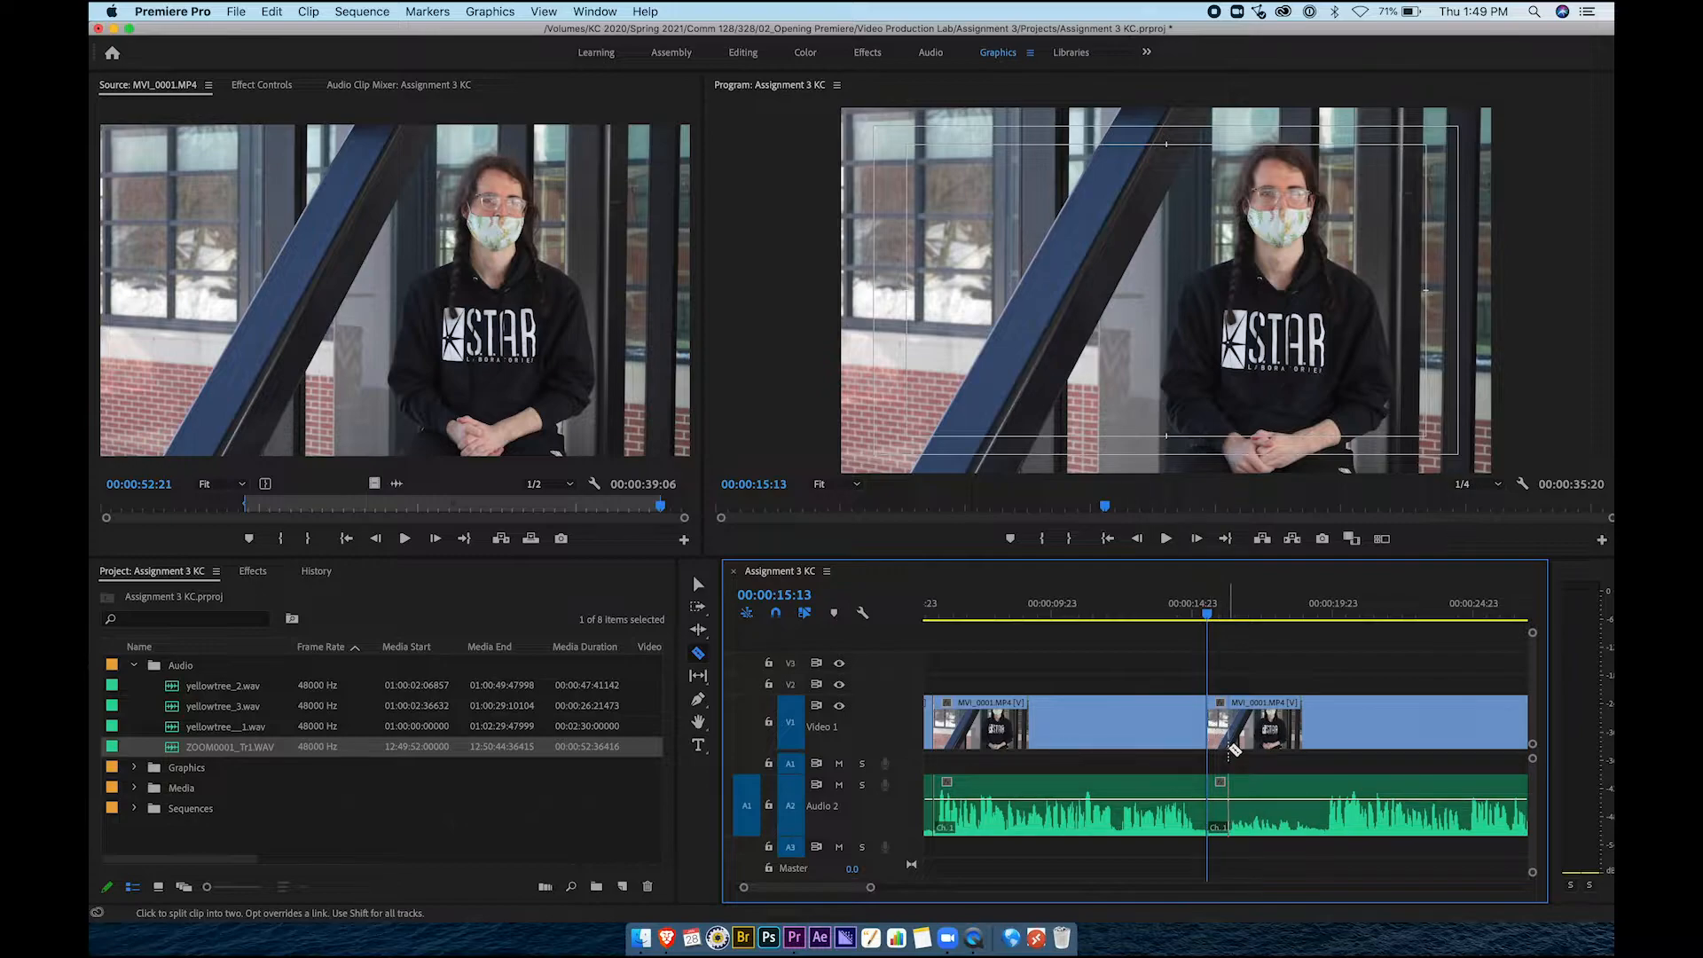
{"action": "scroll", "coordinate": [1233, 749], "scroll_direction": "down", "scroll_amount": 3}
{"action": "left_click", "coordinate": [1194, 612]}
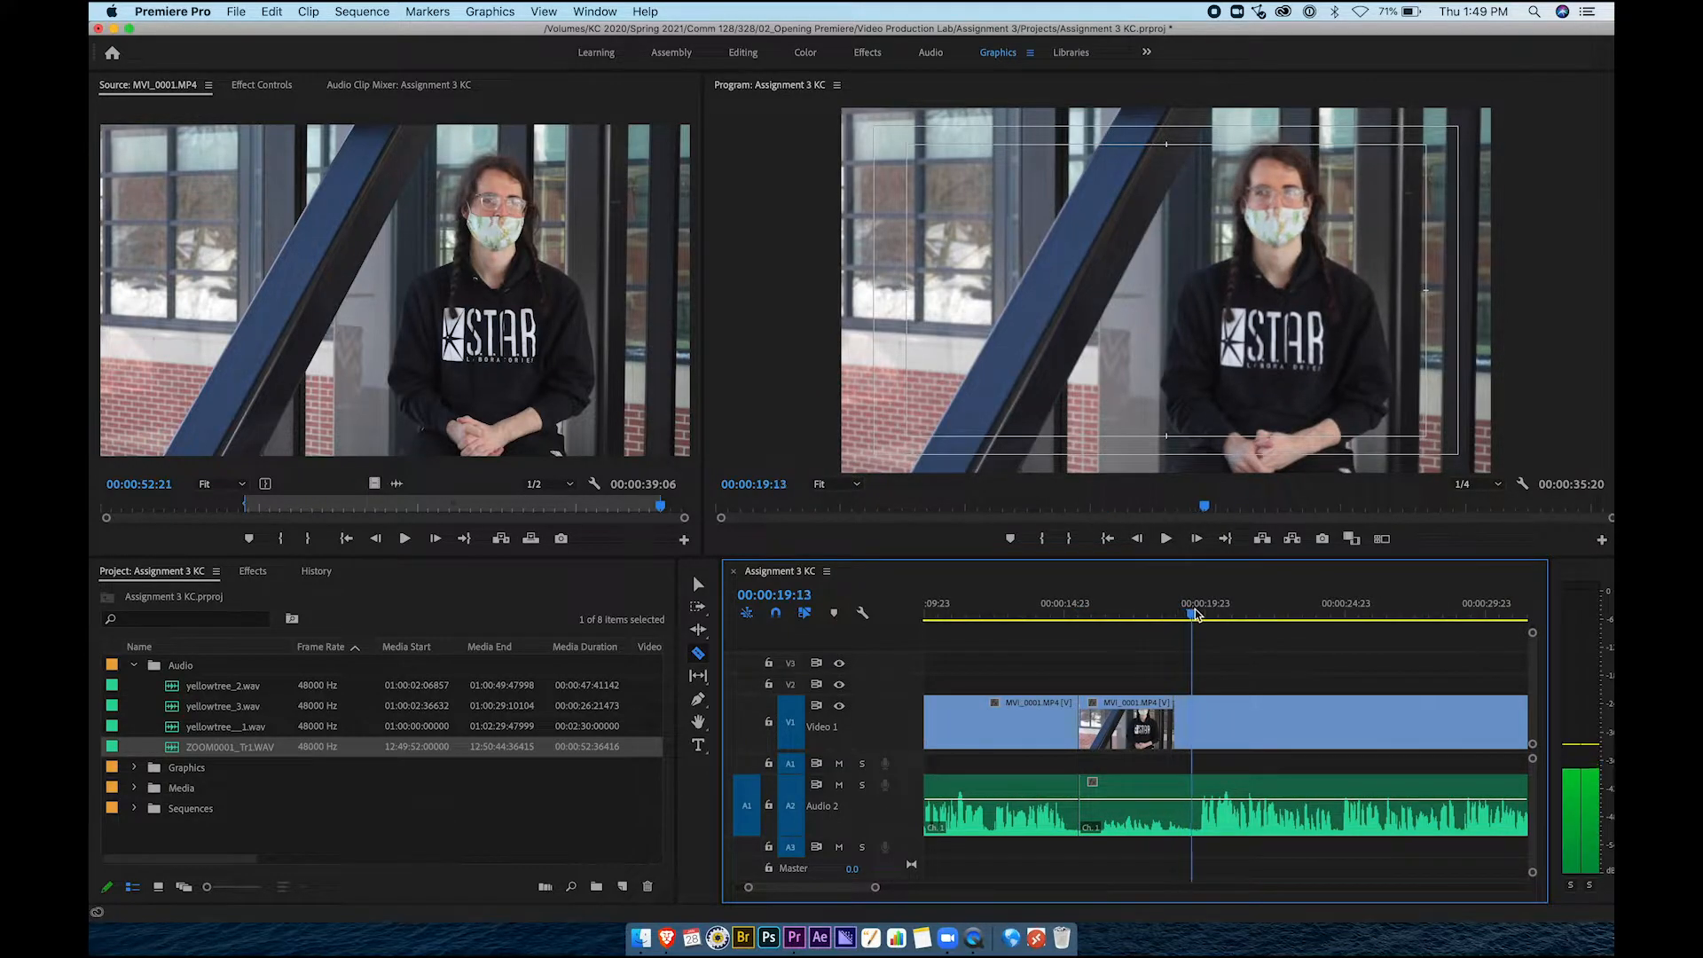
{"action": "left_click", "coordinate": [1194, 725]}
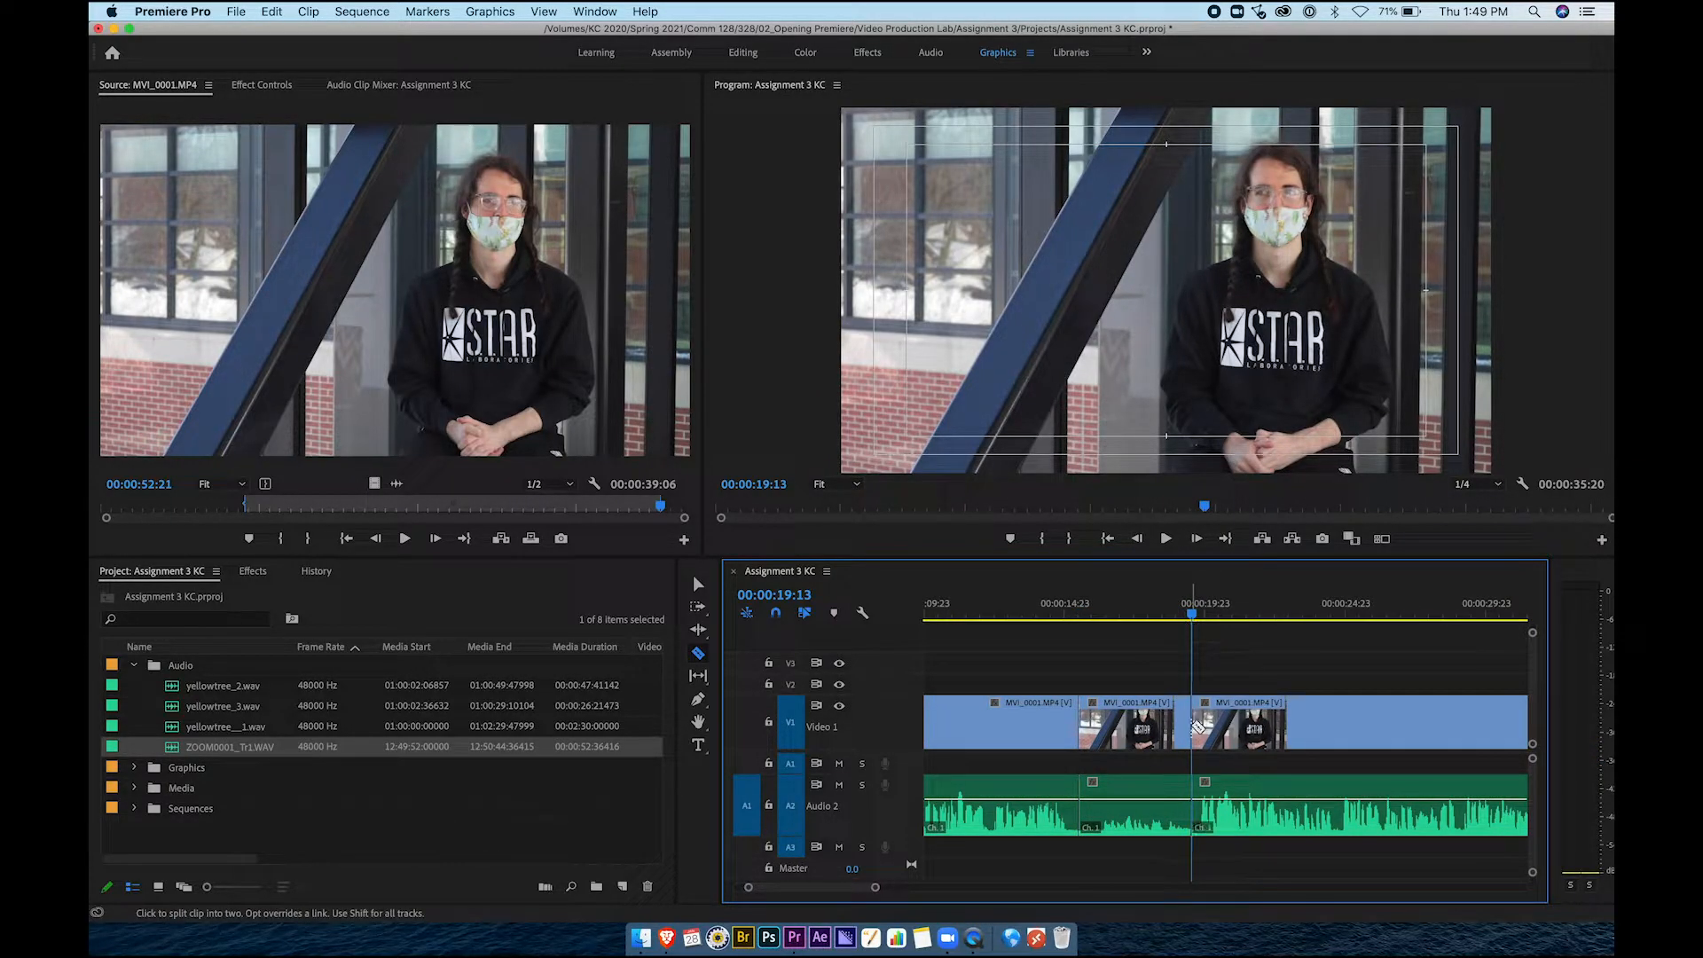
Ripple delete the 4-second middle MVI_0001 piece so the sequence closes up
{"action": "key", "text": "v"}
{"action": "left_click", "coordinate": [1137, 735]}
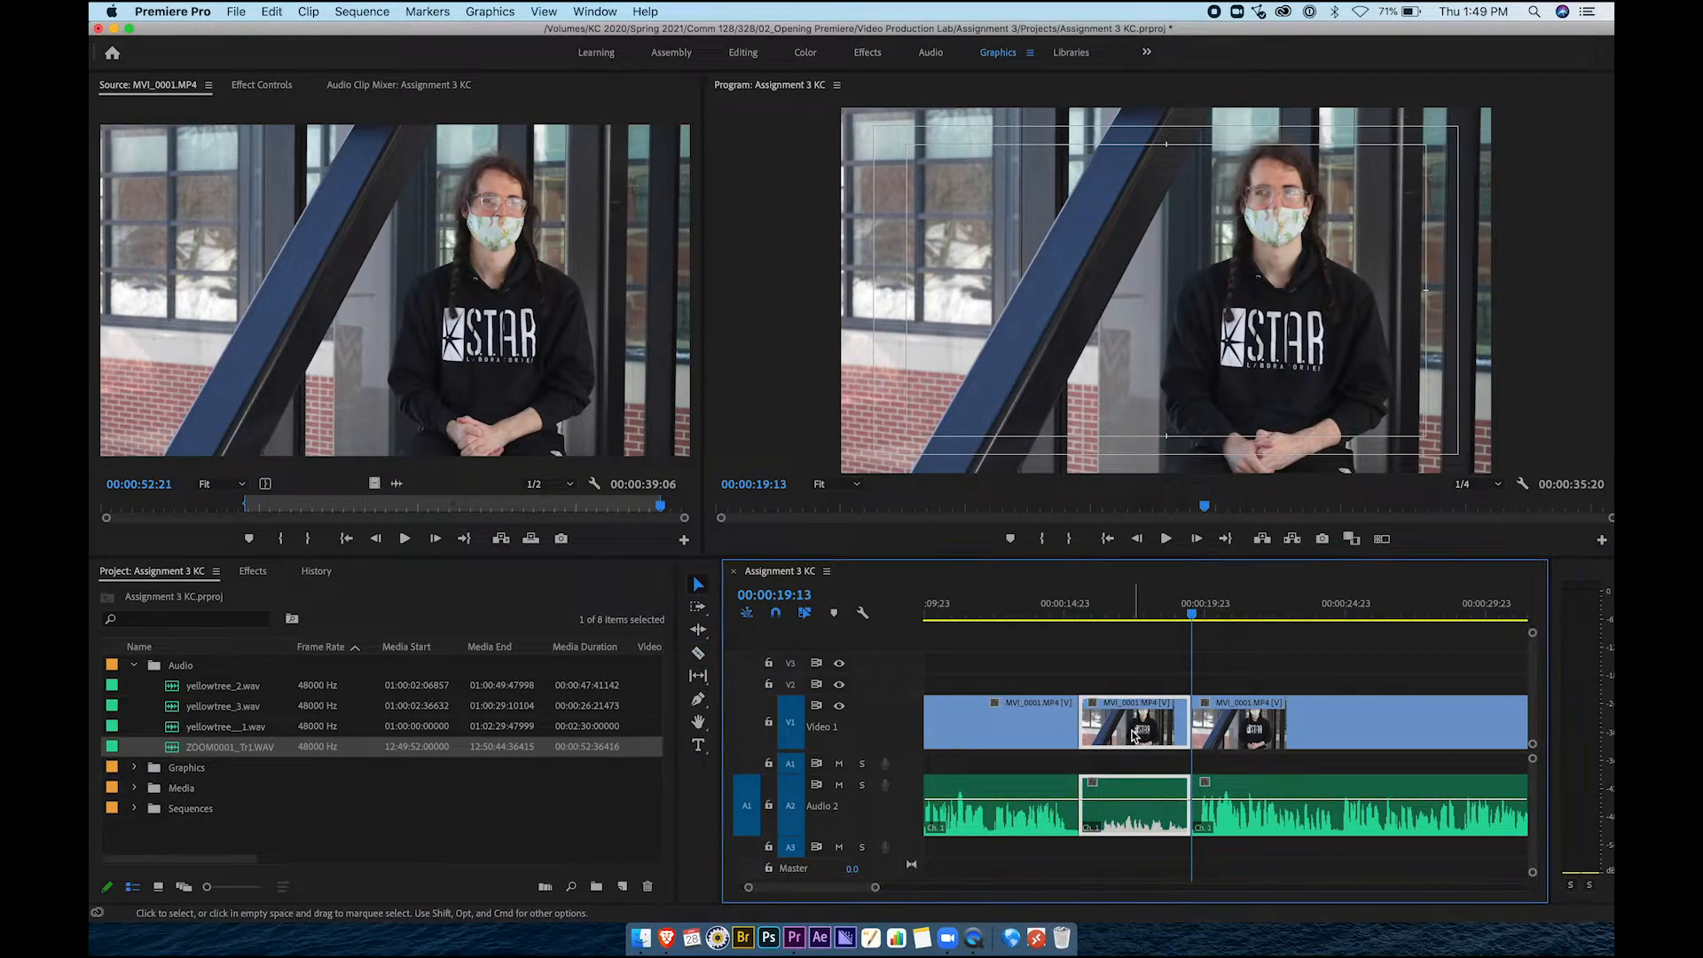
{"action": "right_click", "coordinate": [1139, 734]}
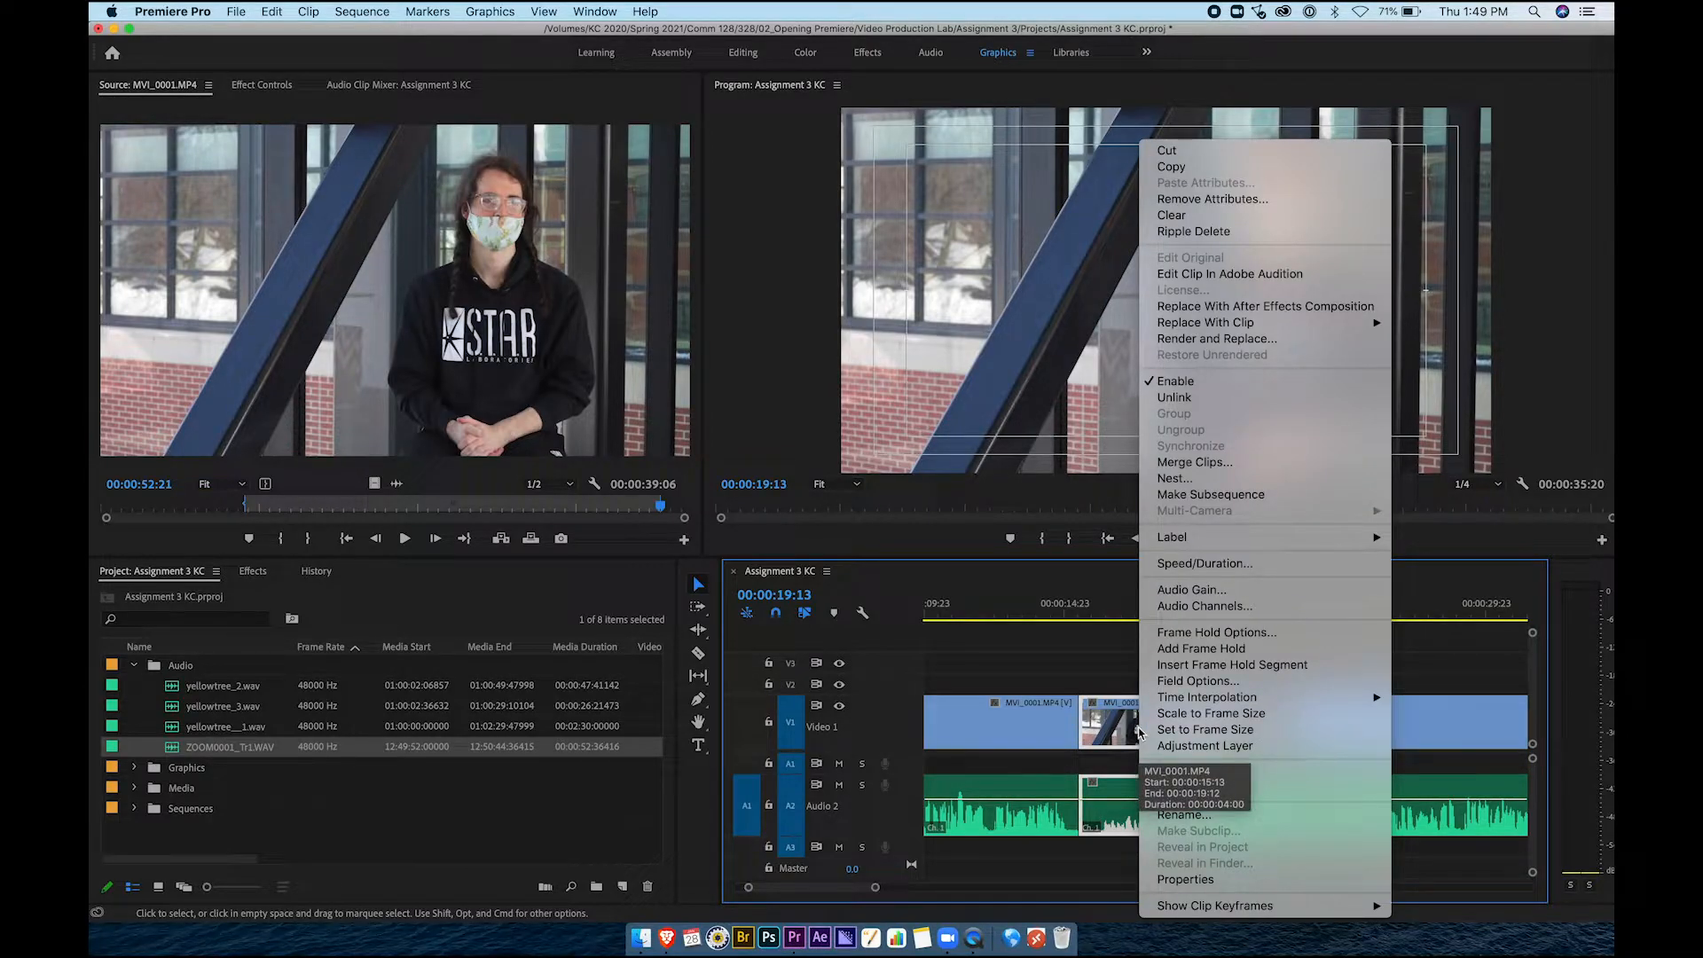
{"action": "left_click", "coordinate": [1194, 232]}
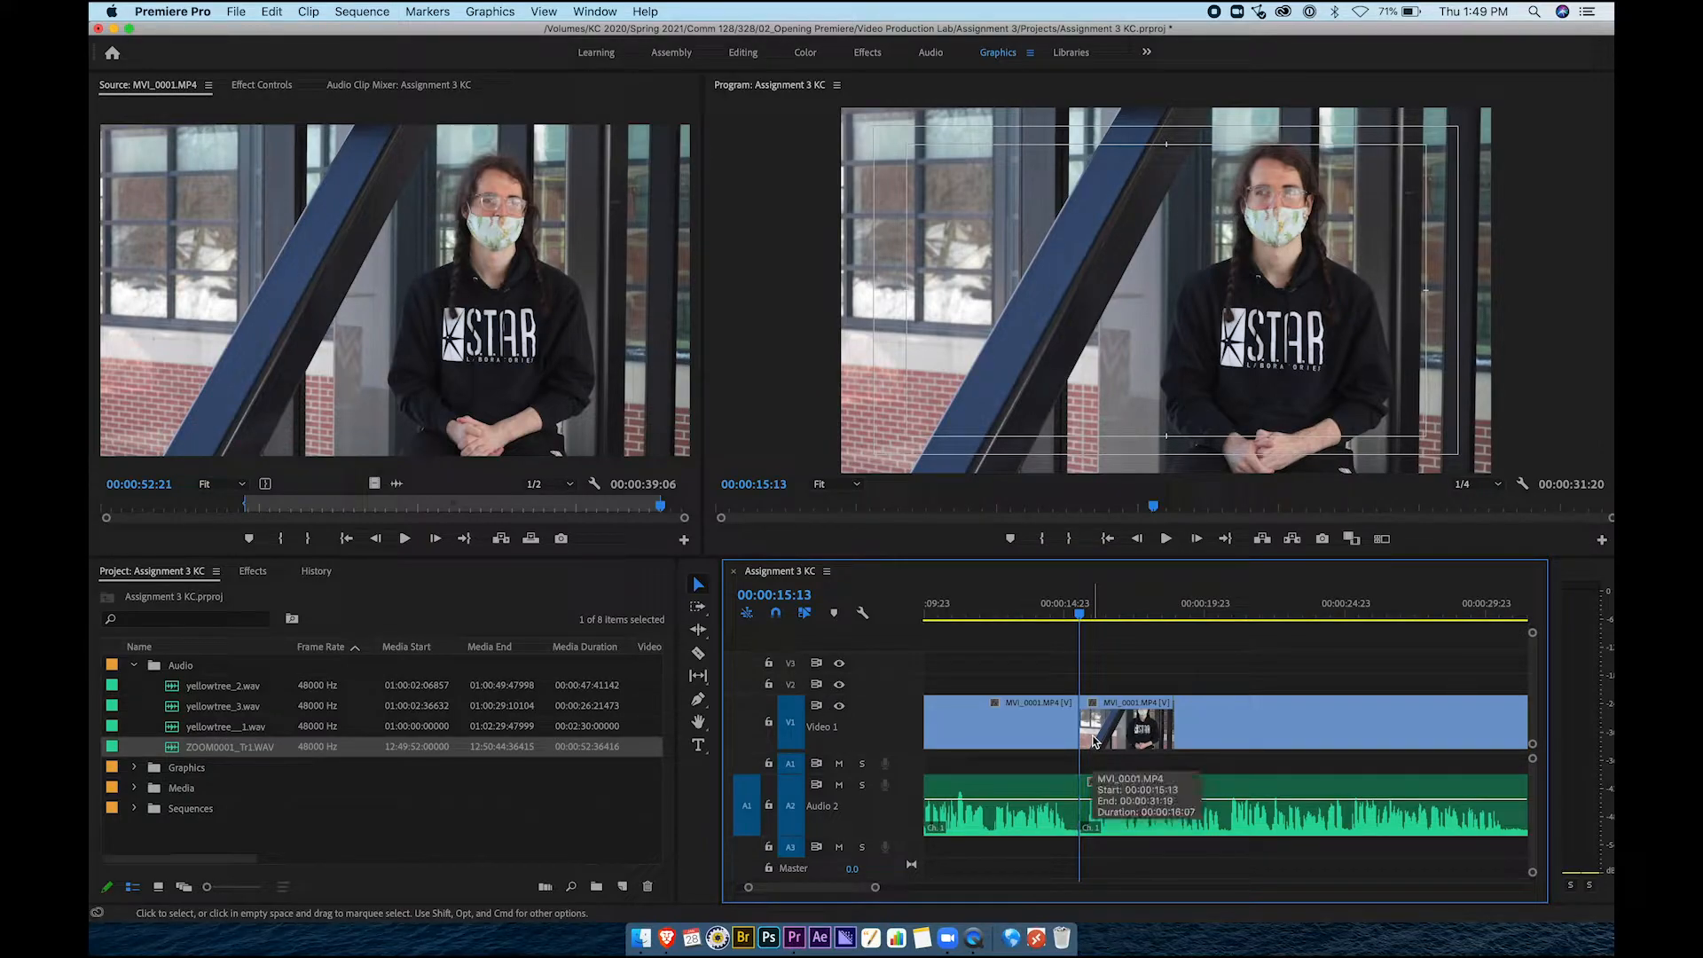
Play back the edited sequence and scrub from 00:00:21:01 to 00:00:29:13
{"action": "scroll", "coordinate": [1121, 737], "scroll_direction": "down", "scroll_amount": 3}
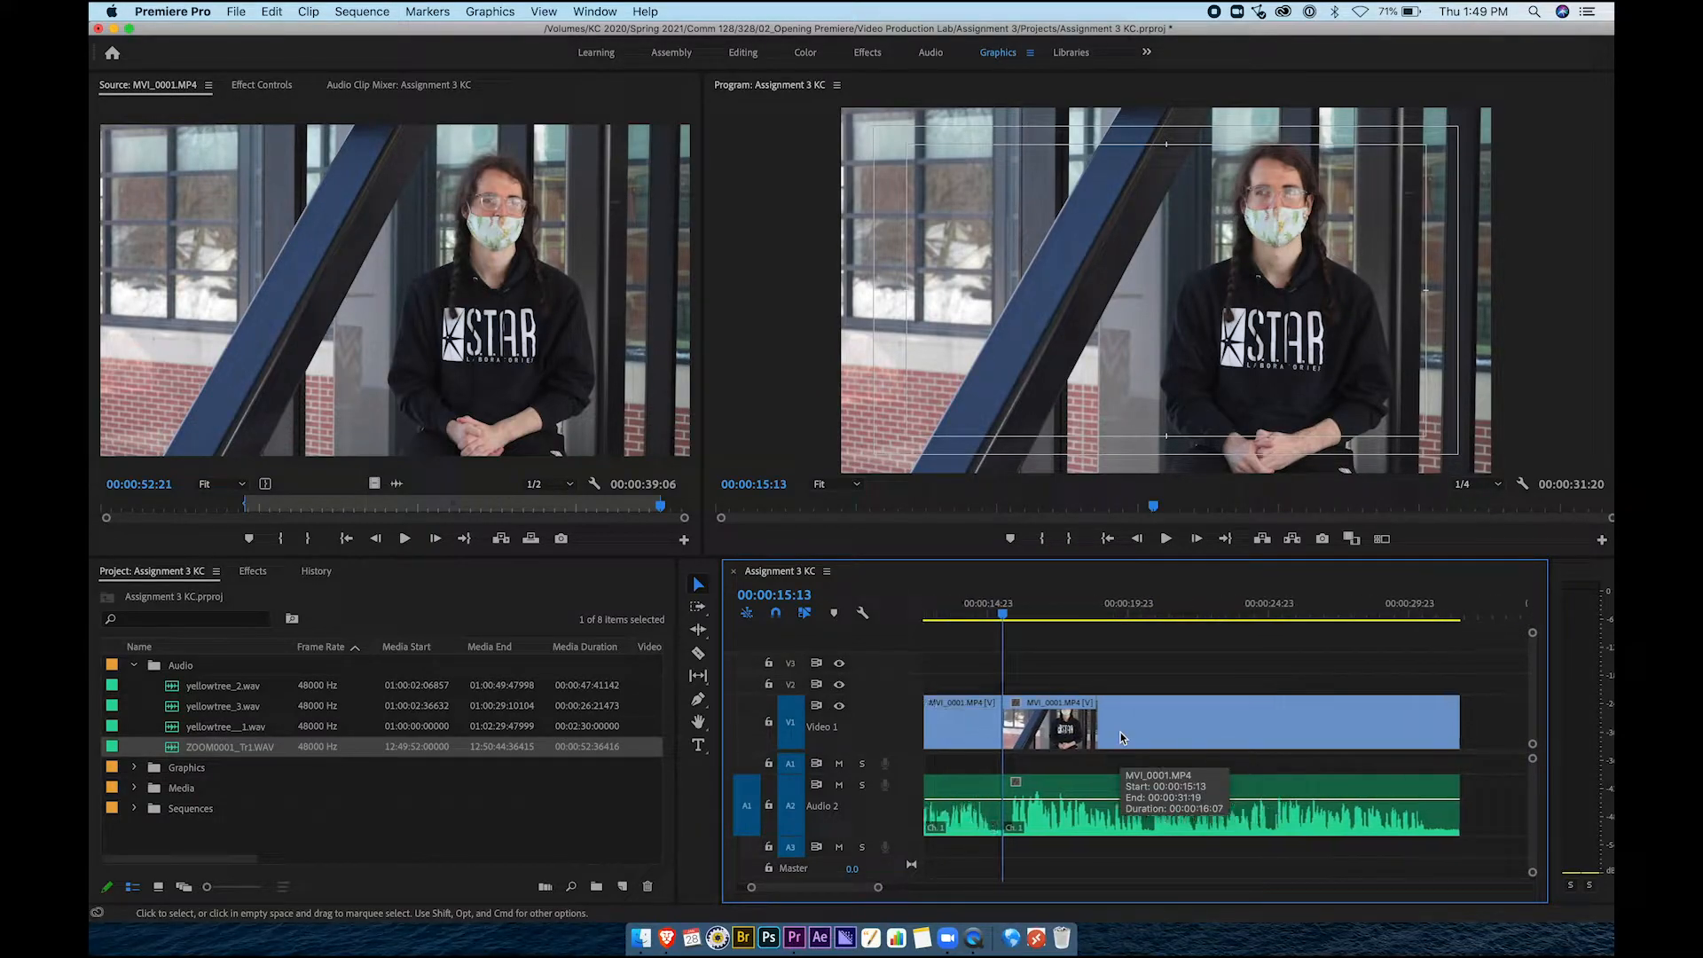
{"action": "key", "text": "space"}
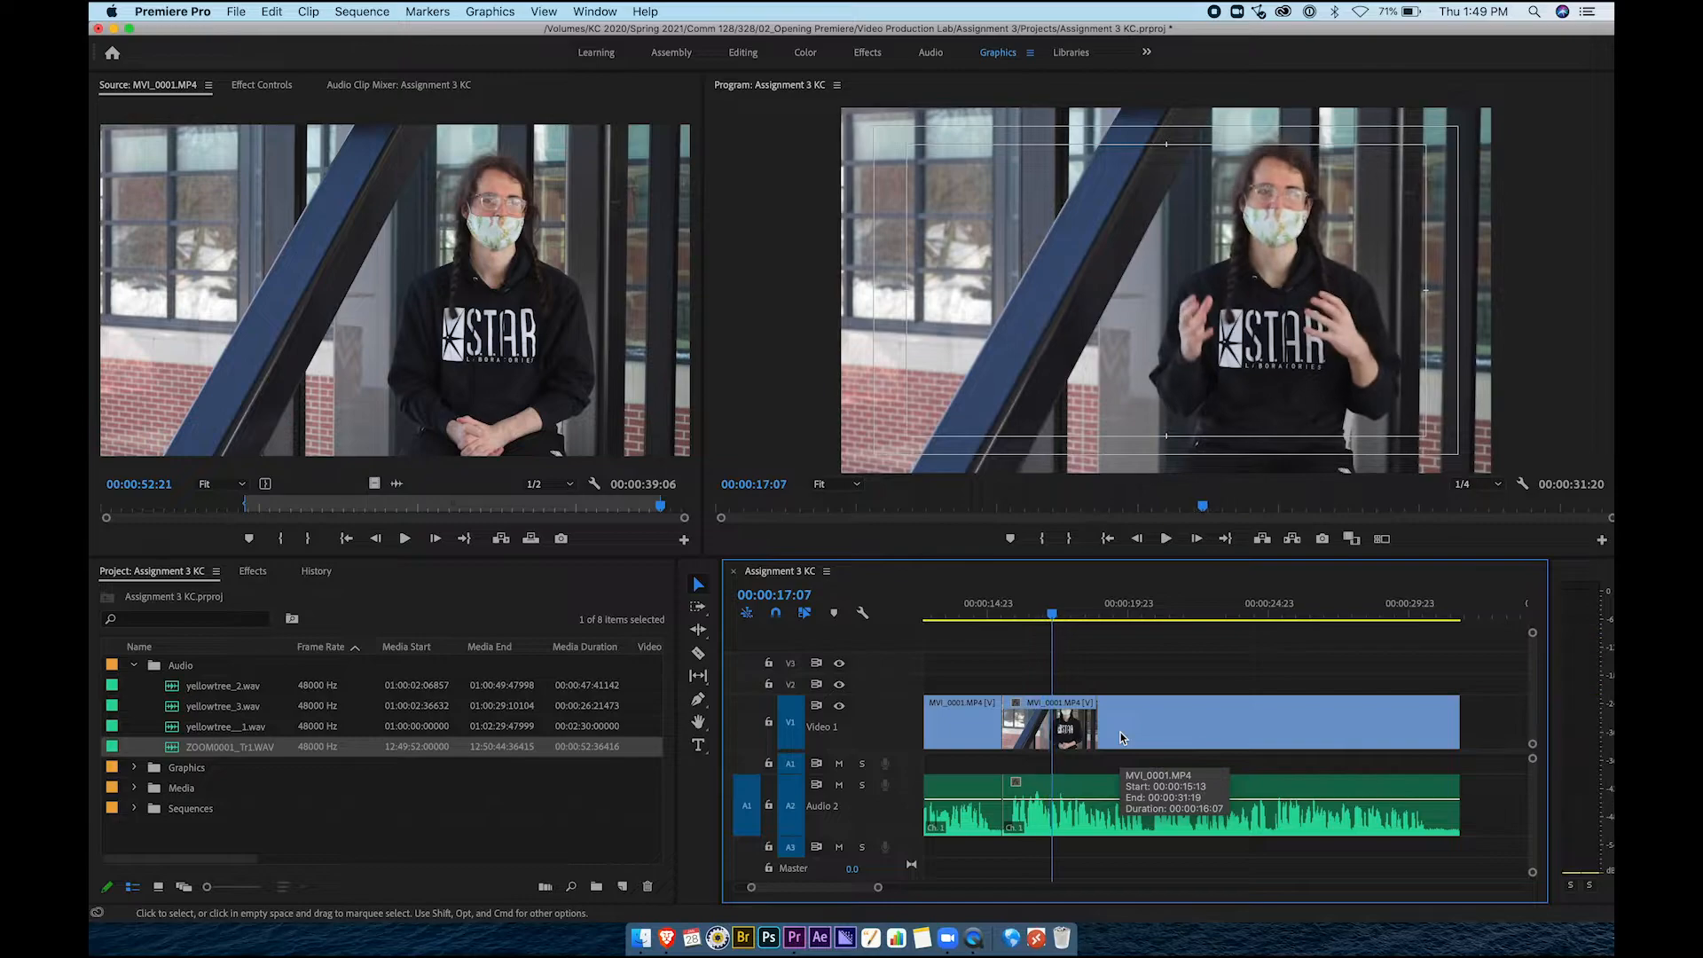
{"action": "left_click", "coordinate": [1159, 616]}
{"action": "left_click_drag", "start_coordinate": [1167, 618], "coordinate": [1426, 636]}
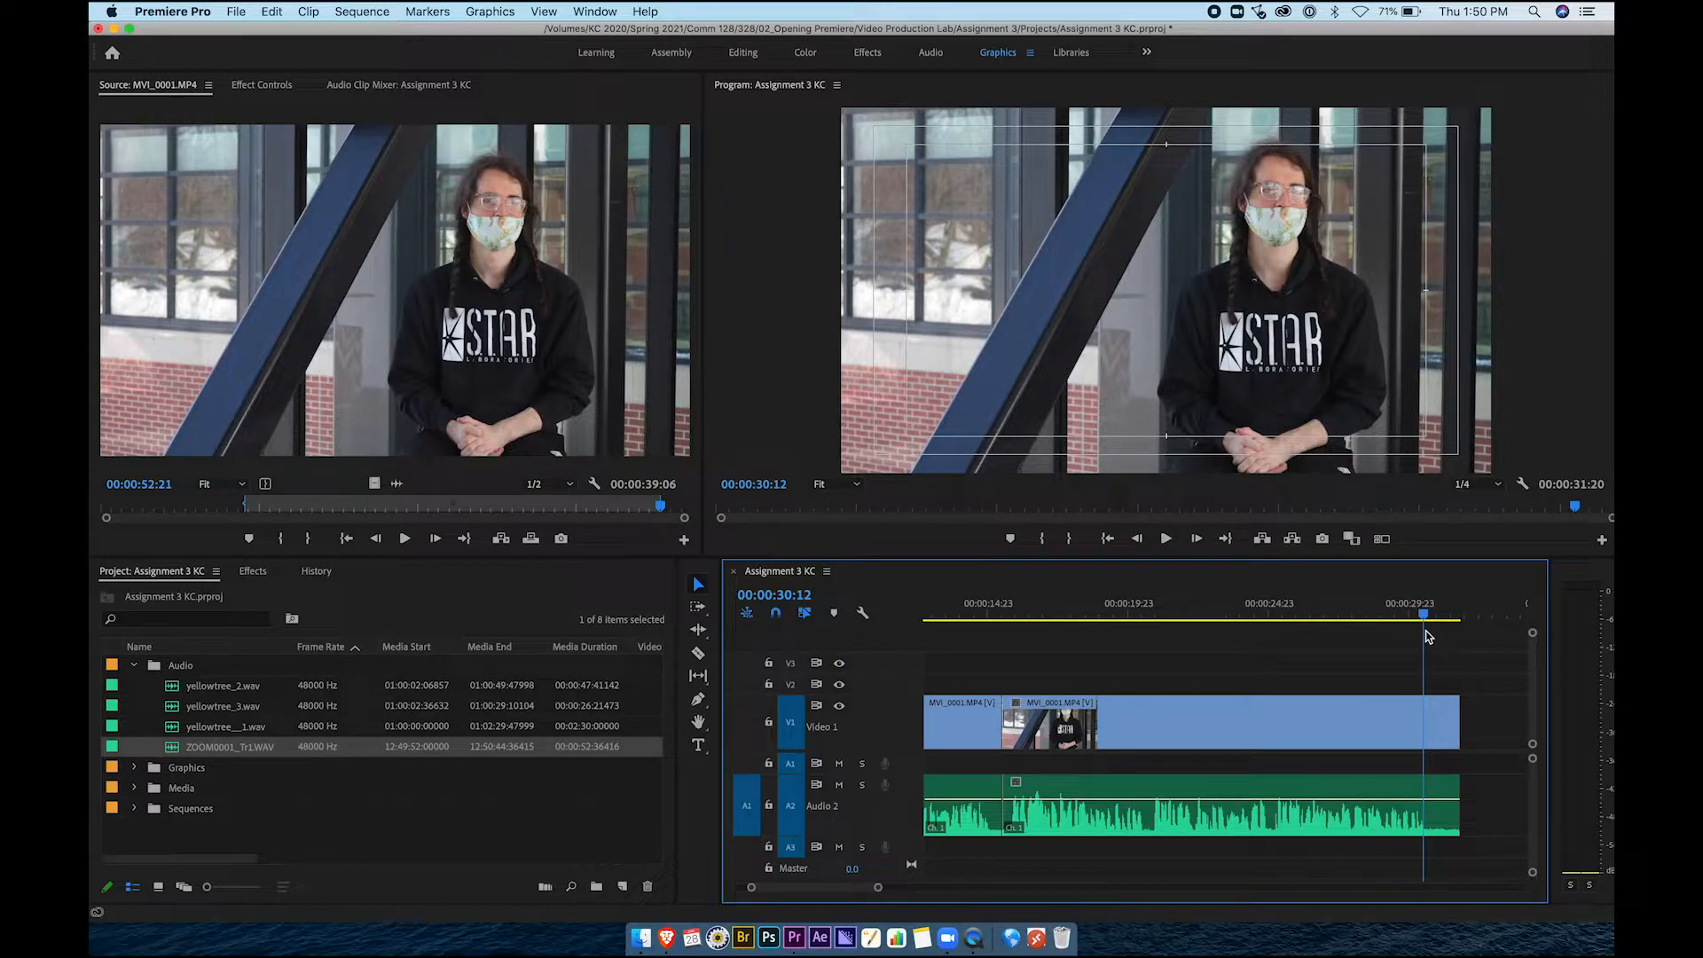
Fit the whole 31:20 sequence in the timeline and scrub back to 00:00:11:01
{"action": "key", "text": "backslash"}
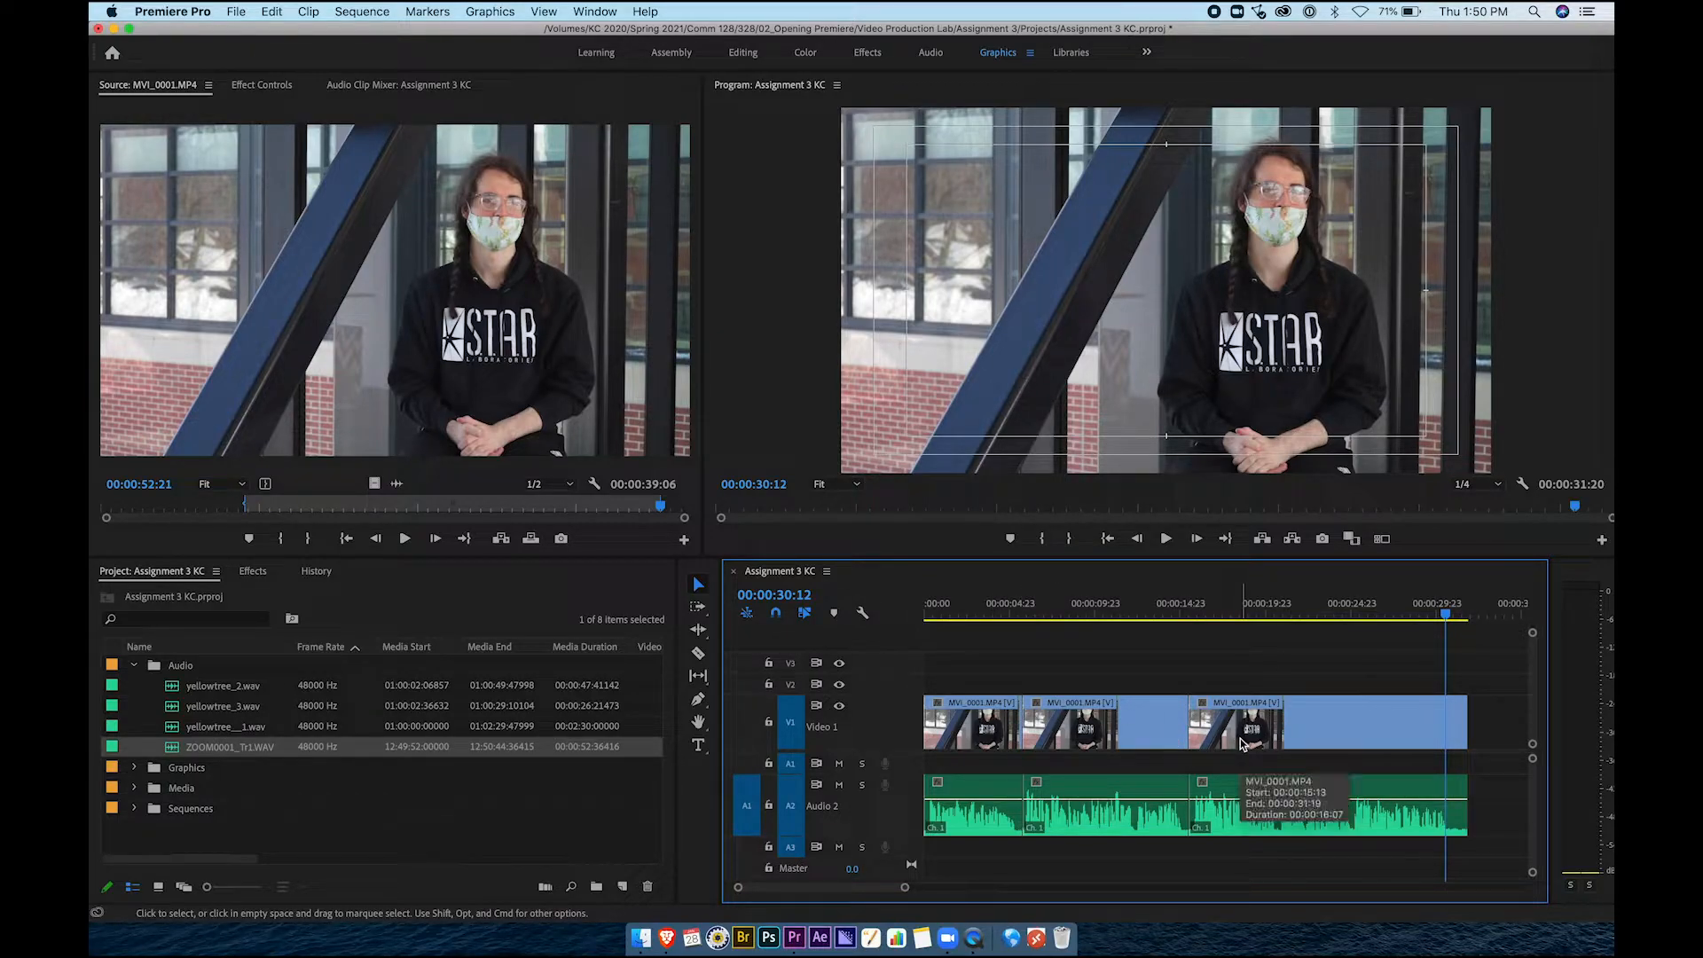
{"action": "left_click_drag", "start_coordinate": [977, 612], "coordinate": [1017, 620]}
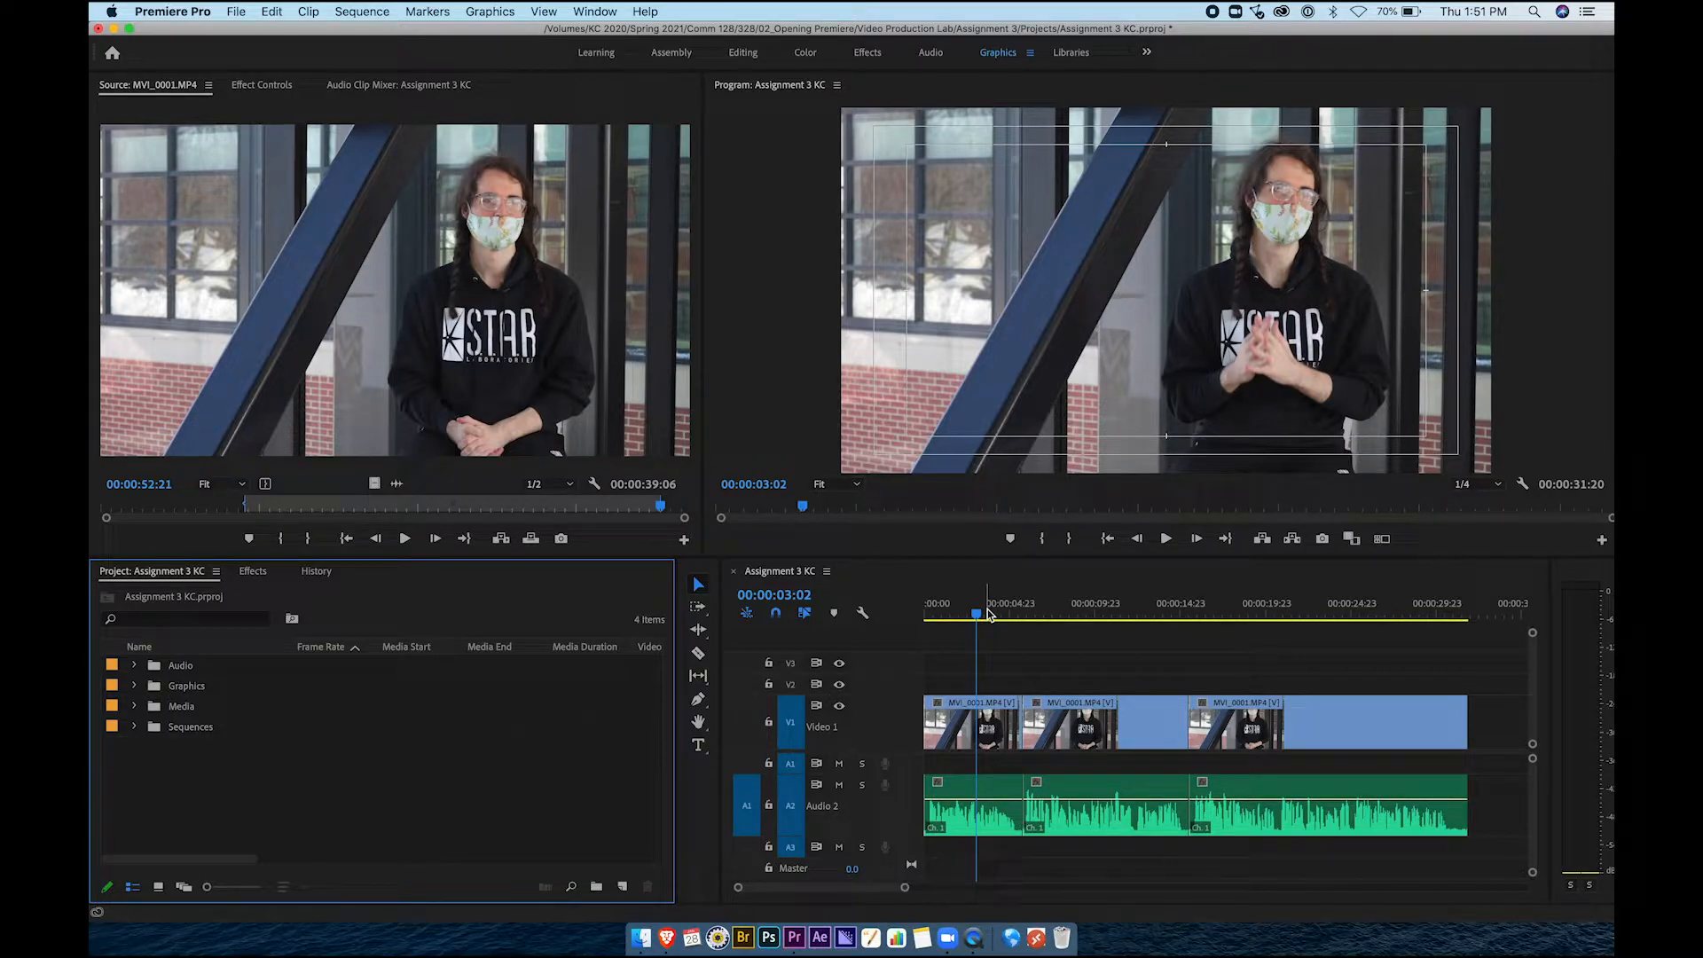
In Finder, open Assignment 2 > Media and Quick Look MVI_0001.MP4
{"action": "left_click", "coordinate": [640, 939]}
{"action": "left_click", "coordinate": [1030, 617]}
{"action": "left_click", "coordinate": [797, 446]}
{"action": "double_click", "coordinate": [989, 509]}
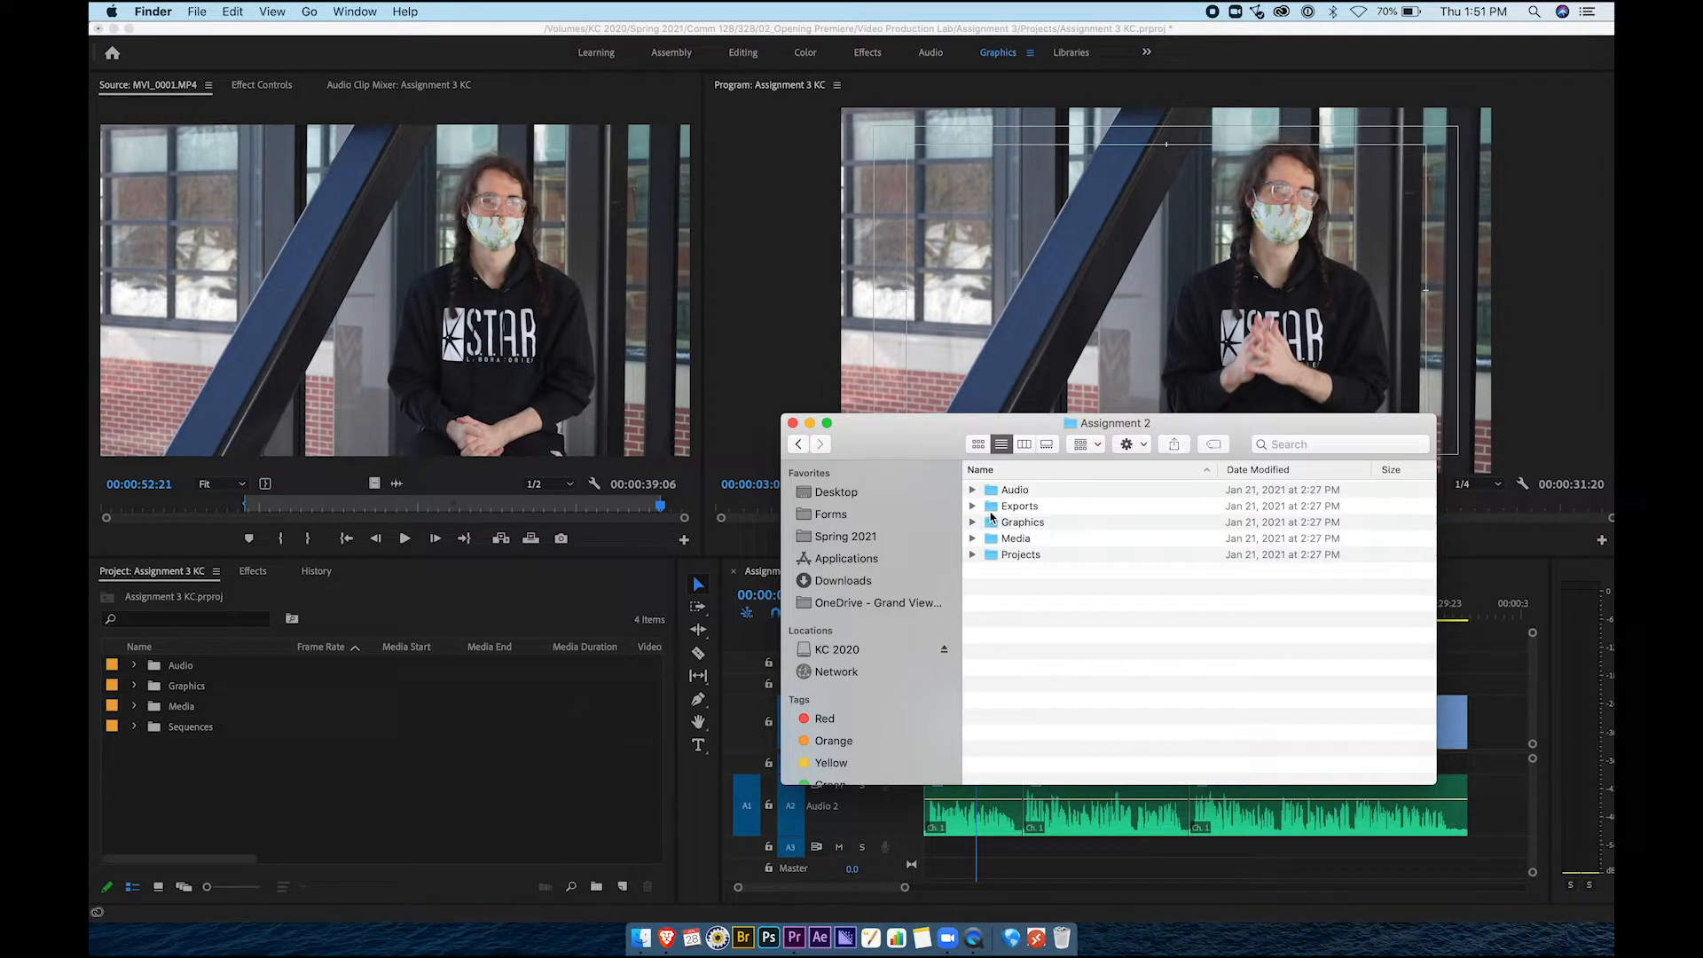
{"action": "left_click", "coordinate": [985, 535]}
{"action": "left_click", "coordinate": [973, 538]}
{"action": "left_click", "coordinate": [1028, 554]}
{"action": "key", "text": "space"}
{"action": "key", "text": "space"}
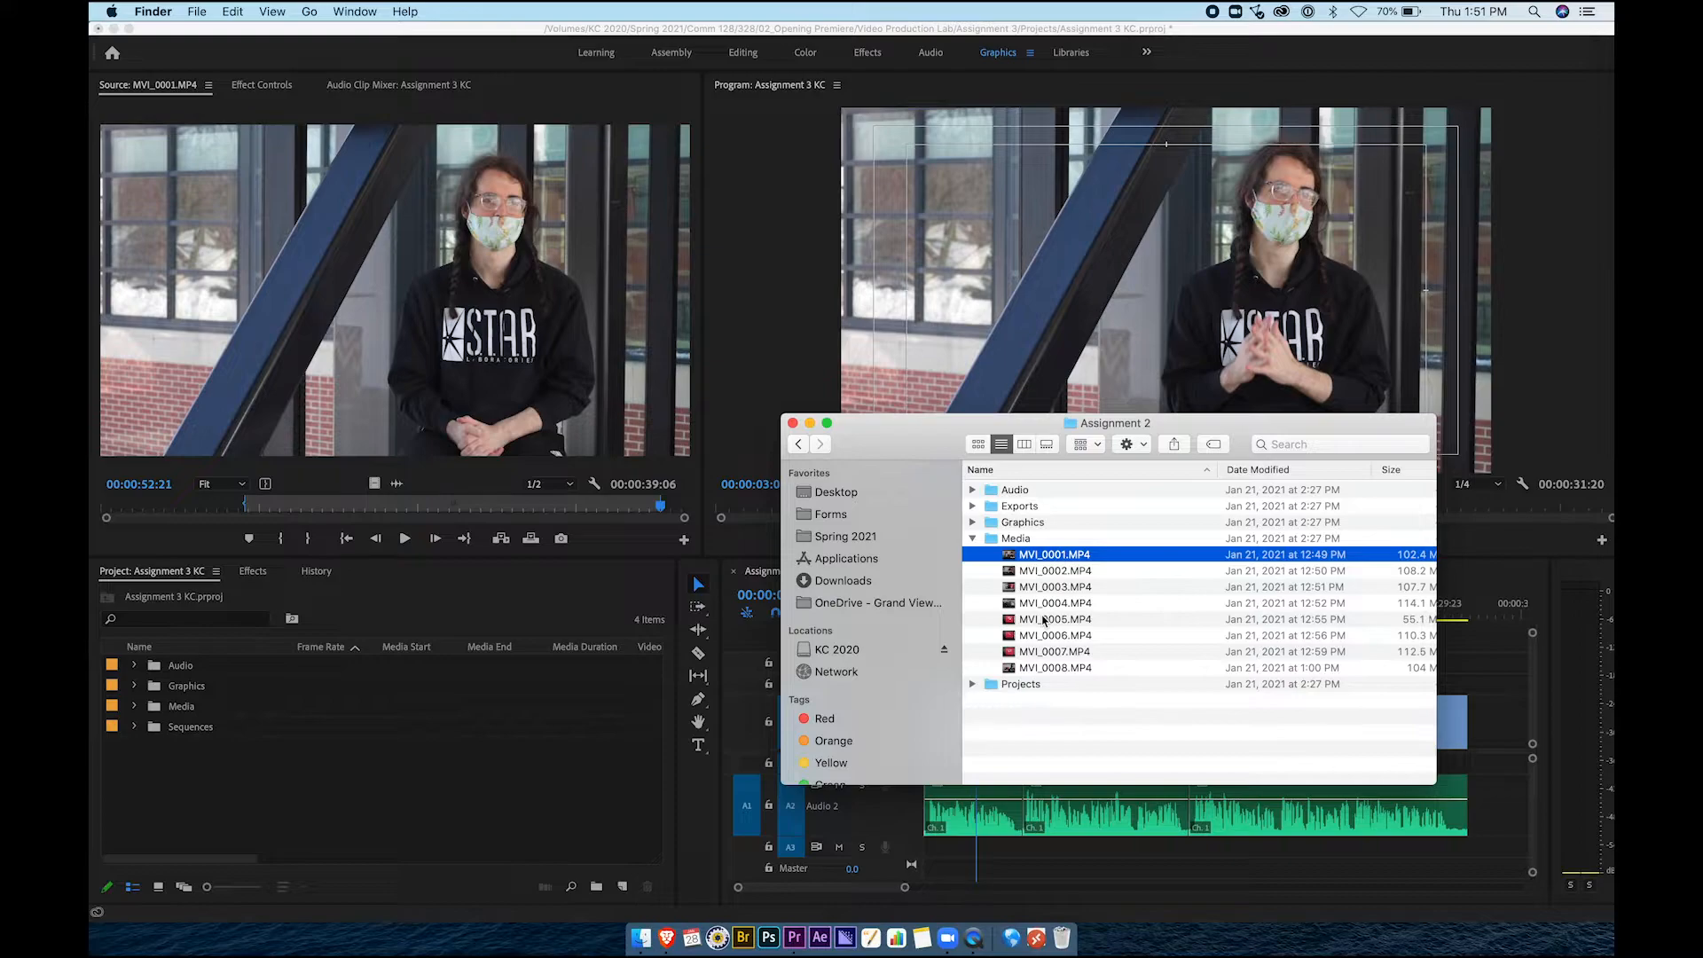
Select MVI_0001 through MVI_0008.MP4 and drag them into Premiere's Media bin
{"action": "left_click", "coordinate": [798, 443]}
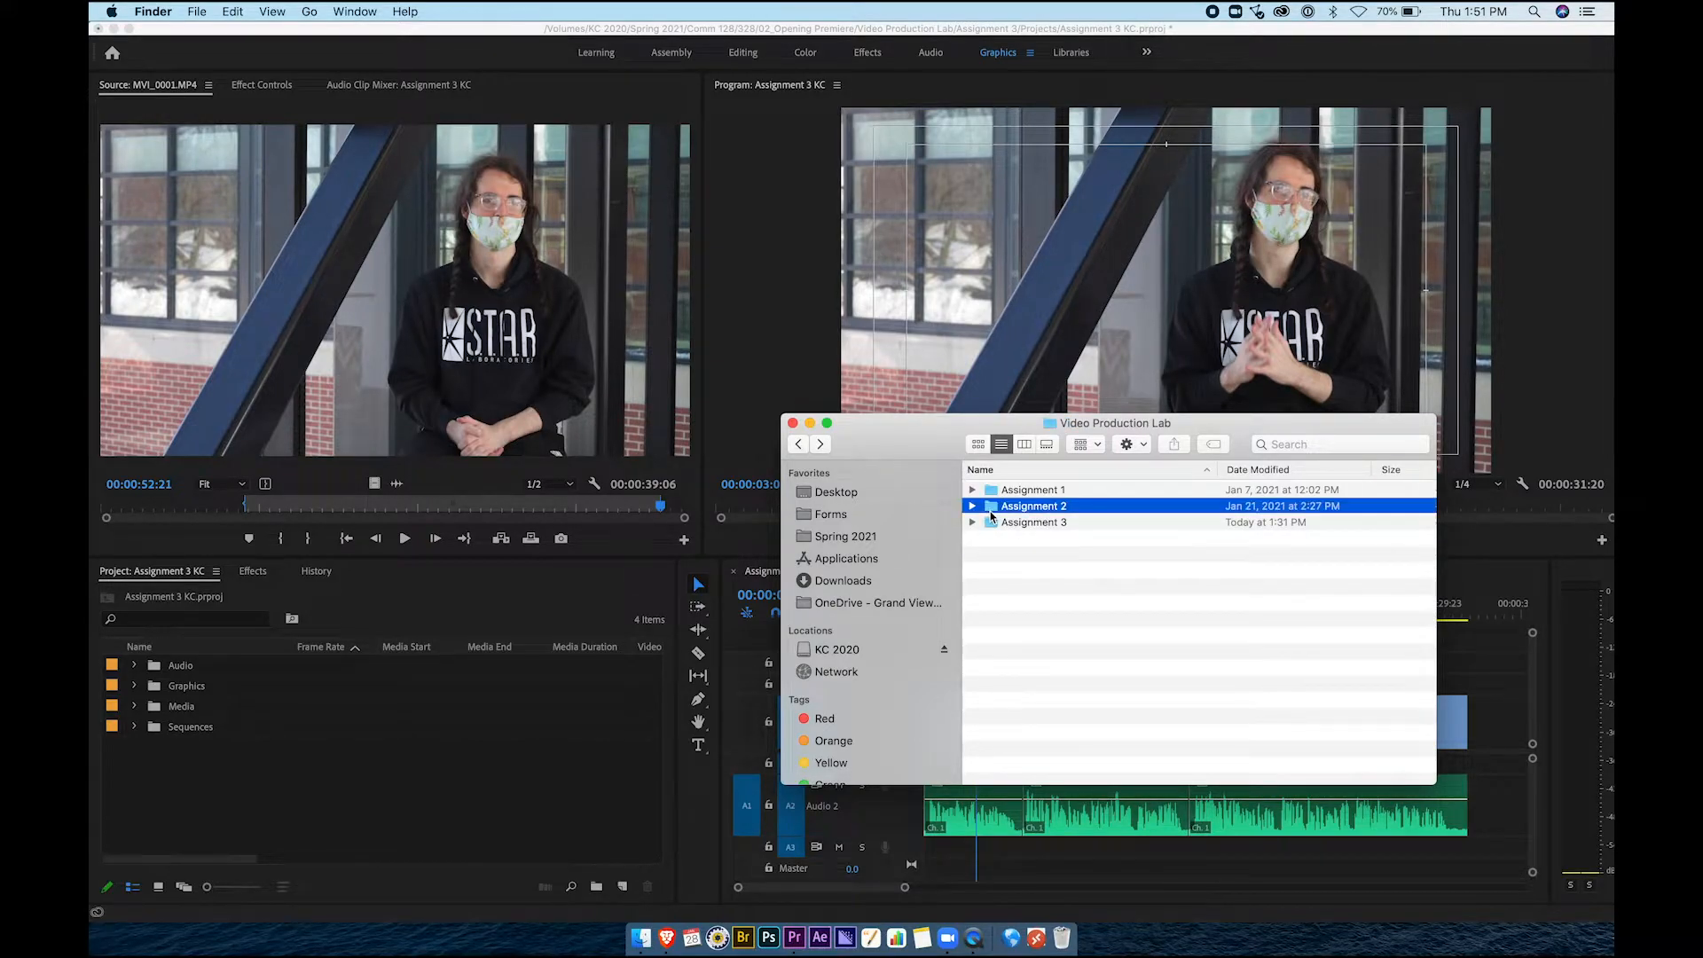
{"action": "double_click", "coordinate": [991, 511]}
{"action": "left_click", "coordinate": [974, 539]}
{"action": "left_click", "coordinate": [974, 539]}
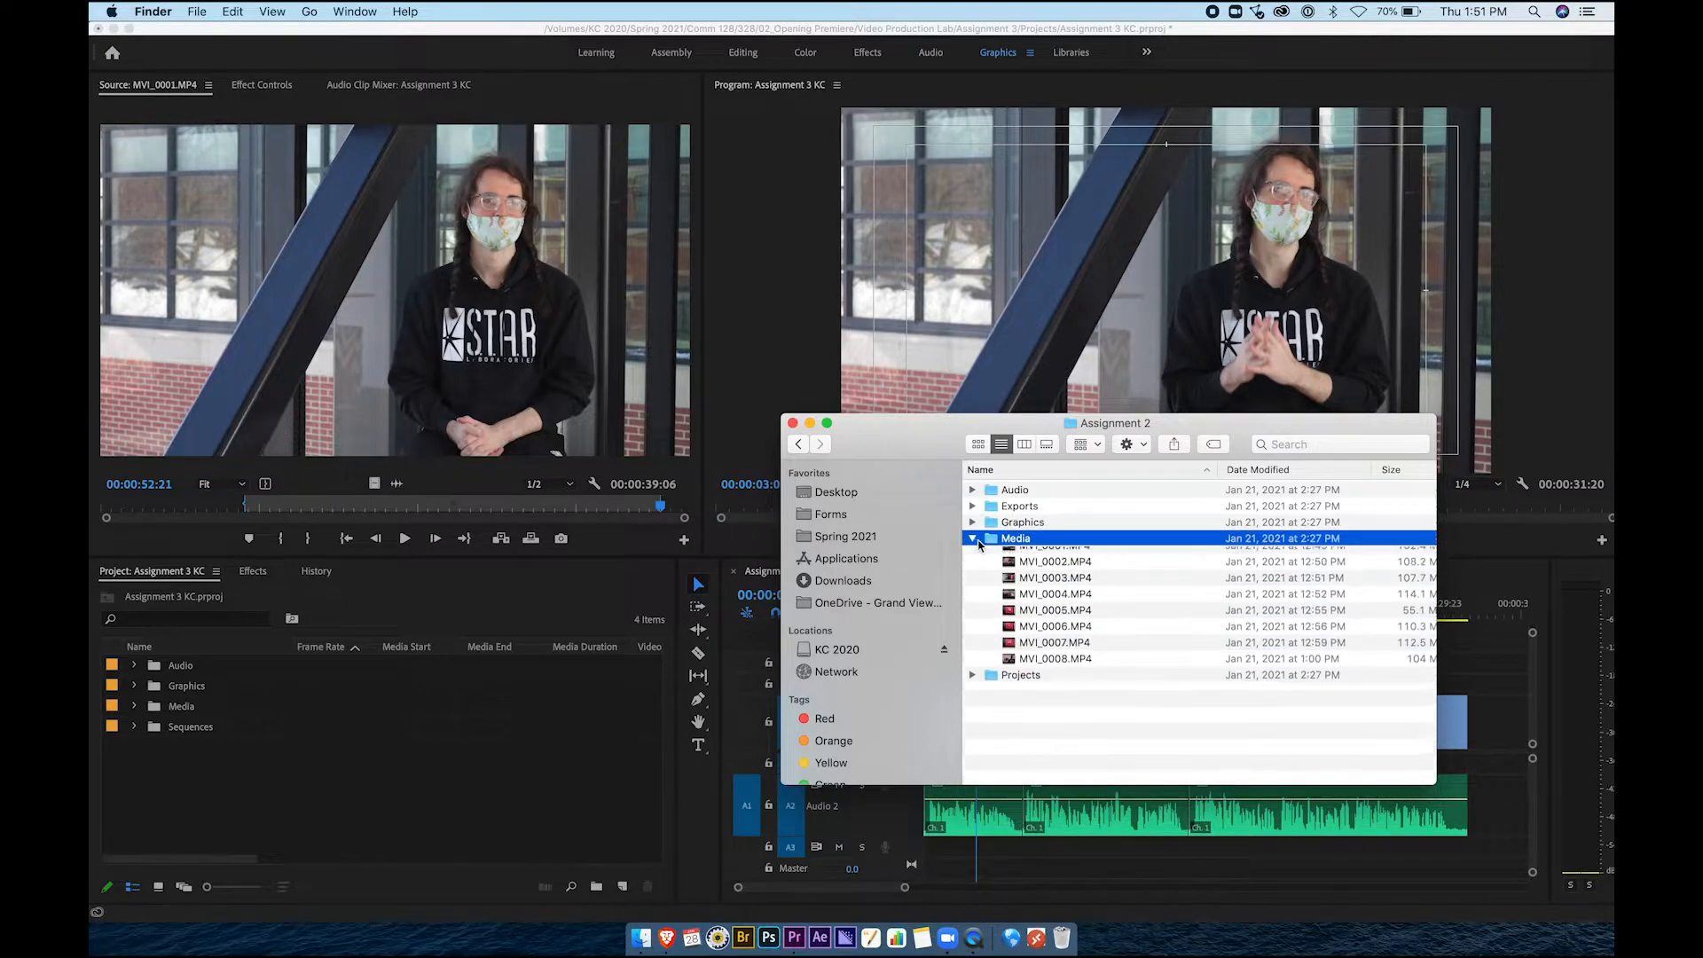
{"action": "left_click", "coordinate": [1013, 556]}
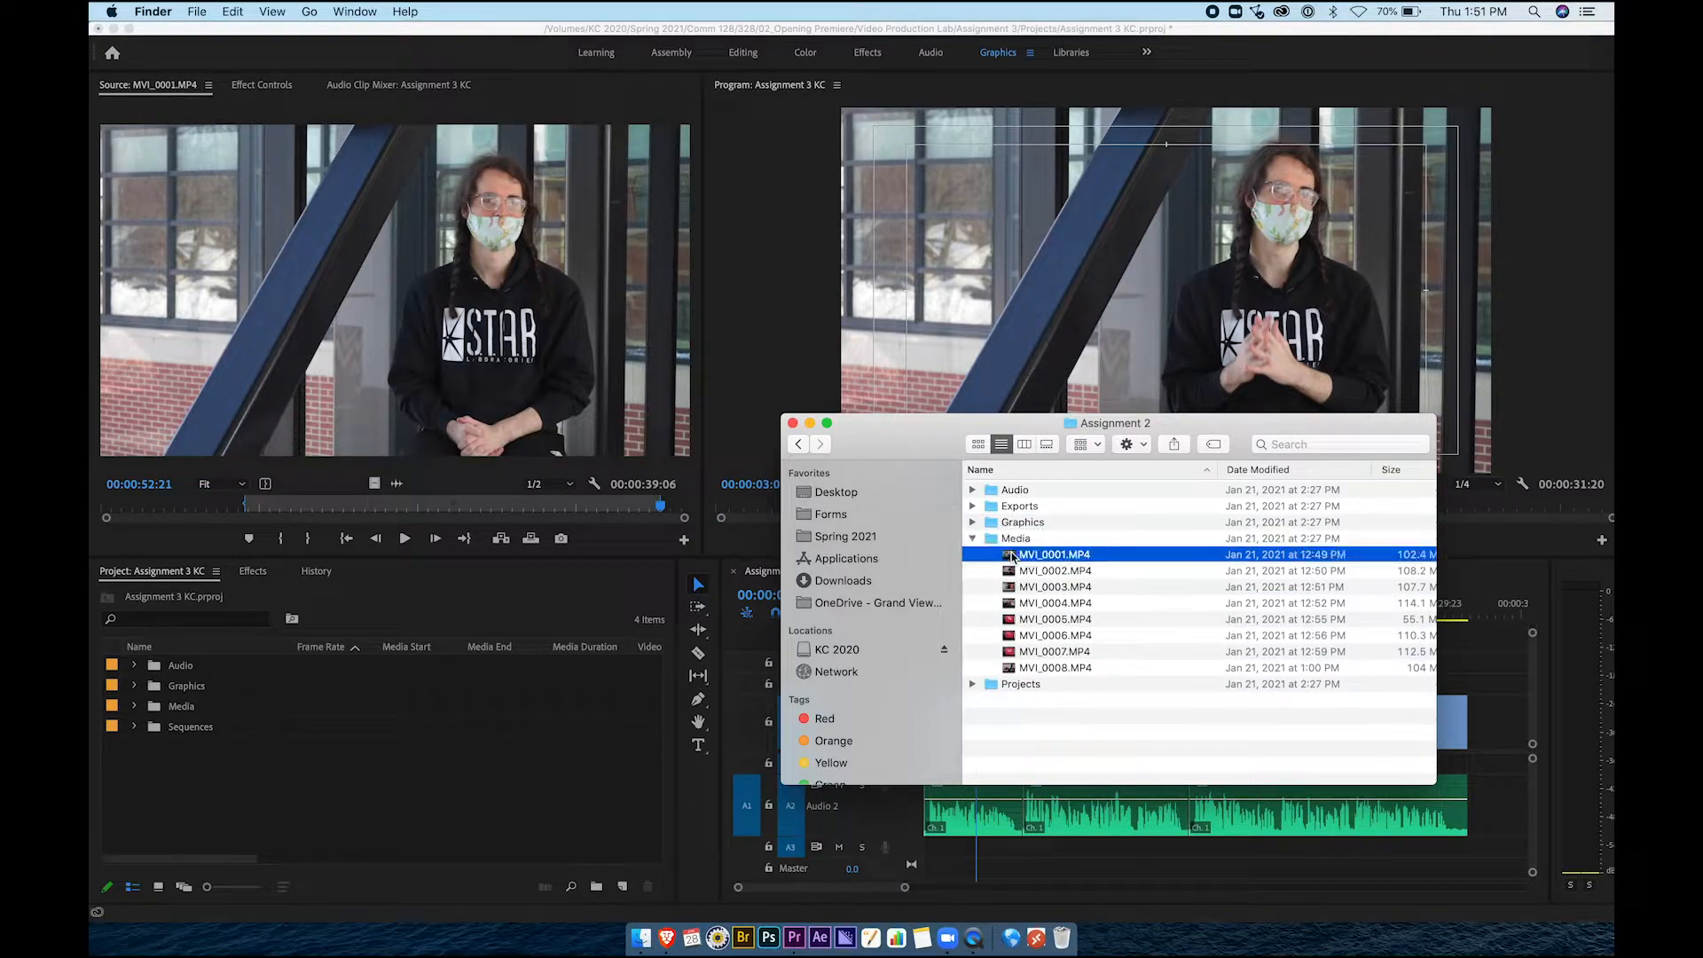
{"action": "left_click", "coordinate": [1034, 668]}
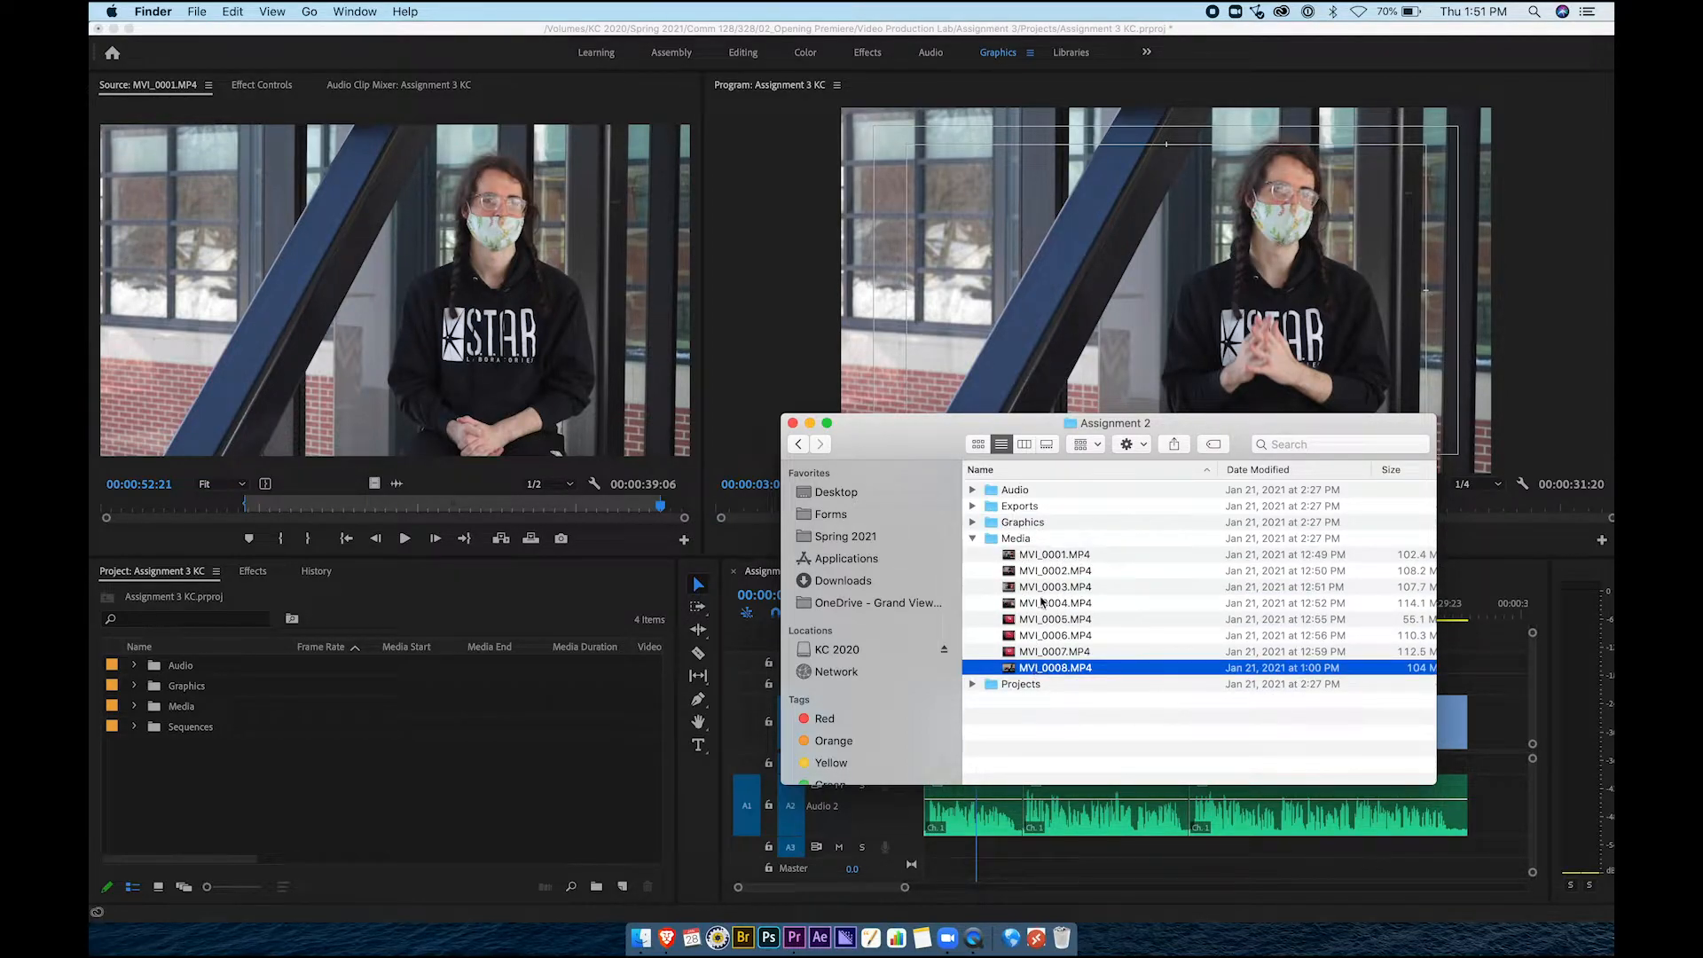
{"action": "left_click", "coordinate": [1037, 559]}
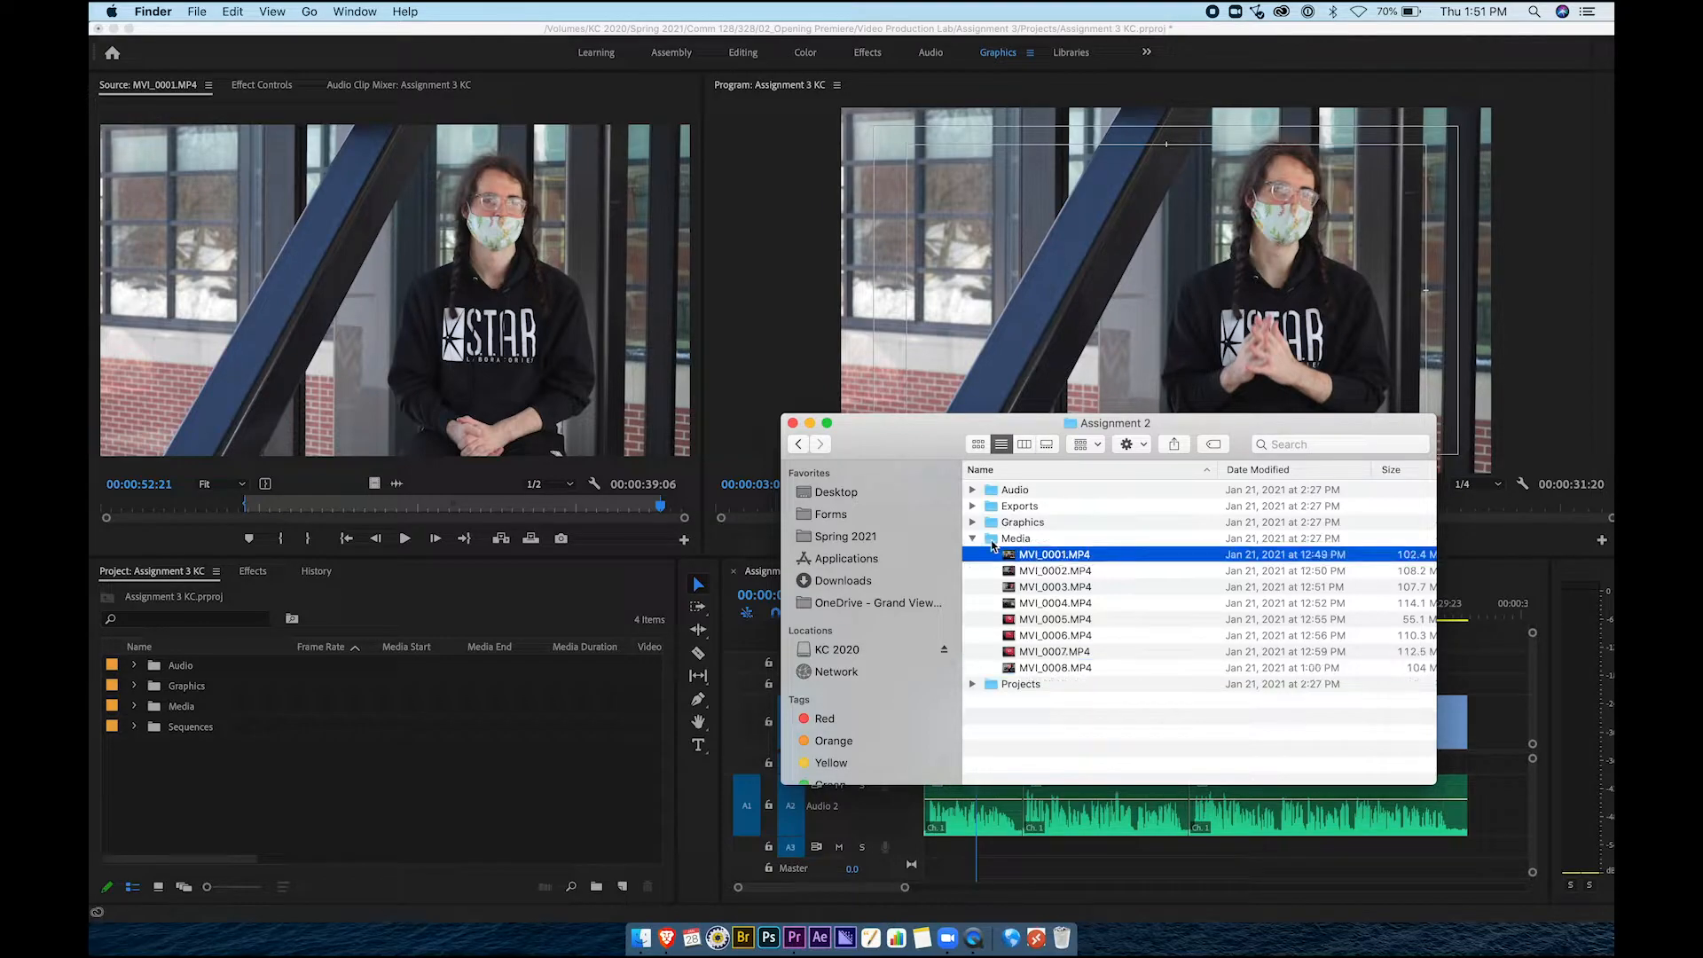
{"action": "left_click", "coordinate": [973, 539]}
{"action": "left_click", "coordinate": [973, 539]}
{"action": "left_click", "coordinate": [1029, 557]}
{"action": "left_click", "coordinate": [1034, 670], "text": "shift"}
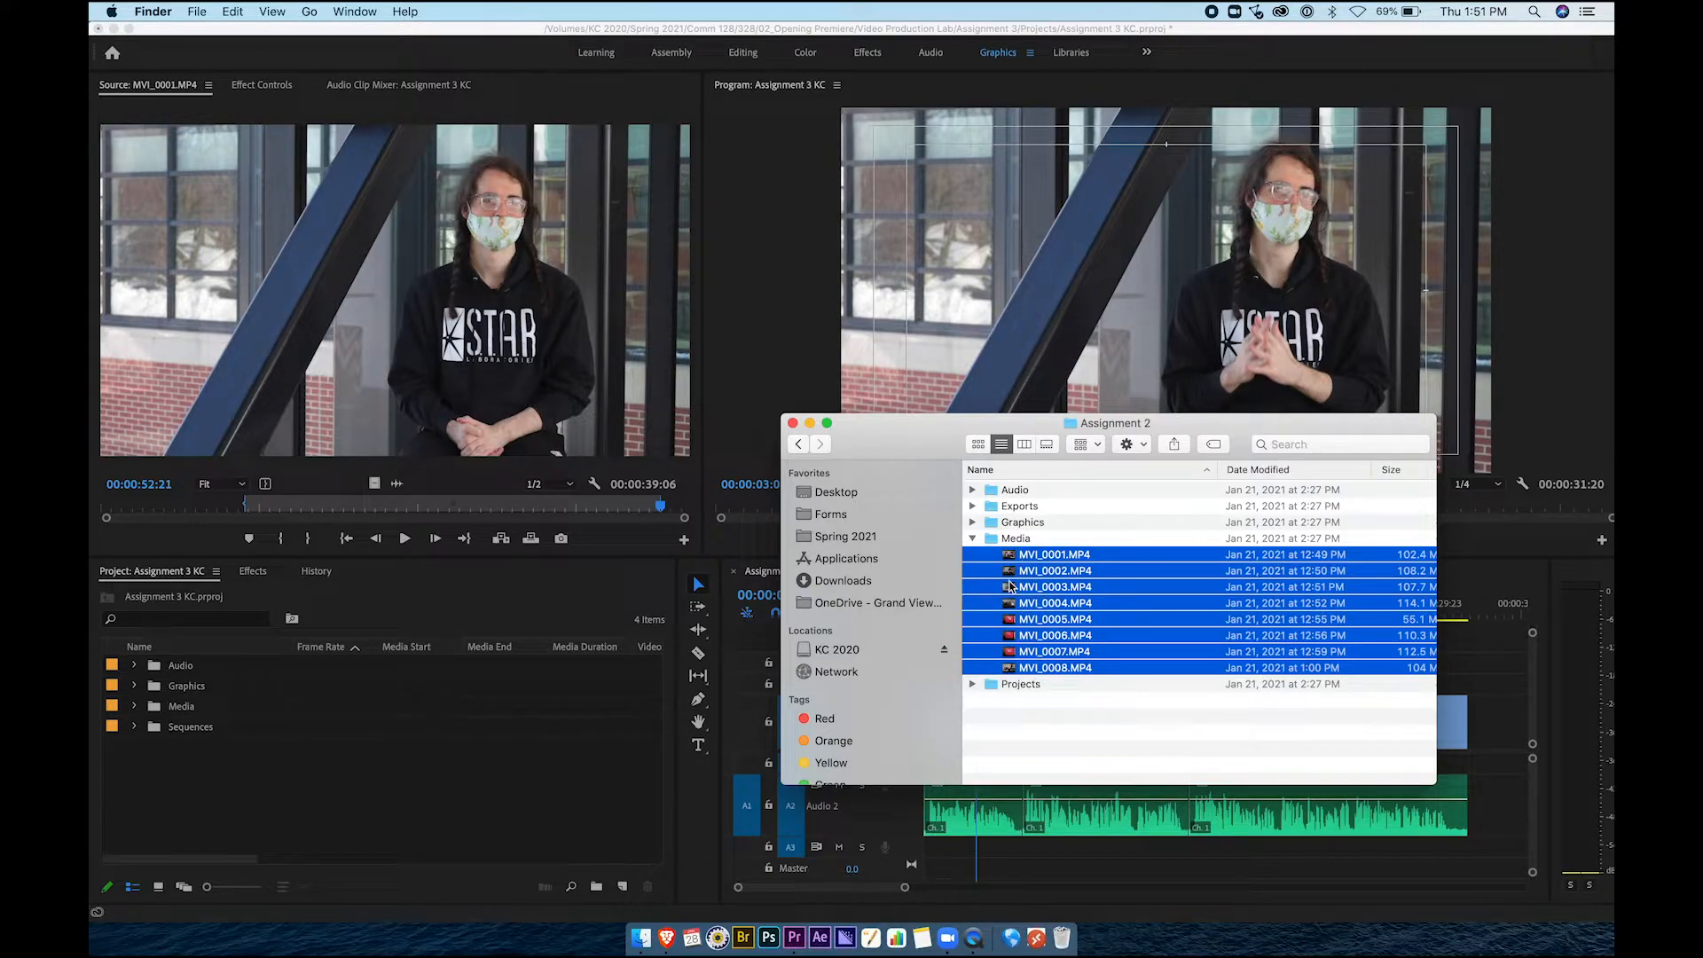
{"action": "left_click_drag", "start_coordinate": [1011, 556], "coordinate": [181, 715]}
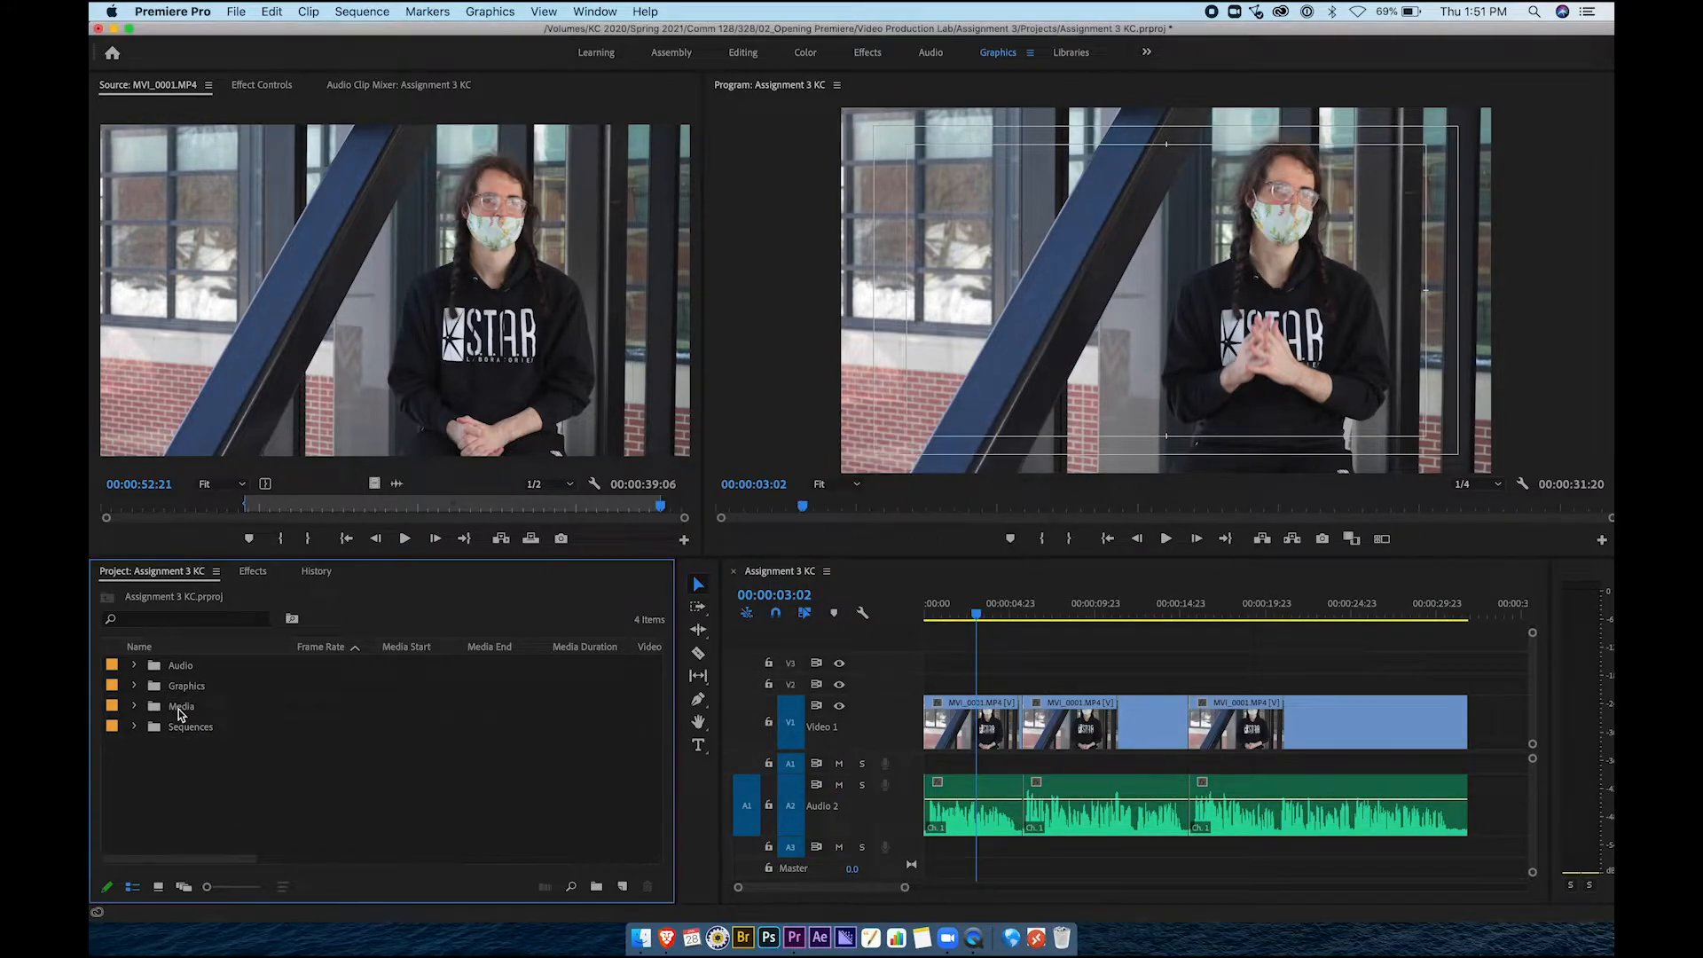
Expand the Media bin and load MVI_0001 through MVI_0006.MP4 in the Source monitor in turn
{"action": "left_click", "coordinate": [134, 706]}
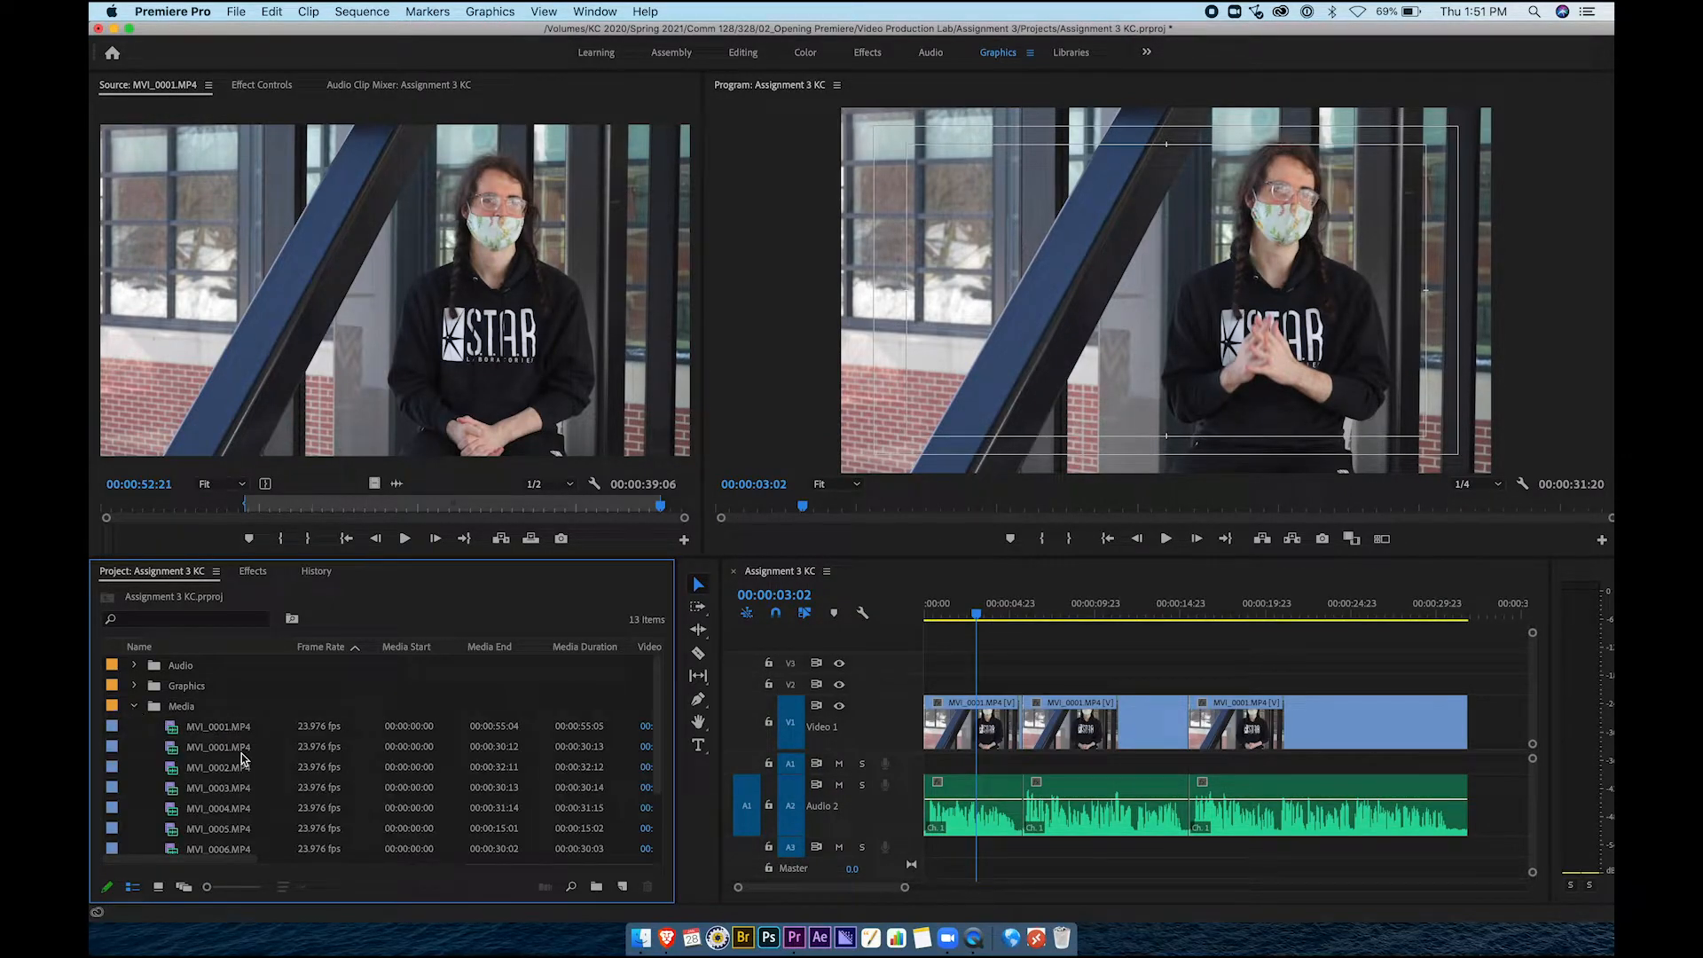
{"action": "scroll", "coordinate": [242, 753], "scroll_direction": "up", "scroll_amount": 2}
{"action": "double_click", "coordinate": [215, 685]}
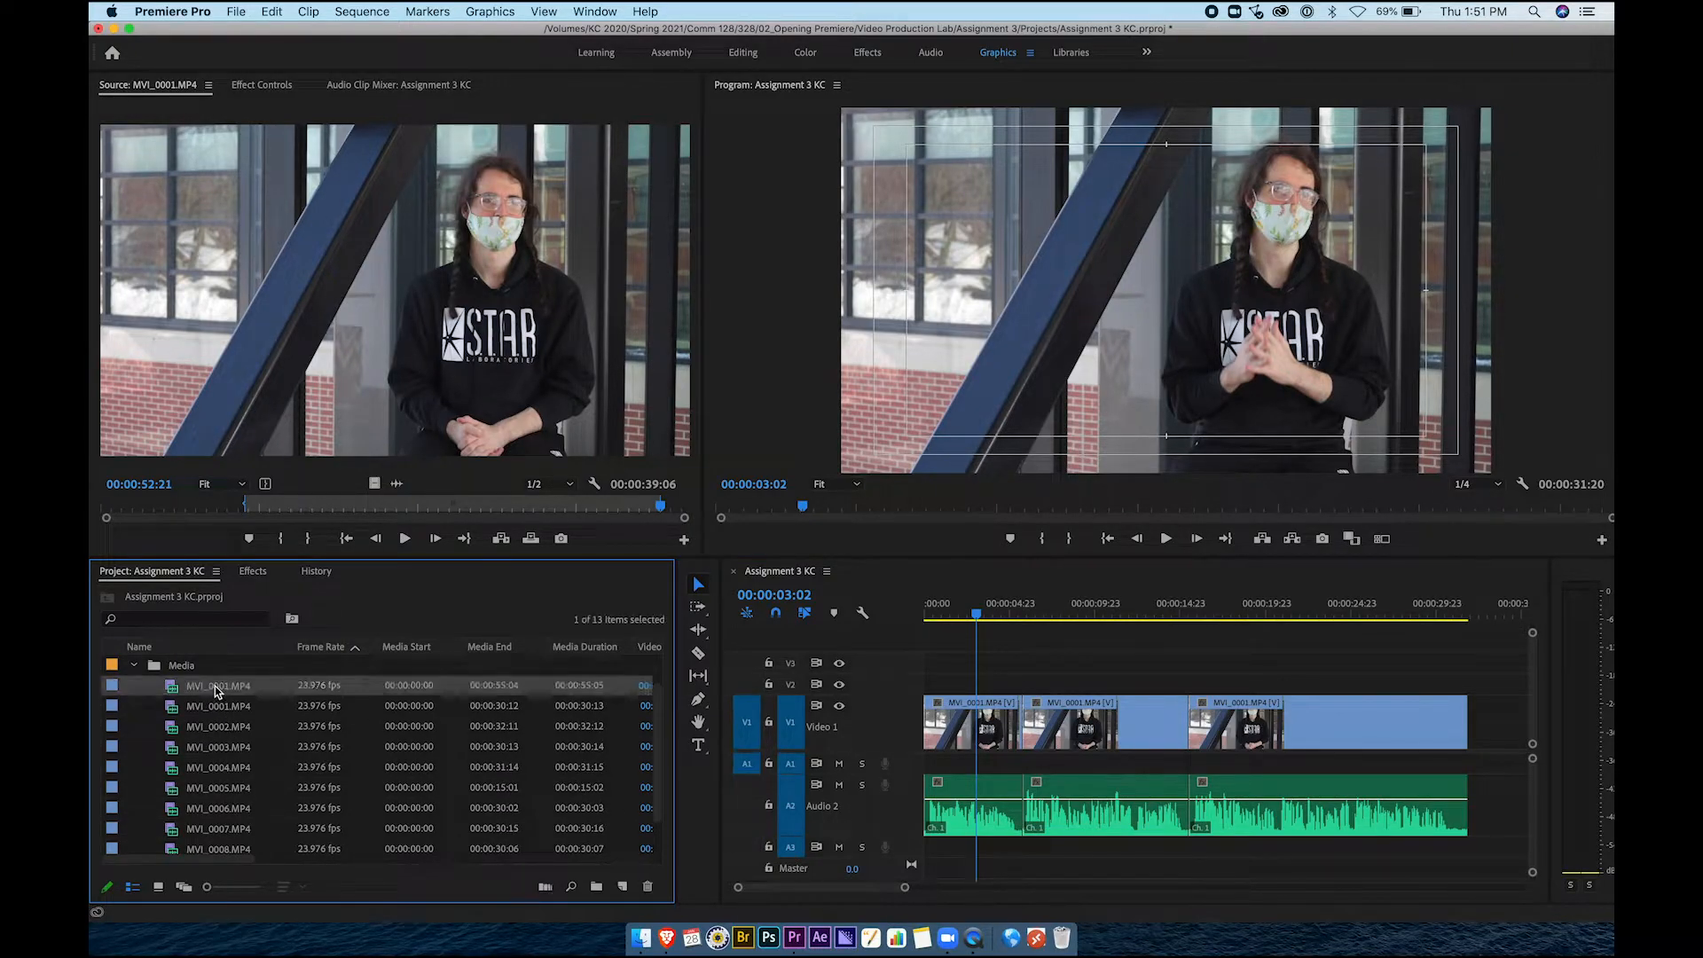
{"action": "double_click", "coordinate": [175, 706]}
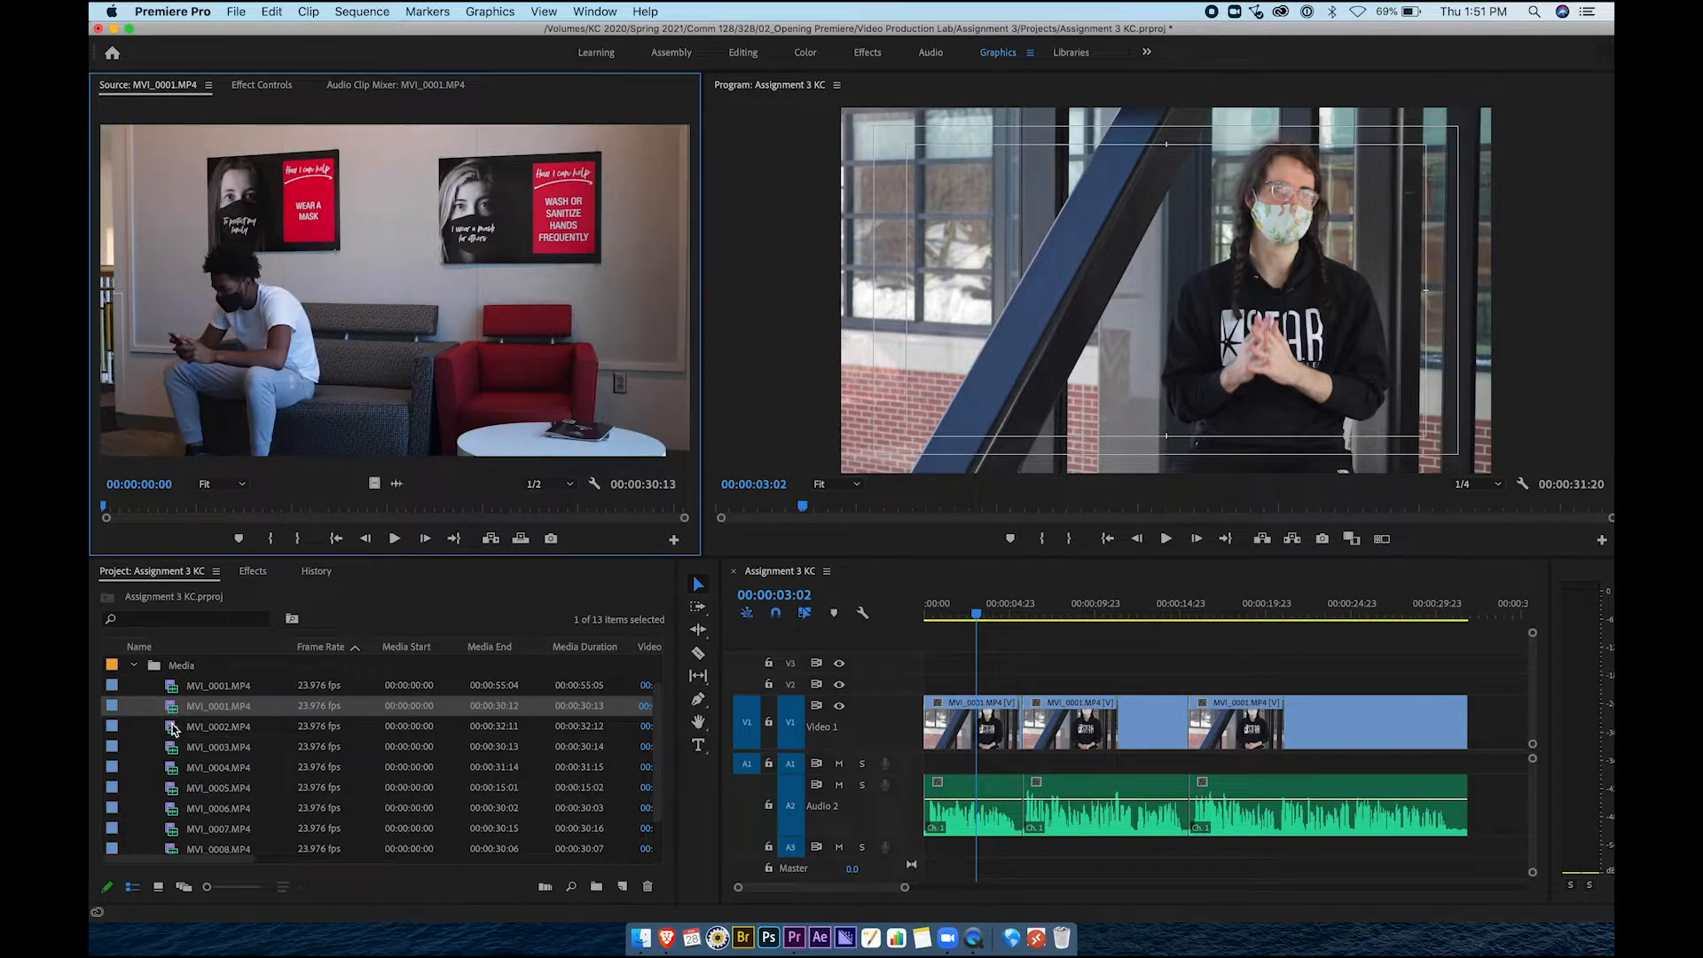
{"action": "double_click", "coordinate": [175, 728]}
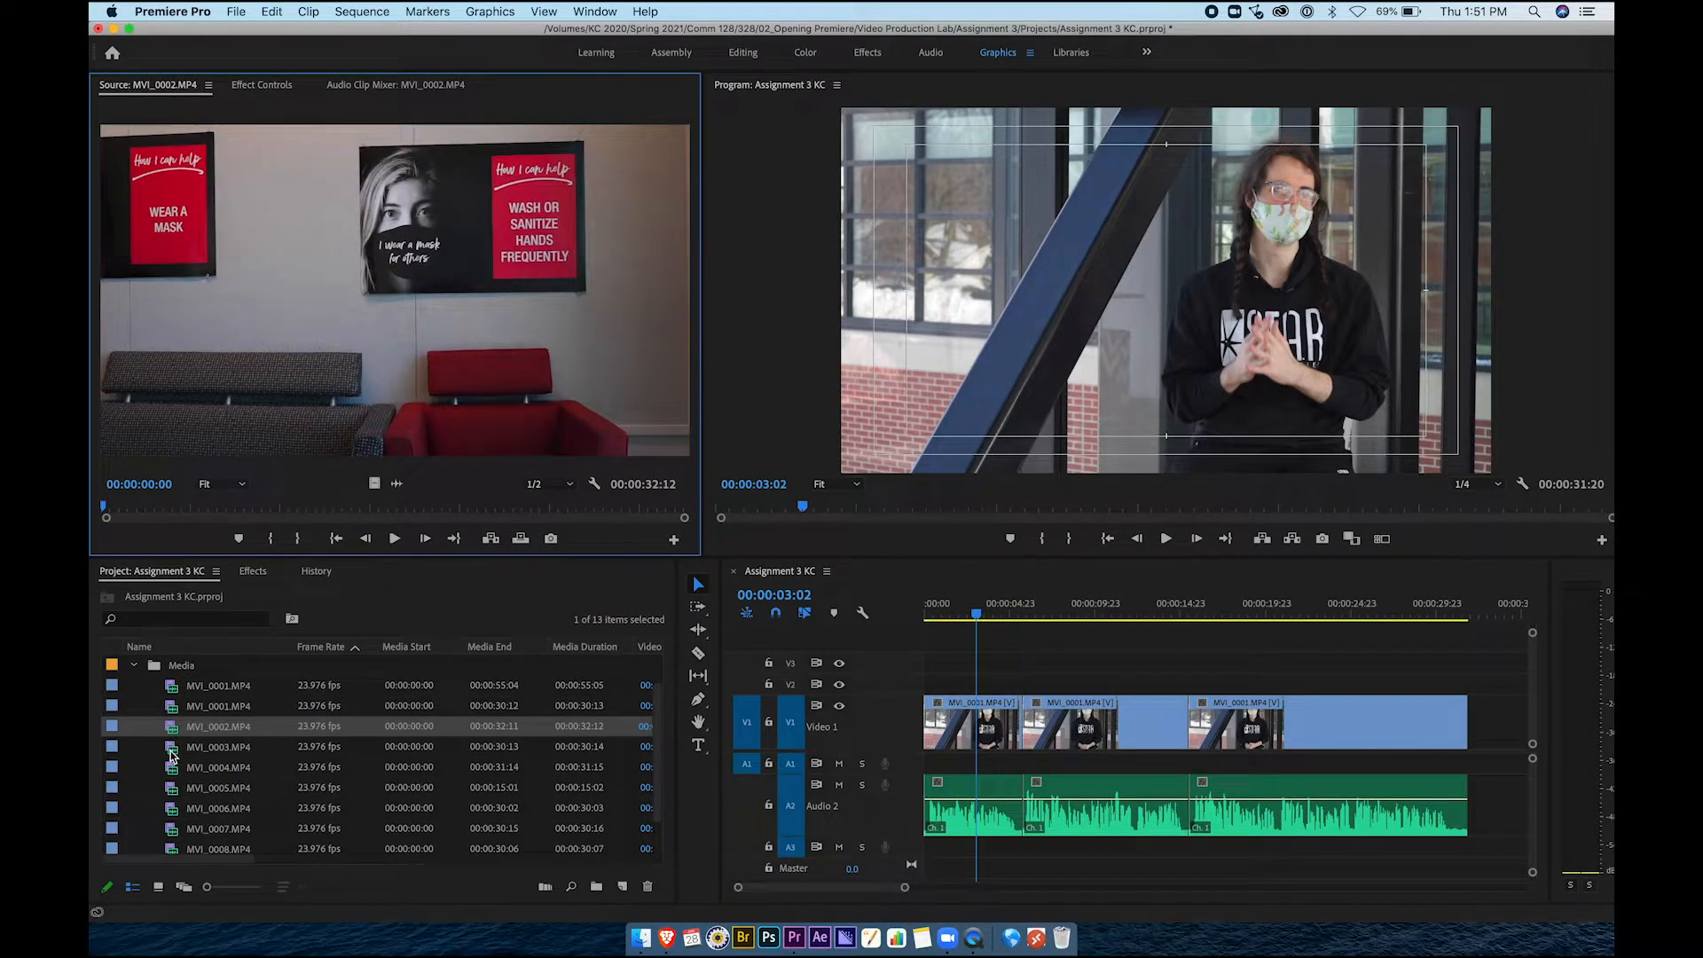
{"action": "double_click", "coordinate": [173, 751]}
{"action": "scroll", "coordinate": [173, 752], "scroll_direction": "down", "scroll_amount": 2}
{"action": "double_click", "coordinate": [172, 729]}
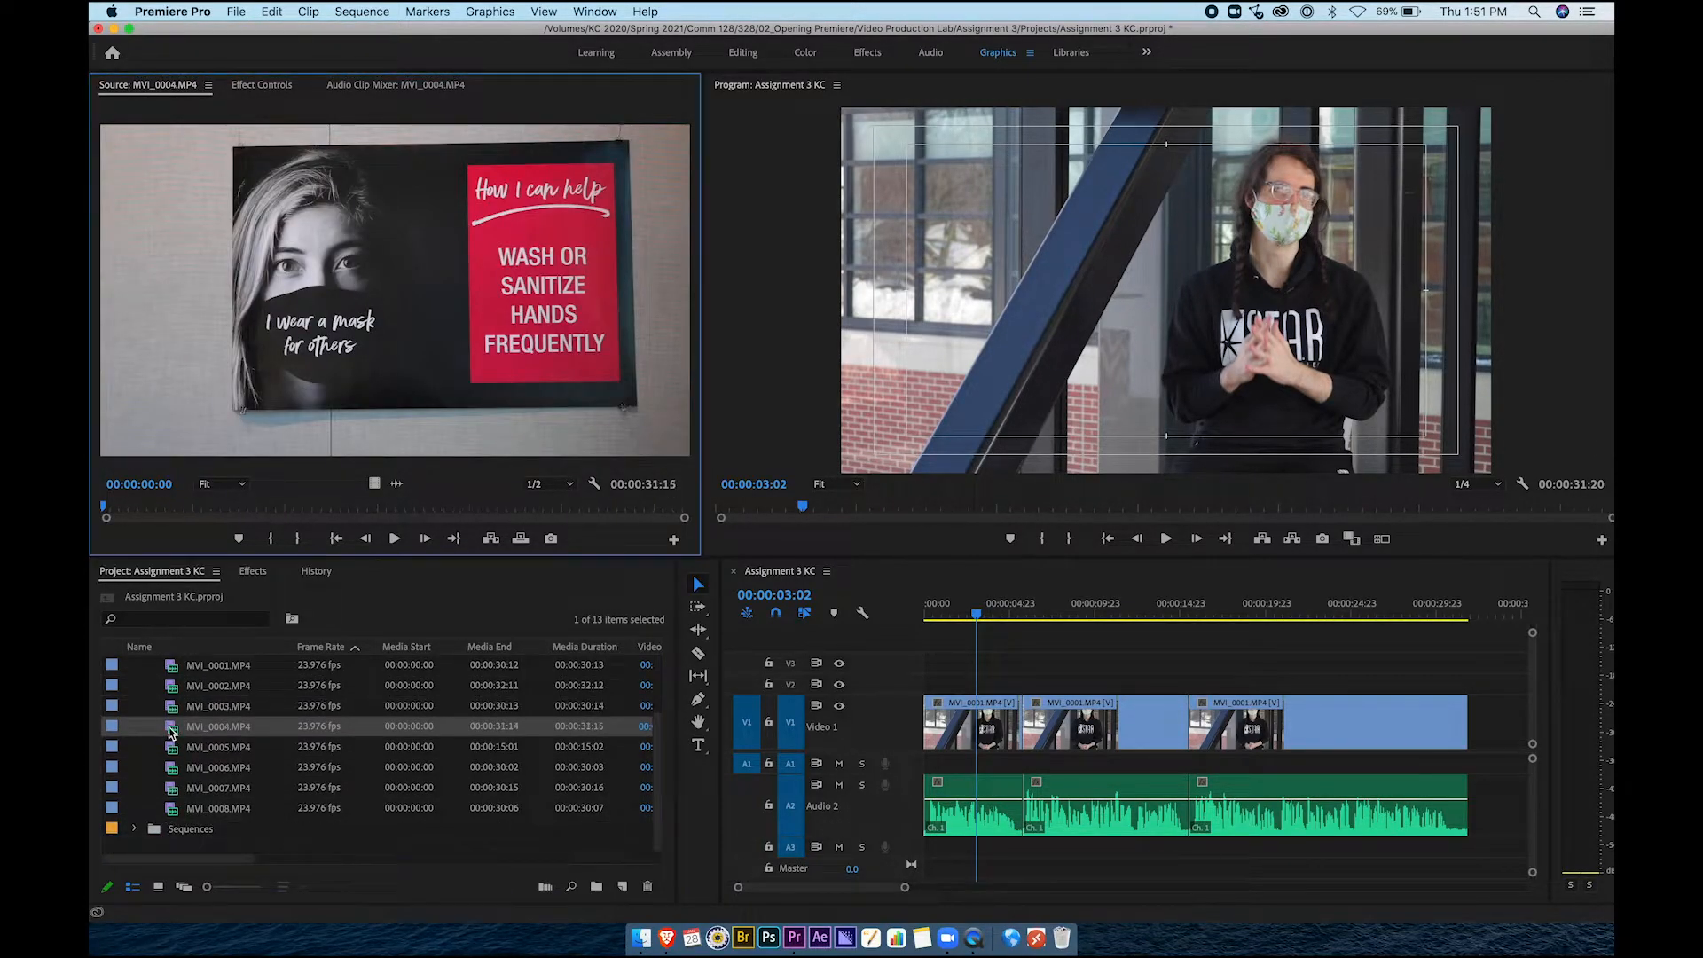
{"action": "double_click", "coordinate": [173, 749]}
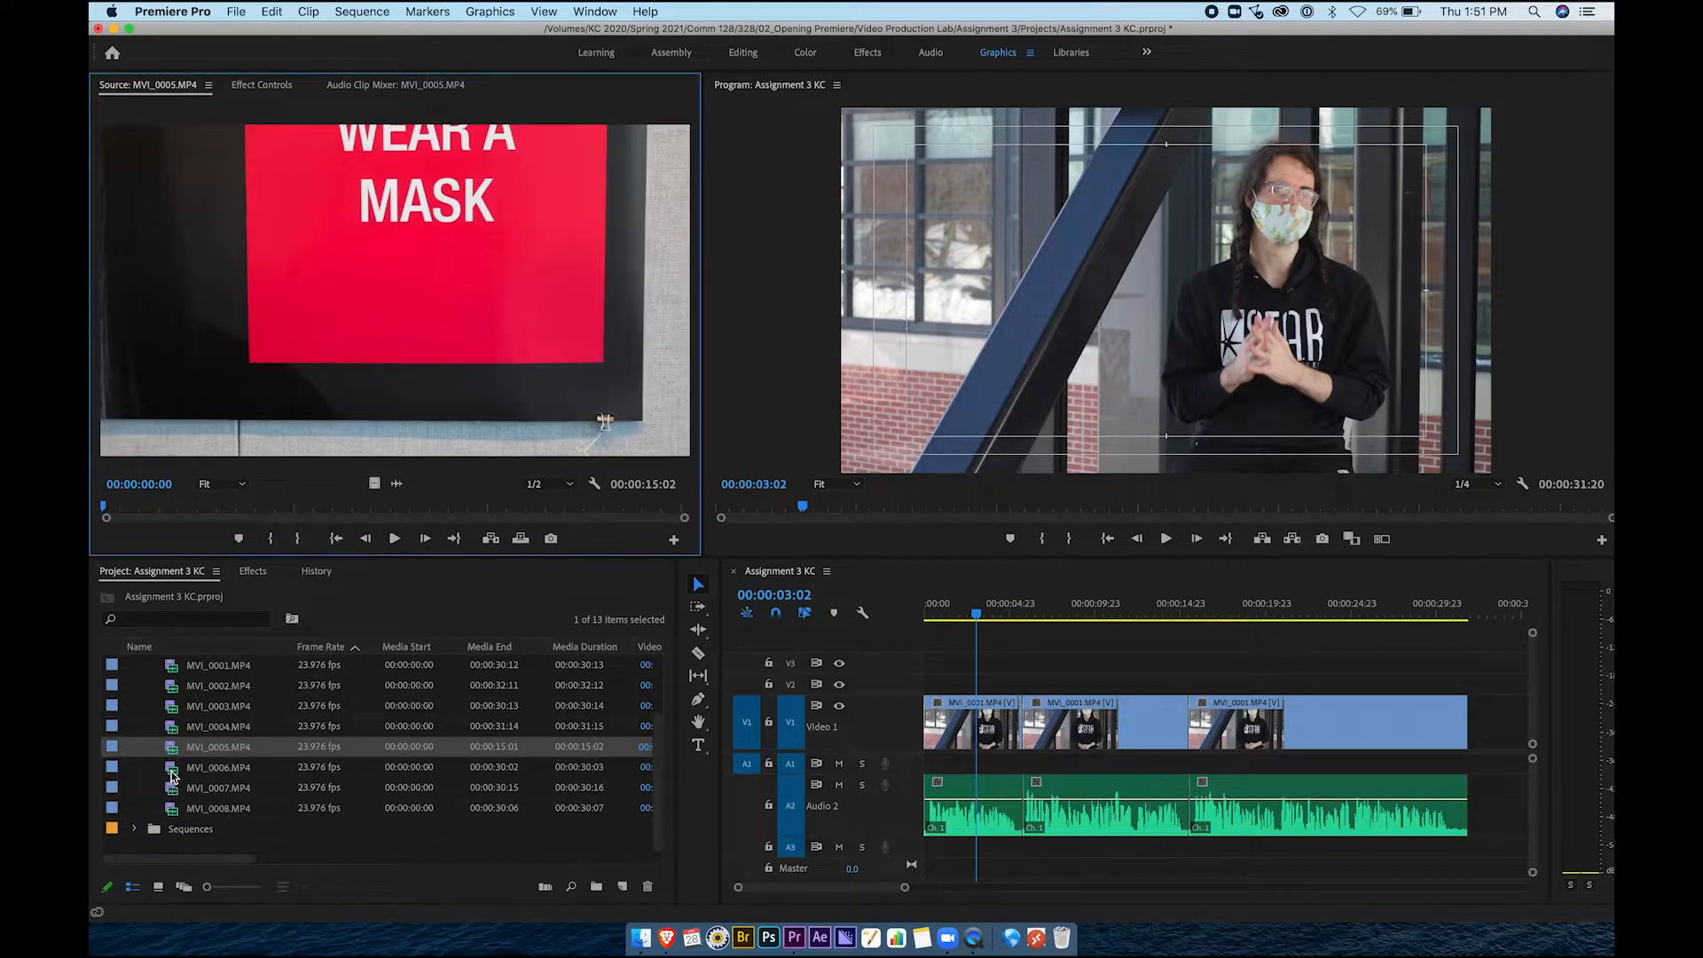
{"action": "double_click", "coordinate": [174, 772]}
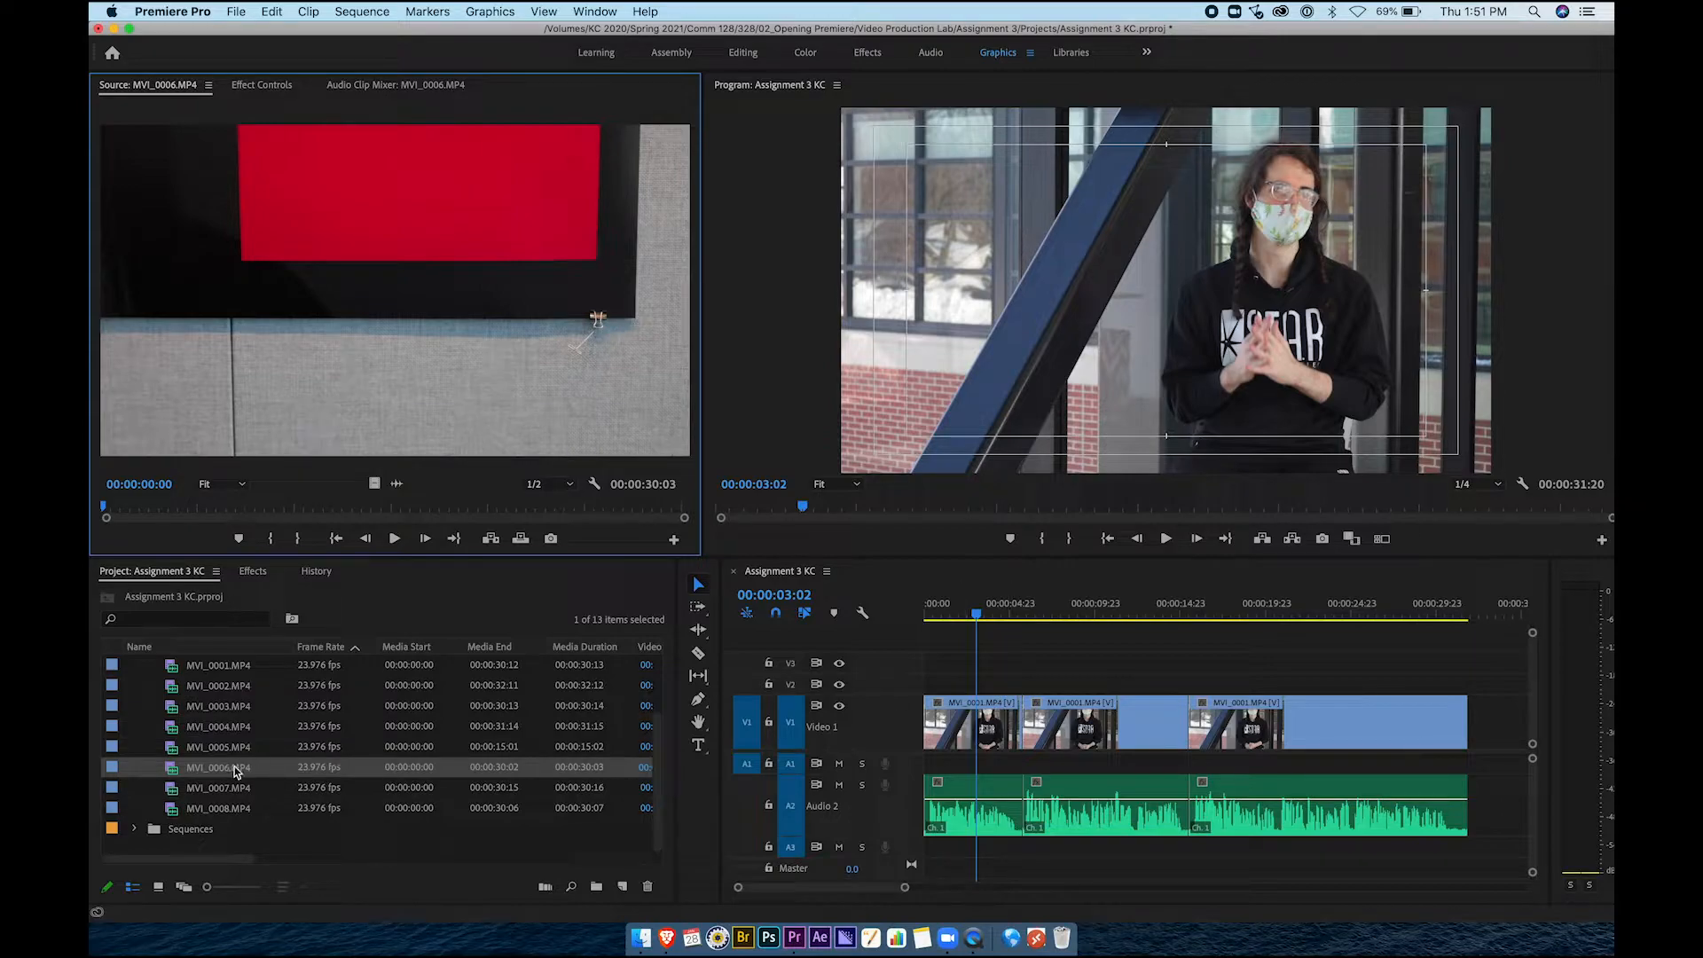
Select each of the three interview pieces in the sequence
{"action": "left_click", "coordinate": [998, 710]}
{"action": "left_click", "coordinate": [1051, 705]}
{"action": "left_click", "coordinate": [1193, 710]}
{"action": "left_click", "coordinate": [990, 717]}
{"action": "scroll", "coordinate": [264, 745], "scroll_direction": "up", "scroll_amount": 3}
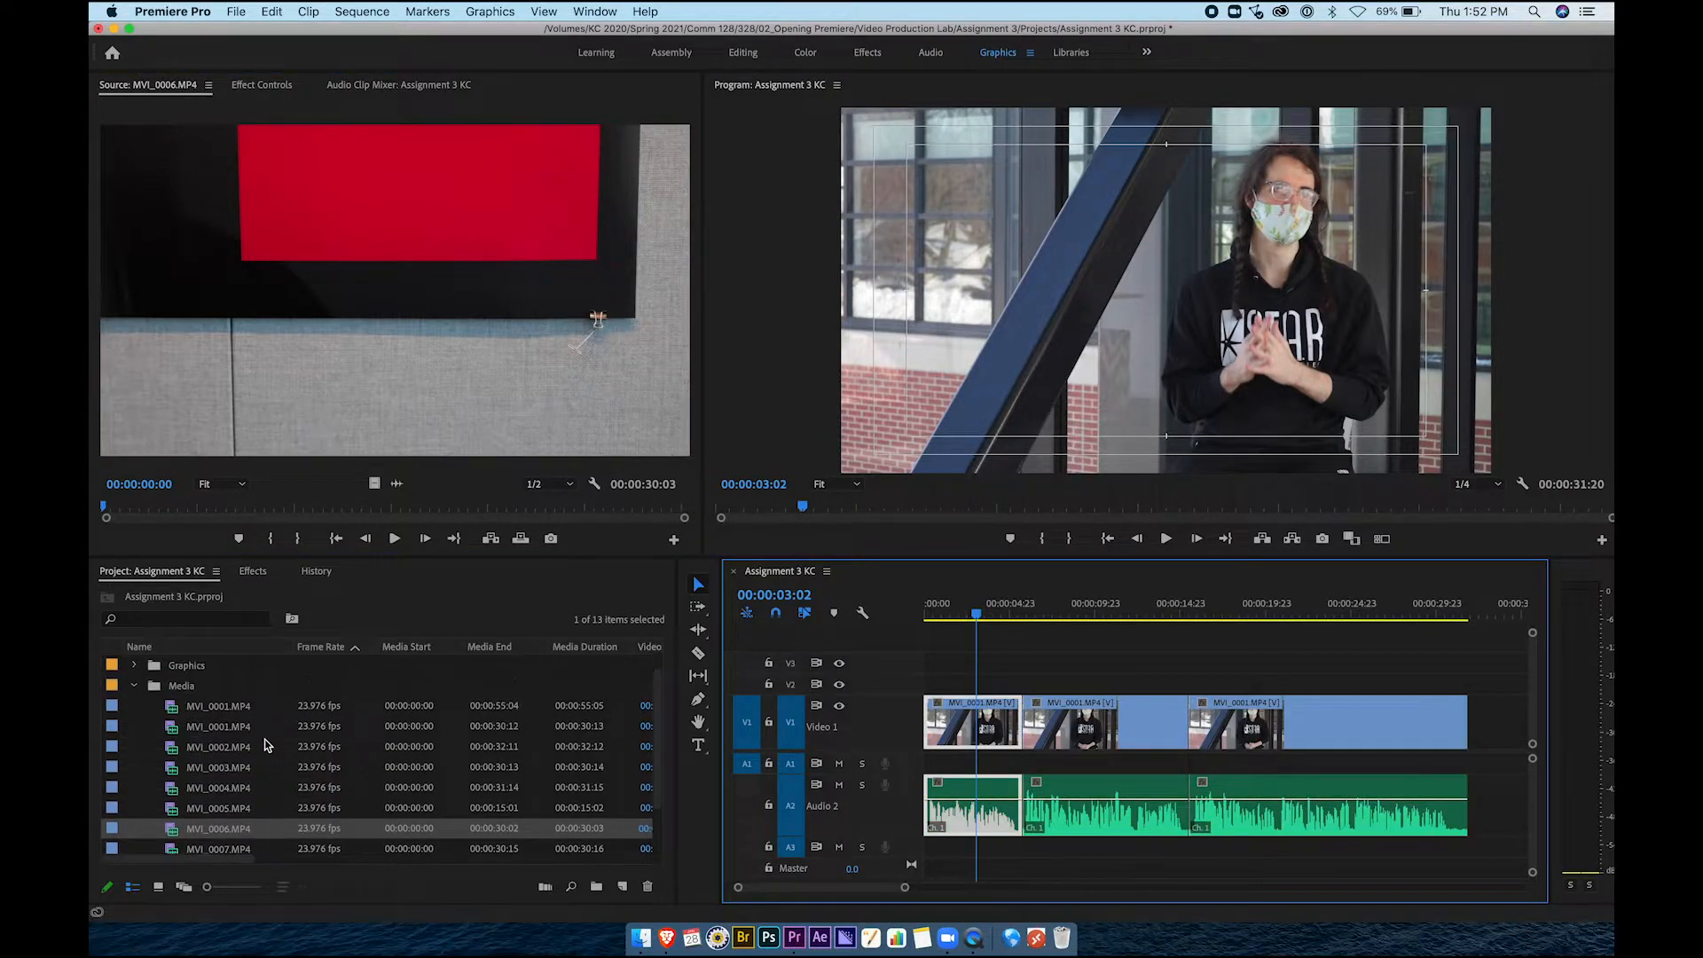
Load MVI_0001.MP4 and mark an in point at its start and an out point at 3:16
{"action": "double_click", "coordinate": [176, 732]}
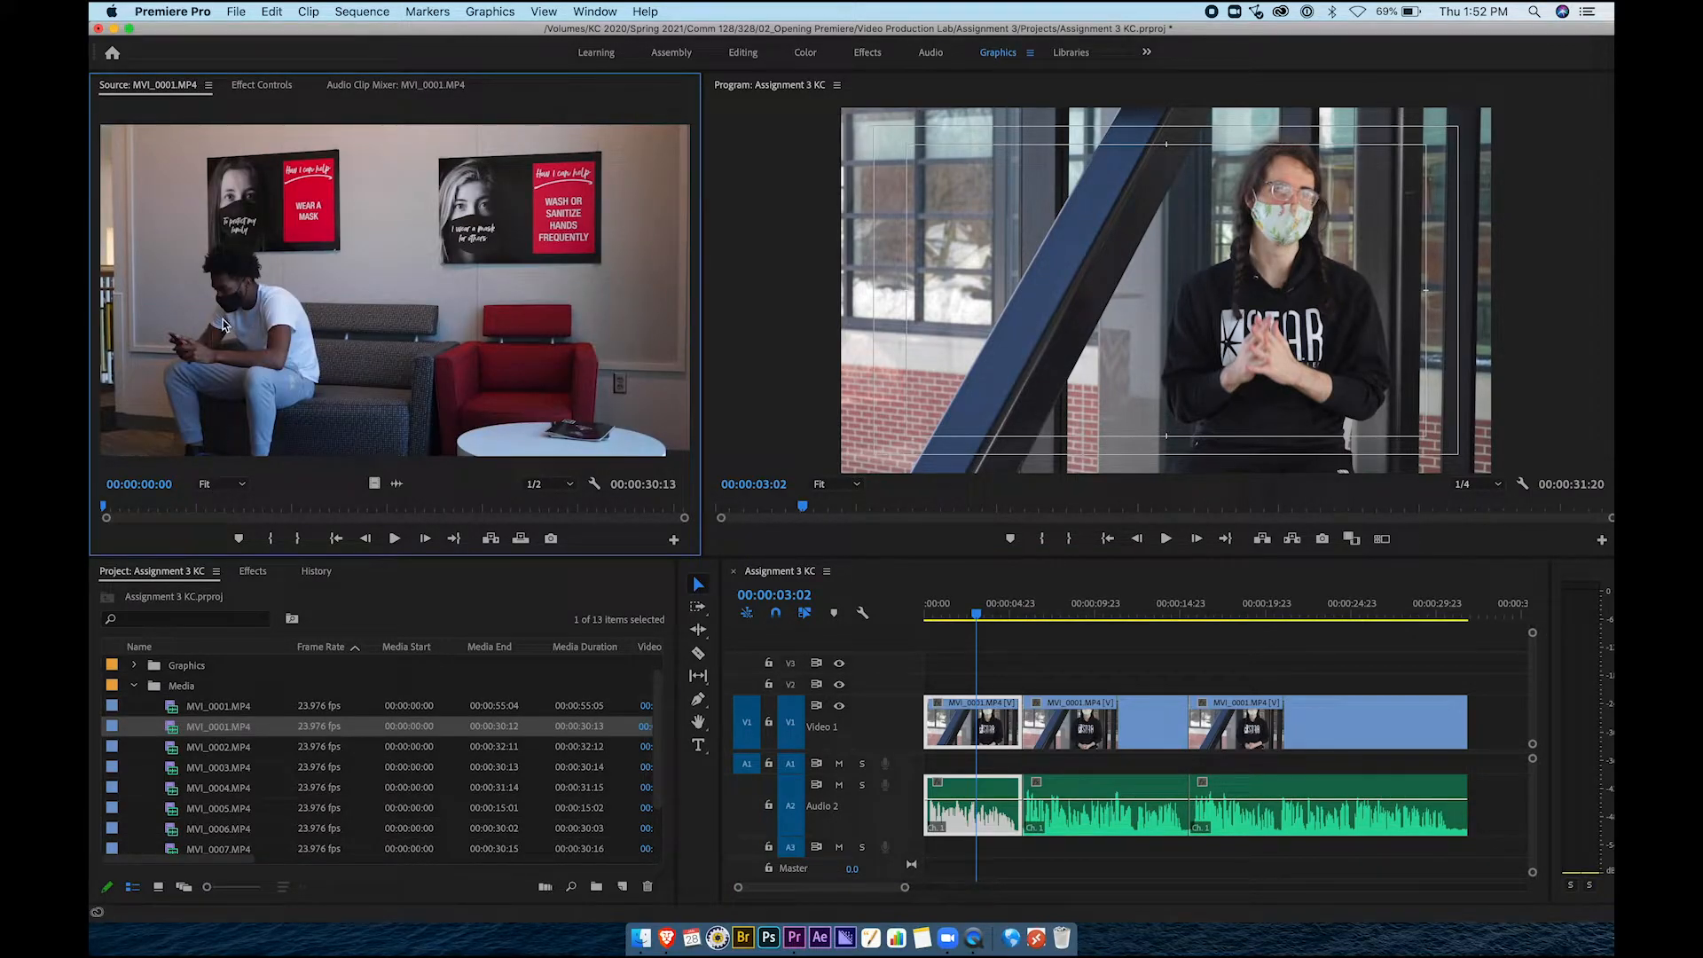
{"action": "left_click_drag", "start_coordinate": [137, 512], "coordinate": [100, 516]}
{"action": "key", "text": "i"}
{"action": "key", "text": "space"}
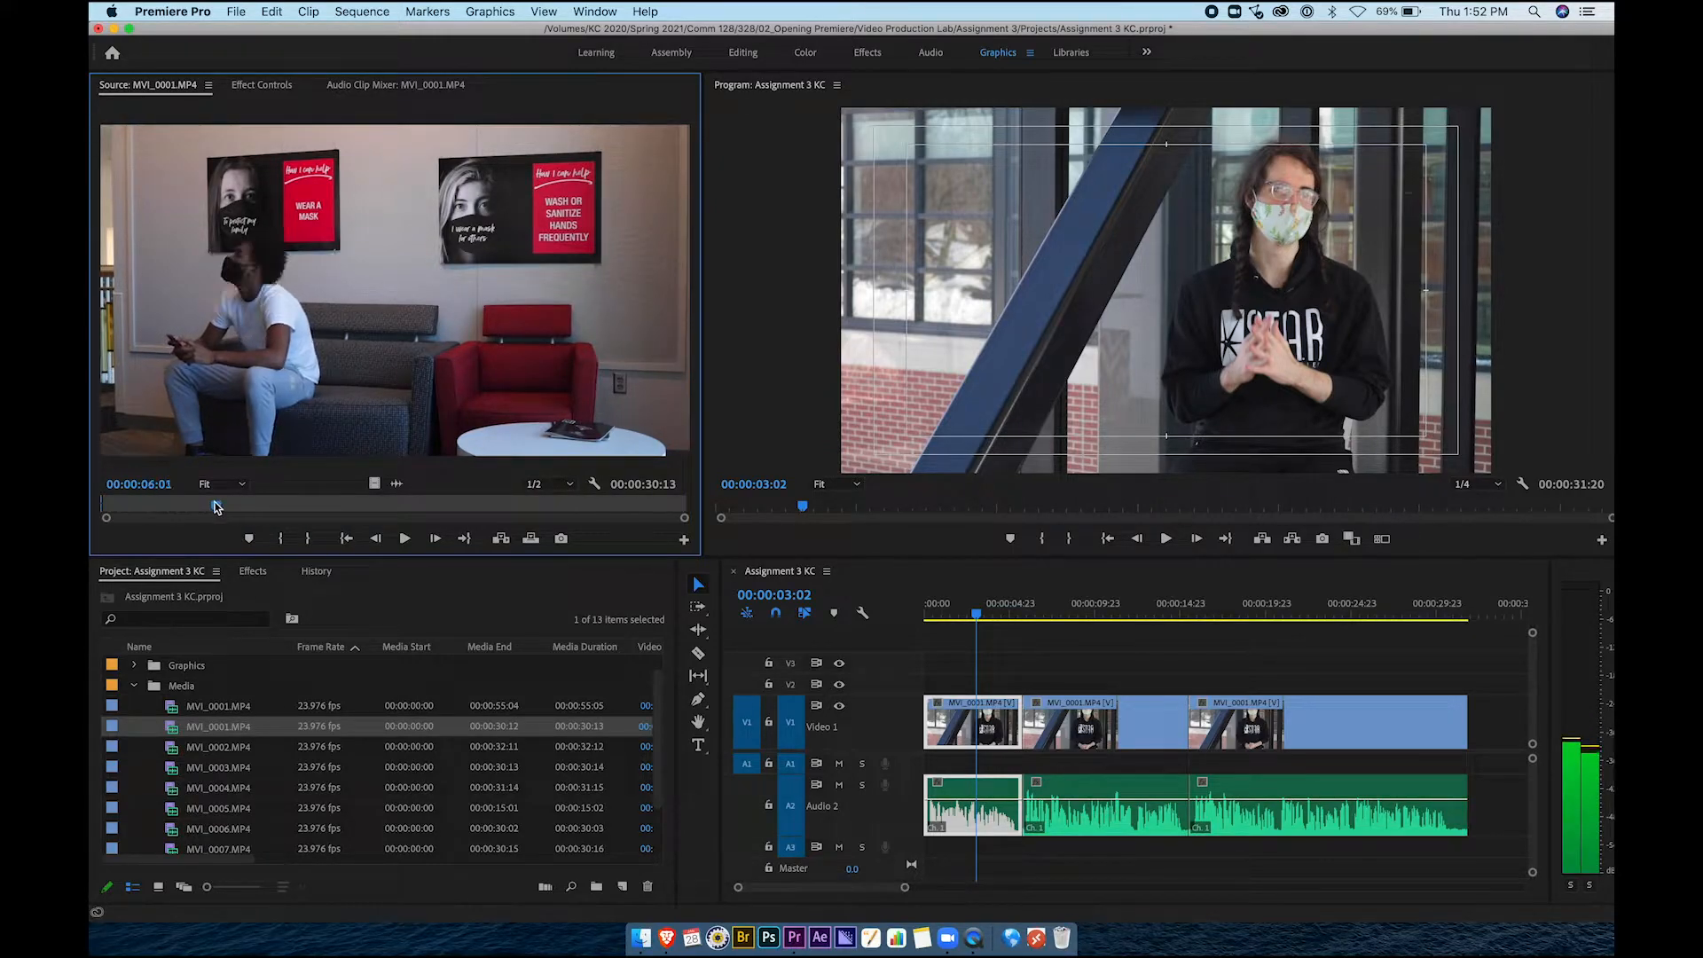
{"action": "key", "text": "space"}
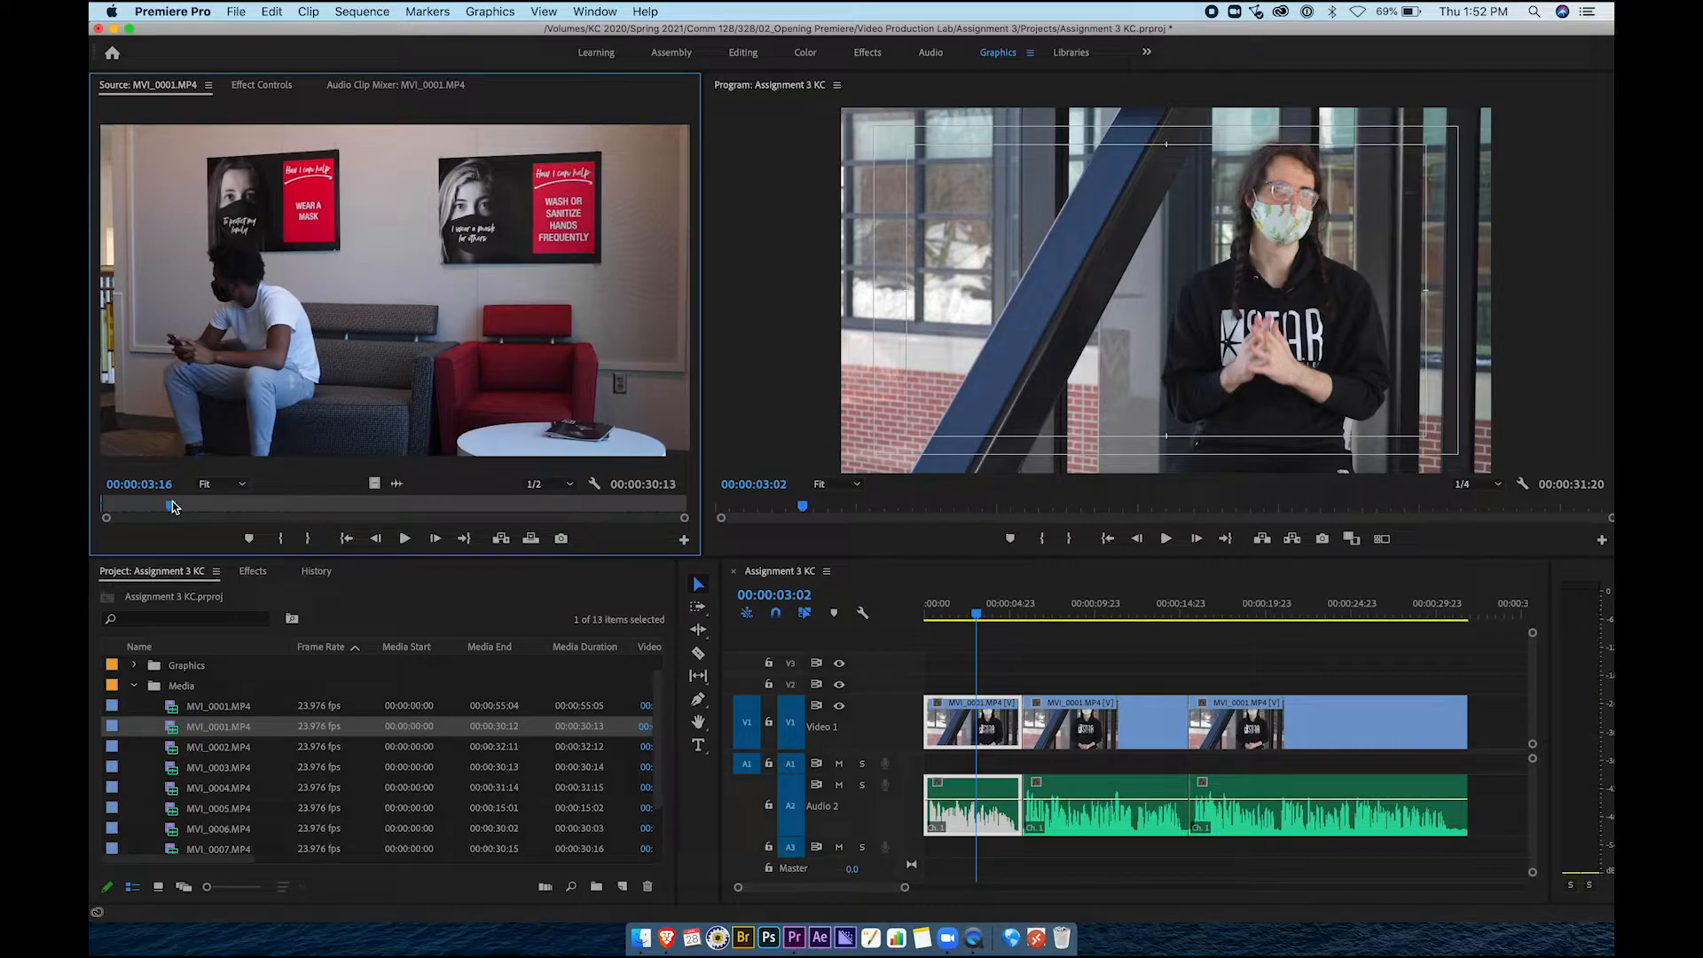
{"action": "key", "text": "o"}
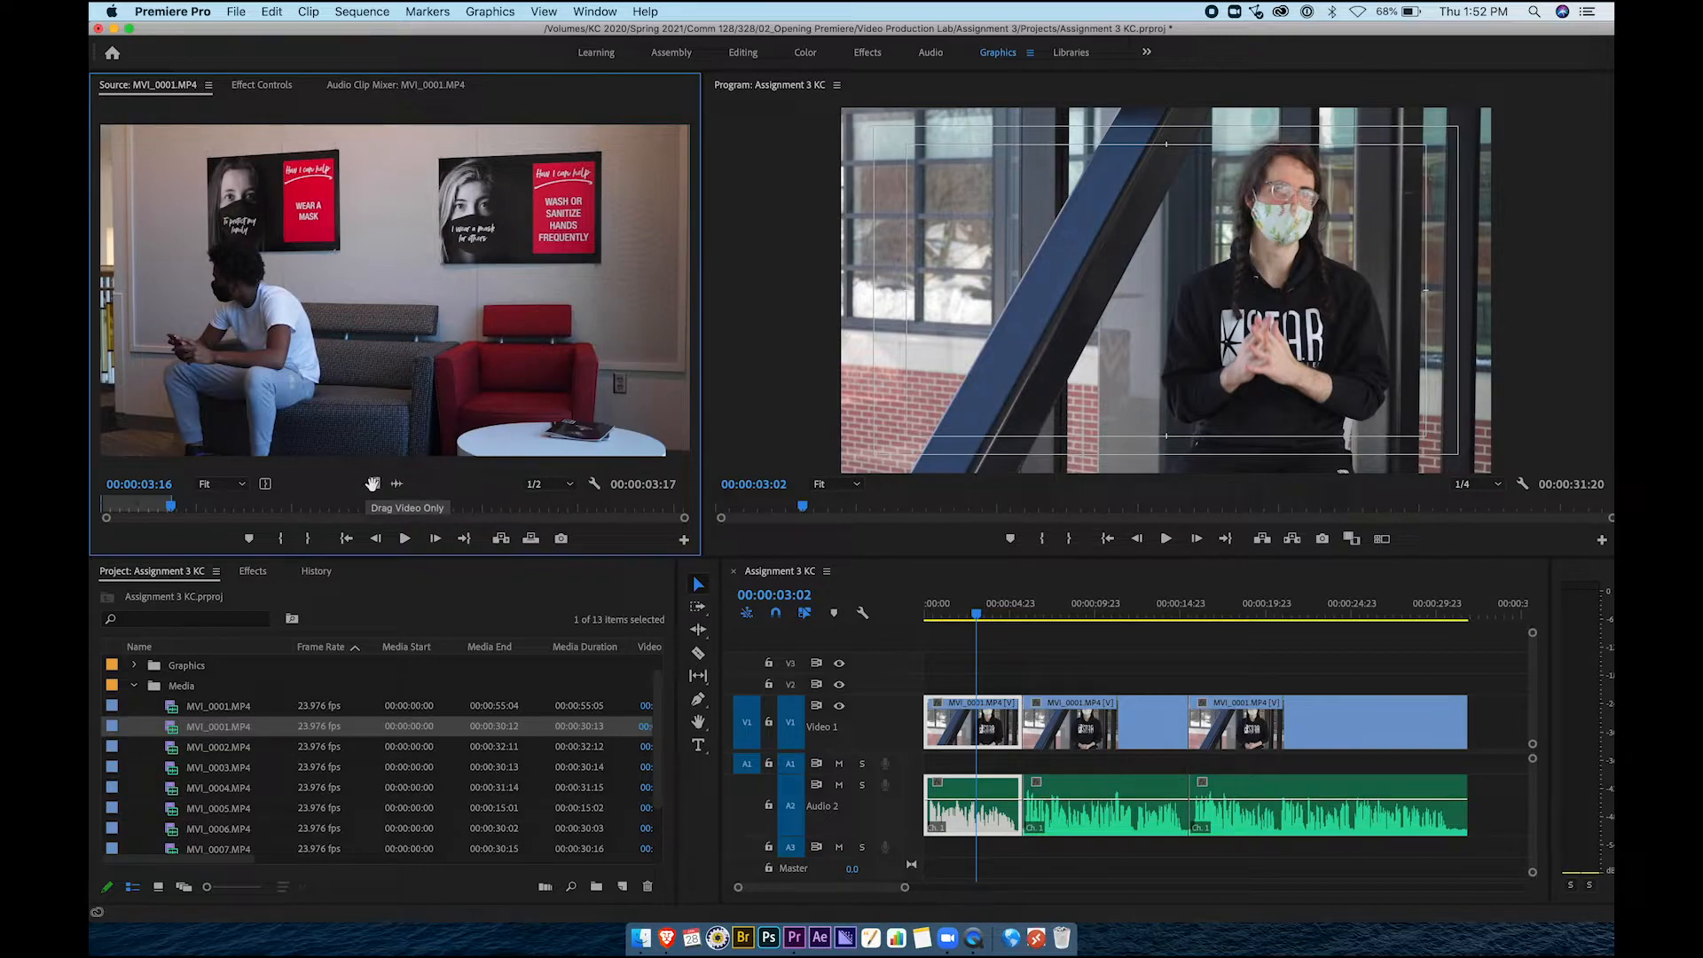
Drag the video-only MVI_0001 range onto V2 above the interview and play from the start
{"action": "left_click_drag", "start_coordinate": [373, 484], "coordinate": [373, 489]}
{"action": "left_click_drag", "start_coordinate": [518, 535], "coordinate": [967, 684]}
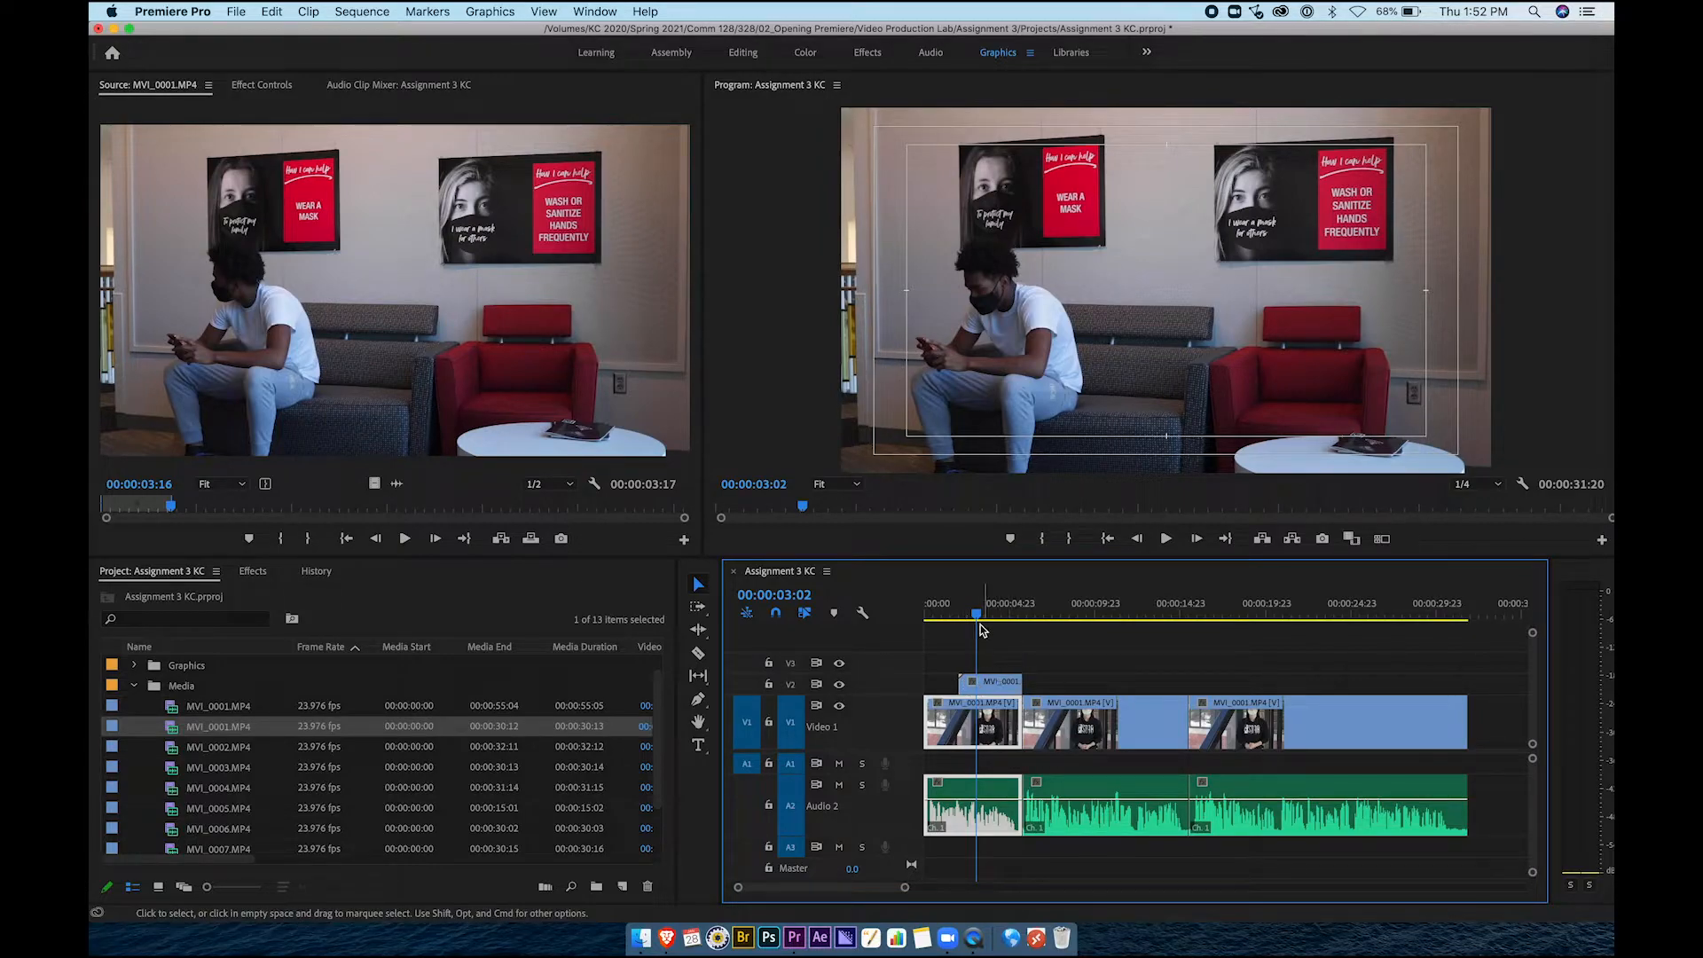
{"action": "left_click_drag", "start_coordinate": [979, 618], "coordinate": [922, 619]}
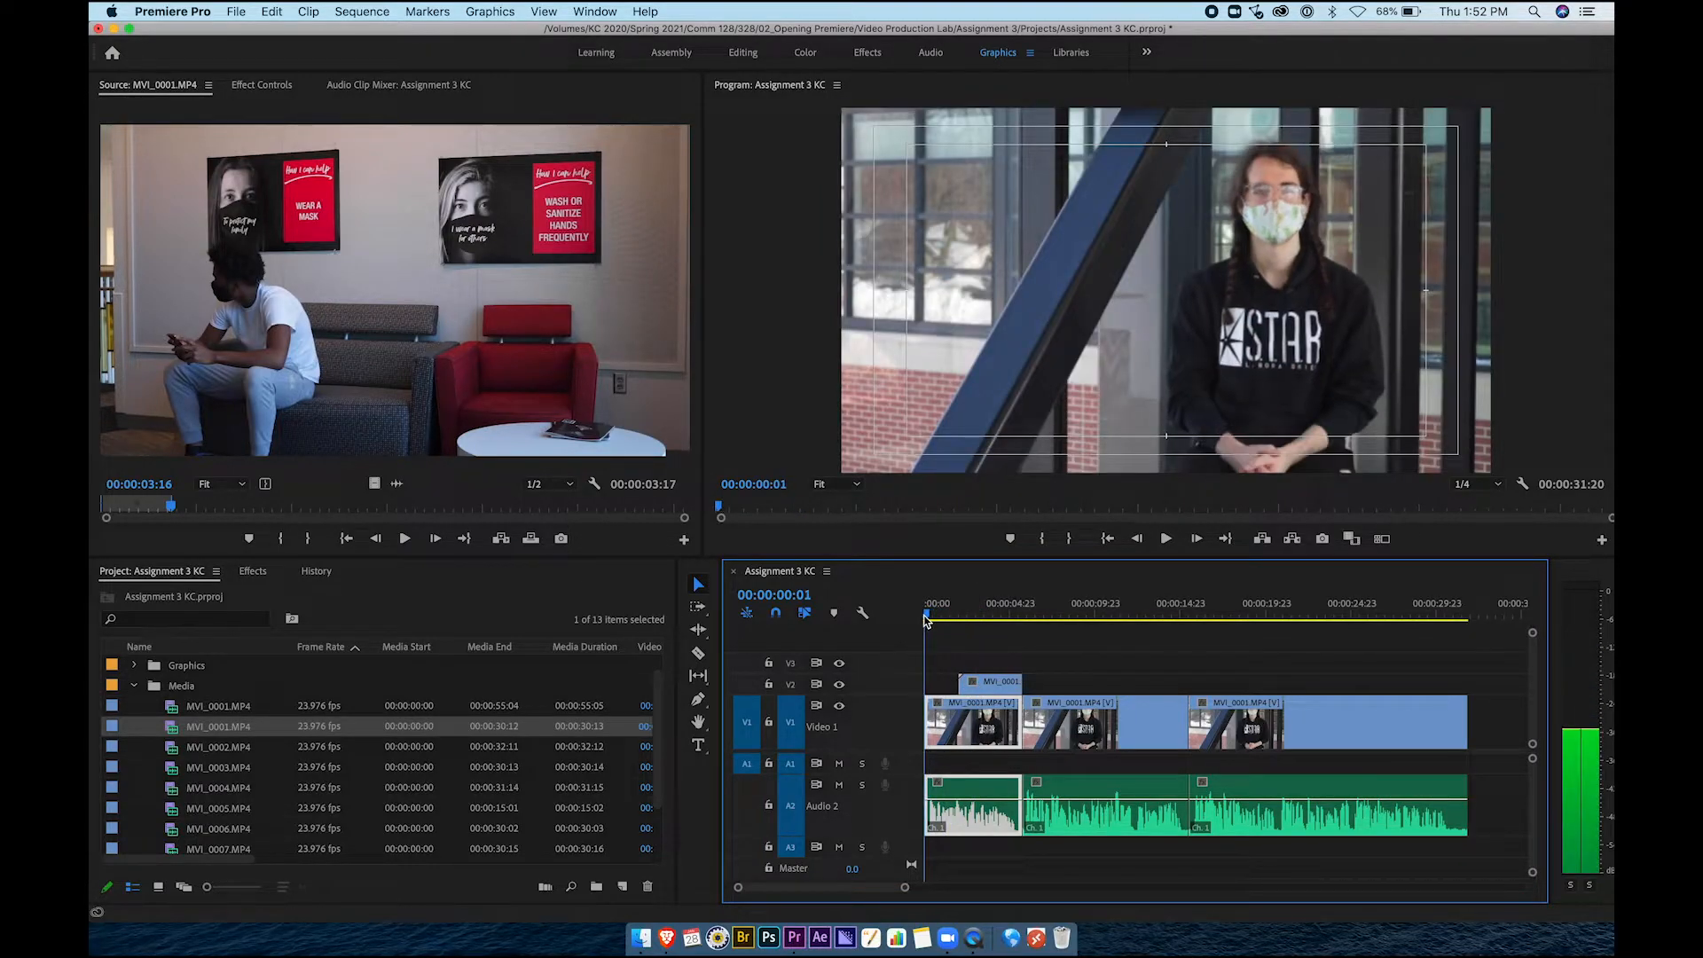
{"action": "left_click", "coordinate": [1167, 539]}
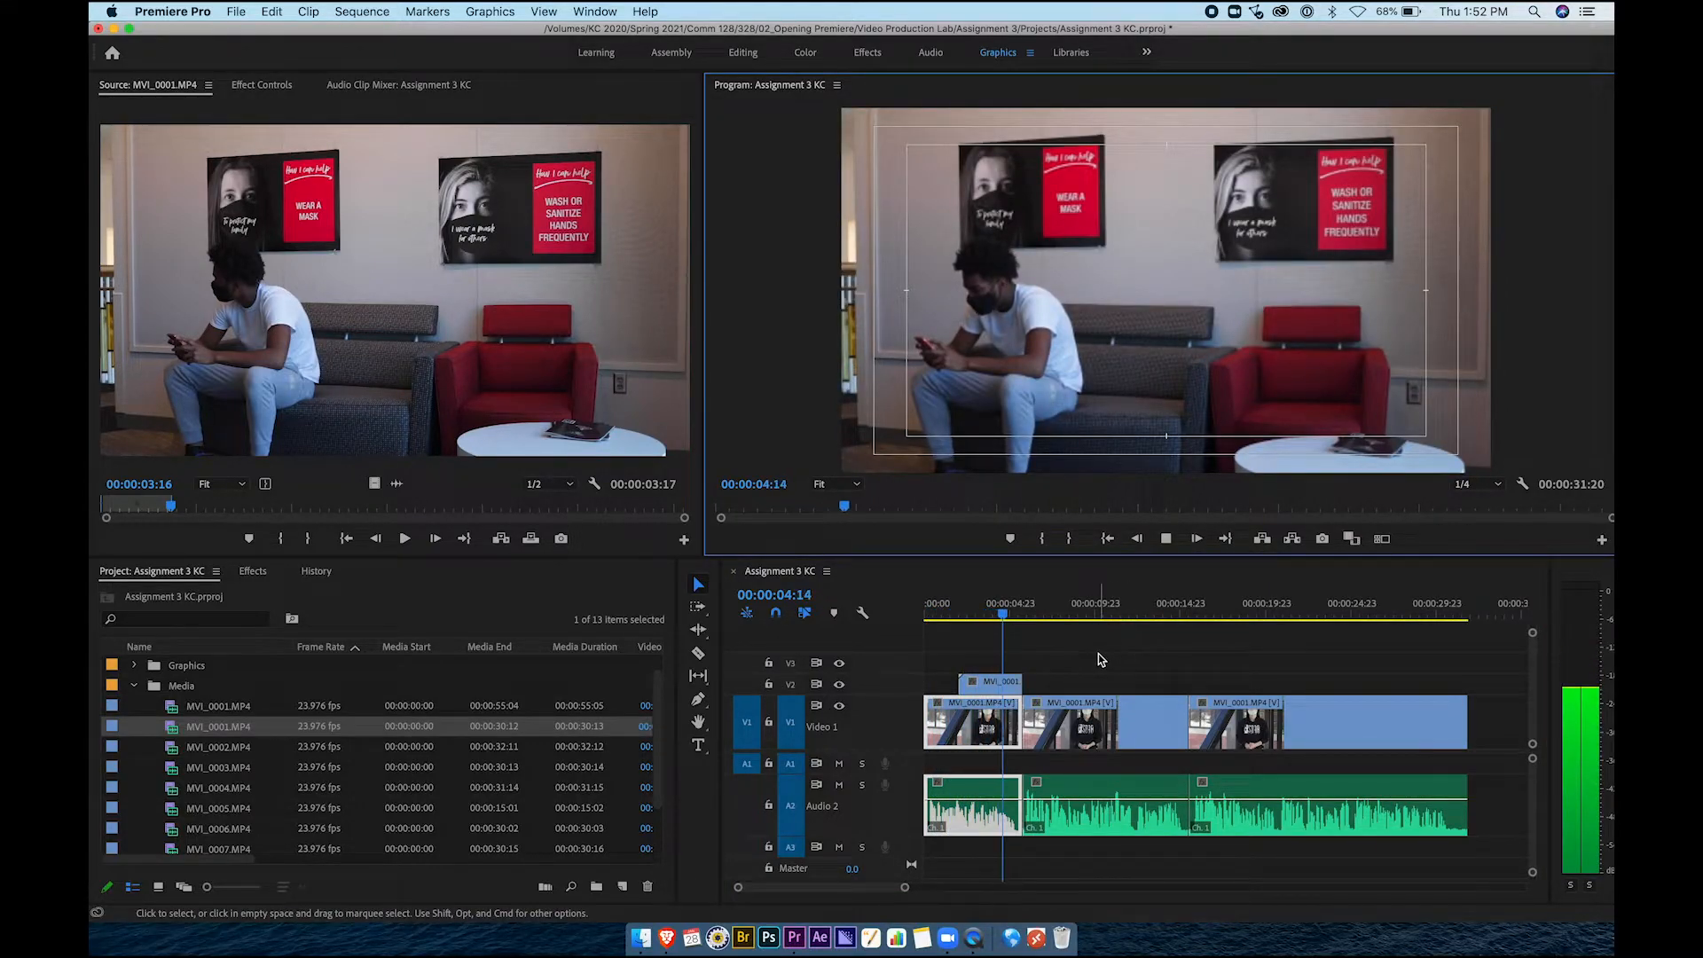
{"action": "key", "text": "space"}
Shift the lounge cutaway later on V2 so it covers the first interview edit, then play back
{"action": "left_click_drag", "start_coordinate": [987, 684], "coordinate": [1089, 688]}
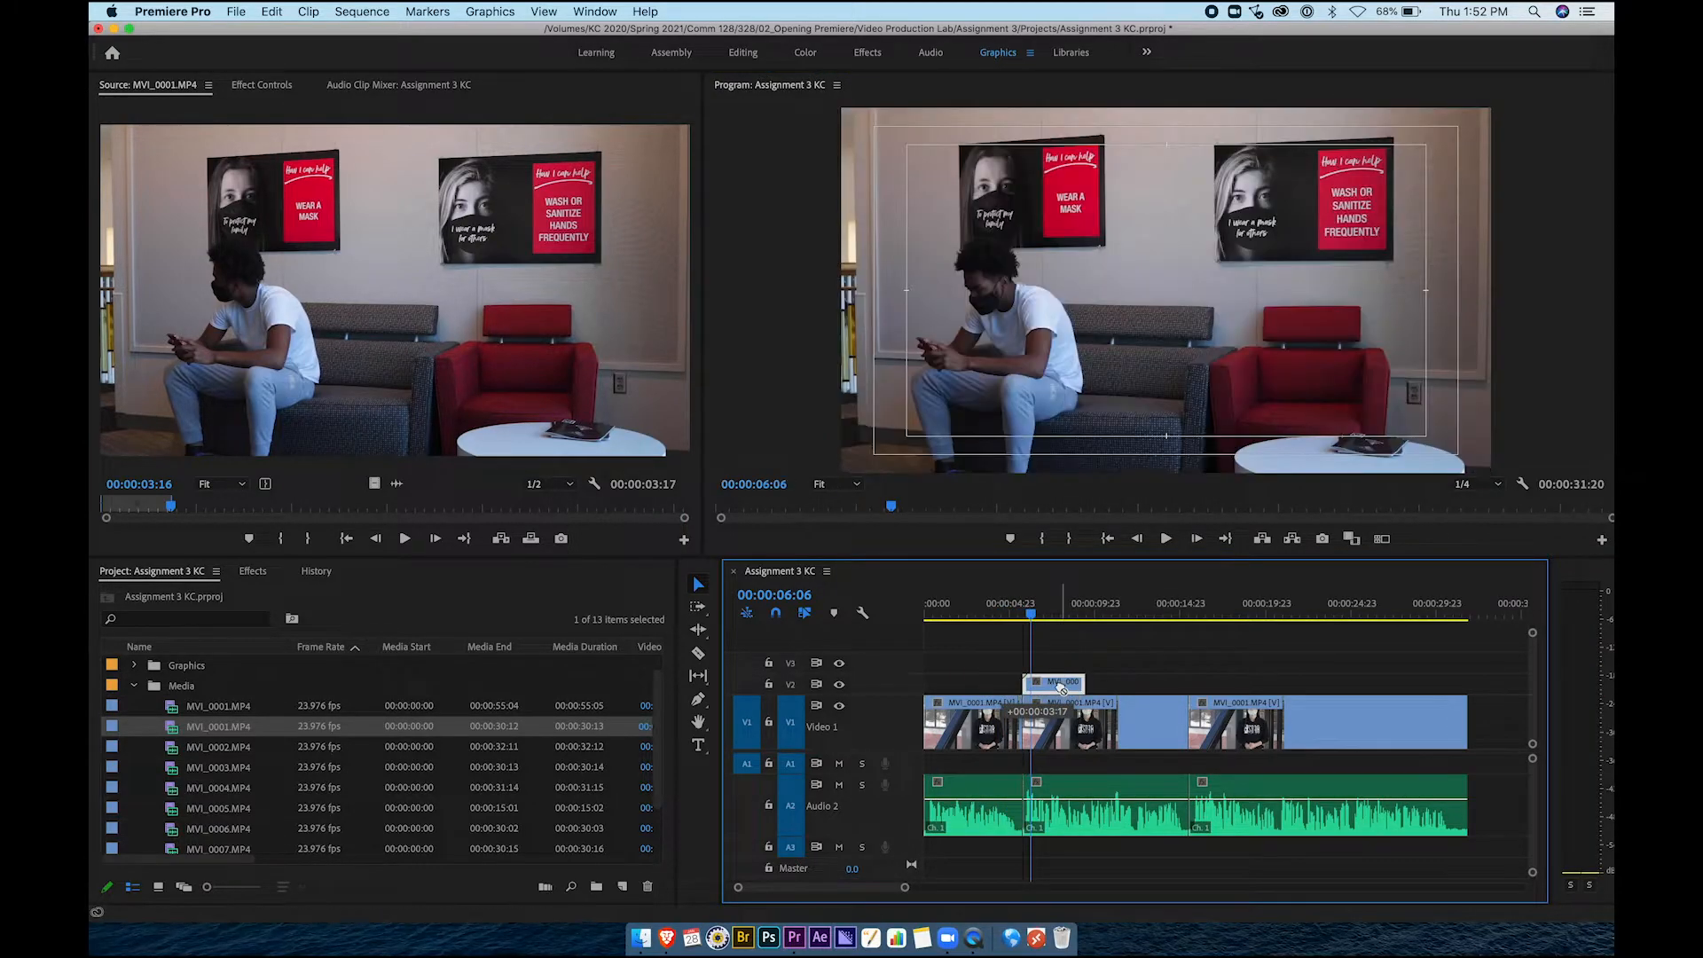
{"action": "left_click_drag", "start_coordinate": [1057, 609], "coordinate": [994, 608]}
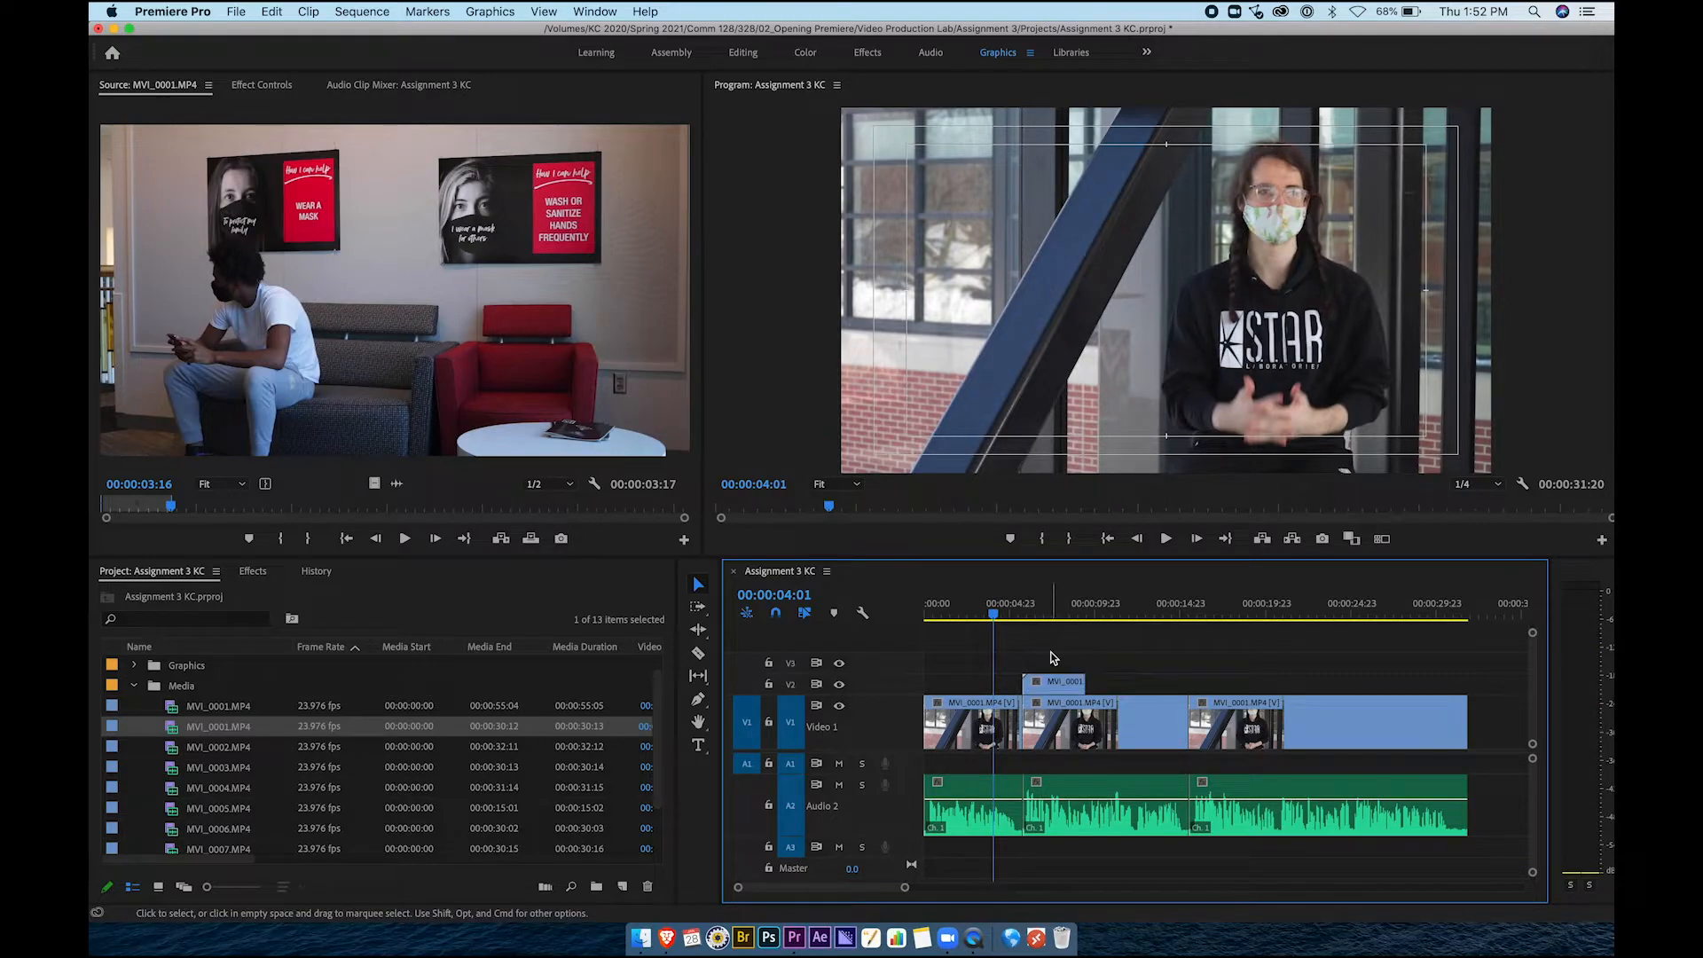
{"action": "left_click_drag", "start_coordinate": [1067, 683], "coordinate": [1053, 683]}
{"action": "left_click", "coordinate": [994, 729]}
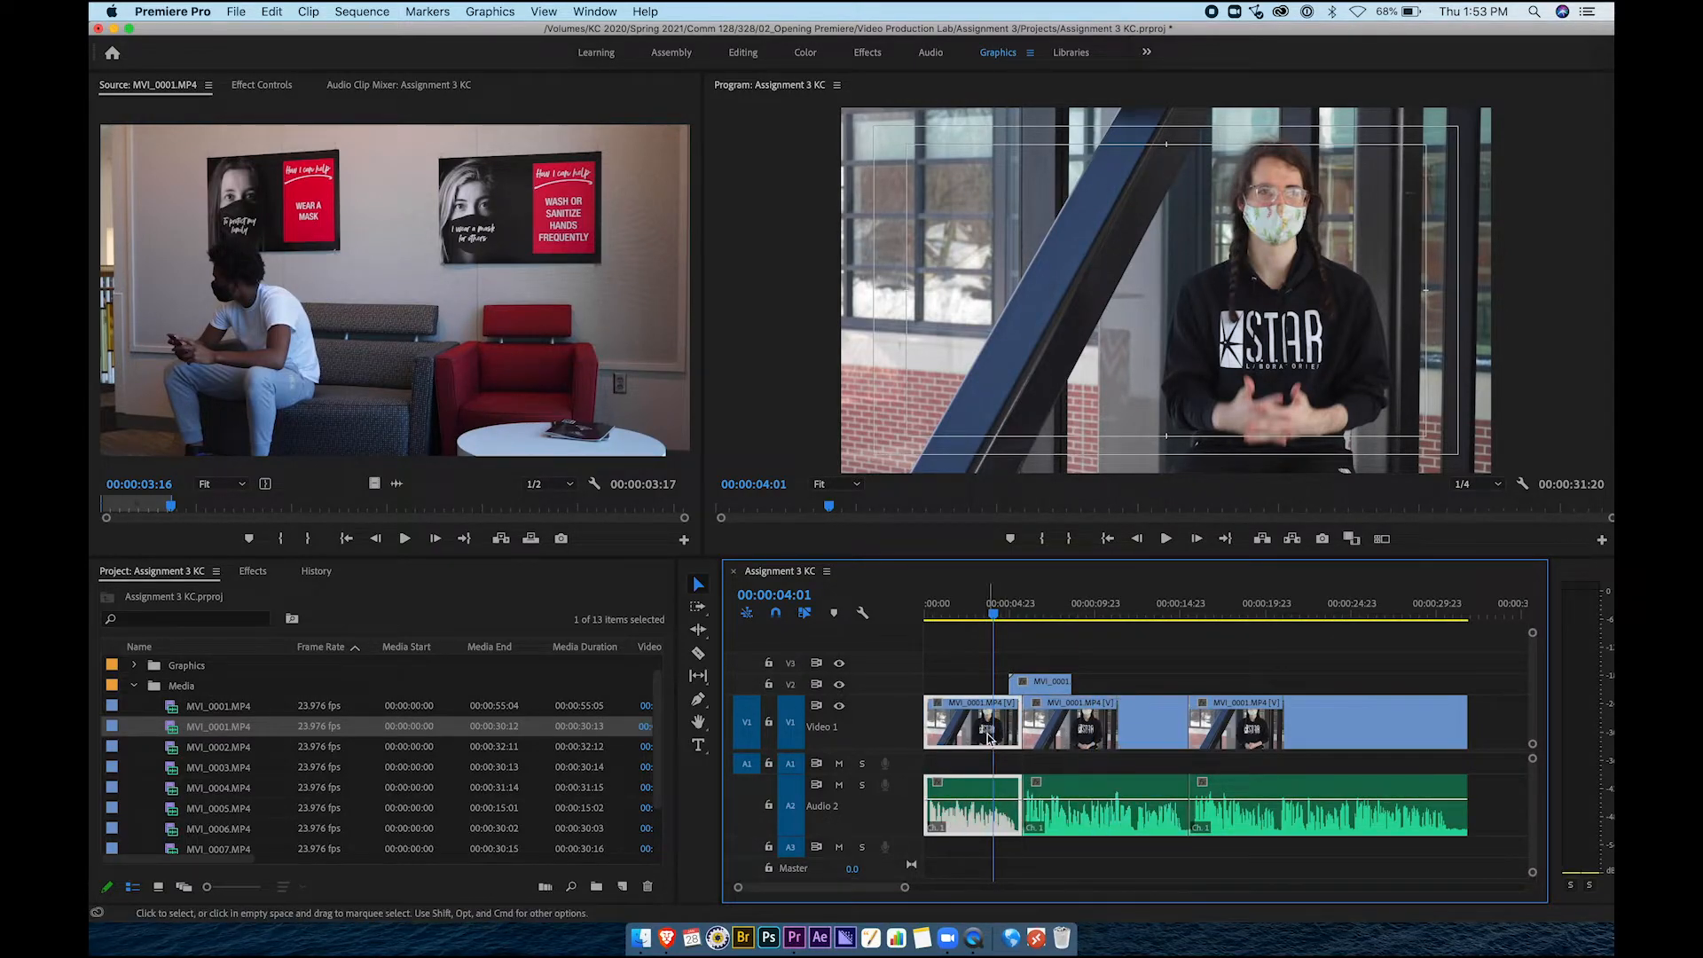
{"action": "left_click", "coordinate": [1073, 739]}
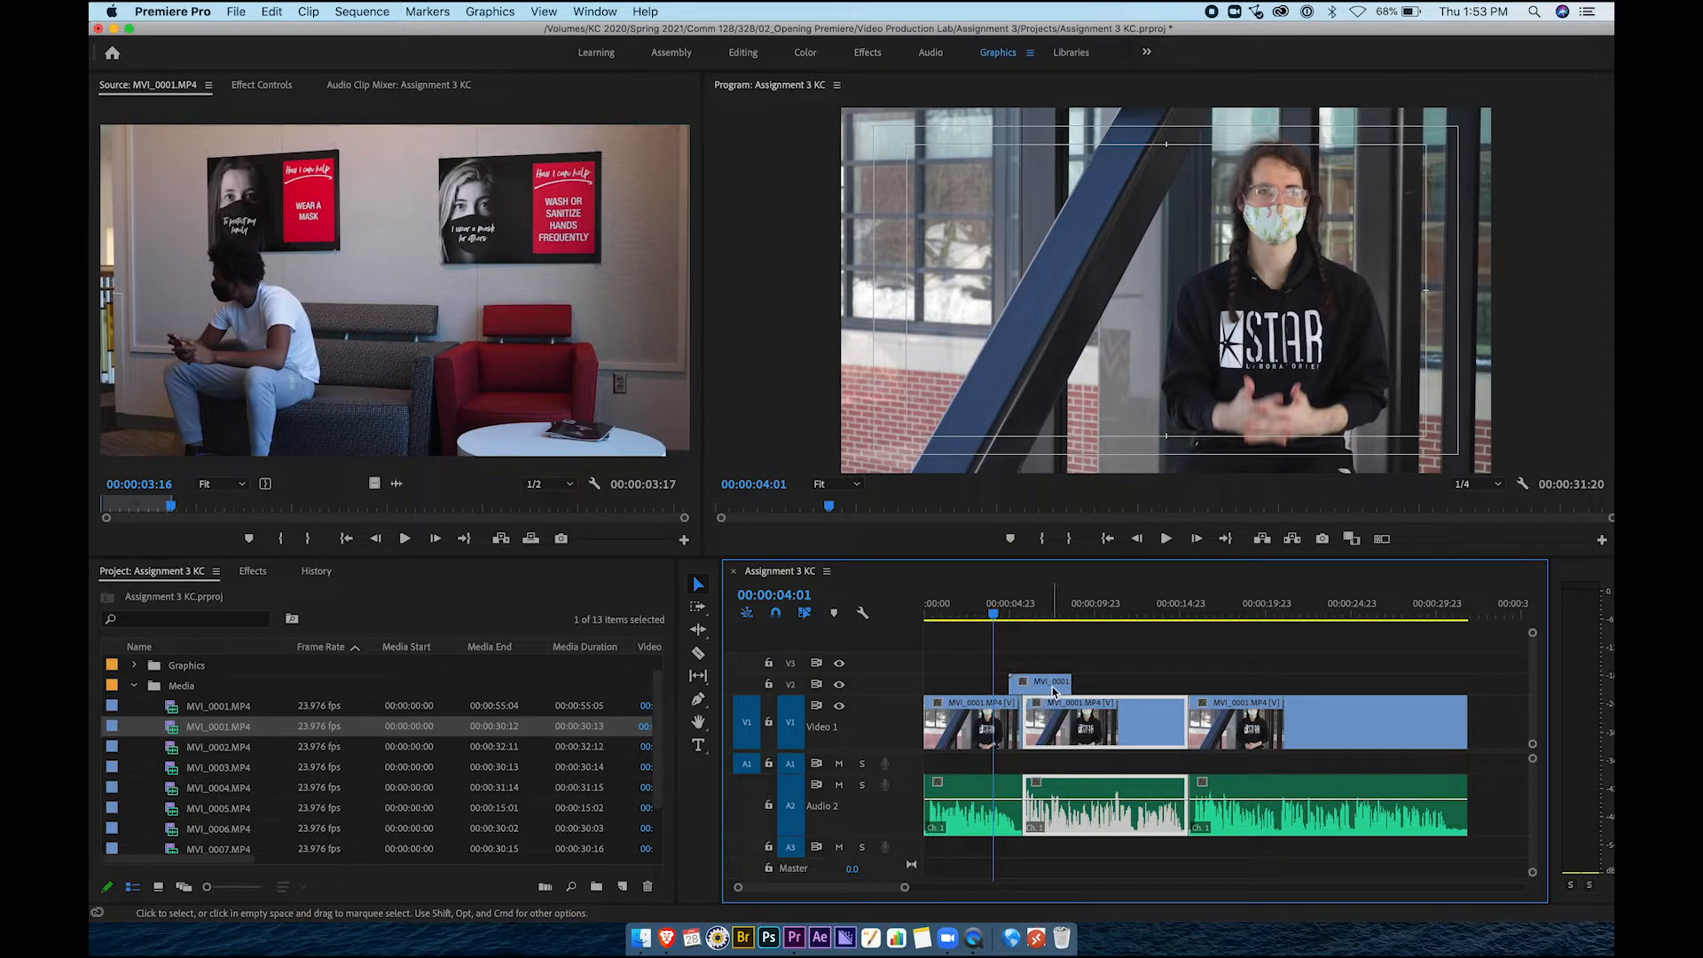
{"action": "left_click_drag", "start_coordinate": [1054, 690], "coordinate": [1120, 691]}
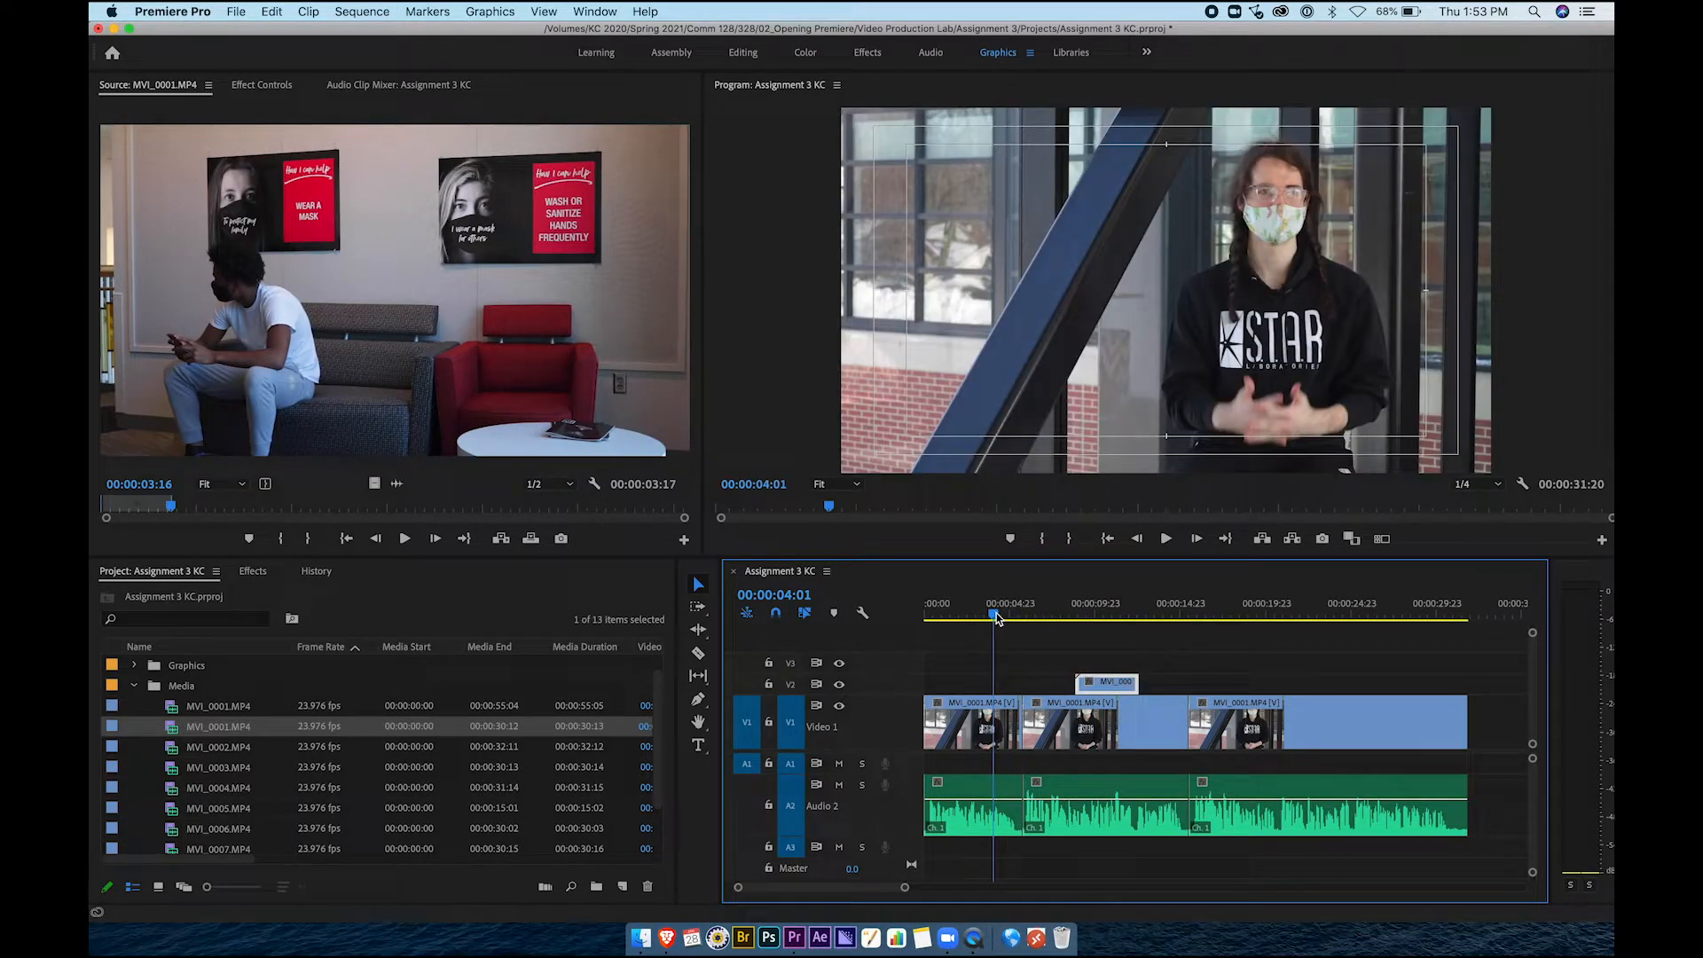
{"action": "key", "text": "space"}
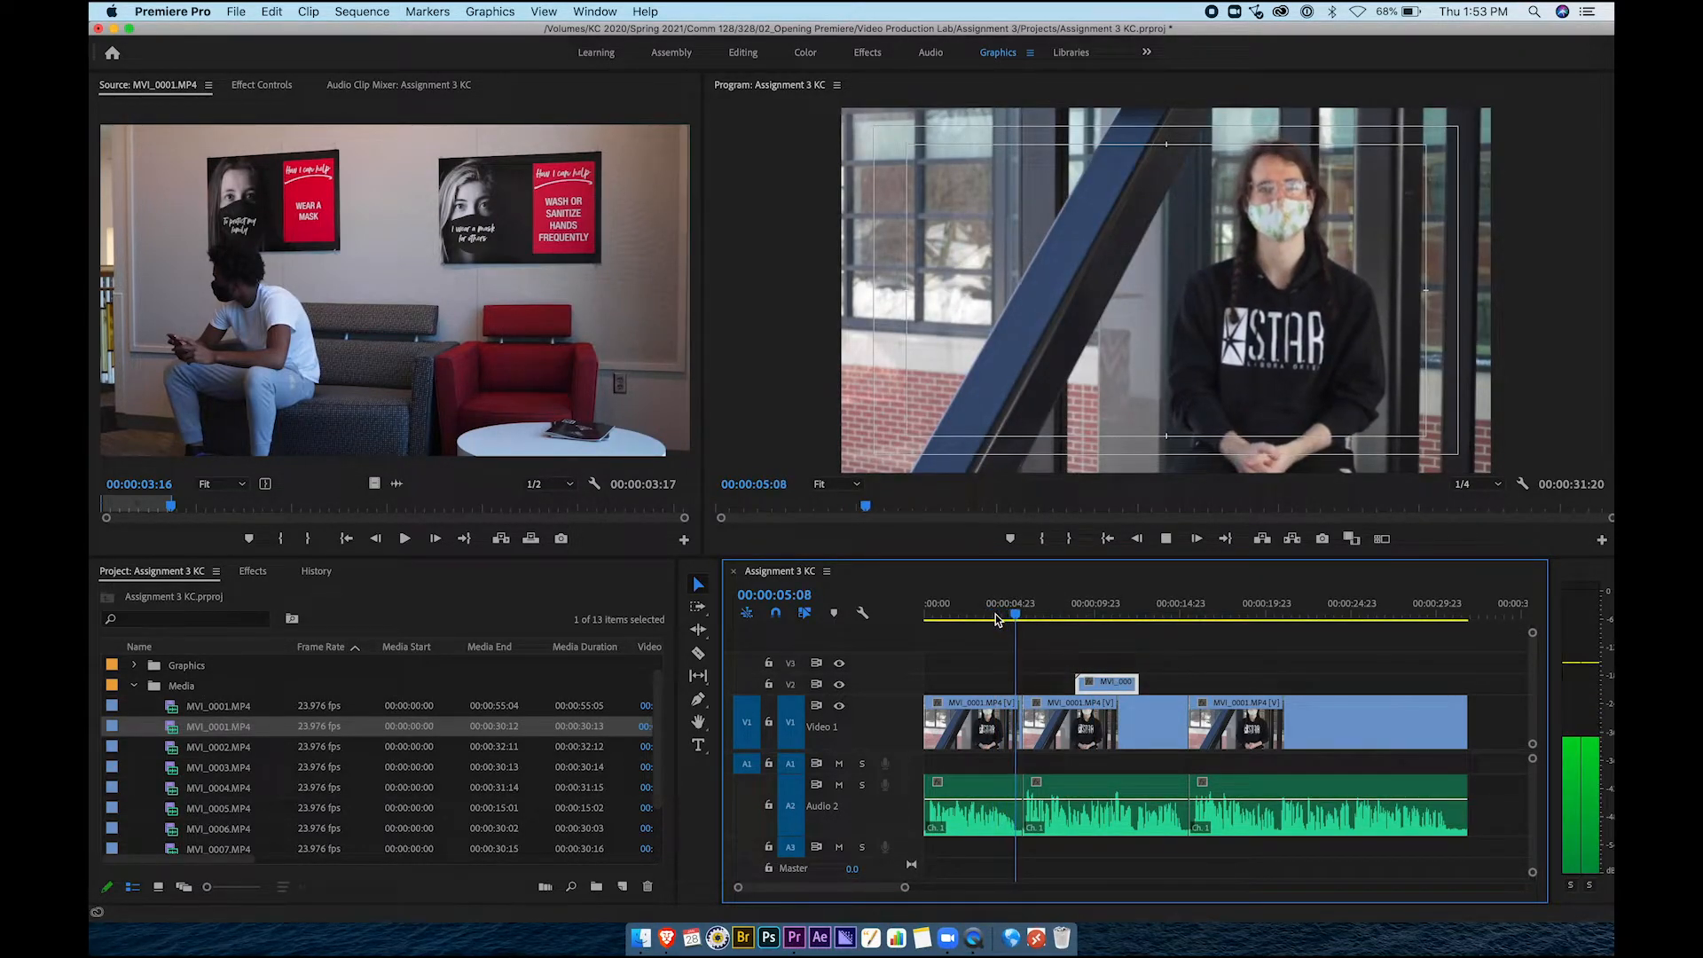
{"action": "key", "text": "space"}
Move the cutaway slightly earlier and play back across the first edit from 00:00:04:02
{"action": "left_click", "coordinate": [991, 719]}
{"action": "left_click", "coordinate": [1100, 714]}
{"action": "left_click", "coordinate": [1118, 684]}
{"action": "left_click_drag", "start_coordinate": [1118, 690], "coordinate": [1034, 667]}
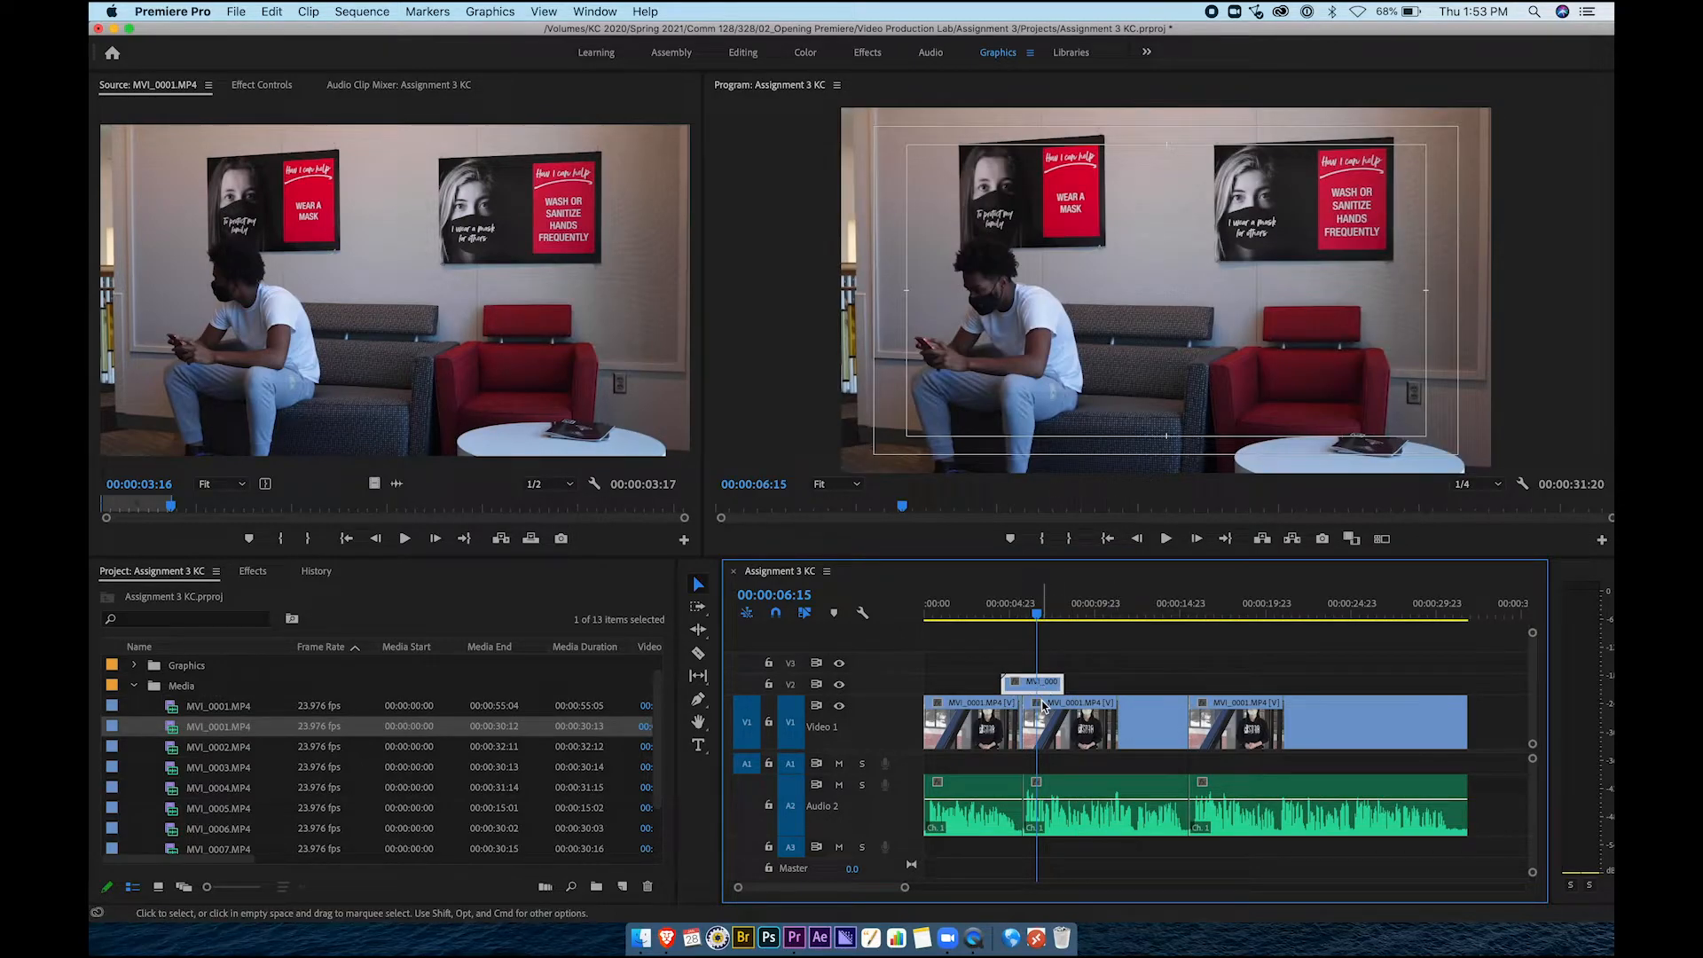
{"action": "left_click", "coordinate": [995, 604]}
{"action": "key", "text": "space"}
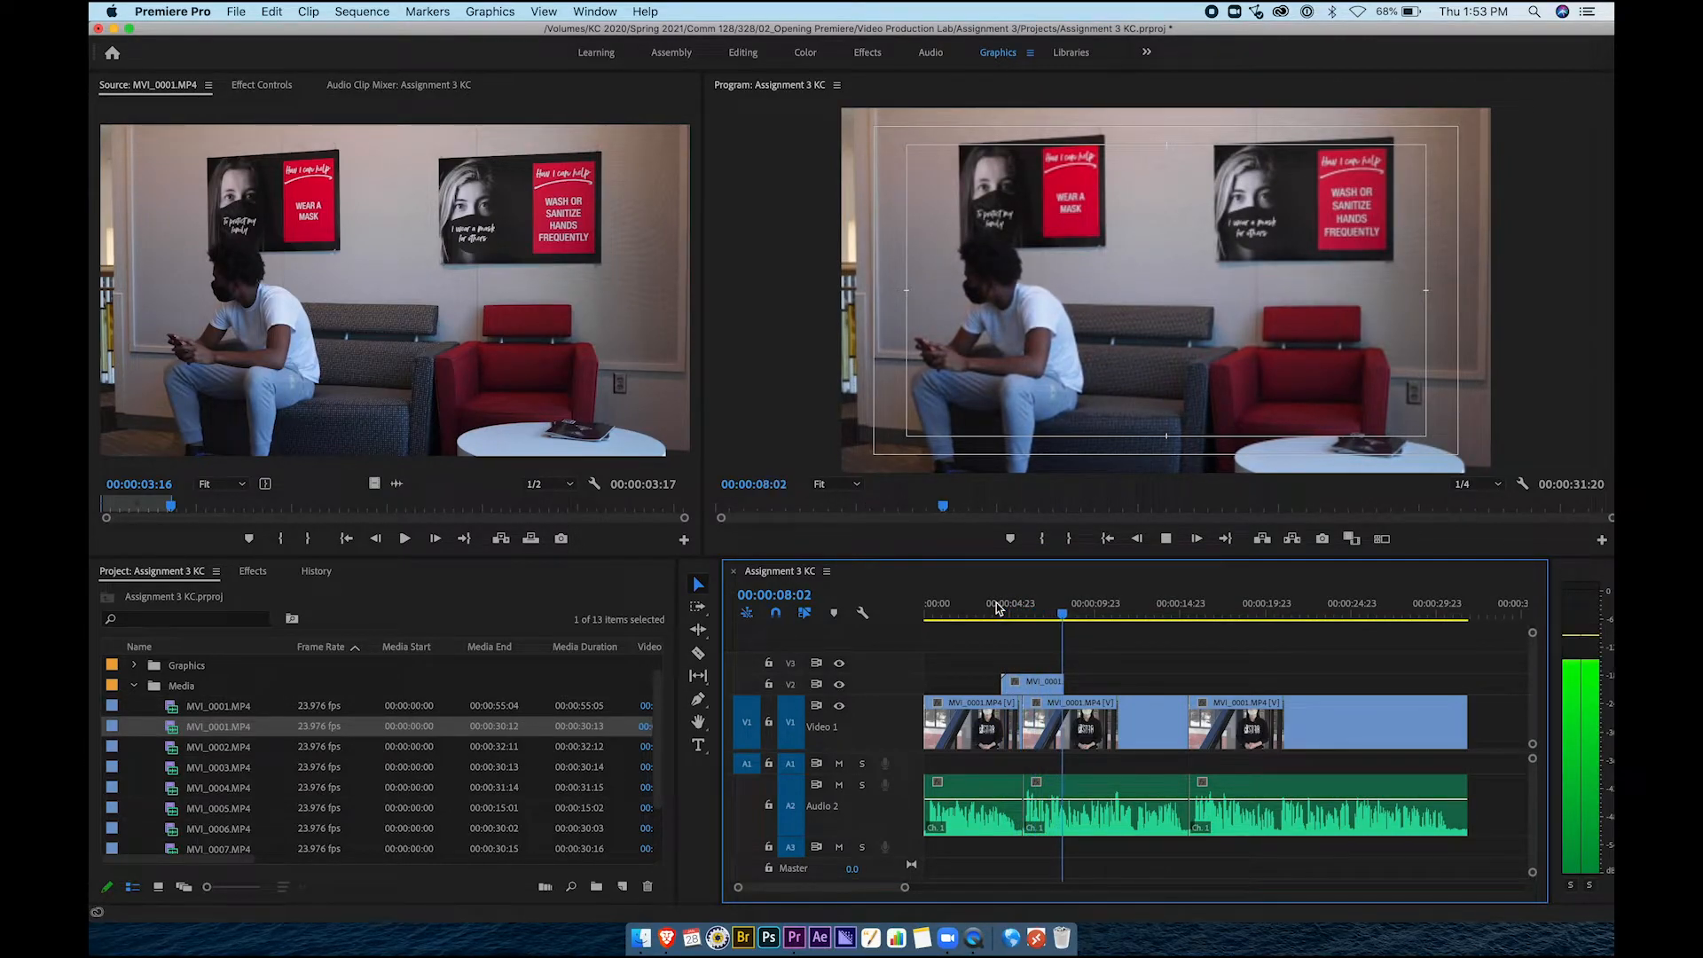
{"action": "key", "text": "space"}
After previewing MVI_0002, mark MVI_0004.MP4 with In at 00:00:05:02 and Out at 00:00:18:00
{"action": "left_click", "coordinate": [235, 750]}
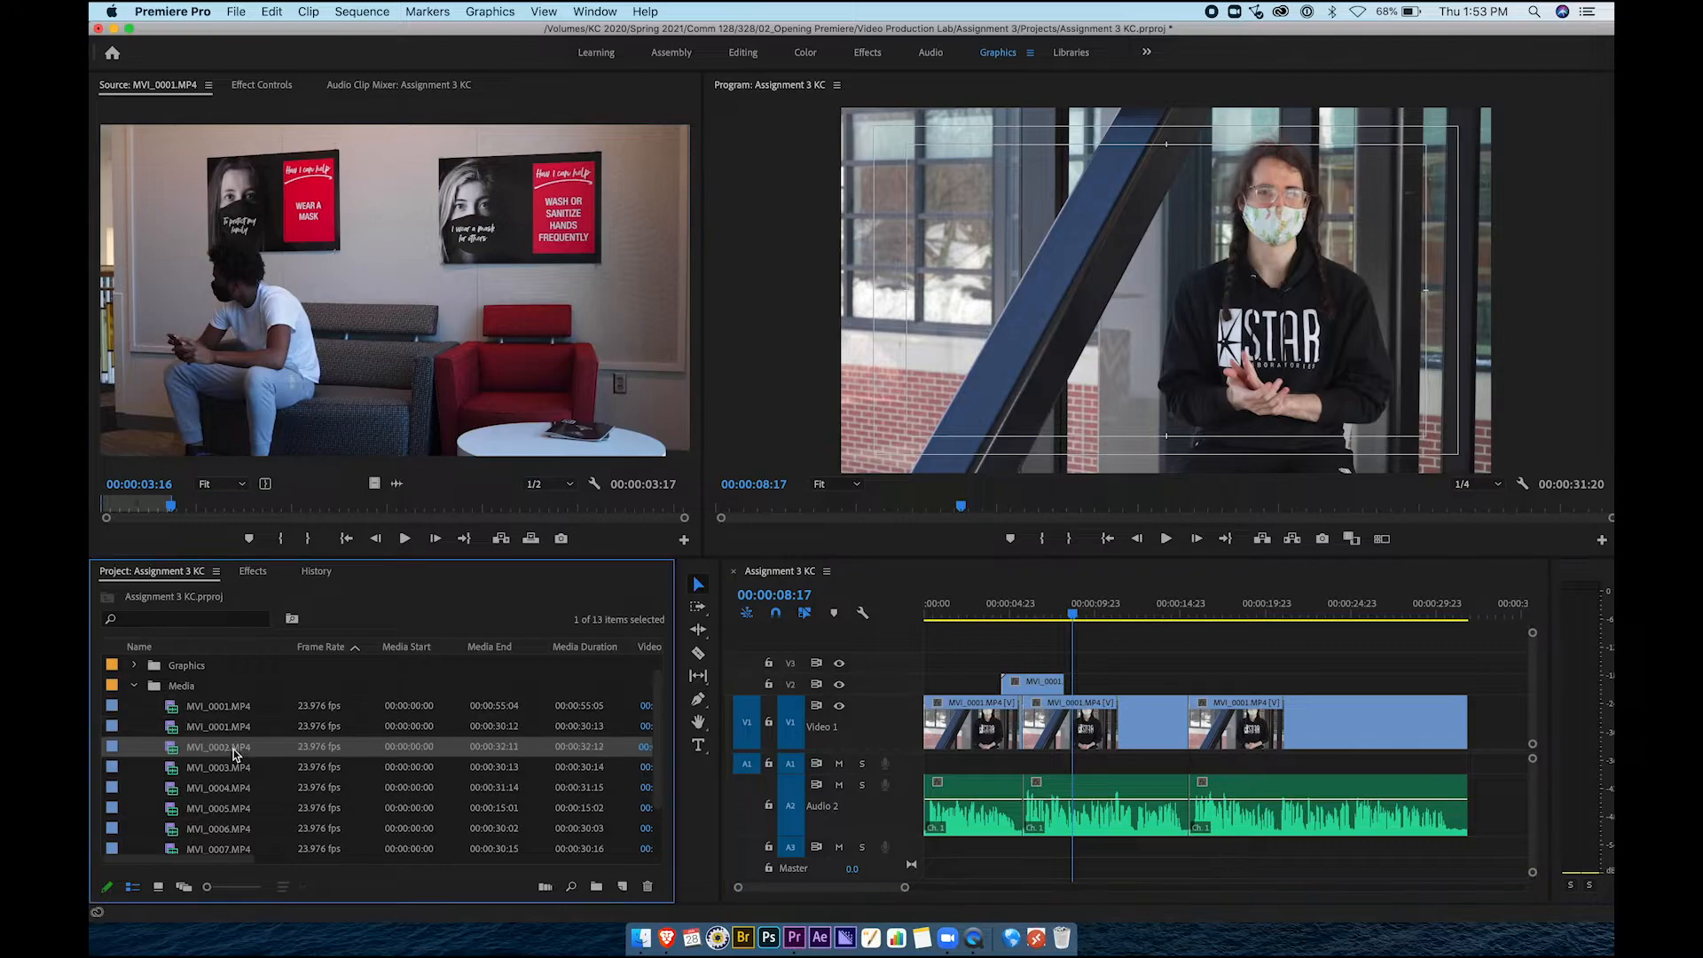
{"action": "double_click", "coordinate": [176, 756]}
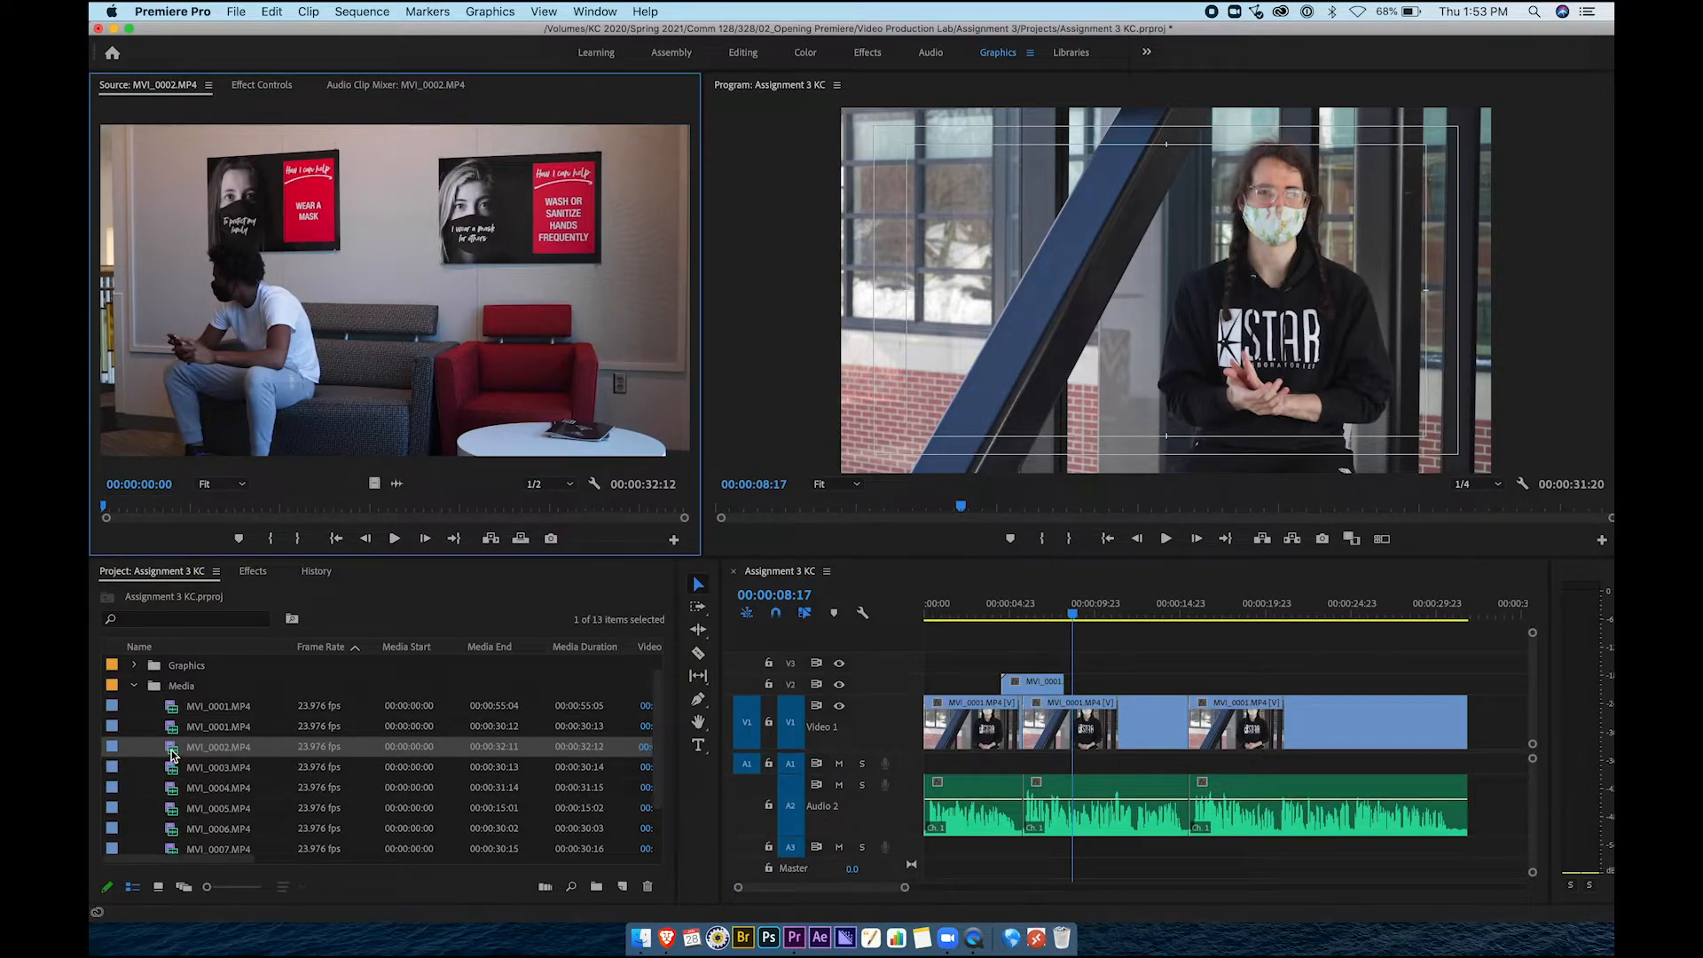
{"action": "left_click_drag", "start_coordinate": [328, 515], "coordinate": [352, 514]}
{"action": "double_click", "coordinate": [181, 790]}
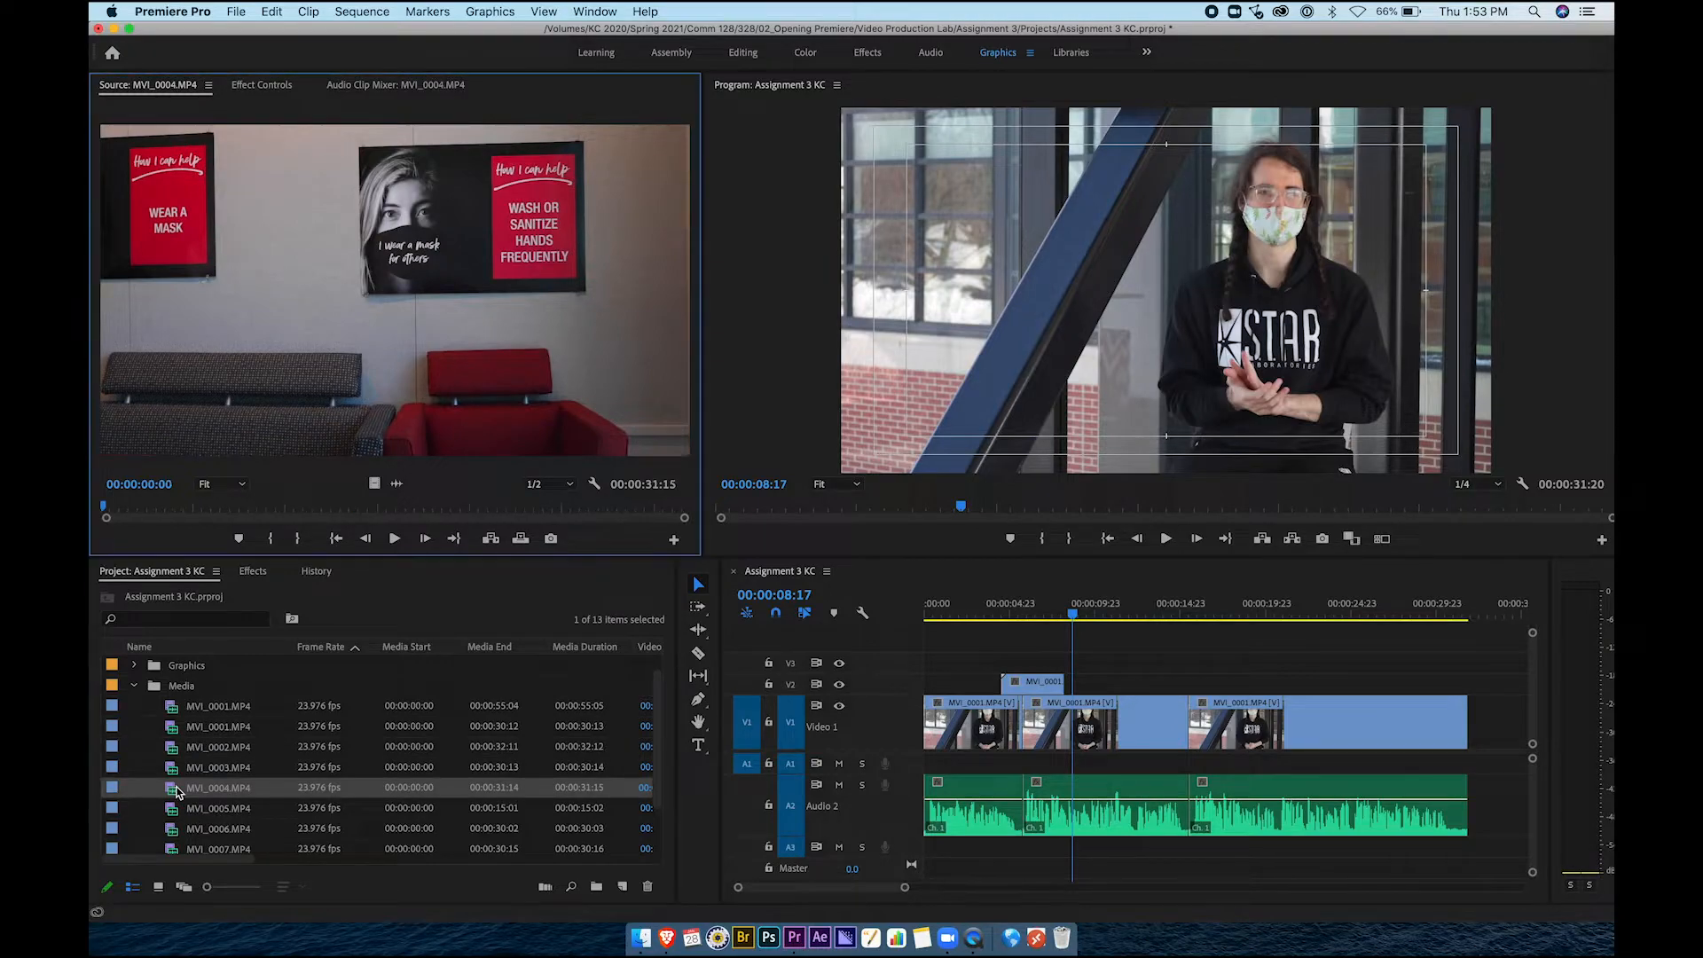
{"action": "left_click_drag", "start_coordinate": [230, 513], "coordinate": [436, 509]}
{"action": "key", "text": "i"}
{"action": "key", "text": "o"}
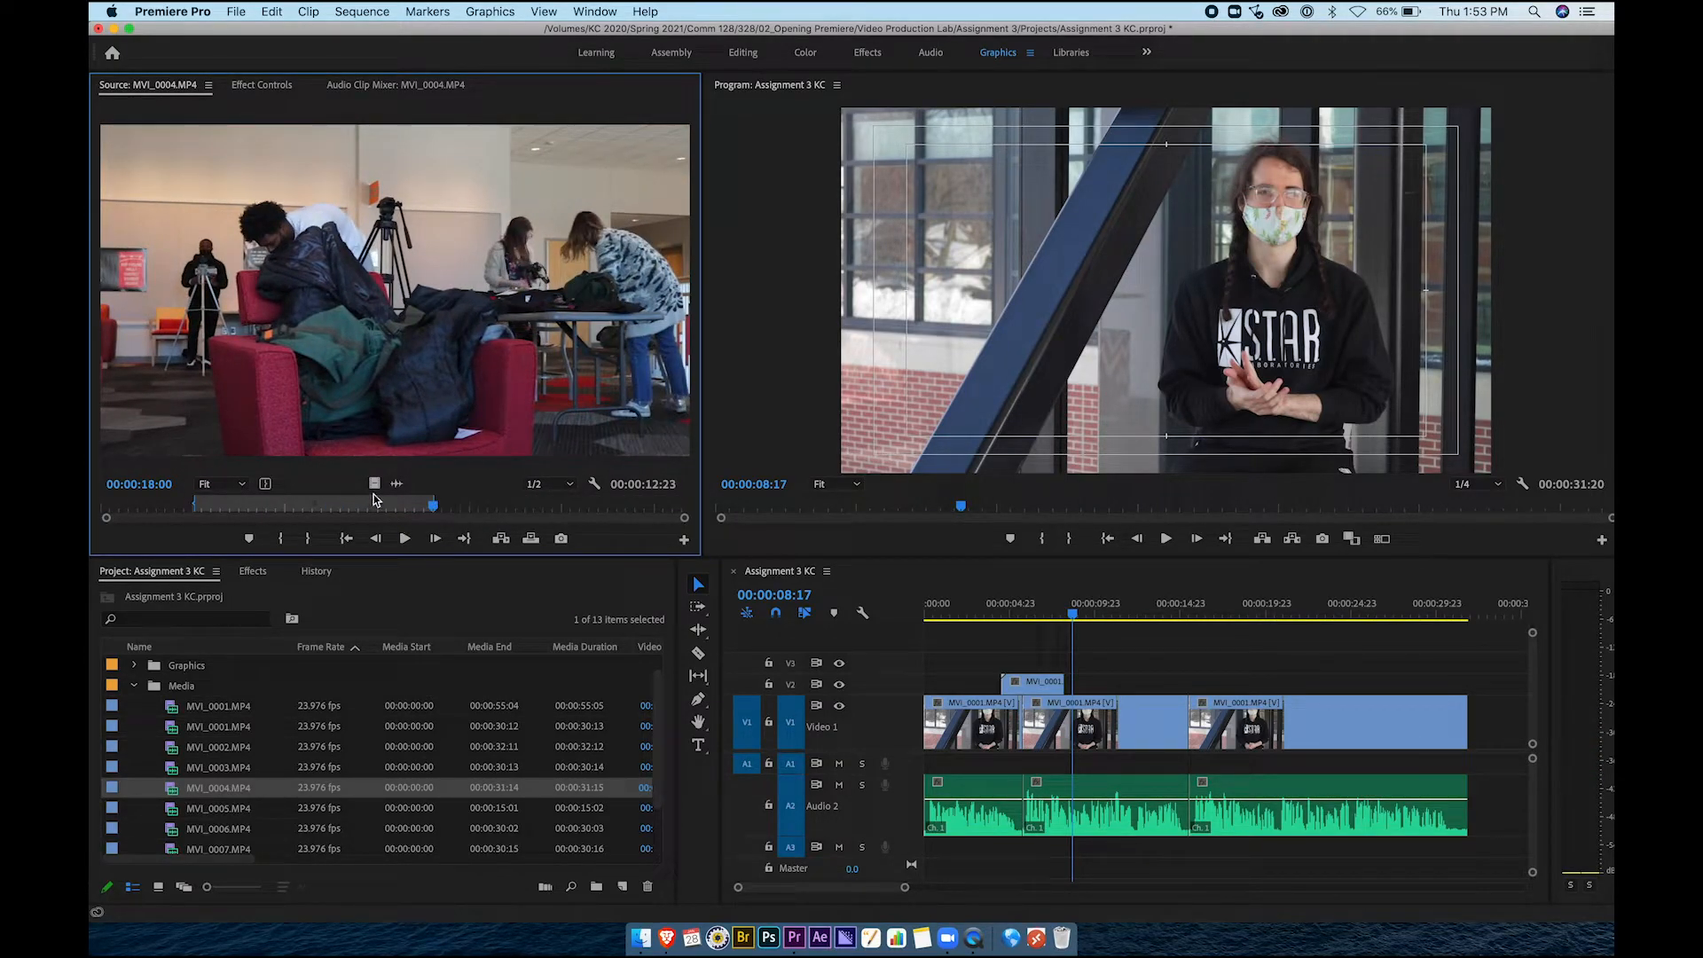
Place the marked MVI_0004 range on V2 over the second edit and shorten its end
{"action": "left_click_drag", "start_coordinate": [787, 557], "coordinate": [1145, 684]}
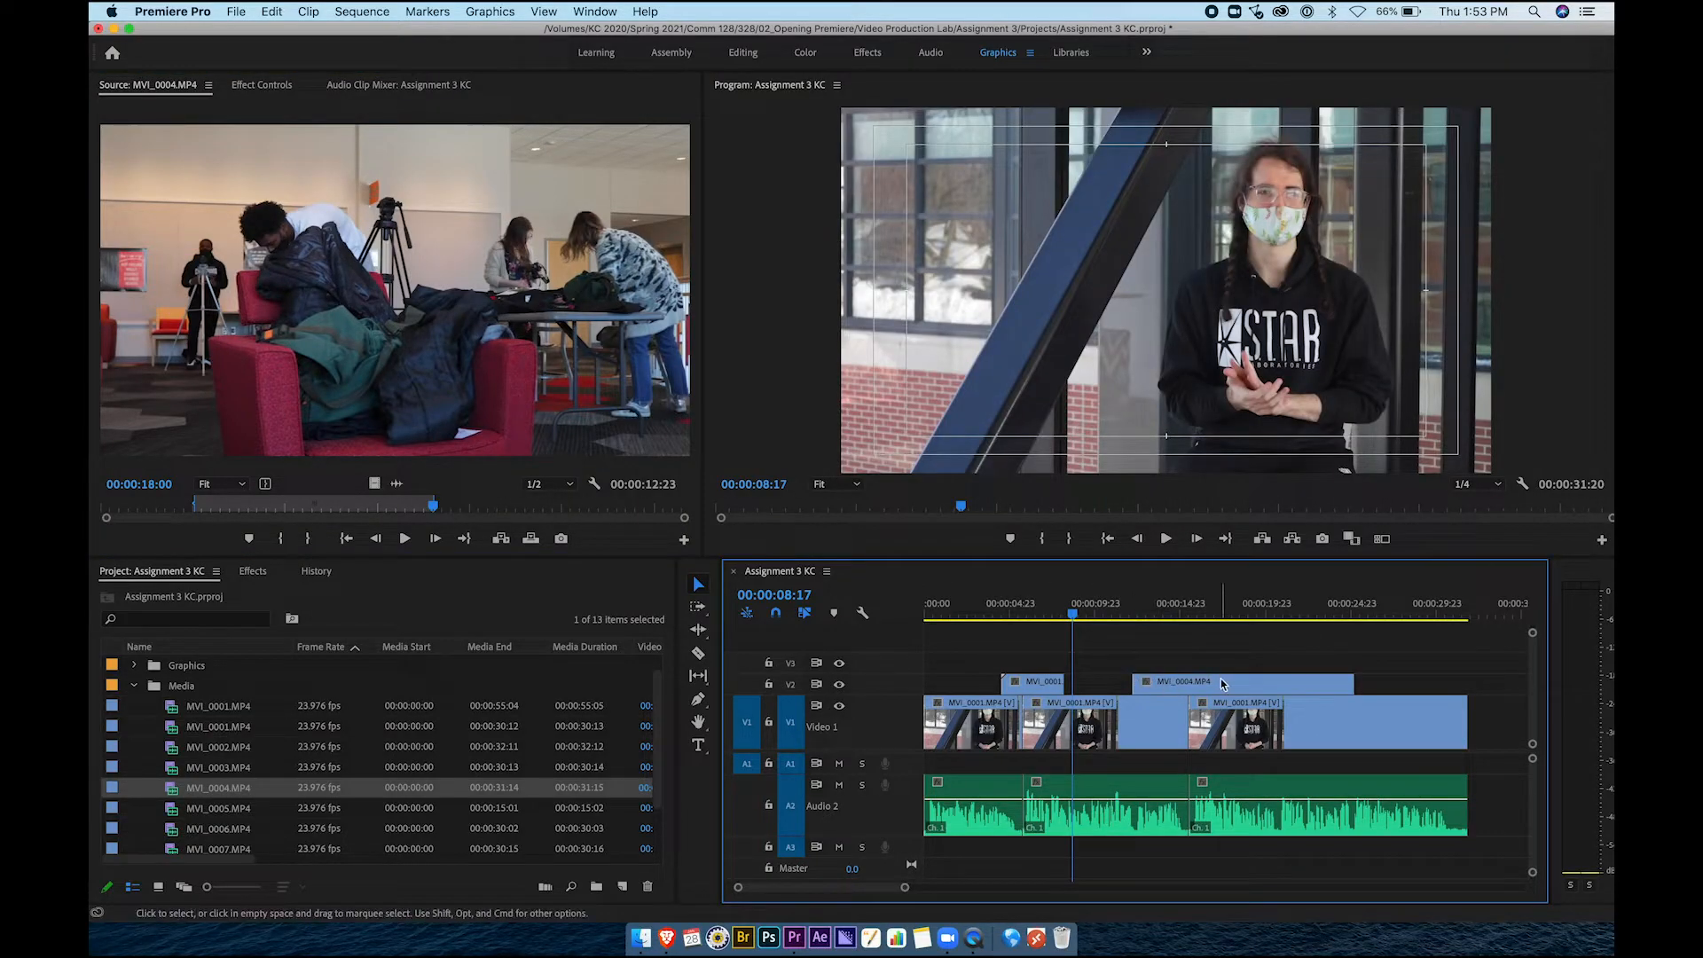
{"action": "left_click_drag", "start_coordinate": [1353, 684], "coordinate": [1234, 685]}
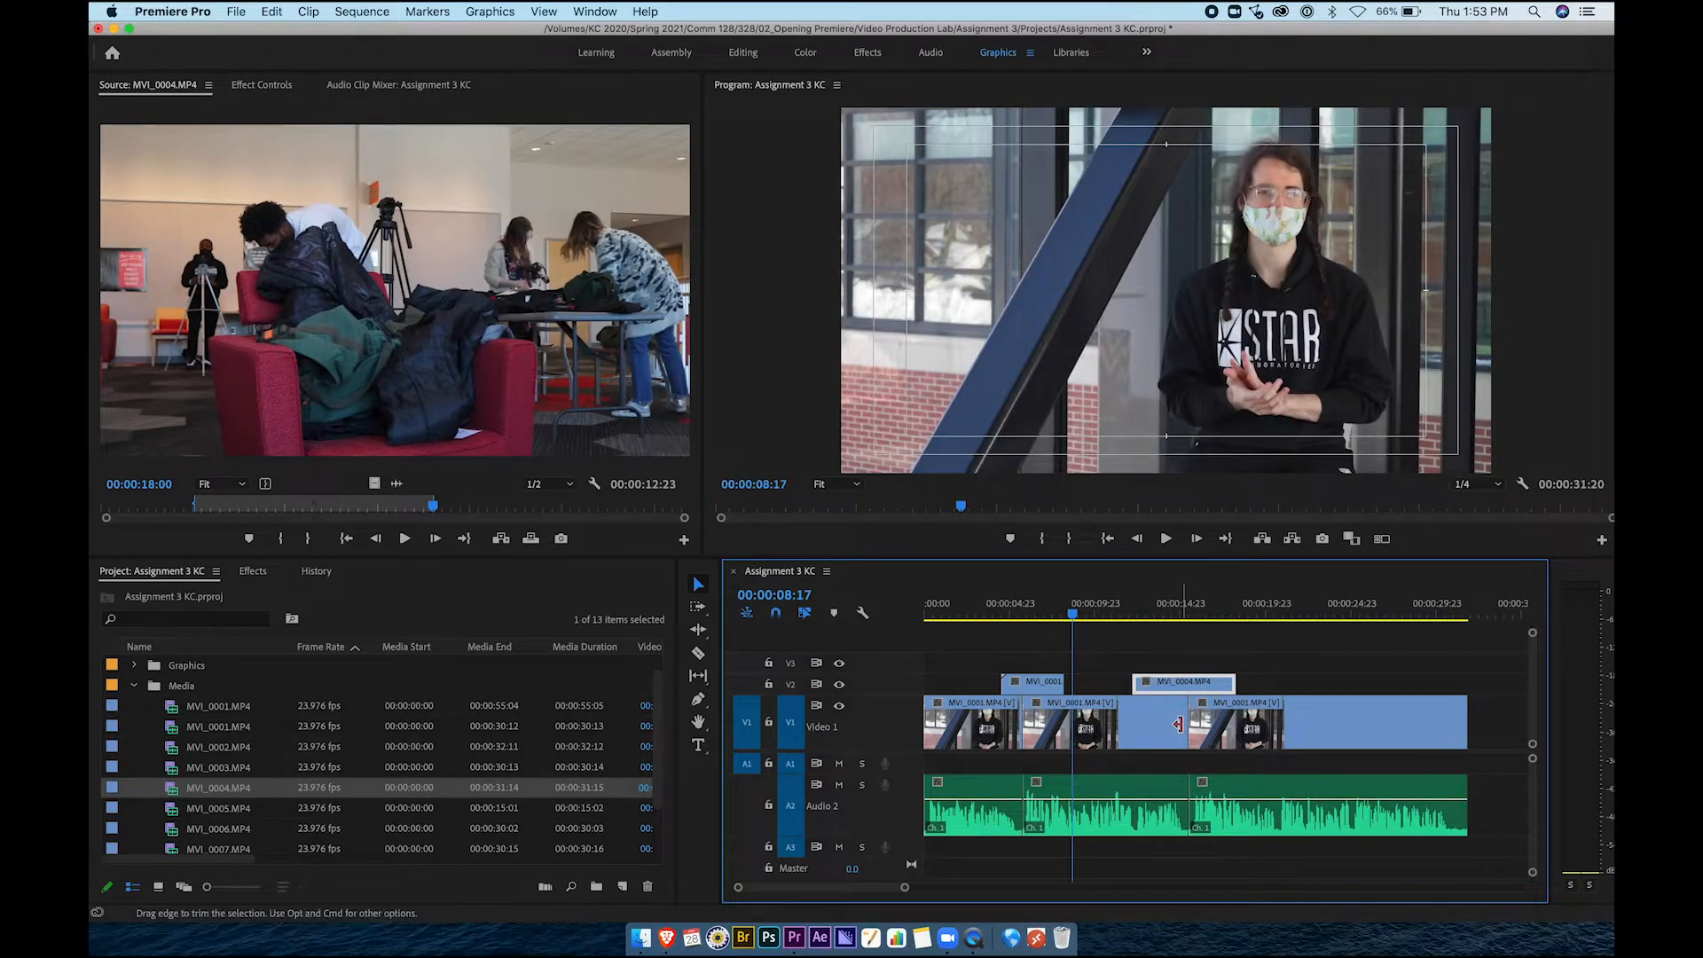
{"action": "left_click_drag", "start_coordinate": [1182, 685], "coordinate": [1197, 685]}
{"action": "left_click", "coordinate": [1158, 729]}
{"action": "left_click", "coordinate": [1222, 731]}
{"action": "left_click", "coordinate": [1163, 731]}
{"action": "left_click", "coordinate": [1222, 732]}
{"action": "left_click", "coordinate": [1162, 728]}
{"action": "left_click", "coordinate": [1221, 731]}
{"action": "left_click", "coordinate": [1171, 735]}
Play through the second cutaway from about 00:00:13 to 00:00:17
{"action": "left_click", "coordinate": [1150, 612]}
{"action": "key", "text": "space"}
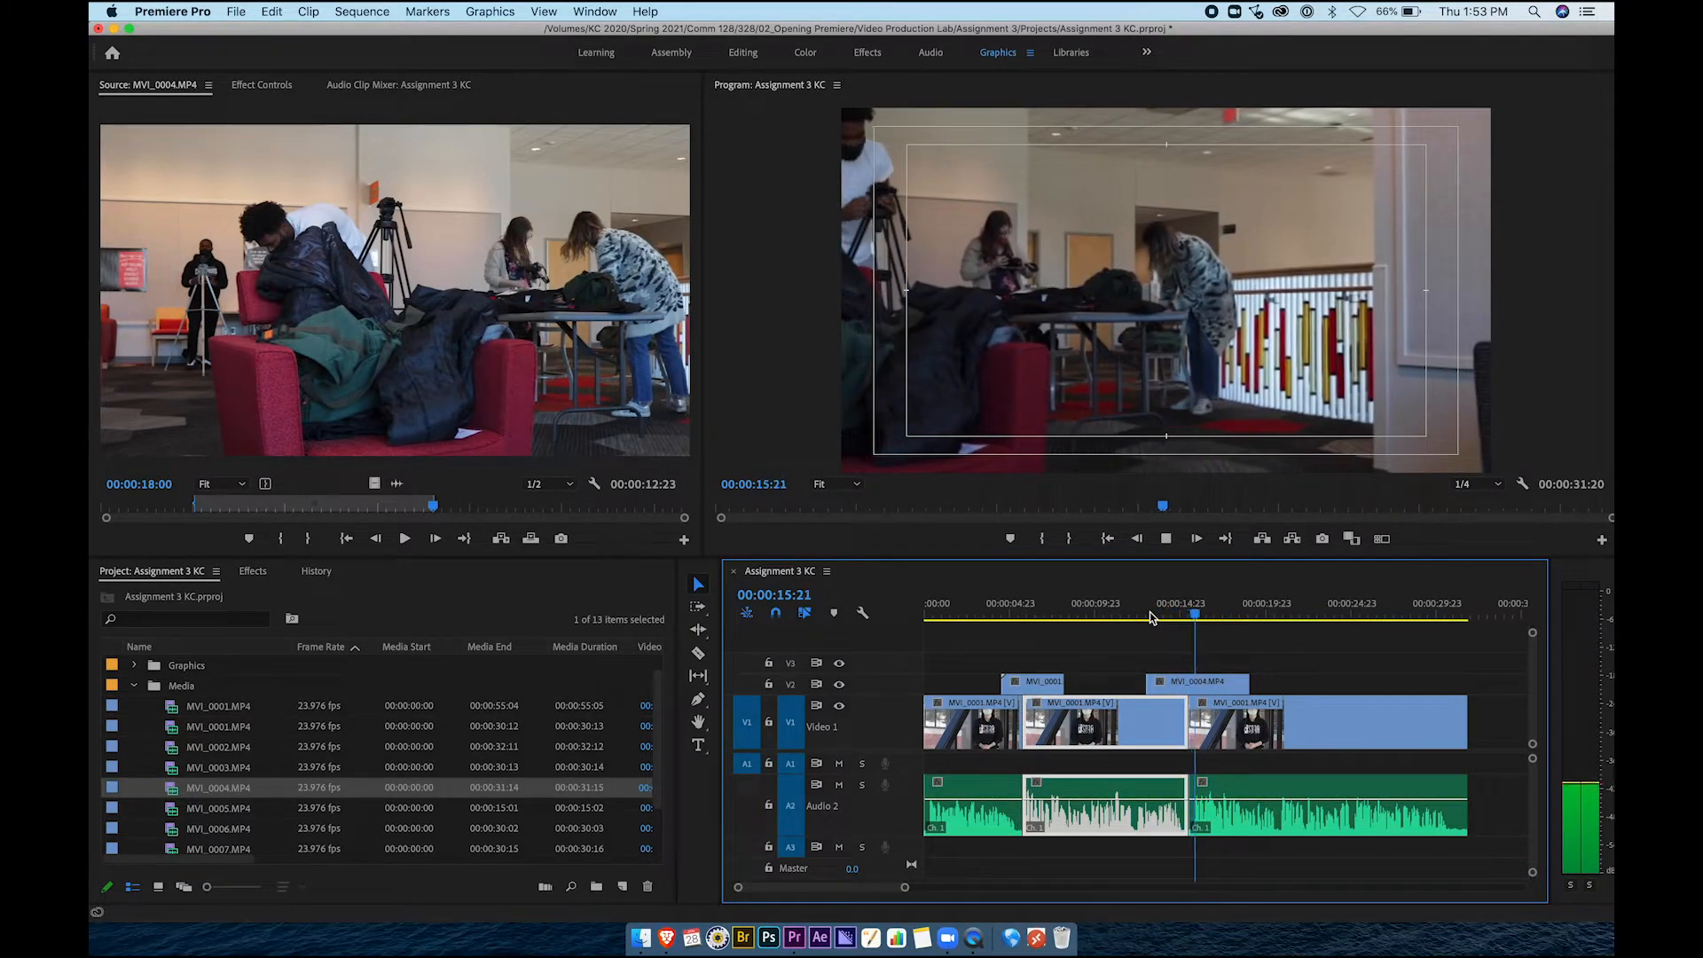
{"action": "key", "text": "space"}
{"action": "left_click", "coordinate": [1149, 659]}
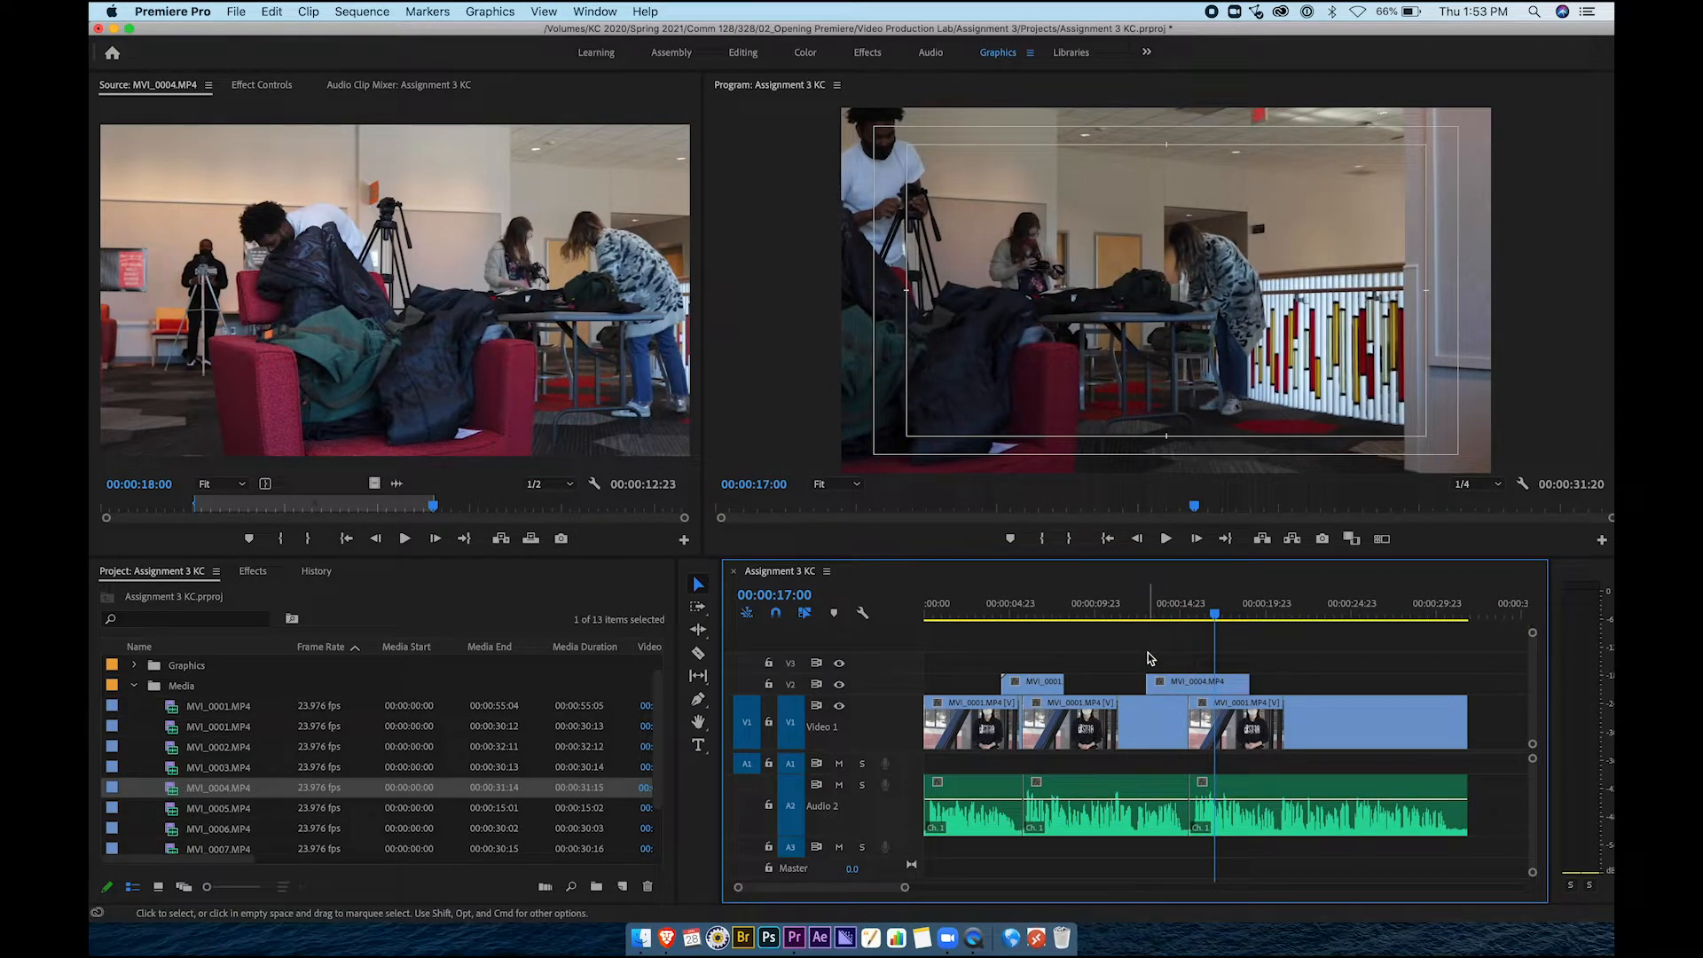
{"action": "left_click_drag", "start_coordinate": [1036, 685], "coordinate": [1036, 689]}
{"action": "left_click", "coordinate": [1002, 730]}
{"action": "left_click", "coordinate": [1109, 728]}
{"action": "left_click", "coordinate": [1224, 721]}
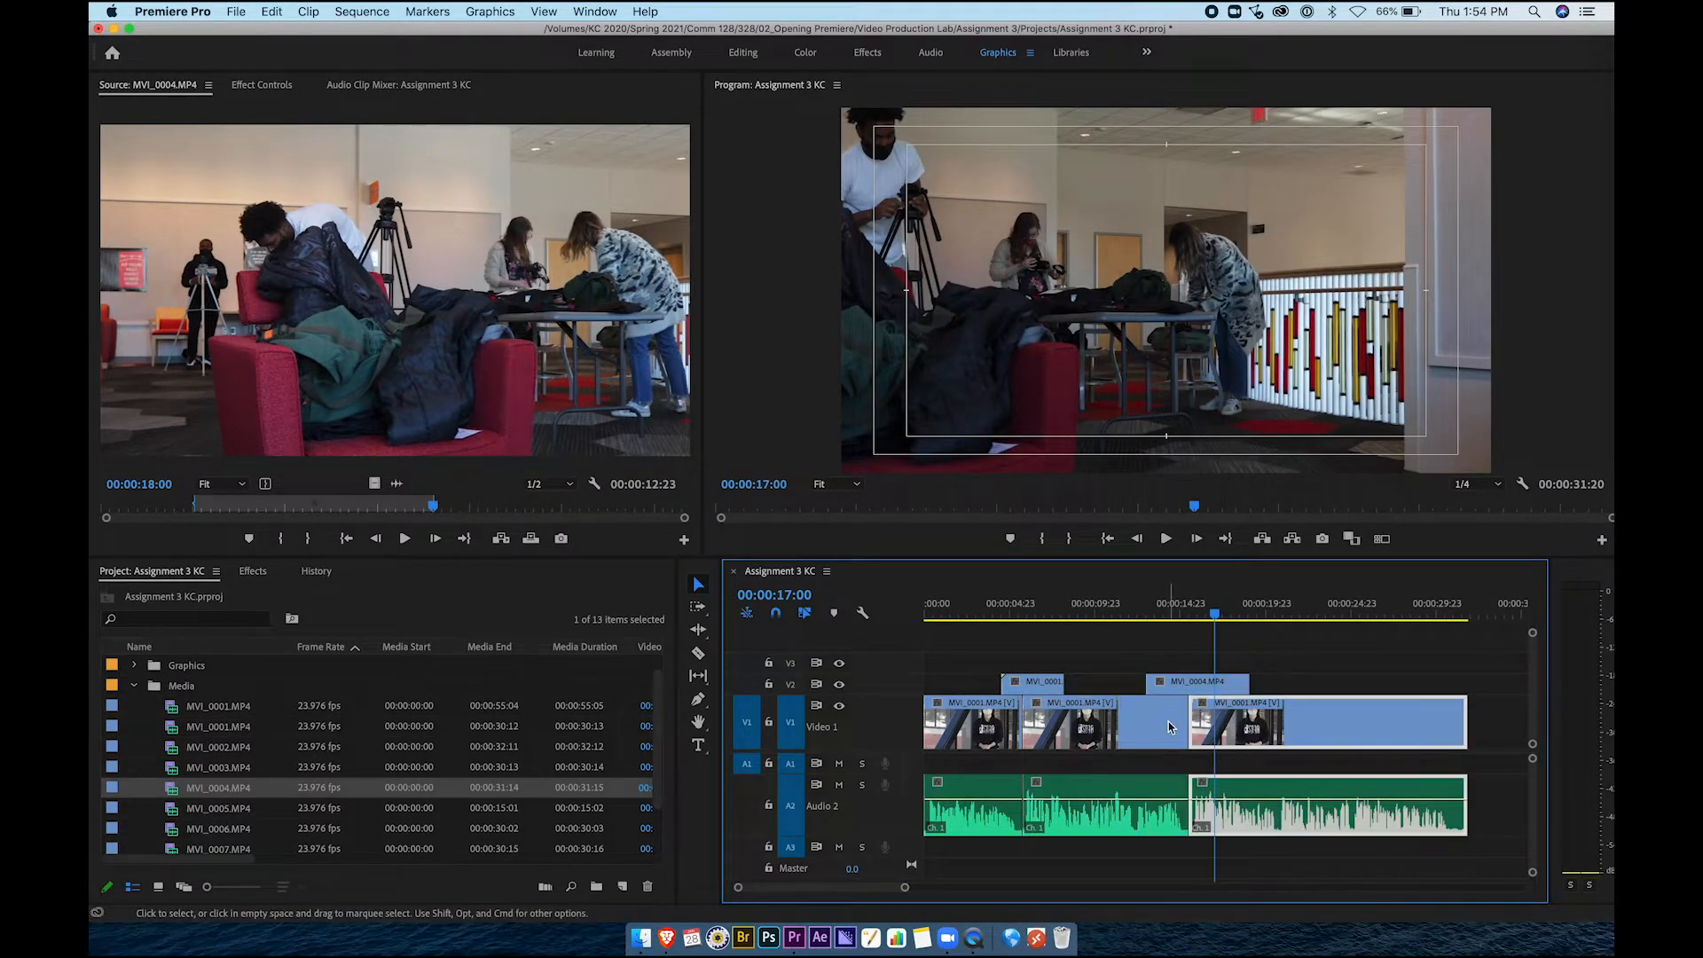
Trim the MVI_0004 cutaway's end a little shorter and play the sequence from near the start
{"action": "left_click", "coordinate": [1197, 685]}
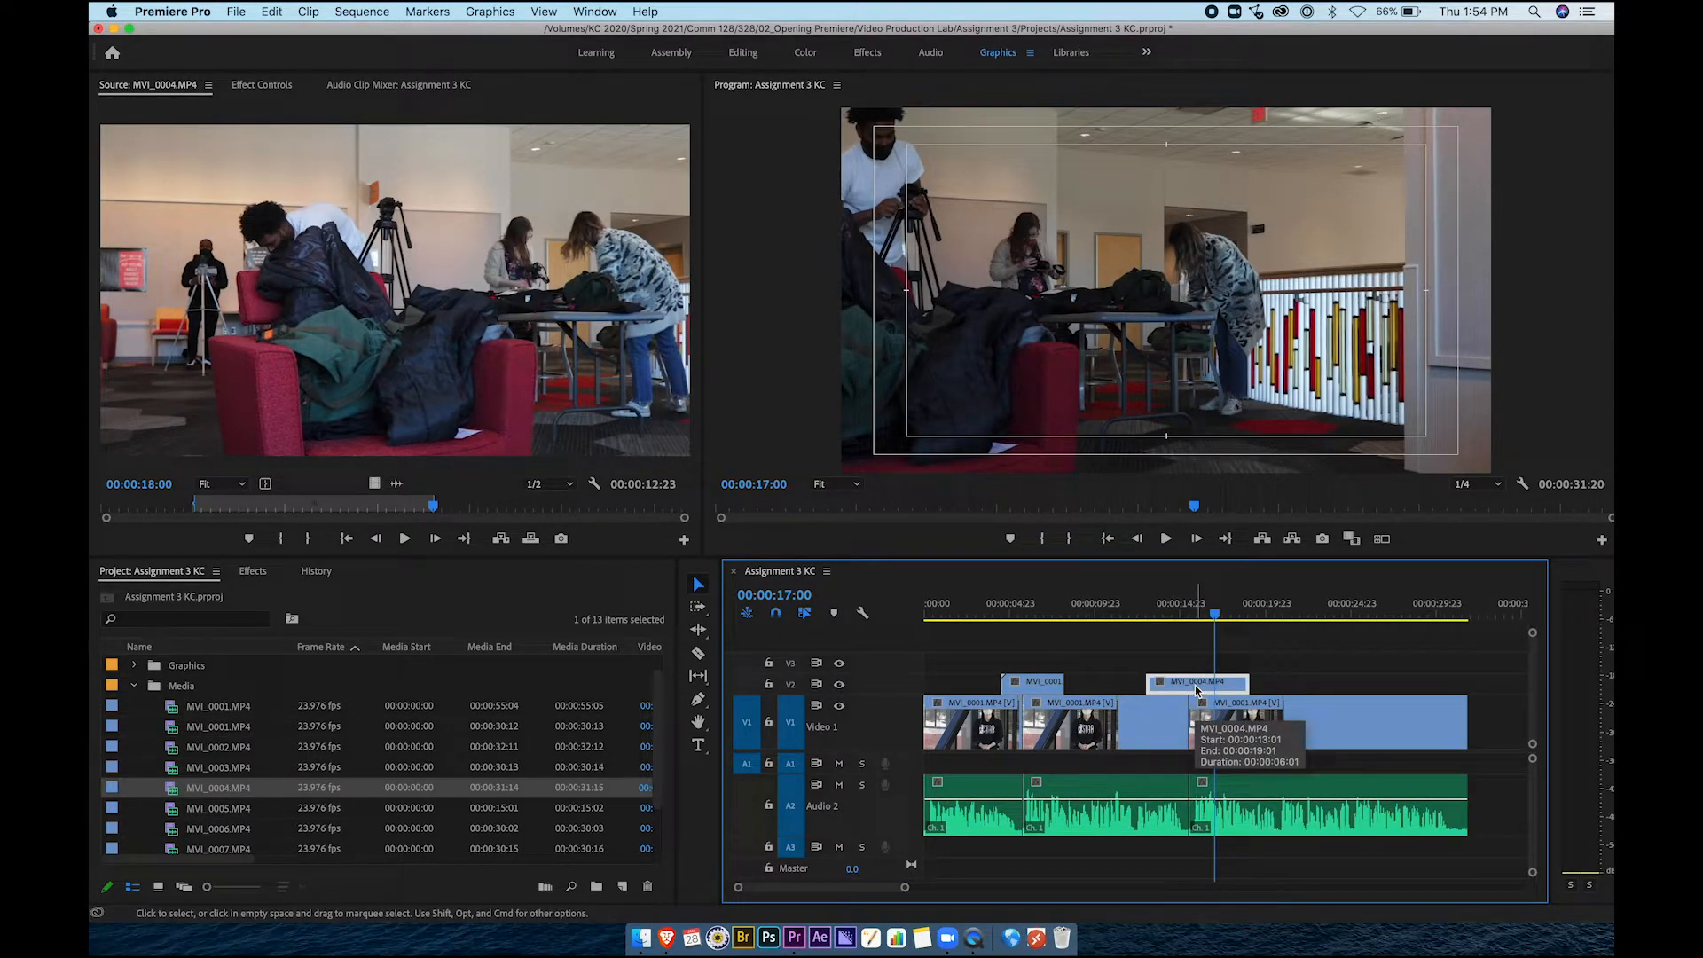
{"action": "left_click", "coordinate": [1169, 733]}
{"action": "left_click", "coordinate": [1254, 731]}
{"action": "left_click_drag", "start_coordinate": [1247, 685], "coordinate": [1220, 685]}
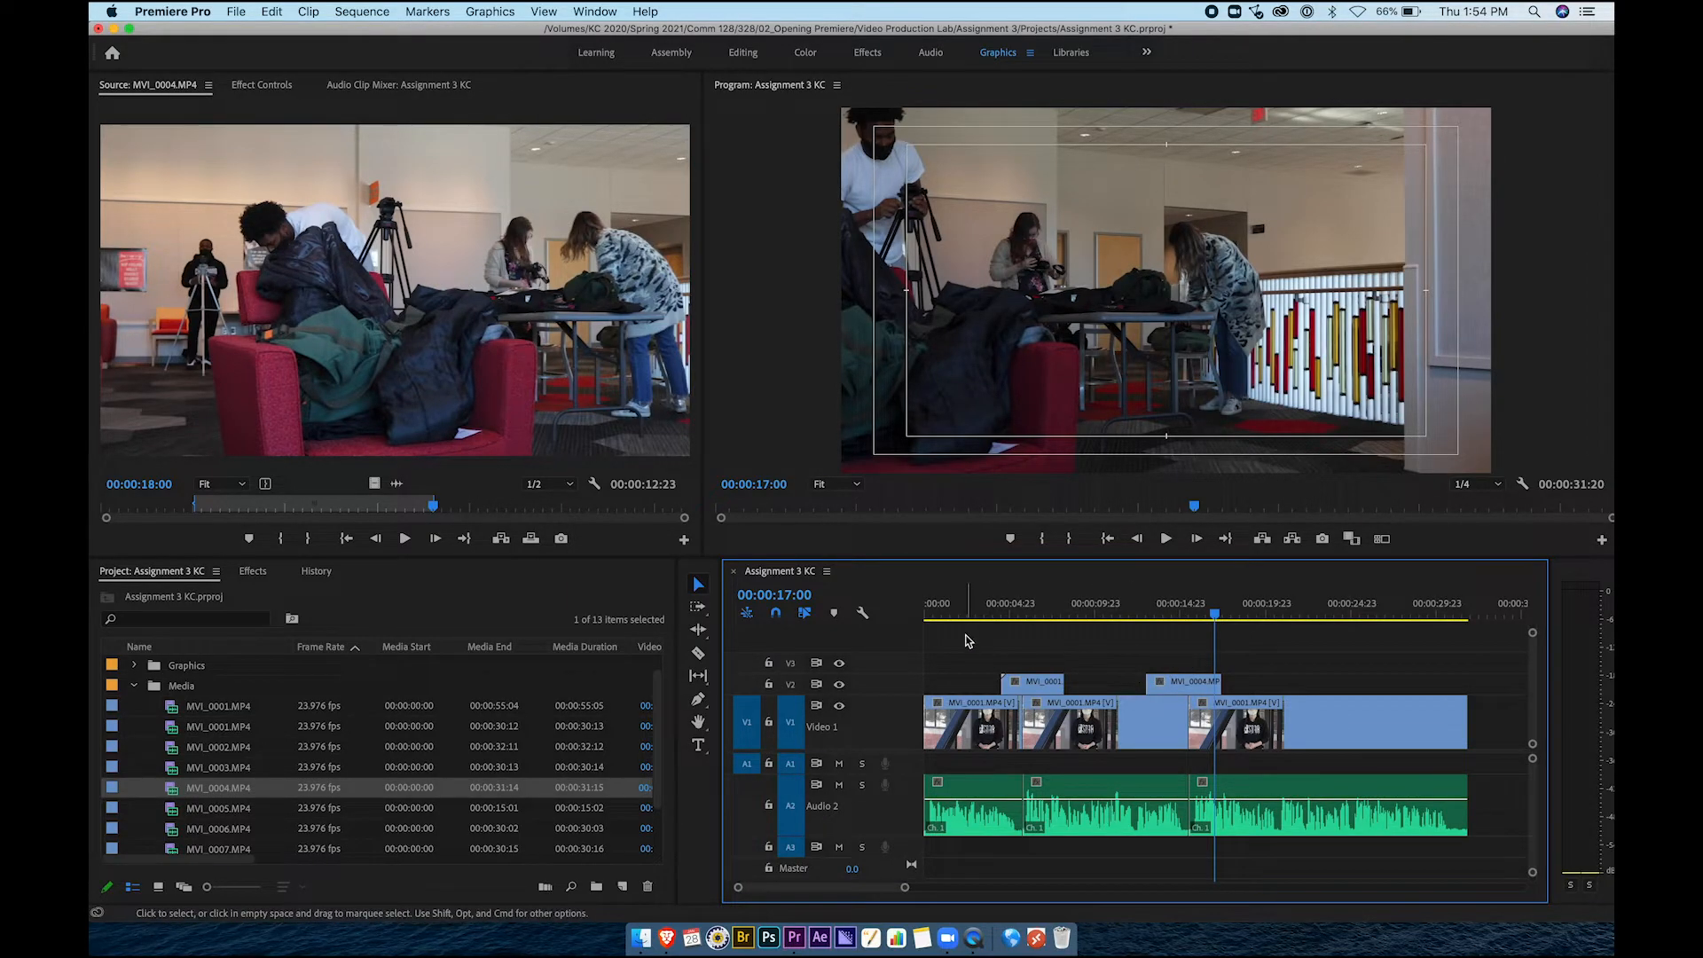
{"action": "left_click", "coordinate": [978, 611]}
{"action": "key", "text": "space"}
Mark MVI_0005.MP4's out point at 00:00:10:00 and place the sign shot on V2 near 21 s
{"action": "left_click_drag", "start_coordinate": [993, 611], "coordinate": [1293, 614]}
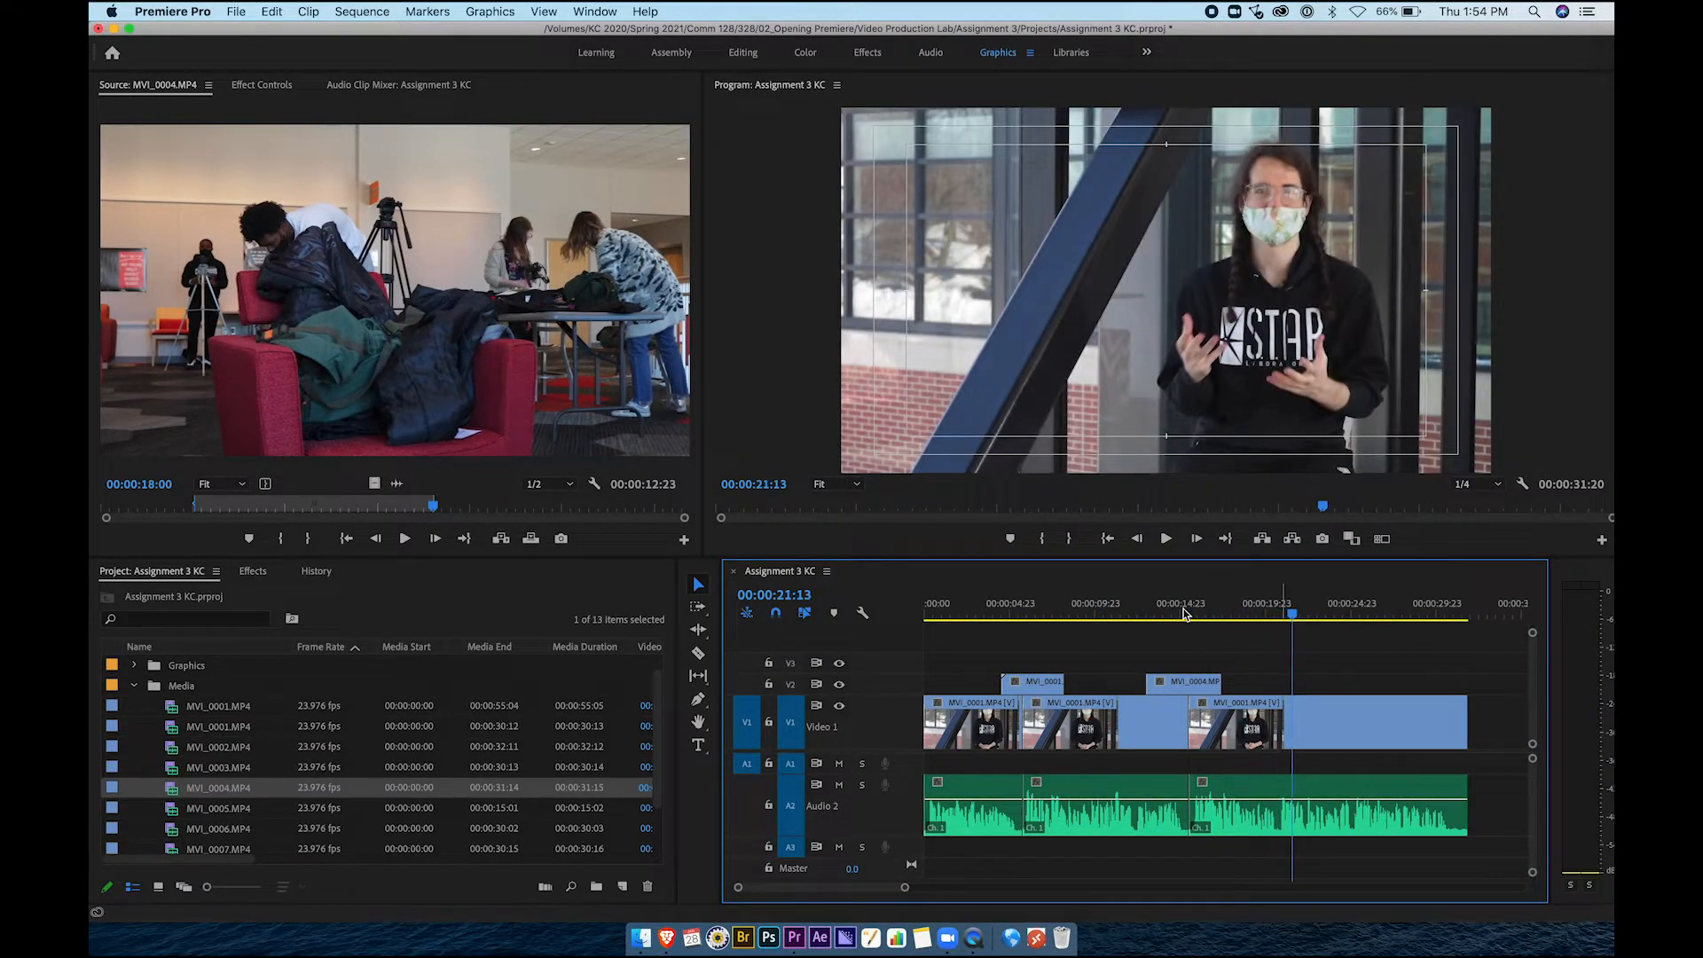
{"action": "double_click", "coordinate": [205, 810]}
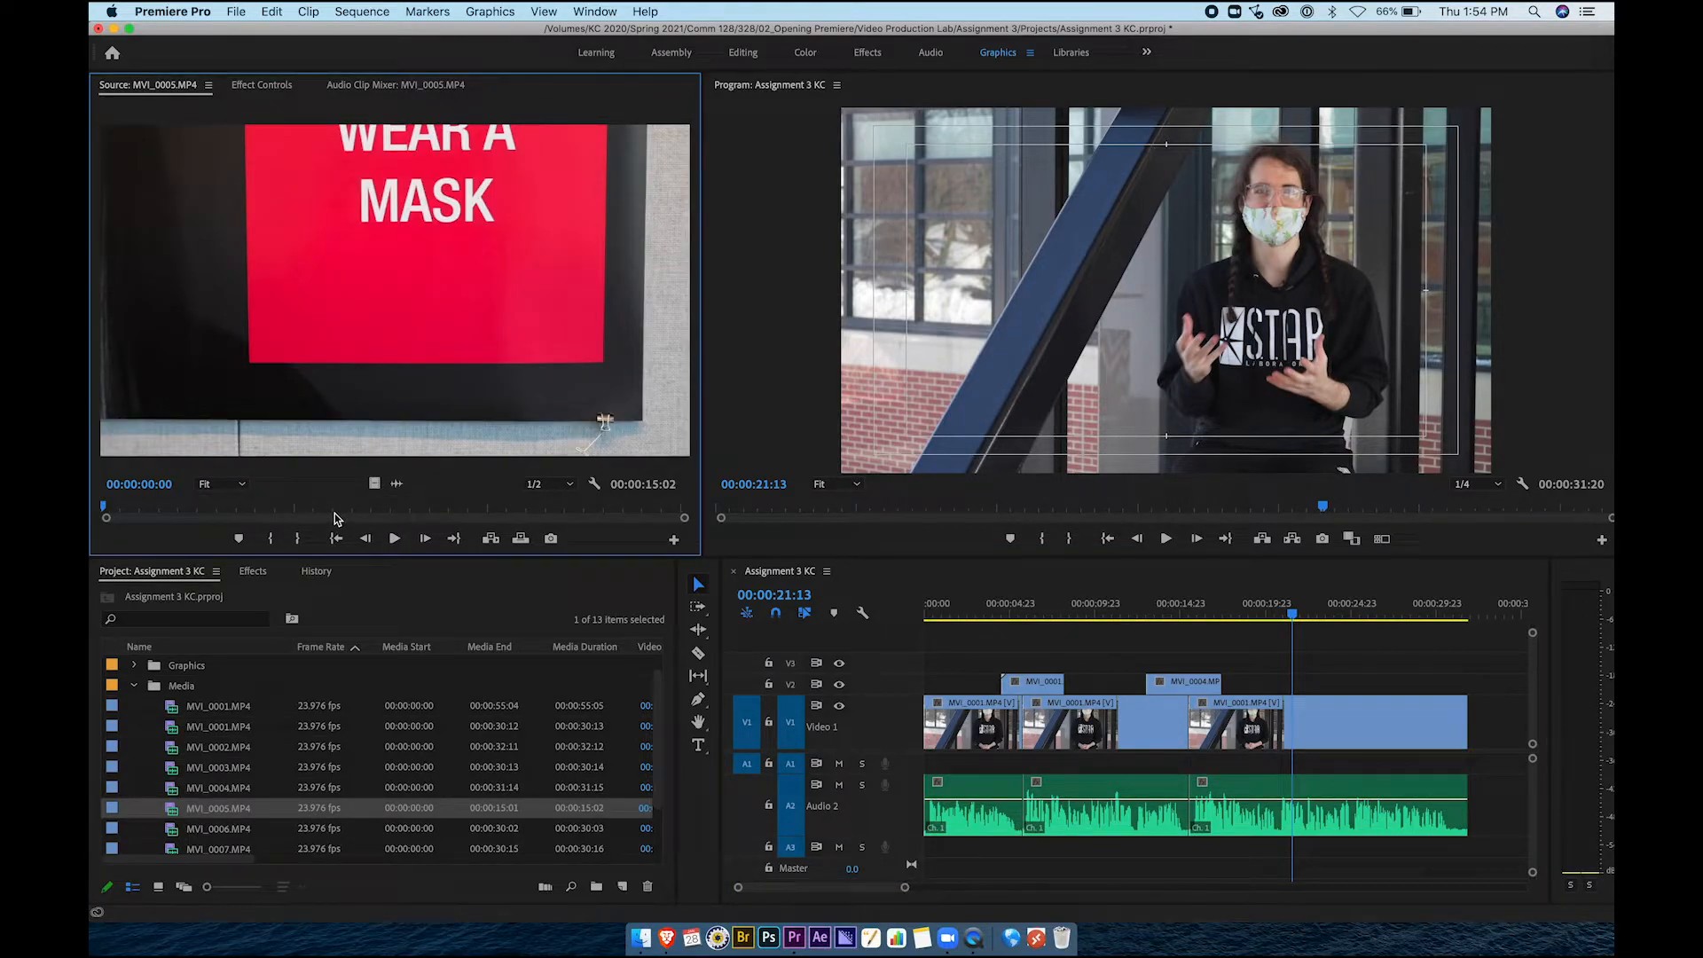
{"action": "left_click", "coordinate": [343, 513]}
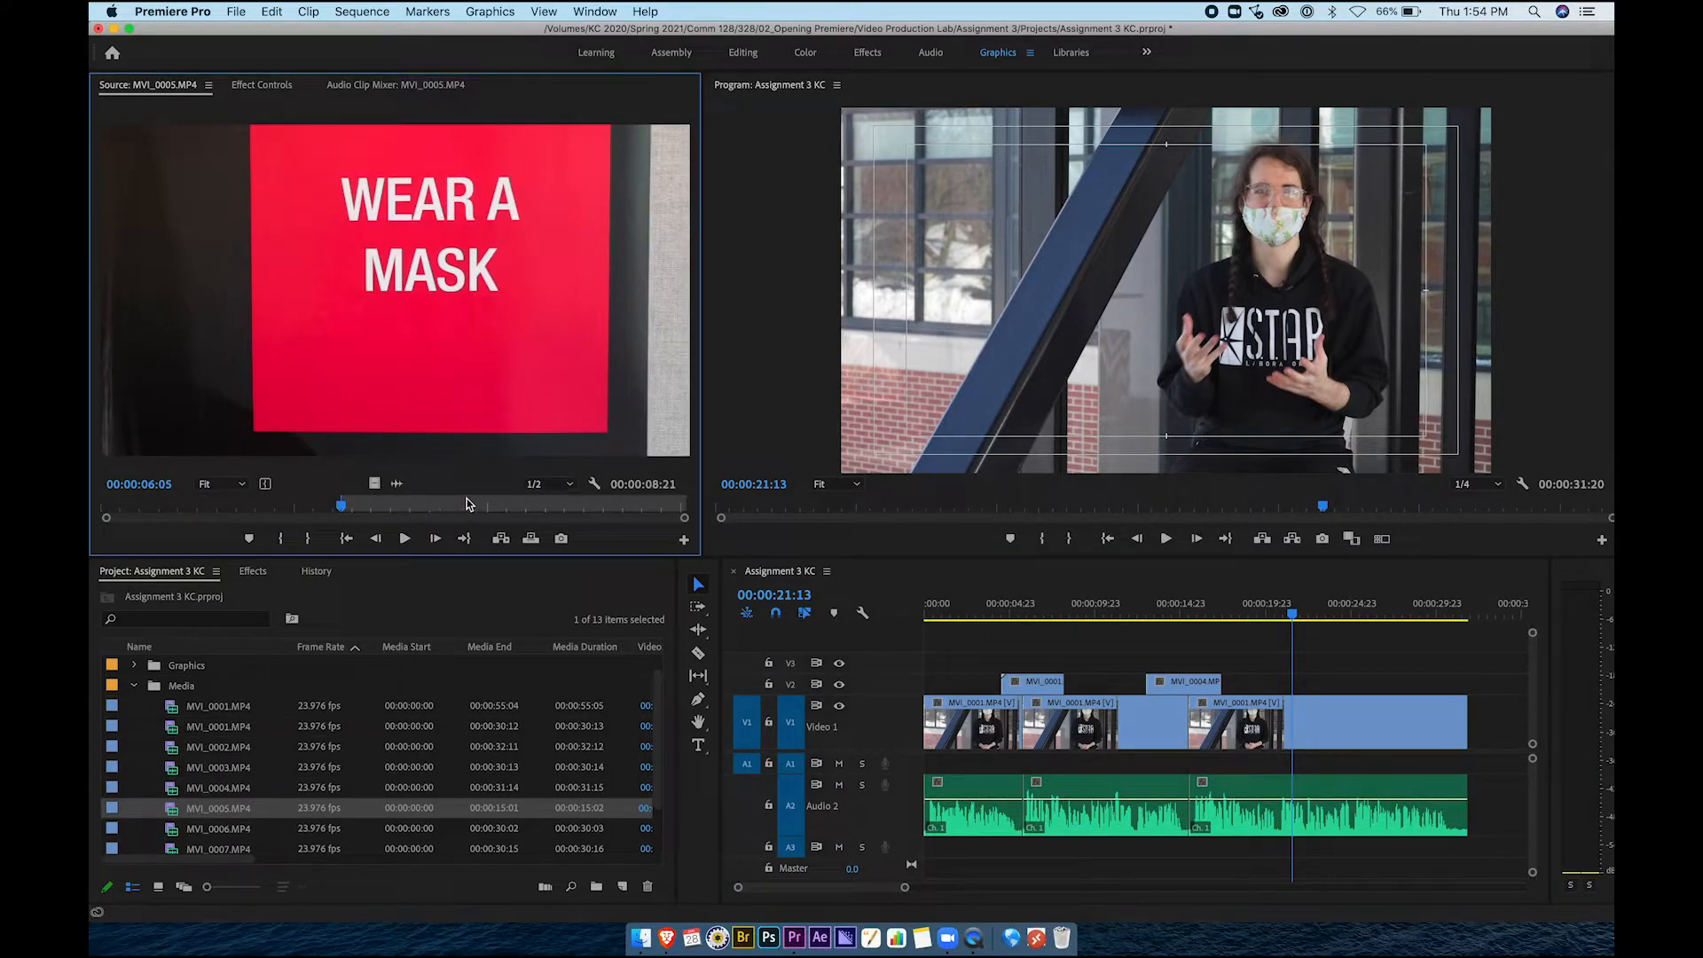
{"action": "key", "text": "o"}
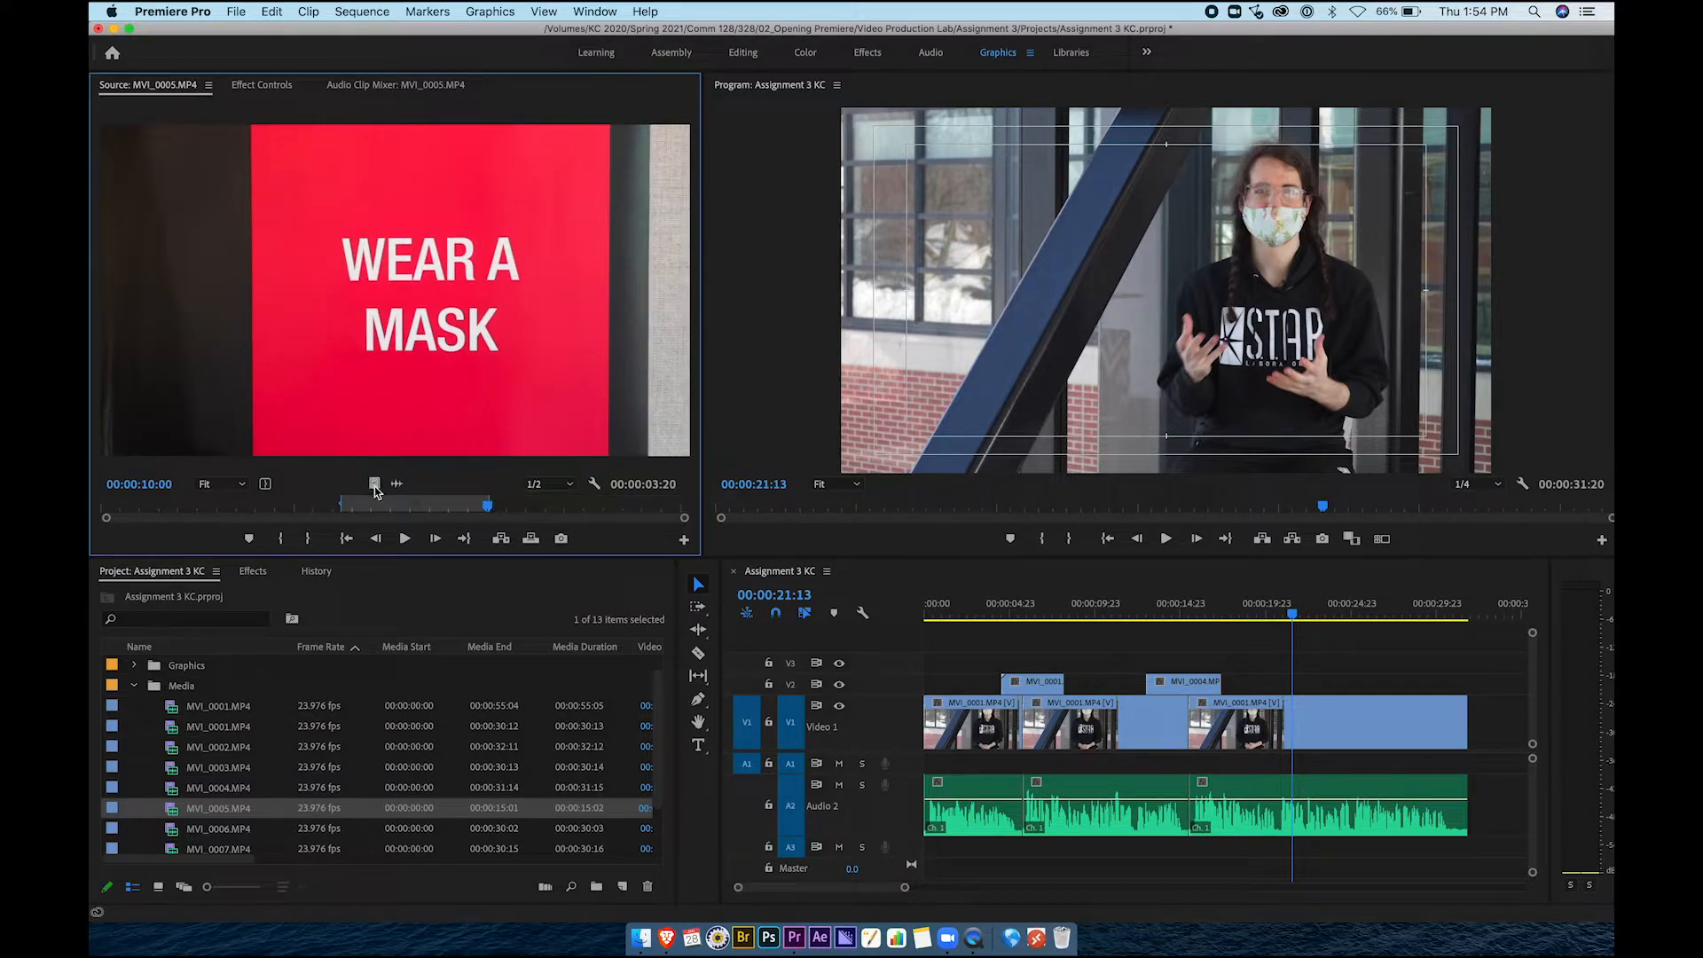
{"action": "left_click_drag", "start_coordinate": [1063, 593], "coordinate": [1317, 692]}
Play back from the sign shot toward the sequence end and save the project
{"action": "key", "text": "space"}
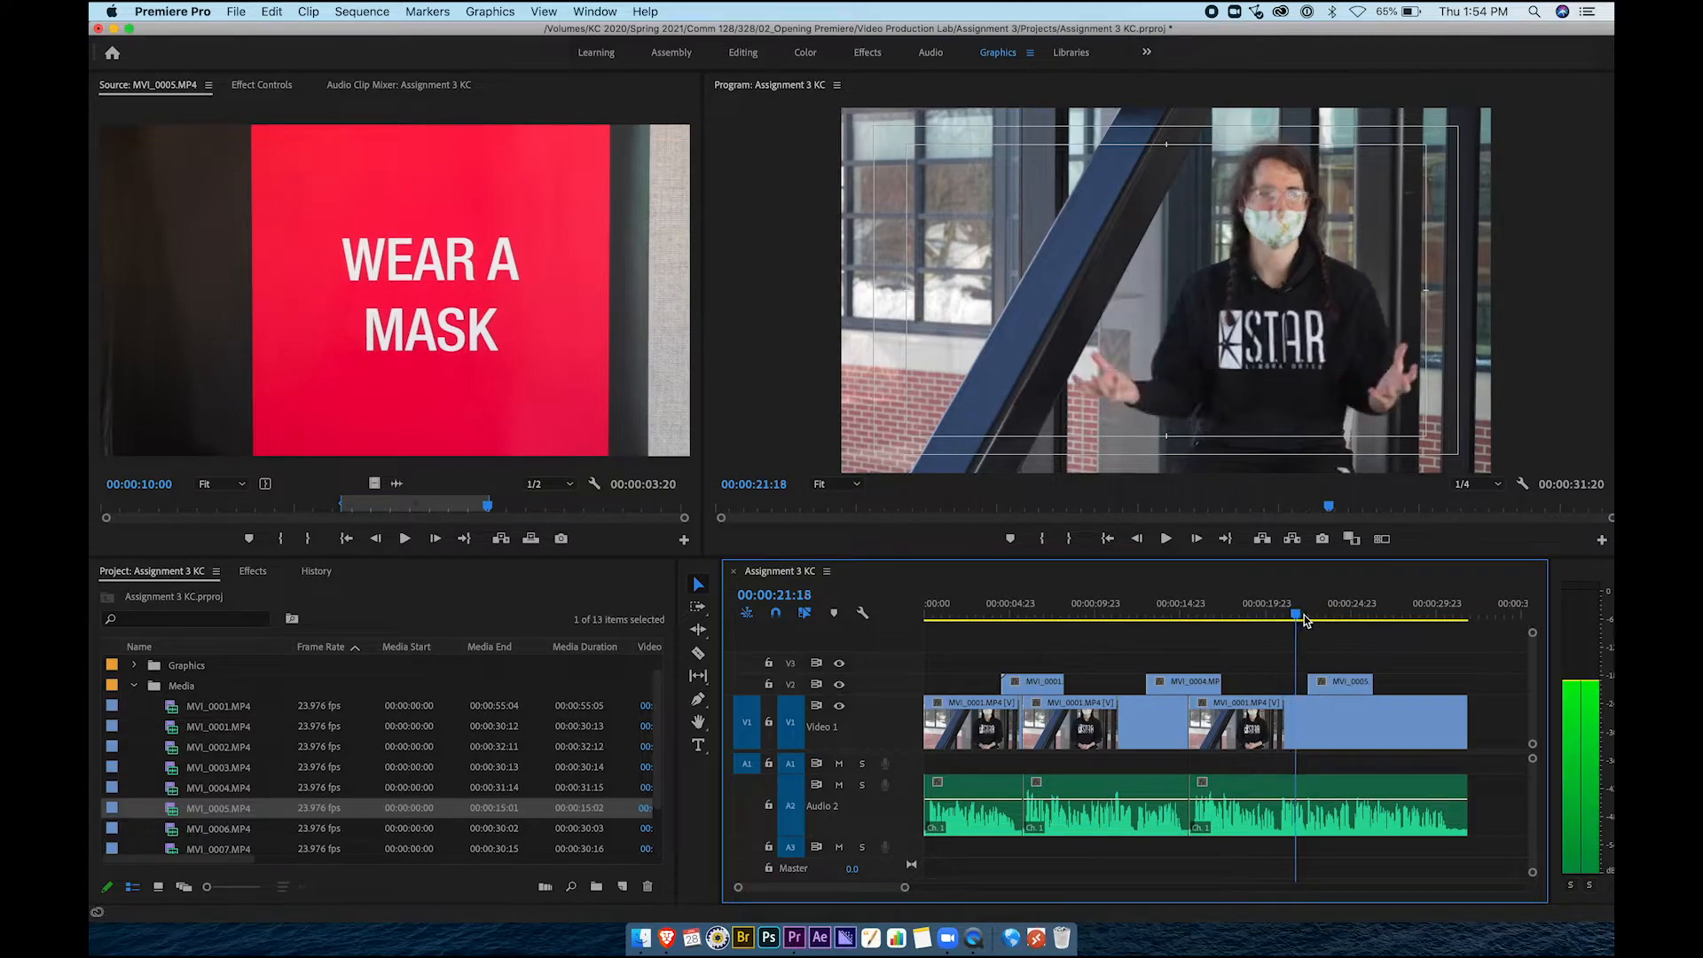
{"action": "left_click_drag", "start_coordinate": [1324, 619], "coordinate": [1443, 616]}
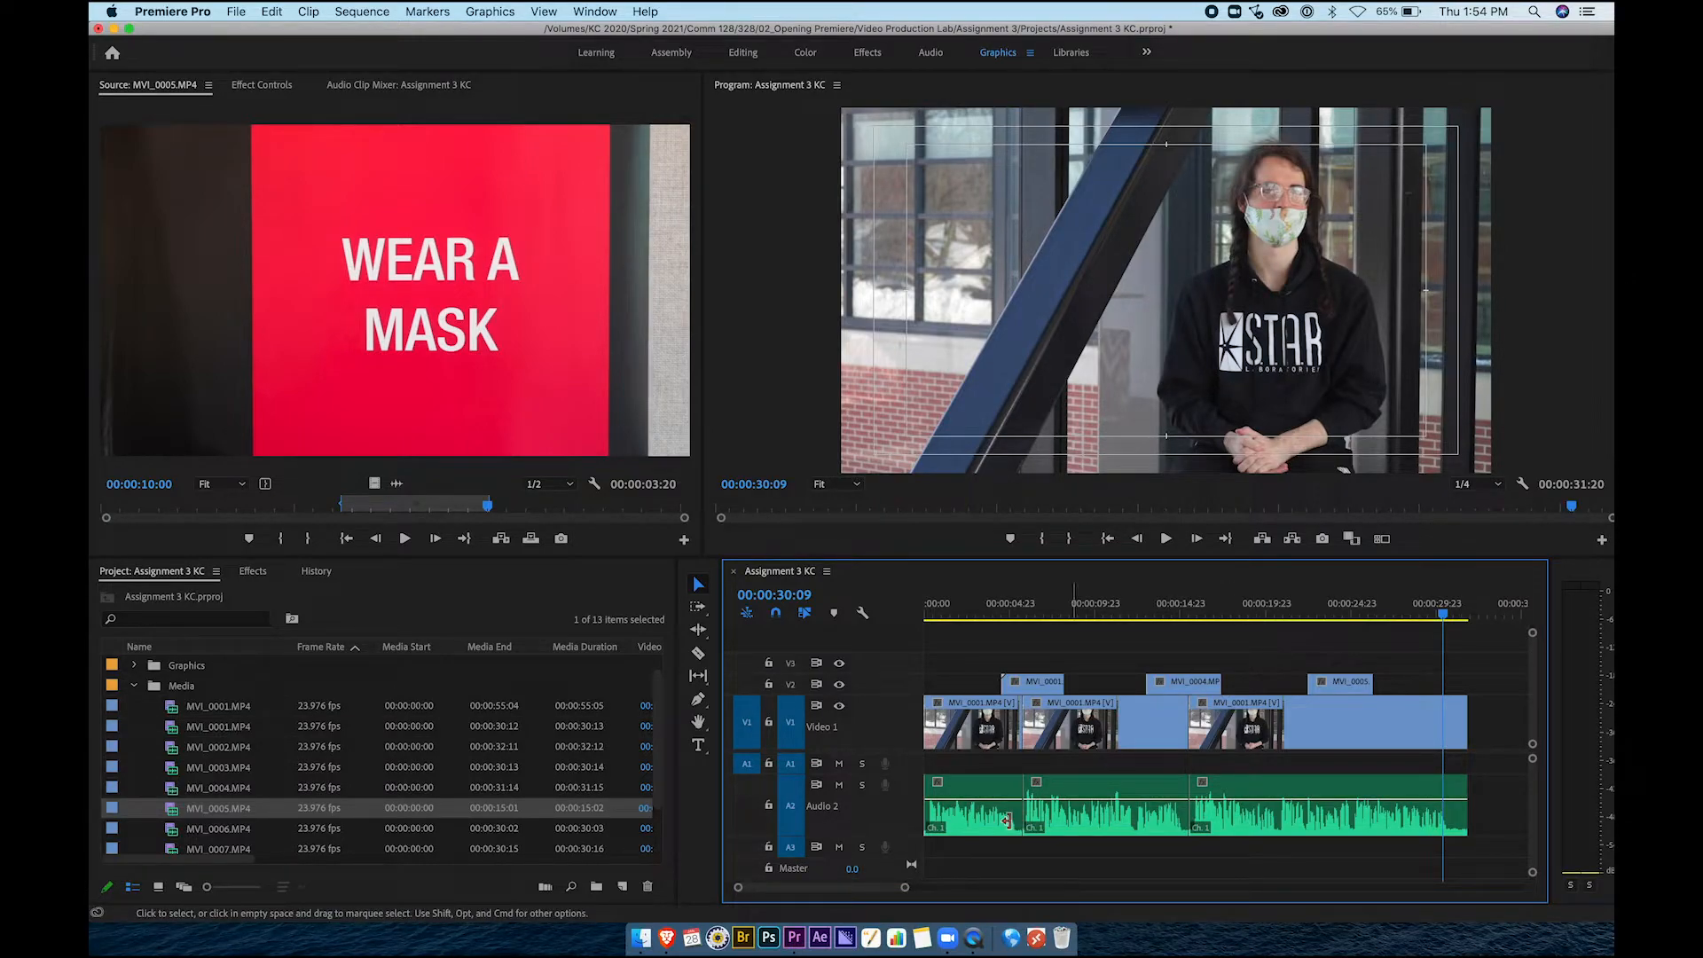
{"action": "key", "text": "cmd+s"}
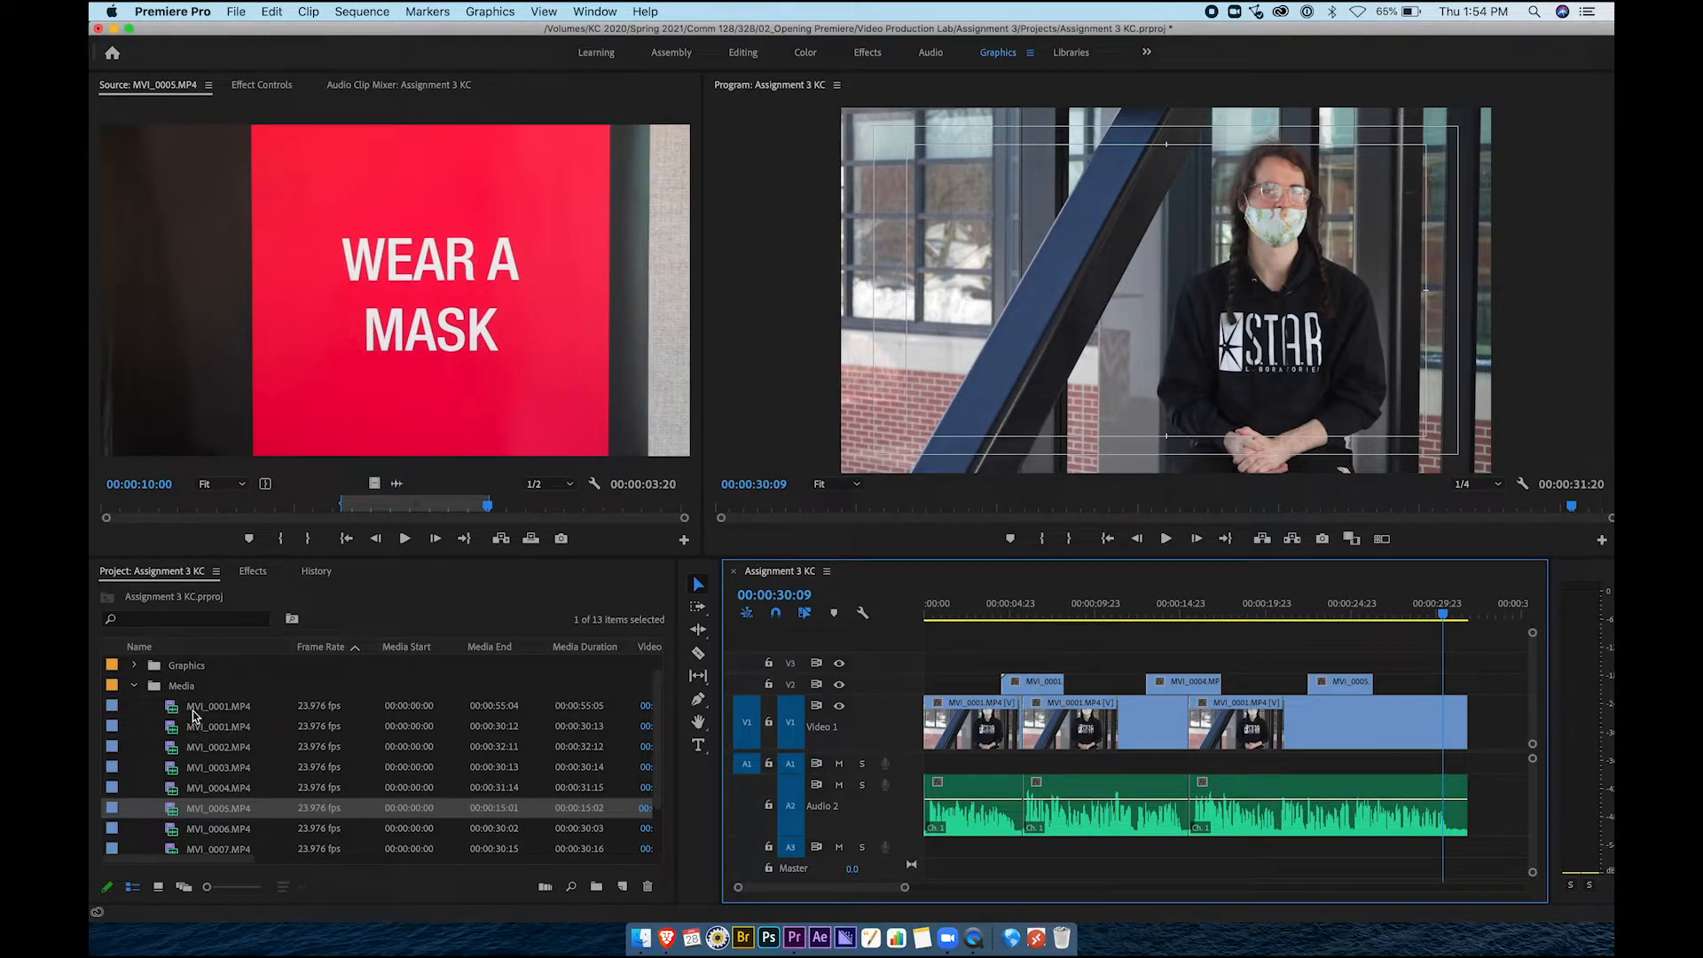
Open the Graphics bin and preview Viking.png in the Source monitor
{"action": "left_click", "coordinate": [134, 687]}
{"action": "left_click", "coordinate": [134, 667]}
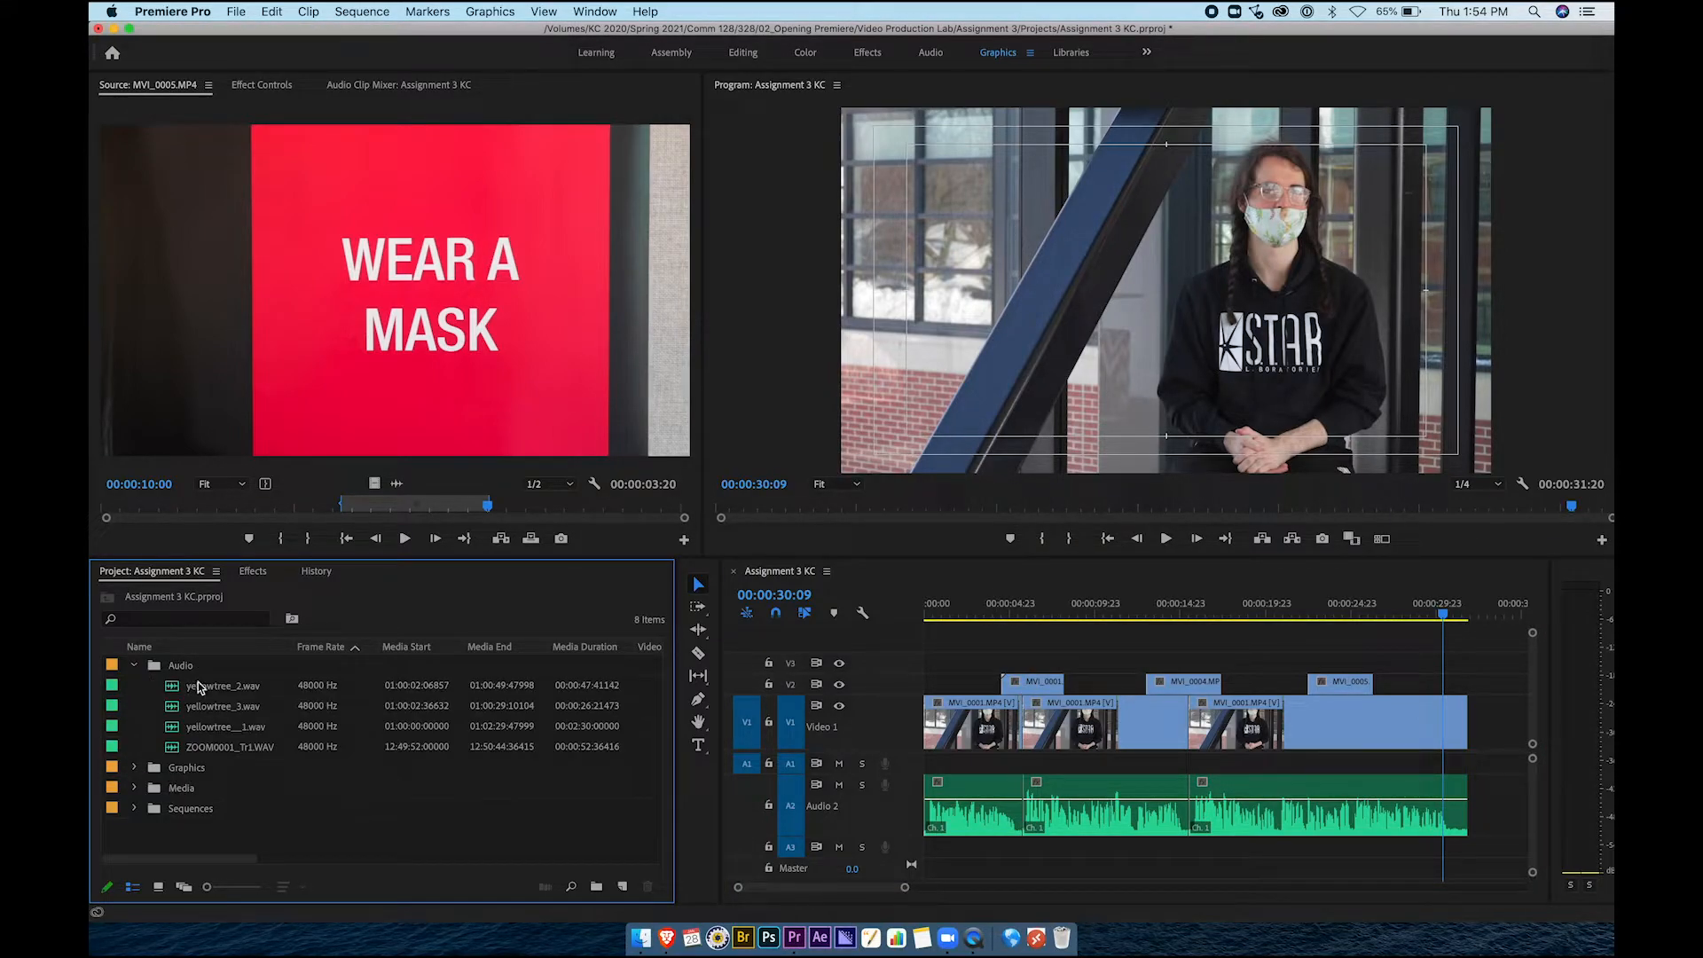
{"action": "left_click", "coordinate": [134, 667]}
{"action": "left_click", "coordinate": [135, 687]}
{"action": "left_click", "coordinate": [203, 710]}
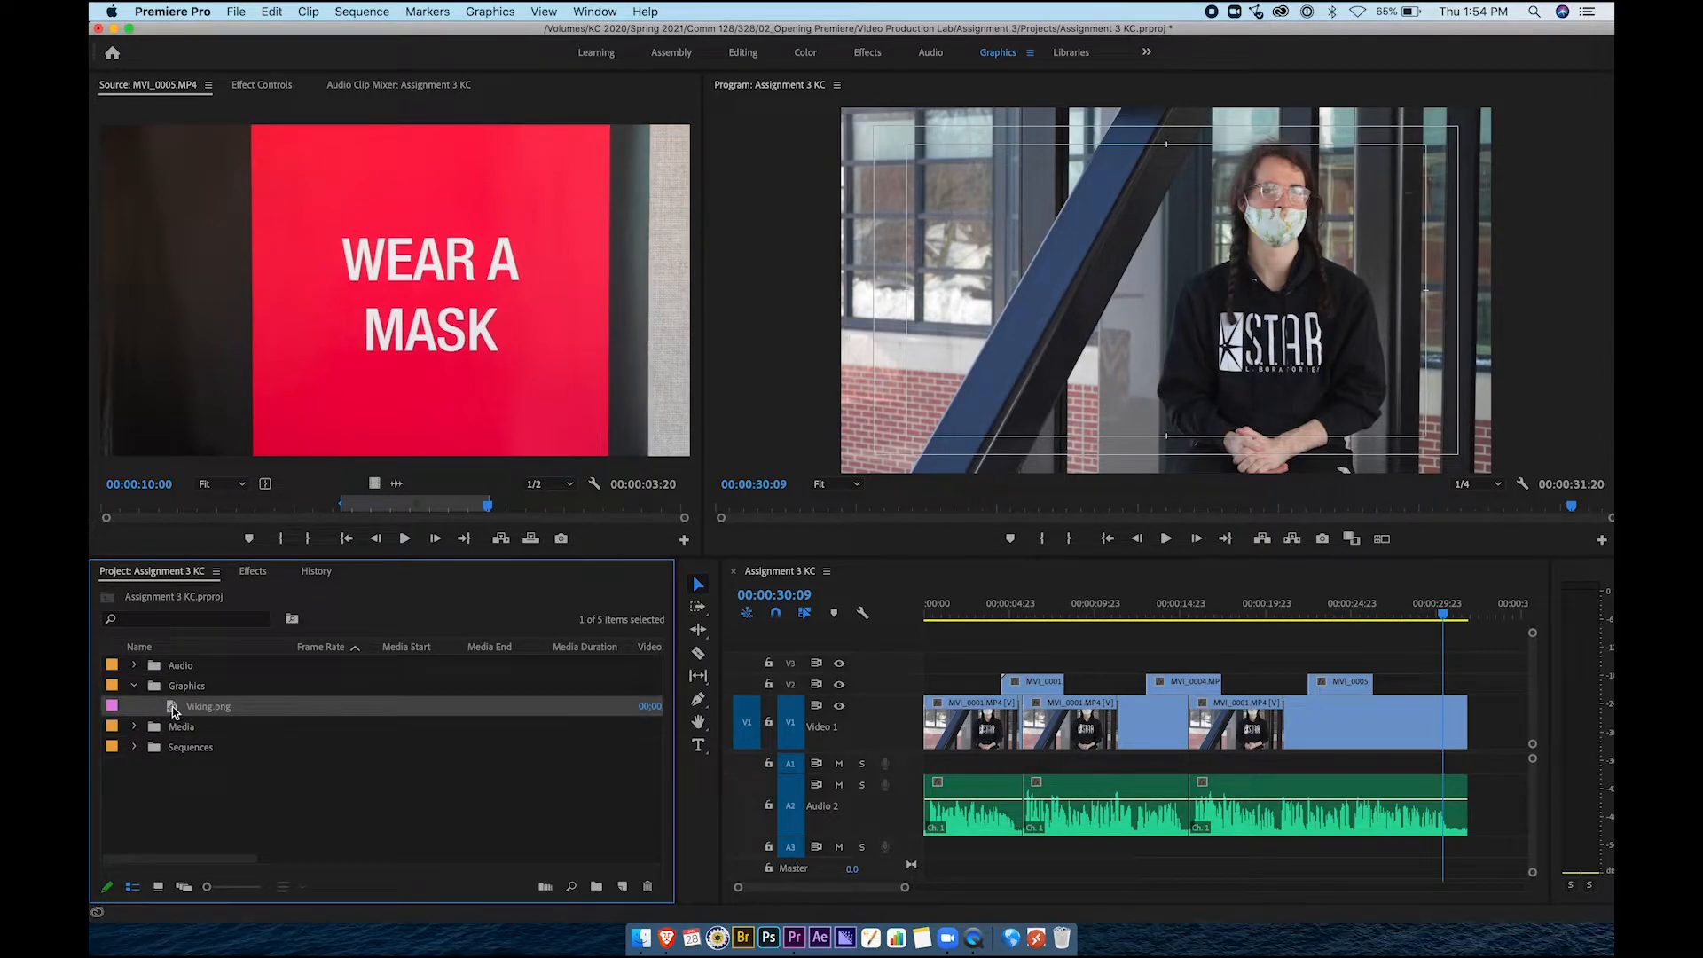
{"action": "double_click", "coordinate": [174, 712]}
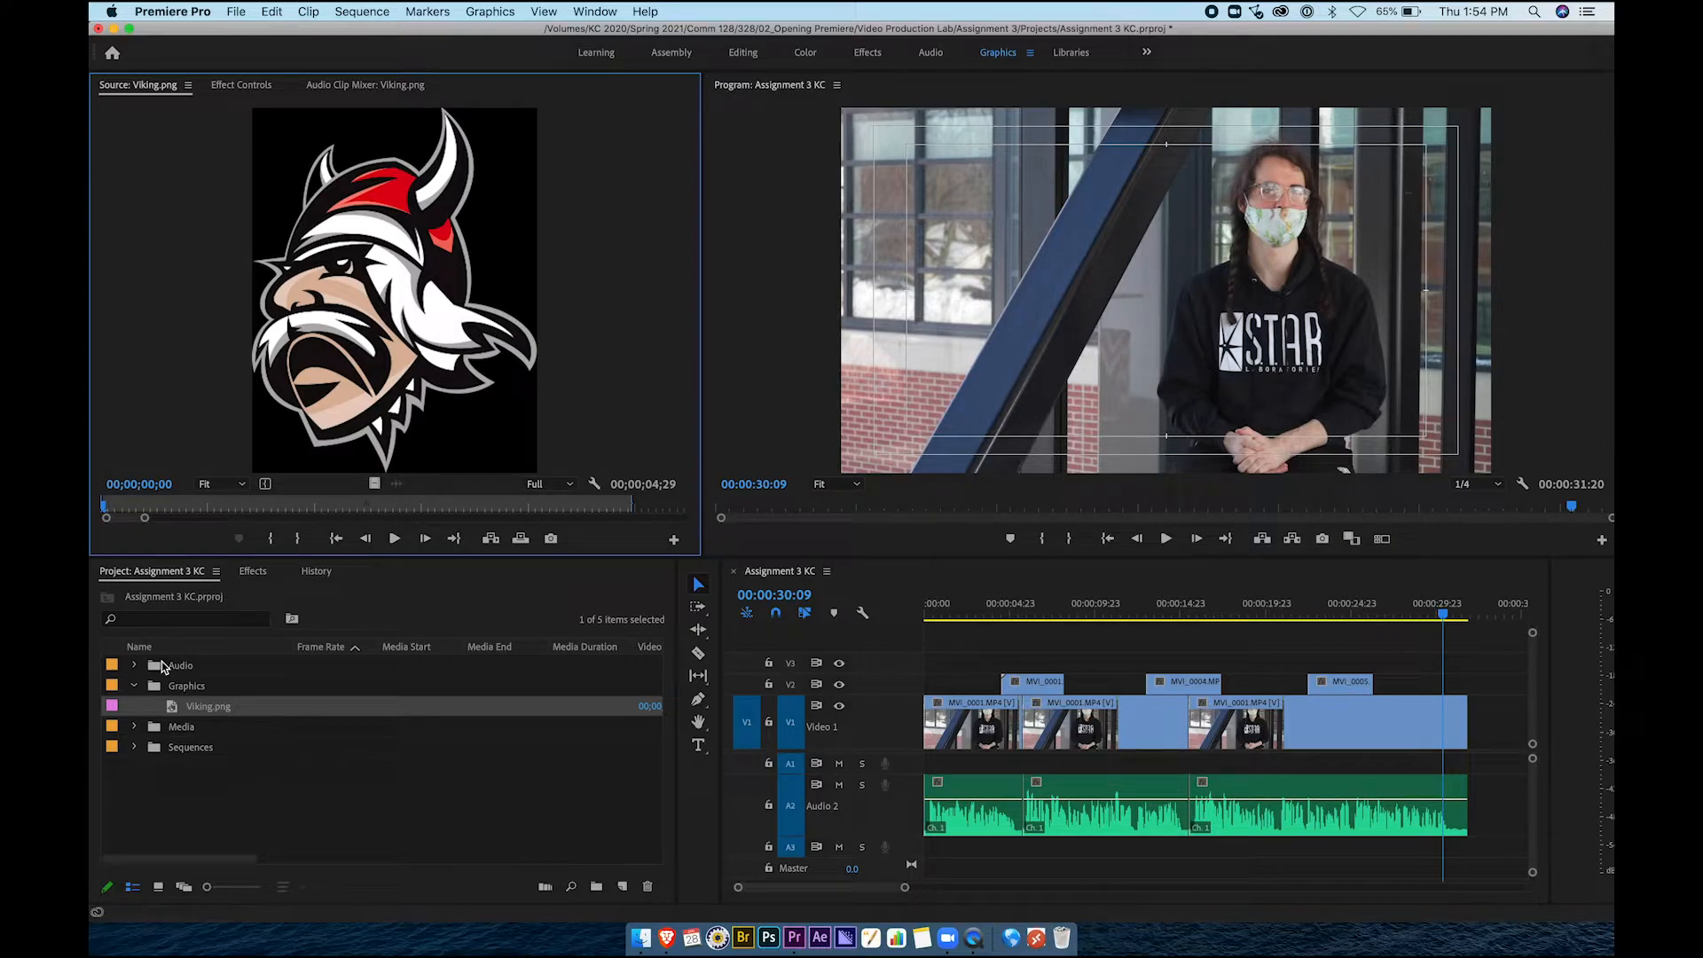
{"action": "left_click", "coordinate": [174, 714]}
Place Viking.png on V3 at the sequence start and stretch it to the sequence end
{"action": "left_click_drag", "start_coordinate": [564, 695], "coordinate": [974, 599]}
{"action": "left_click", "coordinate": [962, 667]}
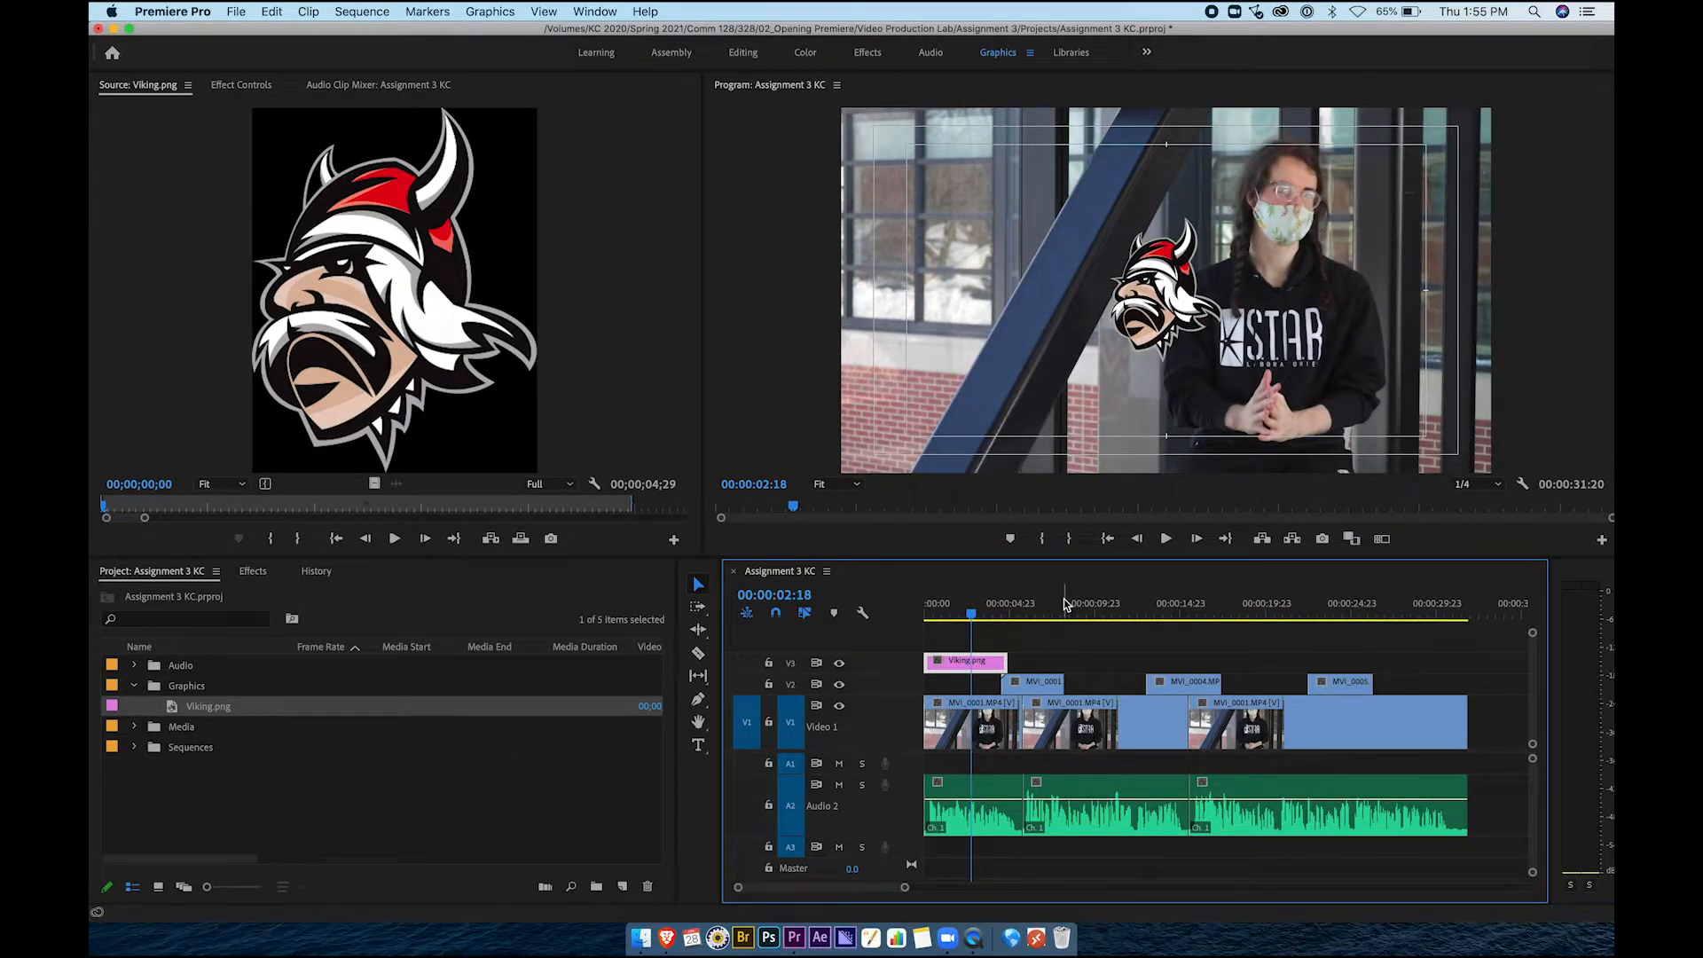
{"action": "left_click_drag", "start_coordinate": [1003, 660], "coordinate": [1459, 652]}
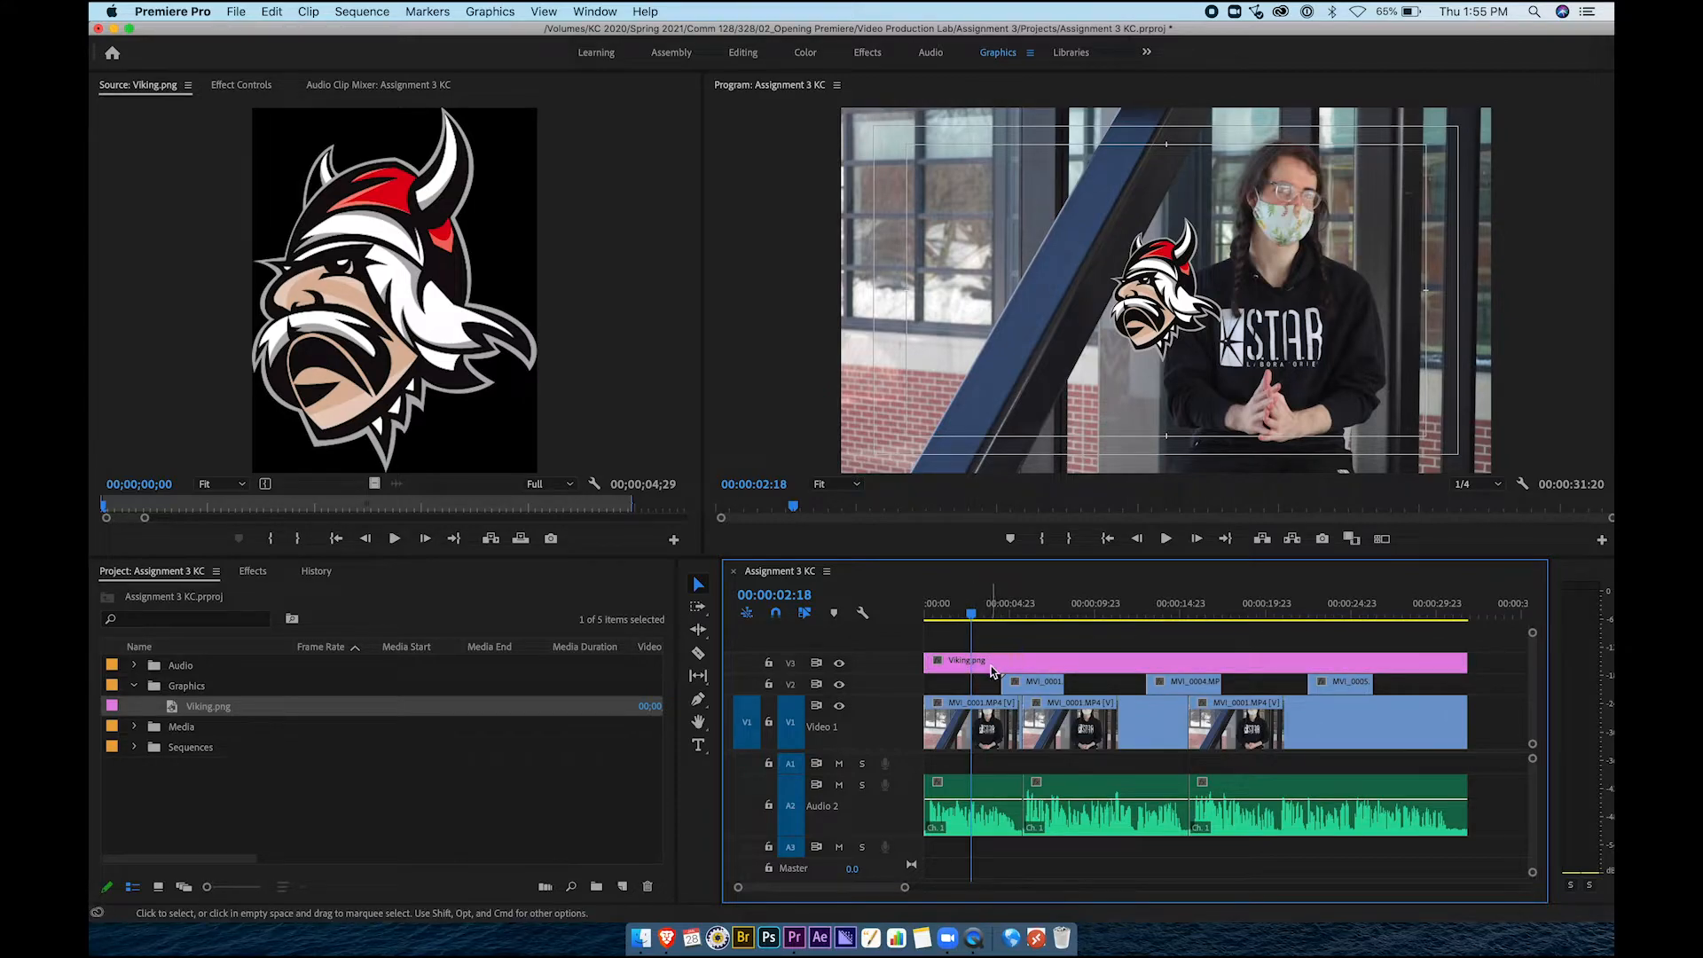
Show the Effect Controls panel for the Viking clip from the Window menu
{"action": "left_click", "coordinate": [241, 85]}
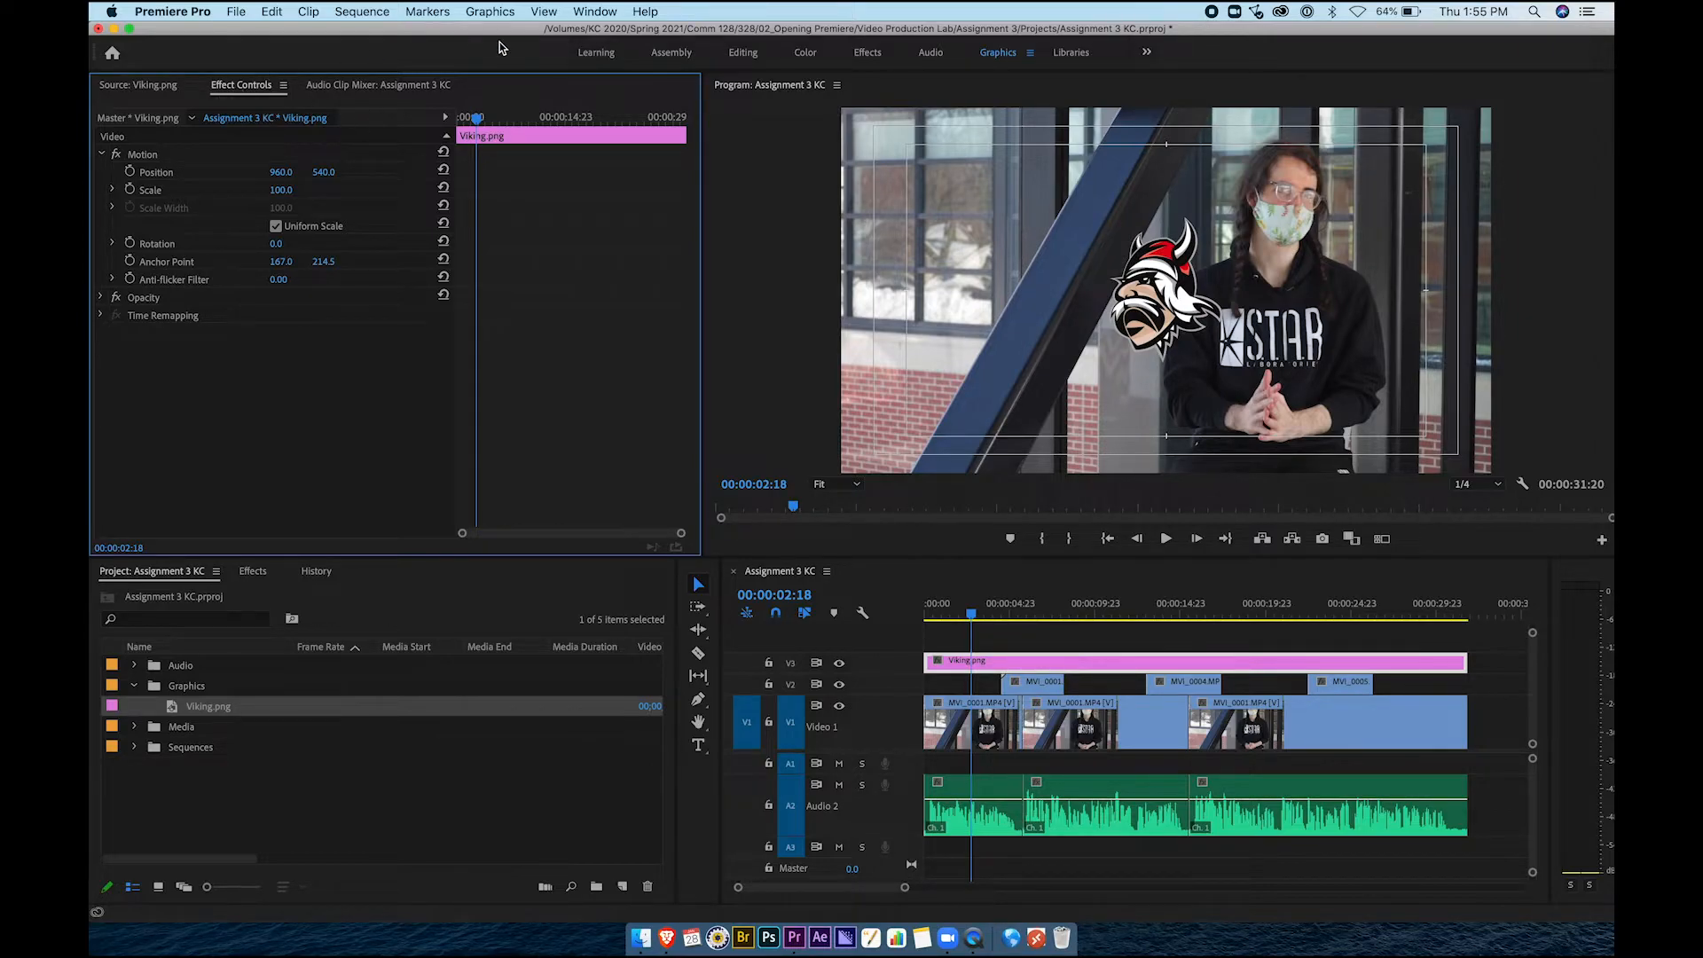
{"action": "left_click", "coordinate": [596, 11]}
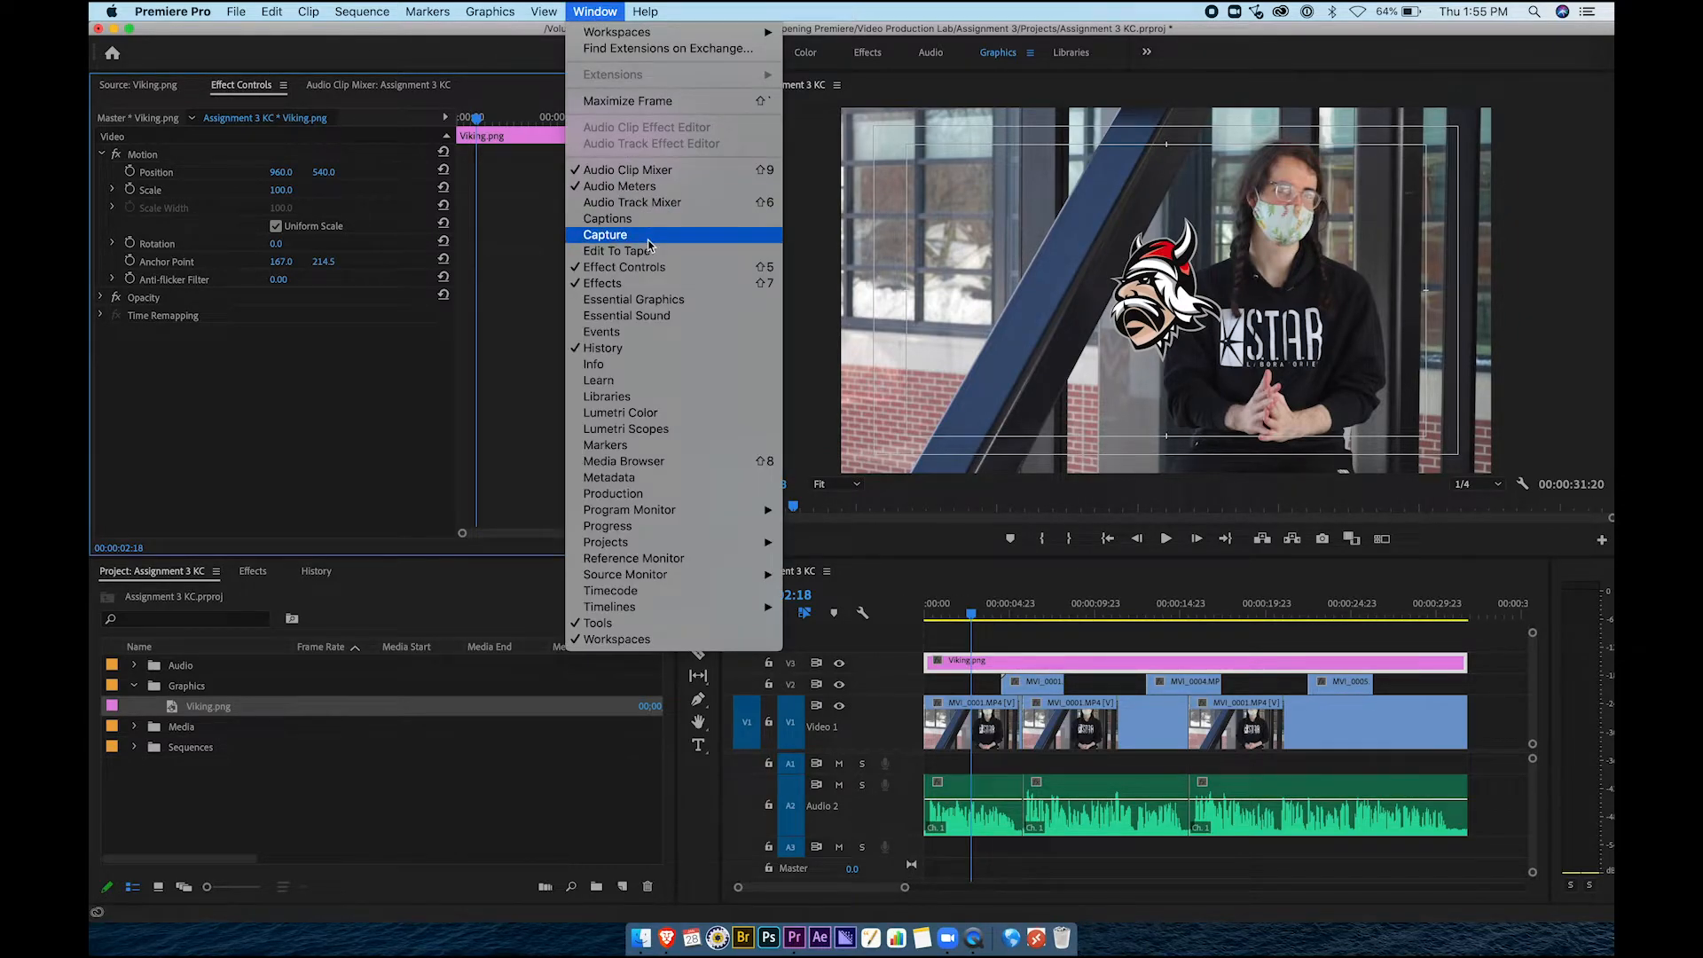
{"action": "left_click", "coordinate": [633, 268]}
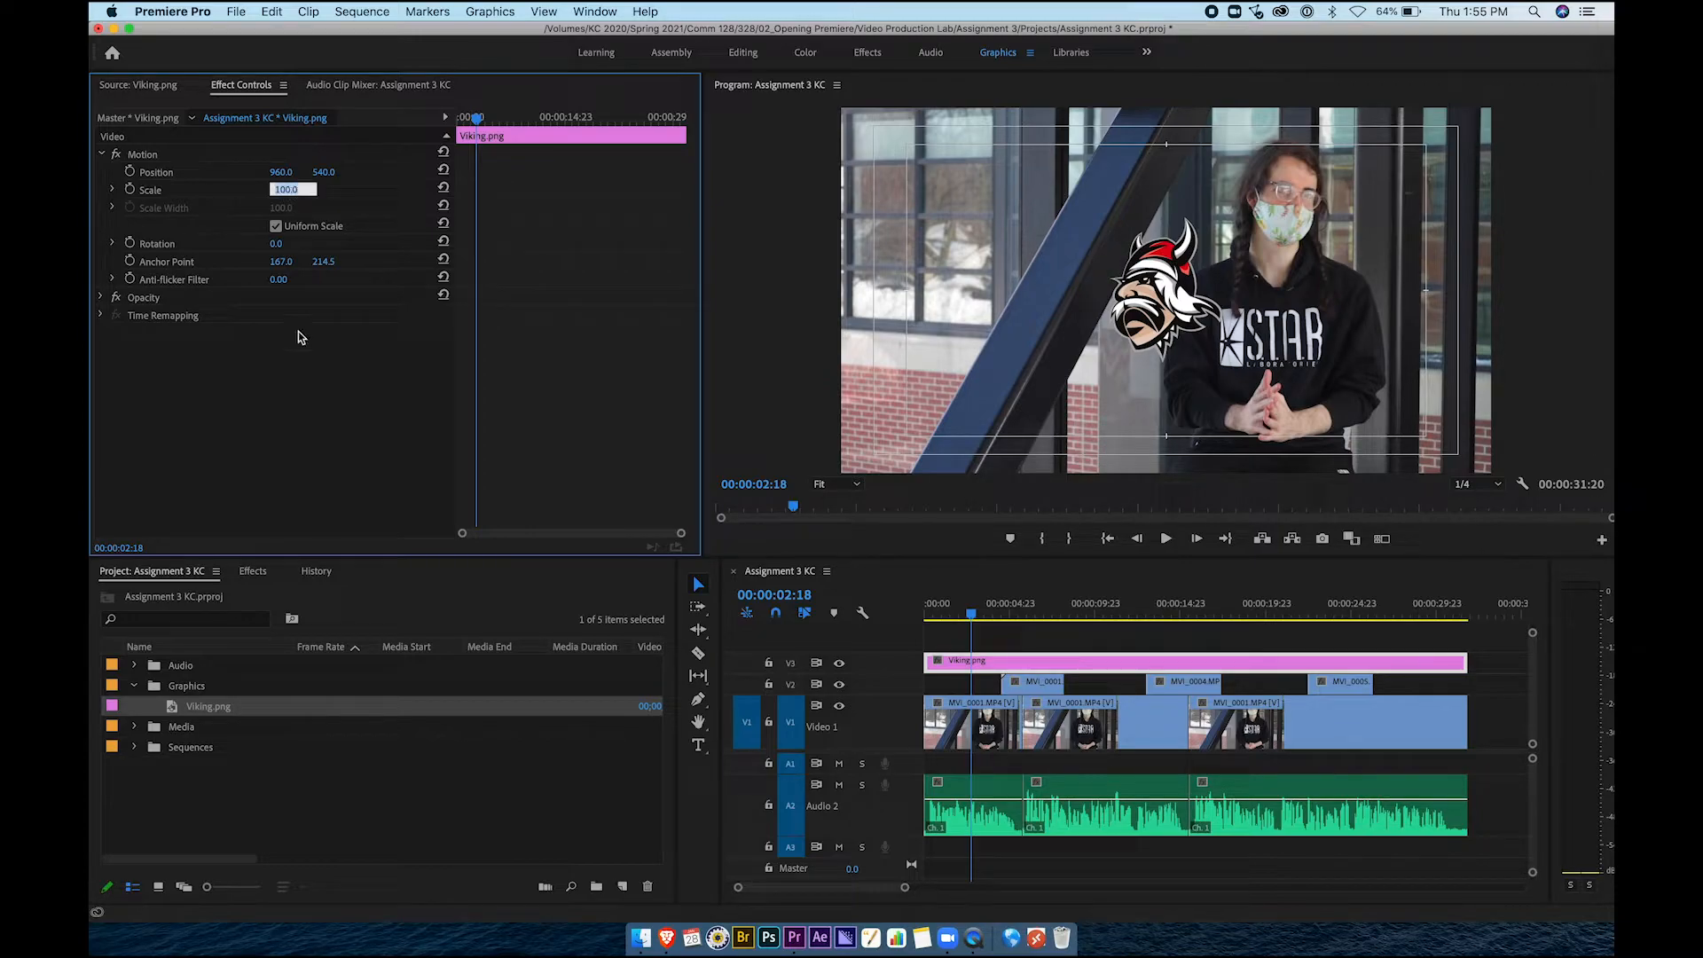
Scale the Viking logo to 50.4 and move it to position 1723, 921
{"action": "left_click", "coordinate": [113, 190]}
{"action": "left_click_drag", "start_coordinate": [276, 223], "coordinate": [197, 228]}
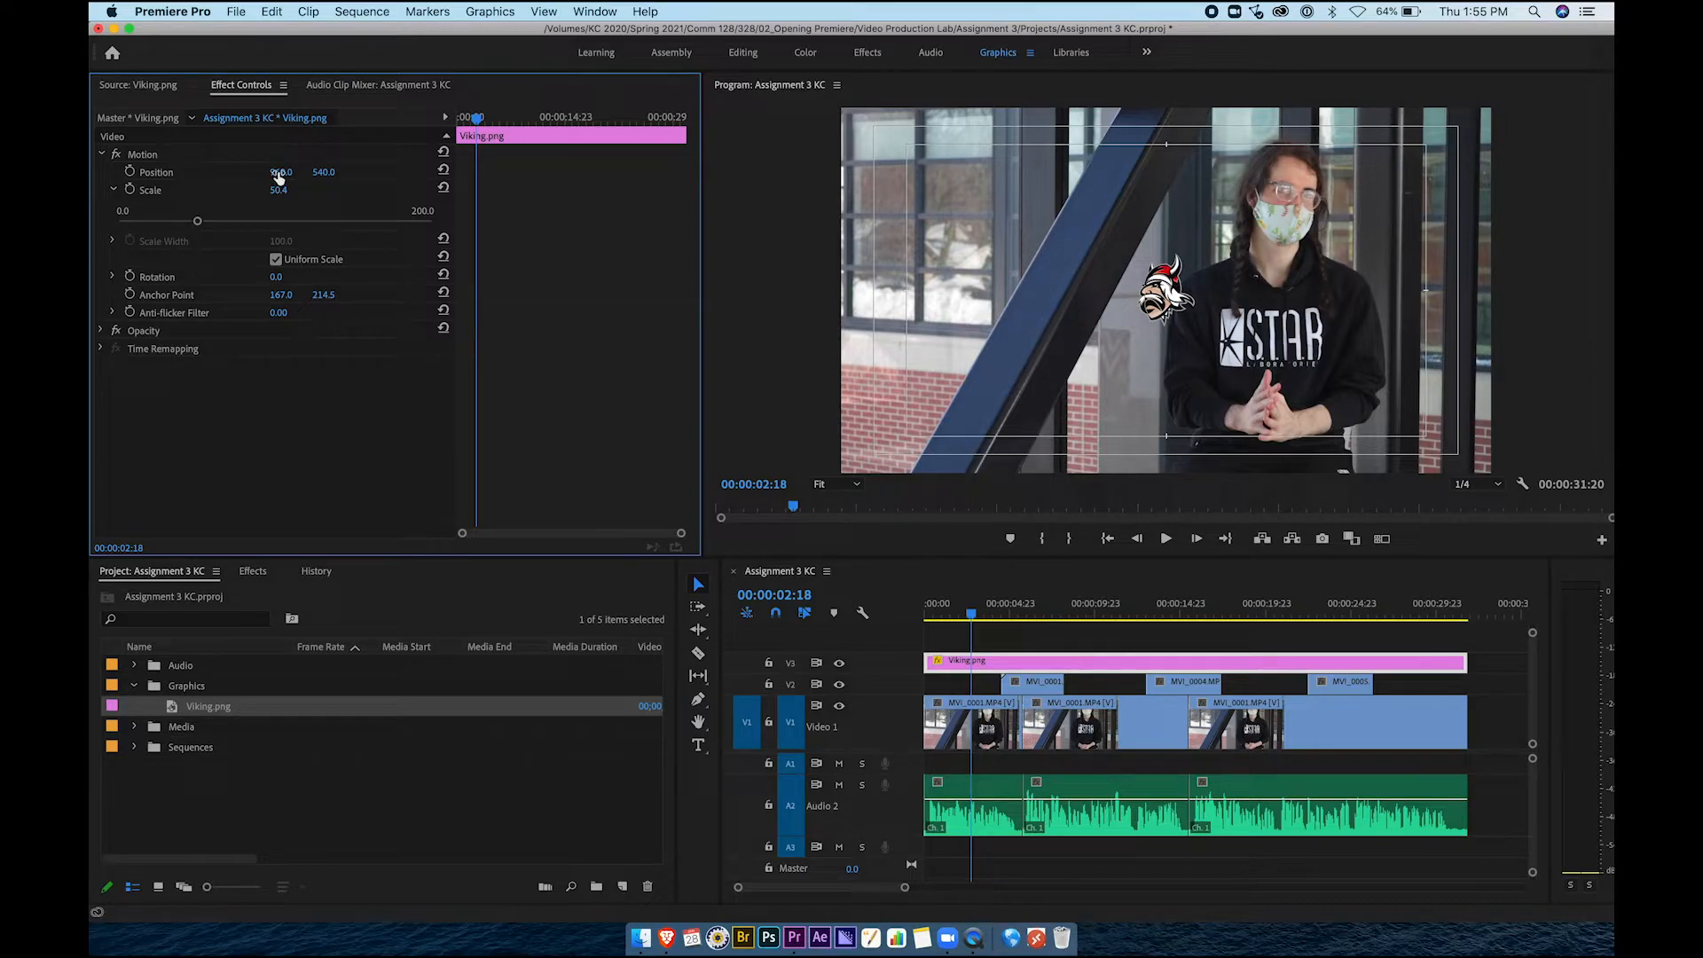
{"action": "left_click_drag", "start_coordinate": [280, 172], "coordinate": [957, 172]}
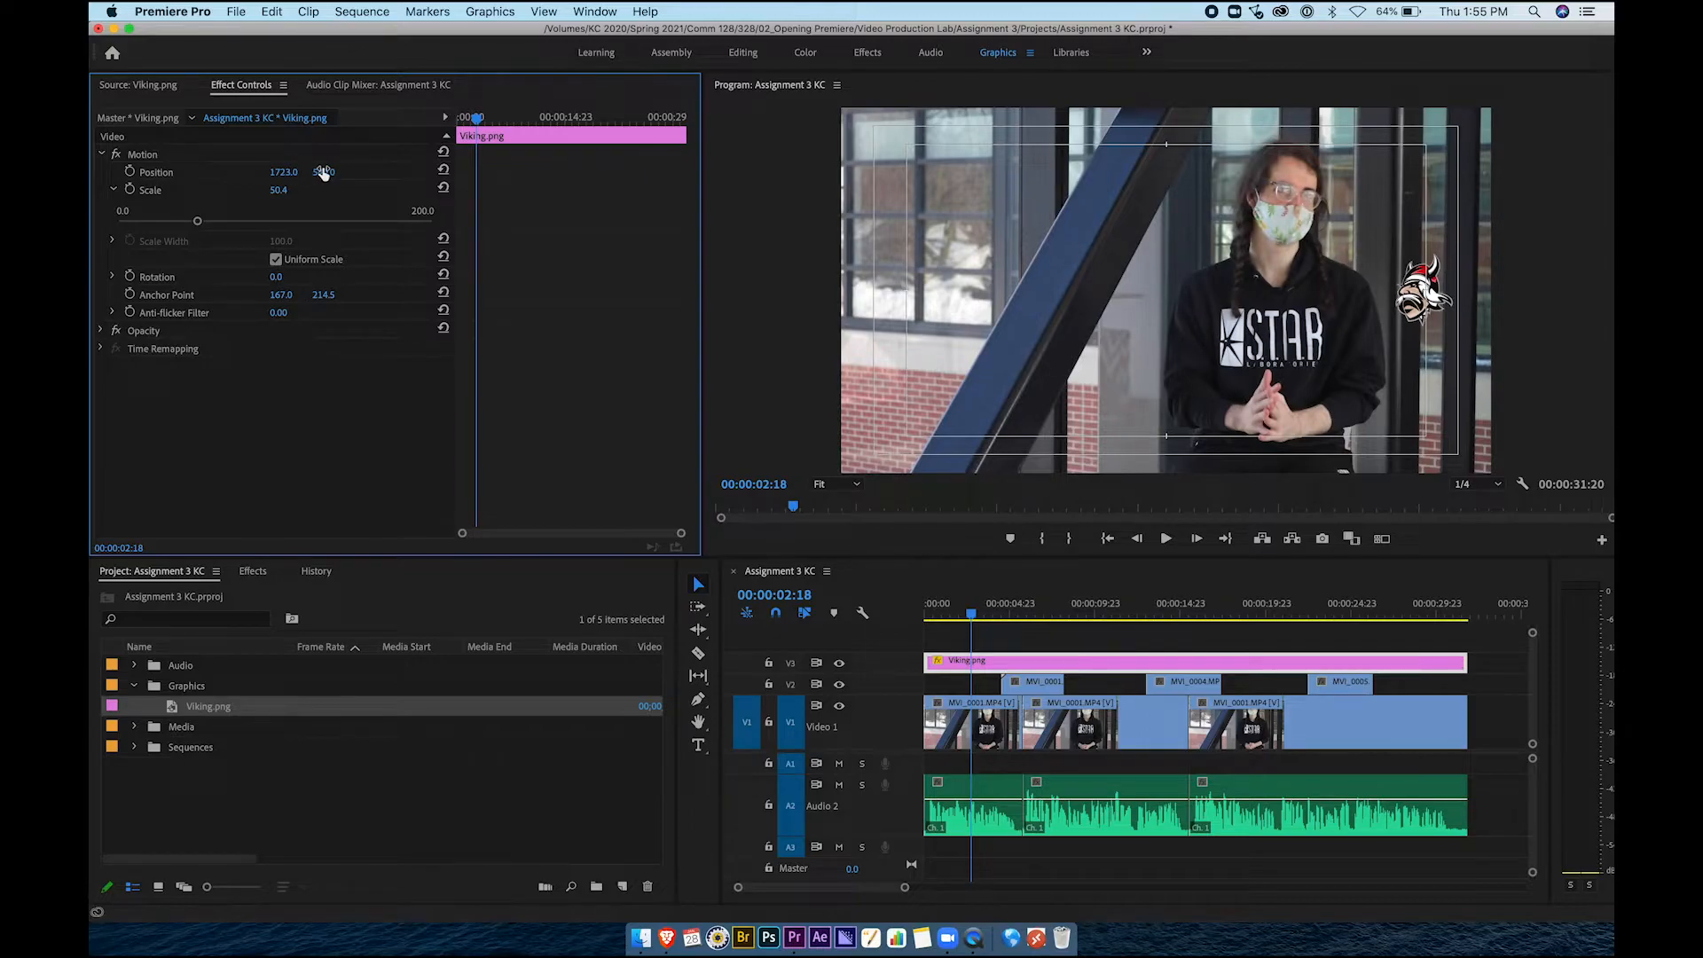
{"action": "left_click_drag", "start_coordinate": [321, 172], "coordinate": [658, 172]}
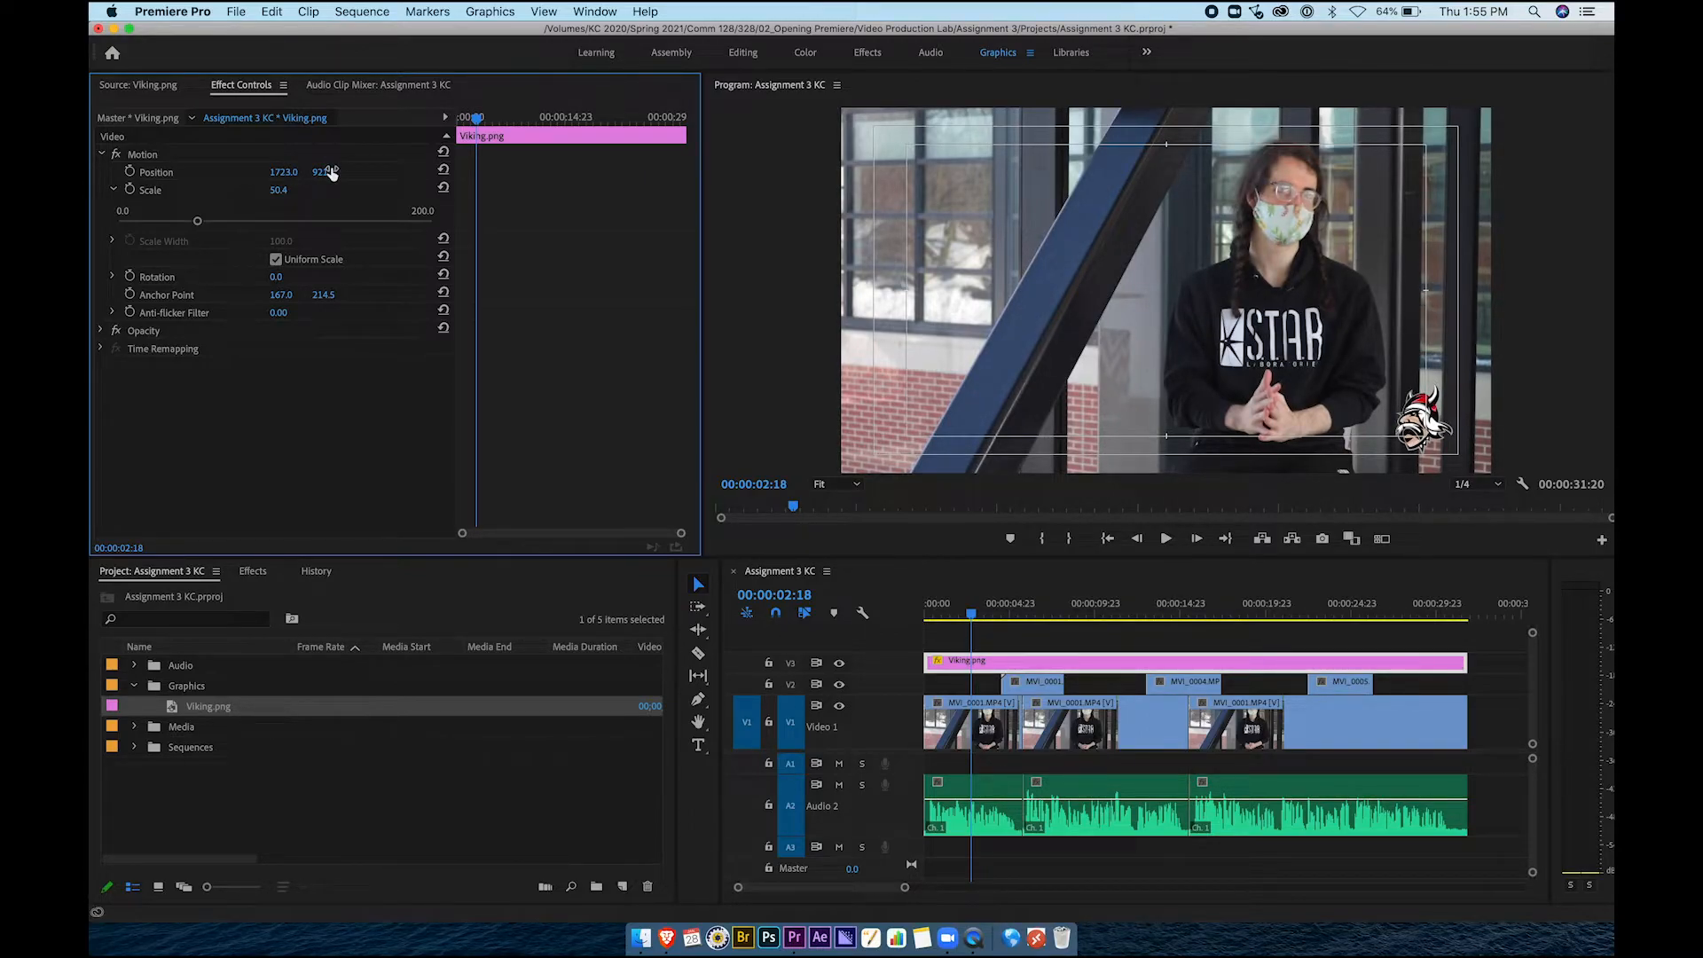
{"action": "left_click_drag", "start_coordinate": [328, 176], "coordinate": [347, 171]}
Set the Viking logo's Opacity to 50% in Effect Controls
{"action": "left_click", "coordinate": [100, 332]}
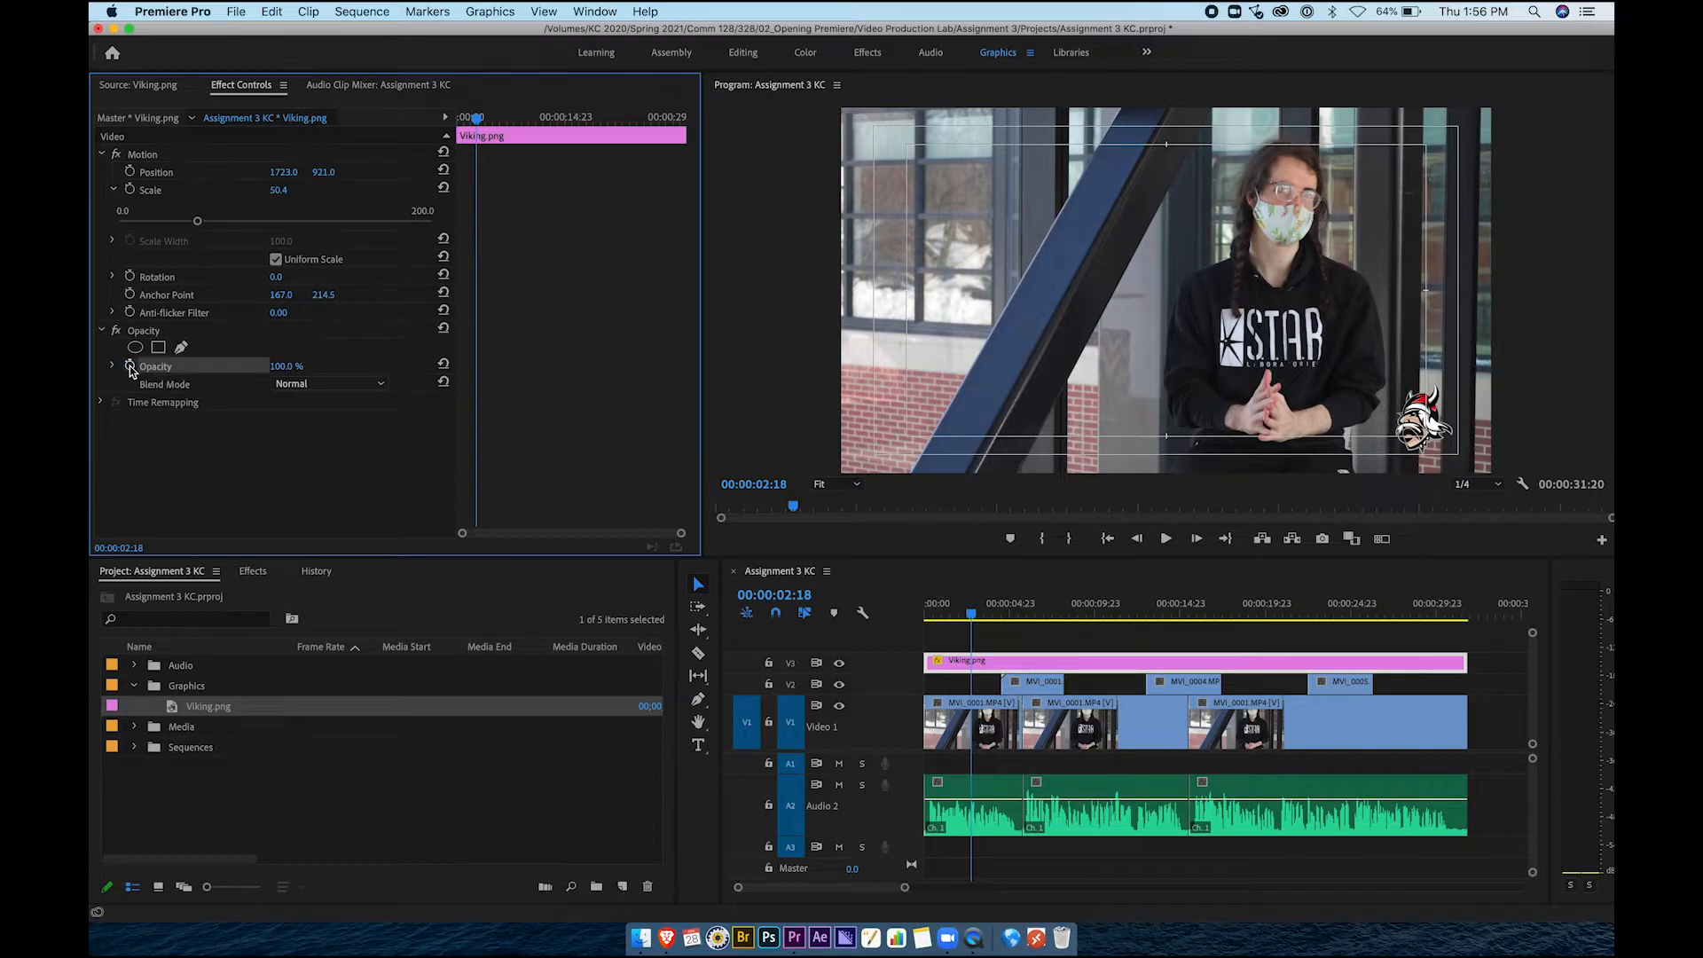
{"action": "left_click", "coordinate": [292, 364]}
{"action": "type", "text": "50"}
{"action": "key", "text": "Return"}
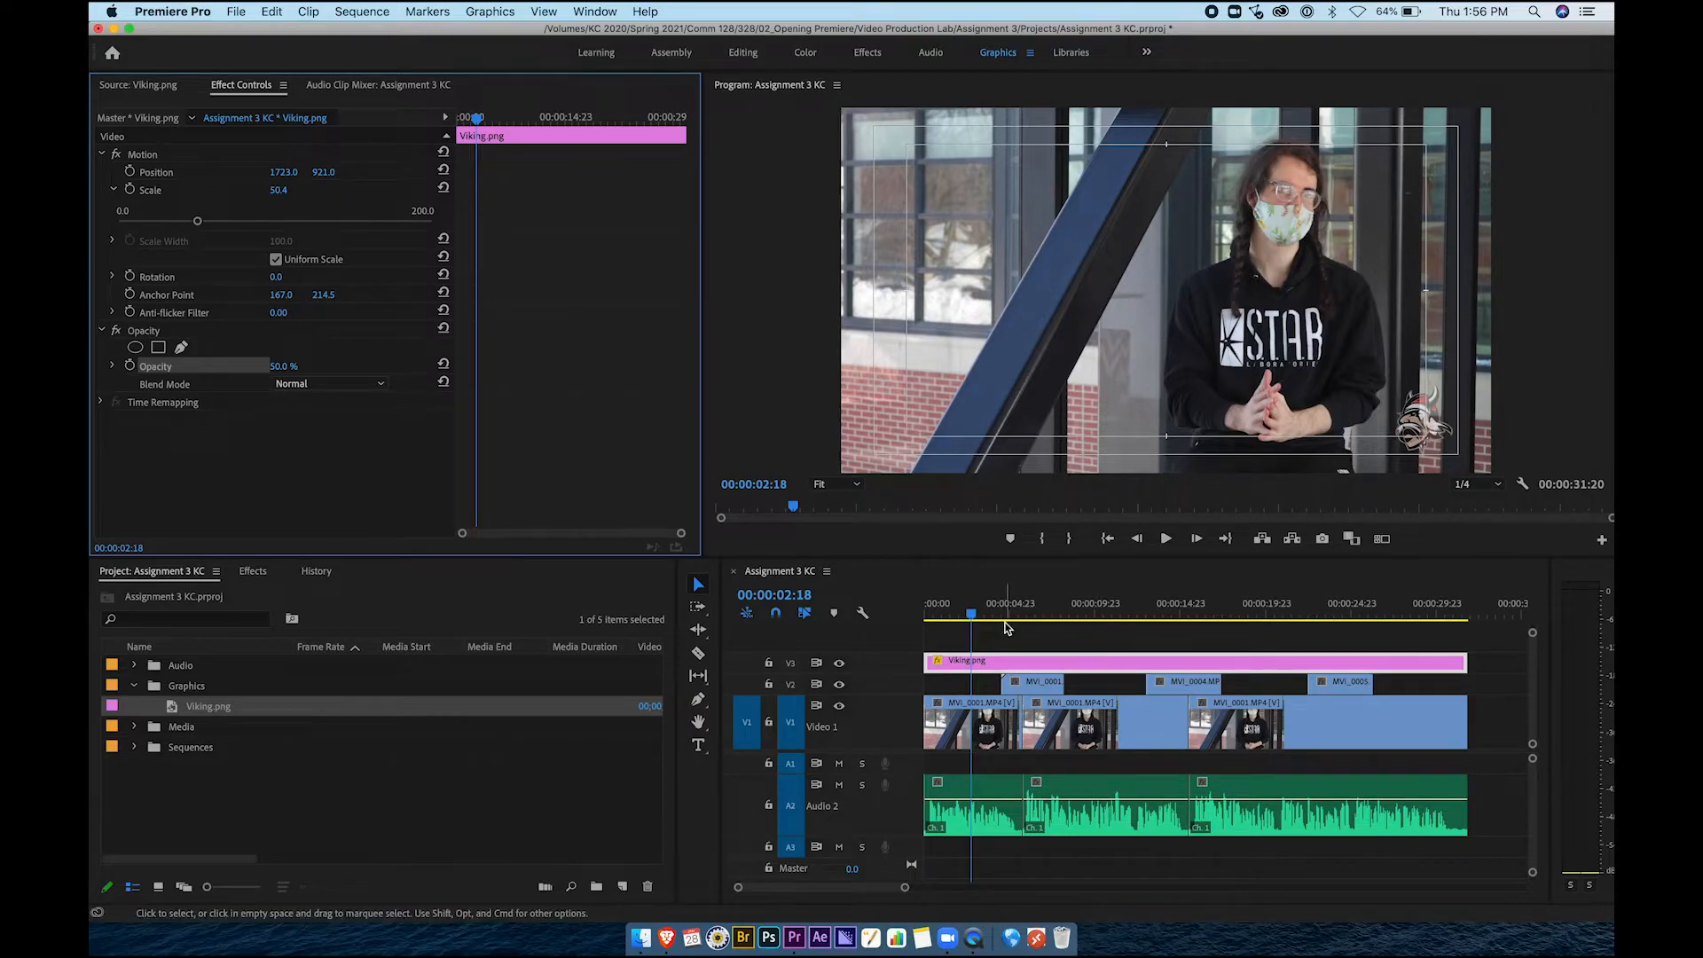
Play the sequence from near the start to check the semi-transparent watermark
{"action": "left_click", "coordinate": [1012, 640]}
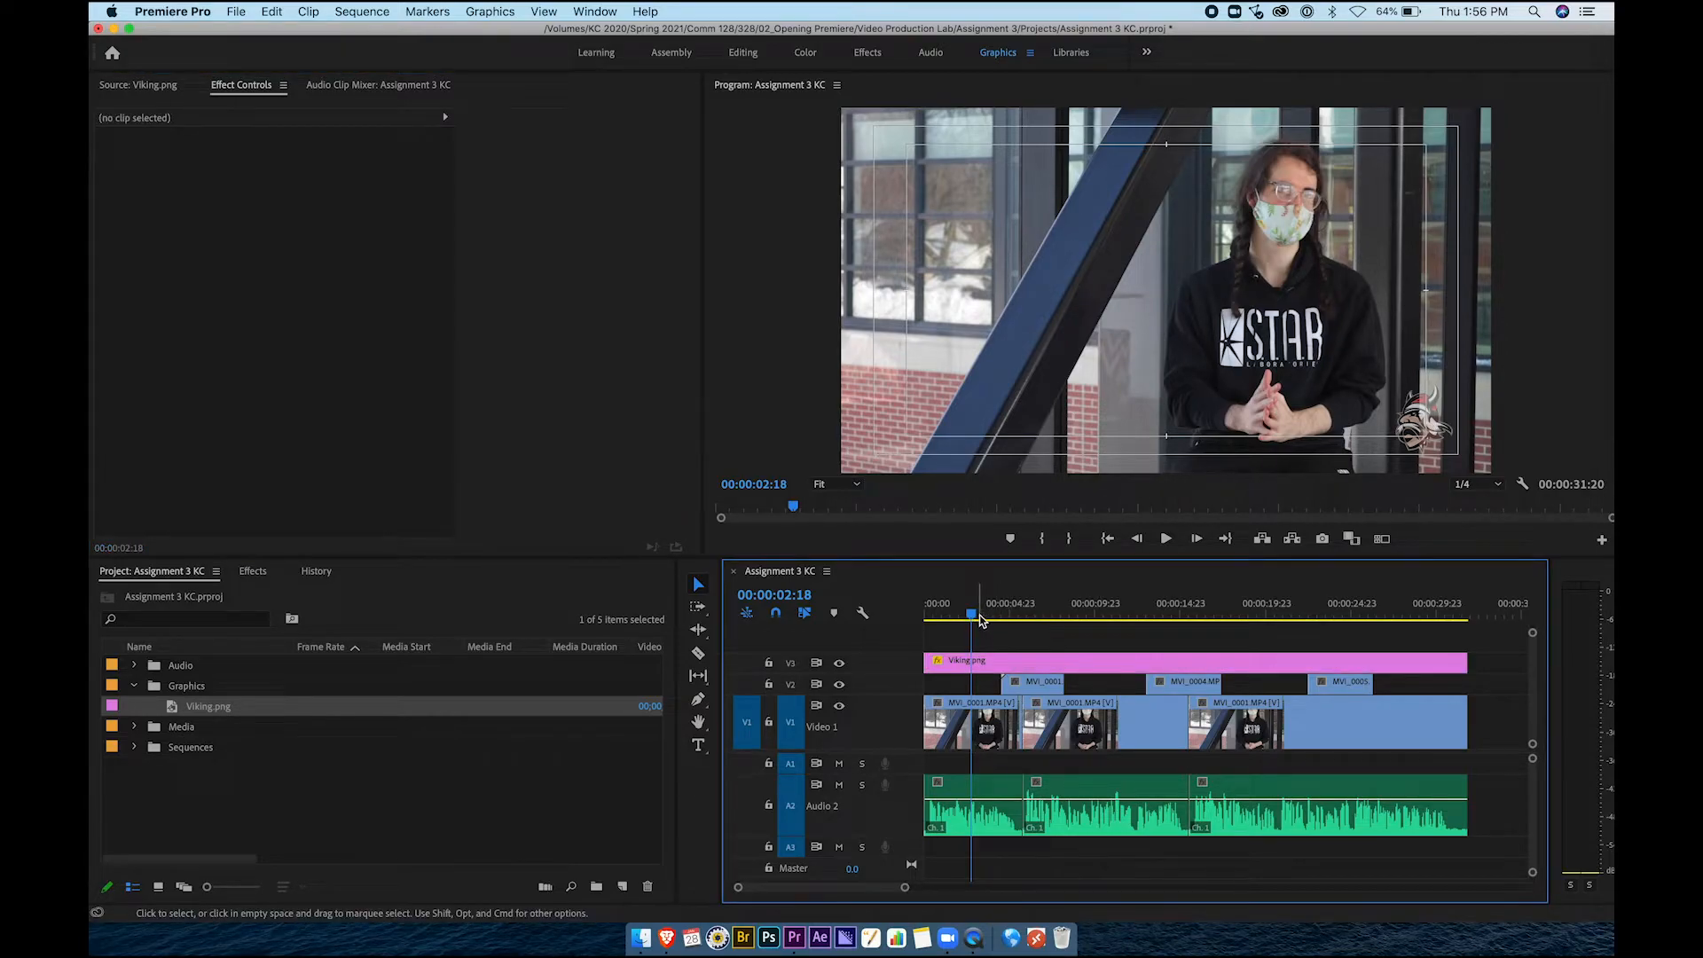
{"action": "left_click_drag", "start_coordinate": [975, 614], "coordinate": [956, 614]}
{"action": "key", "text": "space"}
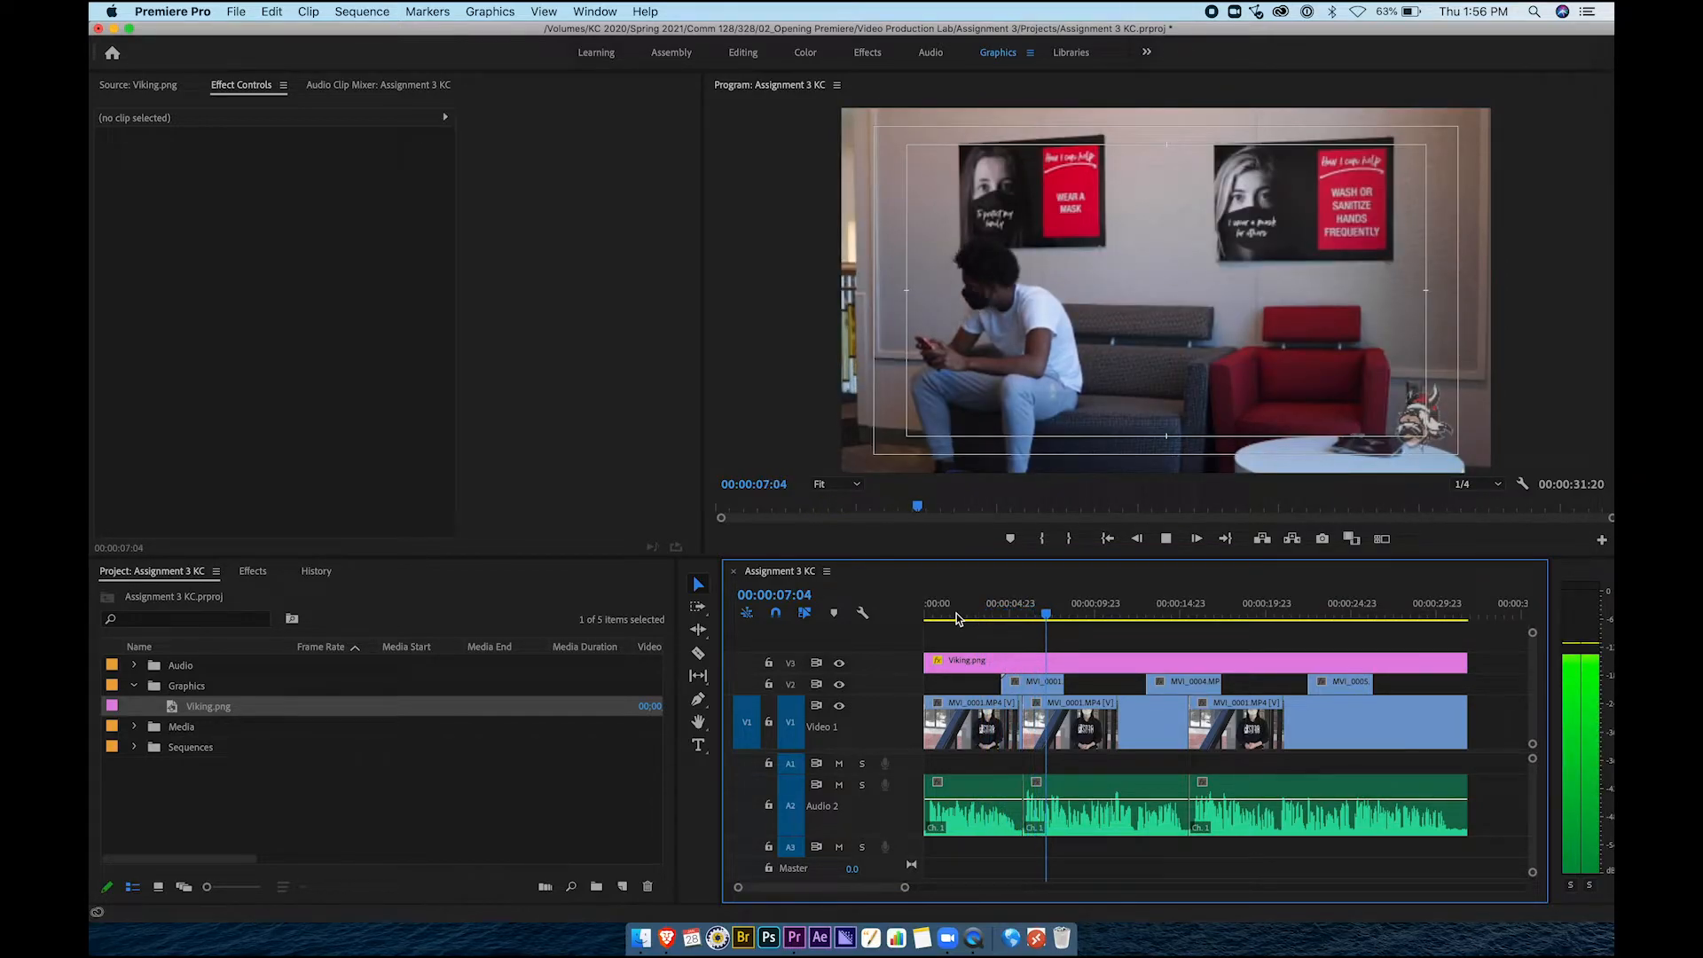
{"action": "key", "text": "space"}
Collapse the Graphics bin, expand the Audio bin, and select yellowtree_2.wav among the recordings
{"action": "left_click", "coordinate": [180, 777]}
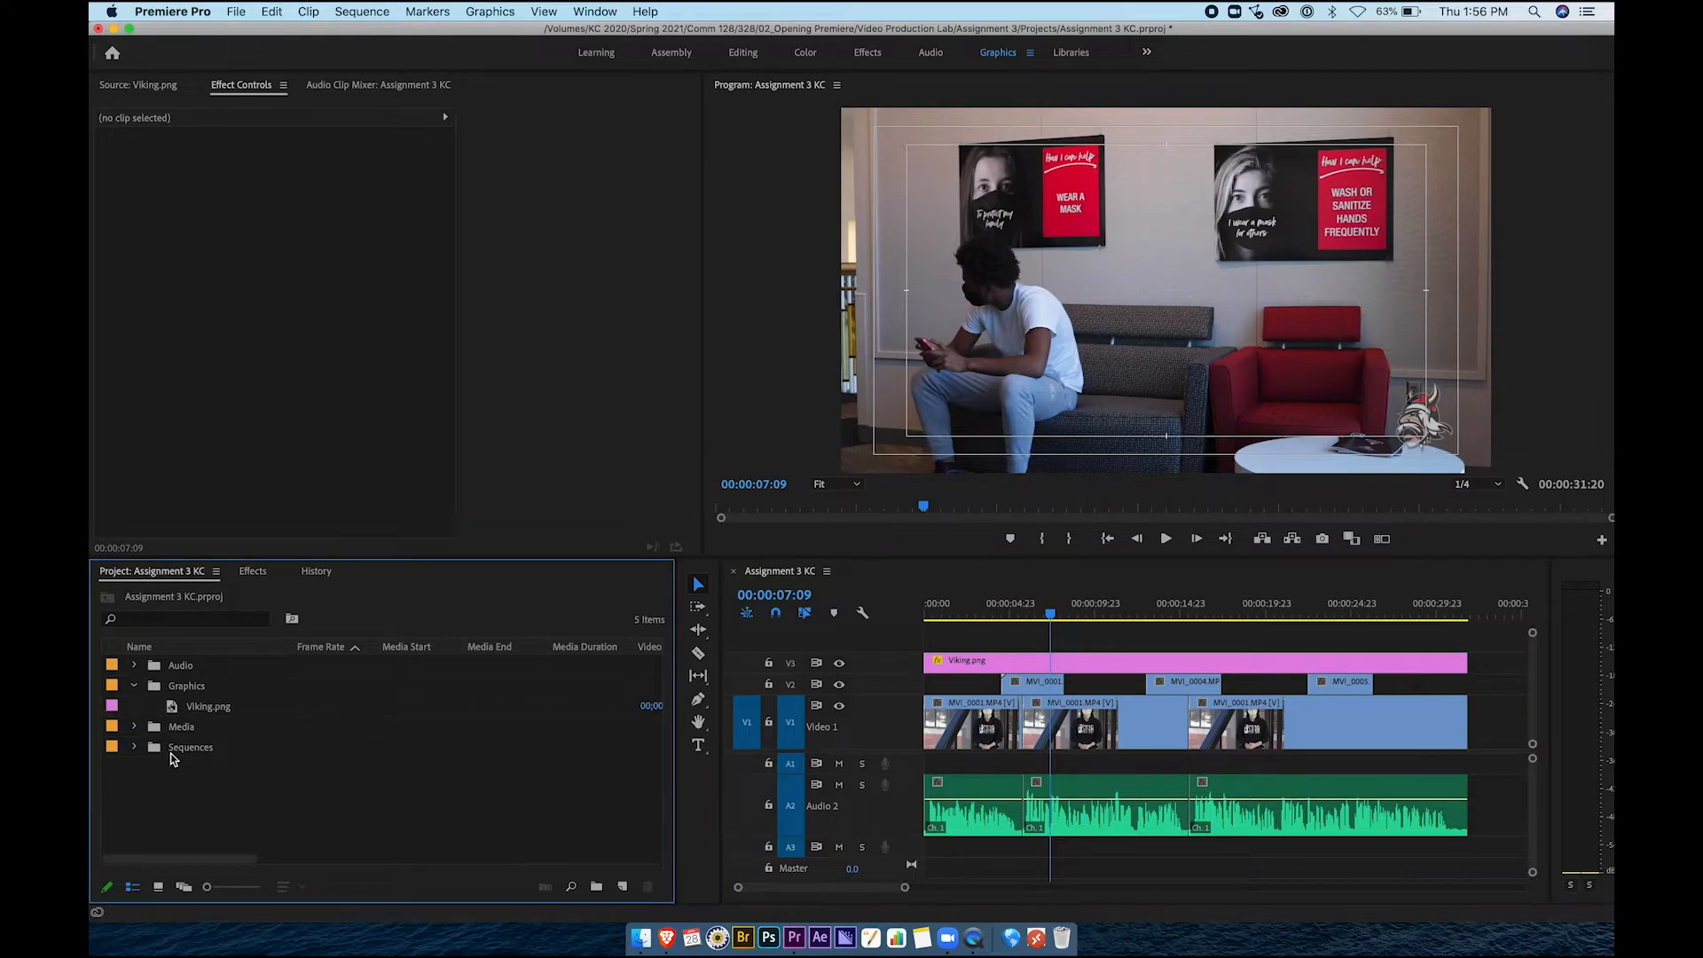
{"action": "left_click", "coordinate": [134, 687]}
{"action": "left_click", "coordinate": [134, 665]}
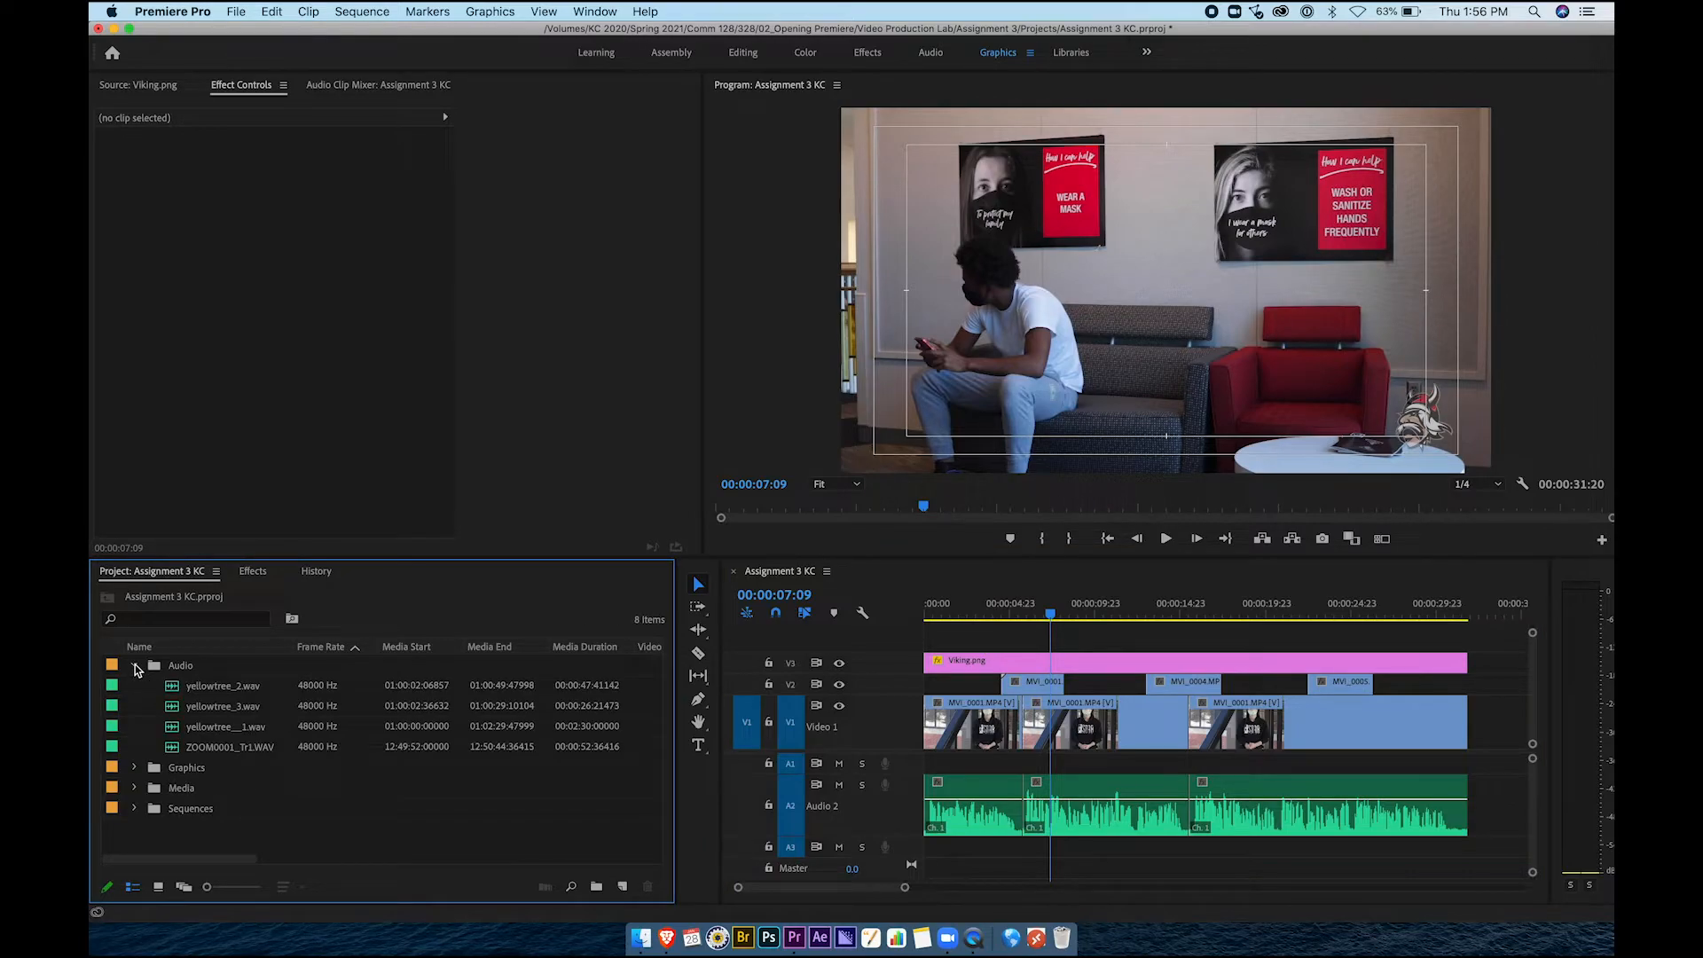
{"action": "left_click", "coordinate": [205, 692]}
{"action": "left_click", "coordinate": [214, 713]}
{"action": "left_click", "coordinate": [216, 733]}
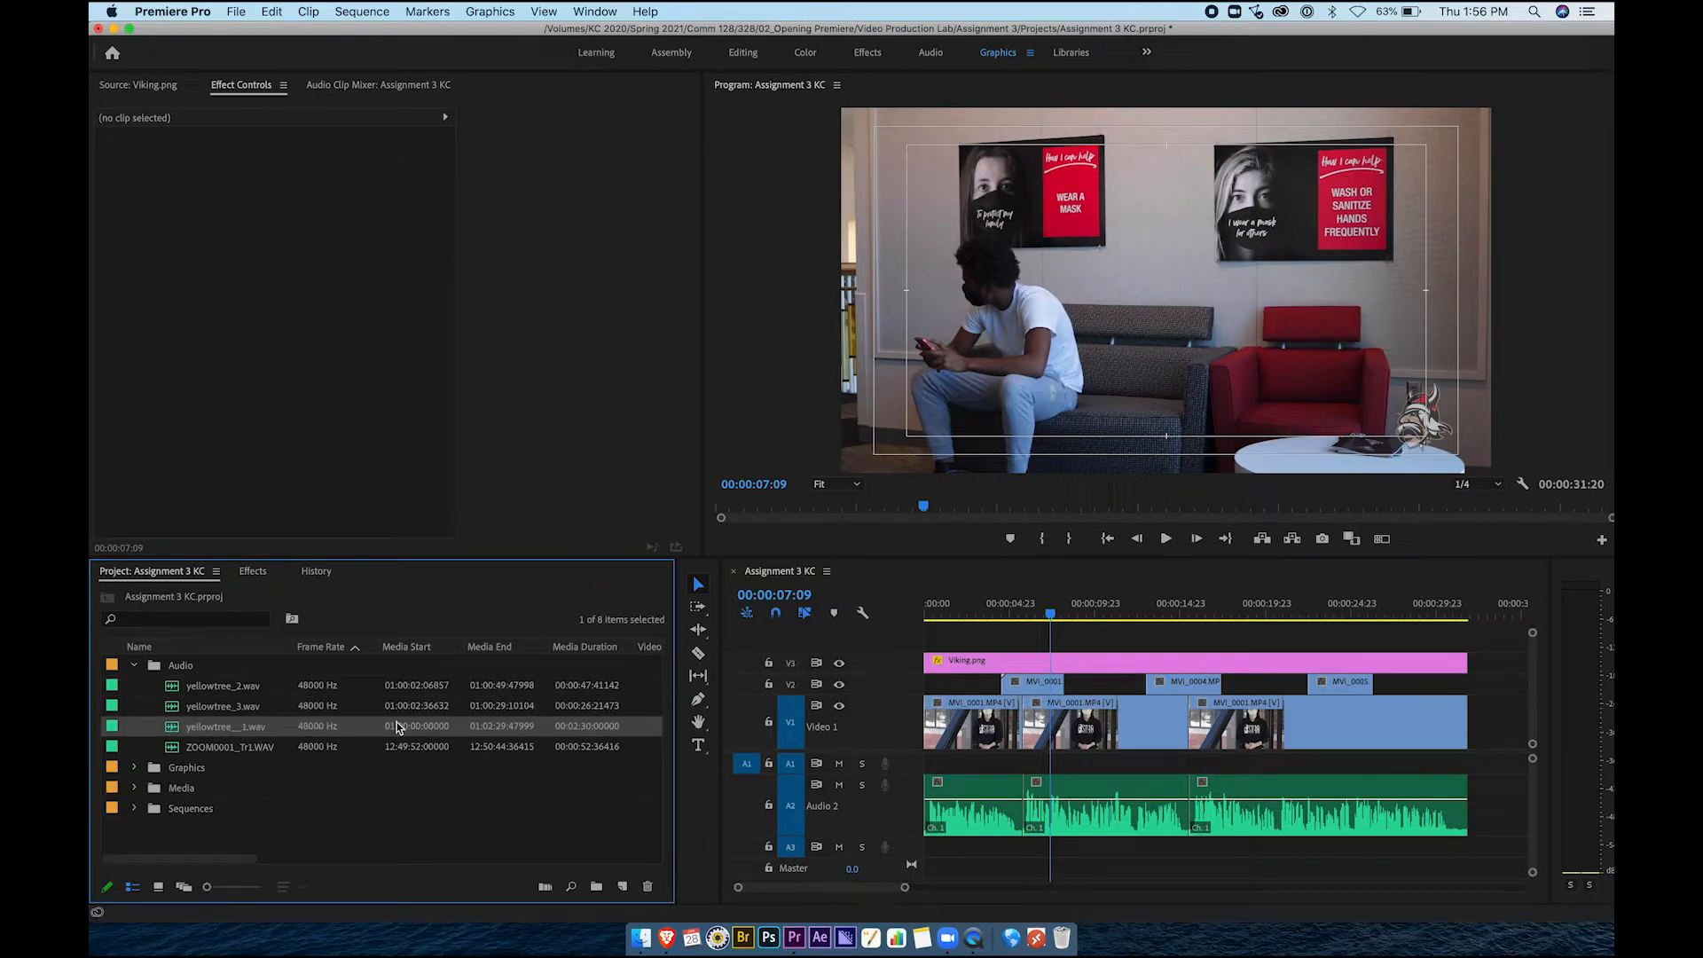
{"action": "left_click", "coordinate": [235, 693]}
Lay yellowtree_2.wav onto track A3 beneath the interview and make Audio 3 taller
{"action": "left_click_drag", "start_coordinate": [399, 733], "coordinate": [946, 854]}
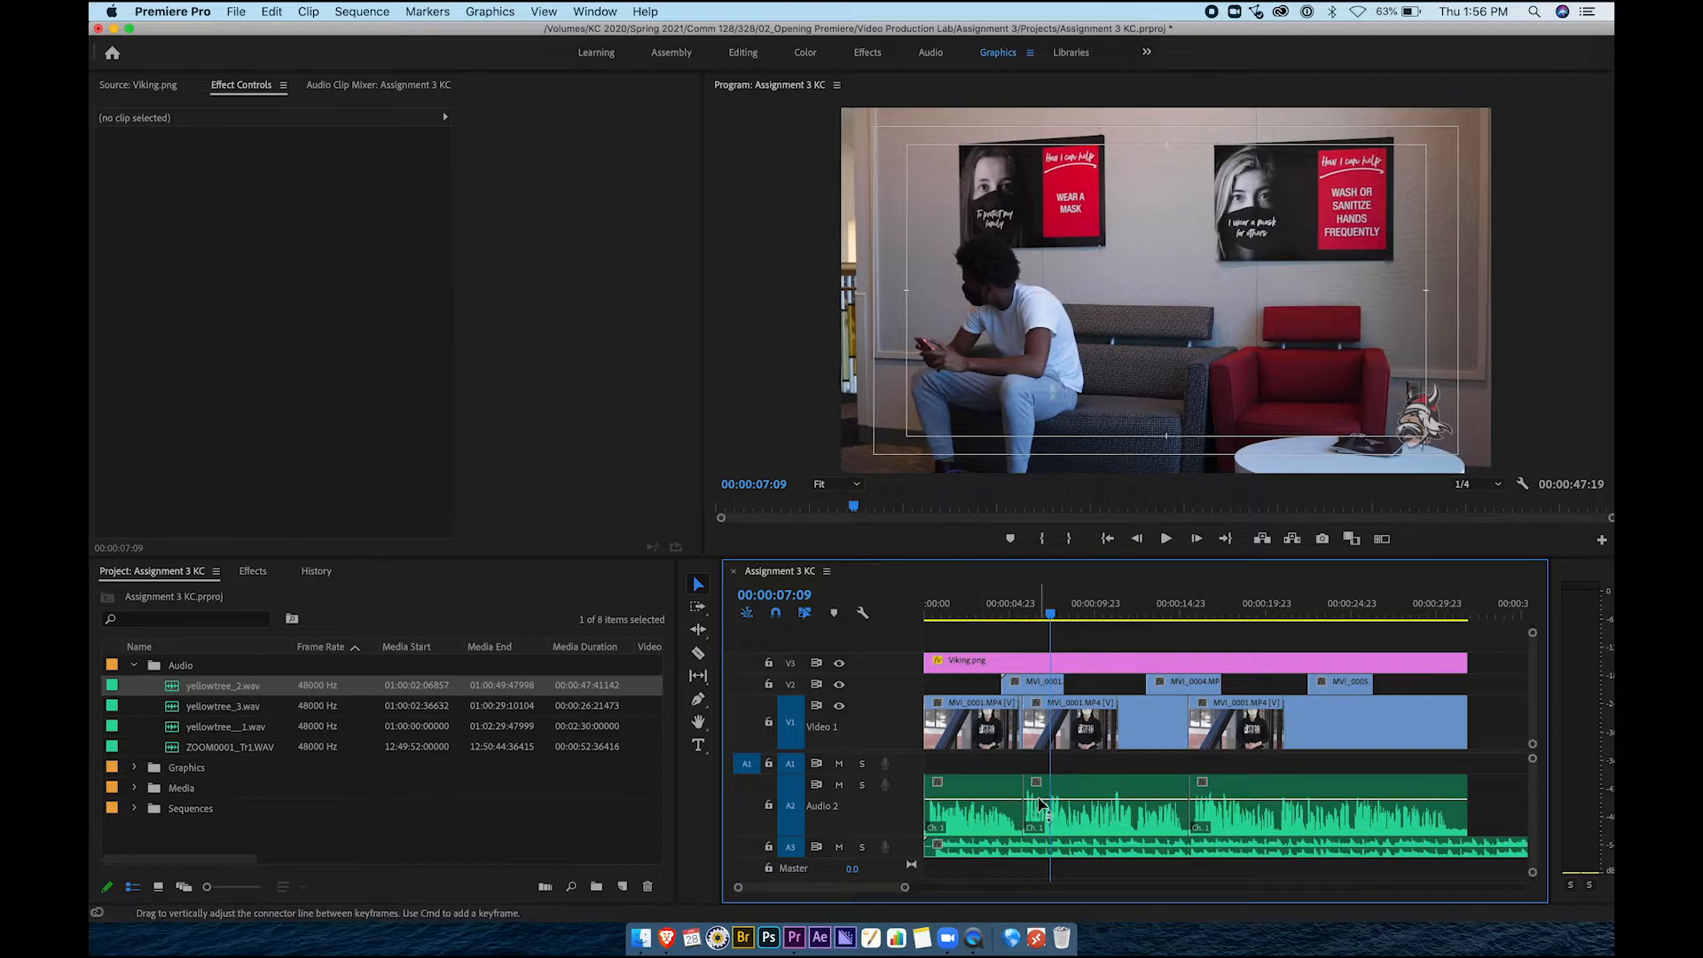
{"action": "scroll", "coordinate": [1039, 807], "scroll_direction": "down", "scroll_amount": 1}
{"action": "left_click_drag", "start_coordinate": [908, 849], "coordinate": [909, 881]}
{"action": "scroll", "coordinate": [1049, 818], "scroll_direction": "down", "scroll_amount": 3}
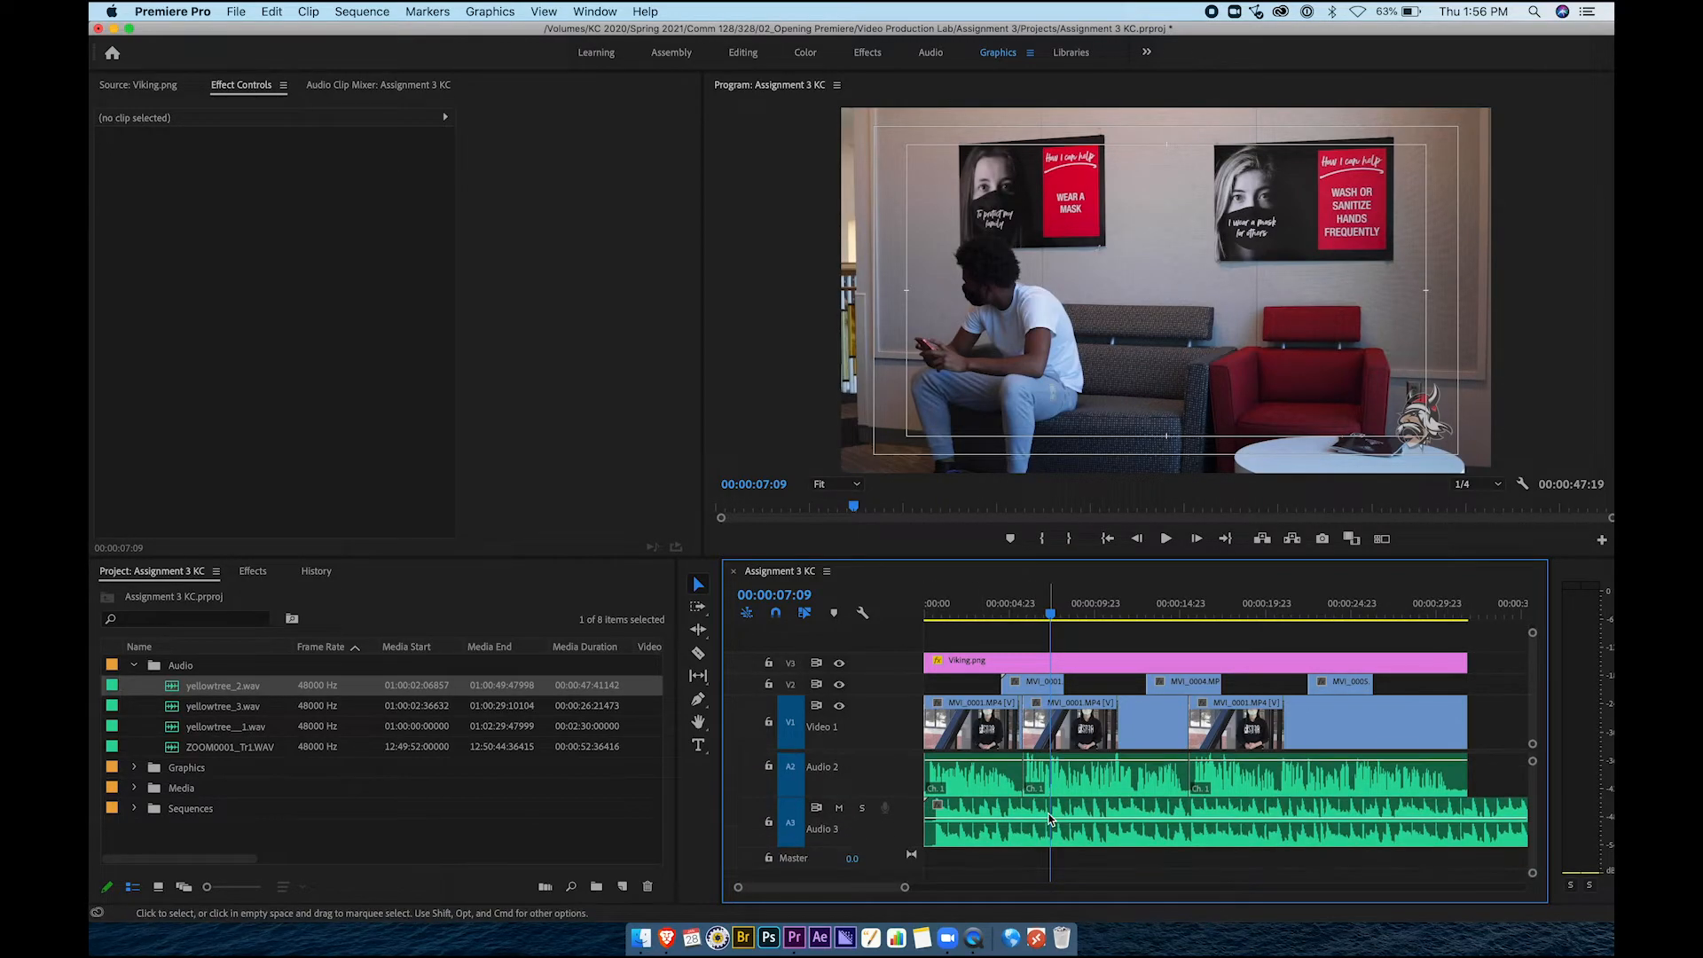
Cut the music with the Razor tool where the video ends and delete the overhang
{"action": "left_click", "coordinate": [1458, 809]}
{"action": "key", "text": "c"}
{"action": "left_click", "coordinate": [1469, 809]}
{"action": "key", "text": "v"}
{"action": "left_click", "coordinate": [1503, 814]}
{"action": "key", "text": "Delete"}
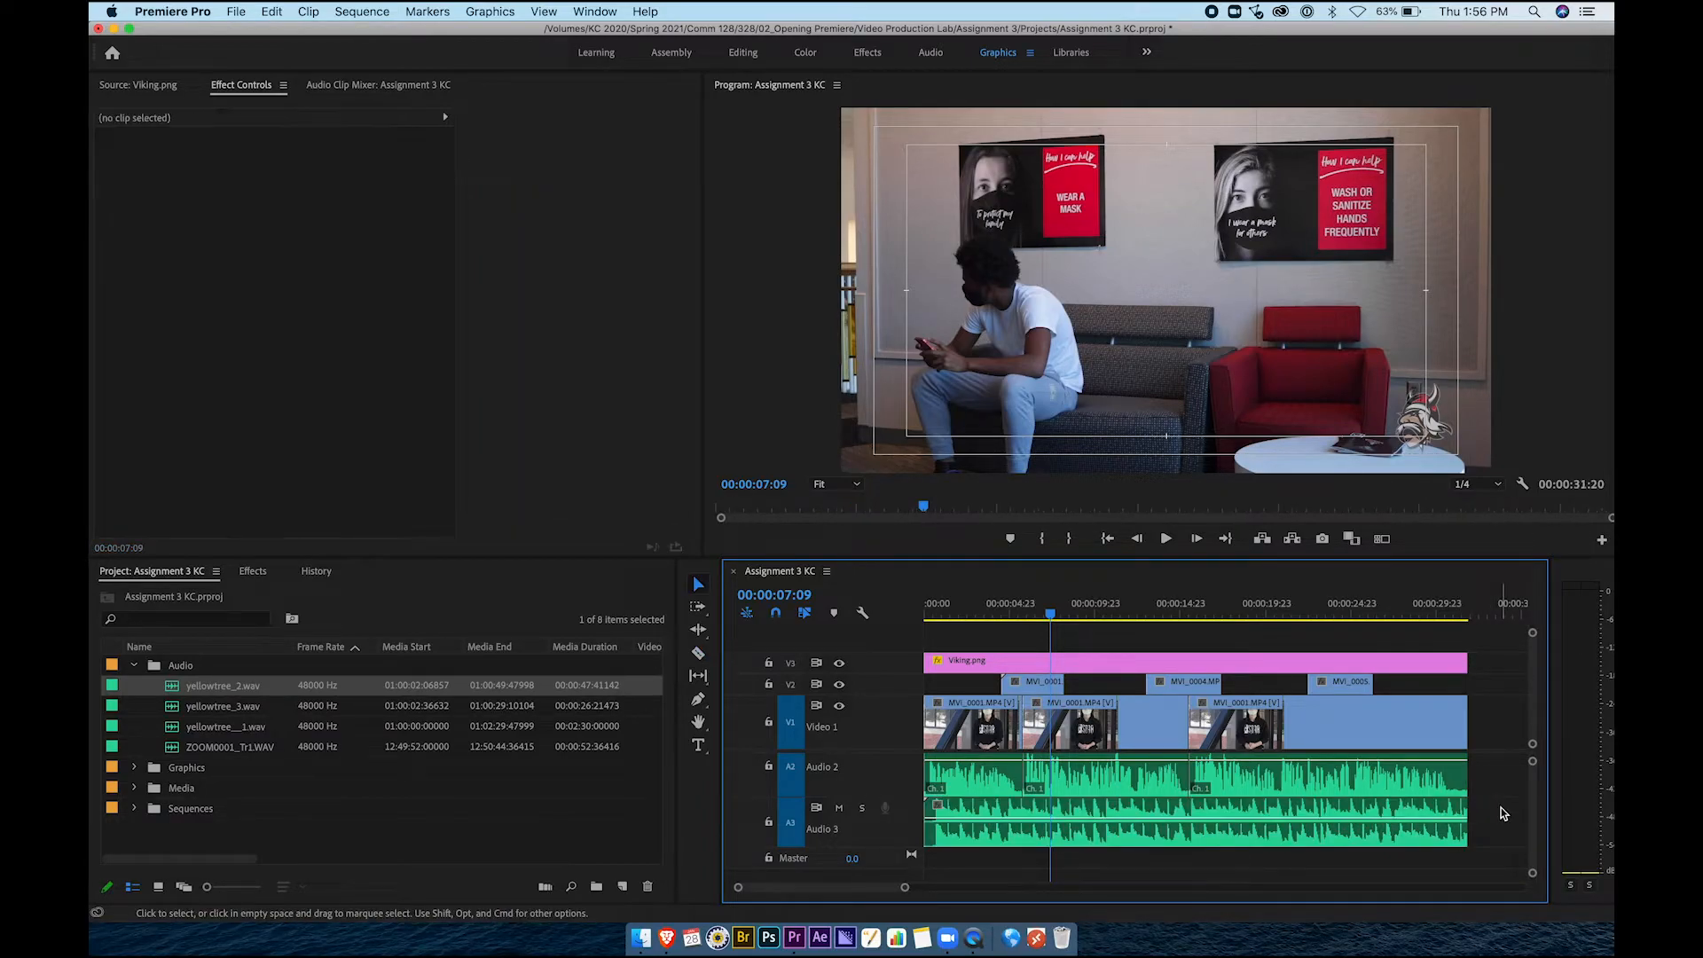
{"action": "left_click", "coordinate": [1408, 811]}
{"action": "left_click", "coordinate": [1364, 779]}
{"action": "left_click", "coordinate": [1258, 809]}
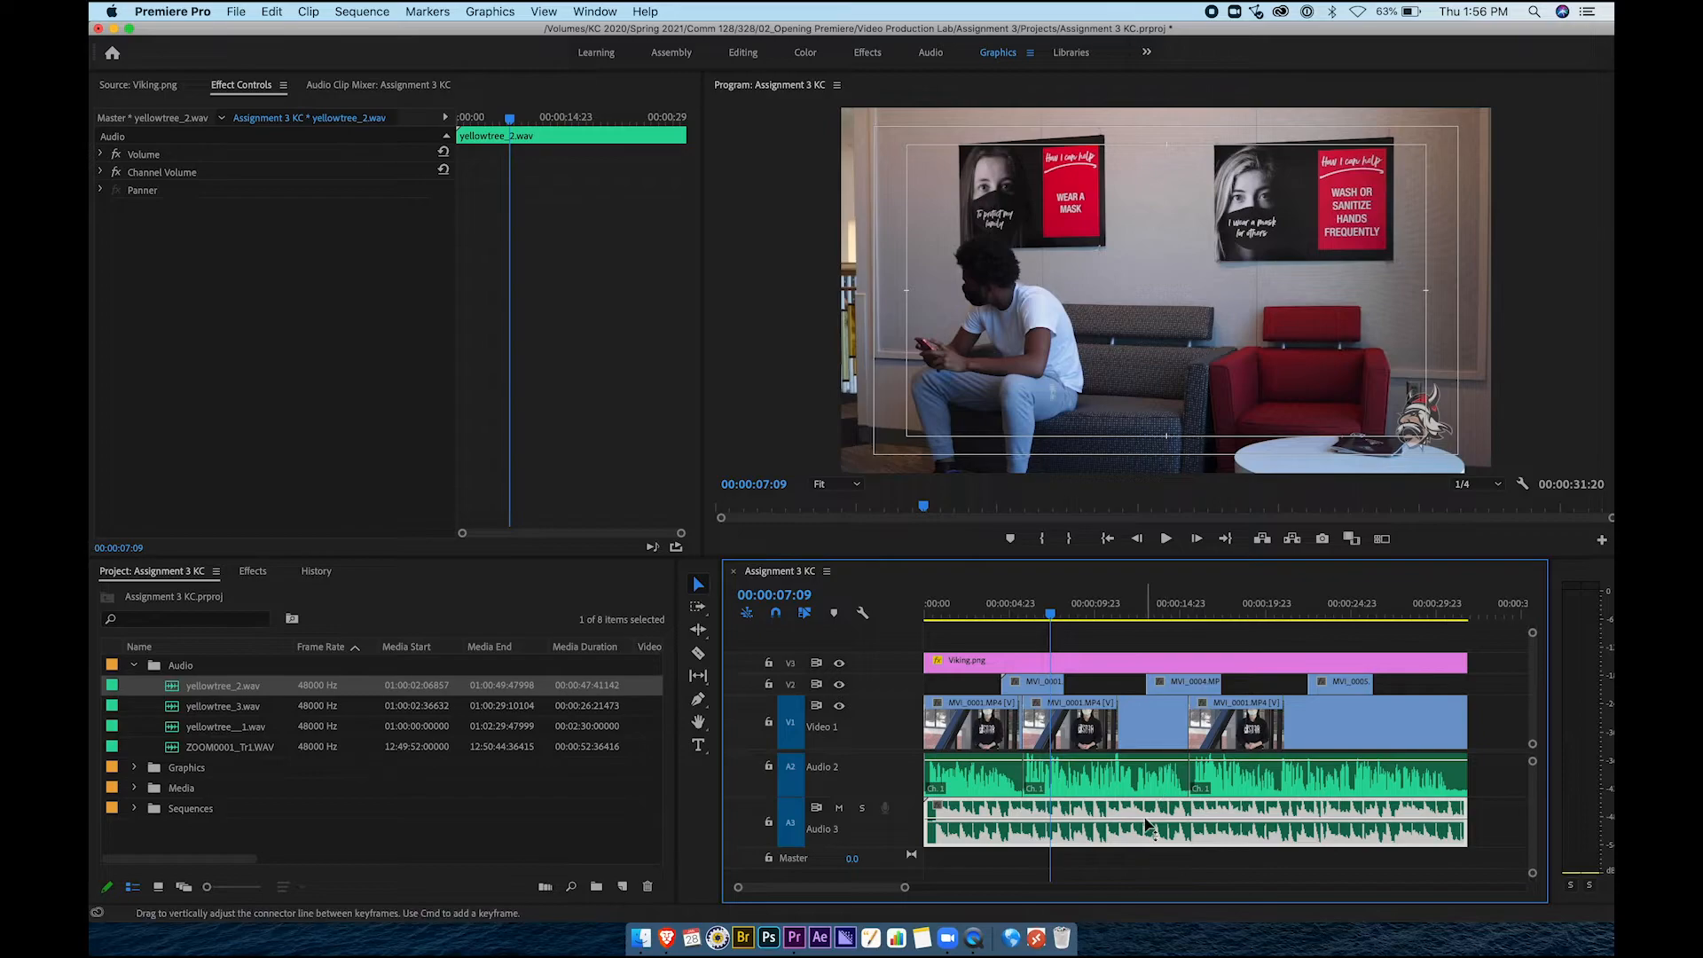
Play from 00:00:08:04 to hear the music level, then select the A3 music clip
{"action": "left_click_drag", "start_coordinate": [1051, 614], "coordinate": [1065, 615]}
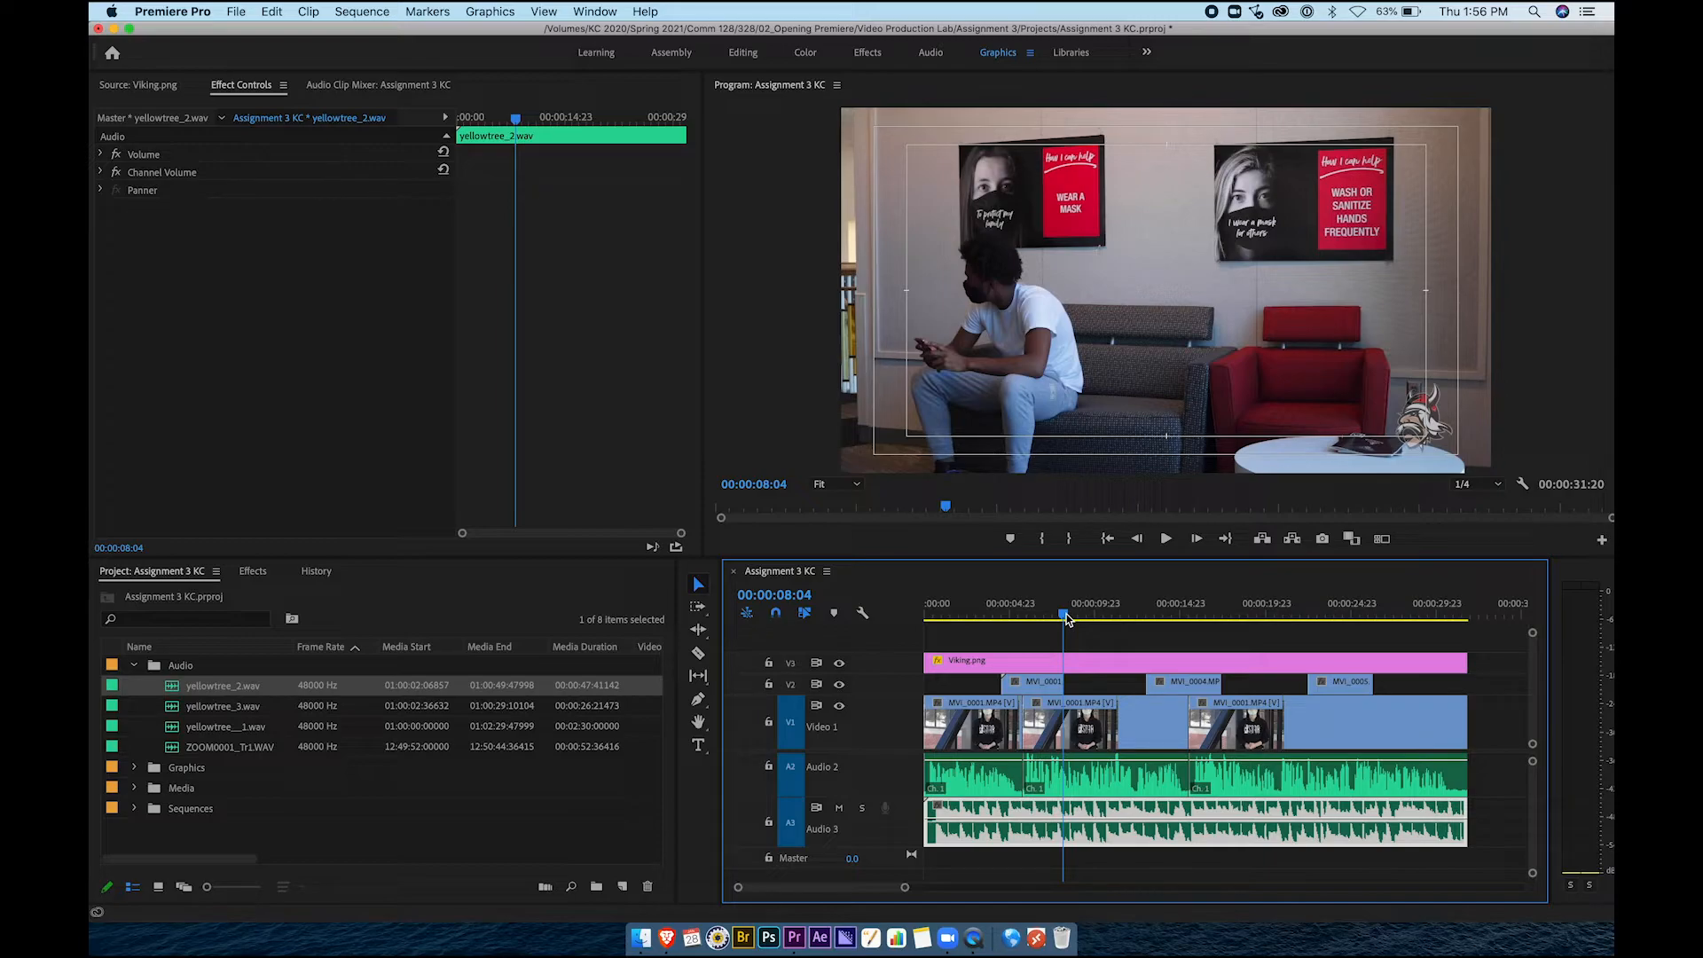
{"action": "key", "text": "space"}
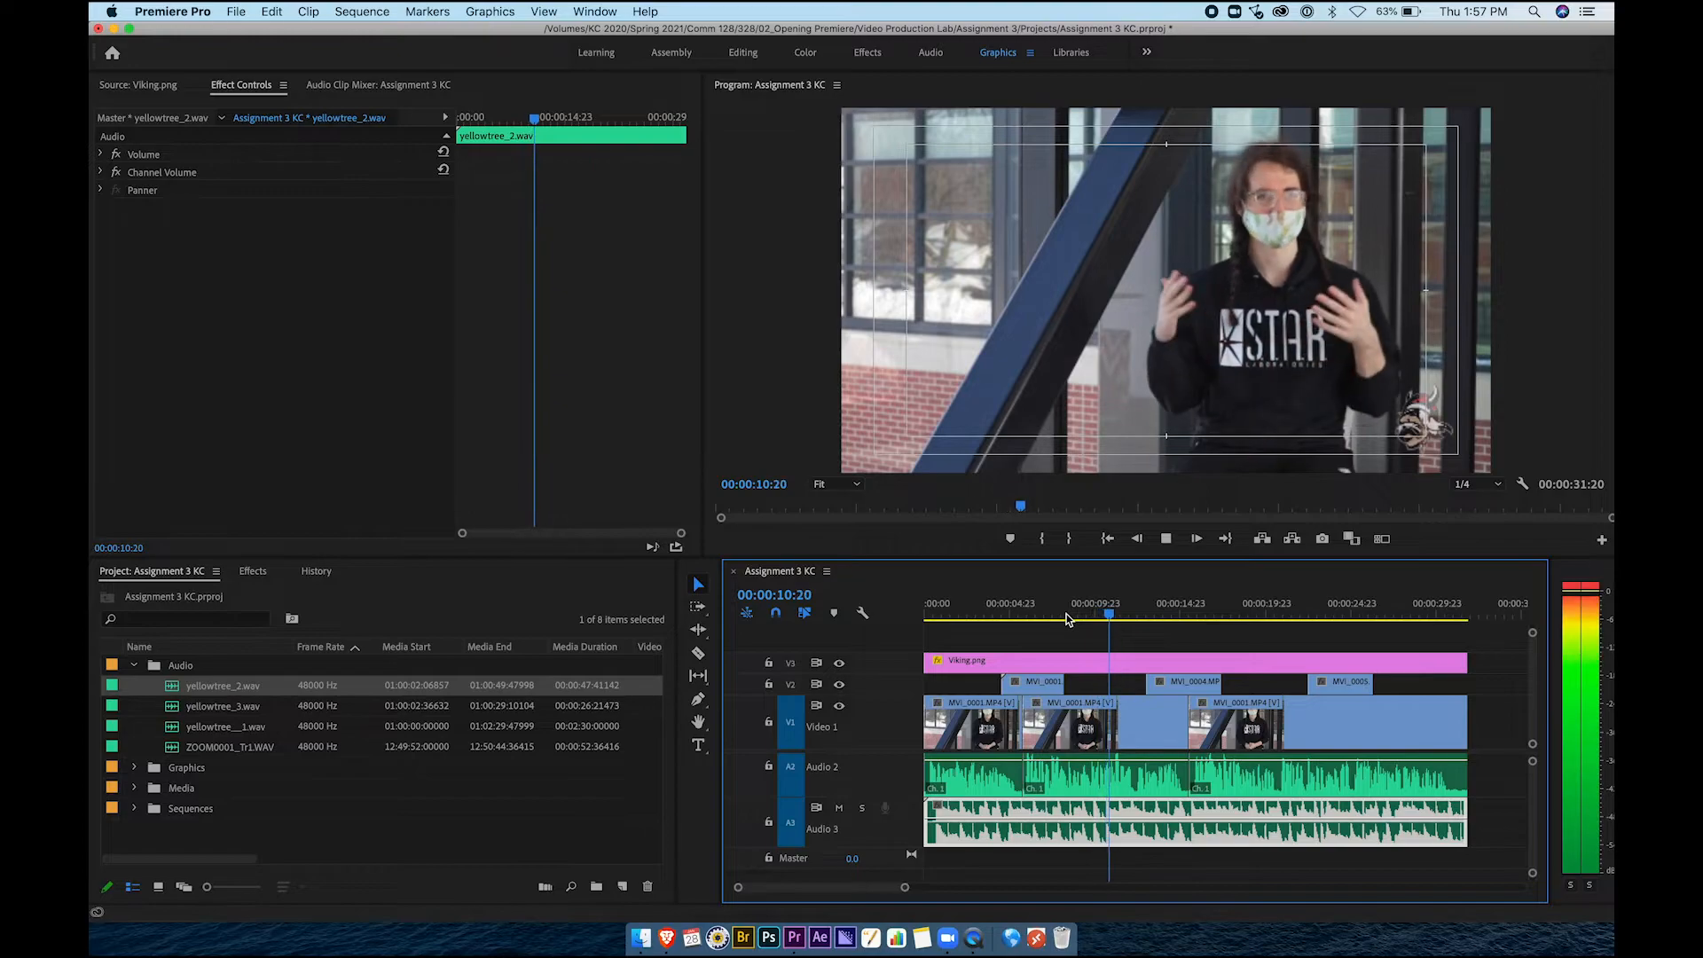
{"action": "key", "text": "space"}
{"action": "left_click", "coordinate": [1095, 639]}
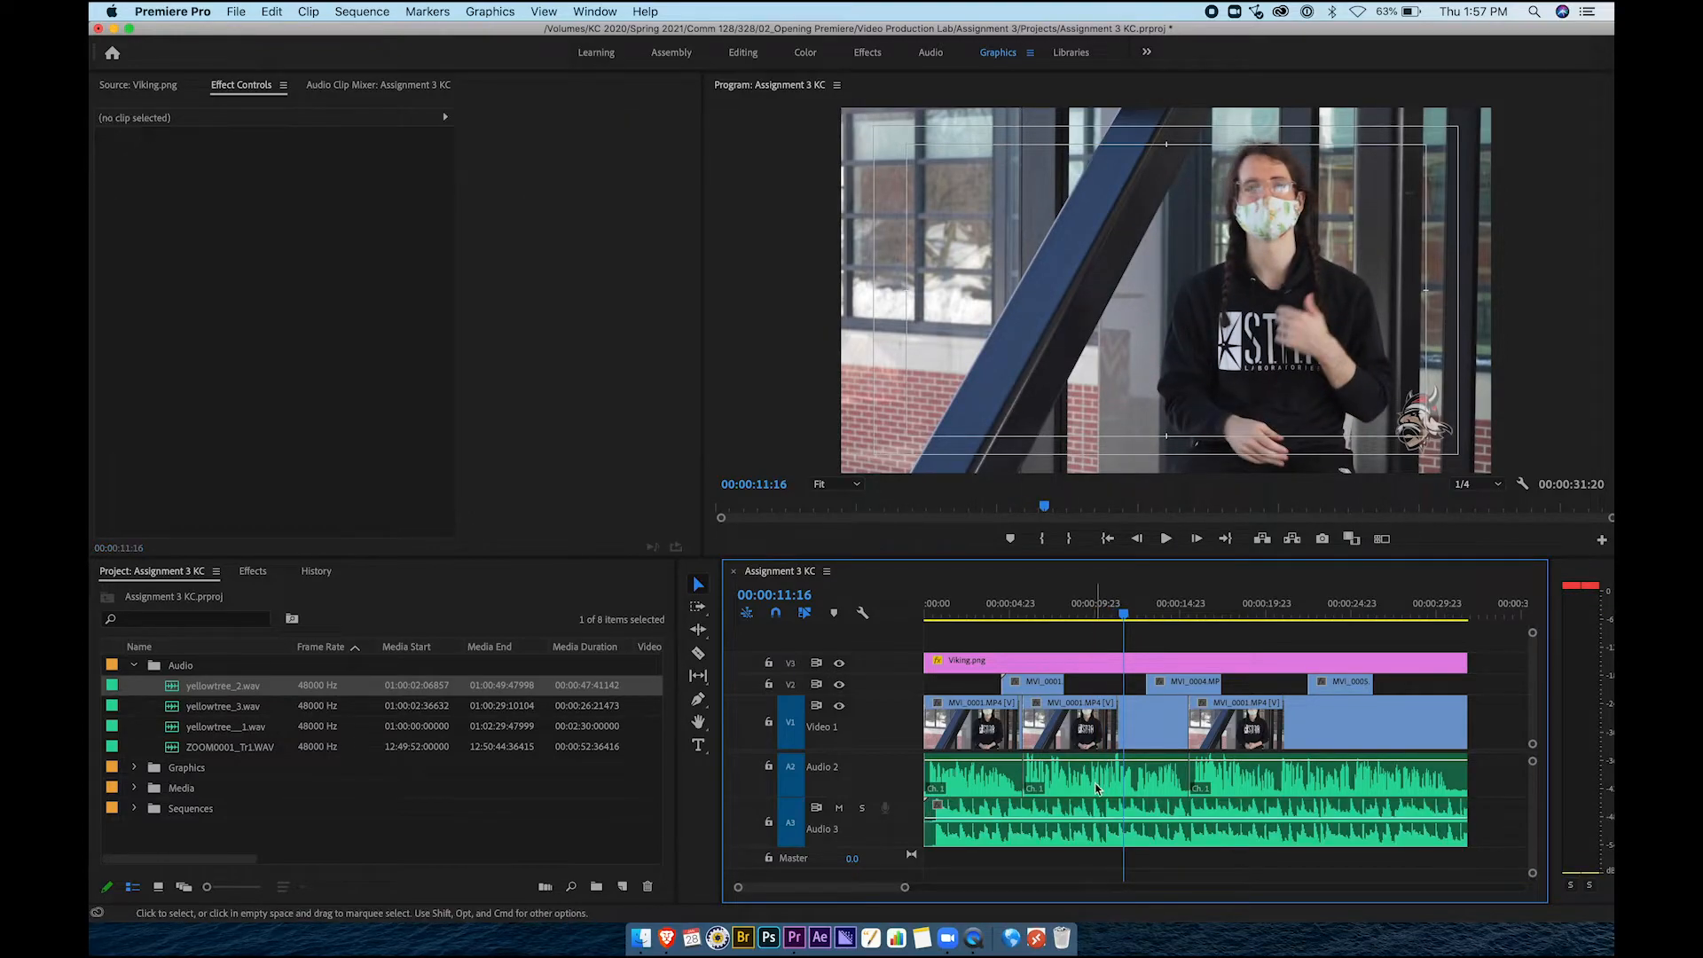
{"action": "left_click", "coordinate": [1081, 820]}
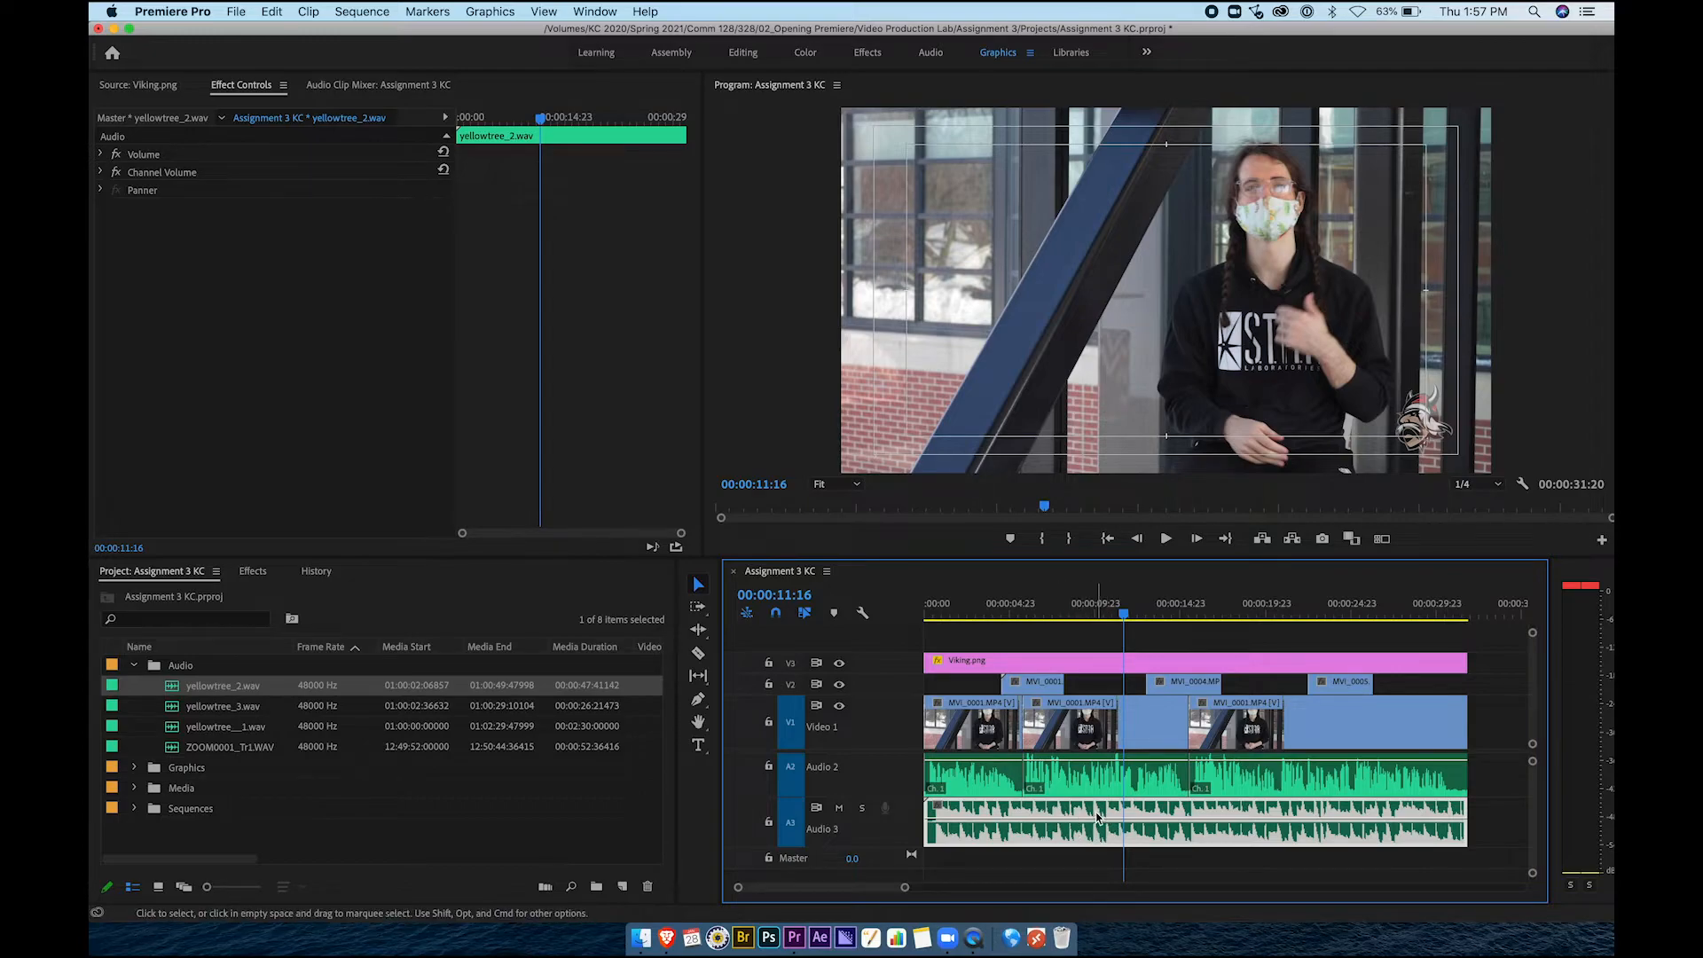
Turn off the Volume Level stopwatch and set the music's Level to -30 dB
{"action": "left_click", "coordinate": [100, 155]}
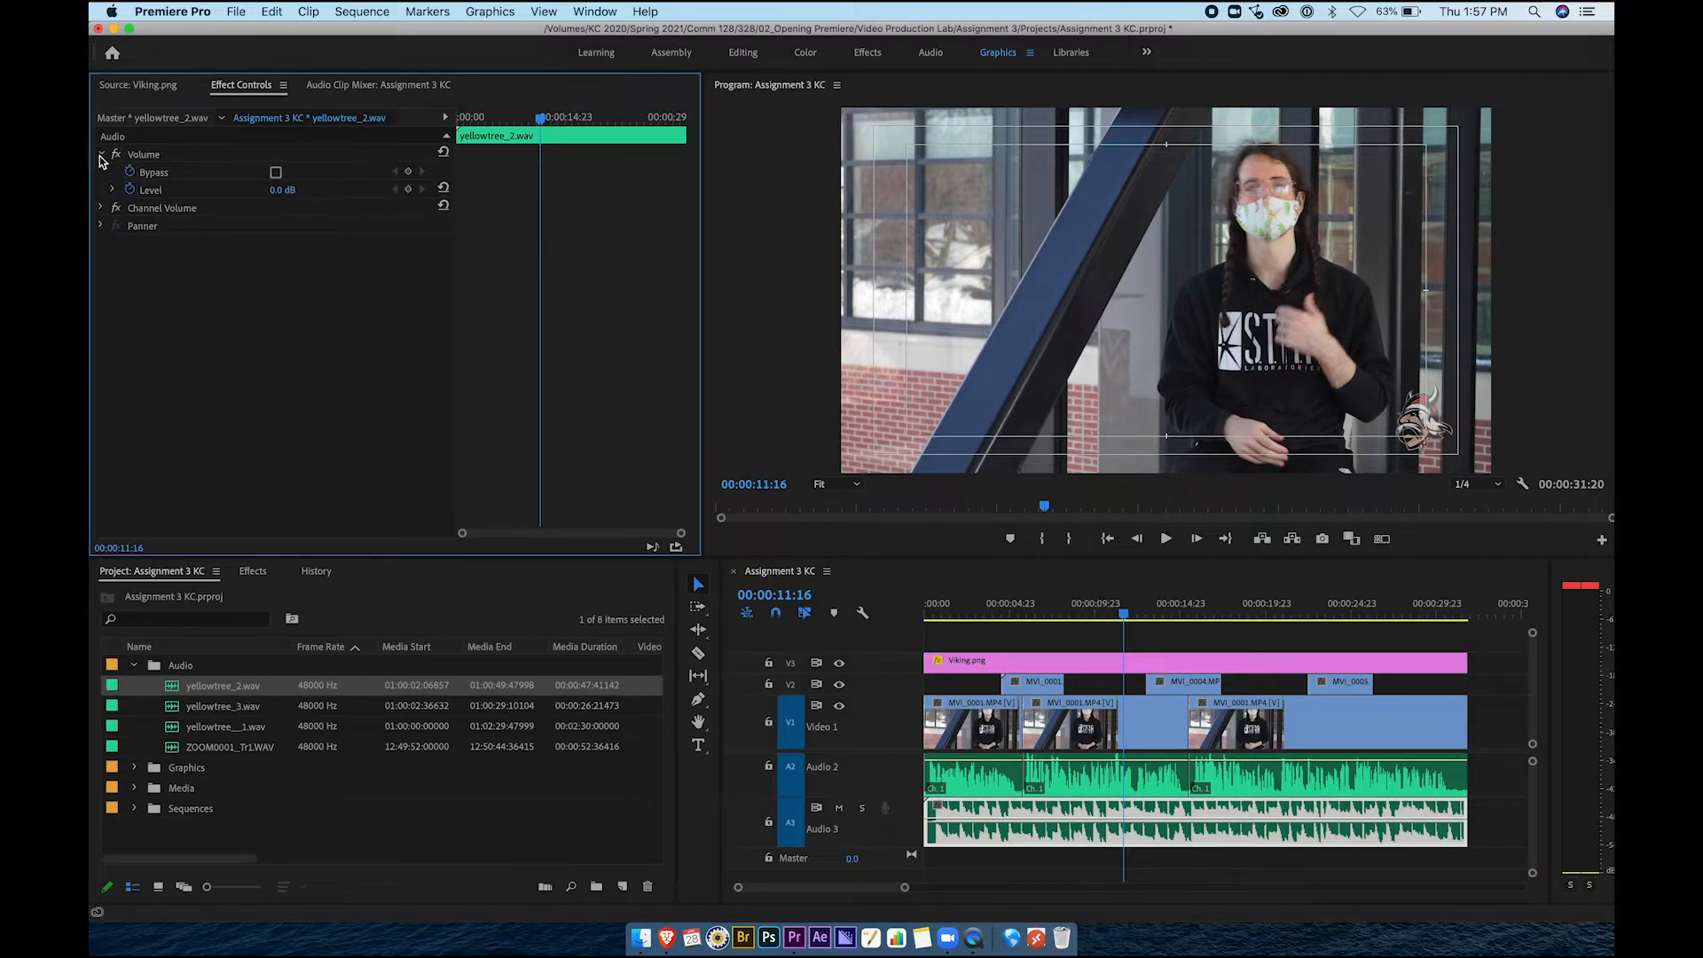
{"action": "left_click", "coordinate": [130, 192]}
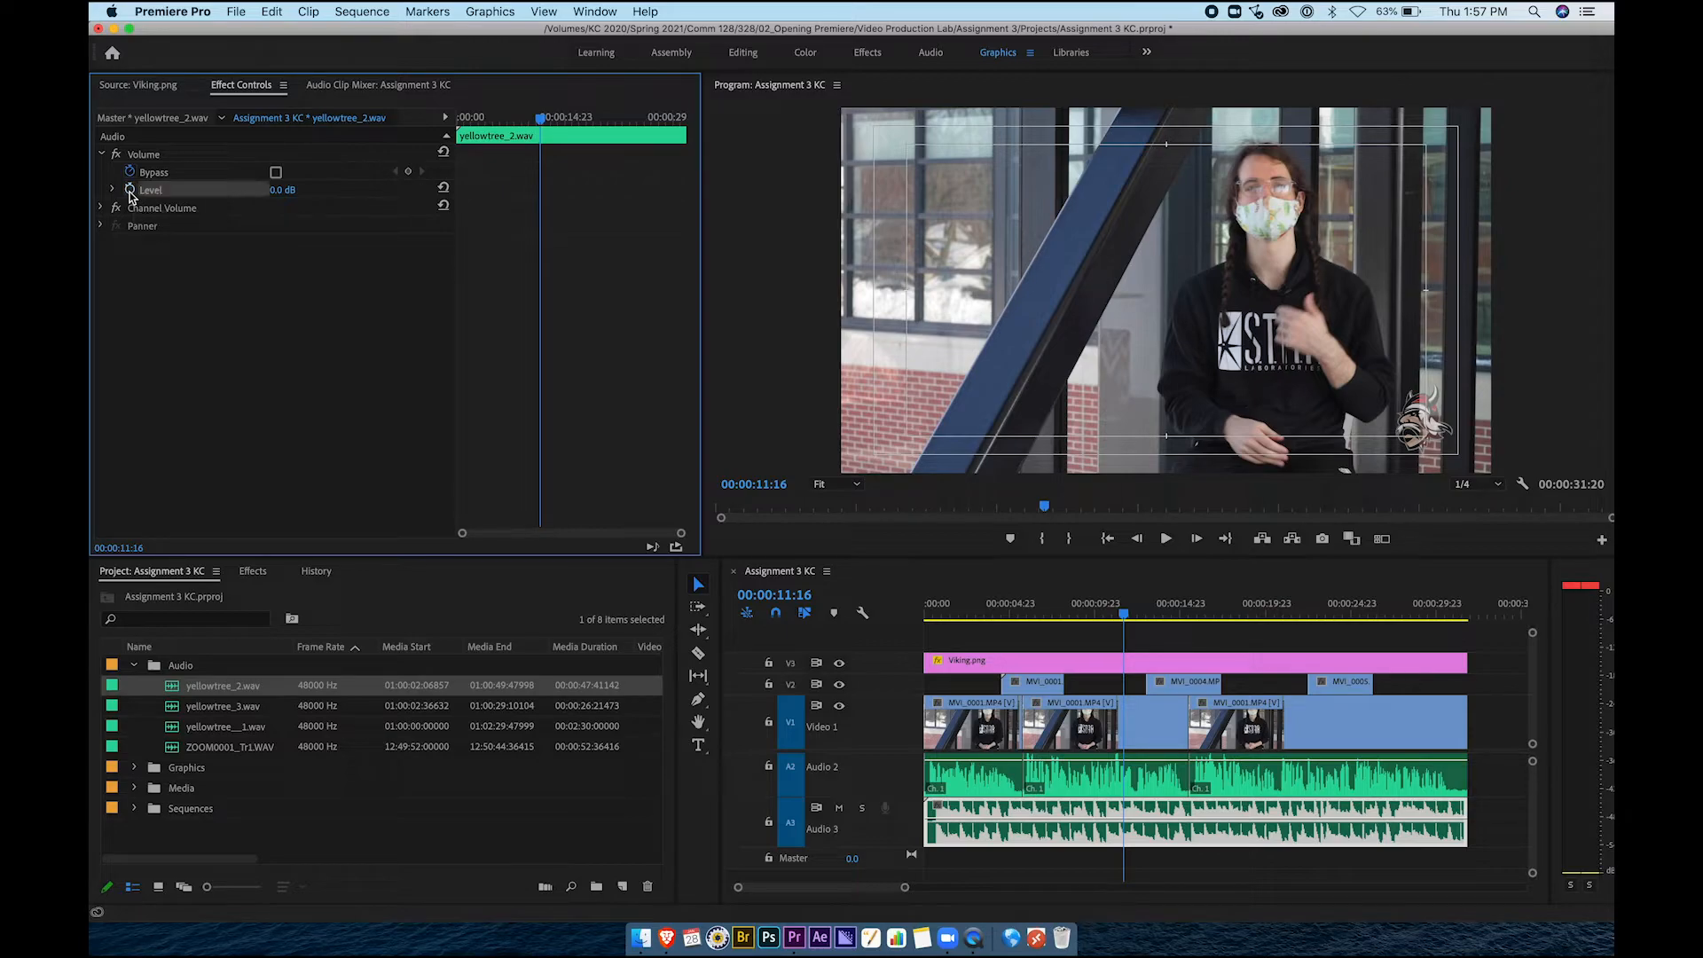
{"action": "left_click_drag", "start_coordinate": [266, 191], "coordinate": [217, 191]}
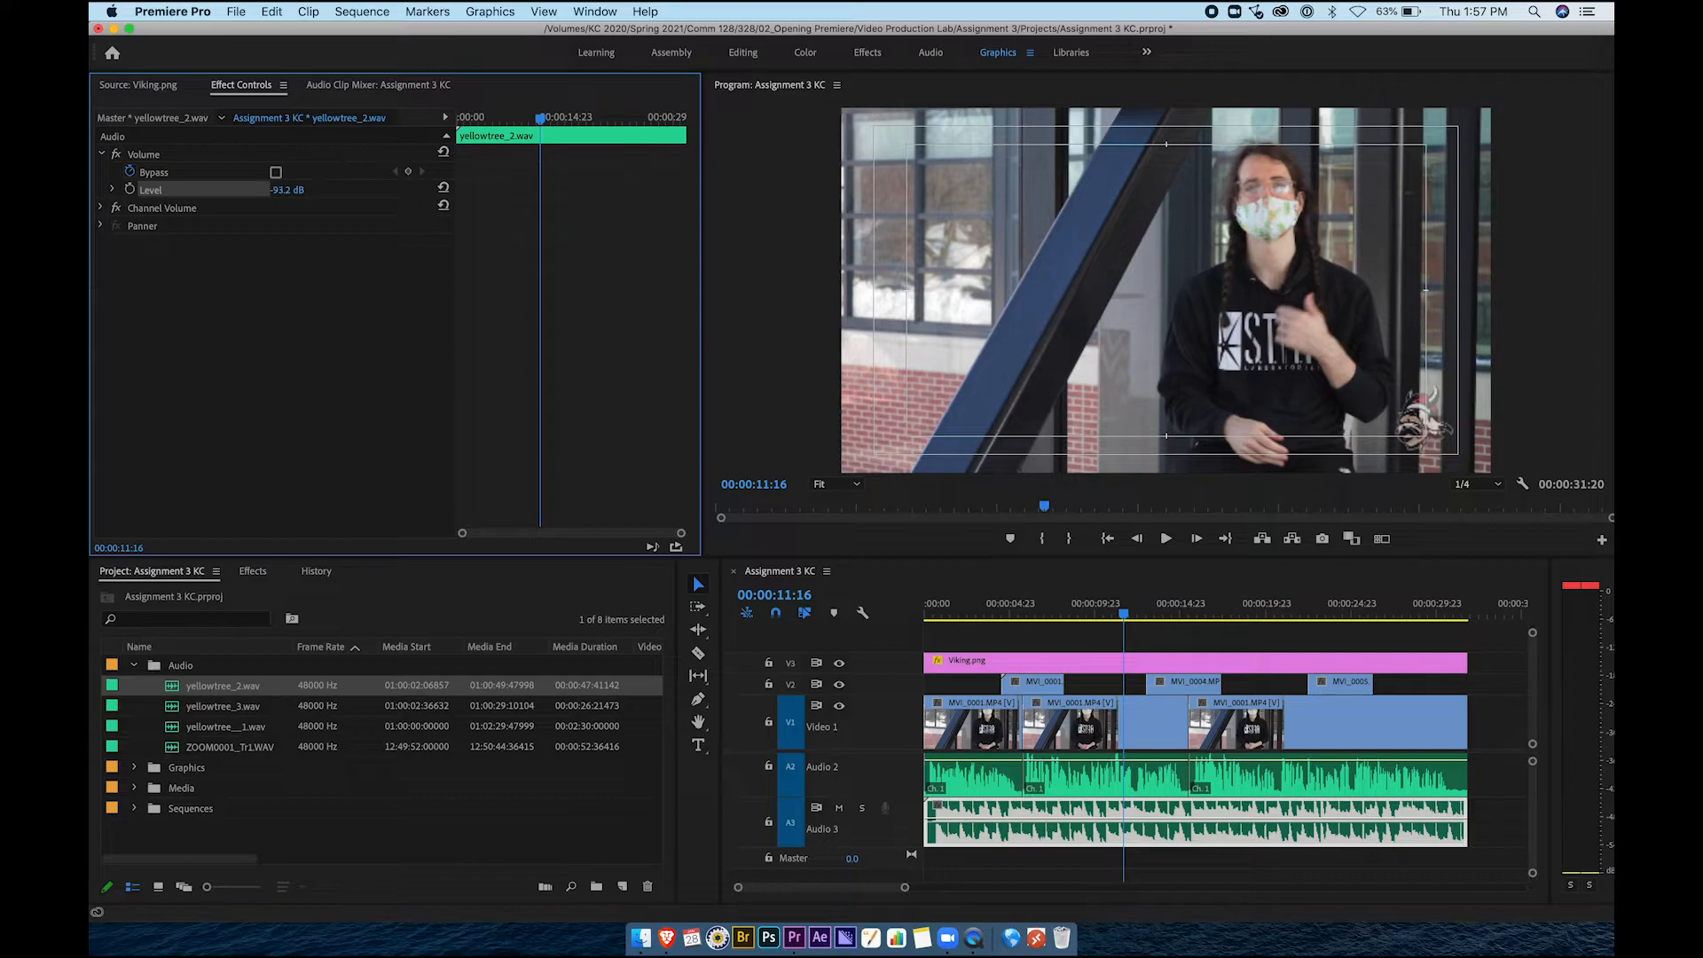
{"action": "left_click", "coordinate": [293, 190]}
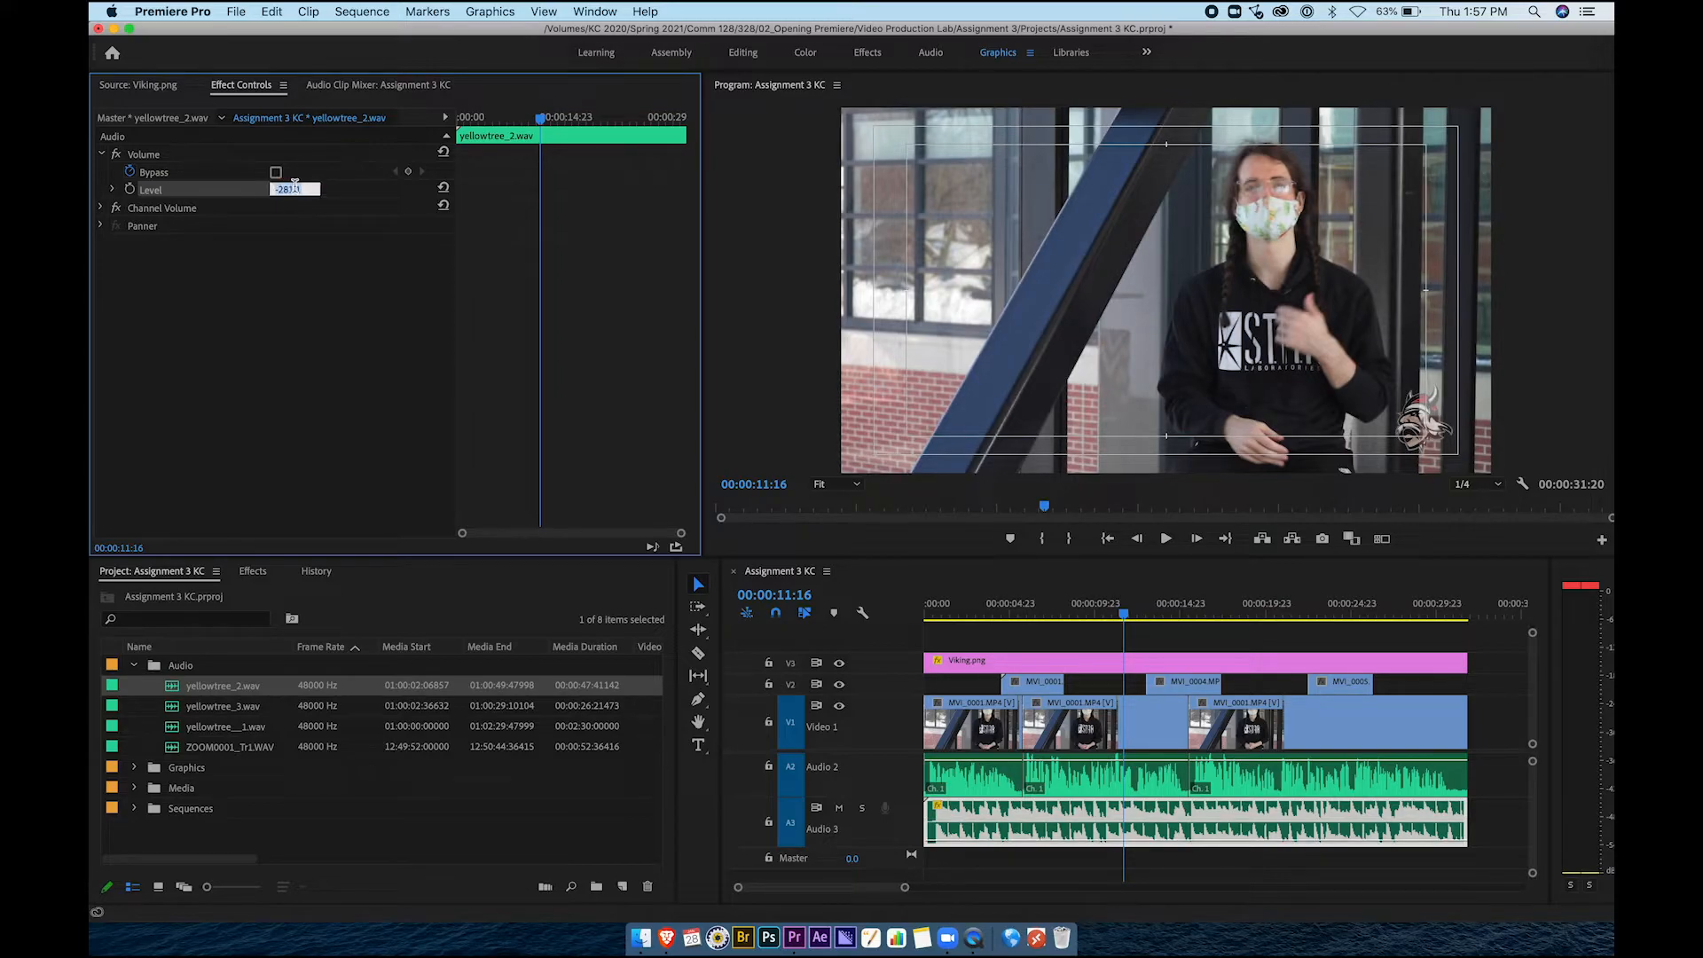
{"action": "type", "text": "-30"}
{"action": "key", "text": "Return"}
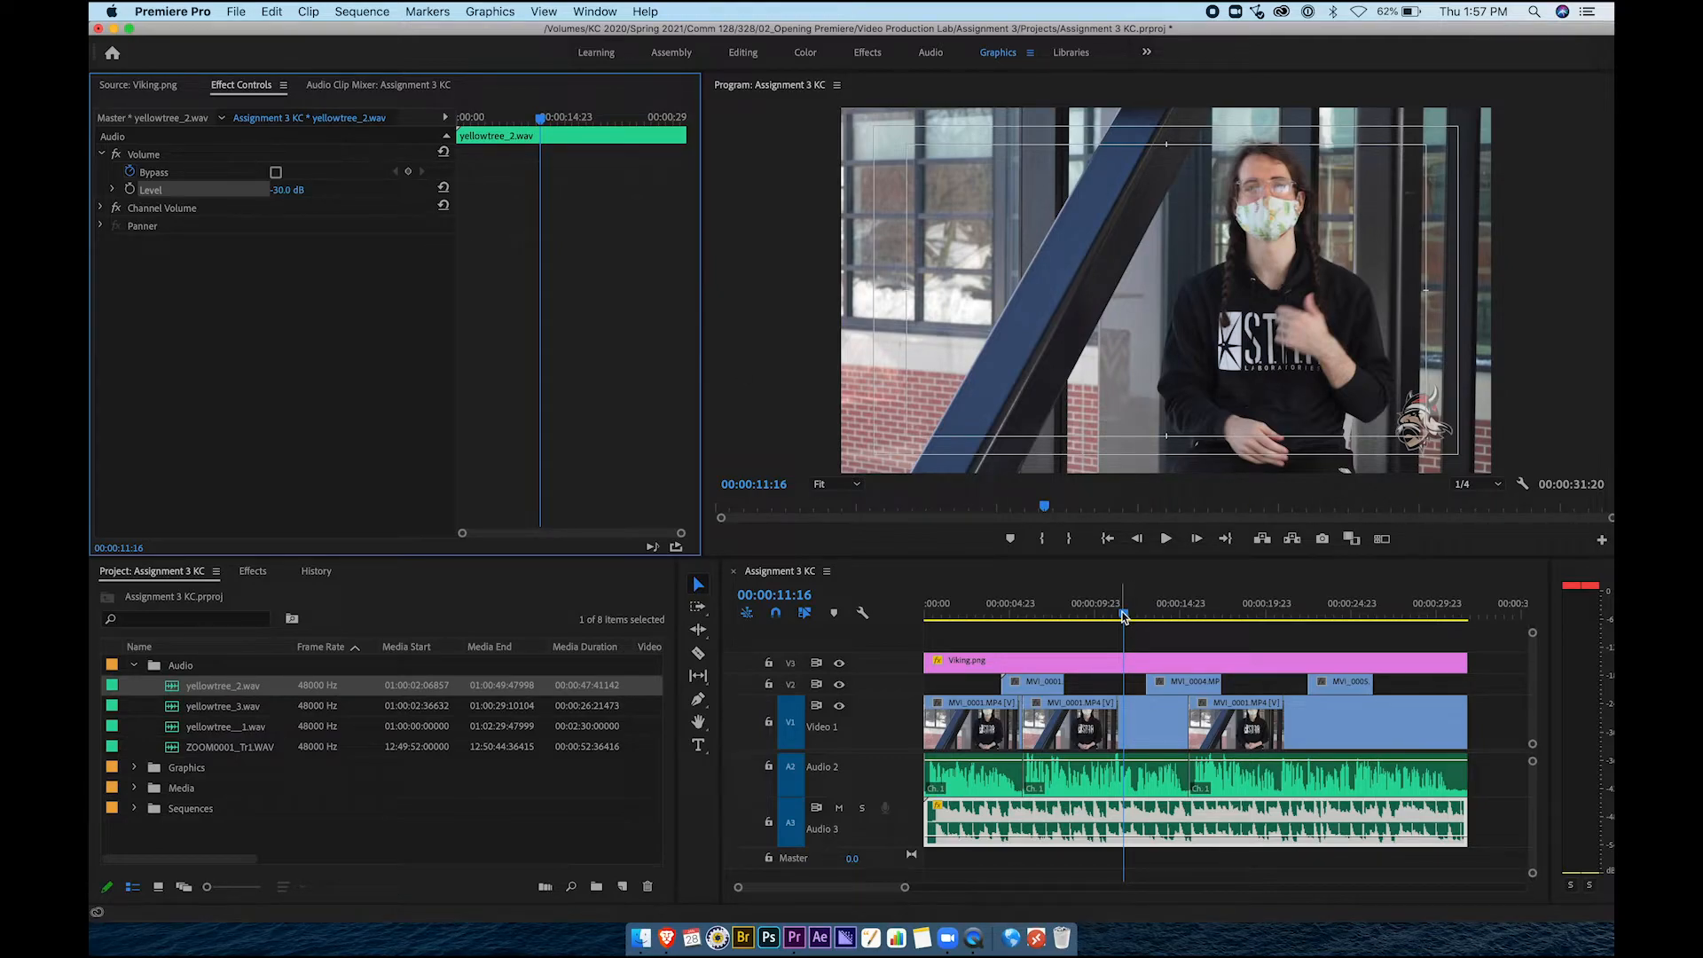
Play back from 00:00:10:21, then raise the music's volume Level to -20 dB
{"action": "left_click_drag", "start_coordinate": [1124, 616], "coordinate": [1110, 616]}
{"action": "key", "text": "space"}
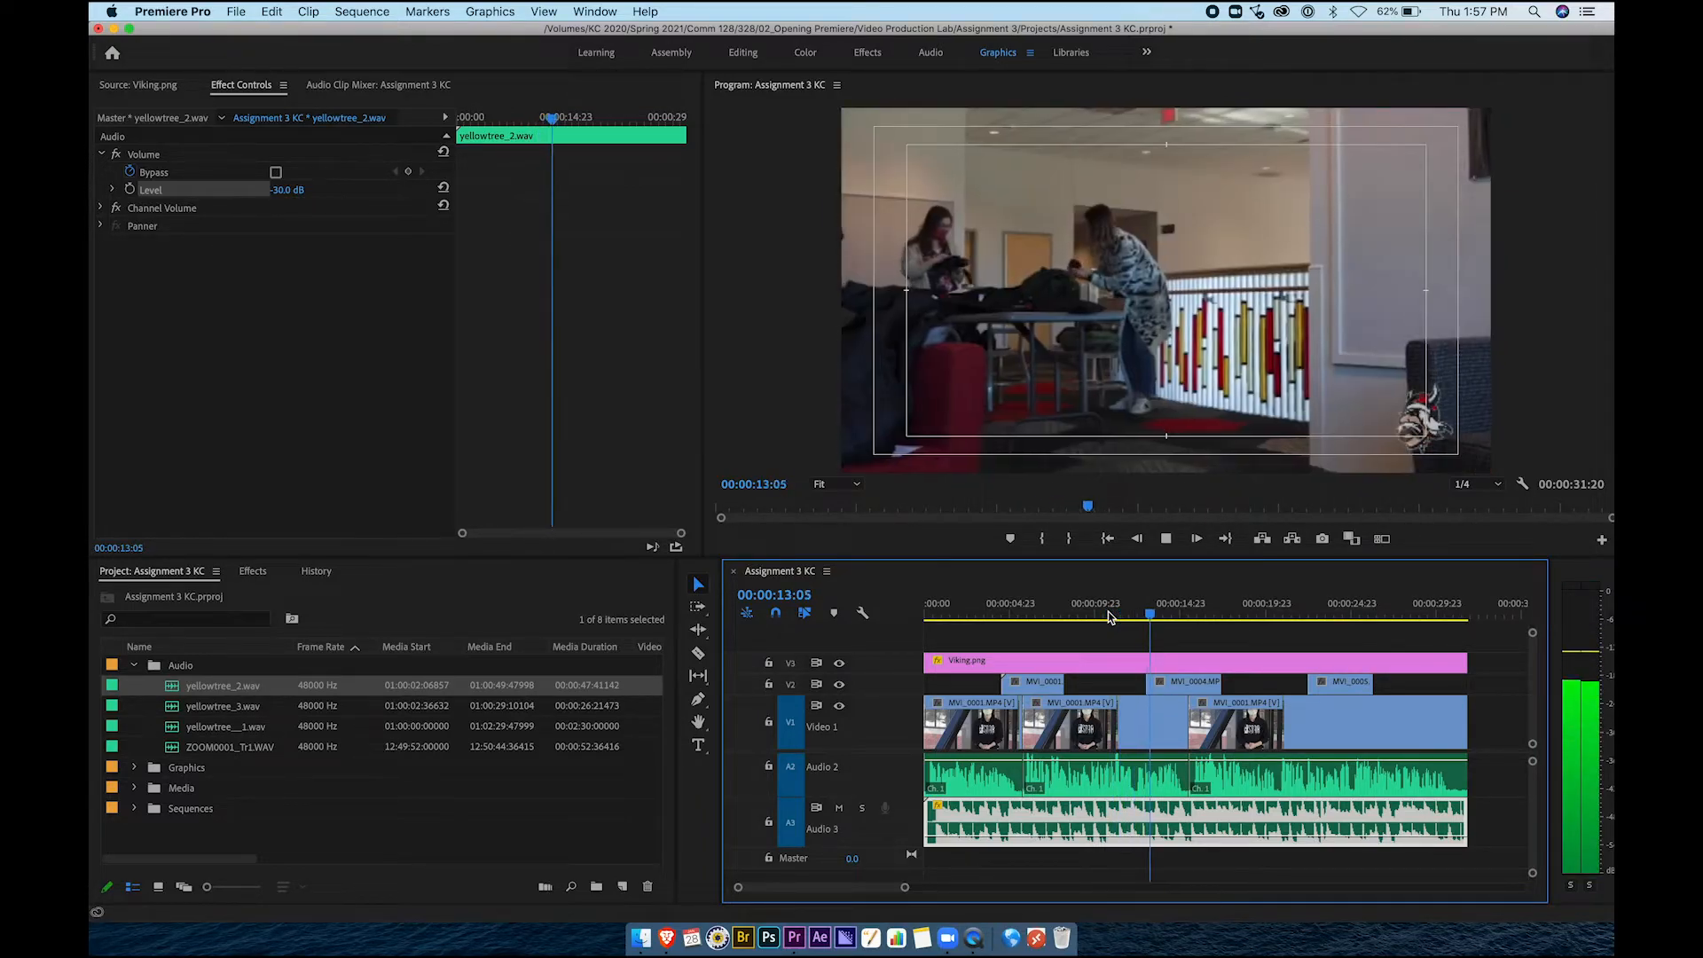
{"action": "key", "text": "space"}
{"action": "left_click", "coordinate": [304, 190]}
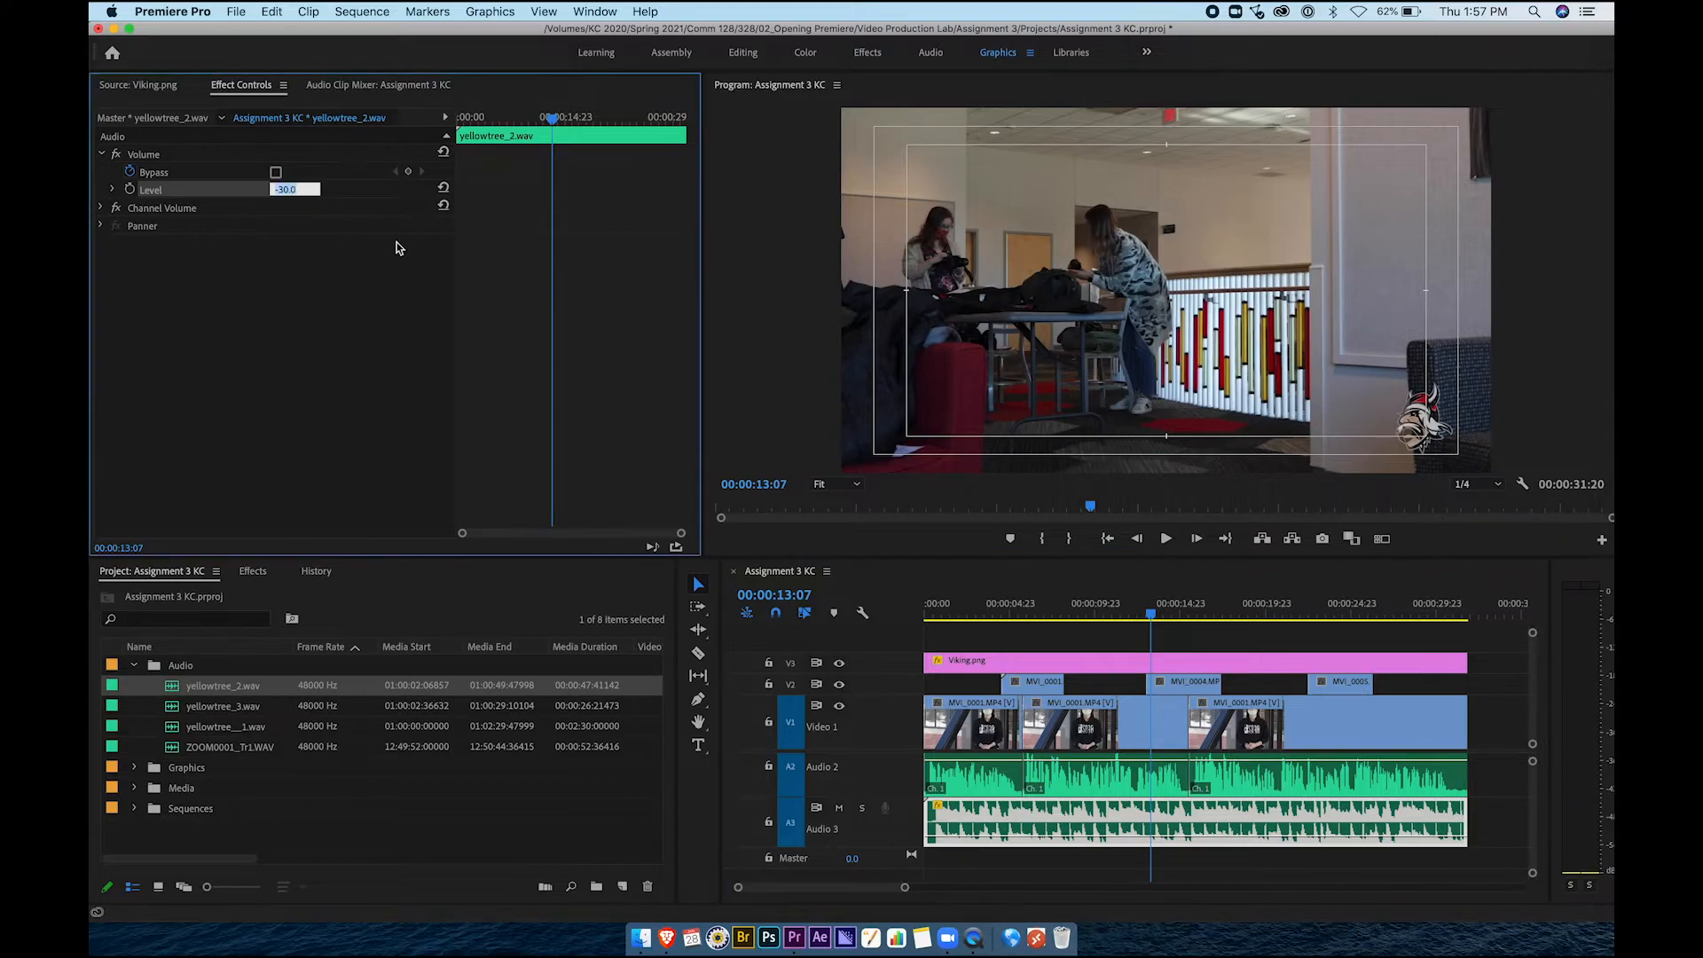
{"action": "type", "text": "-20"}
{"action": "key", "text": "Return"}
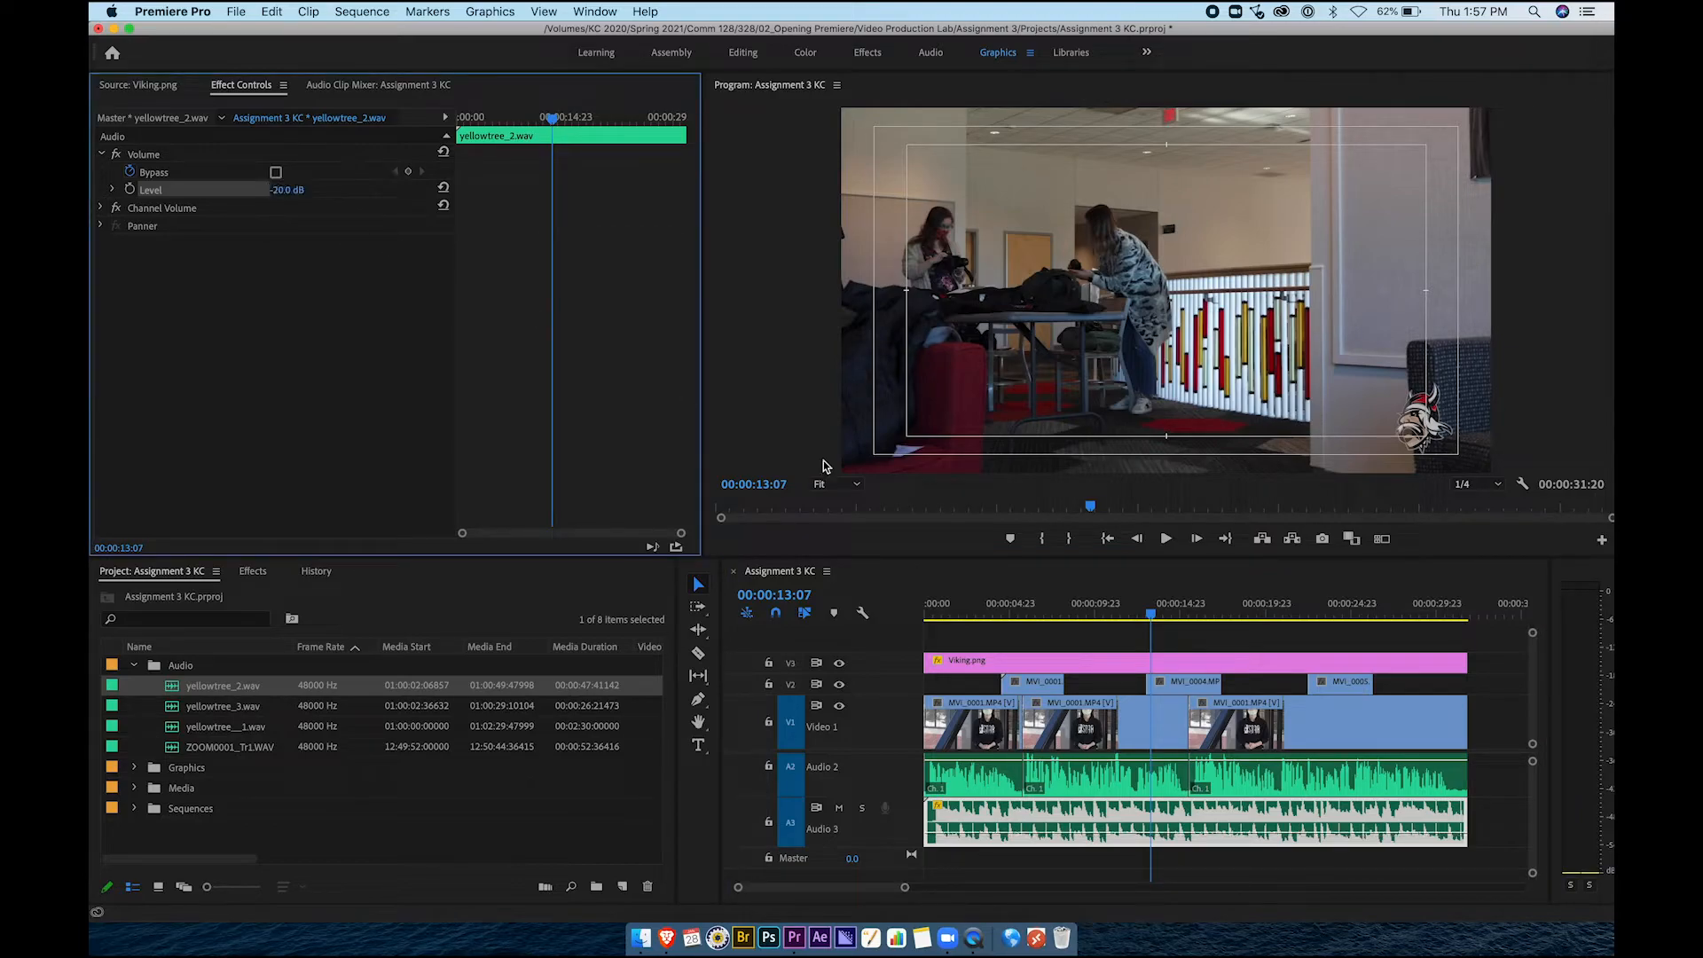
Play from 00:00:11:07 to 00:00:17:23, then lower the music's Level to -22 dB
{"action": "left_click", "coordinate": [1119, 604]}
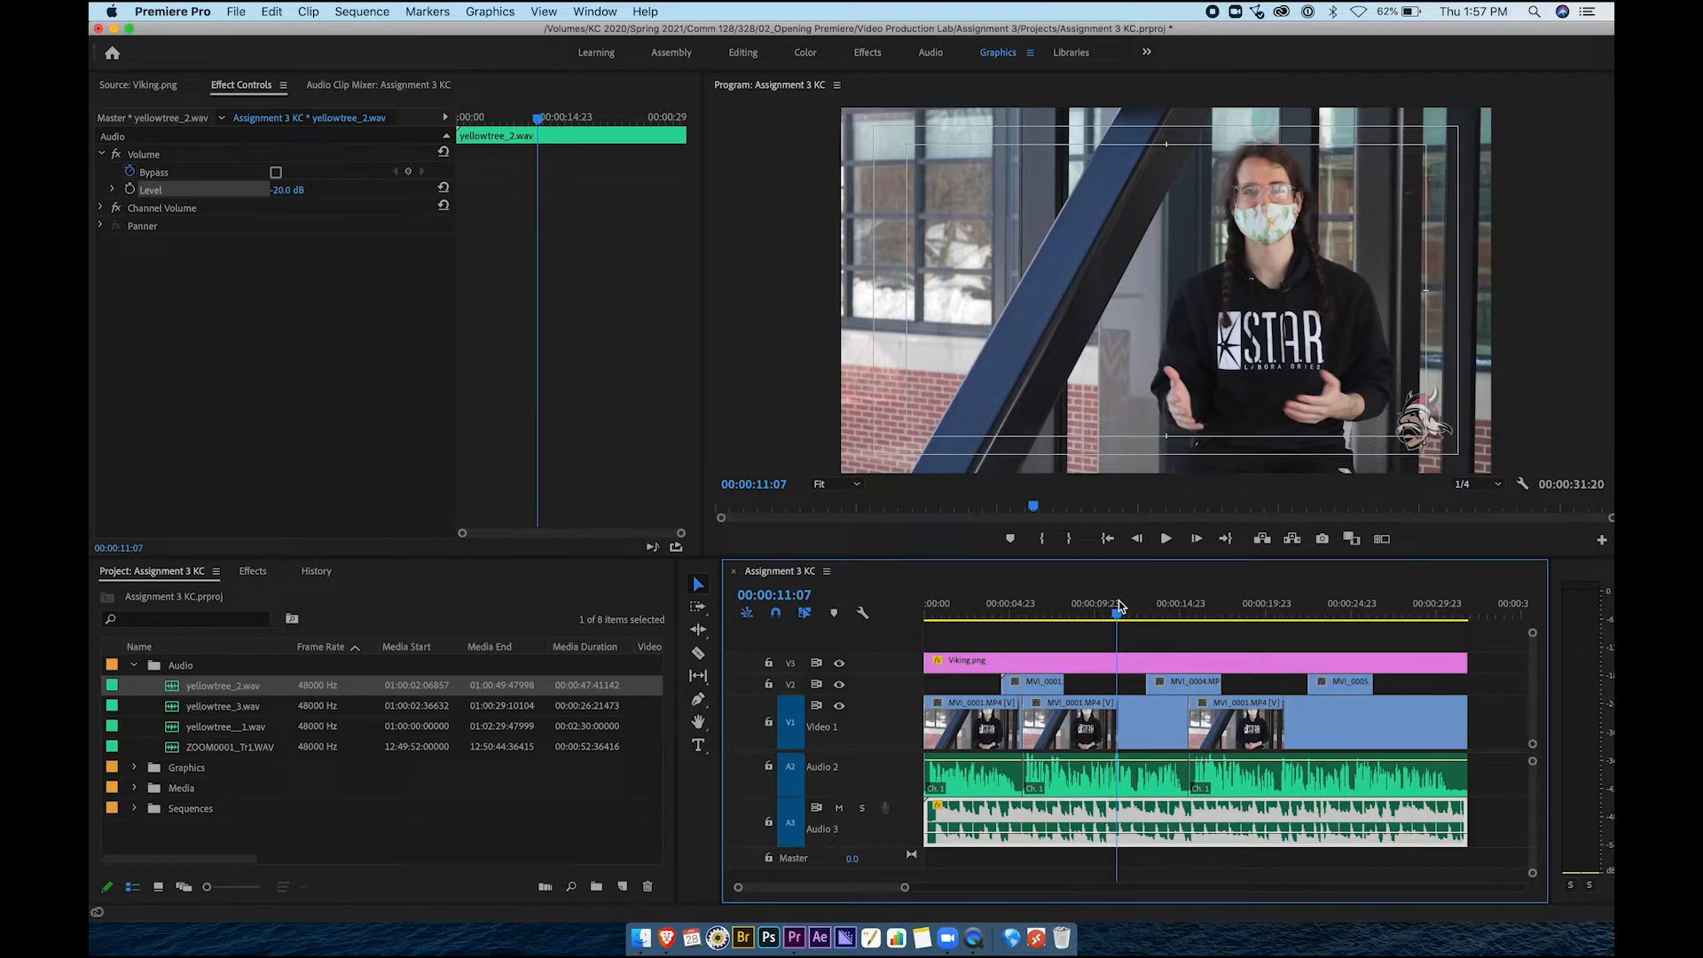
{"action": "key", "text": "space"}
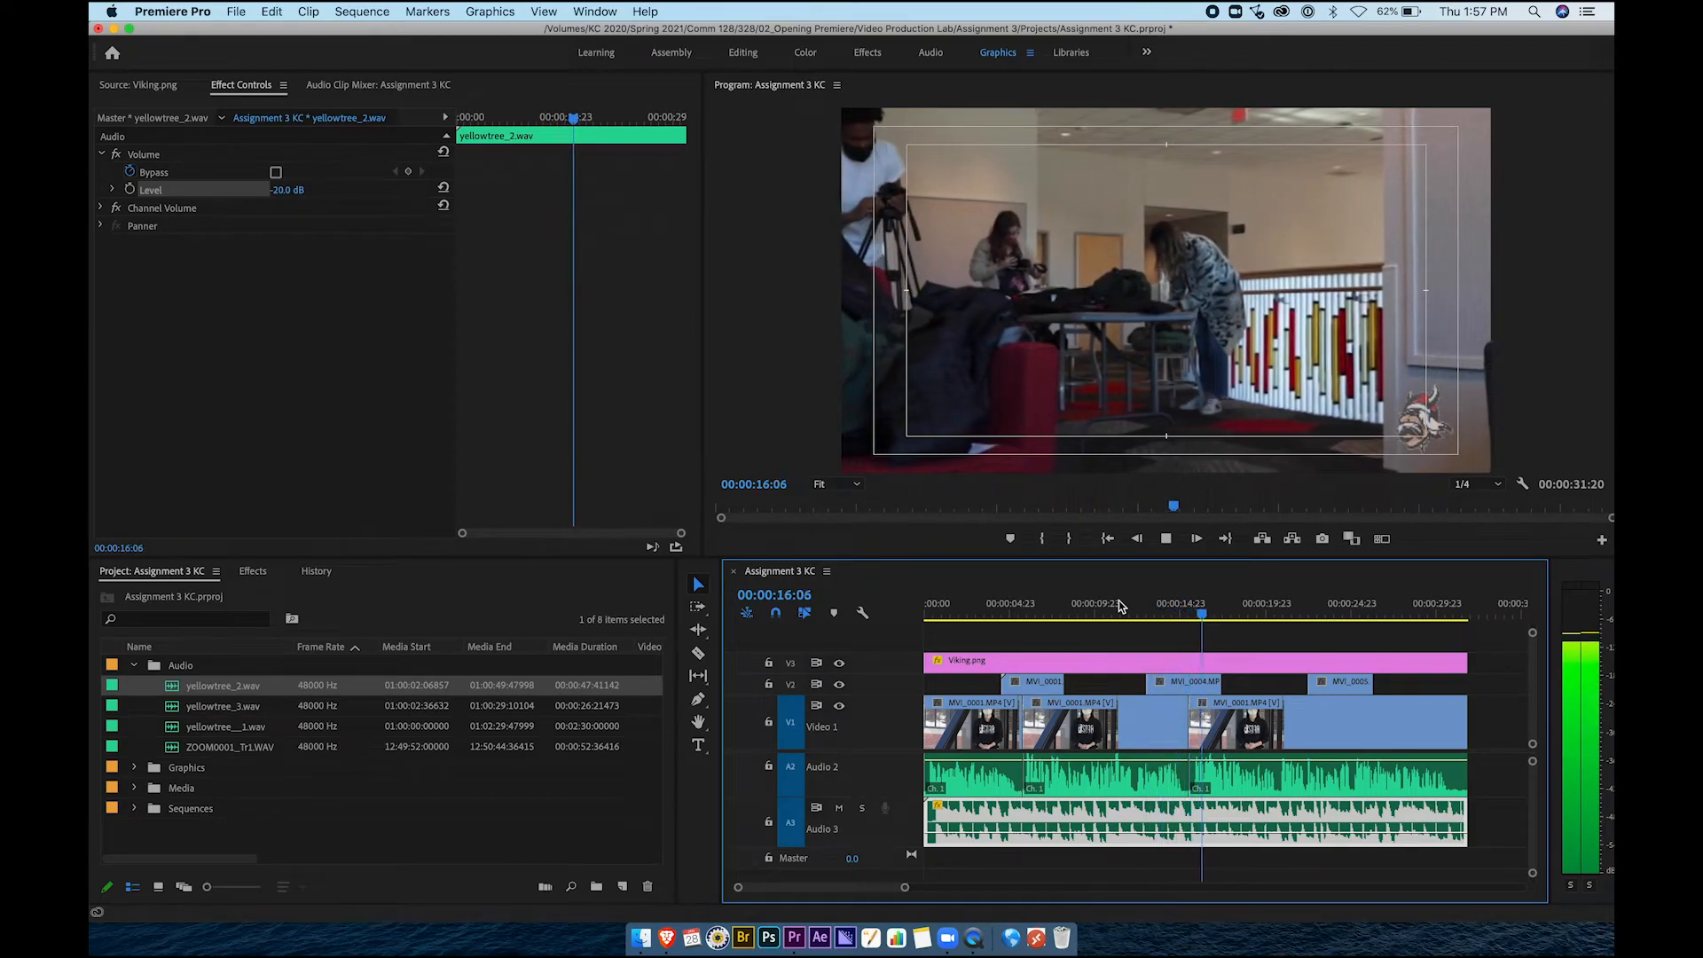
{"action": "key", "text": "space"}
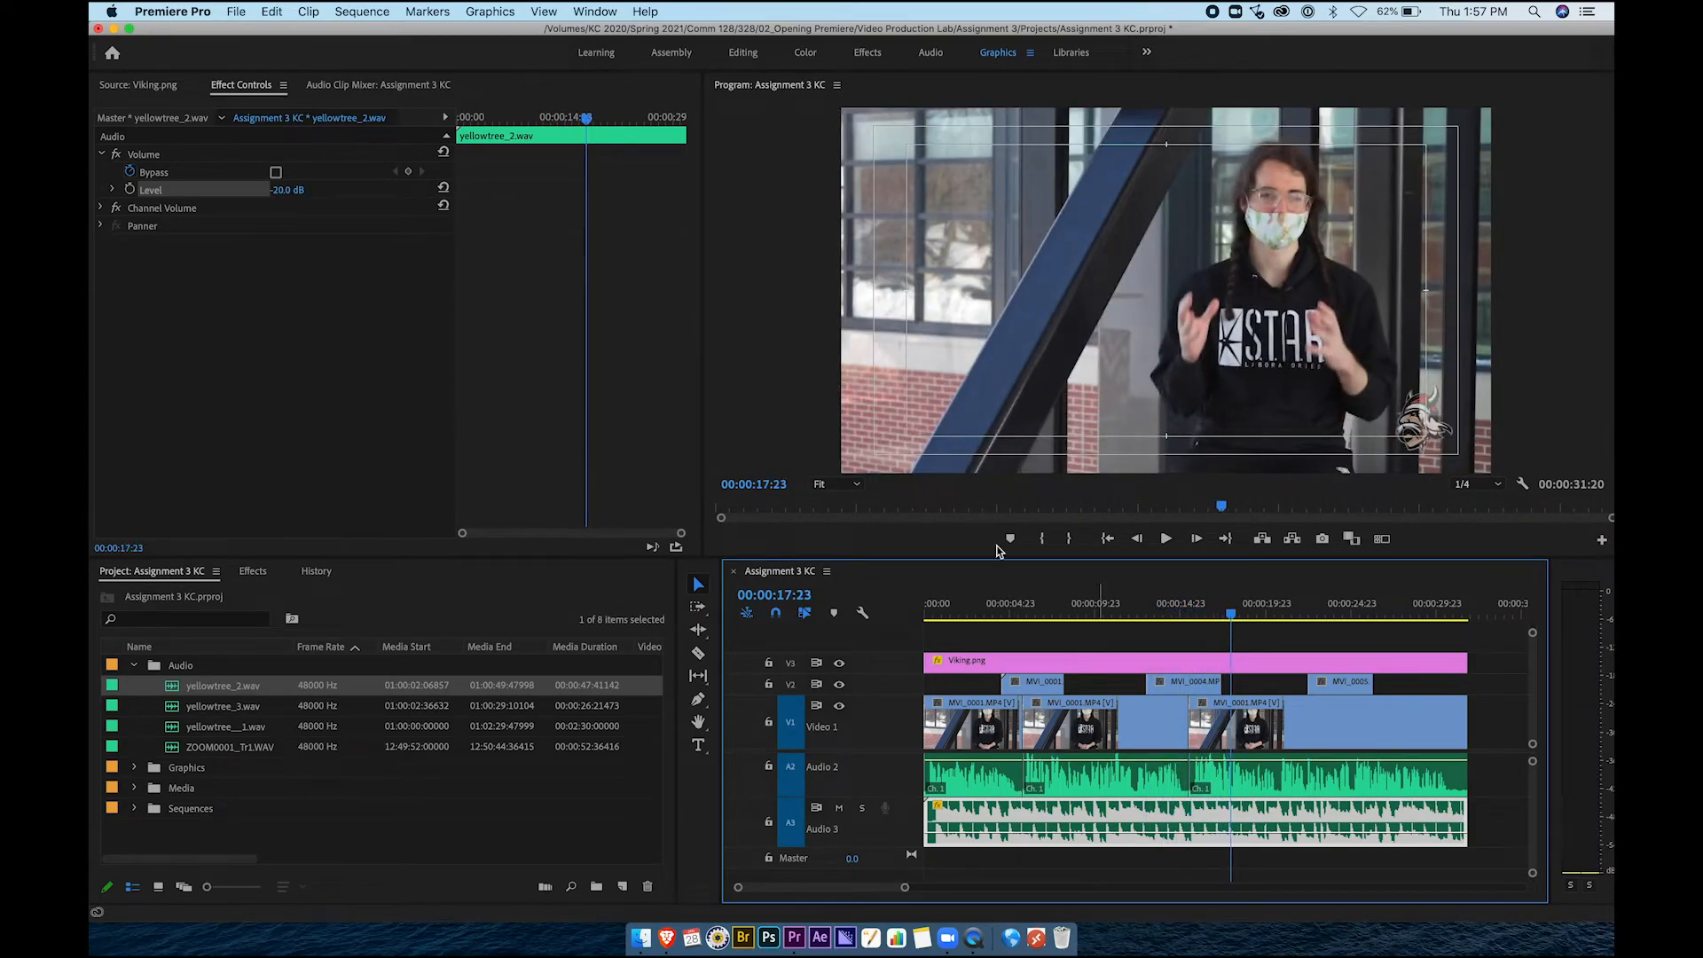
{"action": "left_click", "coordinate": [282, 189]}
{"action": "type", "text": "-"}
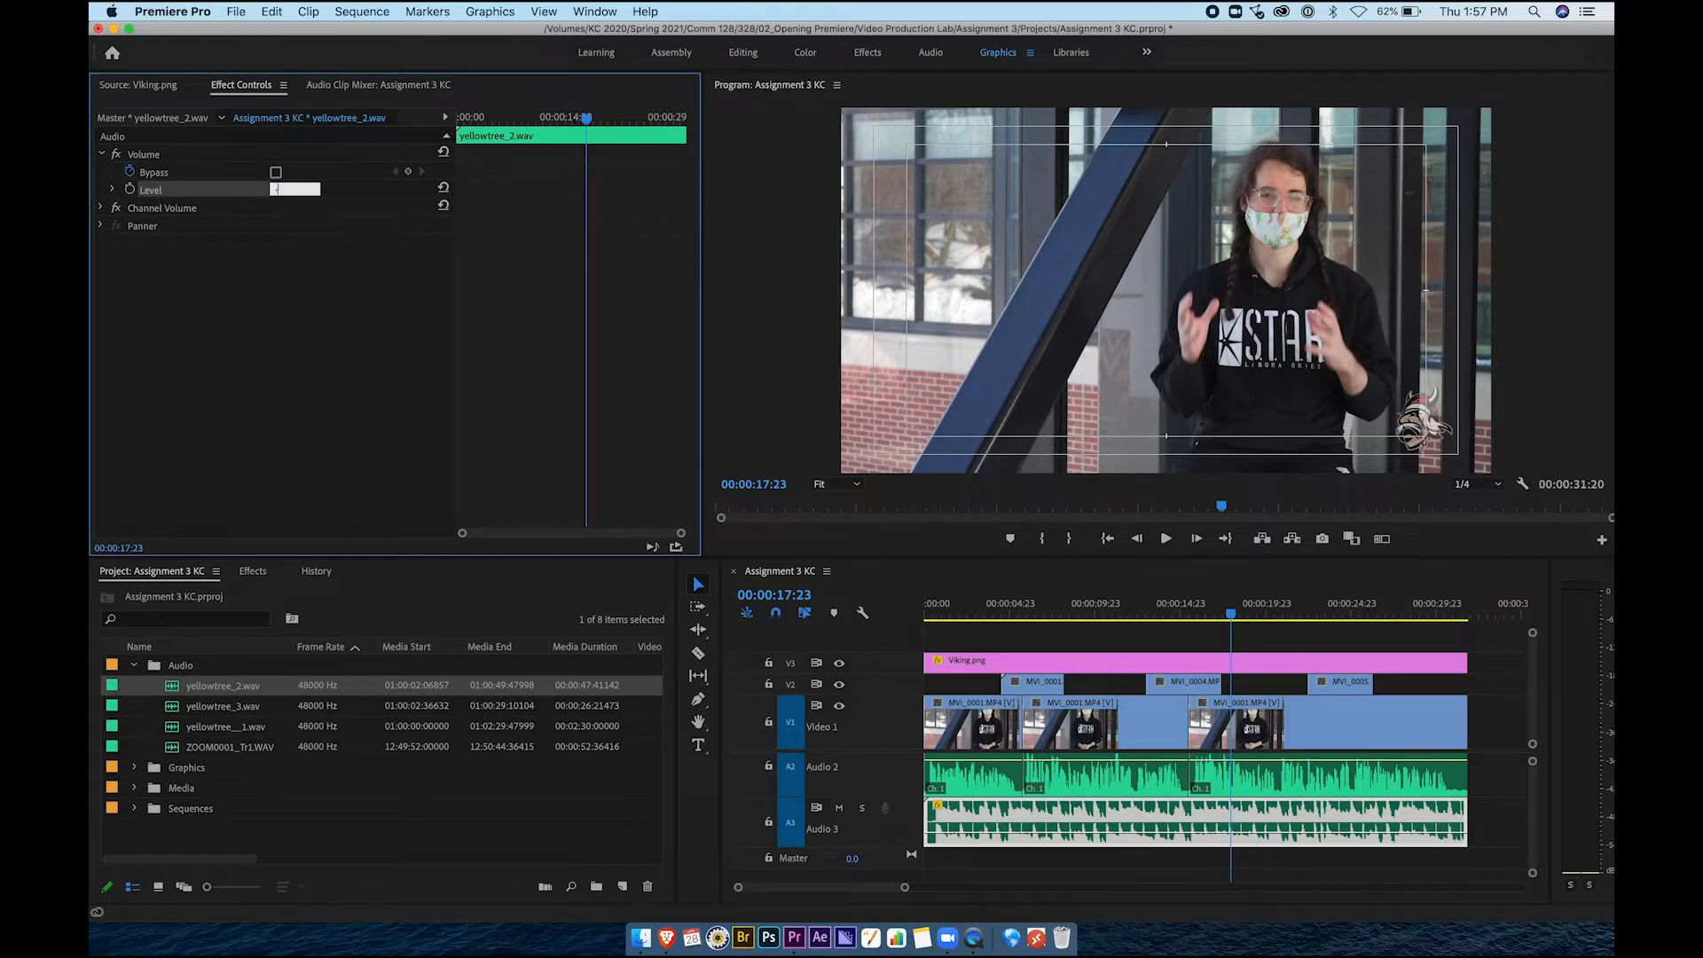
{"action": "type", "text": "22"}
{"action": "key", "text": "Return"}
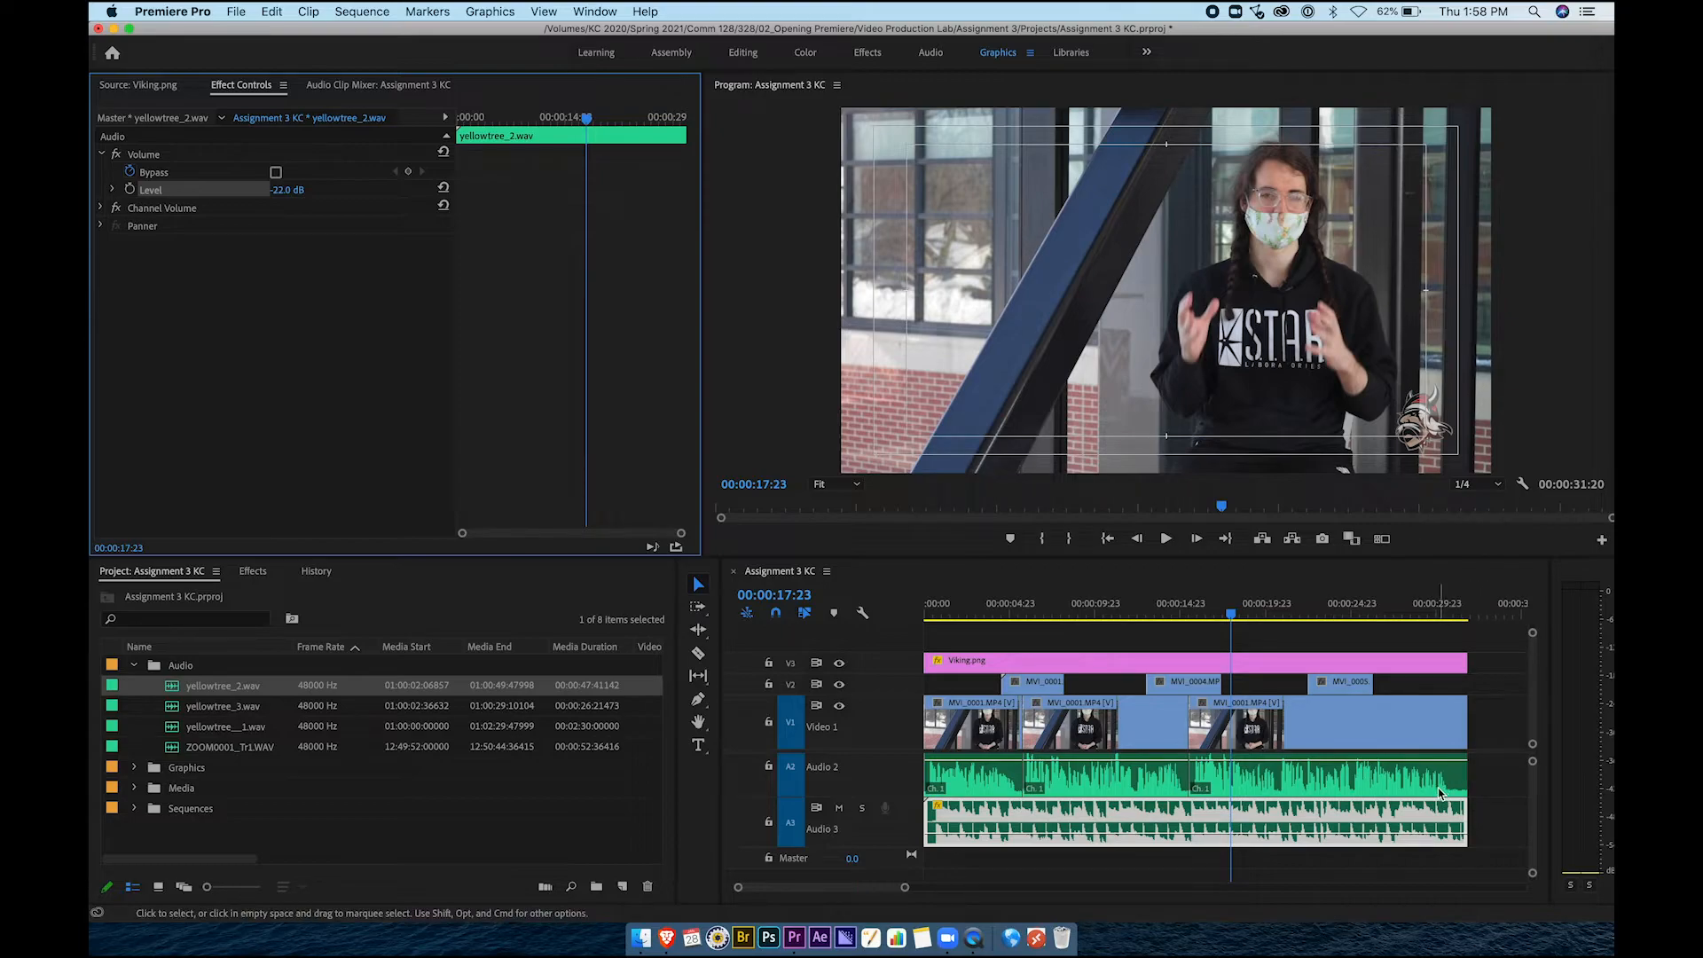
{"action": "left_click", "coordinate": [1489, 790]}
{"action": "left_click", "coordinate": [1165, 831]}
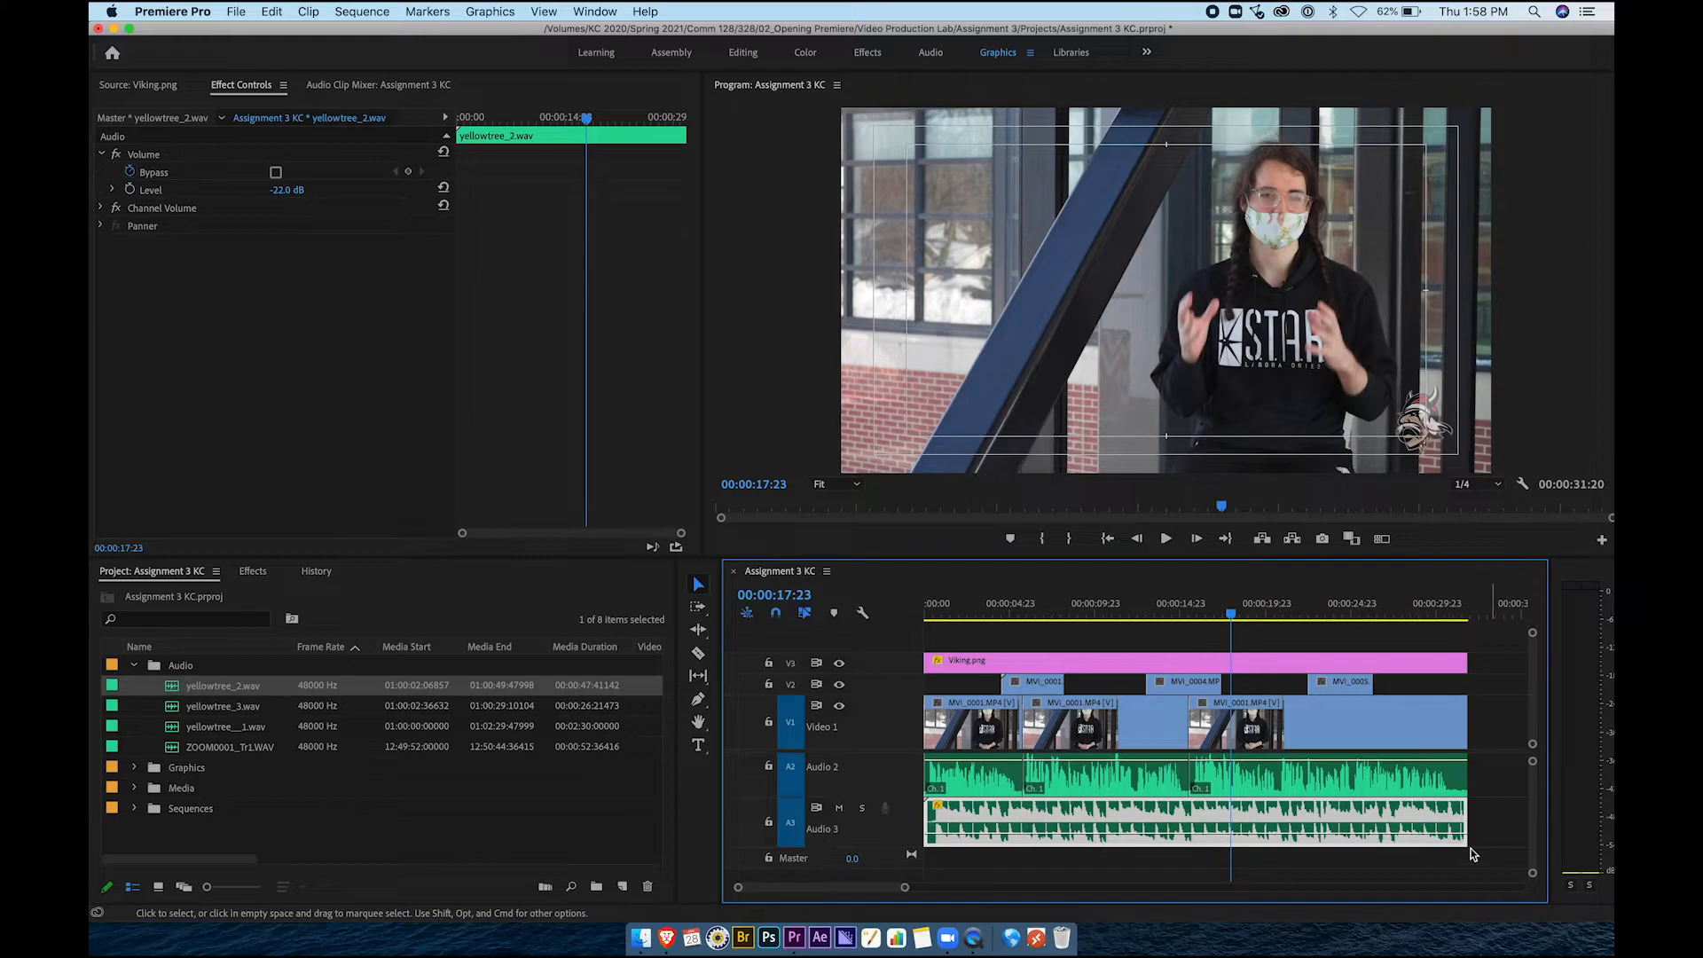
Search the Effects library for 'crossf' to find the crossfade transitions
{"action": "left_click", "coordinate": [251, 573]}
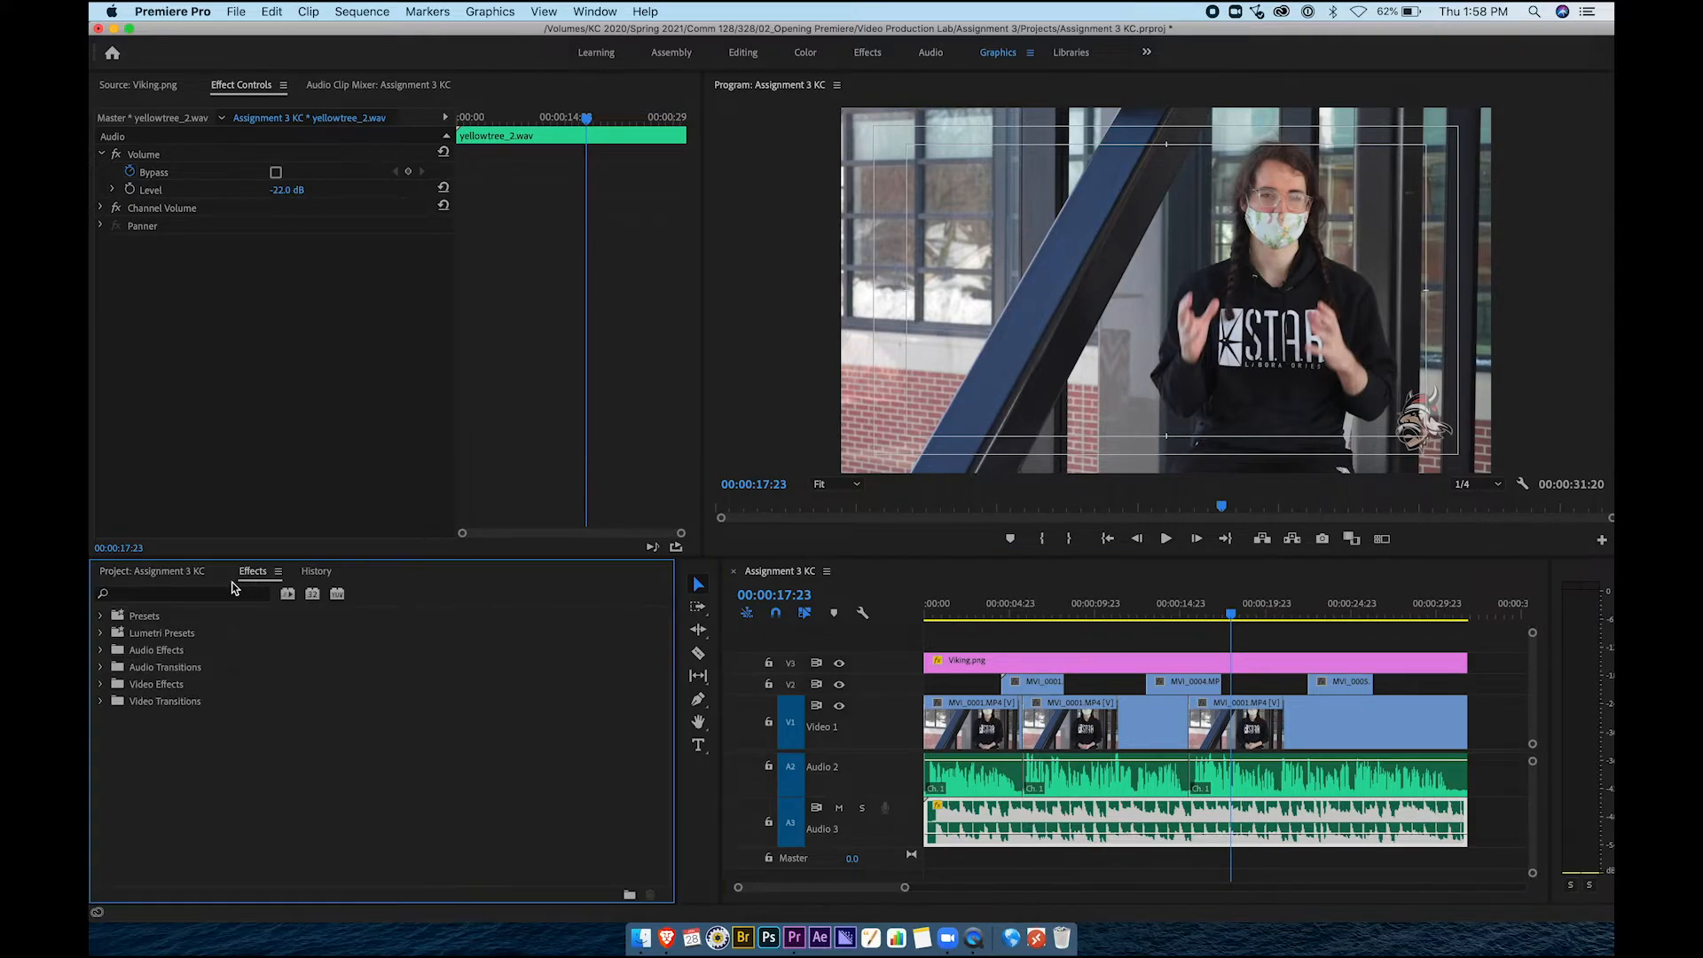
{"action": "left_click", "coordinate": [593, 11]}
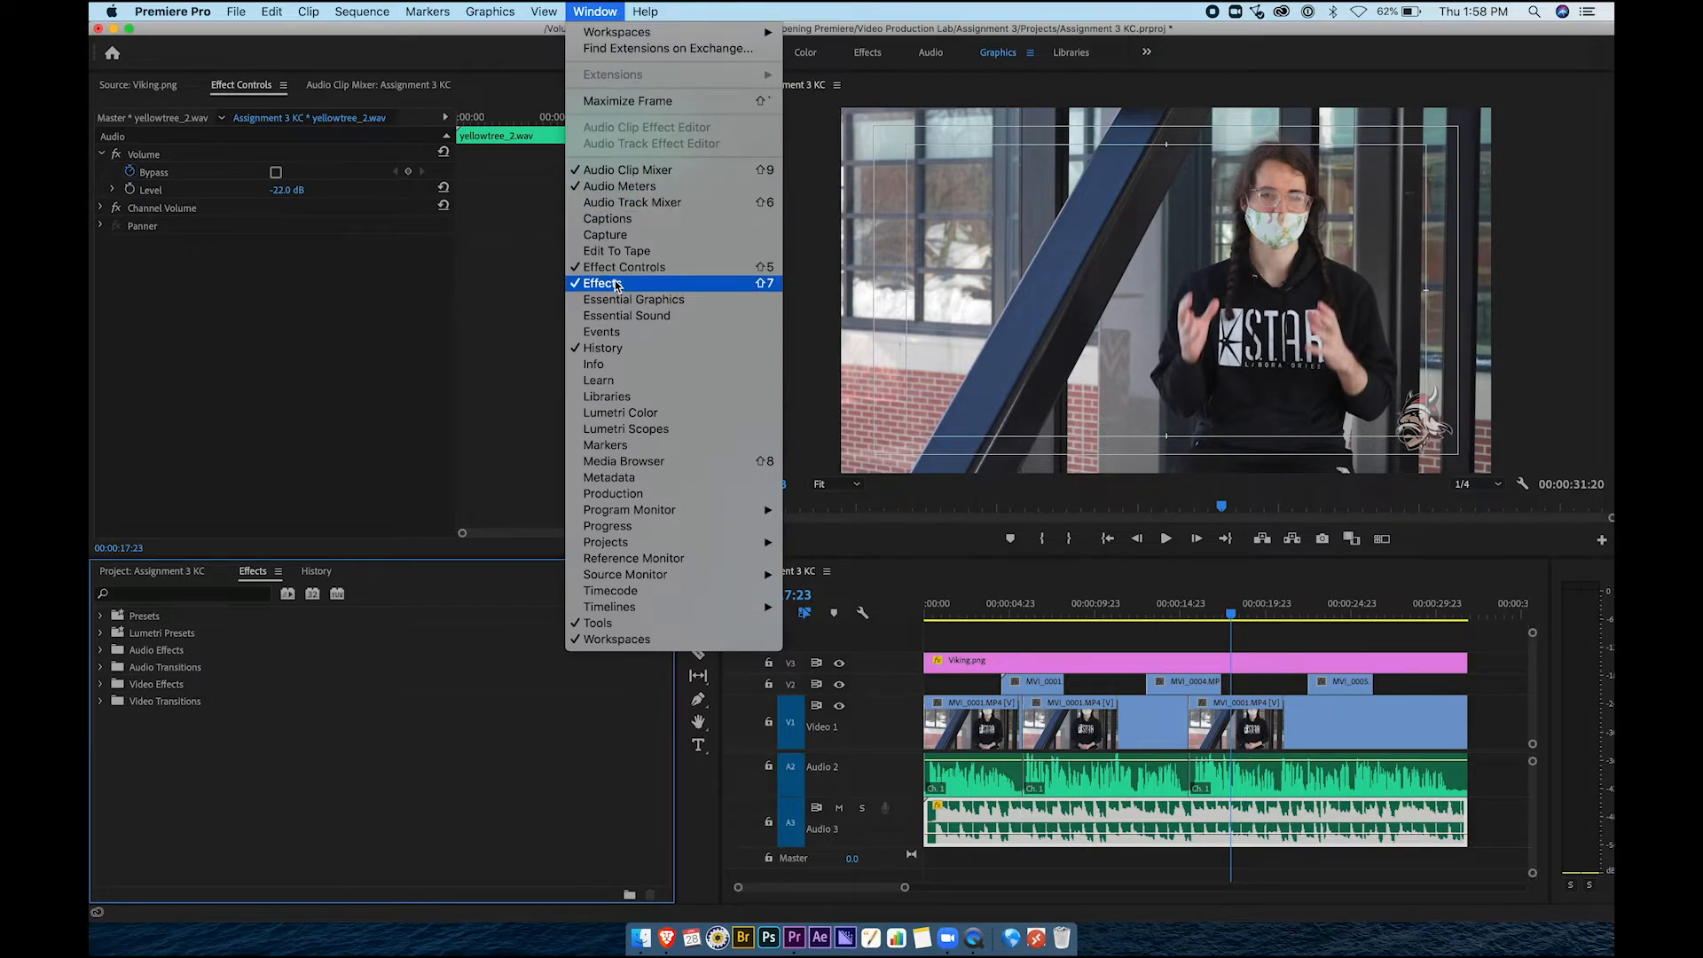
{"action": "left_click", "coordinate": [392, 749]}
{"action": "left_click", "coordinate": [201, 595]}
{"action": "type", "text": "crossfa"}
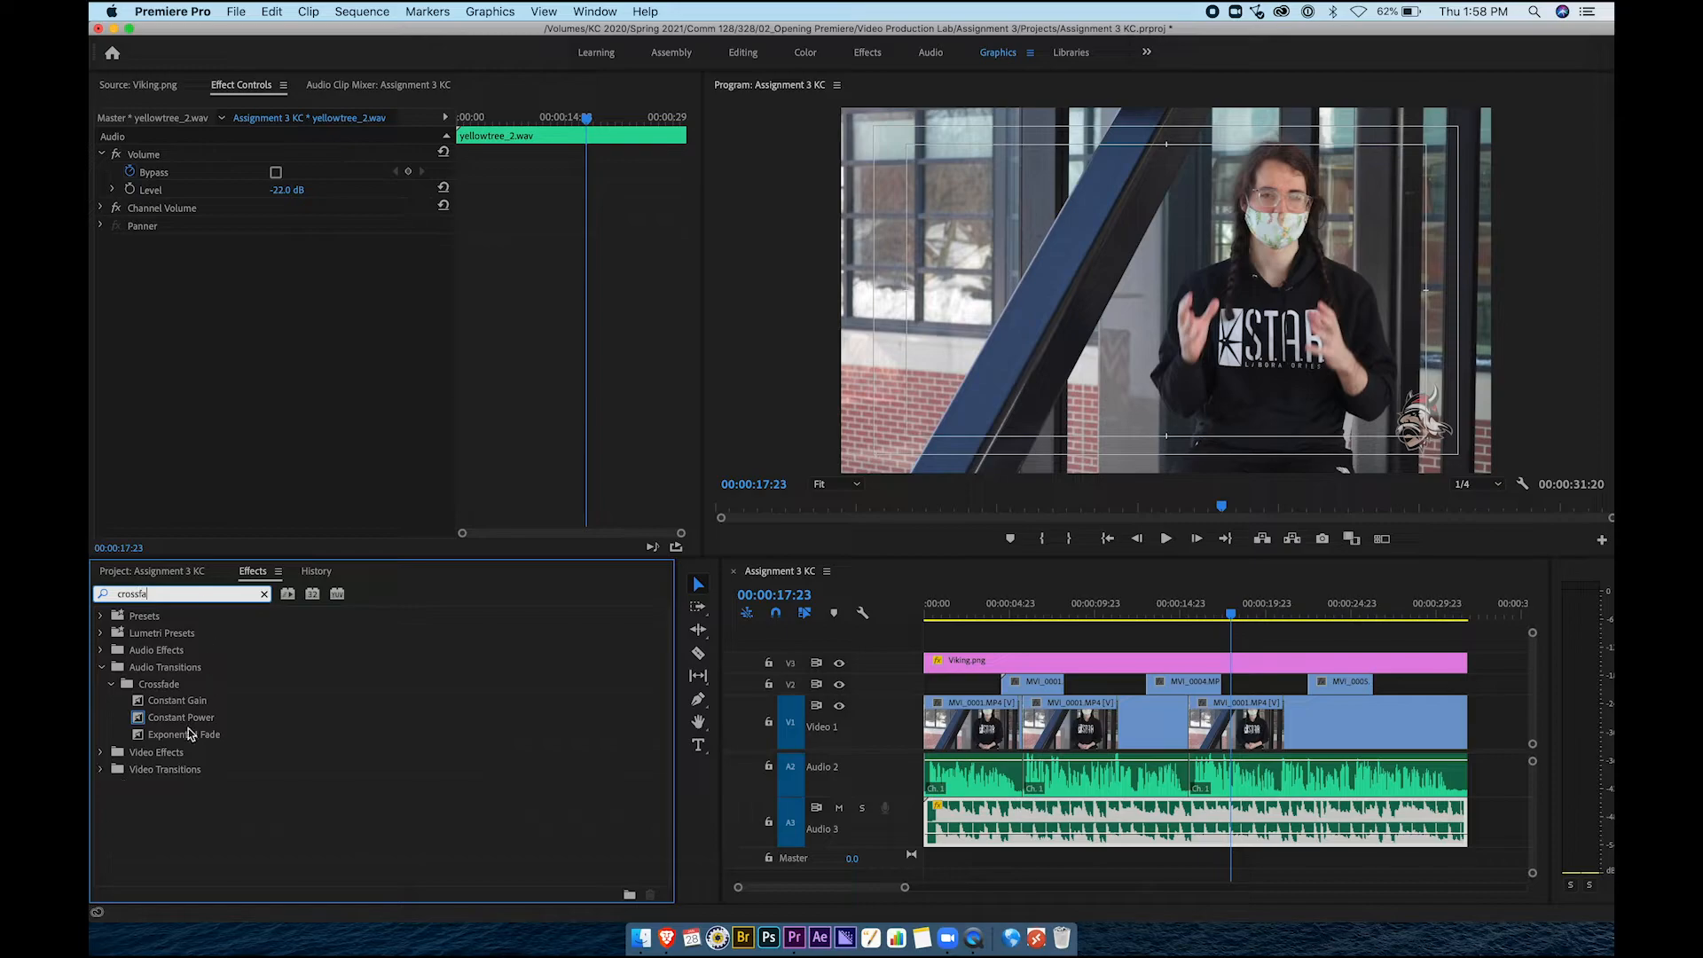
Apply Constant Power to both the start and the end of the yellowtree_2.wav music clip
{"action": "left_click", "coordinate": [178, 719]}
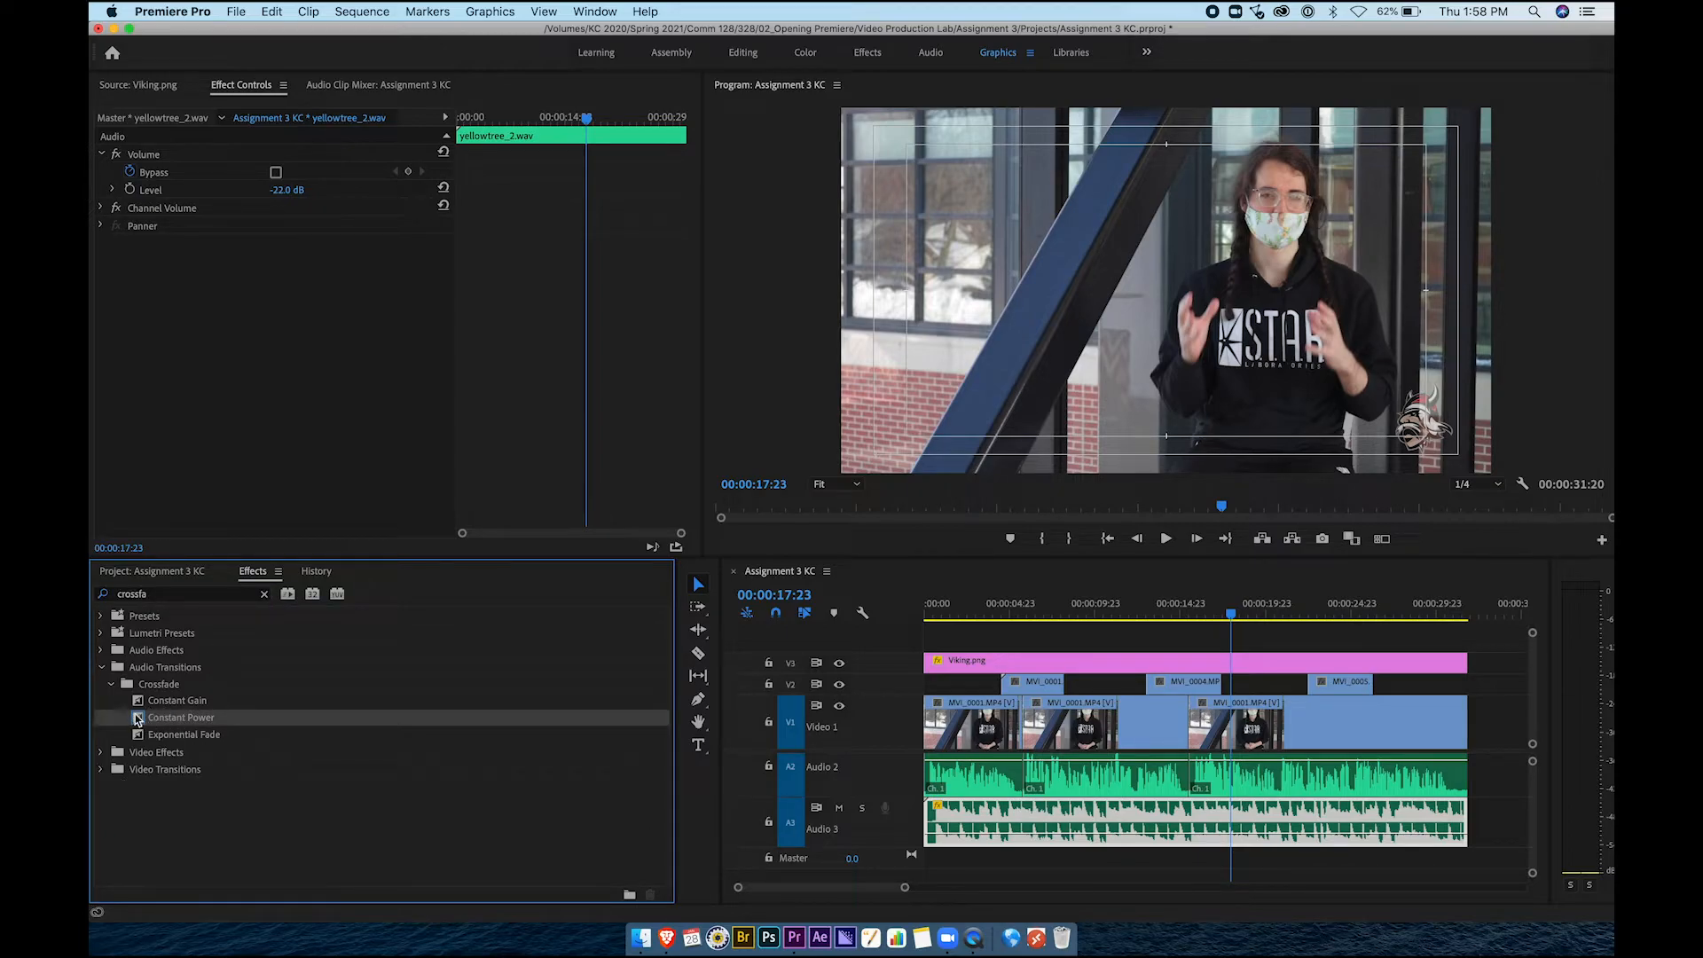
{"action": "left_click_drag", "start_coordinate": [135, 717], "coordinate": [935, 825]}
{"action": "left_click_drag", "start_coordinate": [701, 722], "coordinate": [1461, 821]}
{"action": "mouse_move", "coordinate": [1430, 614]}
{"action": "left_mouse_down"}
{"action": "mouse_move", "coordinate": [1465, 614]}
{"action": "mouse_move", "coordinate": [1438, 615]}
{"action": "left_mouse_up"}
Search Effects for 'dip to blac' and add Dip to Black to the last Video 1 clip's end
{"action": "left_click", "coordinate": [265, 596]}
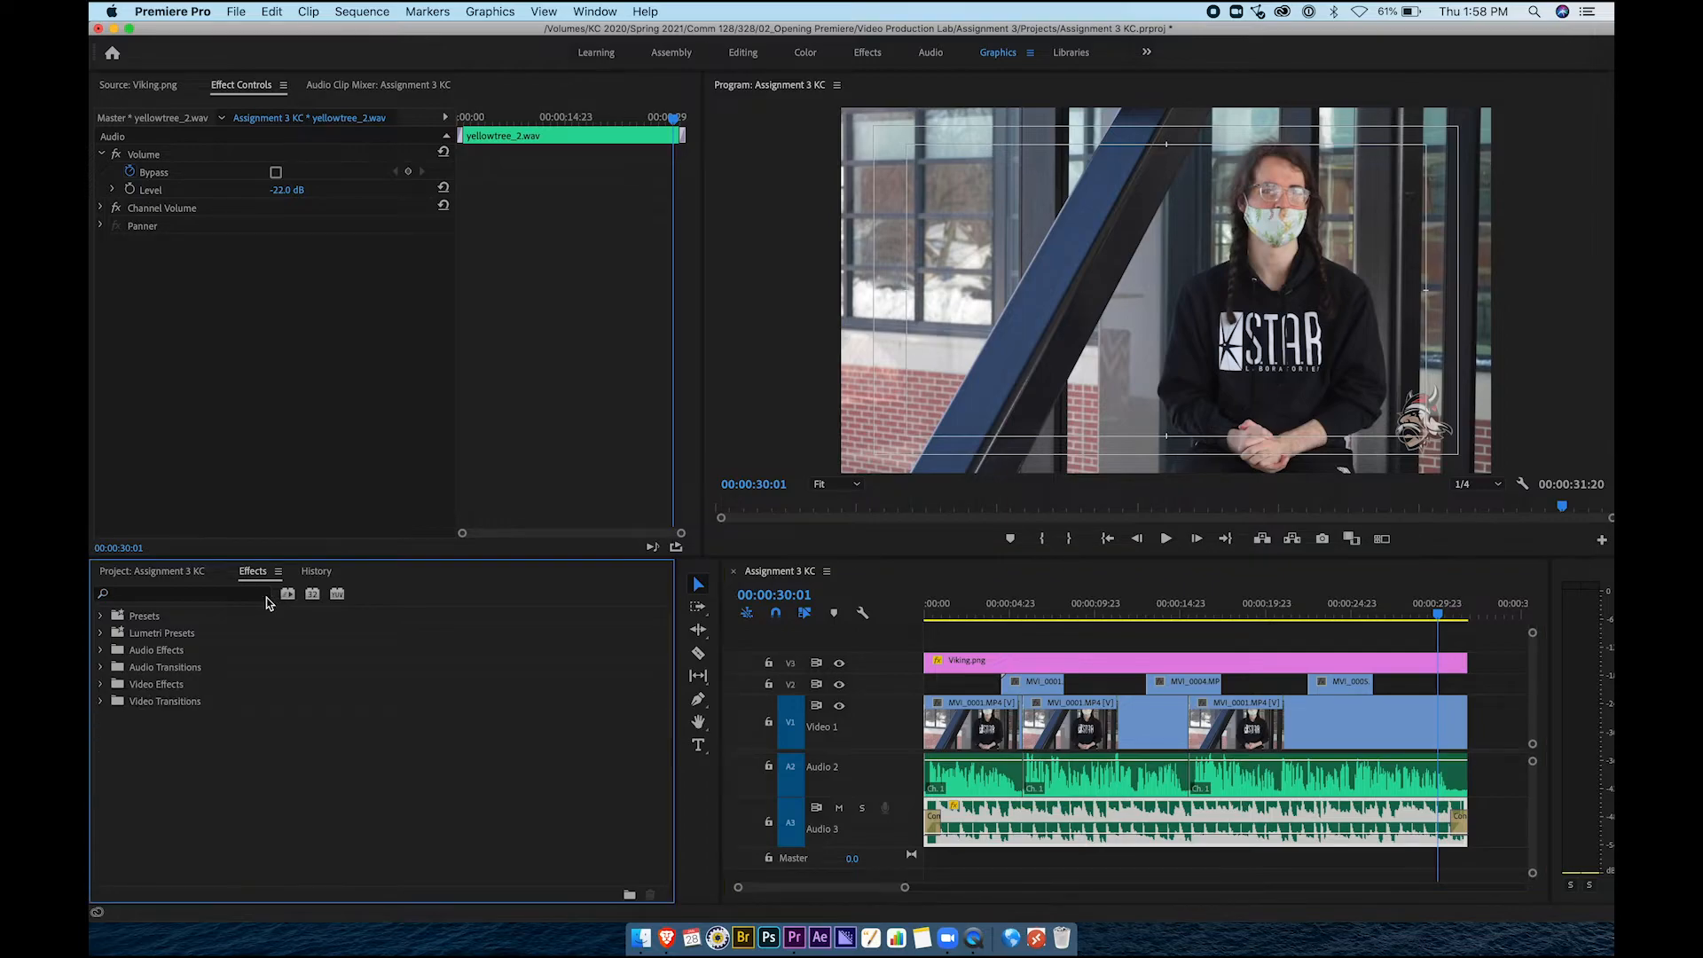
{"action": "type", "text": "dip to black"}
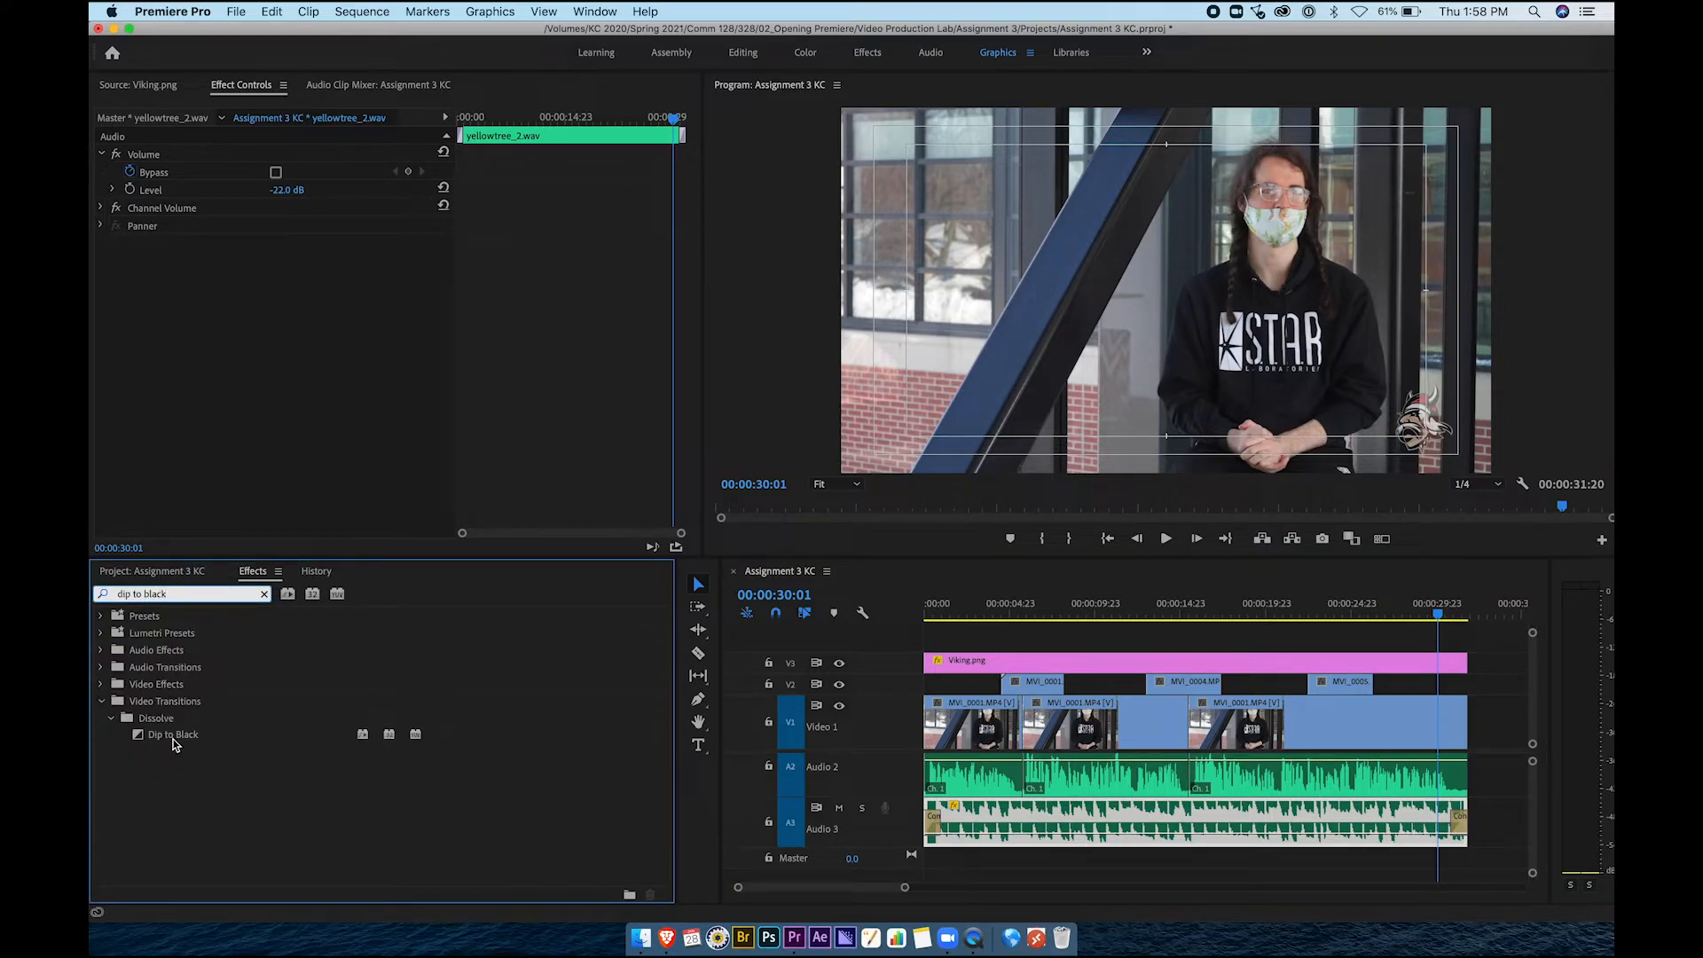
{"action": "left_click", "coordinate": [152, 740]}
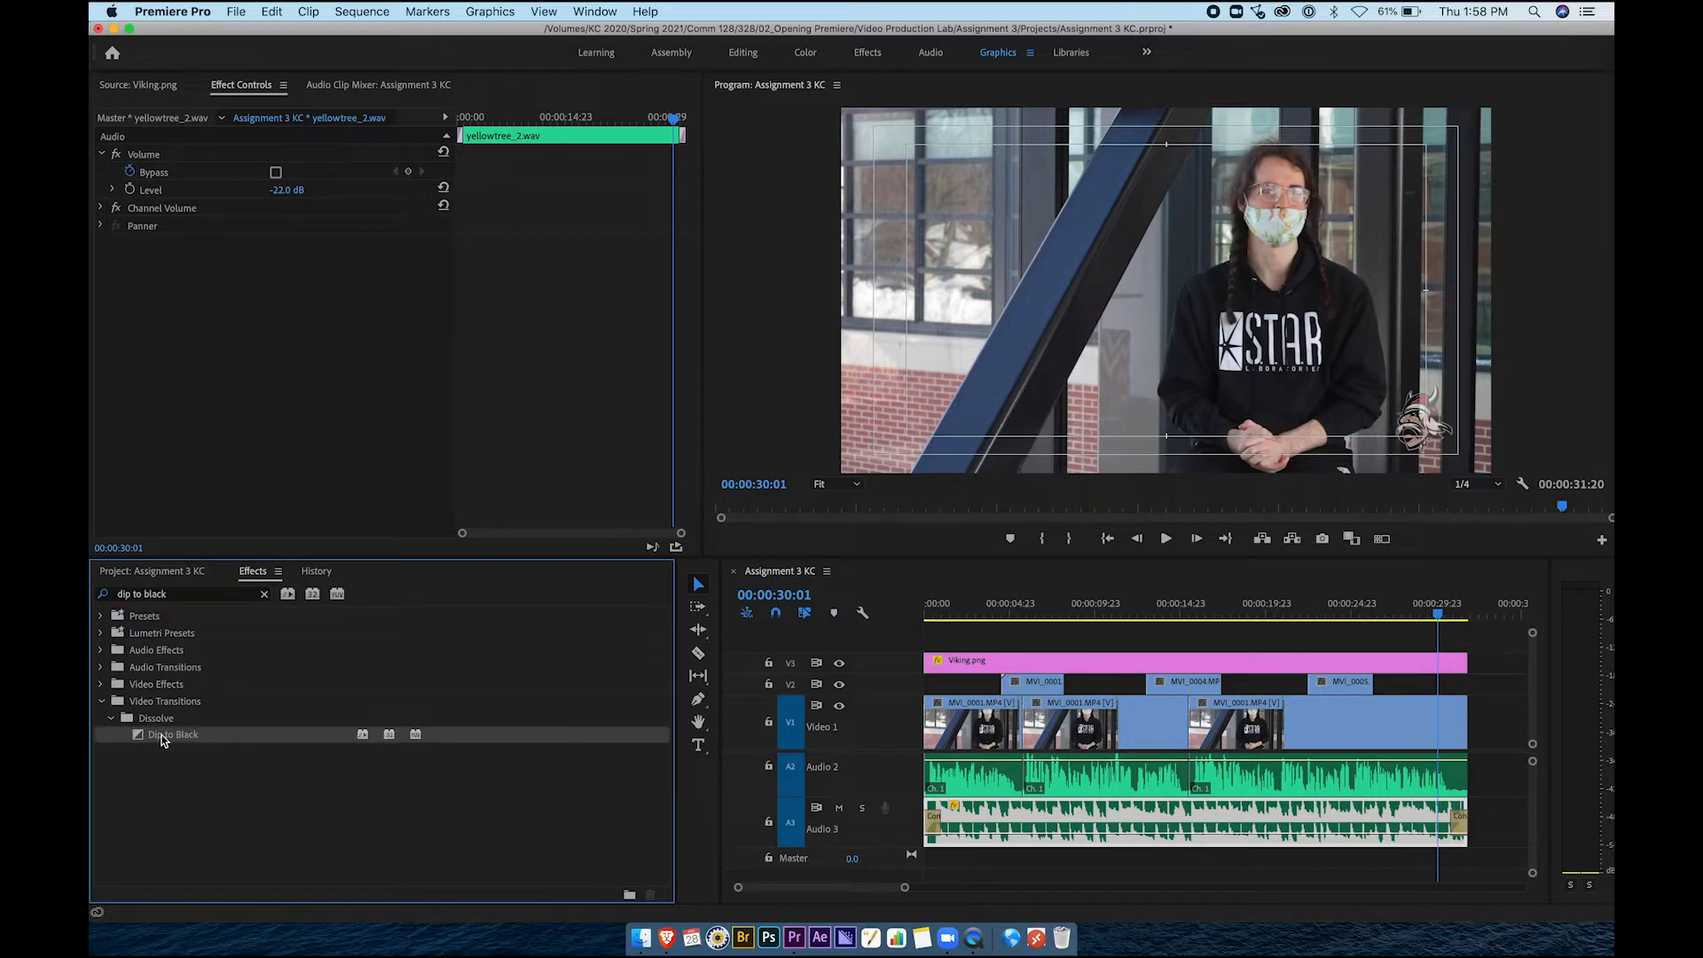
{"action": "left_click_drag", "start_coordinate": [138, 736], "coordinate": [1462, 721]}
Play the sequence ending to check the fade to black, then deselect the clips
{"action": "left_click", "coordinate": [1431, 613]}
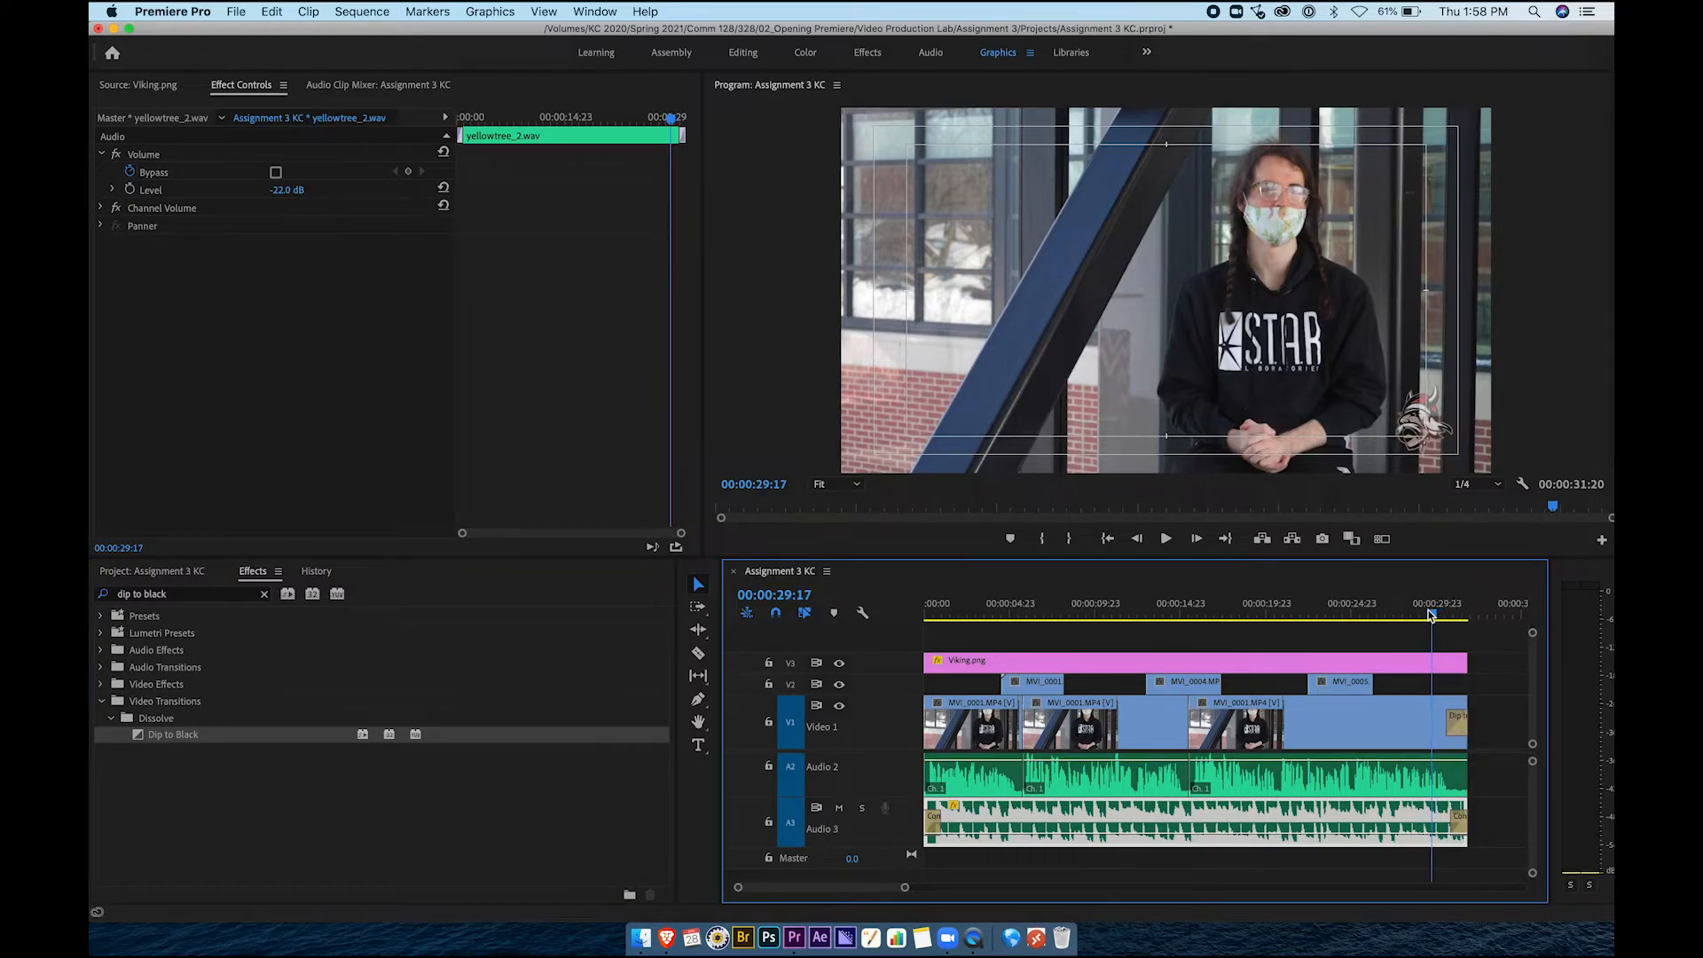
{"action": "key", "text": "space"}
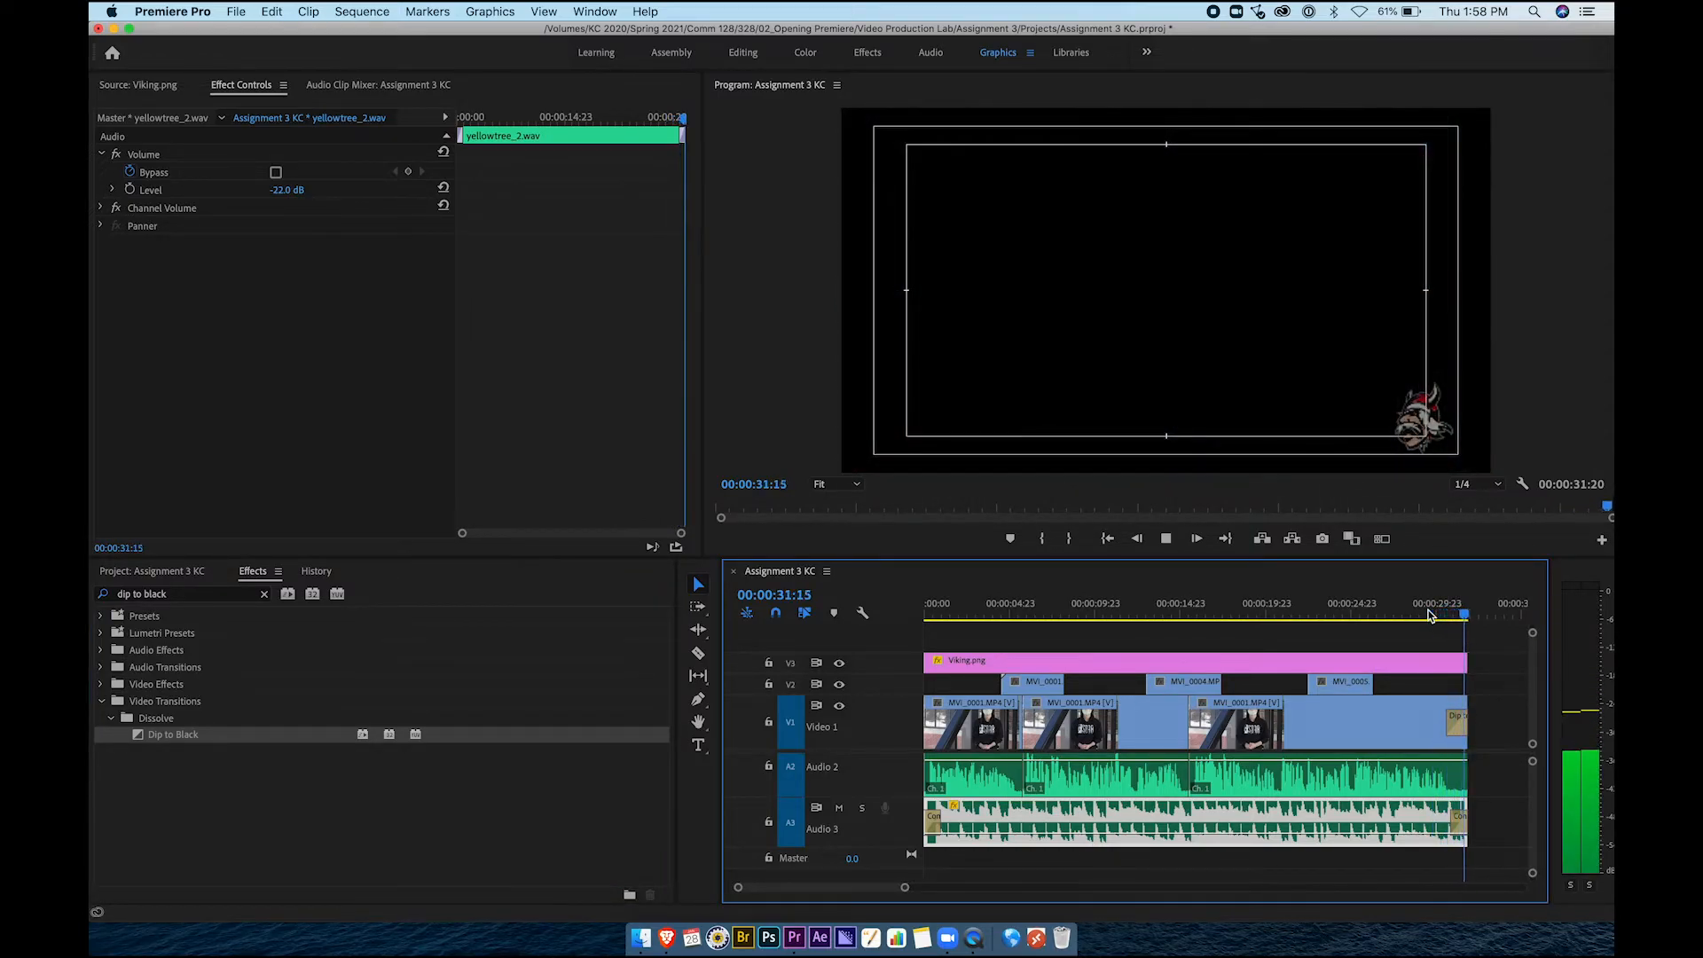
{"action": "left_click", "coordinate": [1416, 627]}
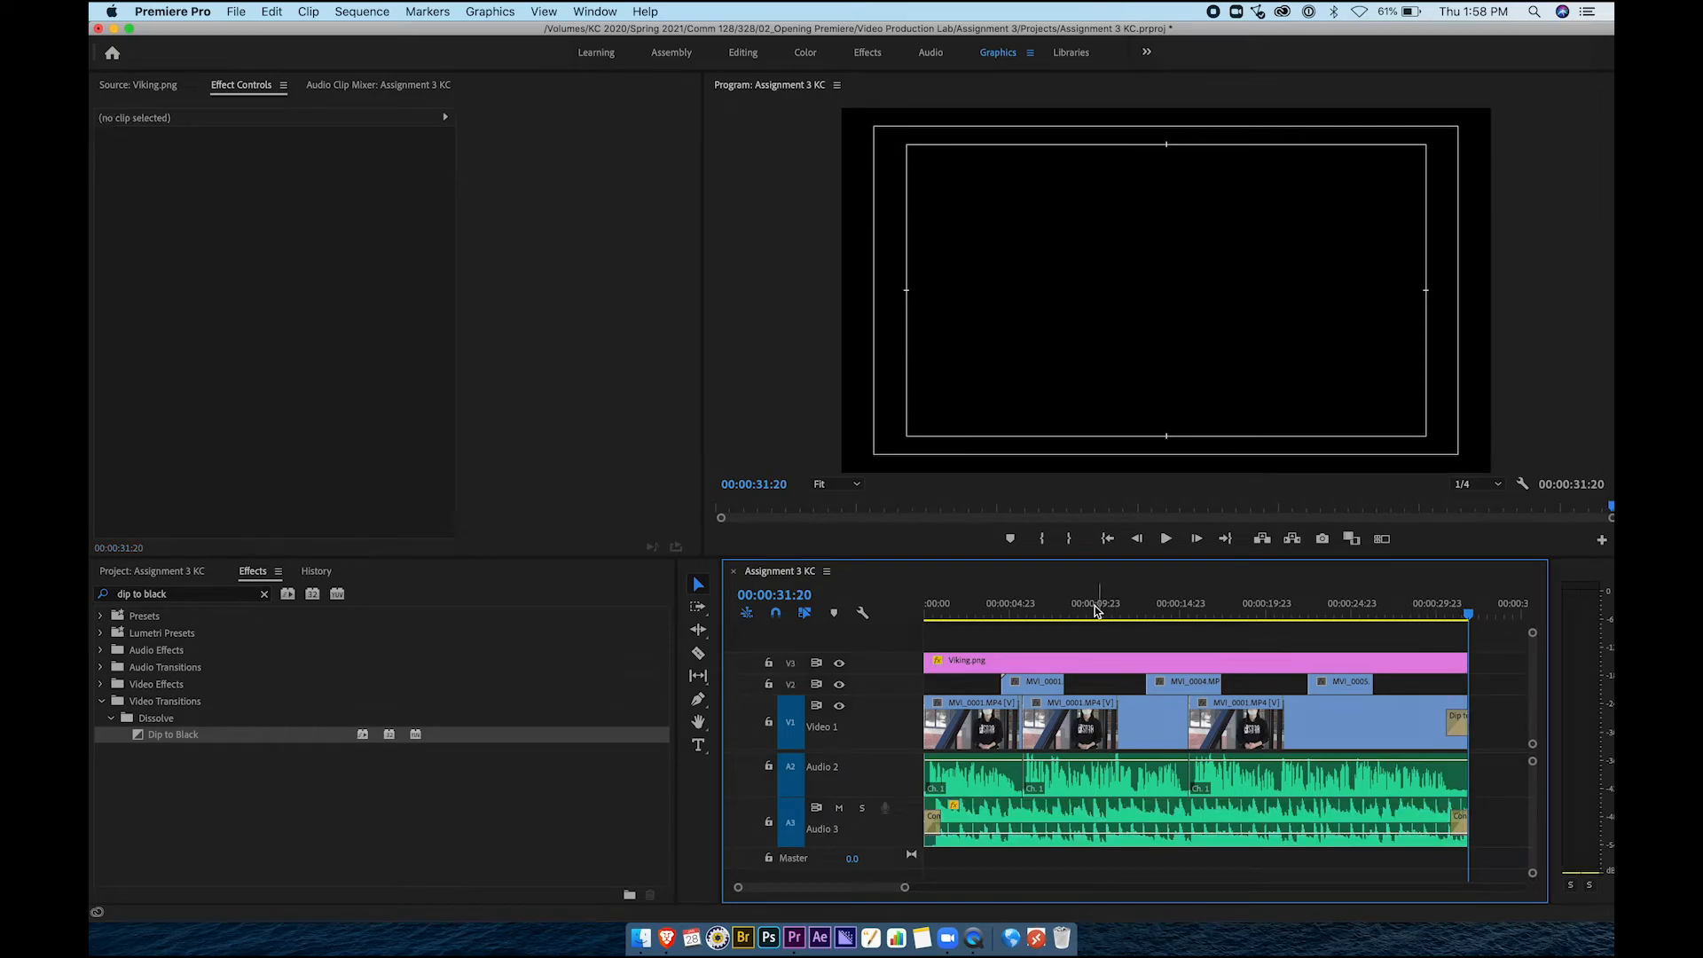
{"action": "left_click", "coordinate": [969, 610]}
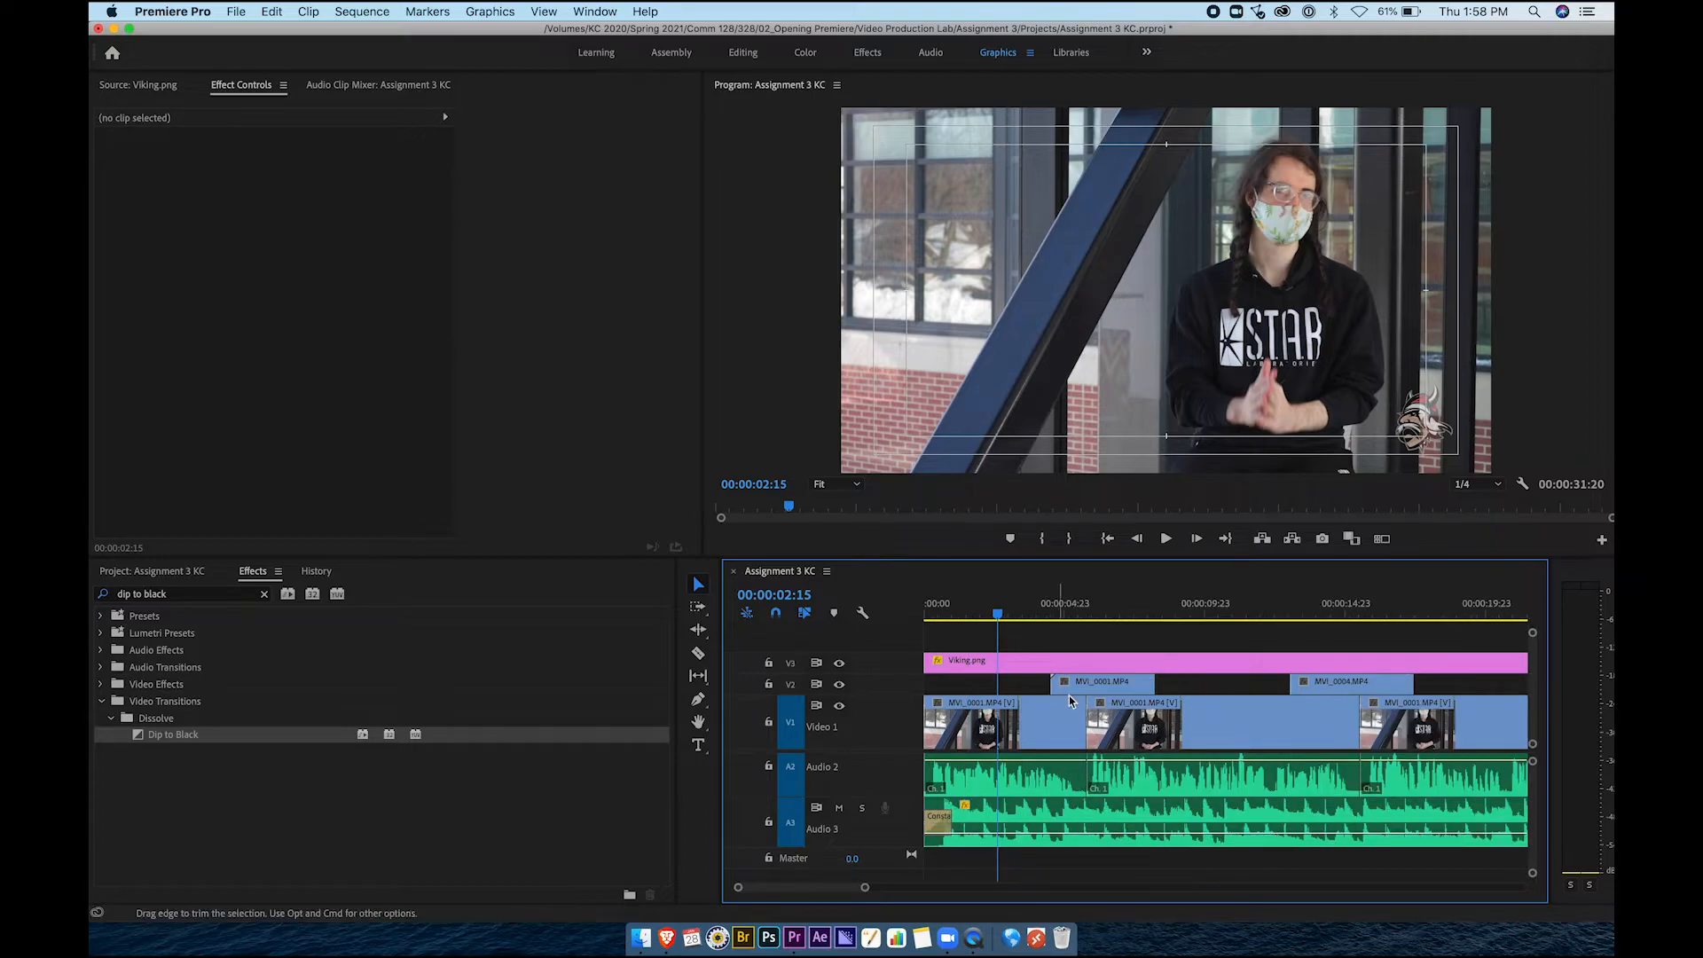
{"action": "key", "text": "backslash"}
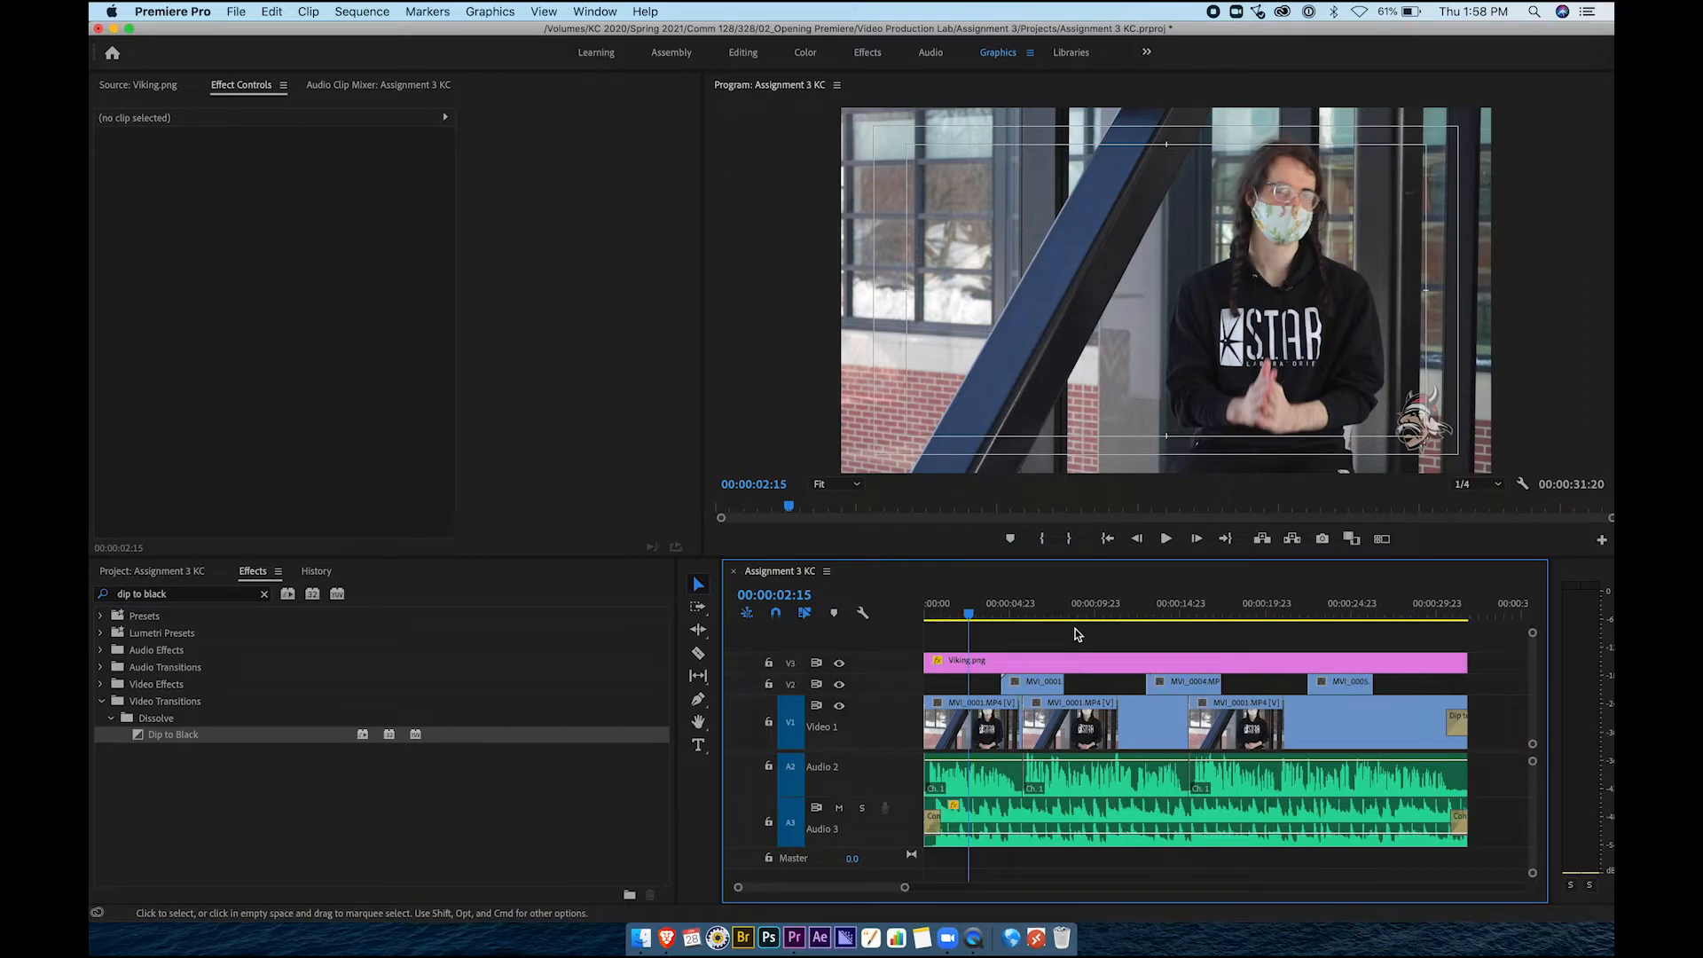
{"action": "left_click", "coordinate": [984, 660]}
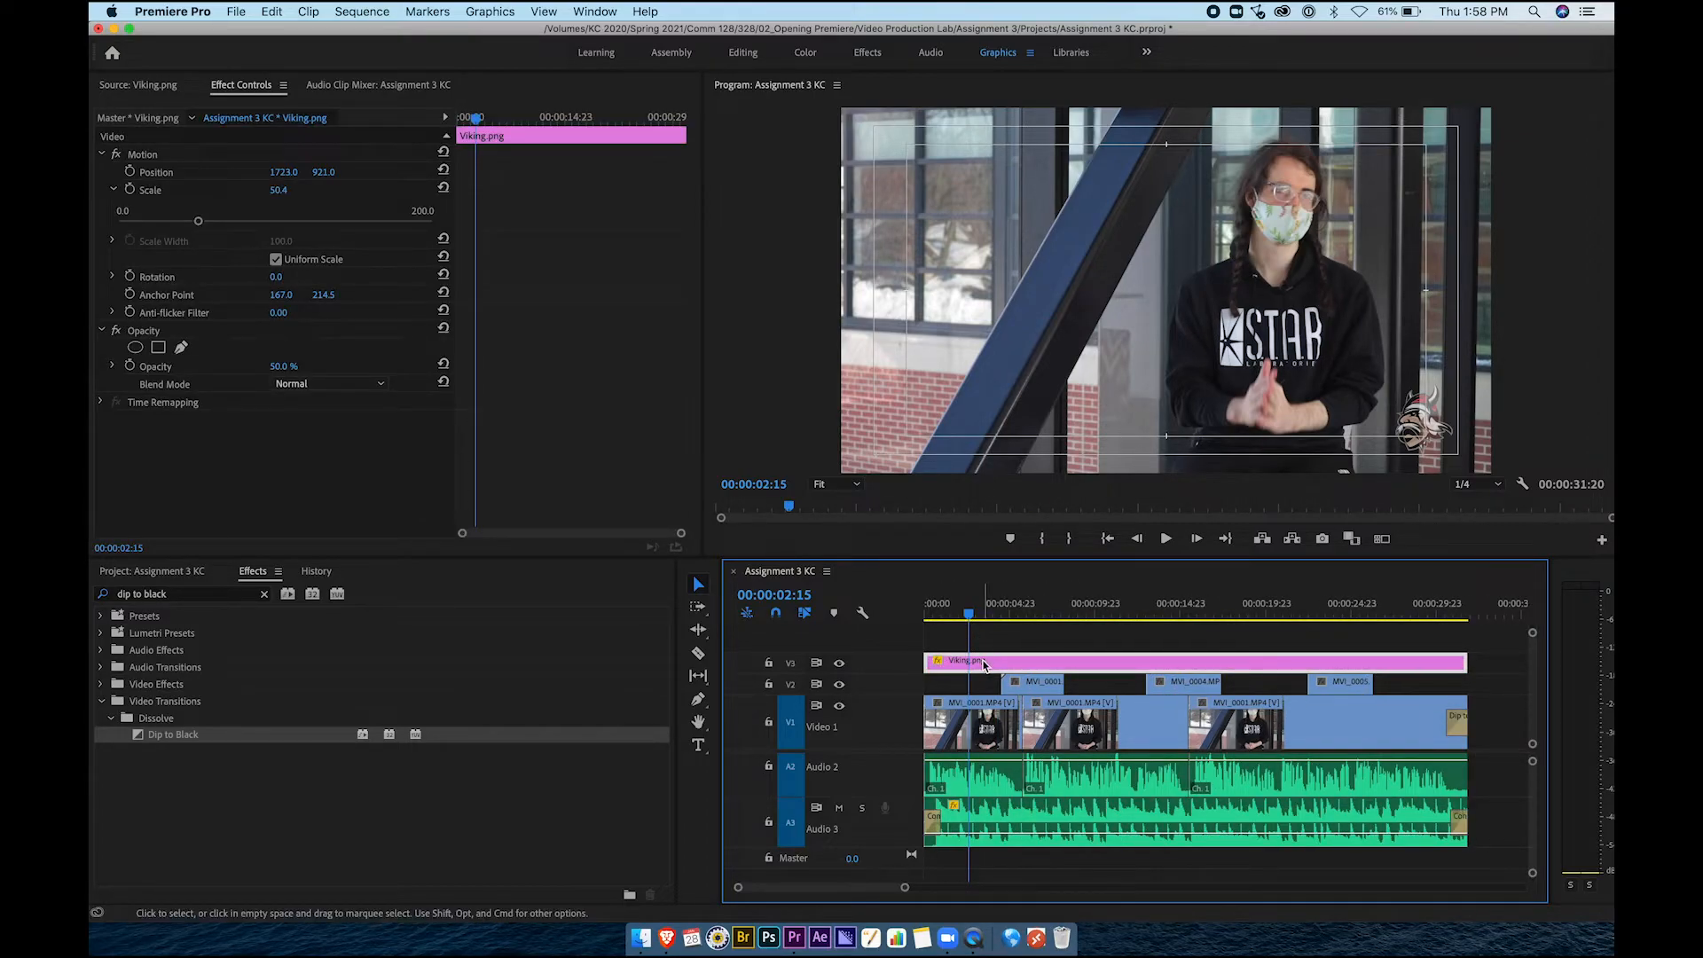
{"action": "mouse_move", "coordinate": [970, 612]}
{"action": "left_mouse_down"}
{"action": "mouse_move", "coordinate": [1144, 610]}
{"action": "mouse_move", "coordinate": [980, 614]}
{"action": "left_mouse_up"}
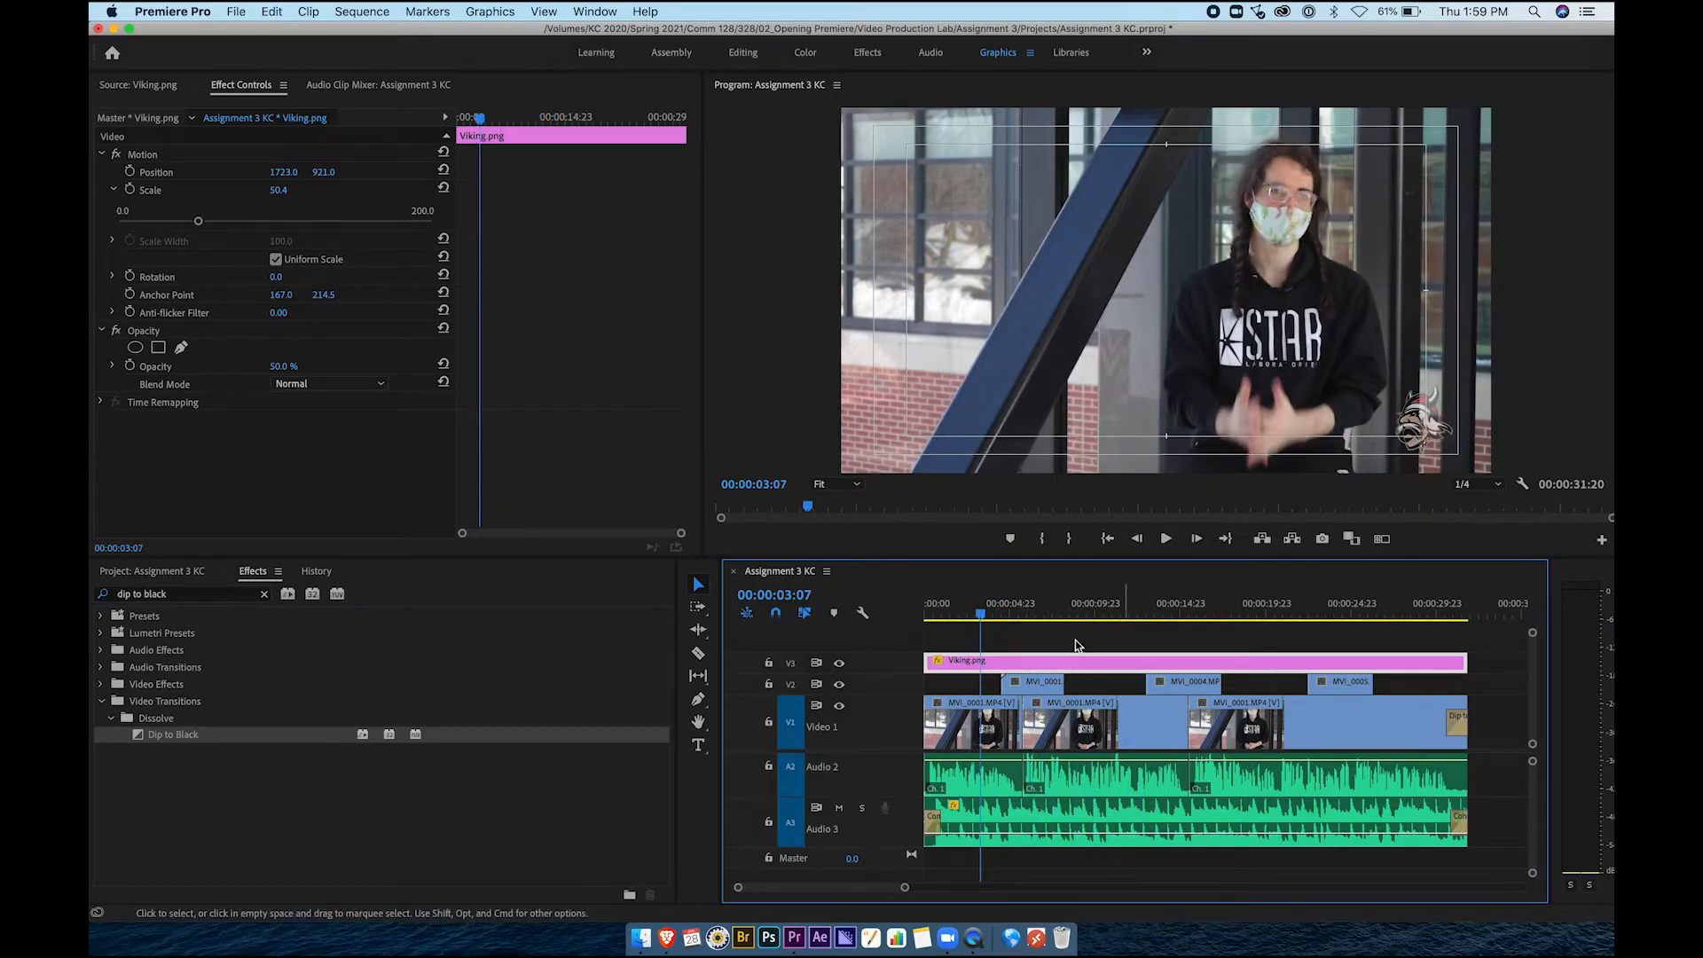
{"action": "left_click", "coordinate": [1014, 611]}
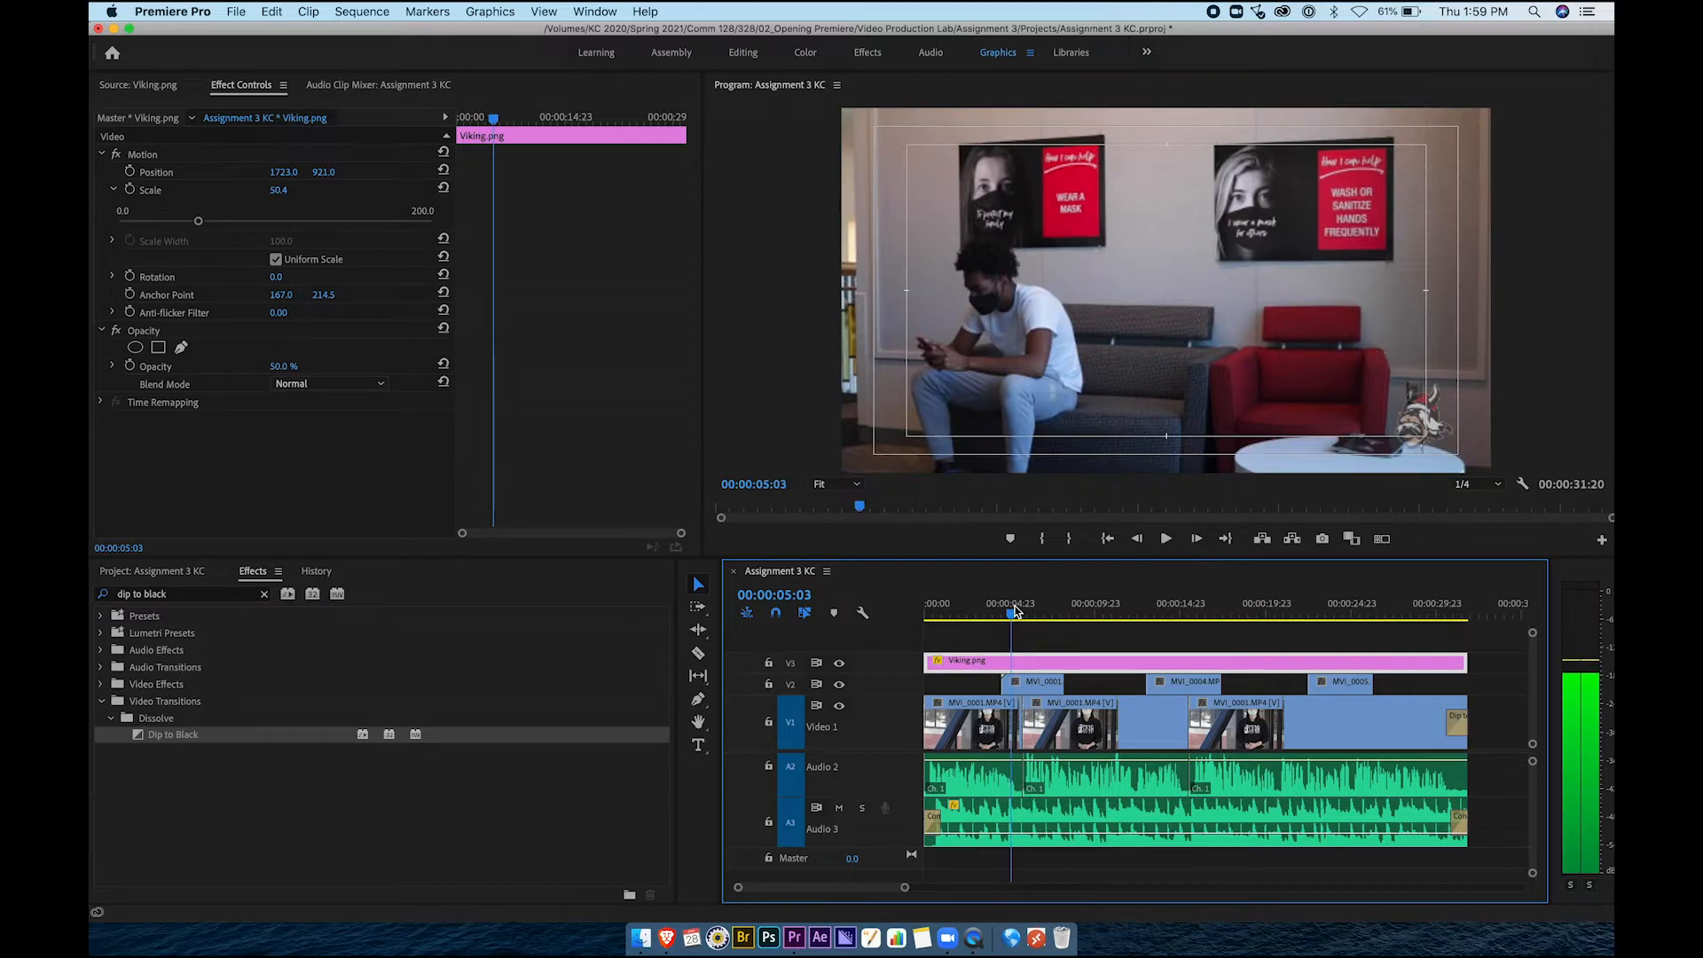
{"action": "left_click", "coordinate": [1035, 684]}
{"action": "left_click_drag", "start_coordinate": [1035, 614], "coordinate": [1012, 614]}
{"action": "left_click", "coordinate": [1011, 718]}
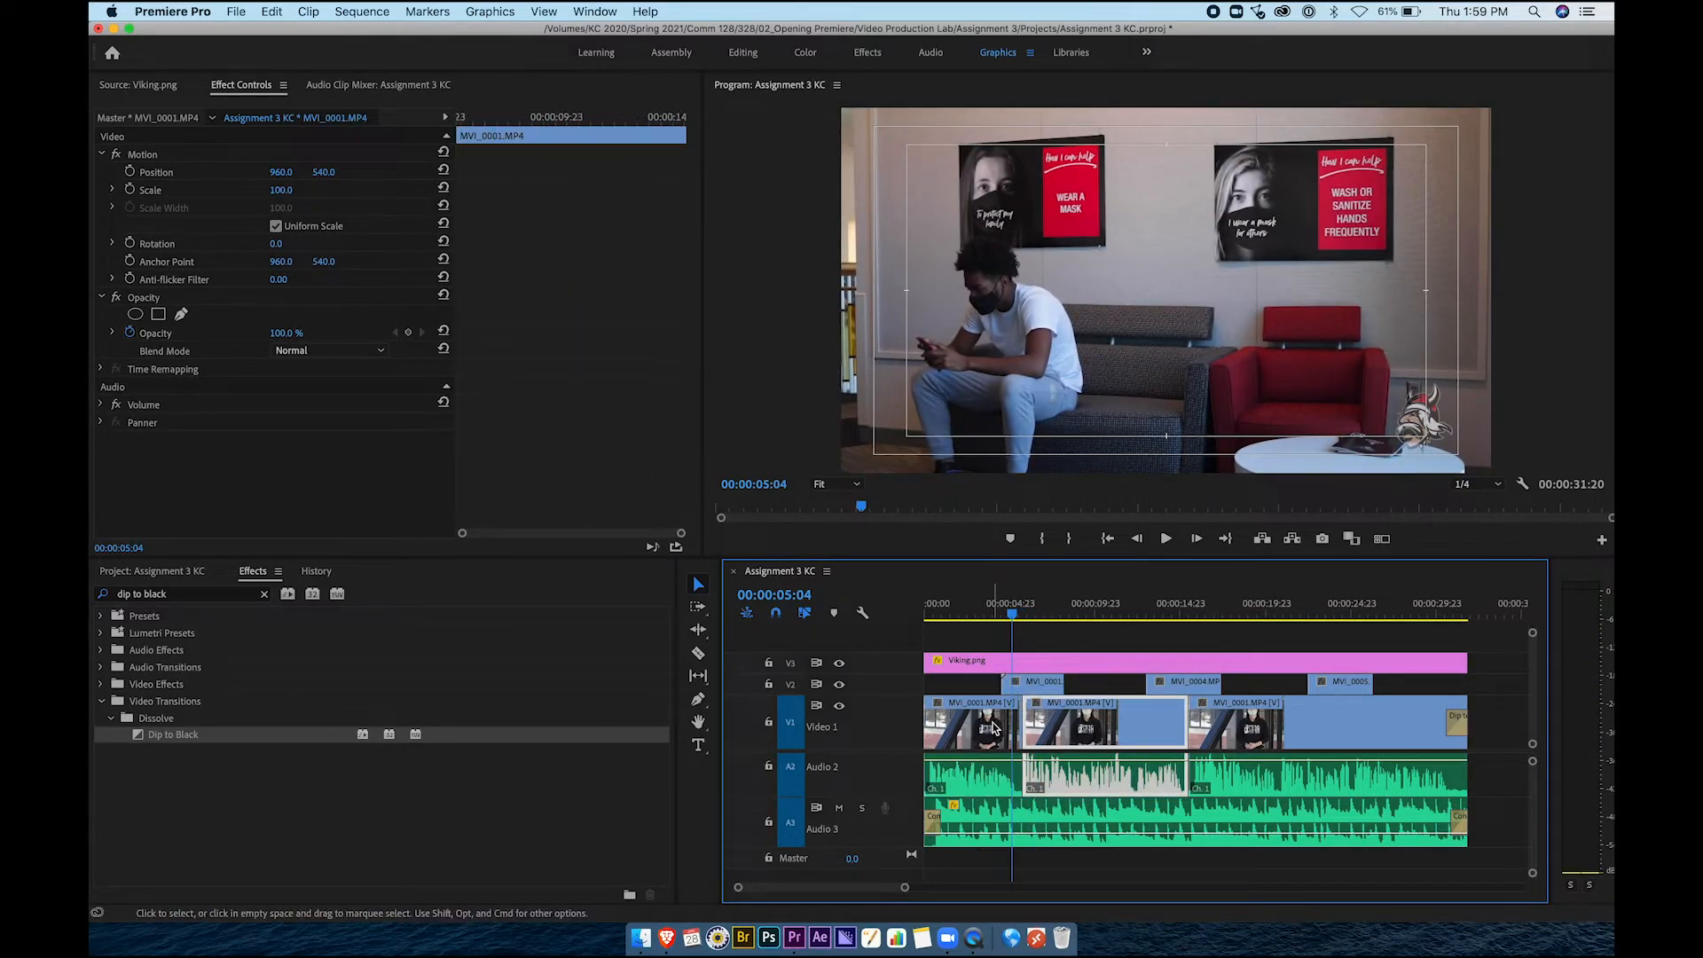
{"action": "left_click", "coordinate": [1064, 728]}
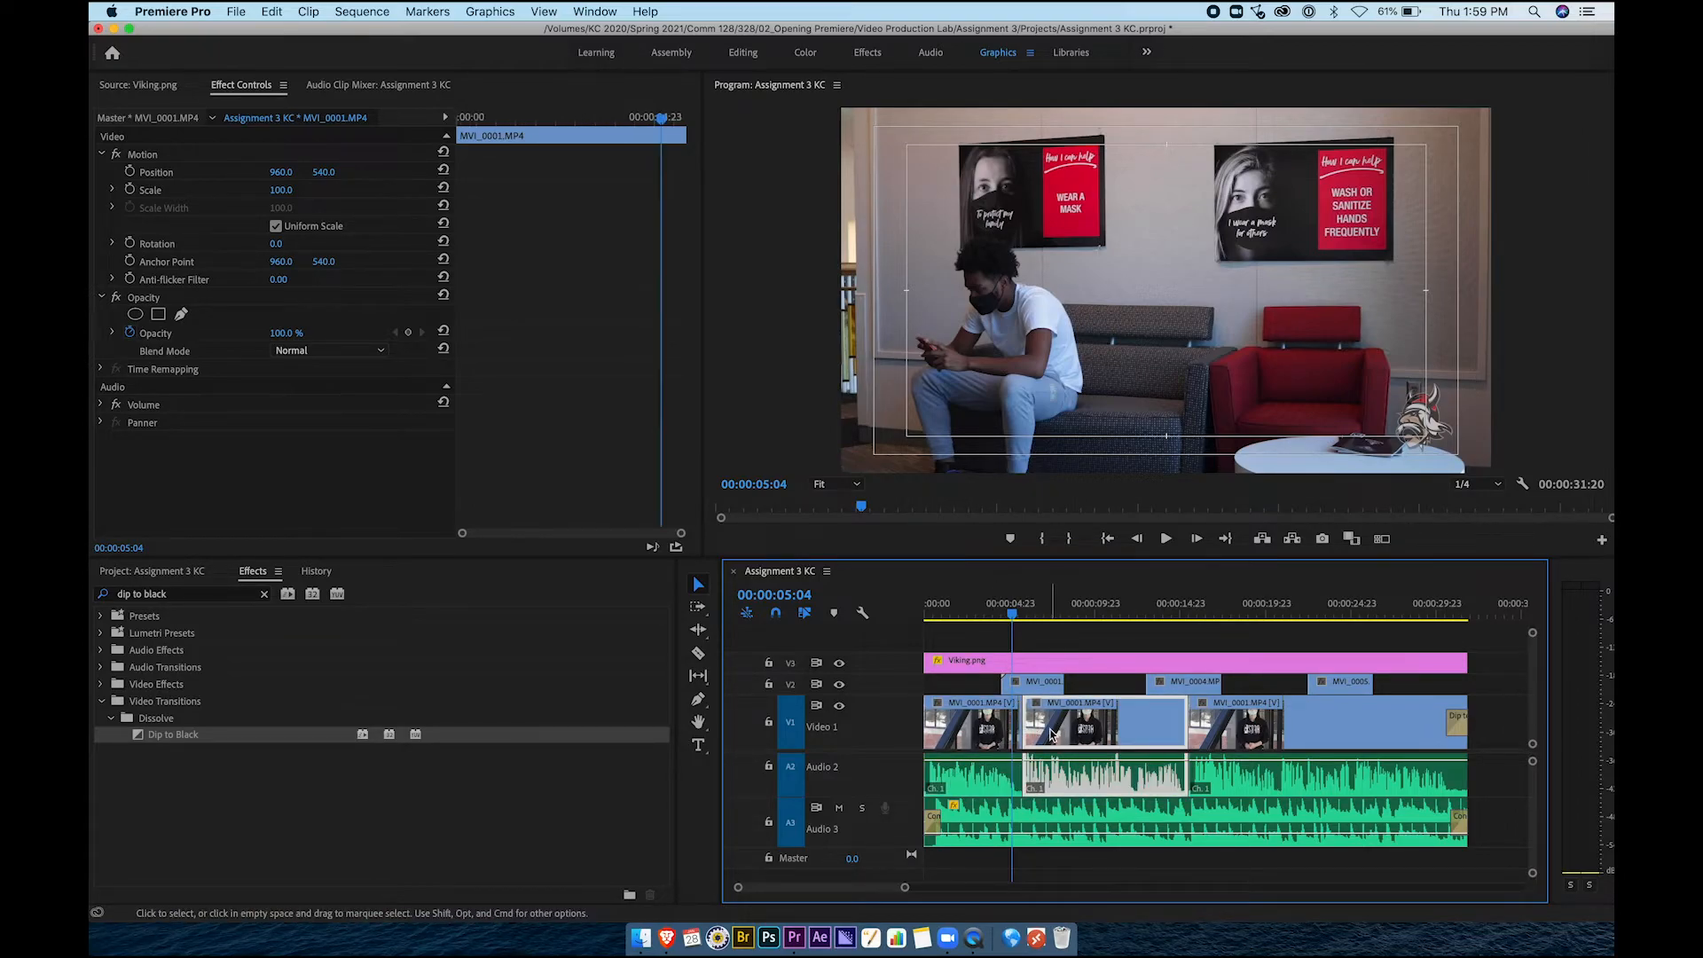
{"action": "left_click", "coordinate": [1254, 735]}
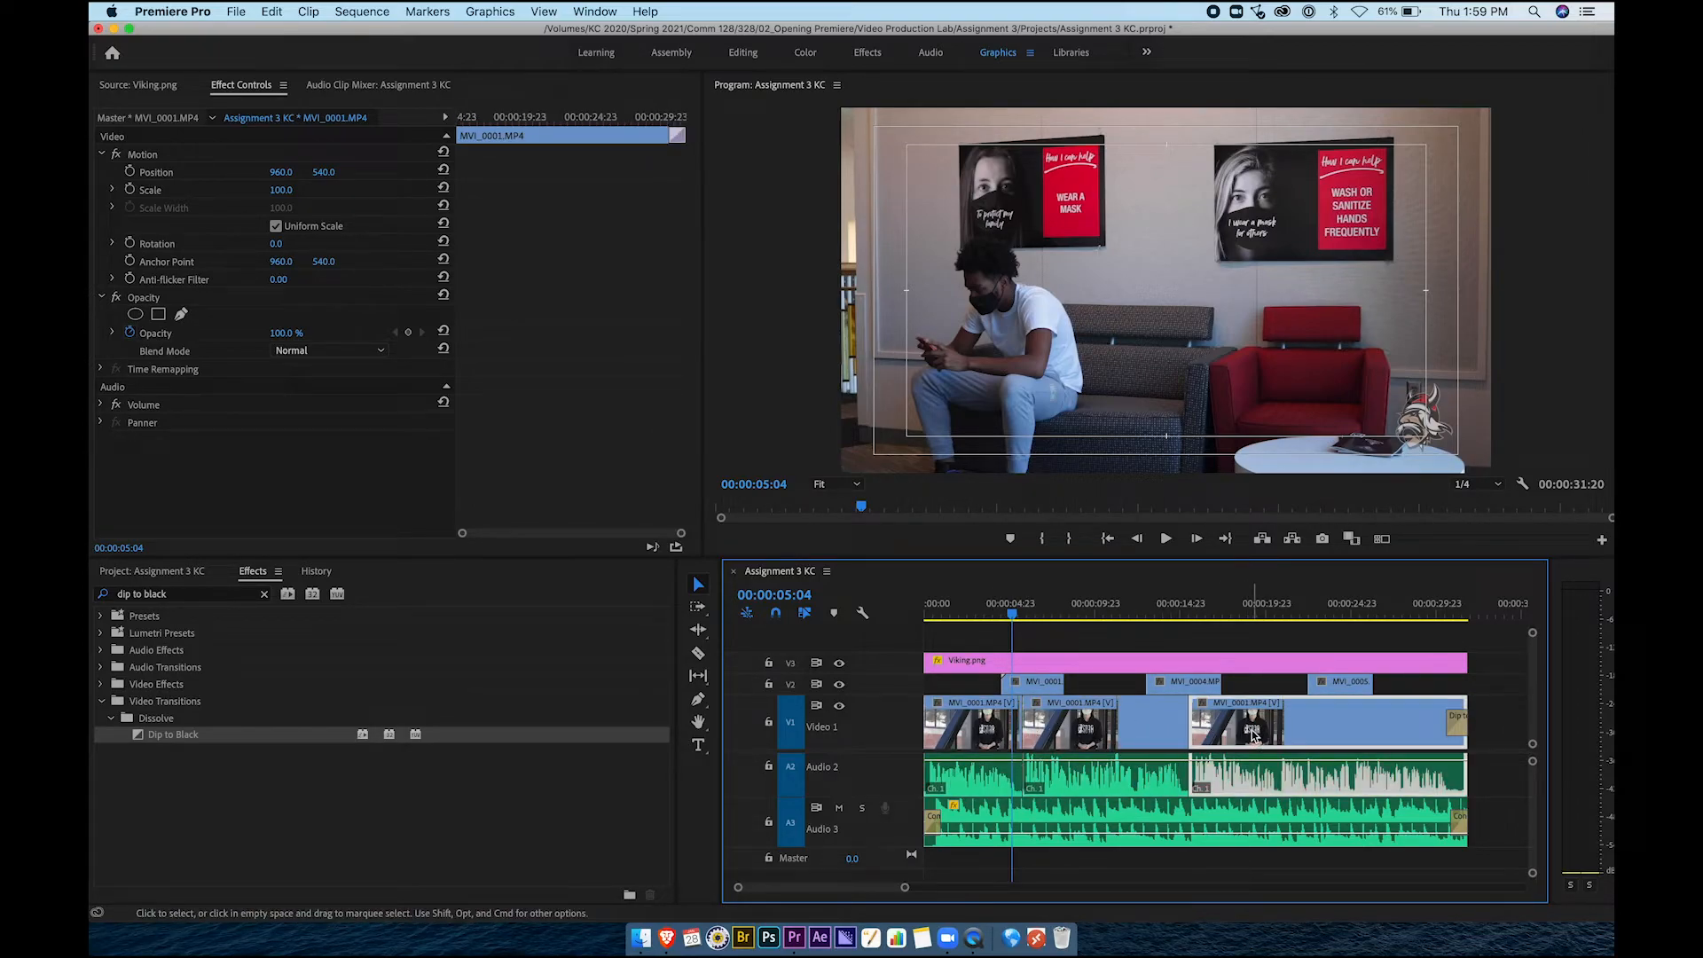
{"action": "left_click", "coordinate": [1073, 685]}
{"action": "left_click", "coordinate": [1172, 605]}
{"action": "left_click", "coordinate": [1178, 685]}
{"action": "left_click_drag", "start_coordinate": [1176, 609], "coordinate": [1008, 614]}
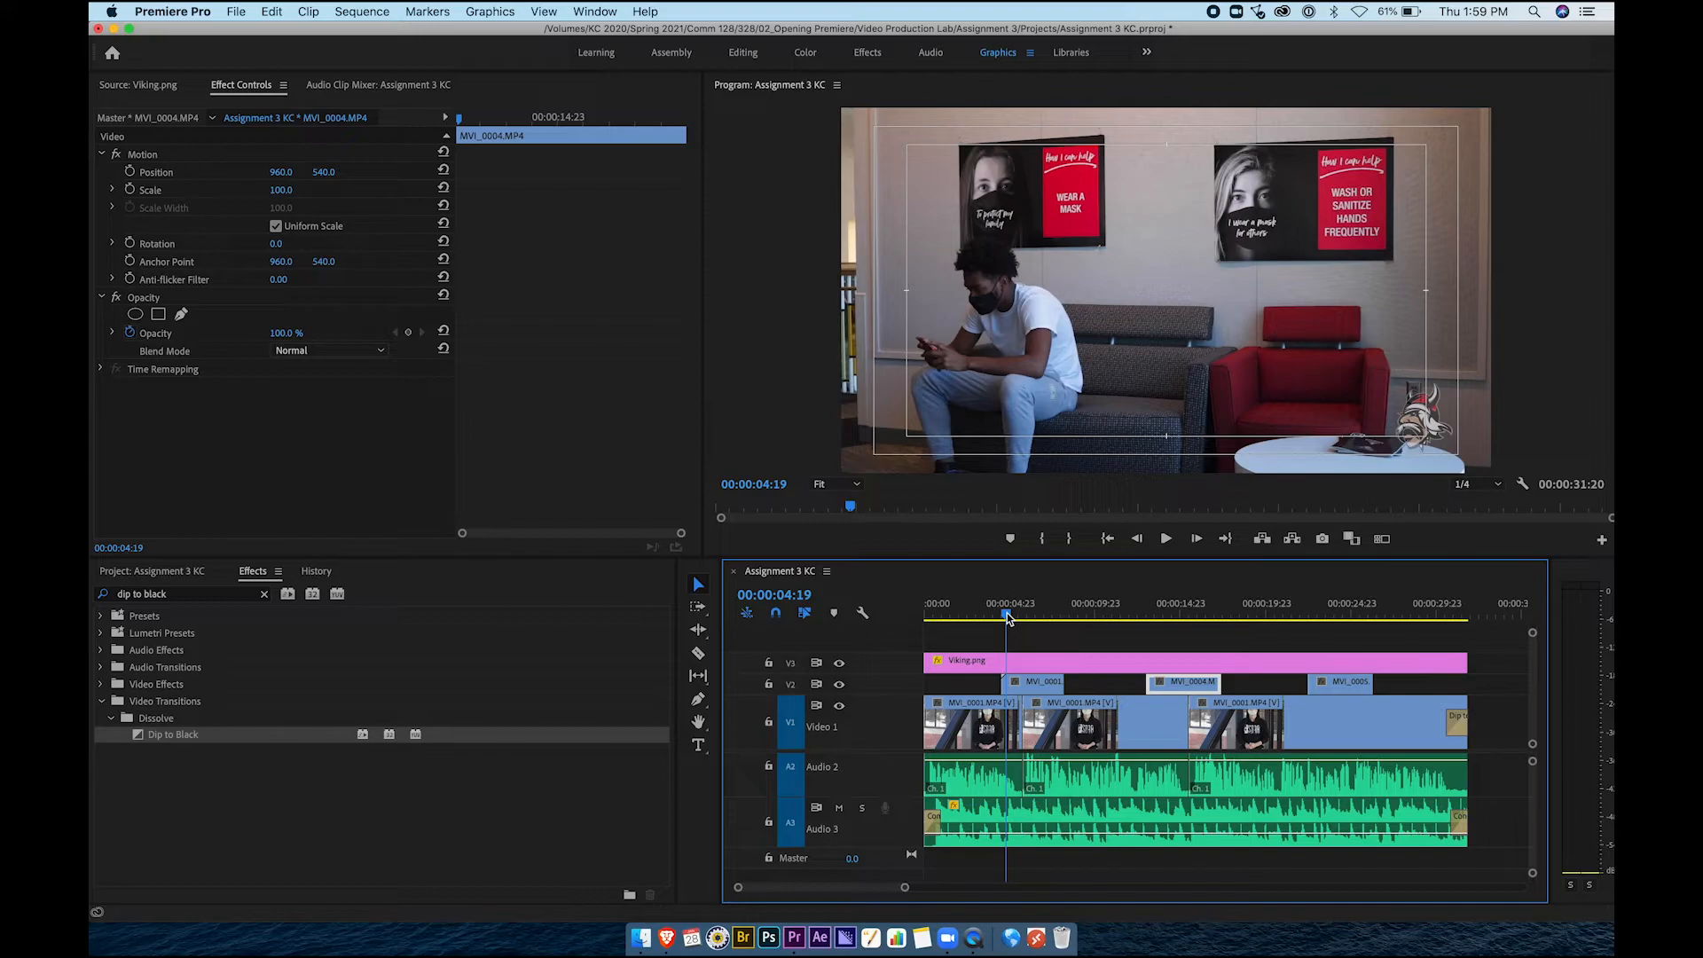
{"action": "mouse_move", "coordinate": [1008, 614]}
{"action": "left_mouse_down"}
{"action": "mouse_move", "coordinate": [1047, 615]}
{"action": "mouse_move", "coordinate": [988, 611]}
{"action": "left_mouse_up"}
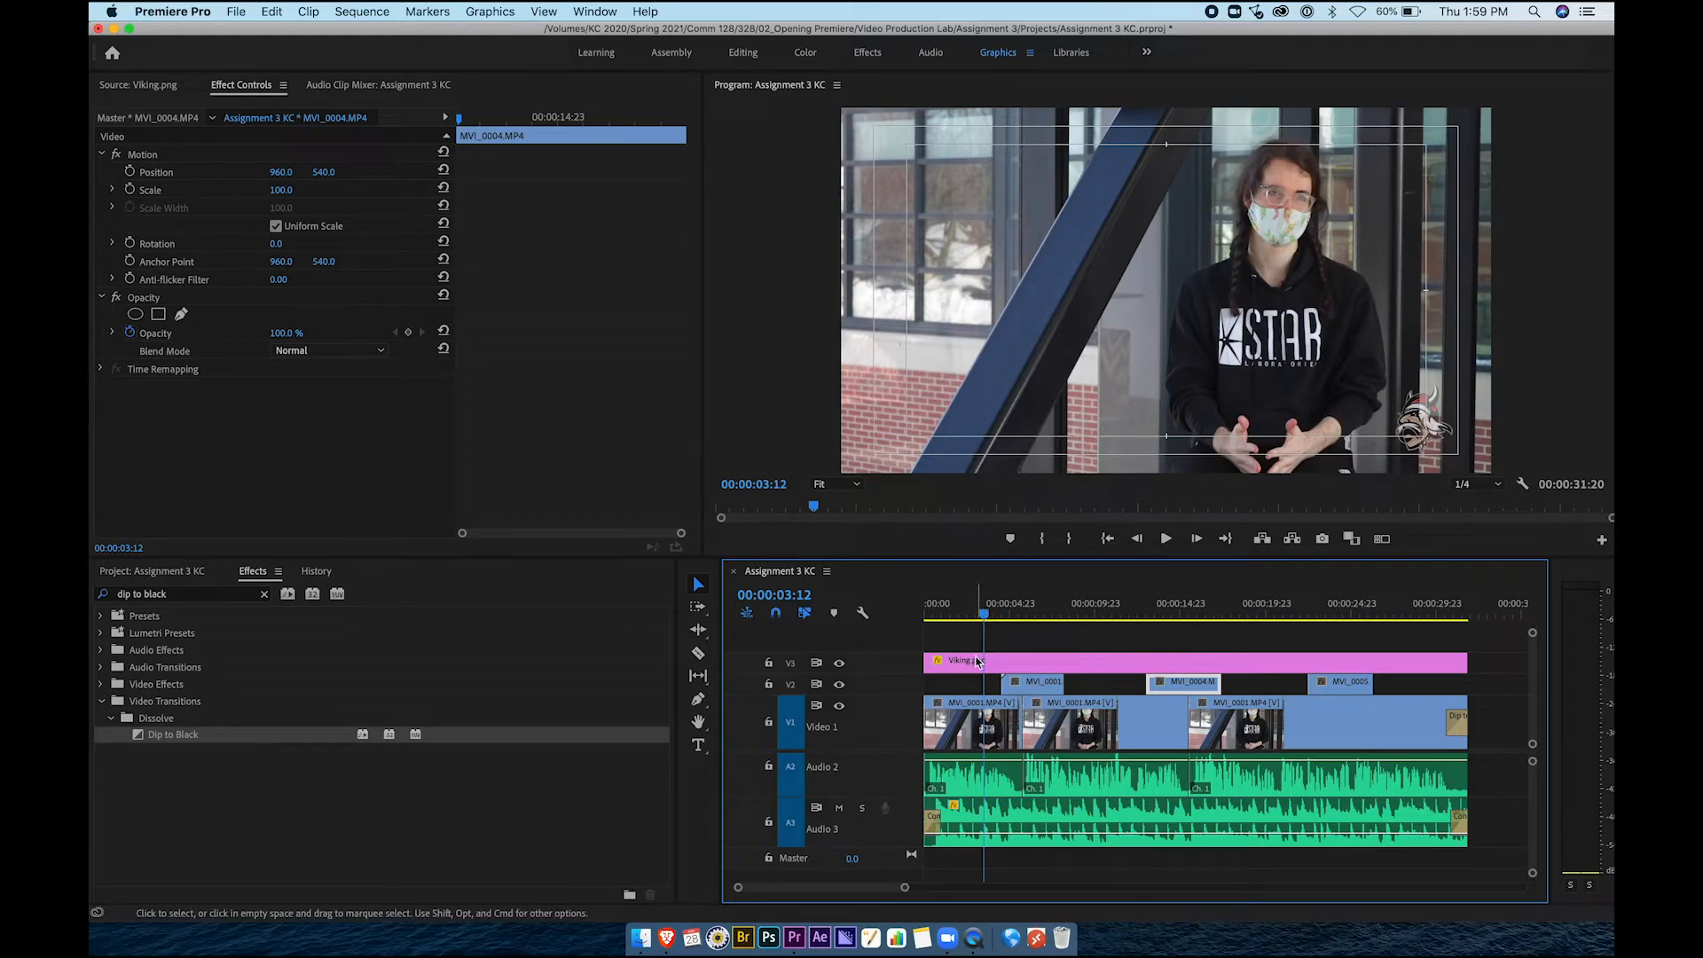
Inspect each MVI_0001 interview clip and the Dip to Black transition in Effect Controls
{"action": "left_click", "coordinate": [974, 683]}
{"action": "left_click", "coordinate": [973, 726]}
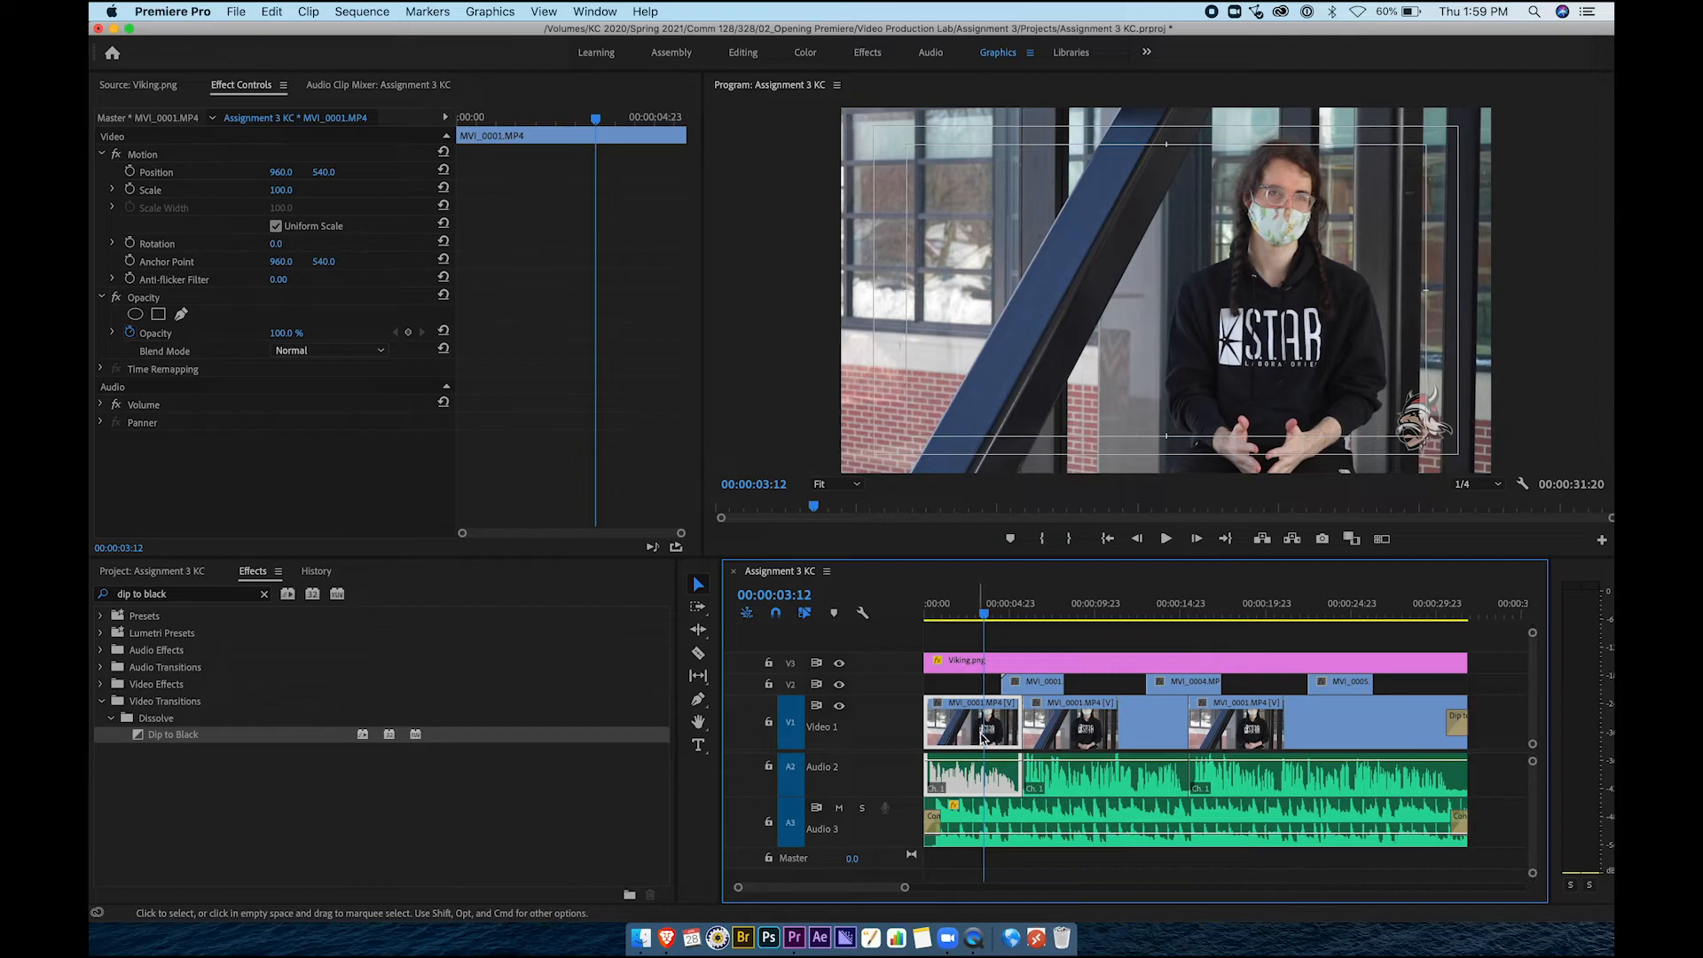
{"action": "left_click", "coordinate": [1084, 730]}
{"action": "left_click", "coordinate": [1252, 730]}
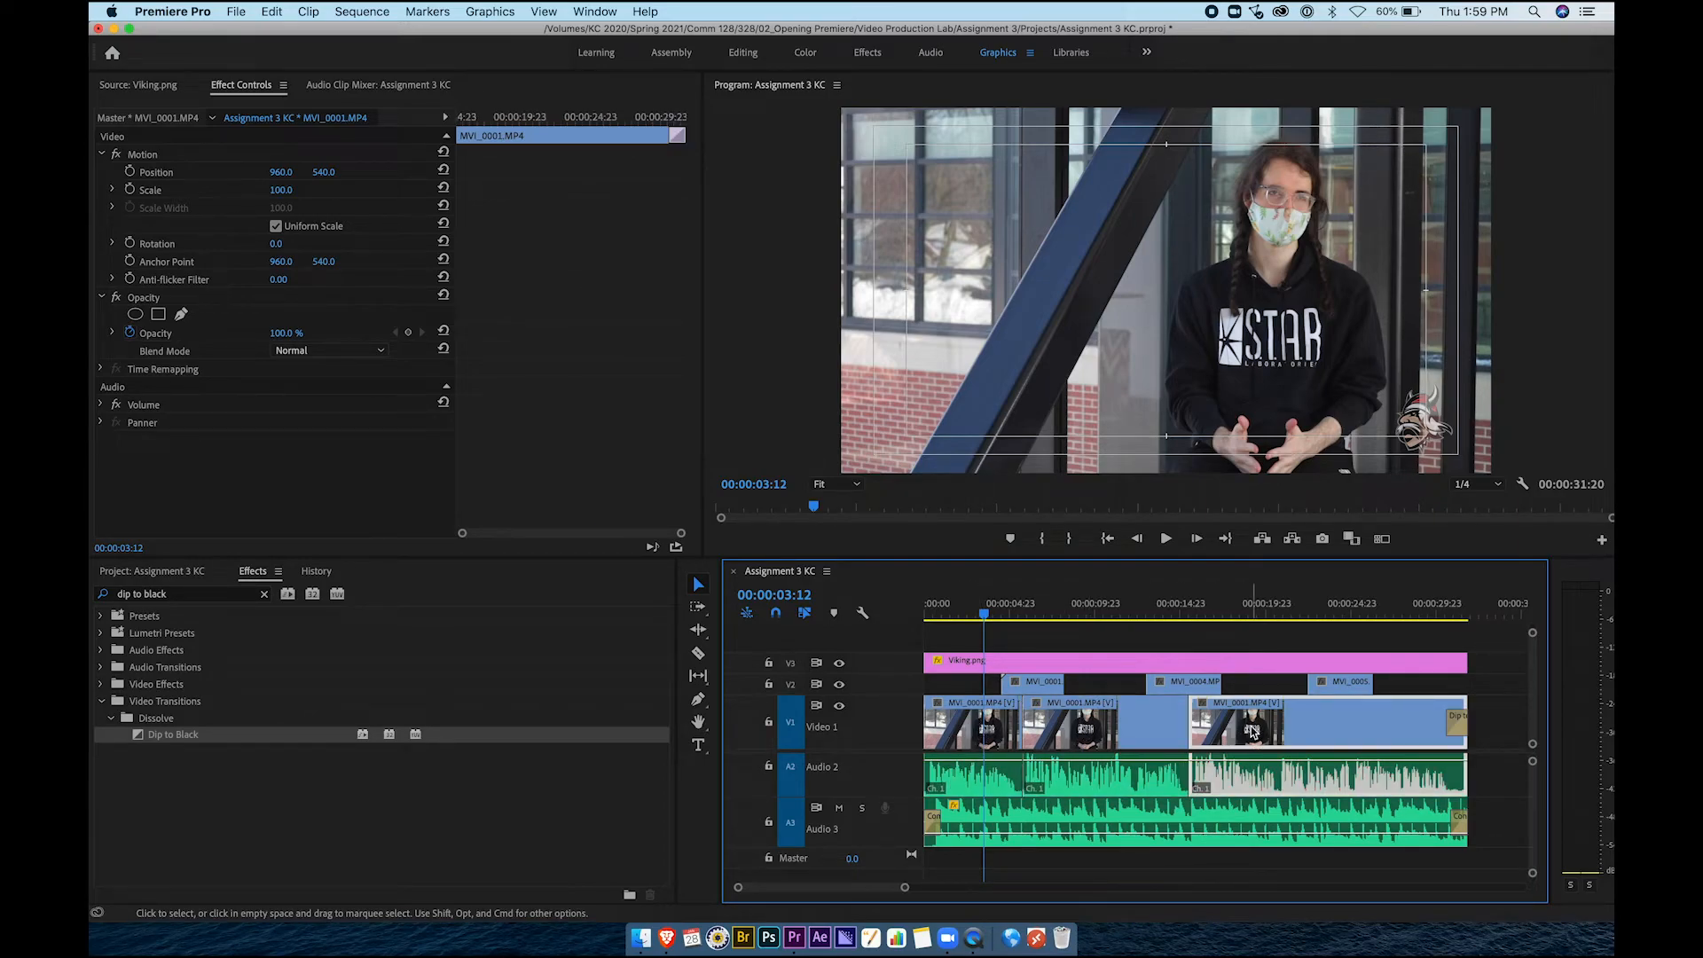
{"action": "left_click", "coordinate": [1440, 723]}
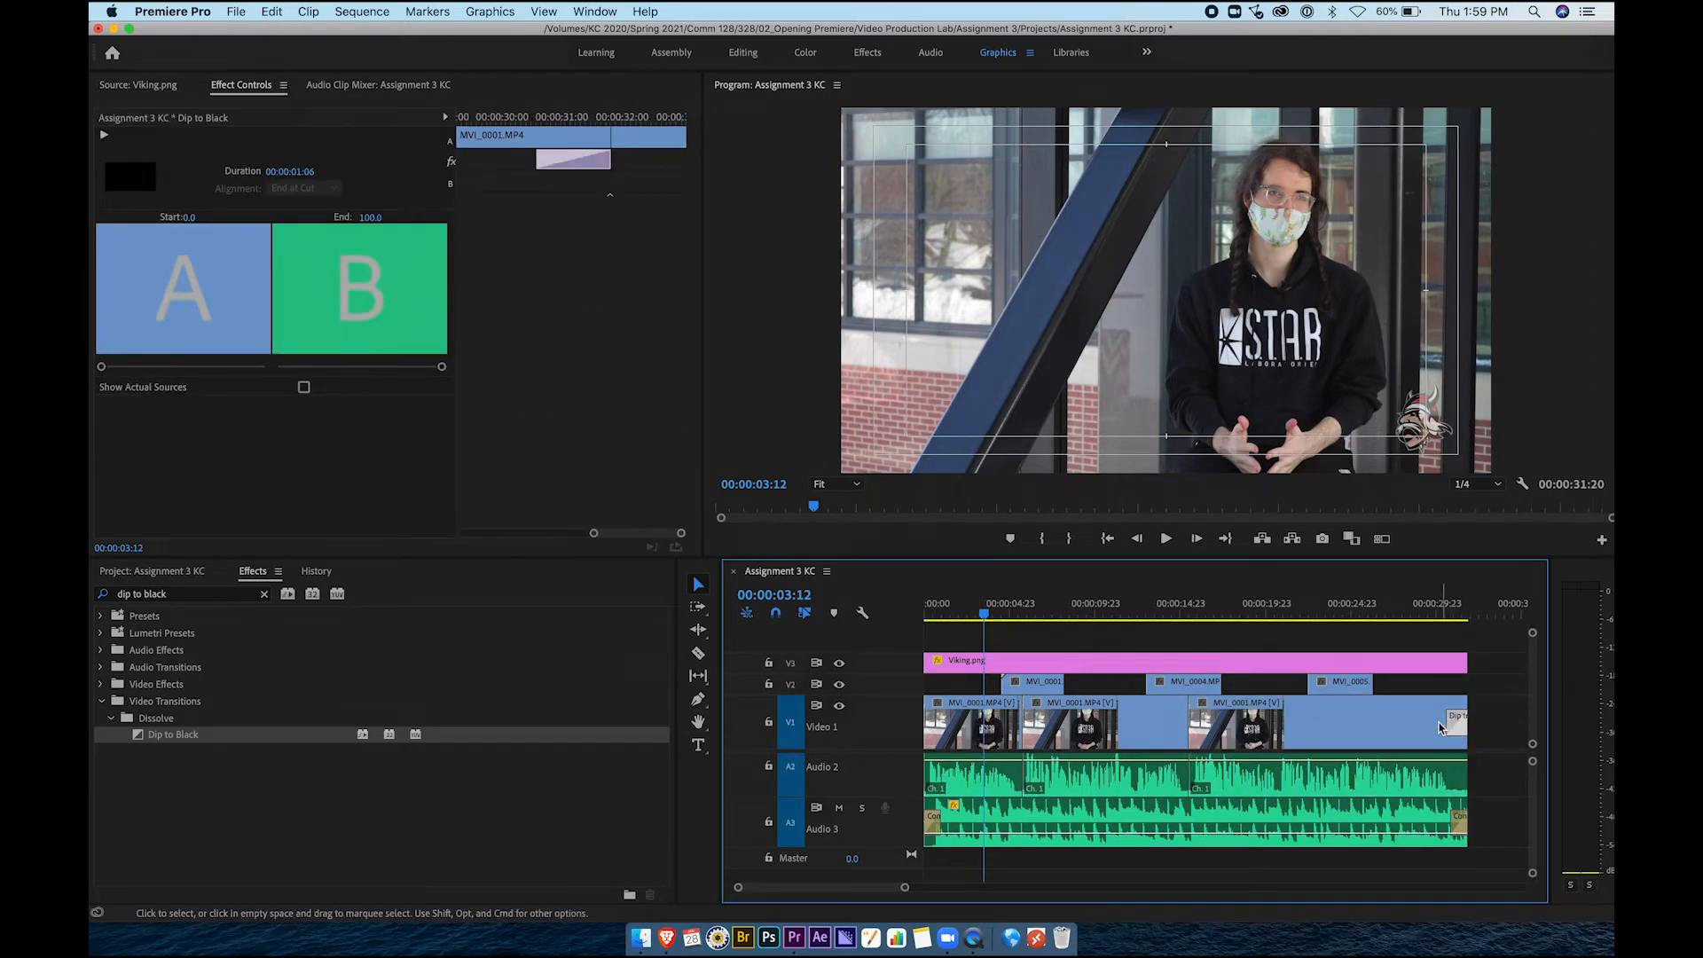
{"action": "left_click", "coordinate": [982, 780]}
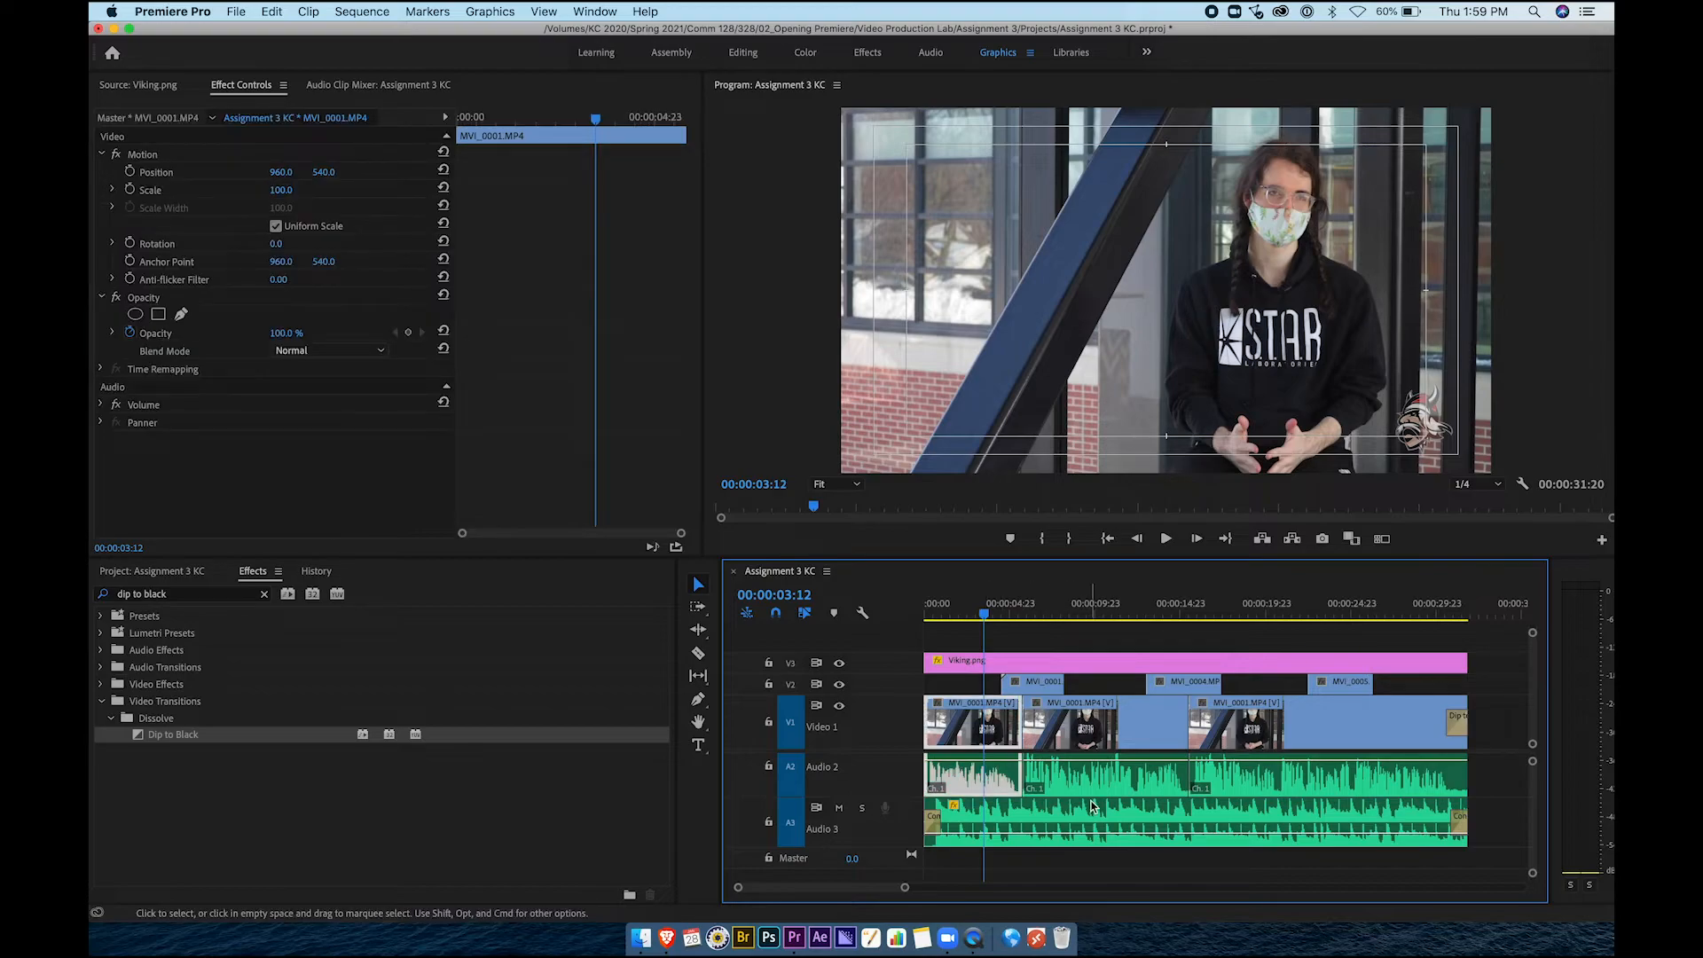
{"action": "left_click", "coordinate": [1116, 776]}
{"action": "left_click", "coordinate": [1206, 776]}
{"action": "left_click", "coordinate": [1138, 785]}
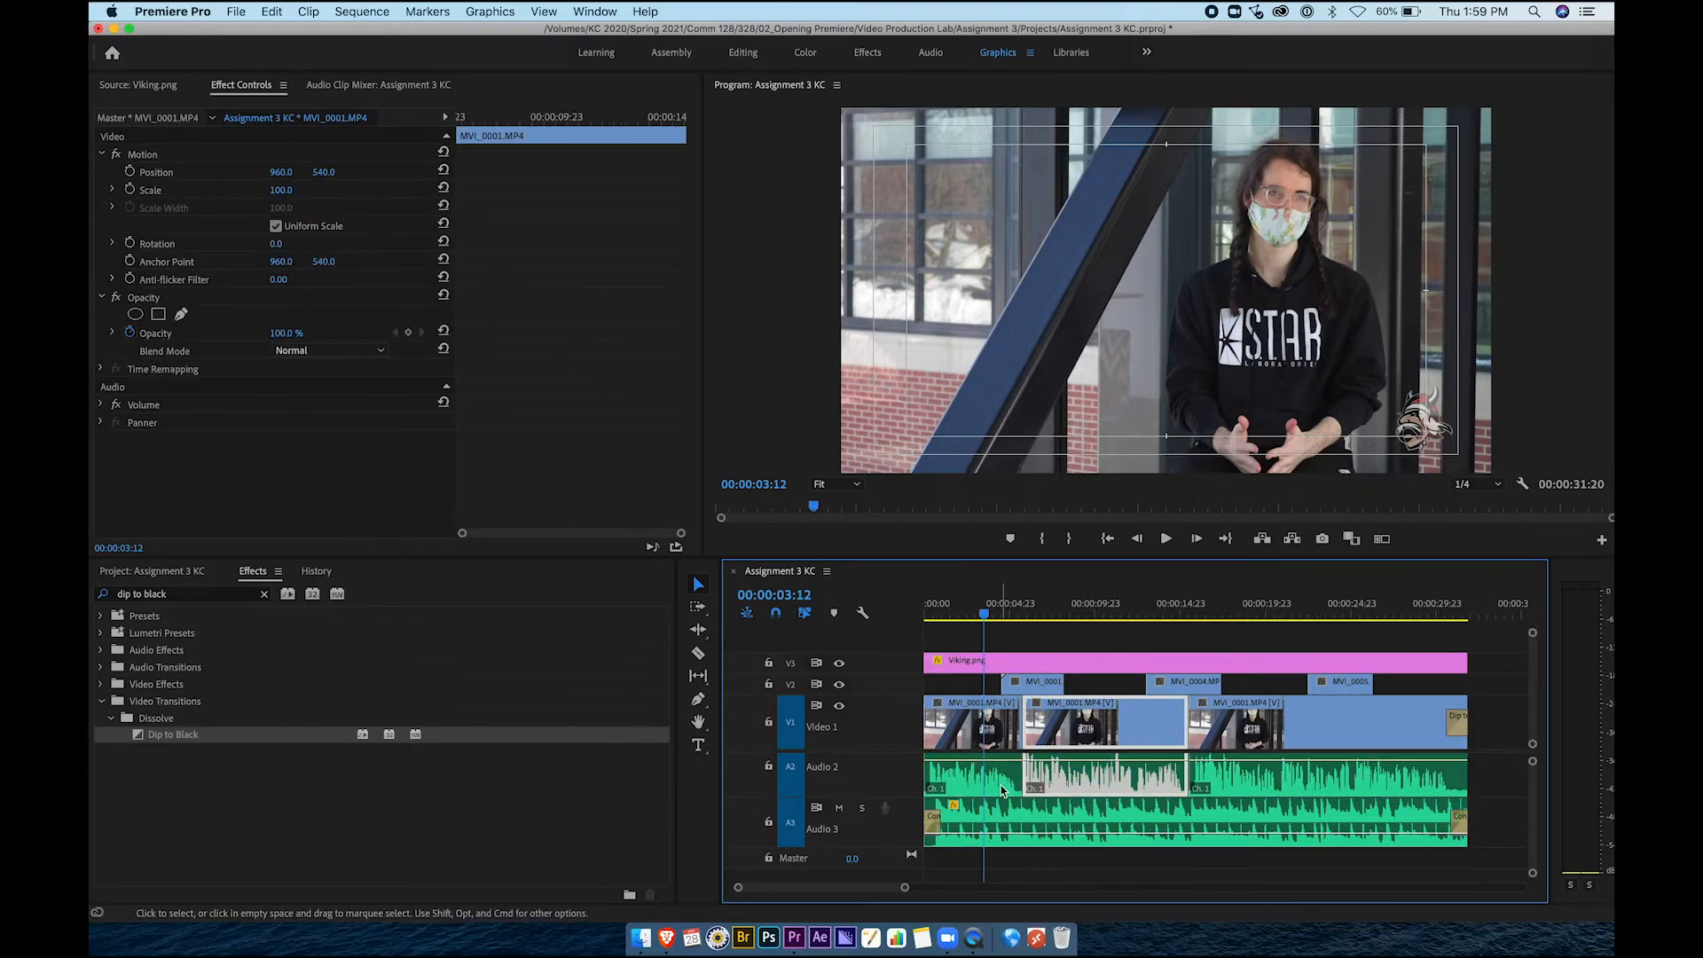
{"action": "left_click", "coordinate": [1001, 785]}
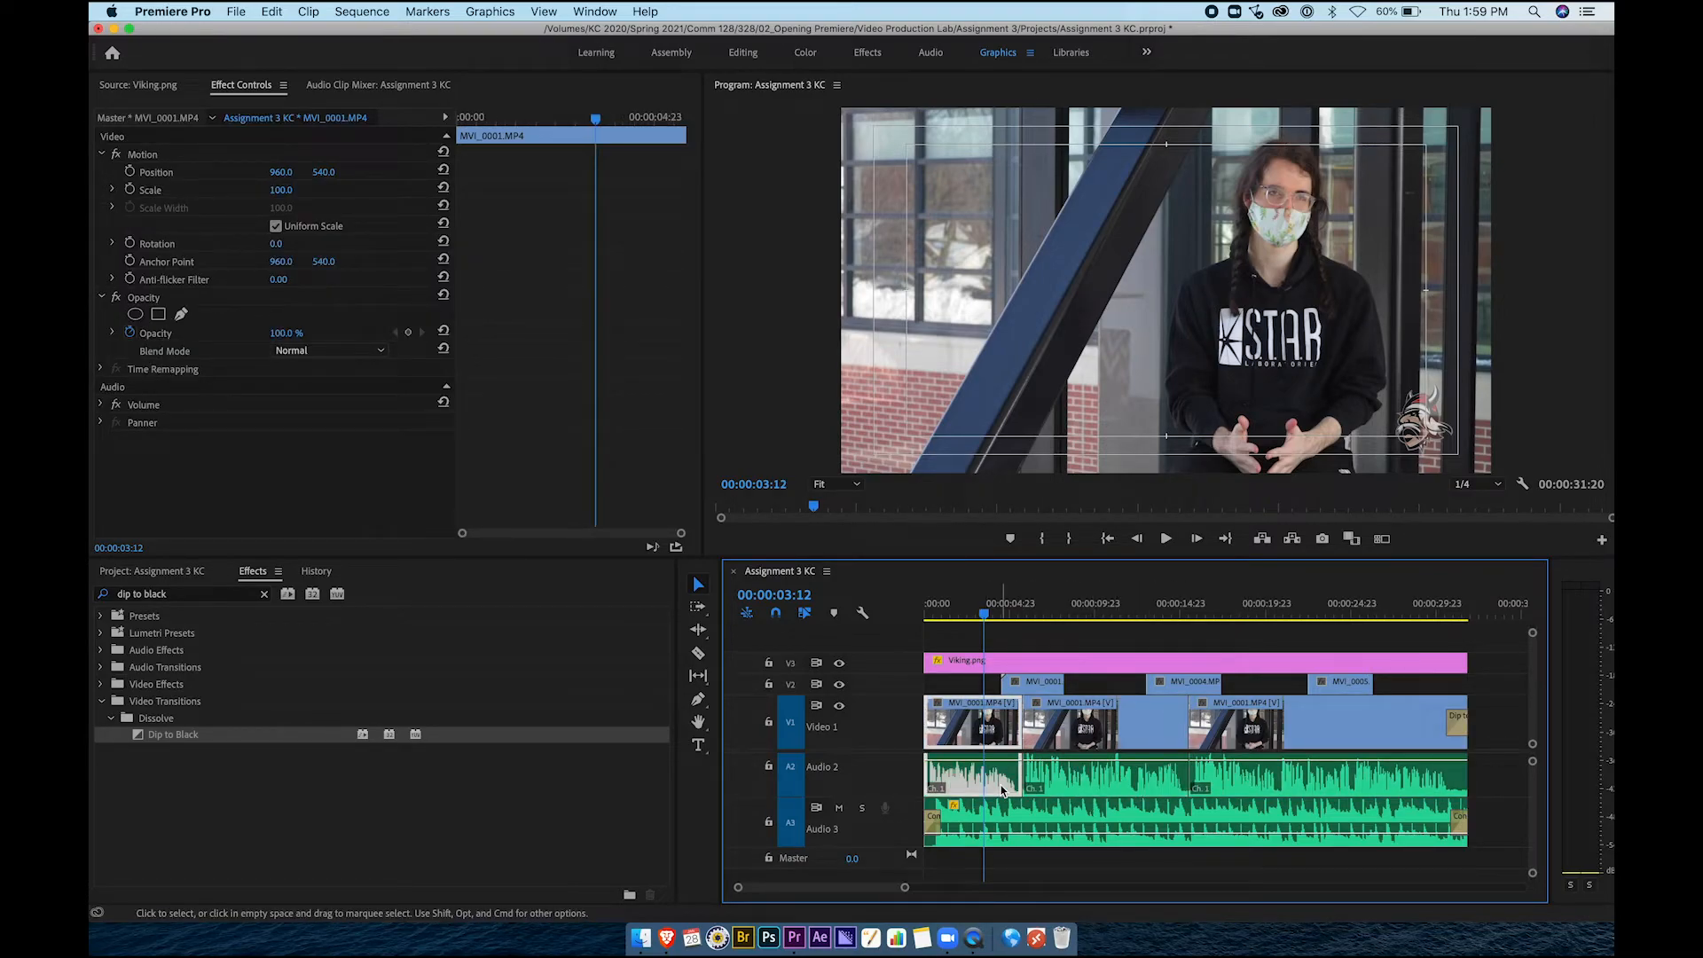
{"action": "left_click", "coordinate": [1072, 782]}
Recheck the interview clips and the yellowtree_2.wav music clip's -22 dB volume, then deselect
{"action": "scroll", "coordinate": [1071, 782], "scroll_direction": "up", "scroll_amount": 3}
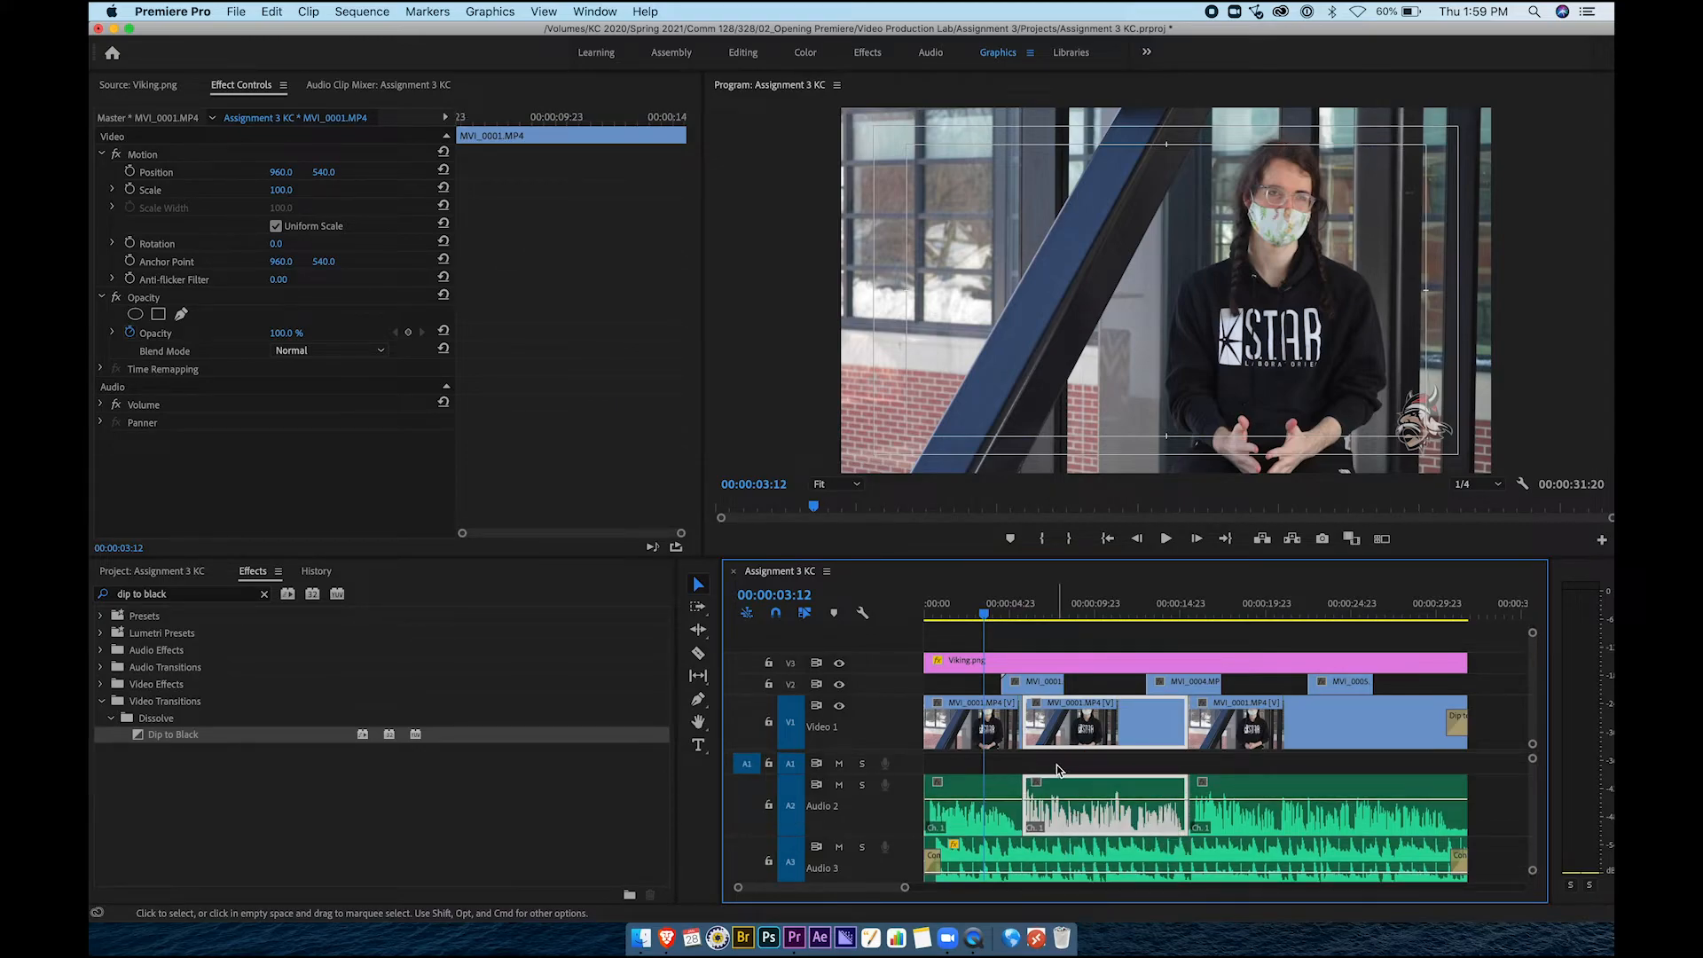
{"action": "left_click", "coordinate": [1033, 769]}
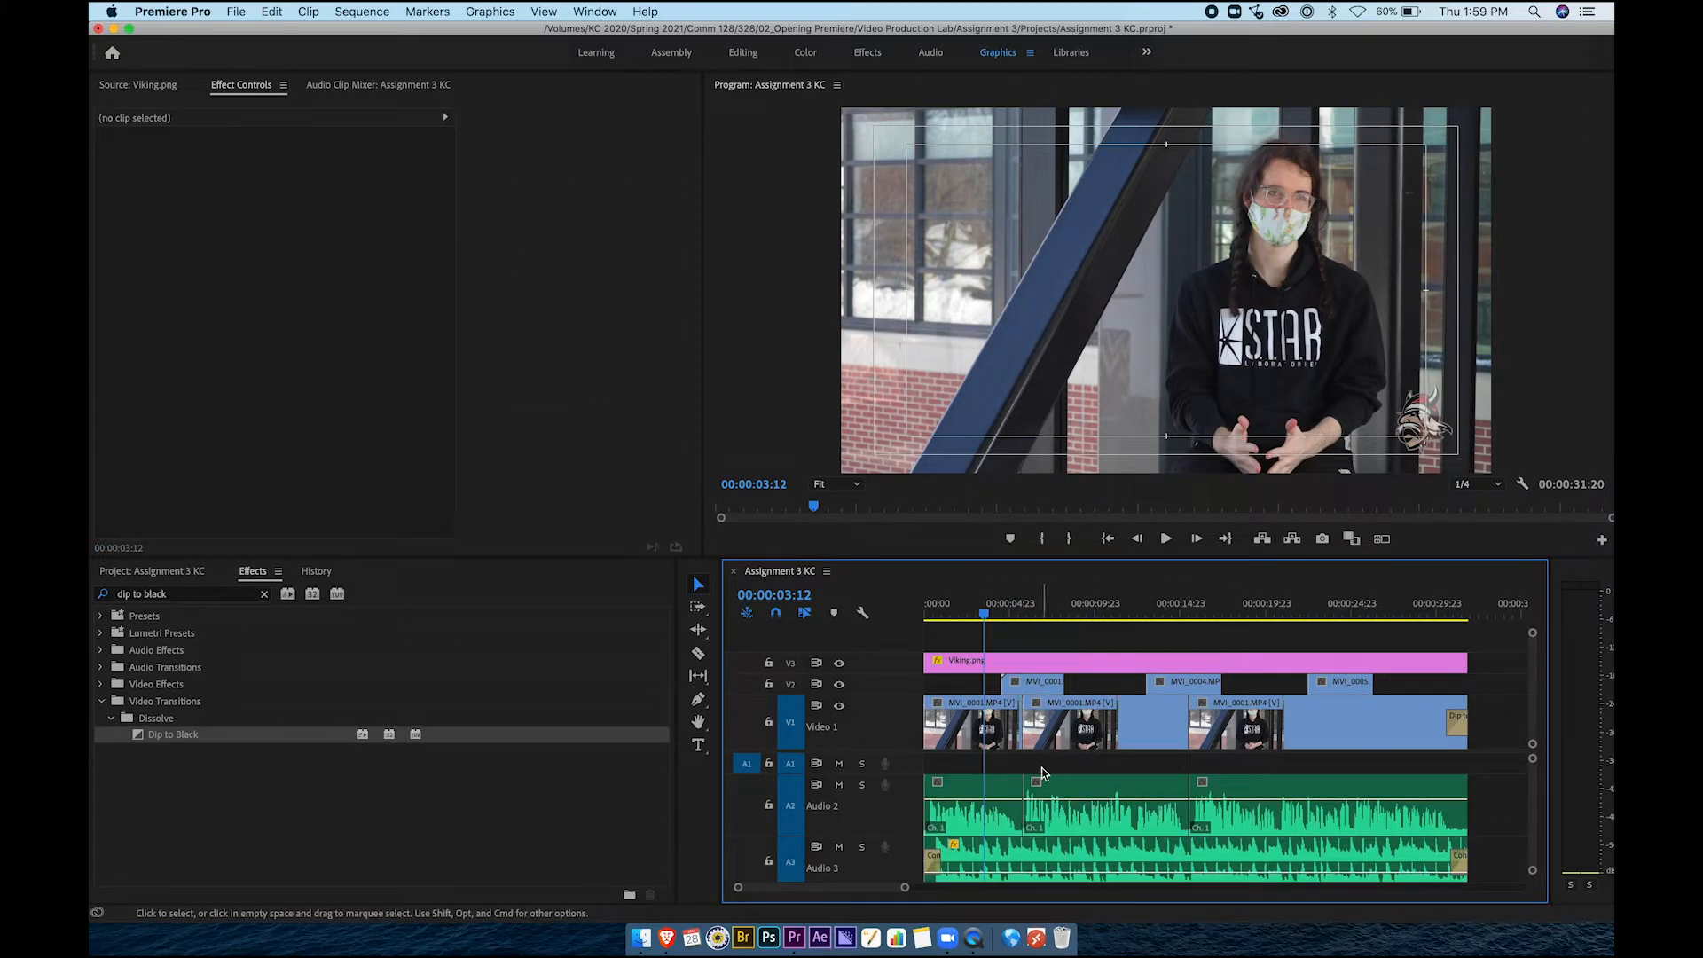
{"action": "scroll", "coordinate": [1025, 774], "scroll_direction": "down", "scroll_amount": 1}
{"action": "left_click", "coordinate": [995, 777]}
{"action": "left_click", "coordinate": [1077, 781]}
{"action": "left_click", "coordinate": [1259, 786]}
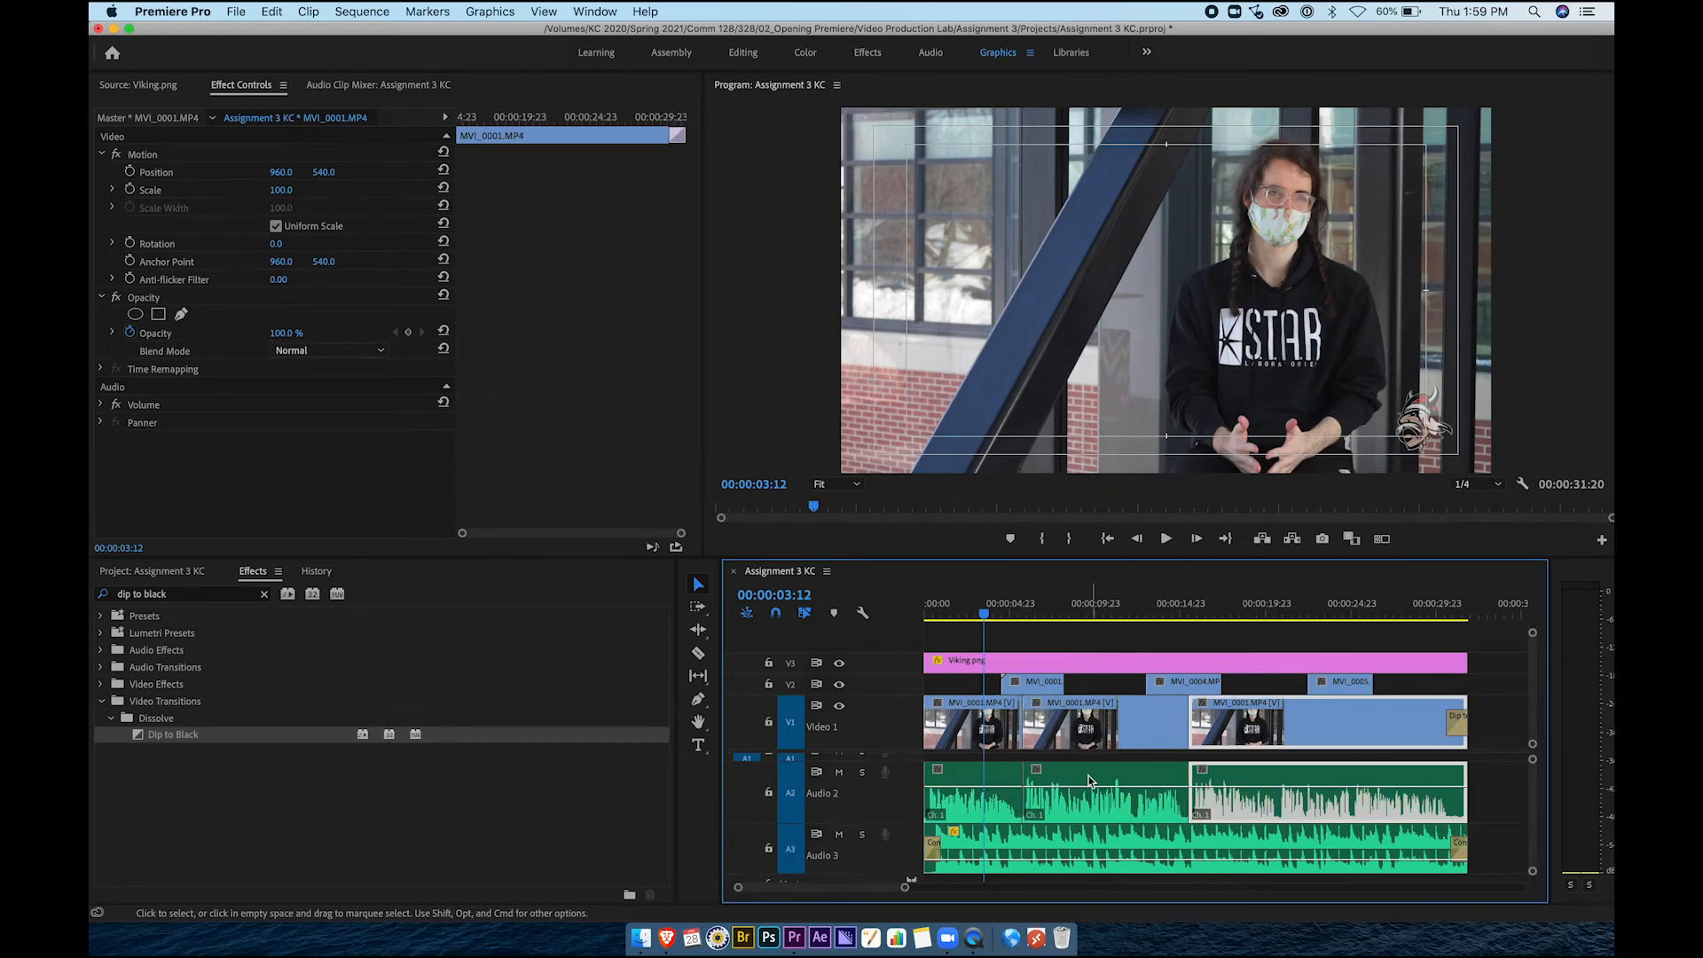
{"action": "scroll", "coordinate": [1092, 783], "scroll_direction": "down", "scroll_amount": 2}
{"action": "left_click", "coordinate": [1078, 824]}
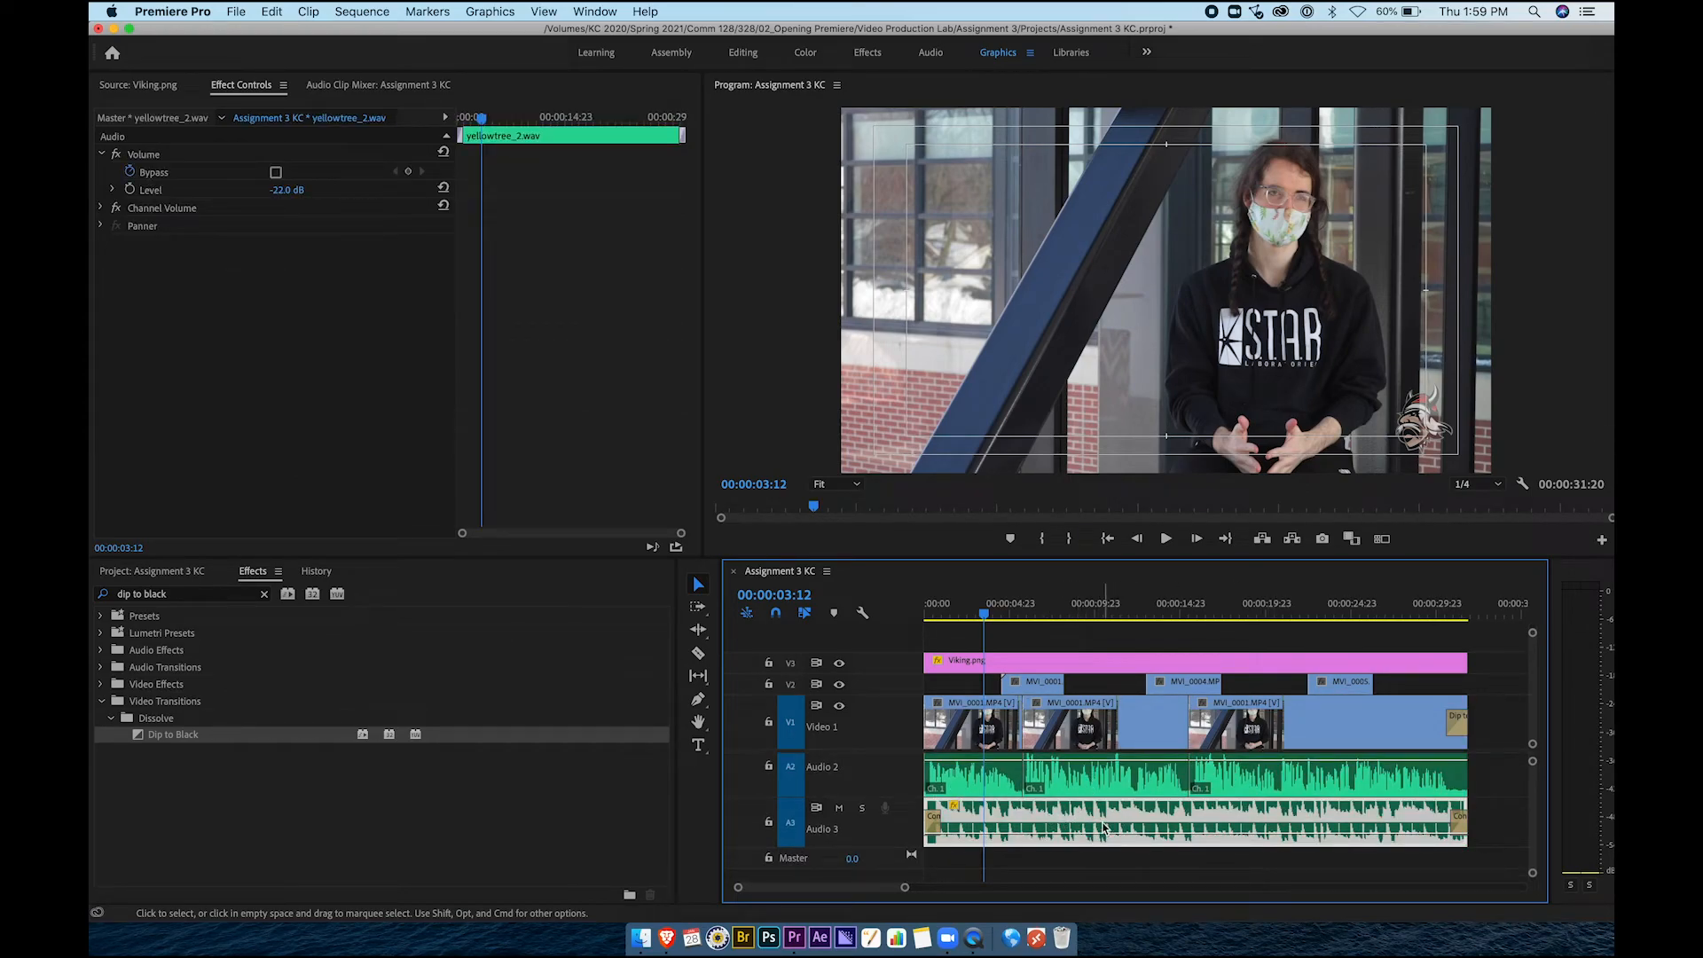
{"action": "left_click", "coordinate": [1504, 789]}
{"action": "scroll", "coordinate": [1343, 779], "scroll_direction": "up", "scroll_amount": 2}
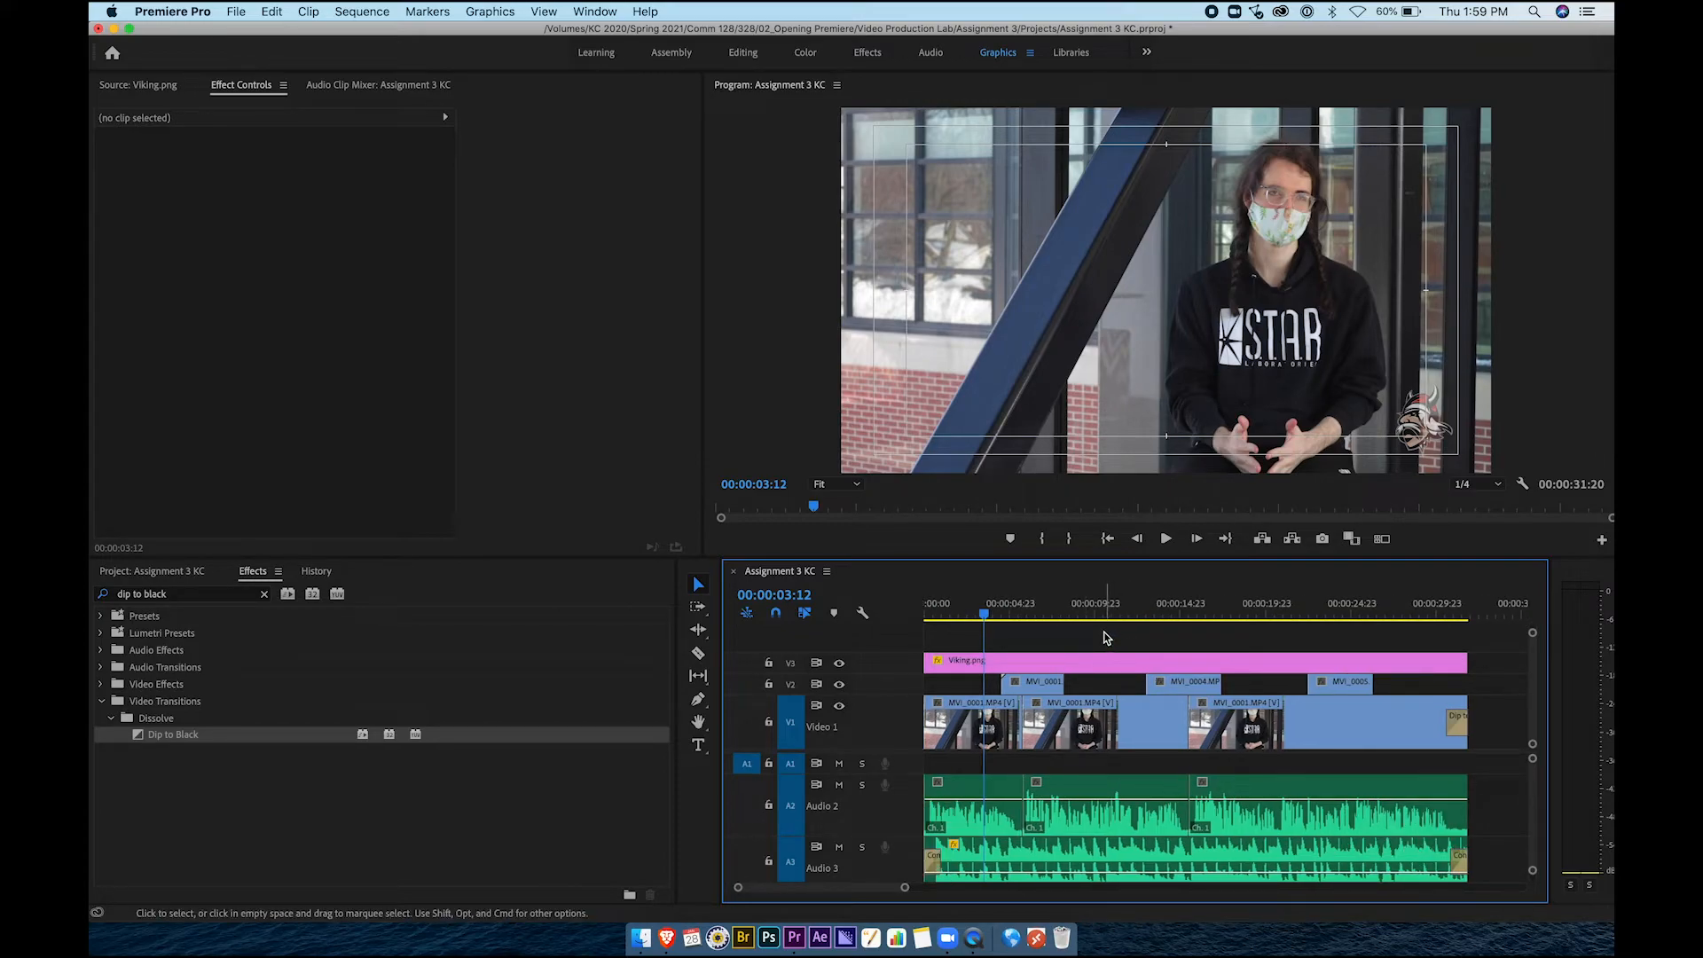
Show the Project bins, select all sequence clips with Edit > Select All, and open File > Export
{"action": "left_click", "coordinate": [152, 571]}
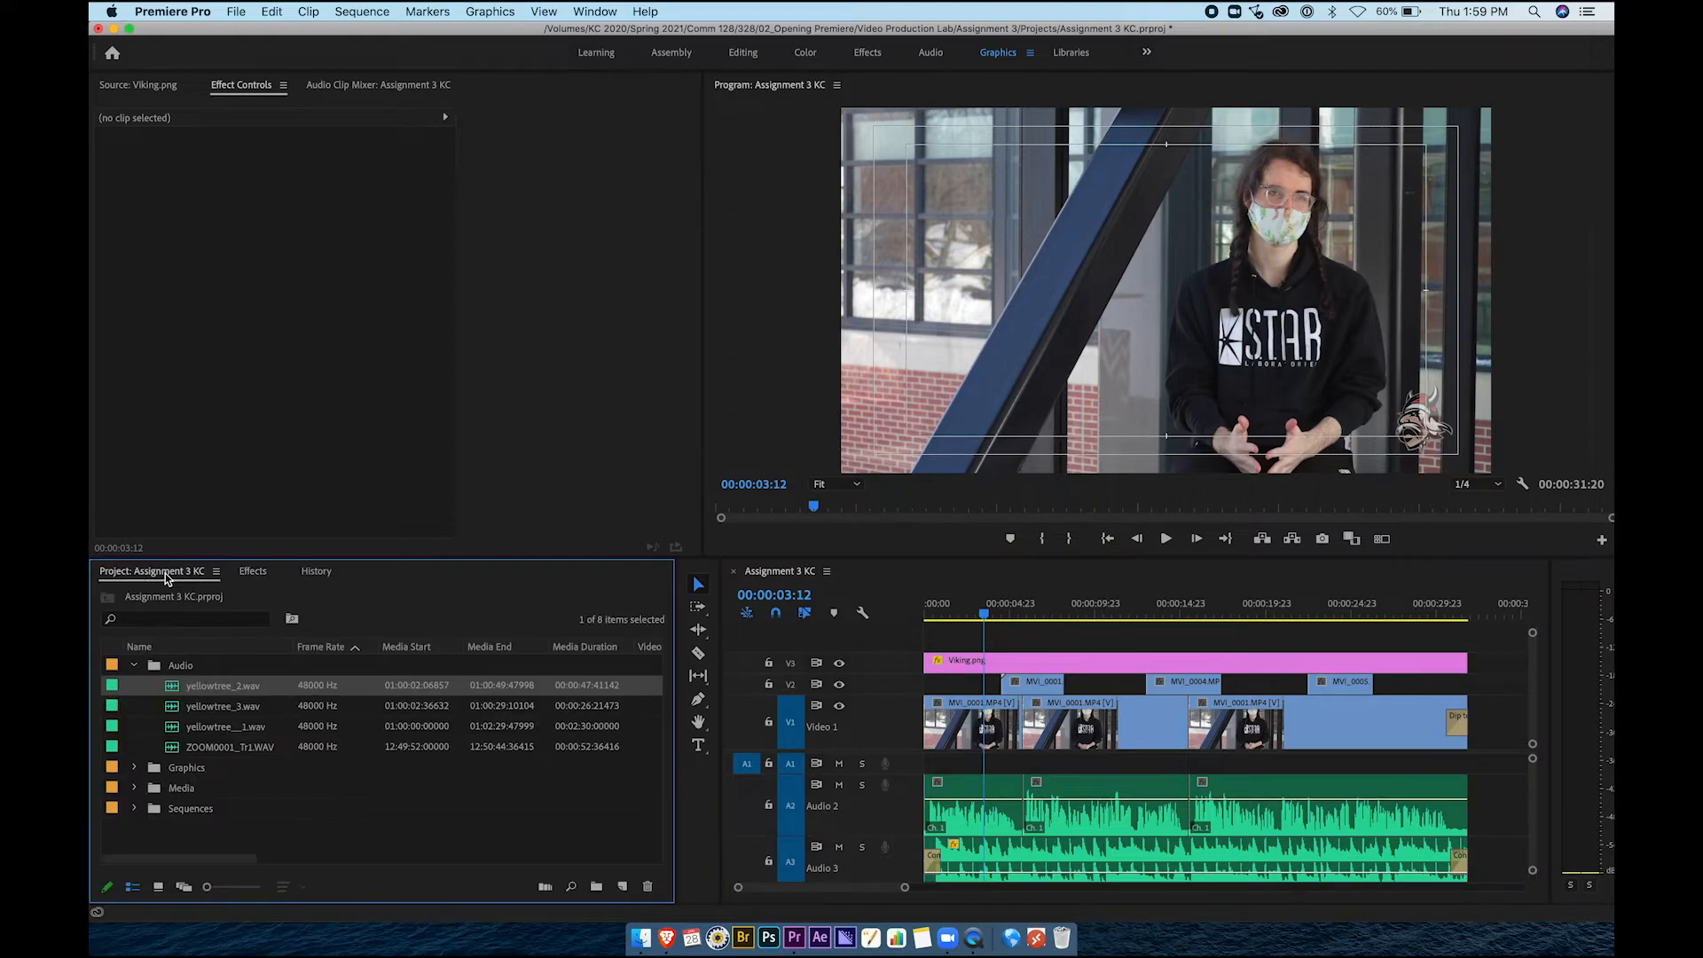
{"action": "left_click_drag", "start_coordinate": [951, 635], "coordinate": [1503, 875]}
{"action": "left_click", "coordinate": [1500, 803]}
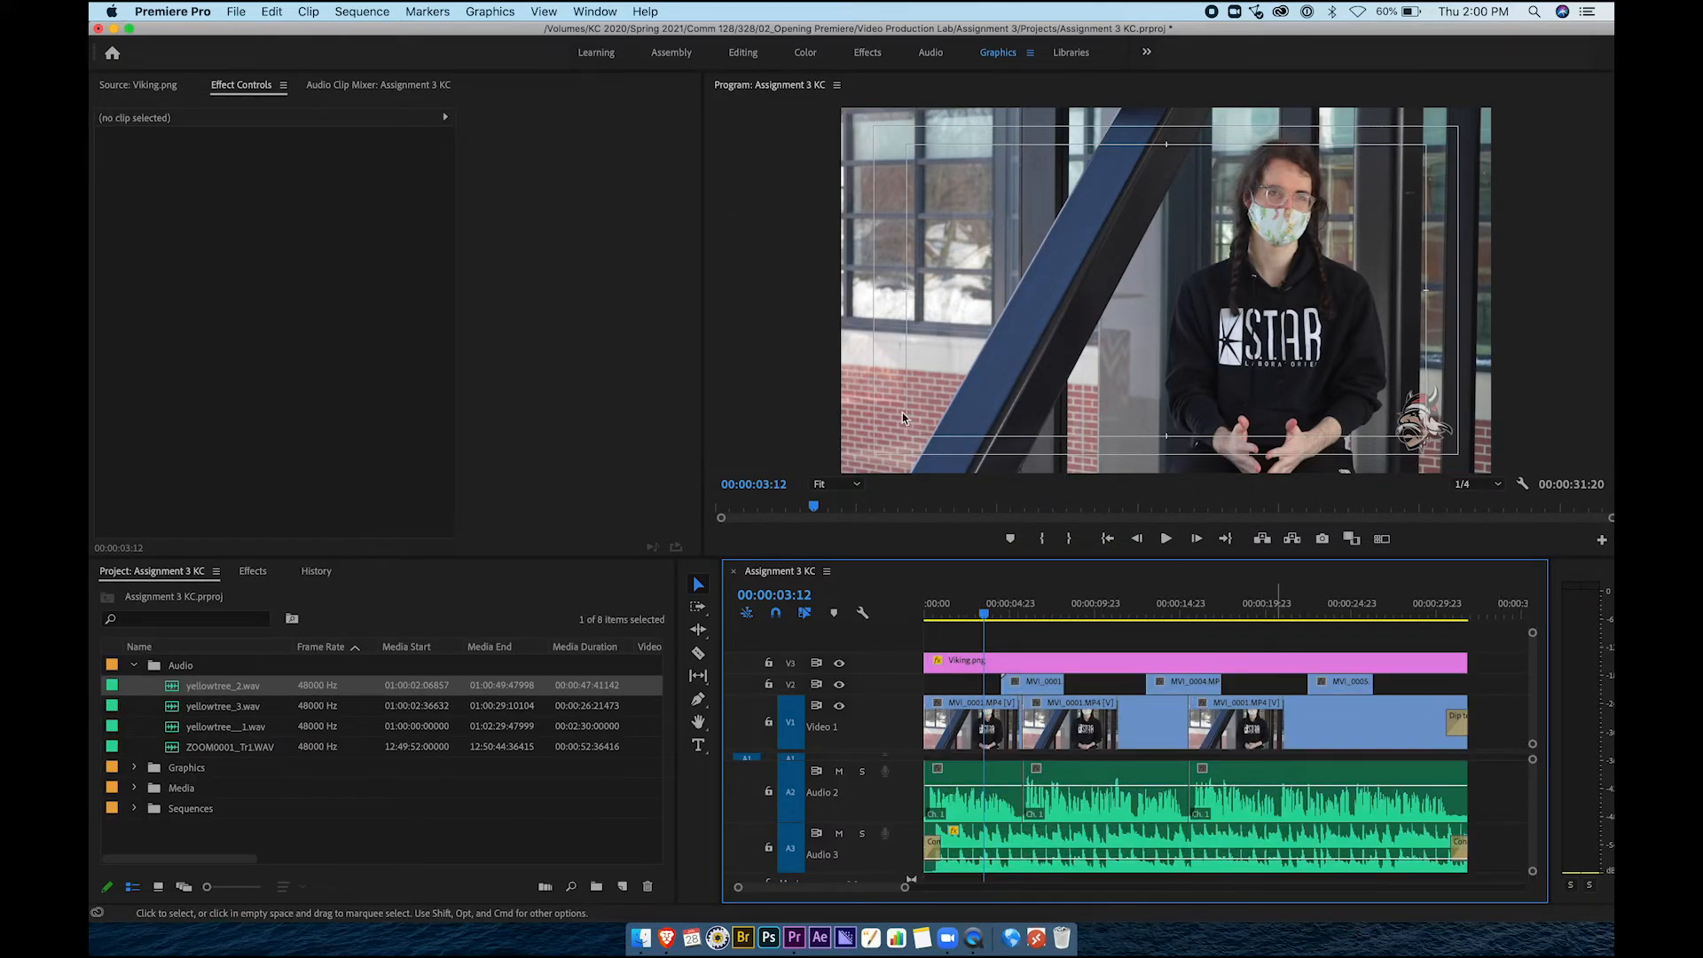
{"action": "left_click", "coordinate": [273, 12]}
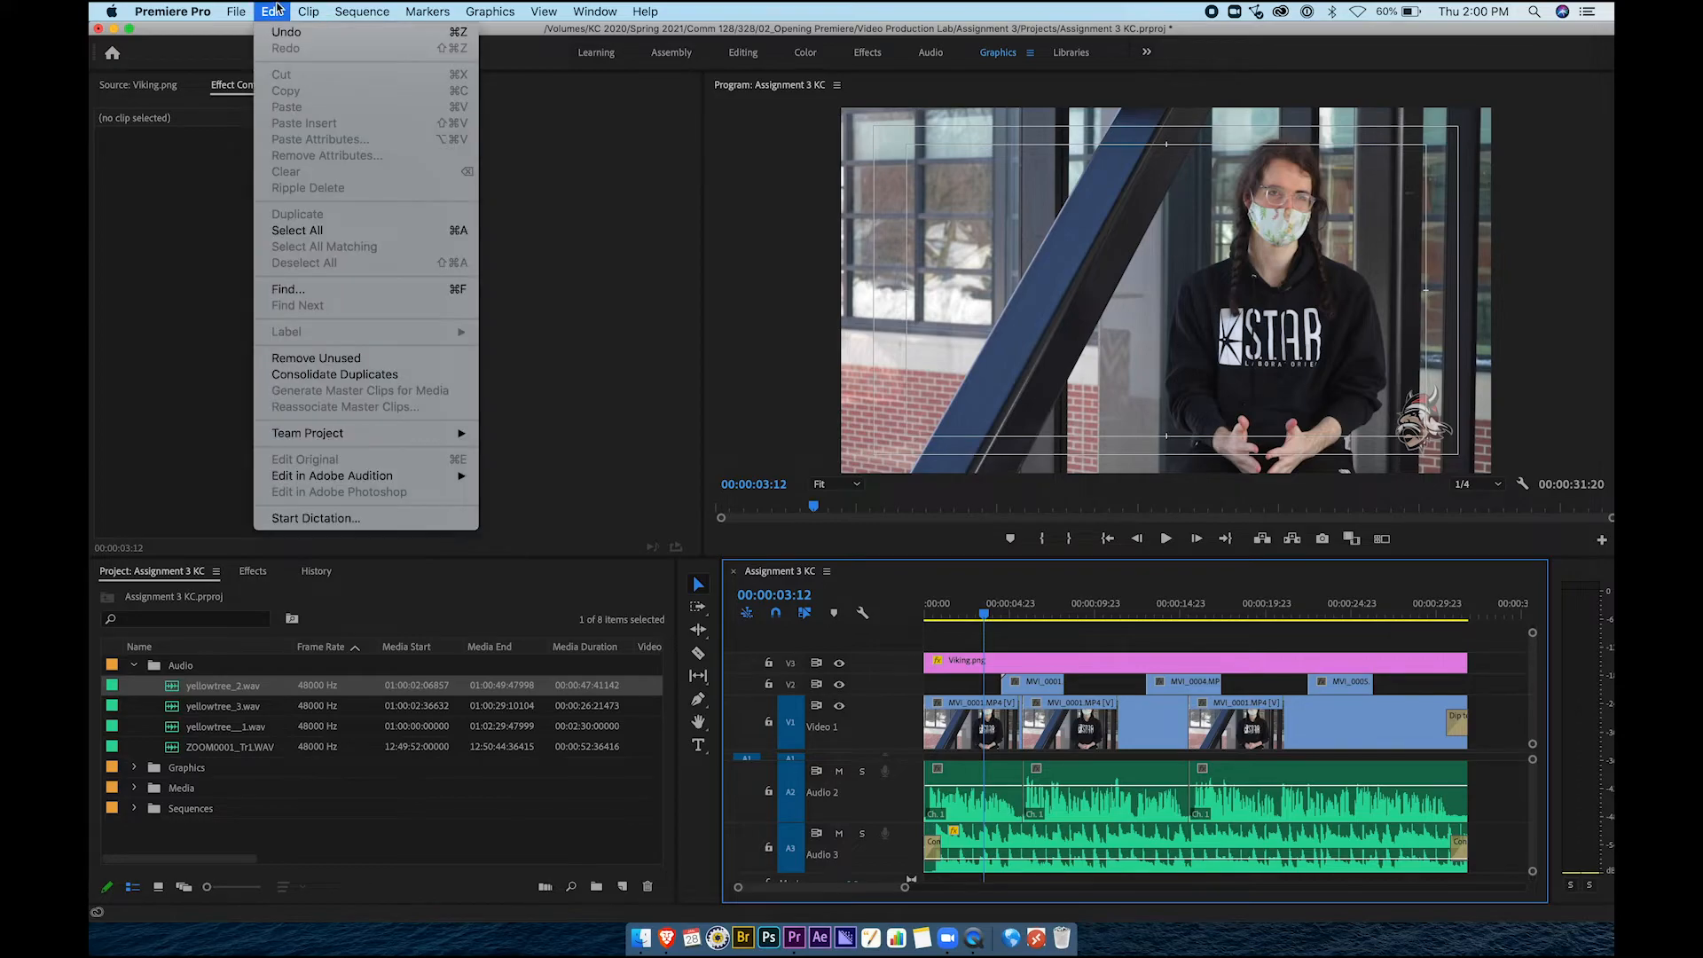
{"action": "left_click", "coordinate": [301, 230]}
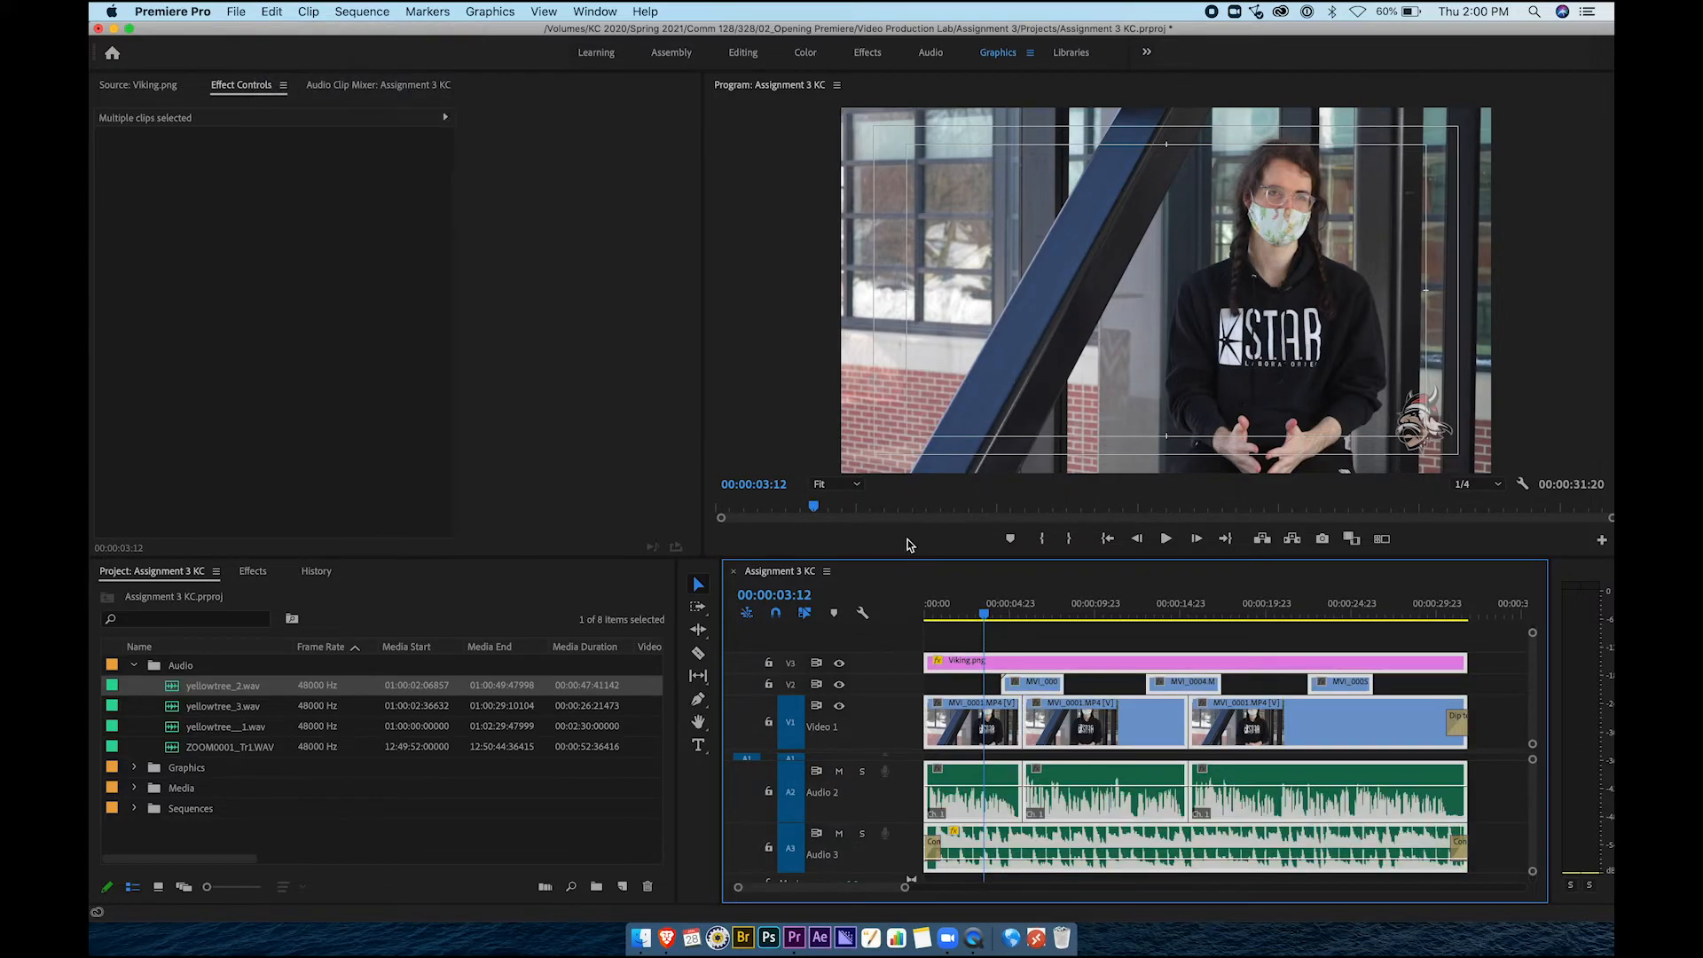
{"action": "left_click", "coordinate": [235, 11]}
{"action": "mouse_move", "coordinate": [296, 467]}
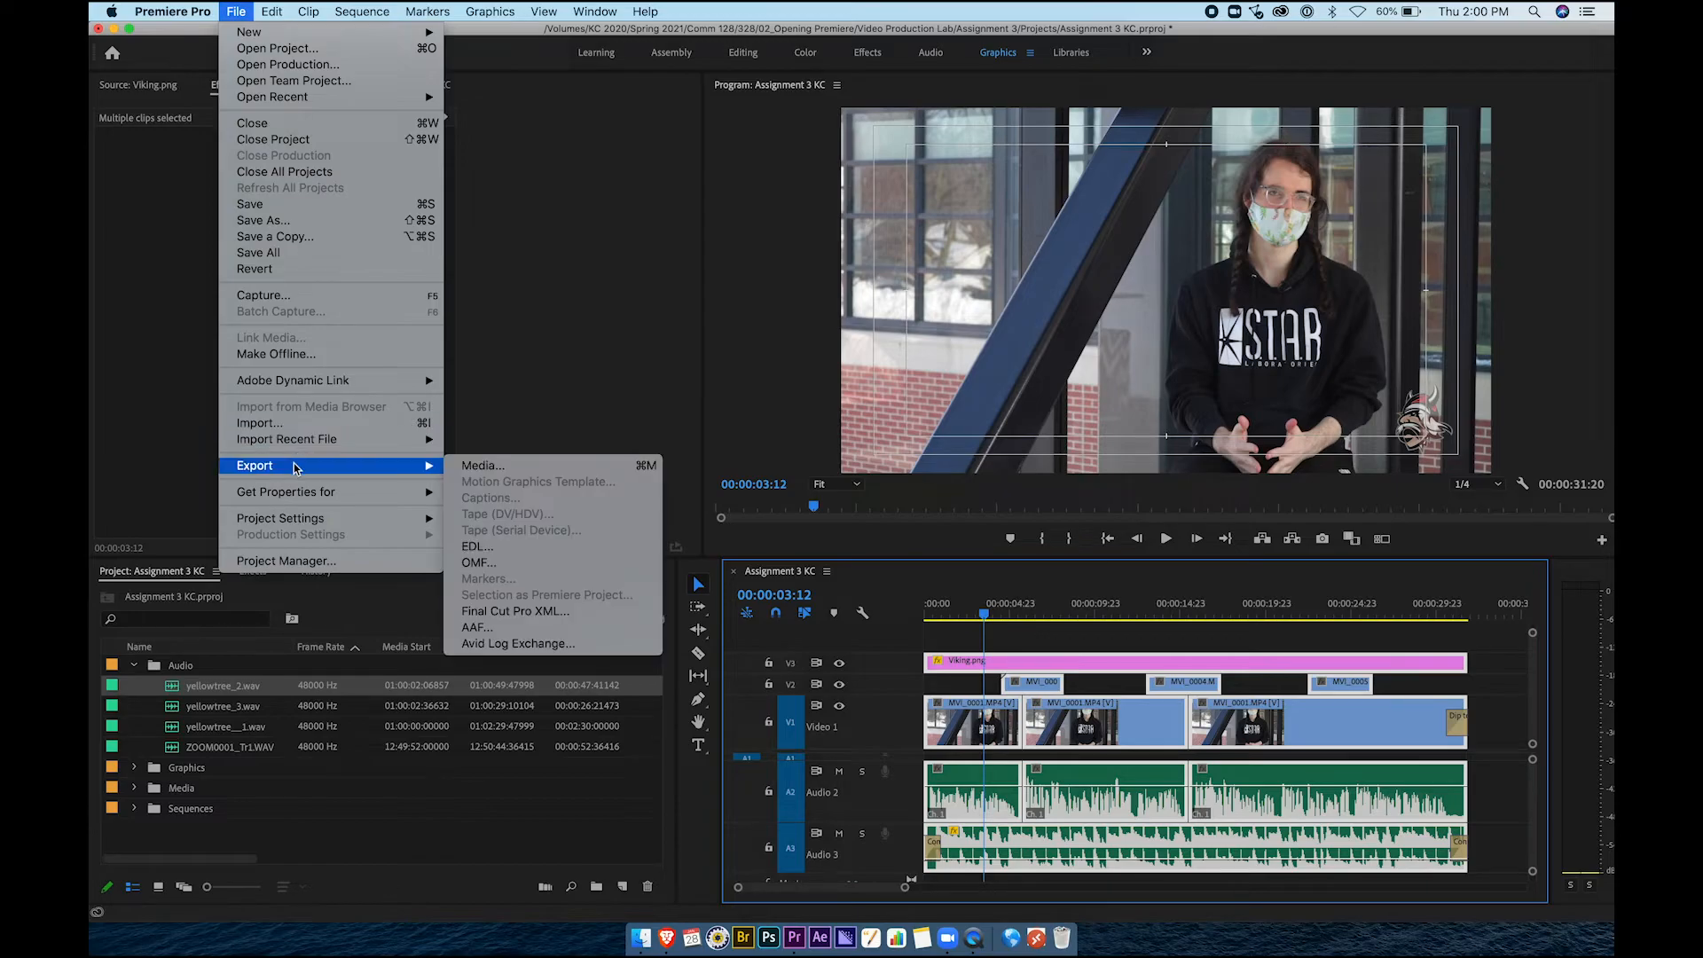
Start a media export with H.264 and the Match Source - High bitrate preset, Match Sequence Settings off
{"action": "left_click", "coordinate": [486, 465]}
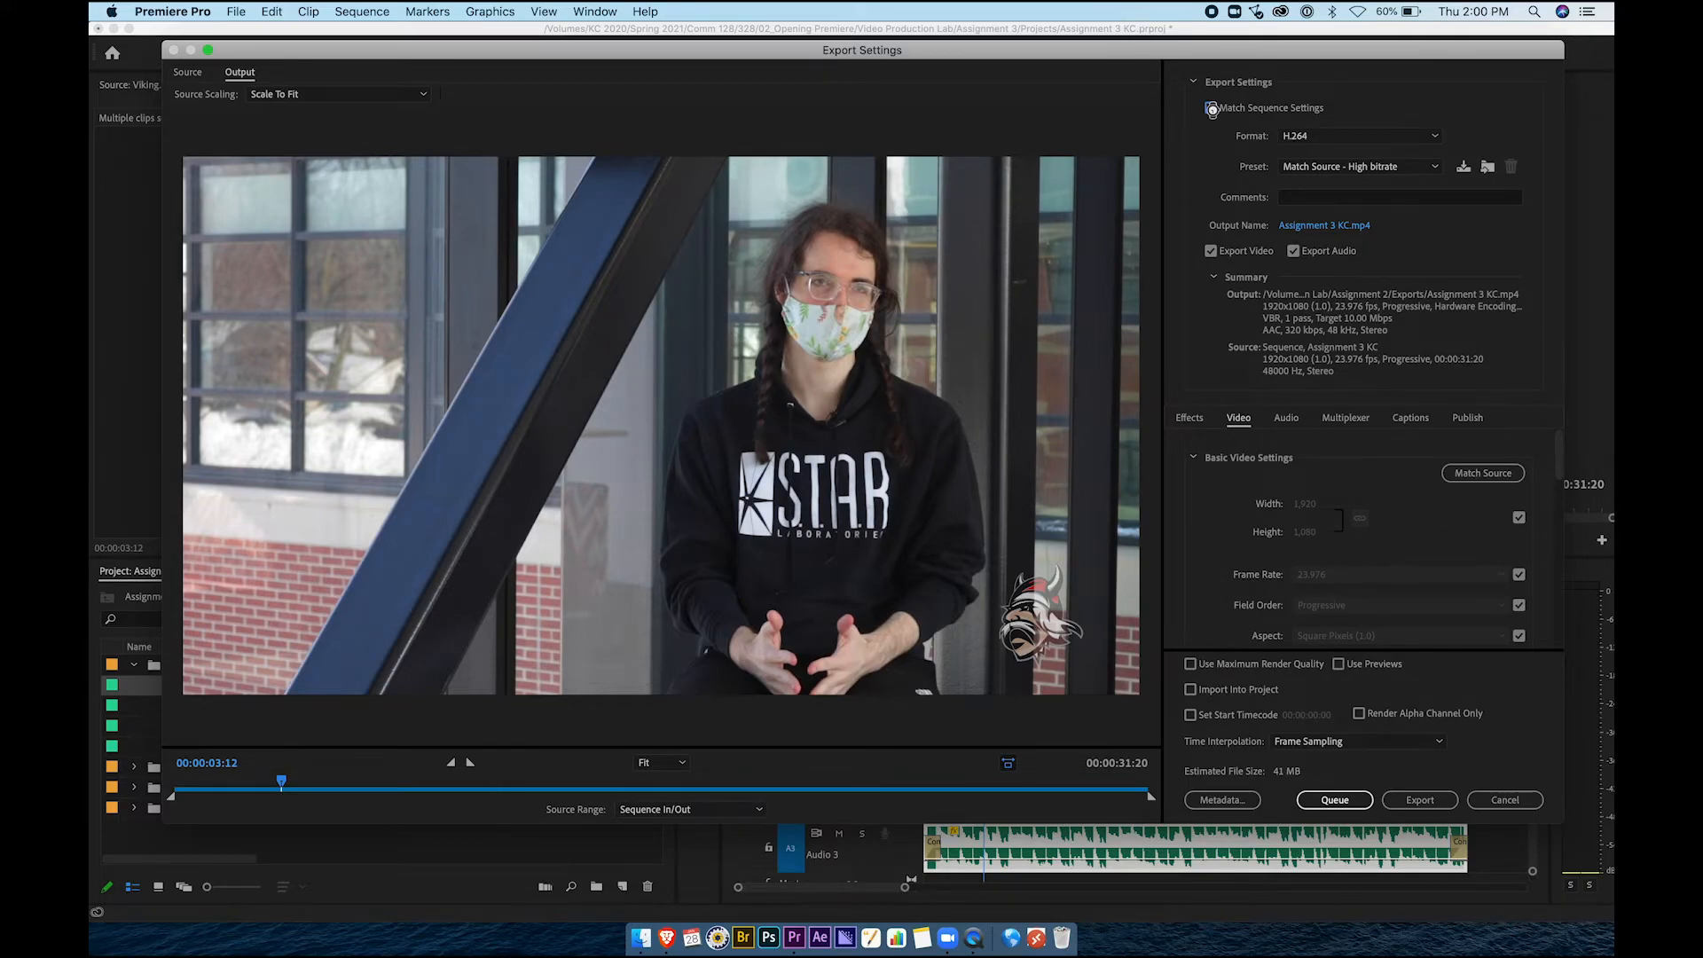
{"action": "left_click", "coordinate": [1211, 108]}
{"action": "left_click", "coordinate": [1211, 109]}
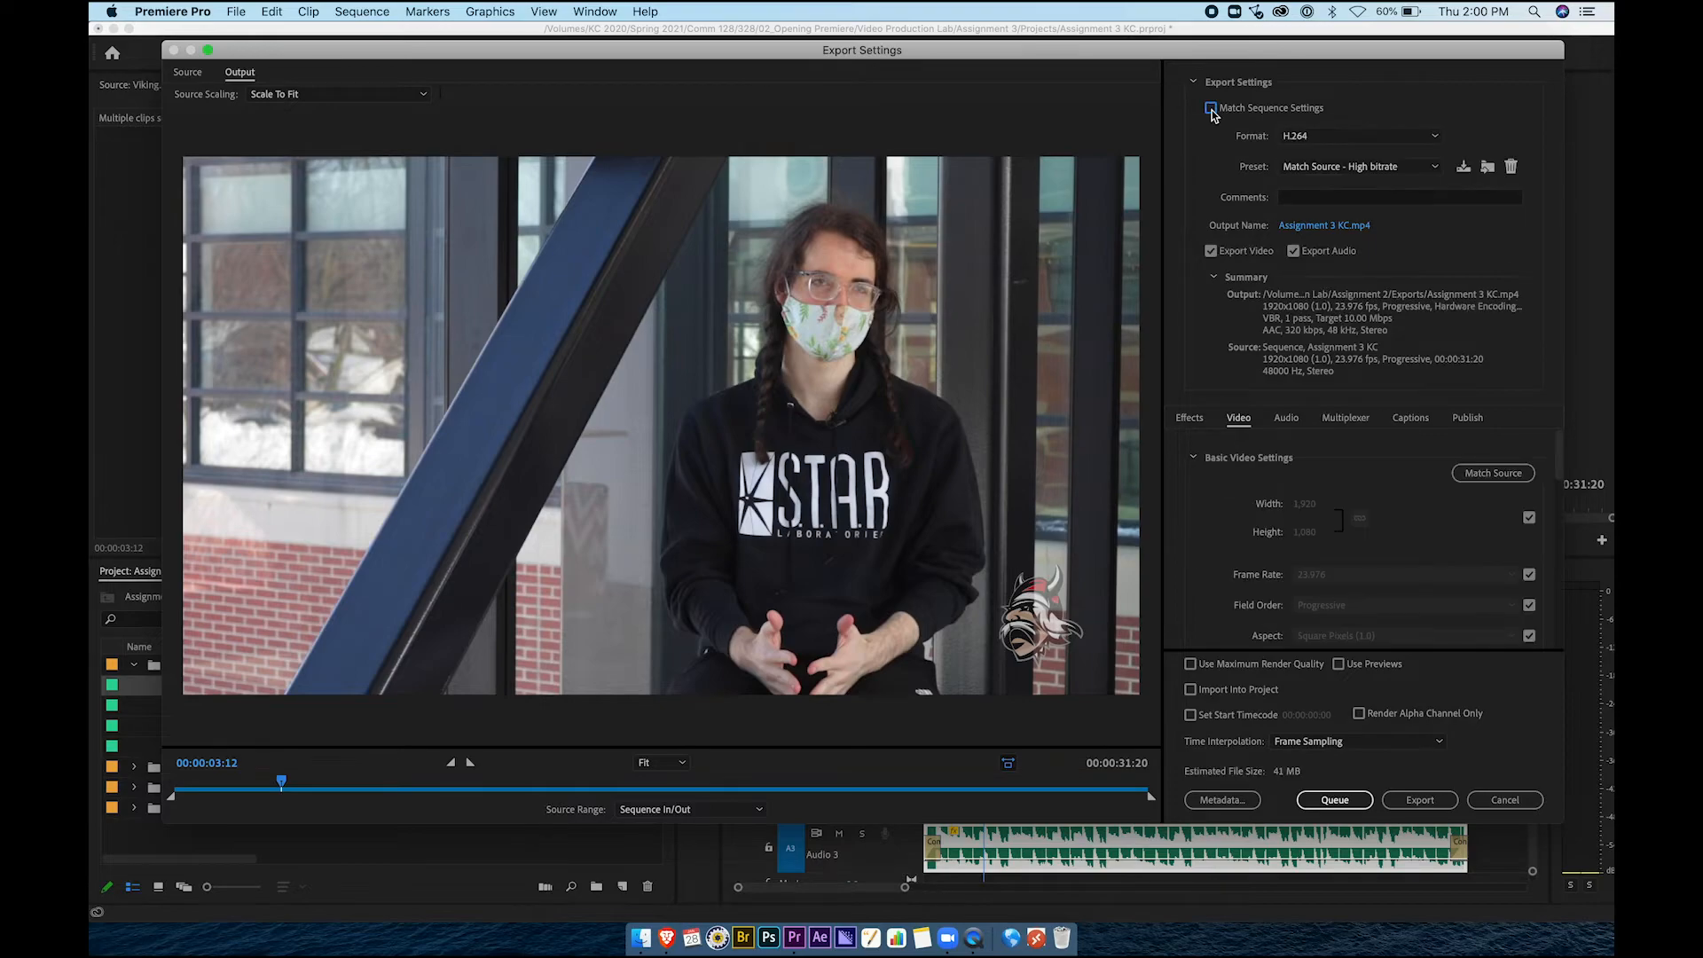
{"action": "left_click", "coordinate": [1348, 140]}
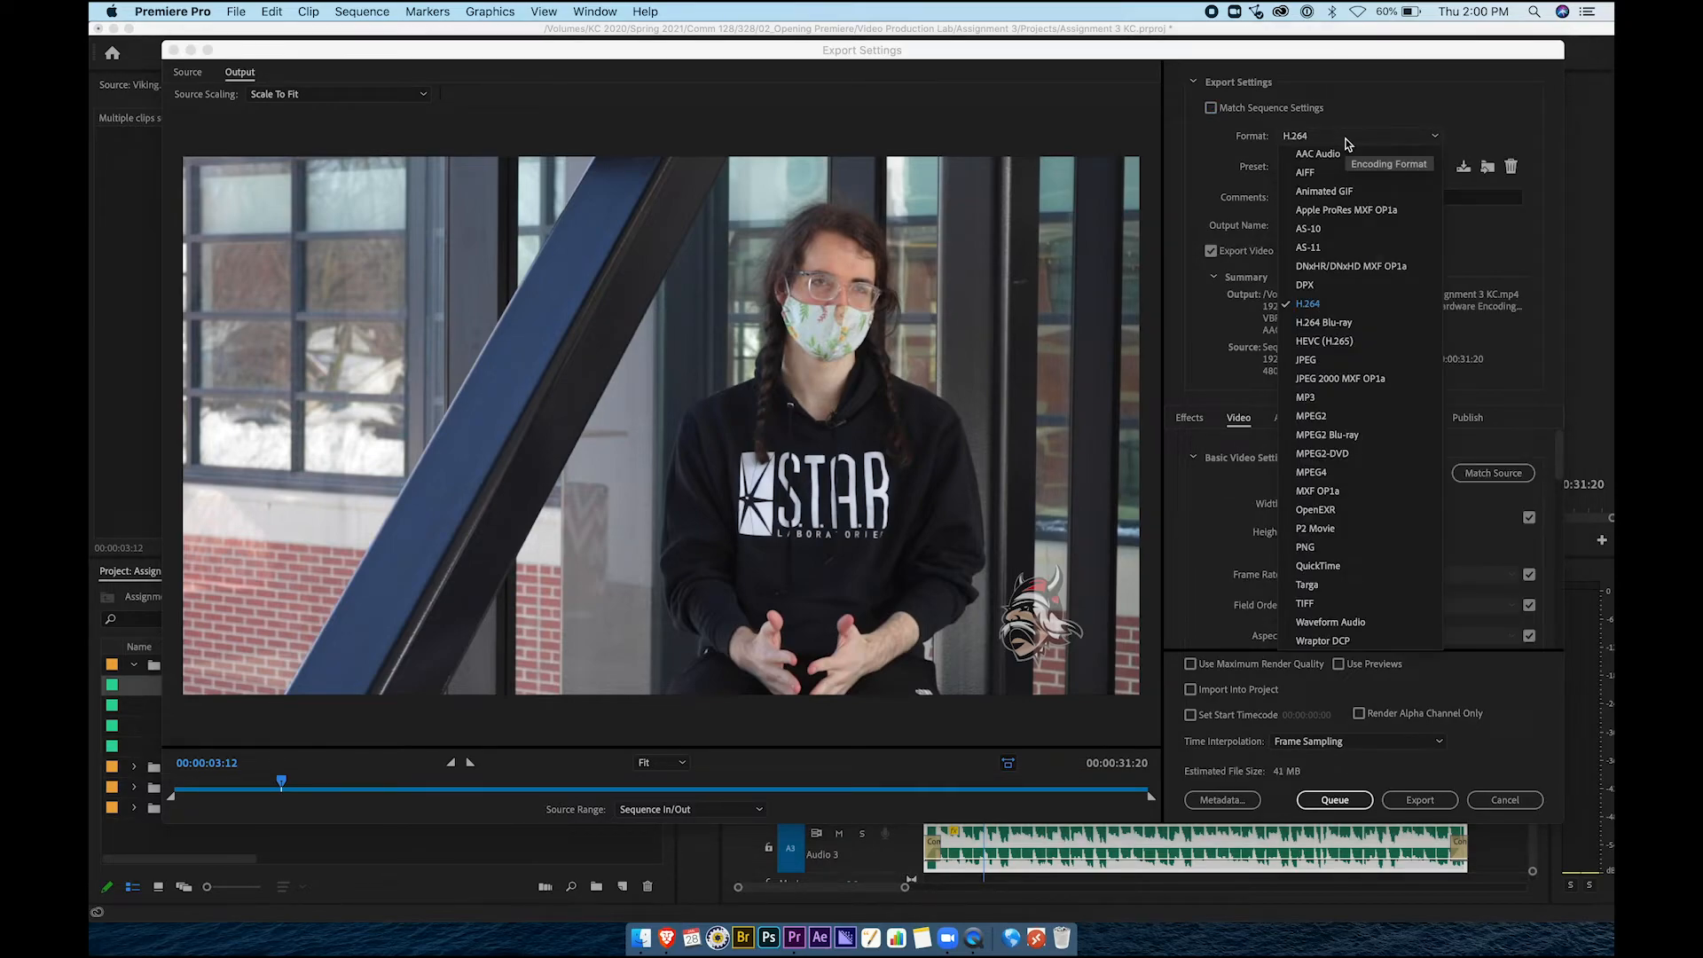
{"action": "left_click", "coordinate": [1318, 304]}
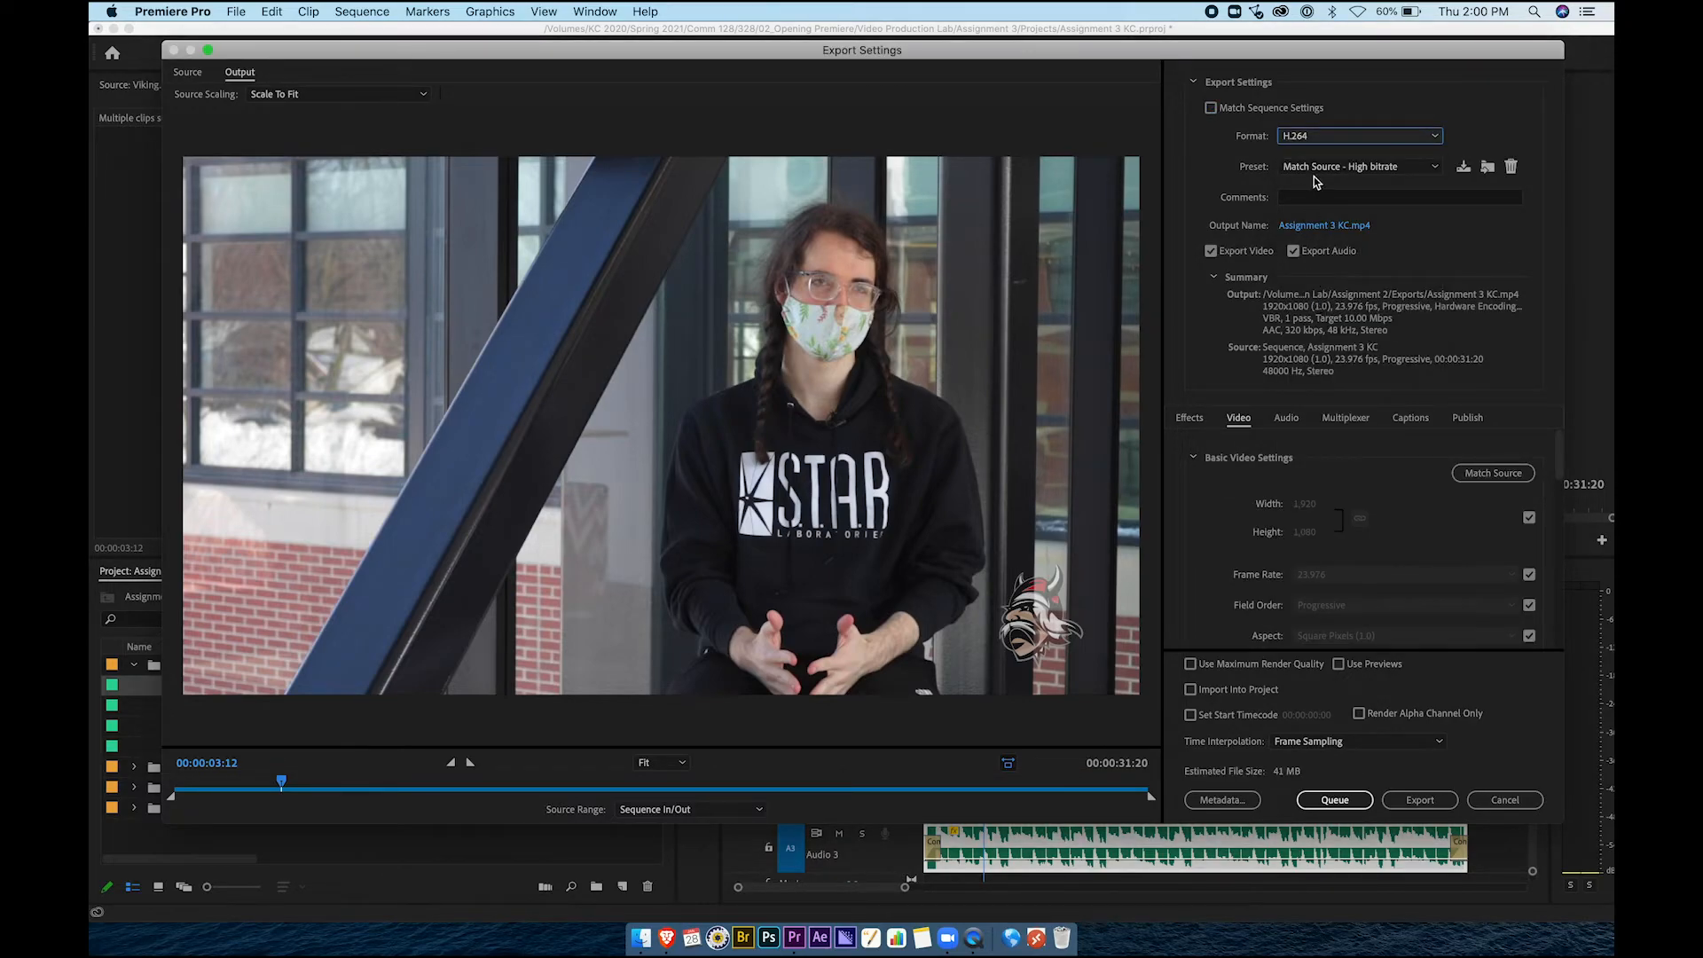
{"action": "left_click", "coordinate": [1305, 169]}
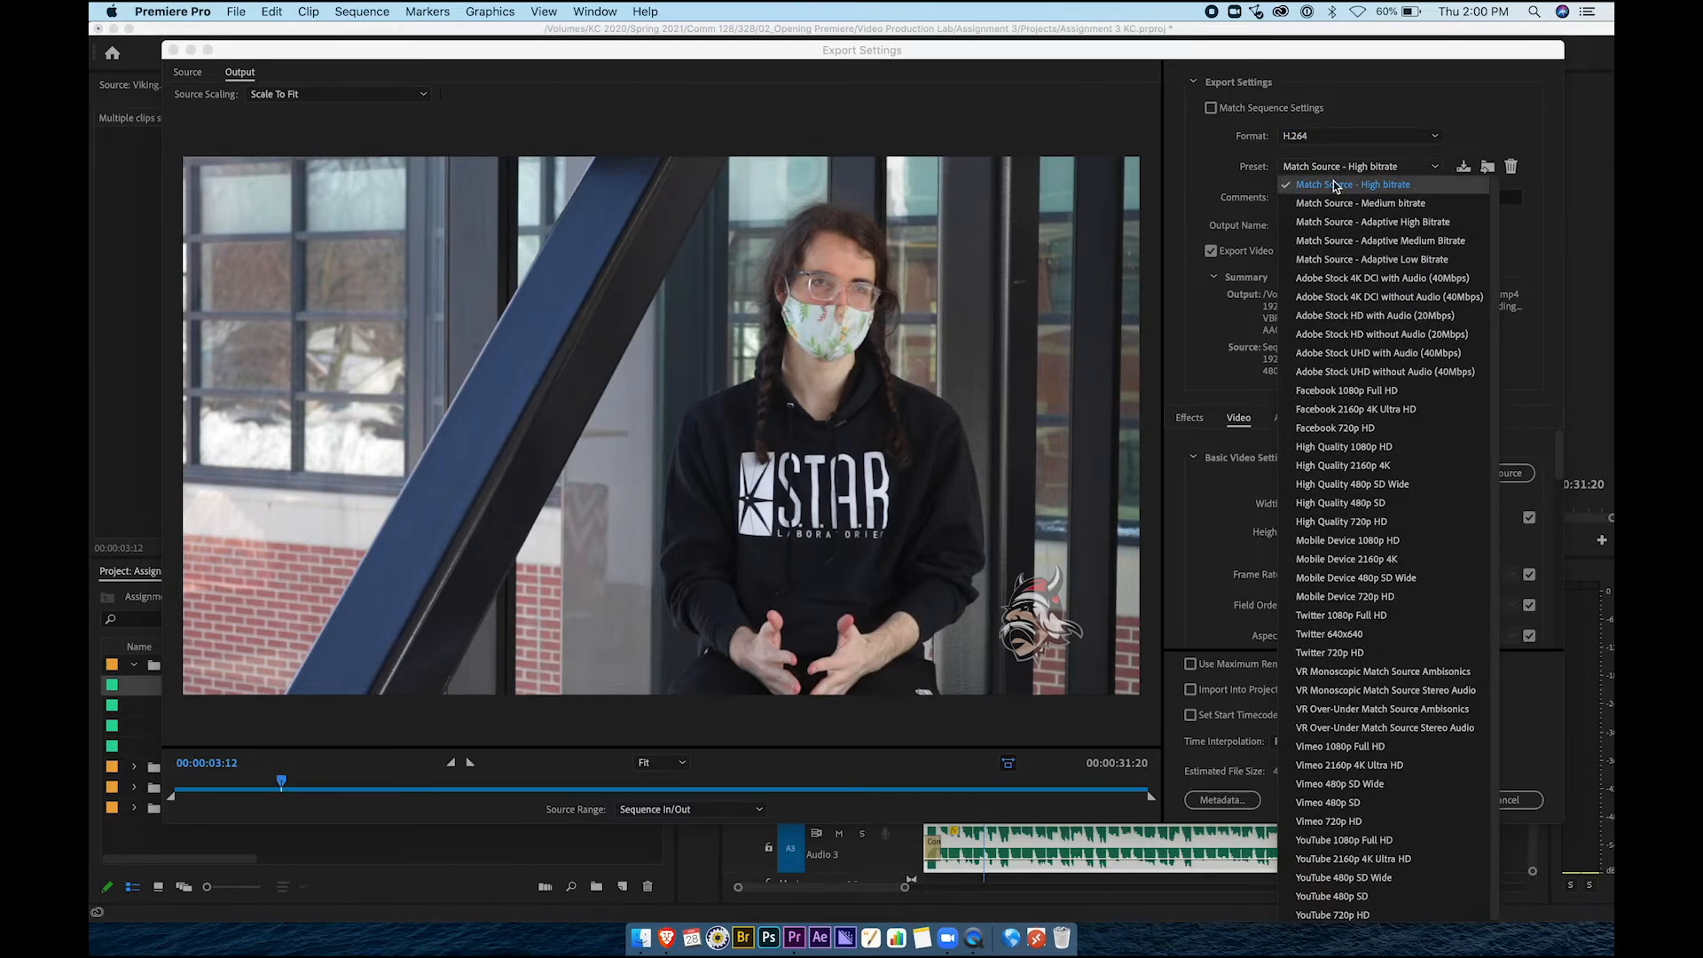
{"action": "left_click", "coordinate": [1334, 185]}
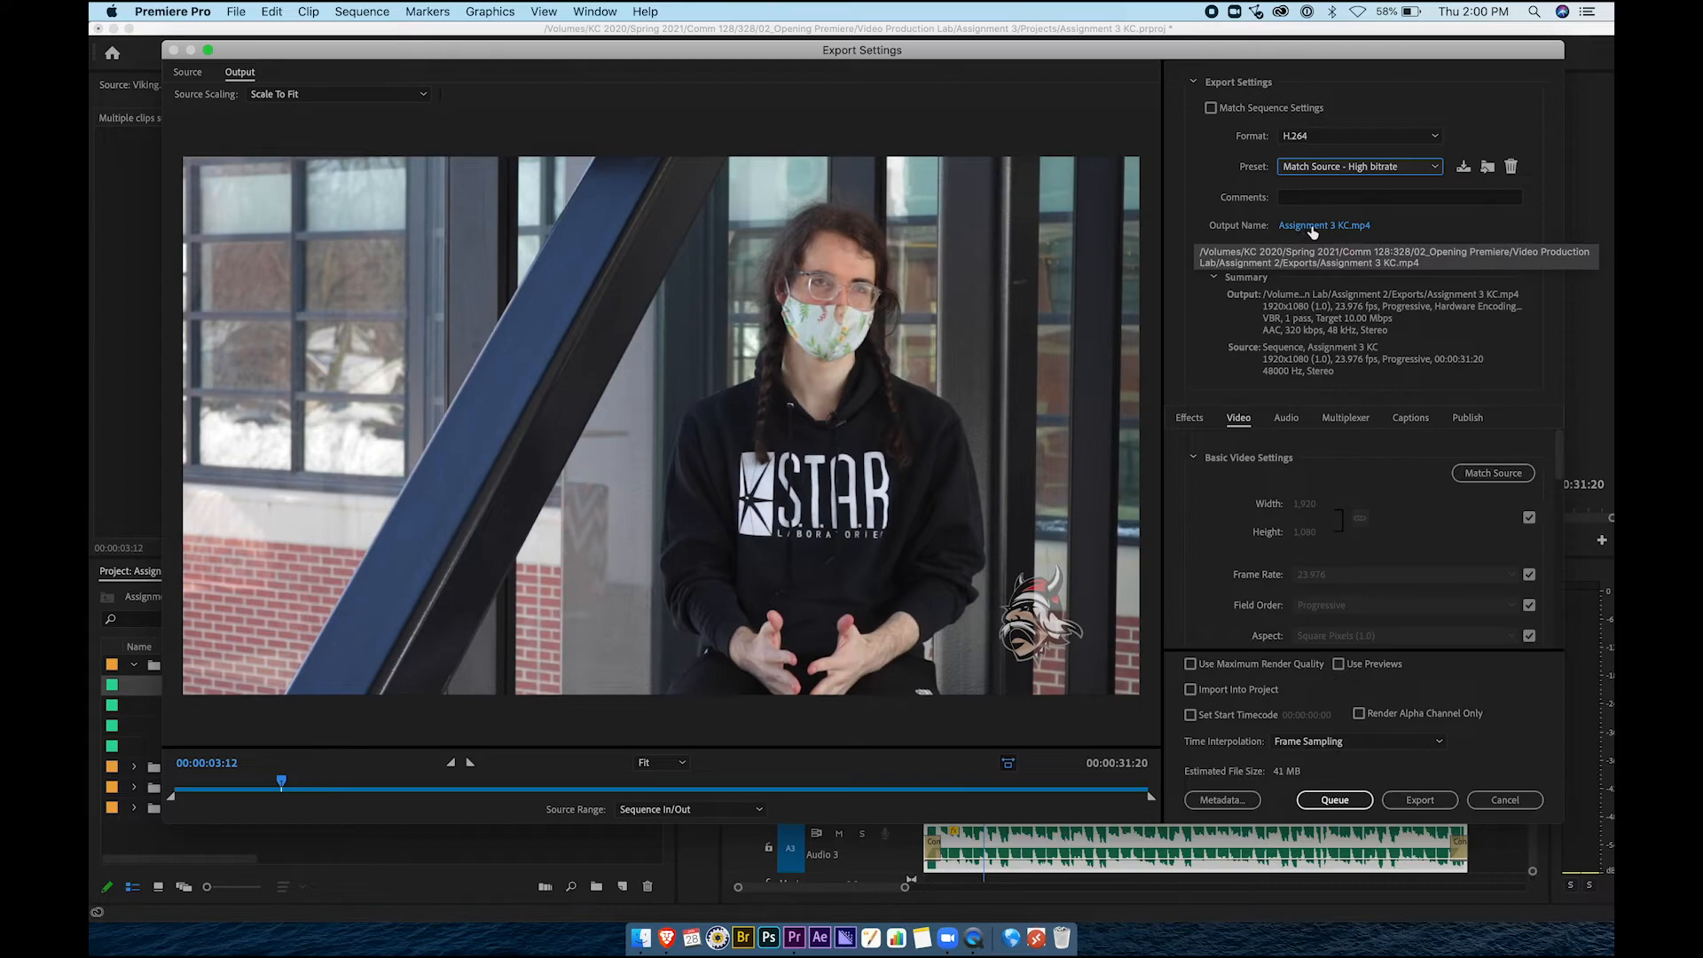
Save the output as Assignment 3 KC in Assignment 3/Exports and queue it
{"action": "left_click", "coordinate": [1321, 227]}
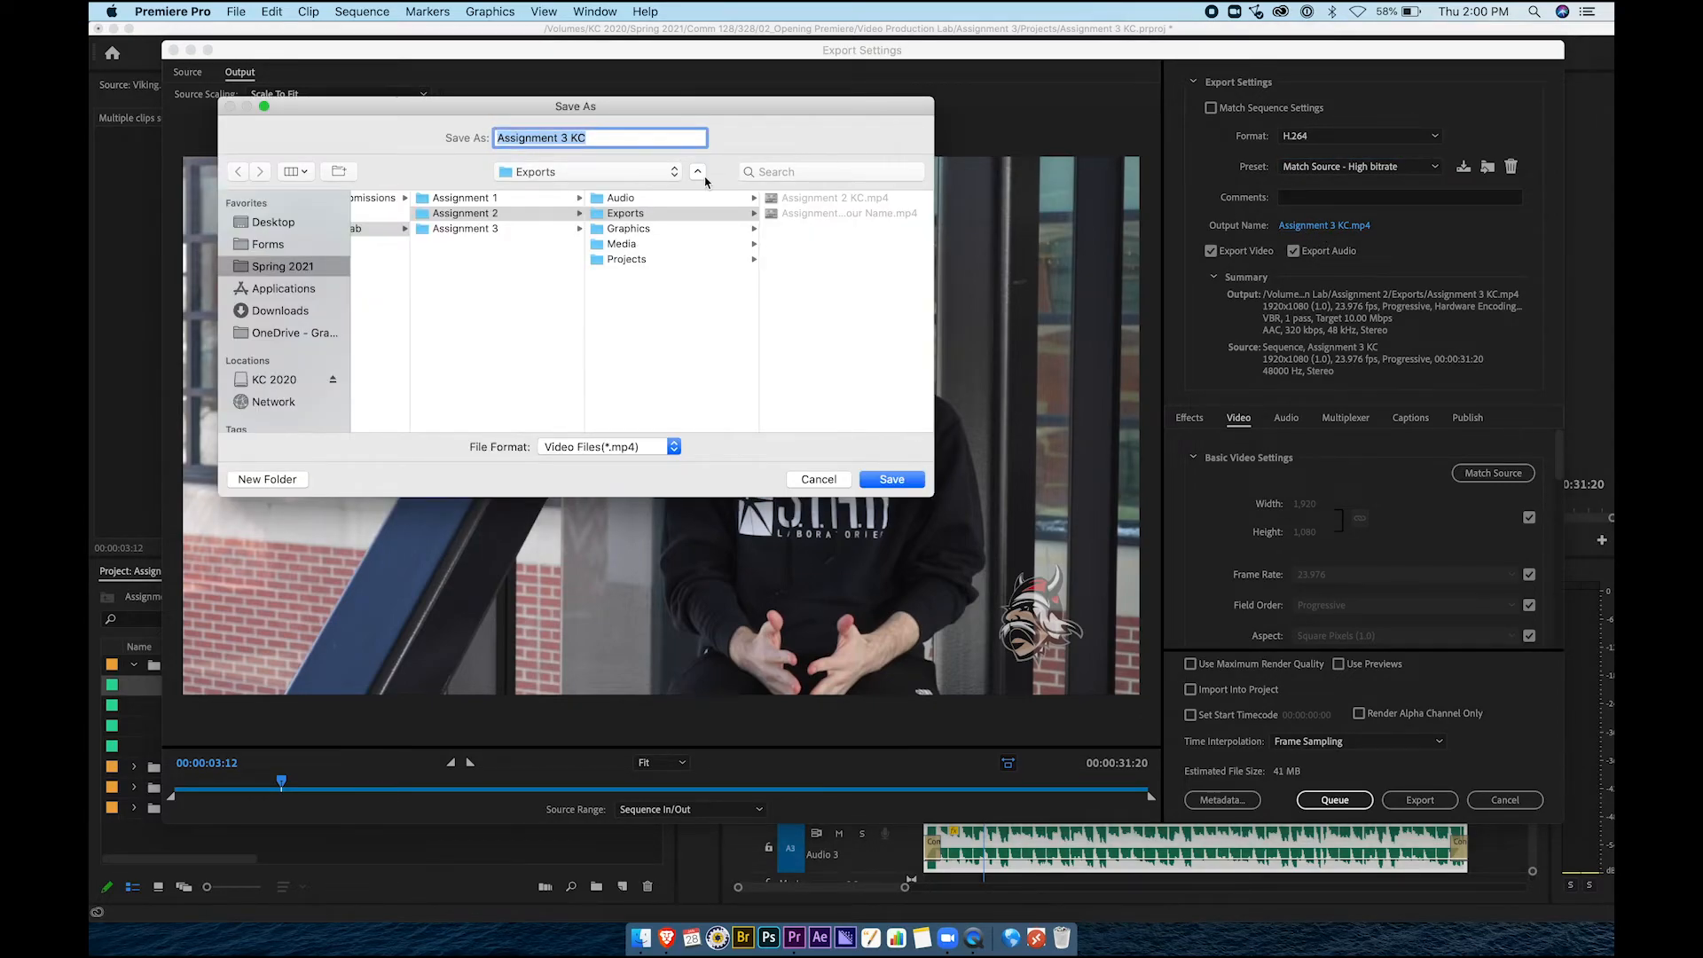
{"action": "left_click", "coordinate": [699, 176]}
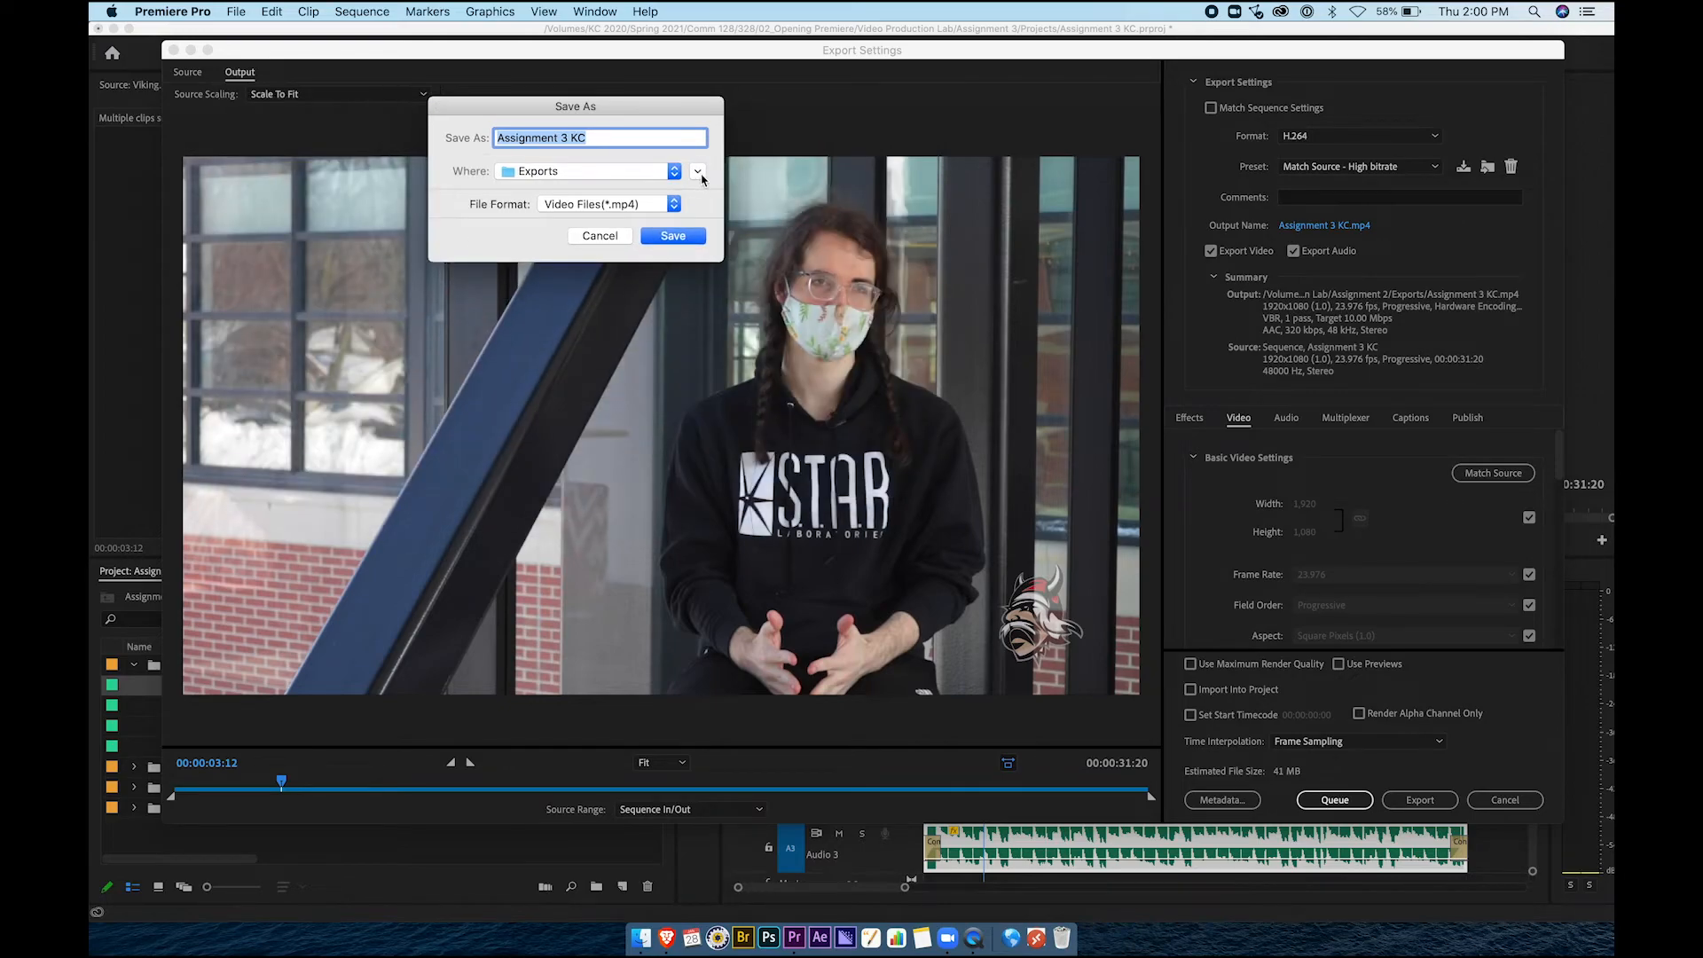
{"action": "left_click", "coordinate": [697, 173]}
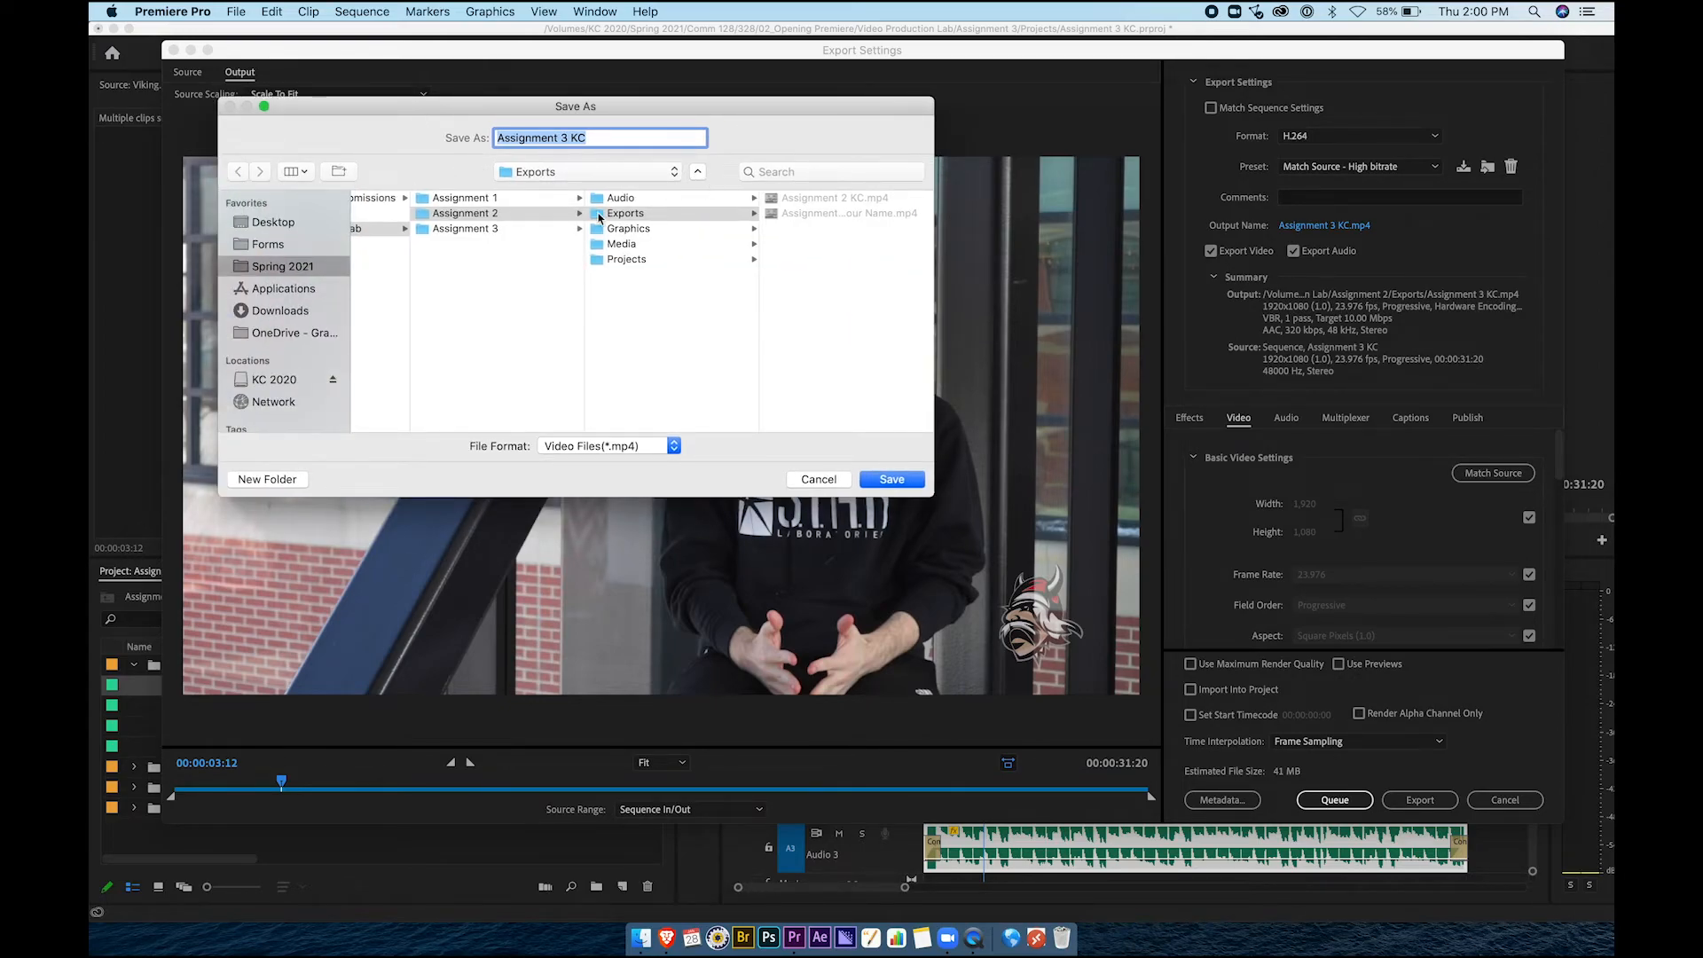
{"action": "left_click", "coordinate": [497, 230]}
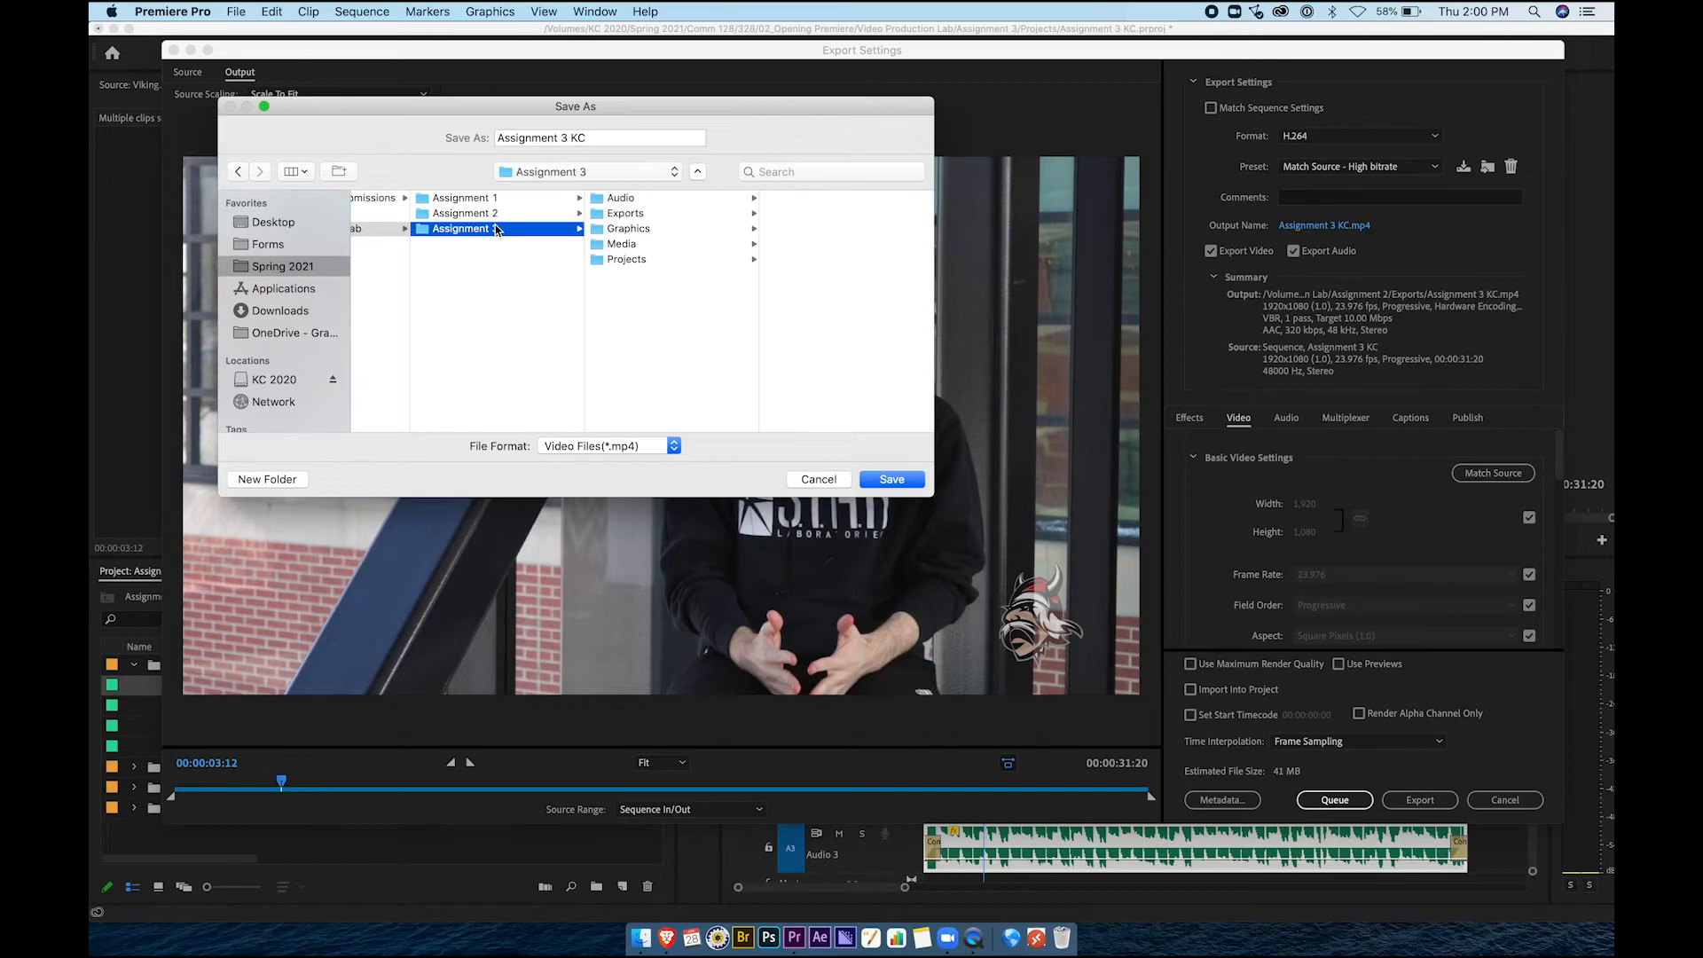
{"action": "left_click", "coordinate": [627, 215]}
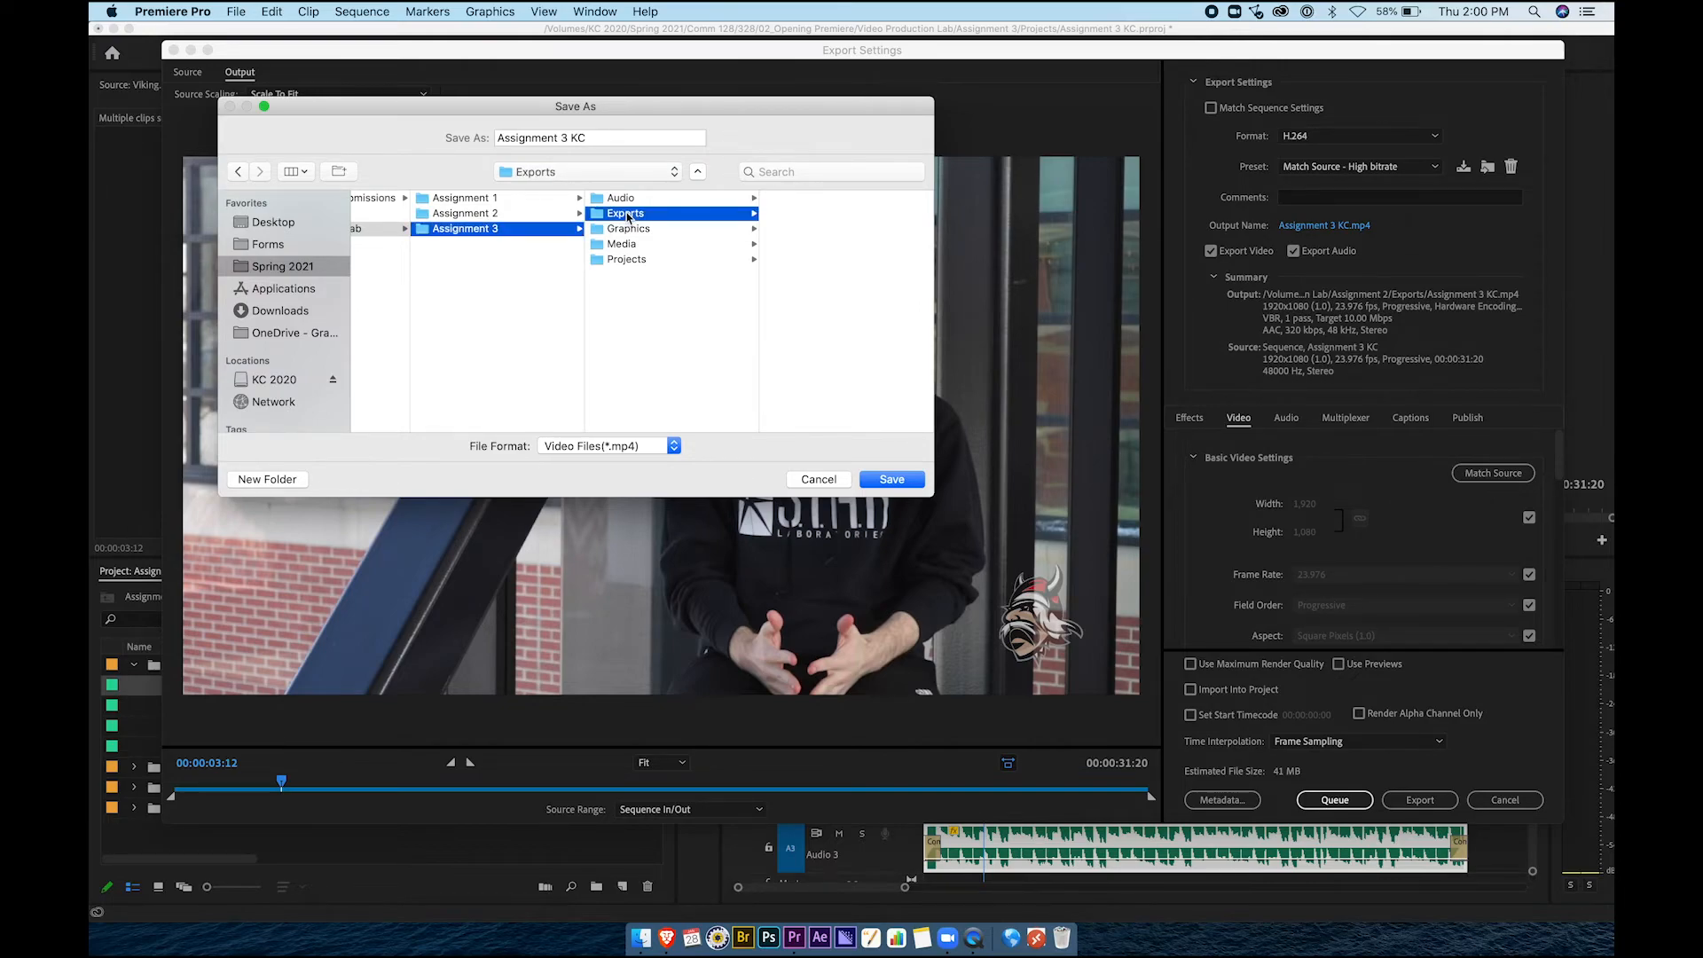
{"action": "left_click", "coordinate": [629, 143]}
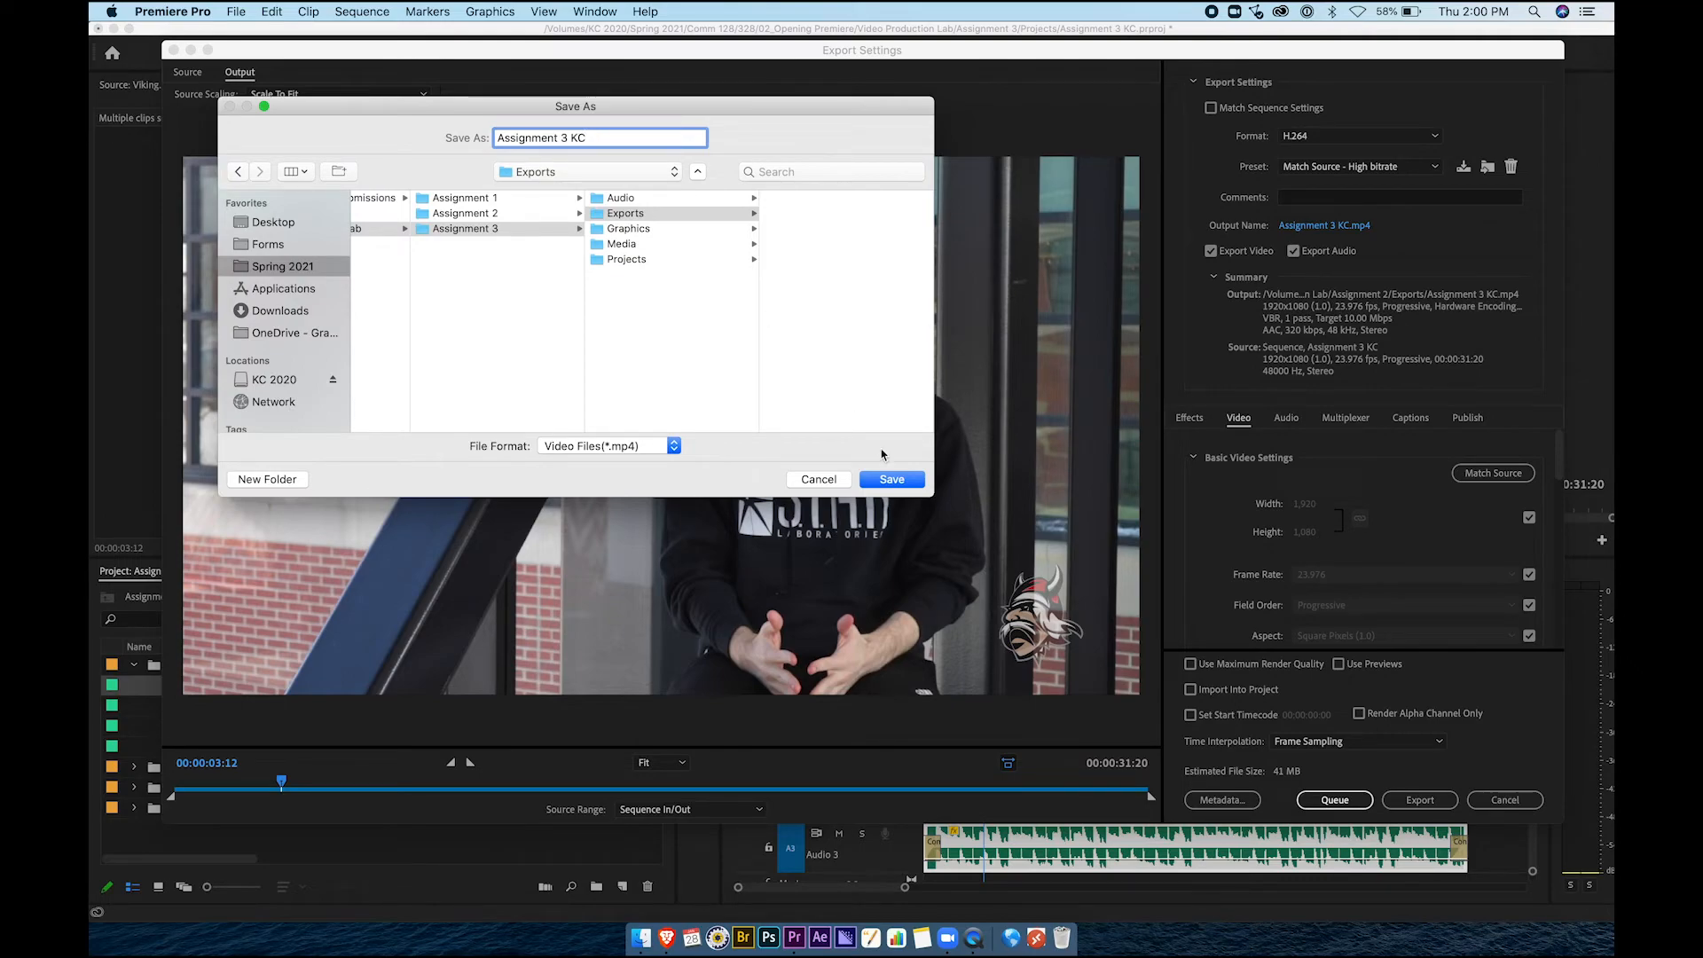
{"action": "left_click", "coordinate": [890, 483]}
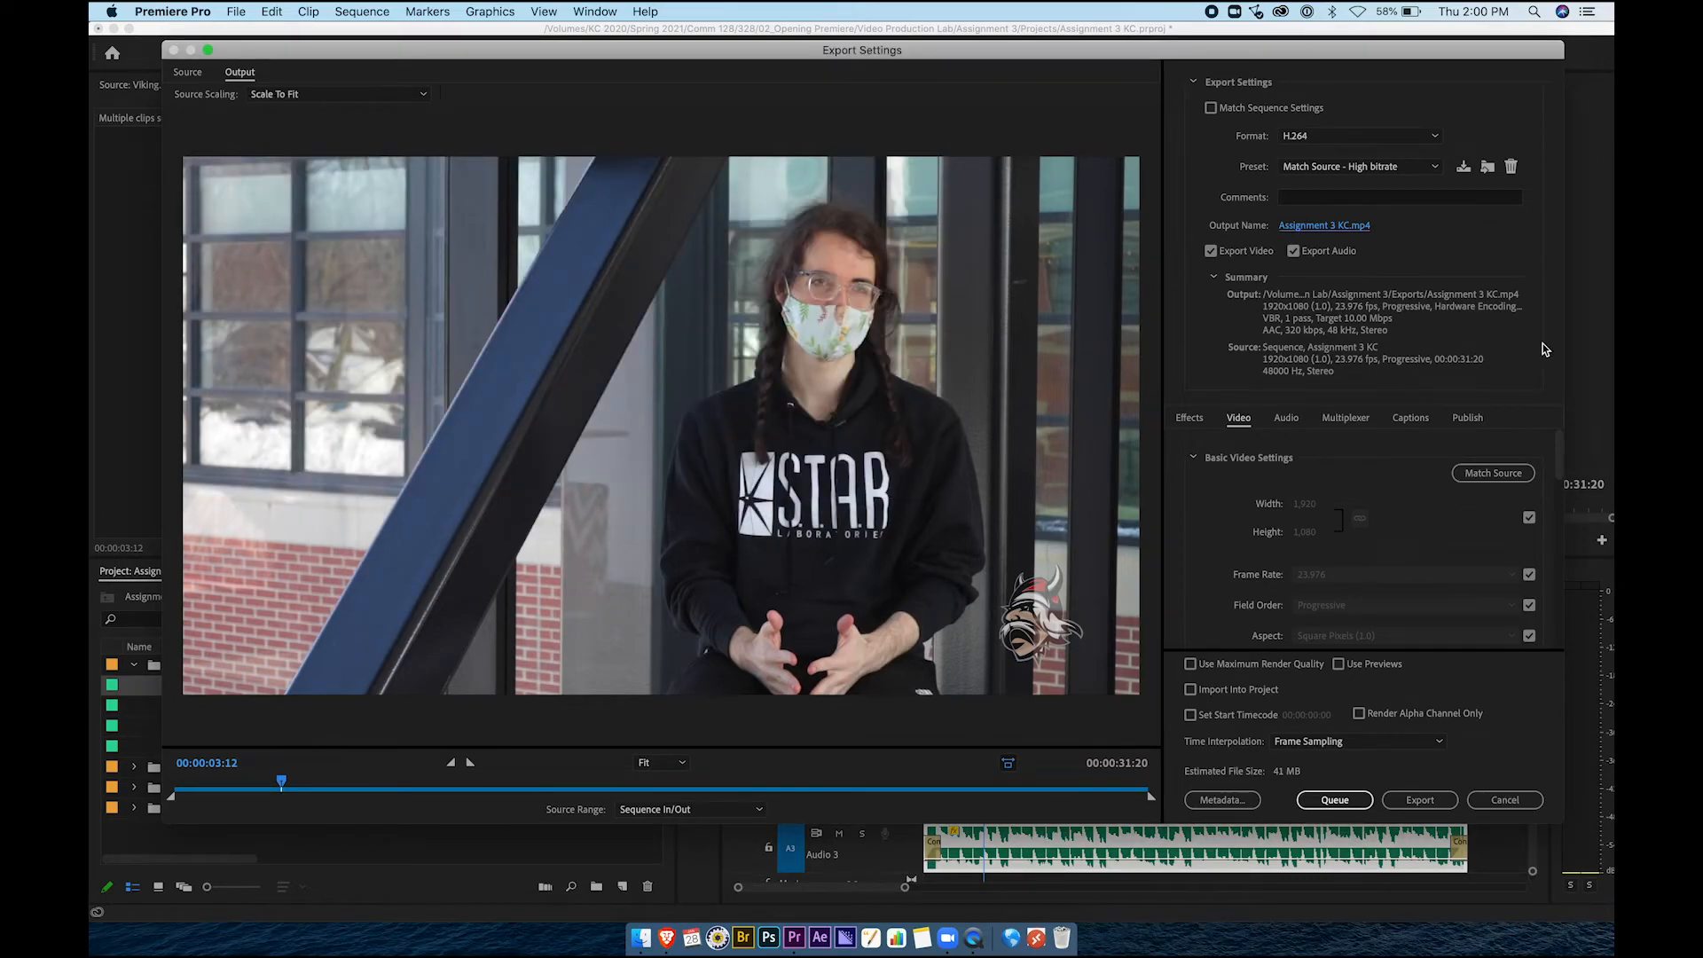
{"action": "left_click_drag", "start_coordinate": [1558, 454], "coordinate": [1561, 624]}
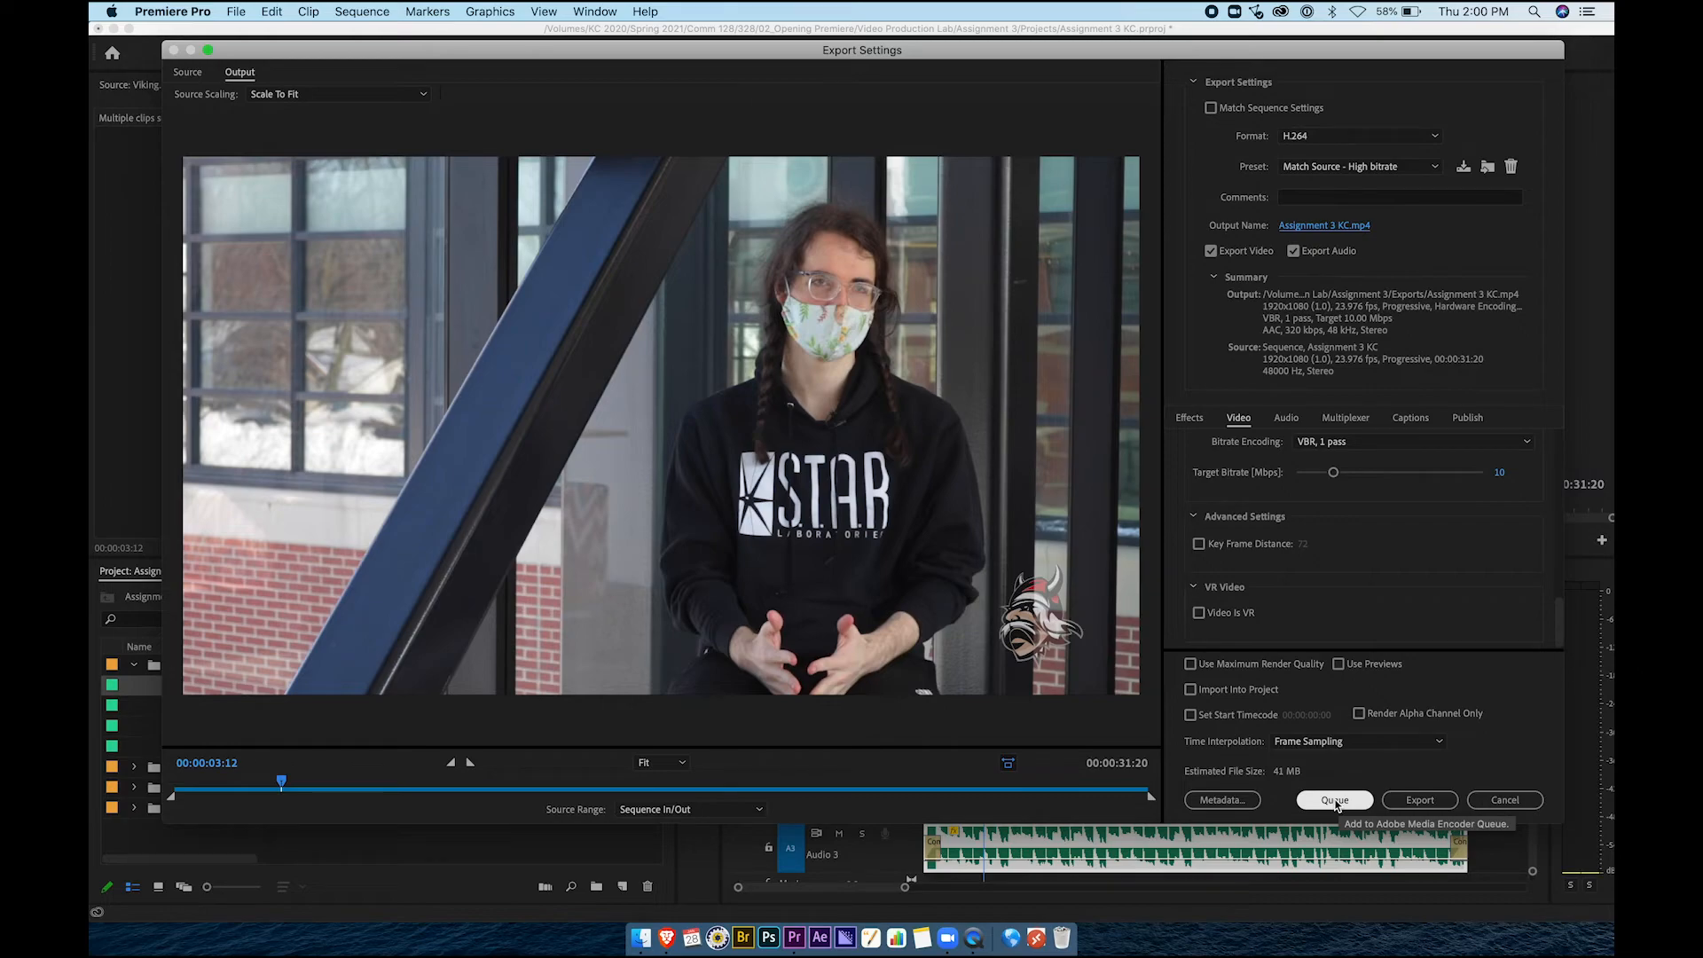
{"action": "left_click", "coordinate": [1335, 800]}
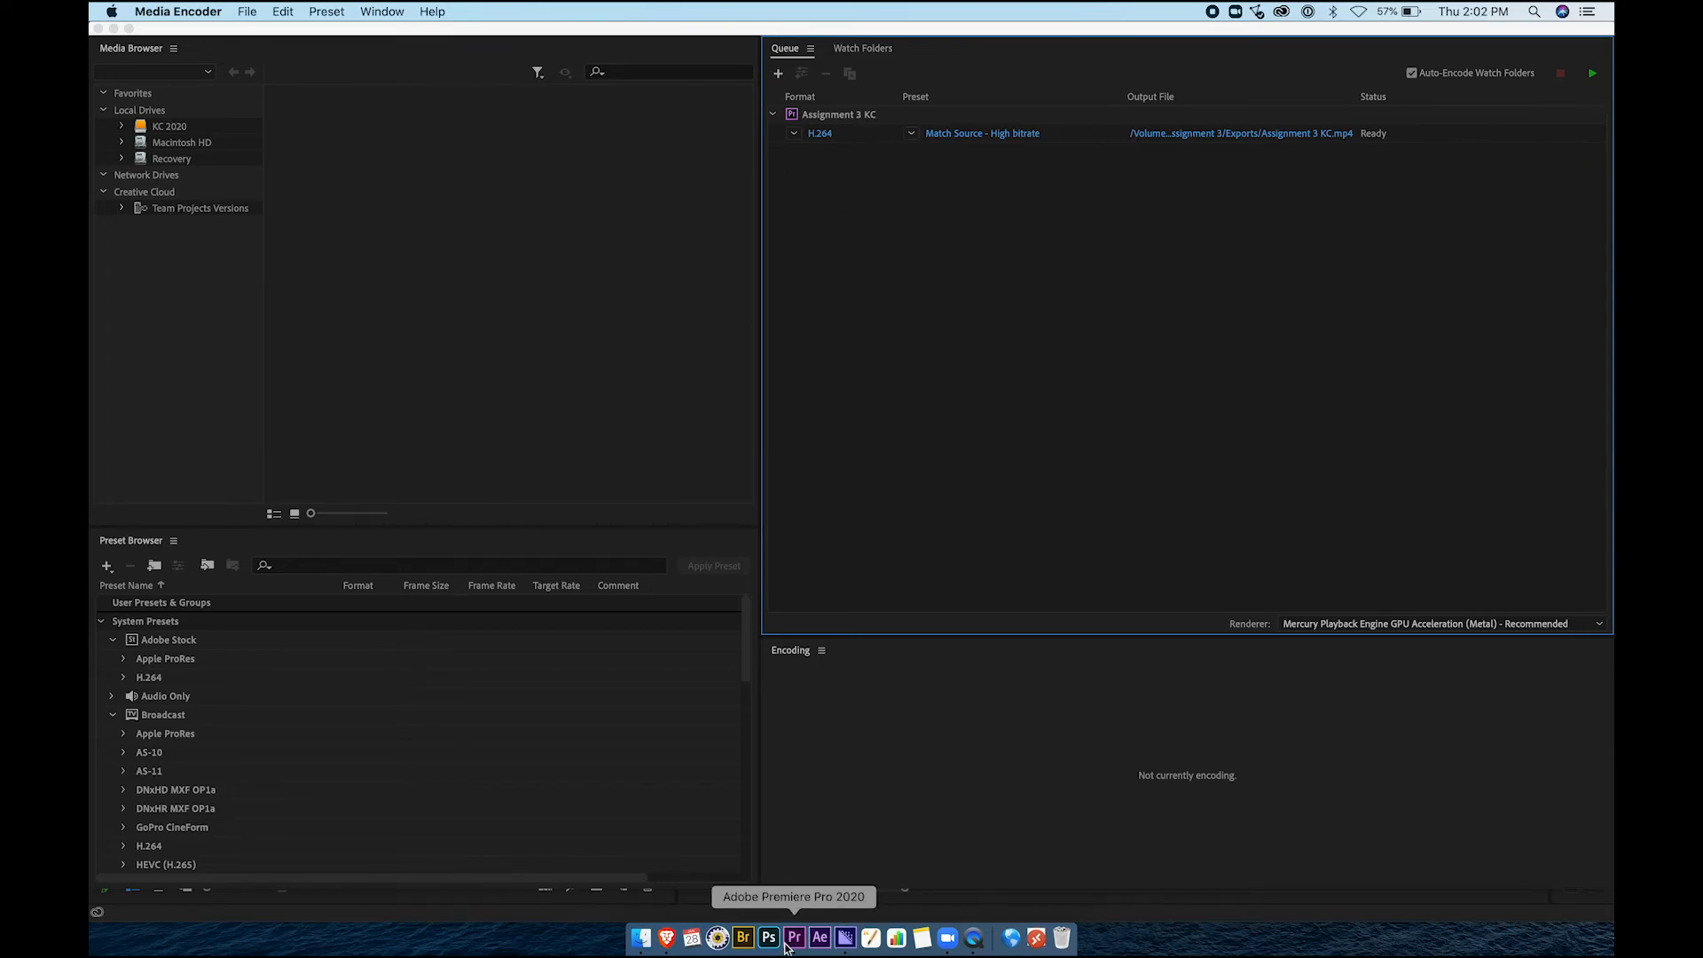
Start the Media Encoder queue to encode Assignment 3 KC.mp4, then close Media Encoder once Done
{"action": "left_click", "coordinate": [794, 938]}
{"action": "left_click", "coordinate": [845, 938]}
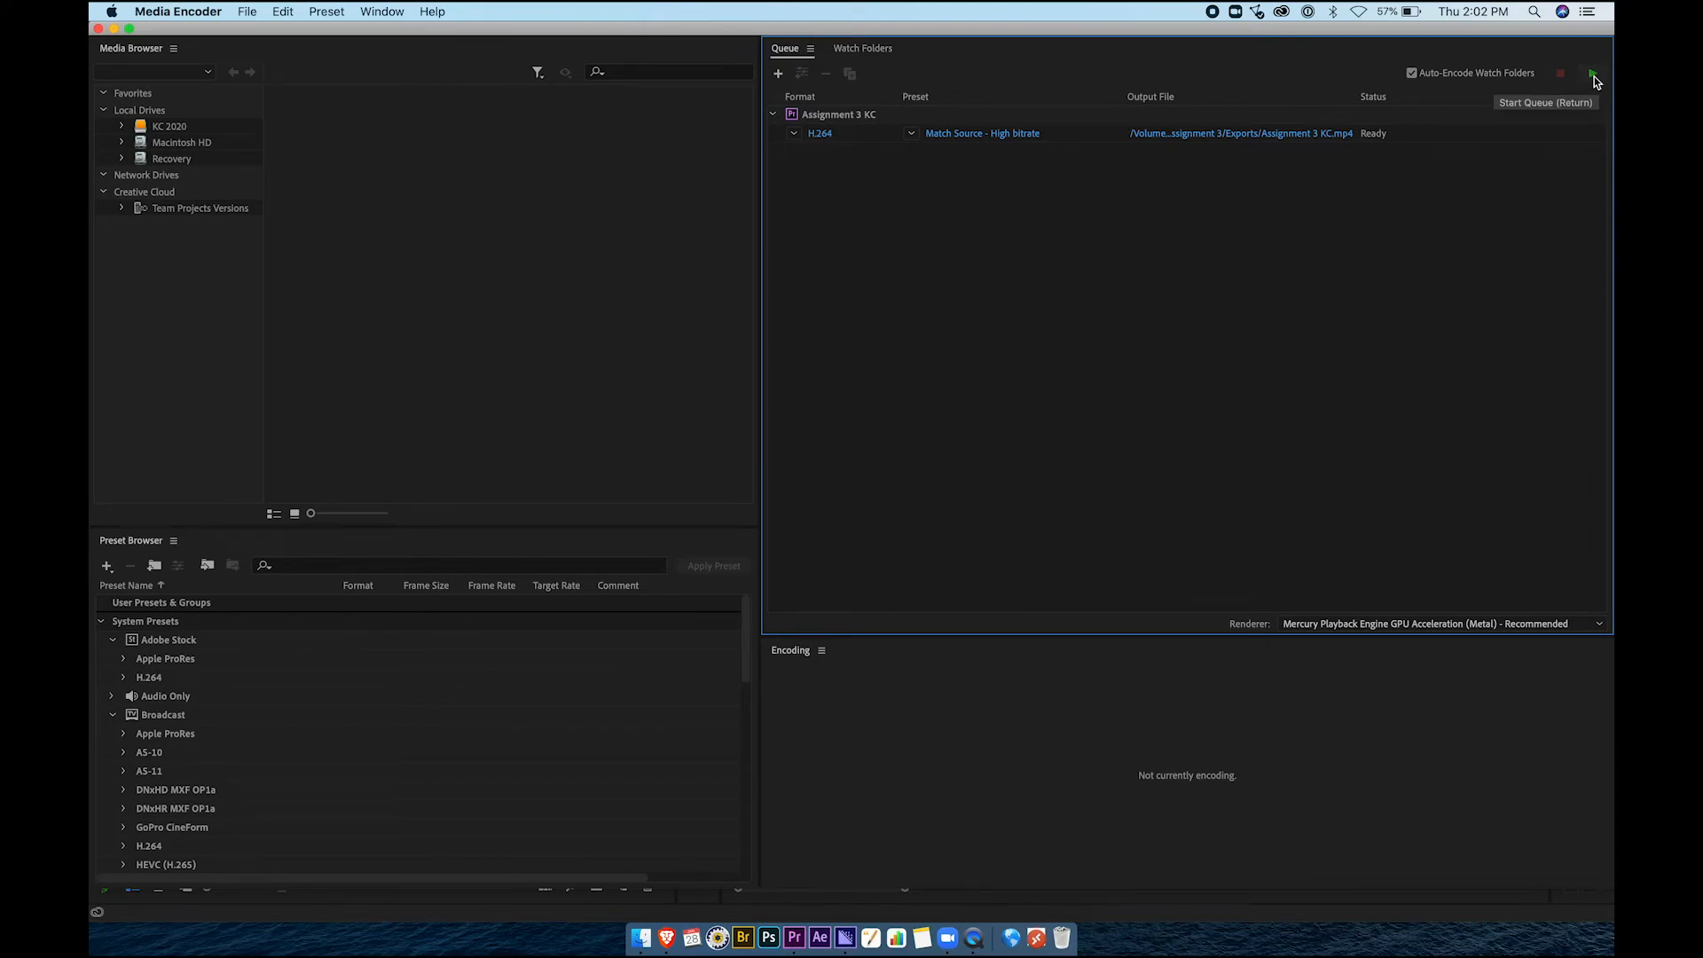
{"action": "left_click", "coordinate": [1592, 76]}
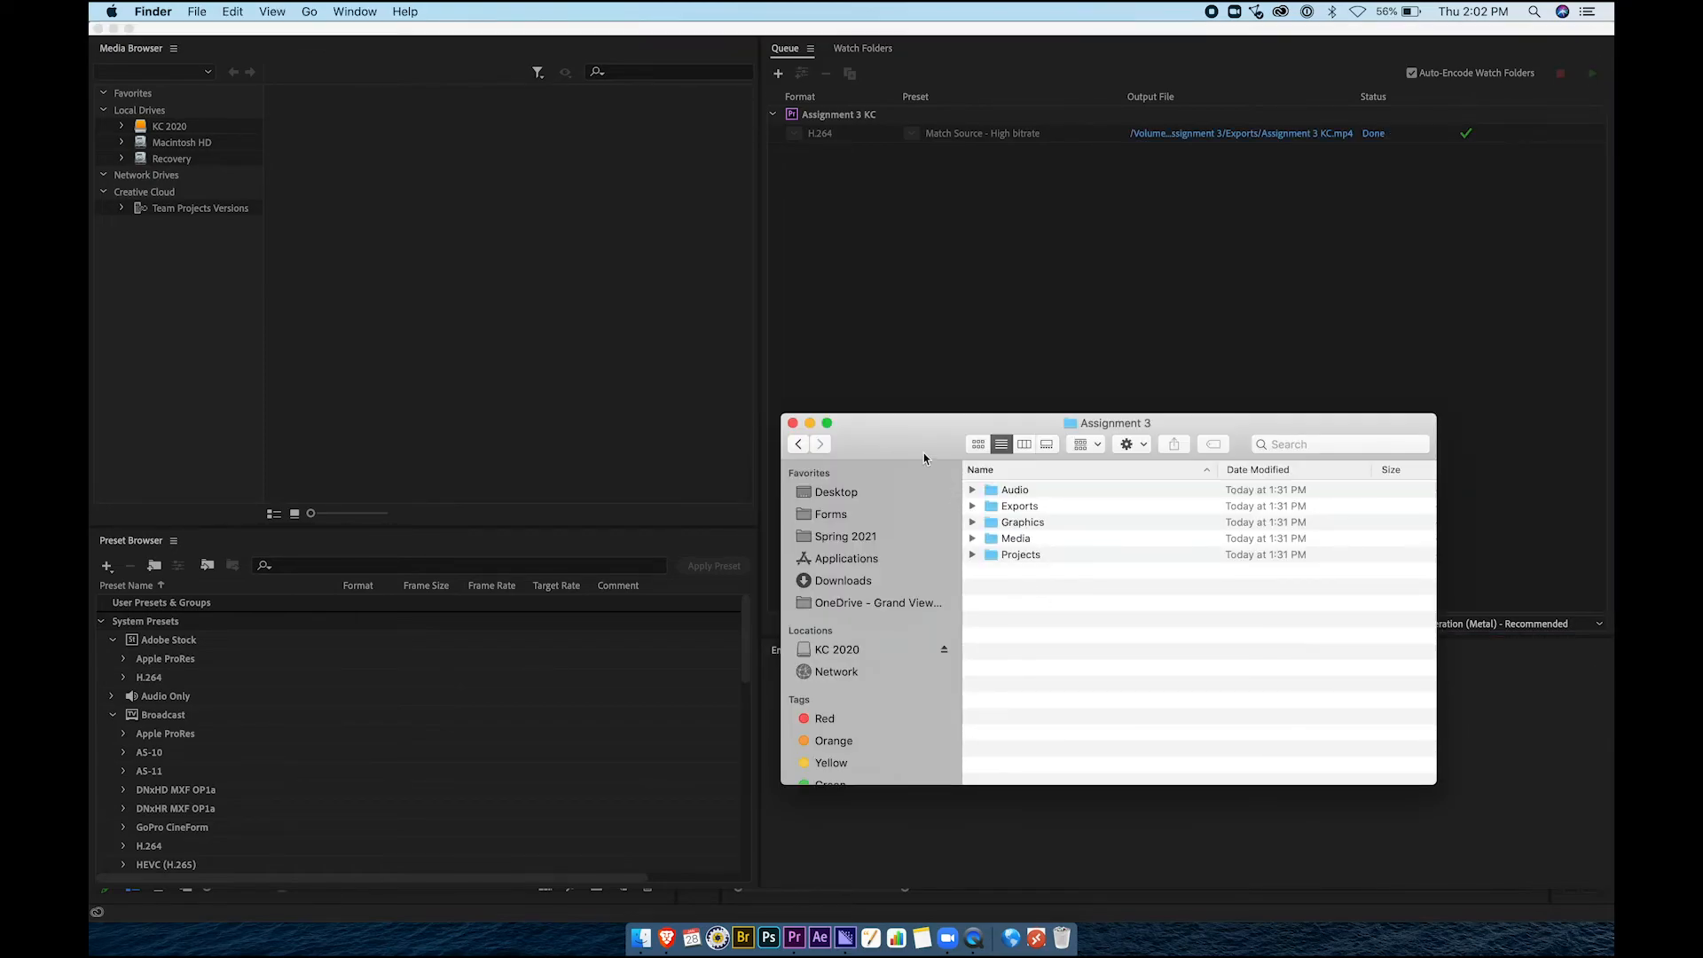
{"action": "left_click", "coordinate": [902, 239]}
{"action": "left_click", "coordinate": [472, 218]}
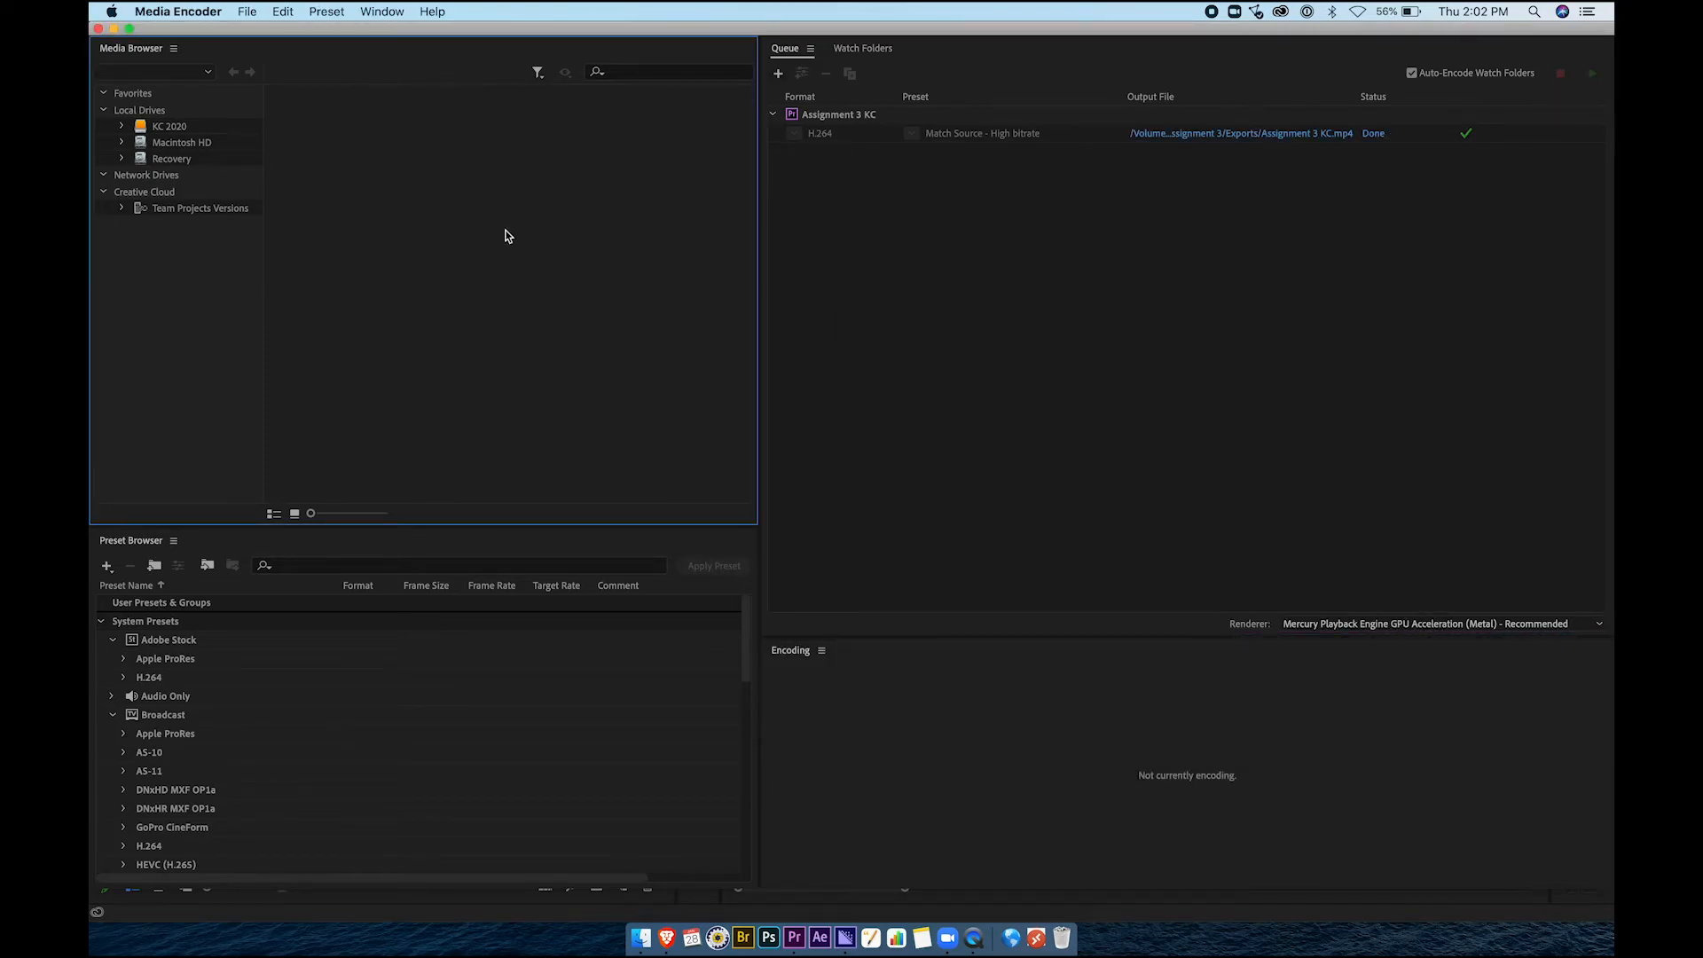
{"action": "left_click", "coordinate": [97, 28]}
Save the Assignment 3 KC Premiere project with File > Save
{"action": "left_click", "coordinate": [597, 297]}
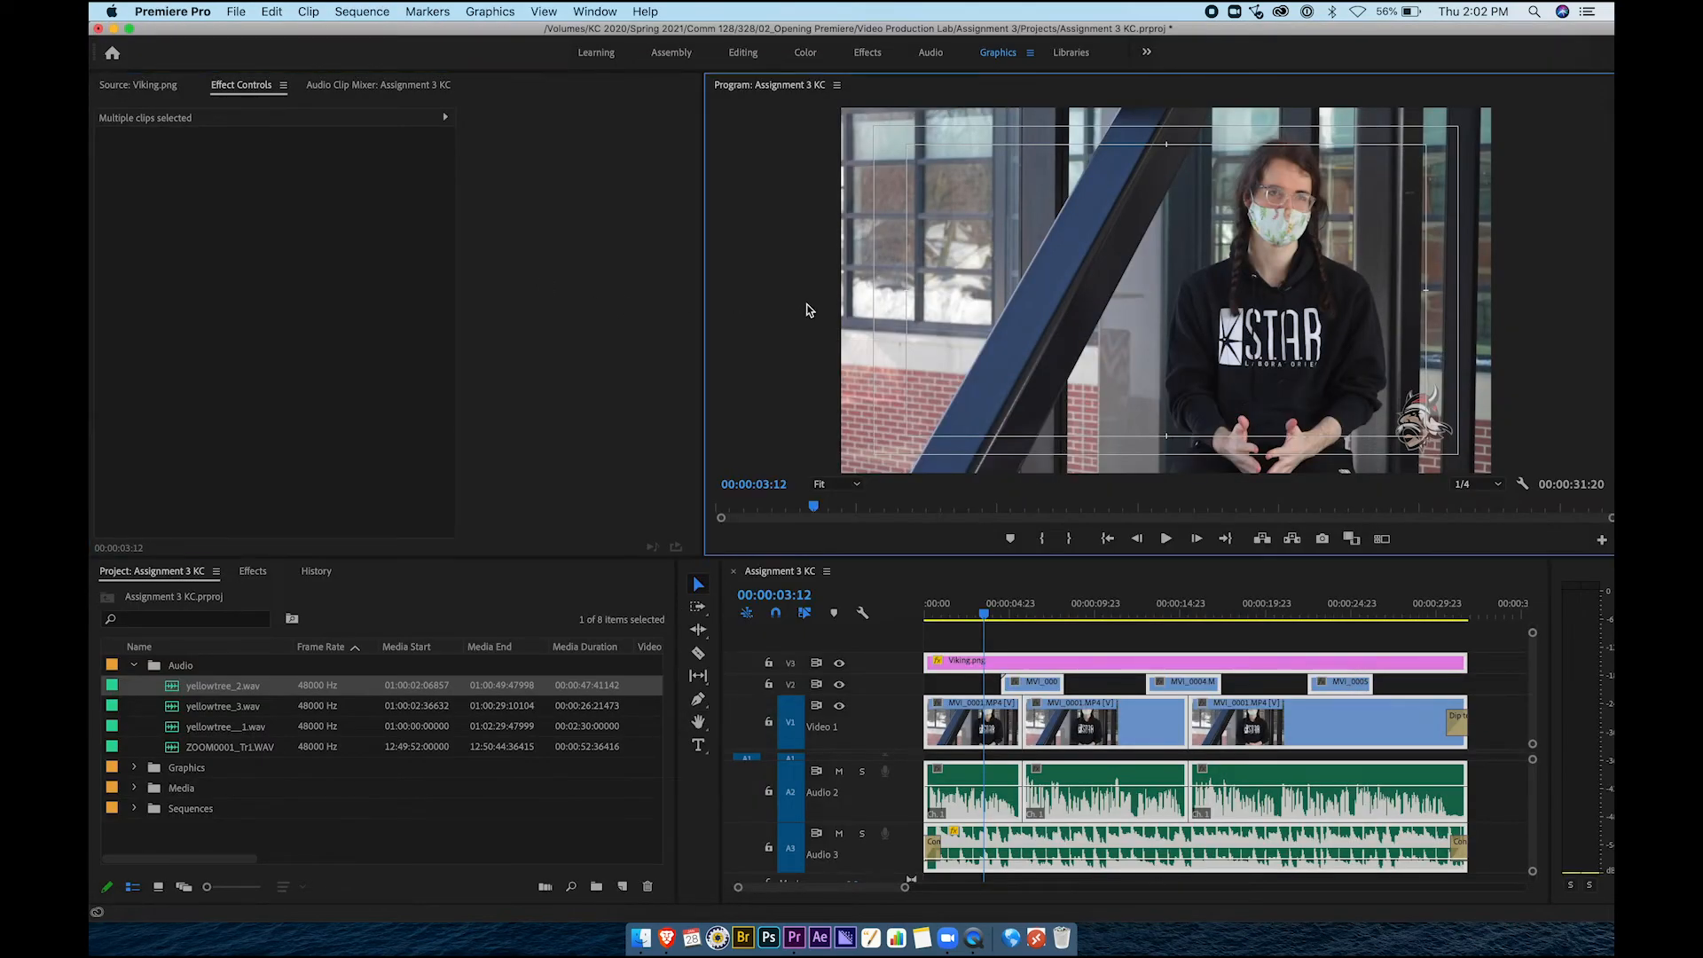
{"action": "left_click", "coordinate": [236, 12]}
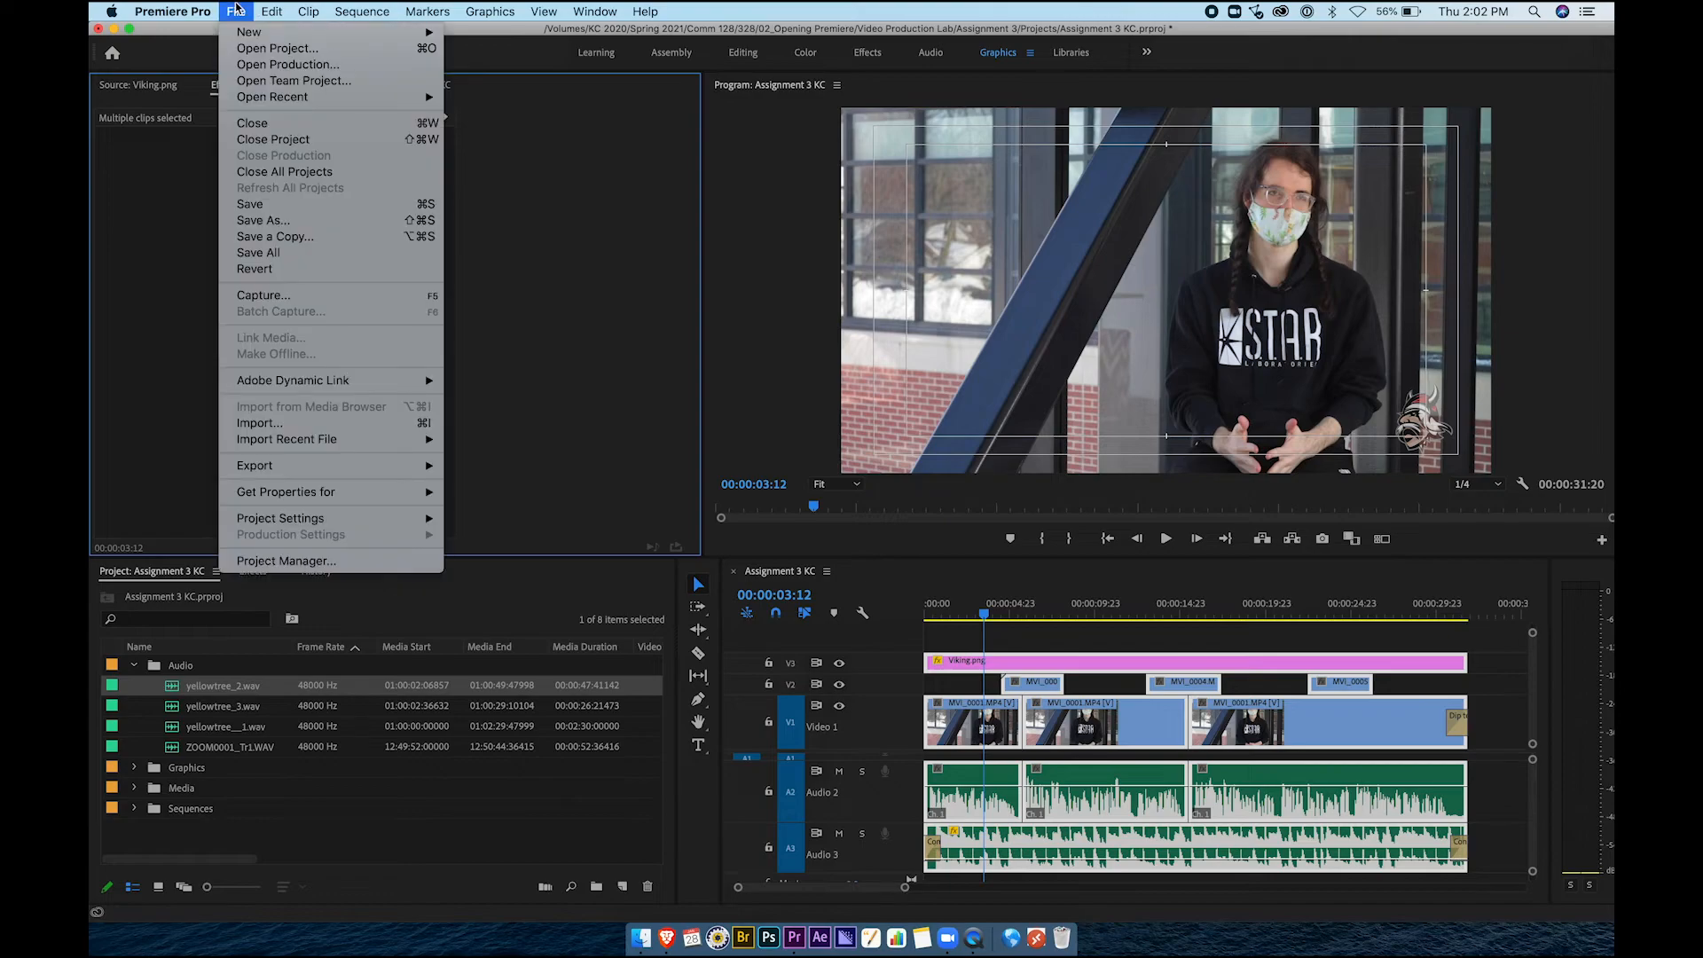
{"action": "left_click", "coordinate": [266, 209]}
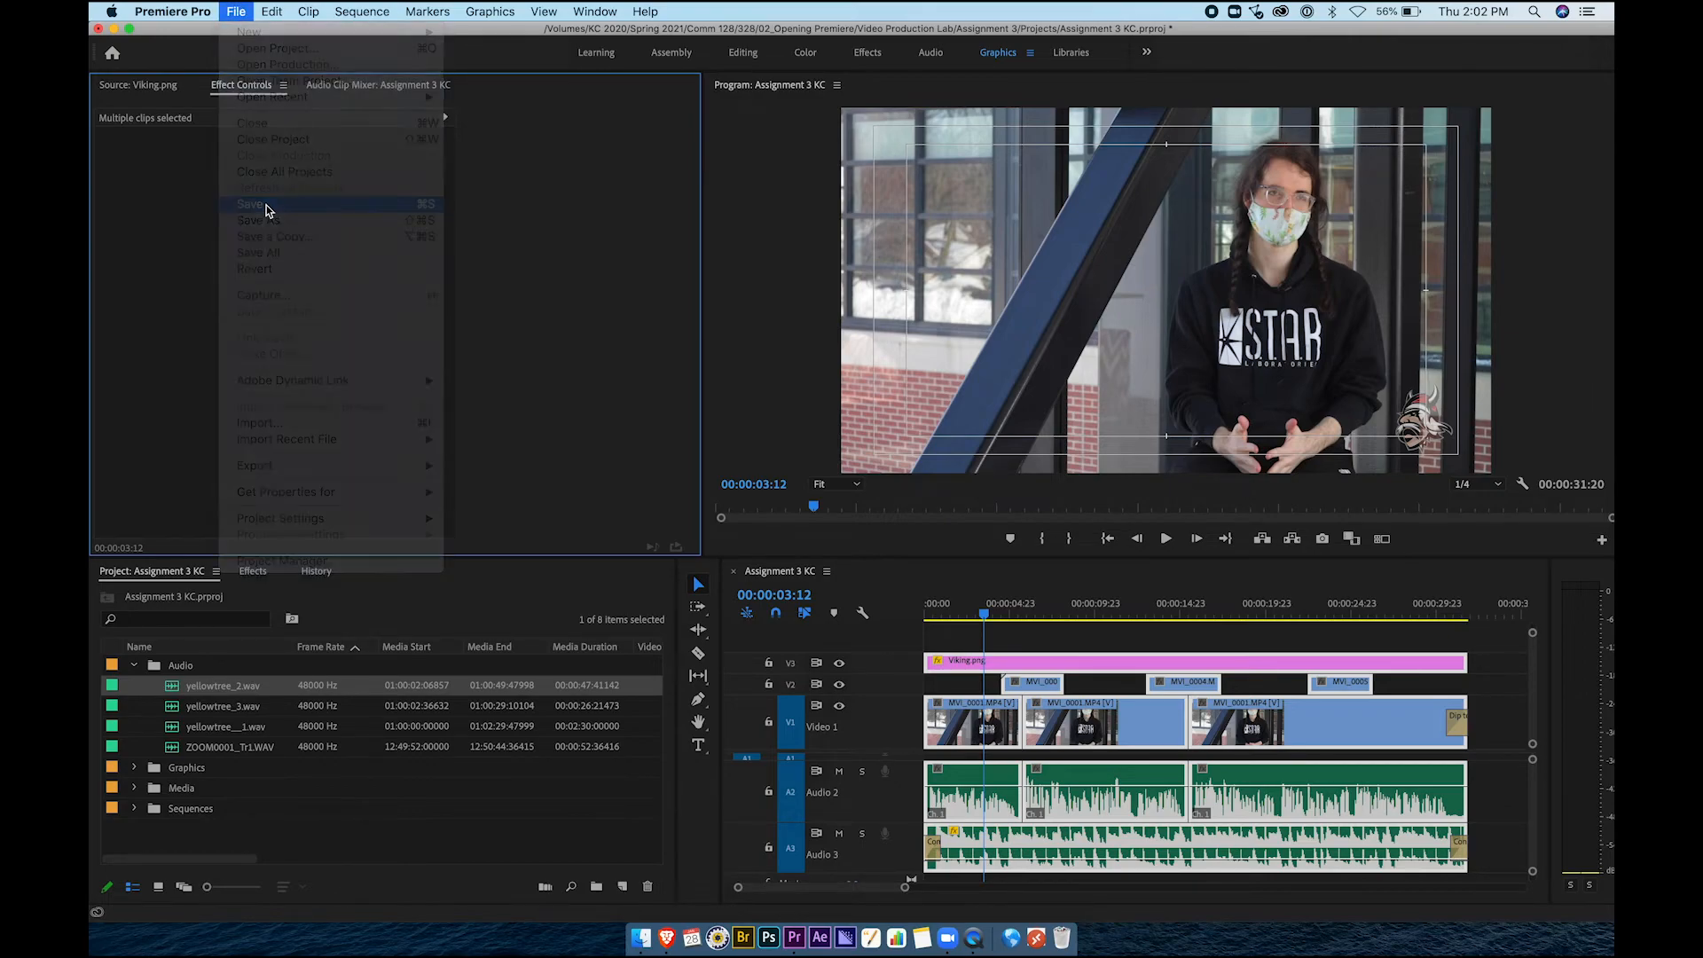
Quit Premiere and preview the exported Assignment 3 KC.mp4 in the Exports folder
{"action": "left_click", "coordinate": [99, 30]}
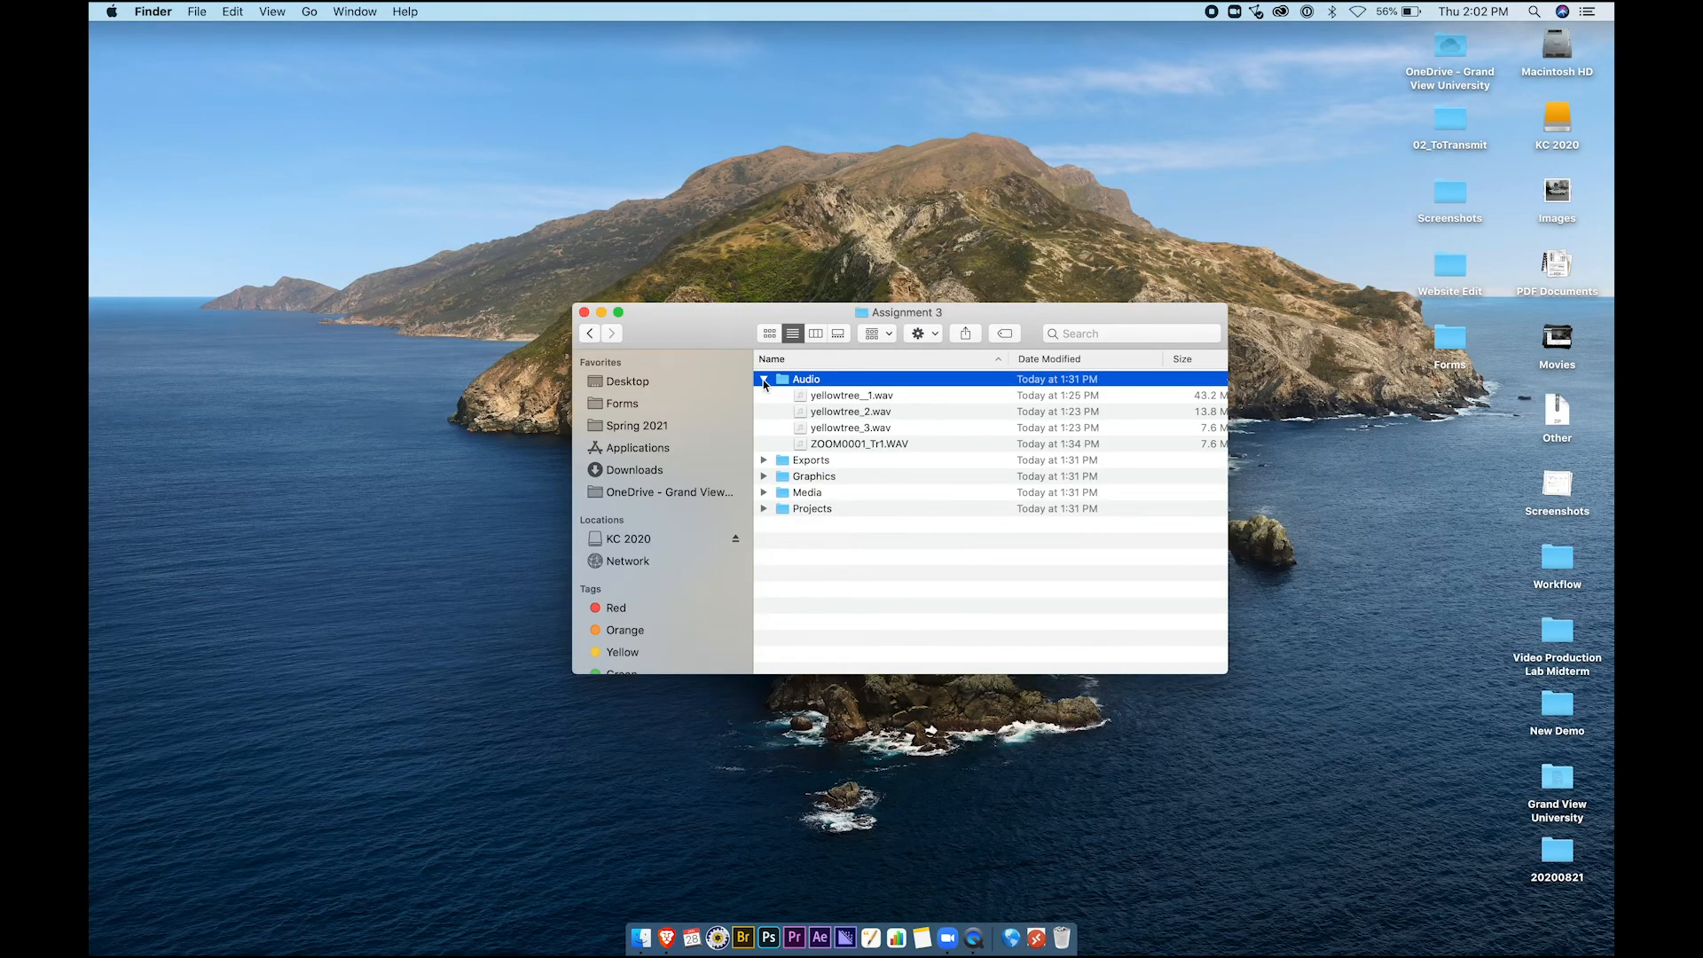
{"action": "left_click", "coordinate": [764, 379]}
{"action": "left_click", "coordinate": [763, 396]}
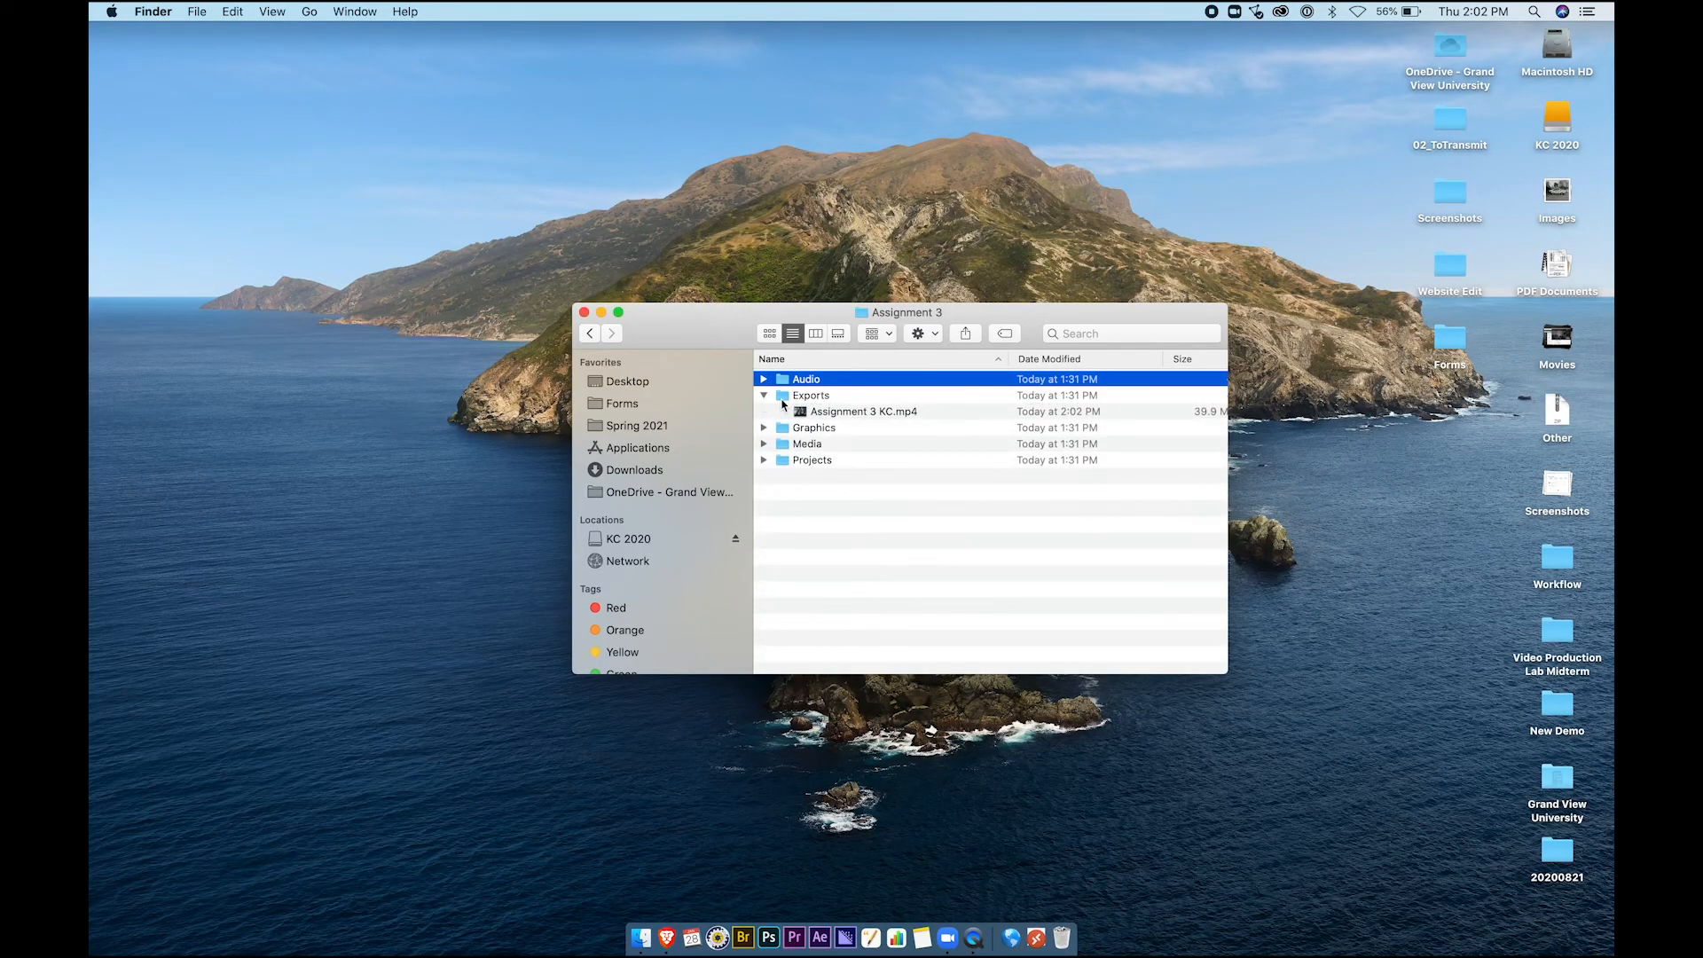
{"action": "left_click", "coordinate": [815, 413]}
{"action": "key", "text": "space"}
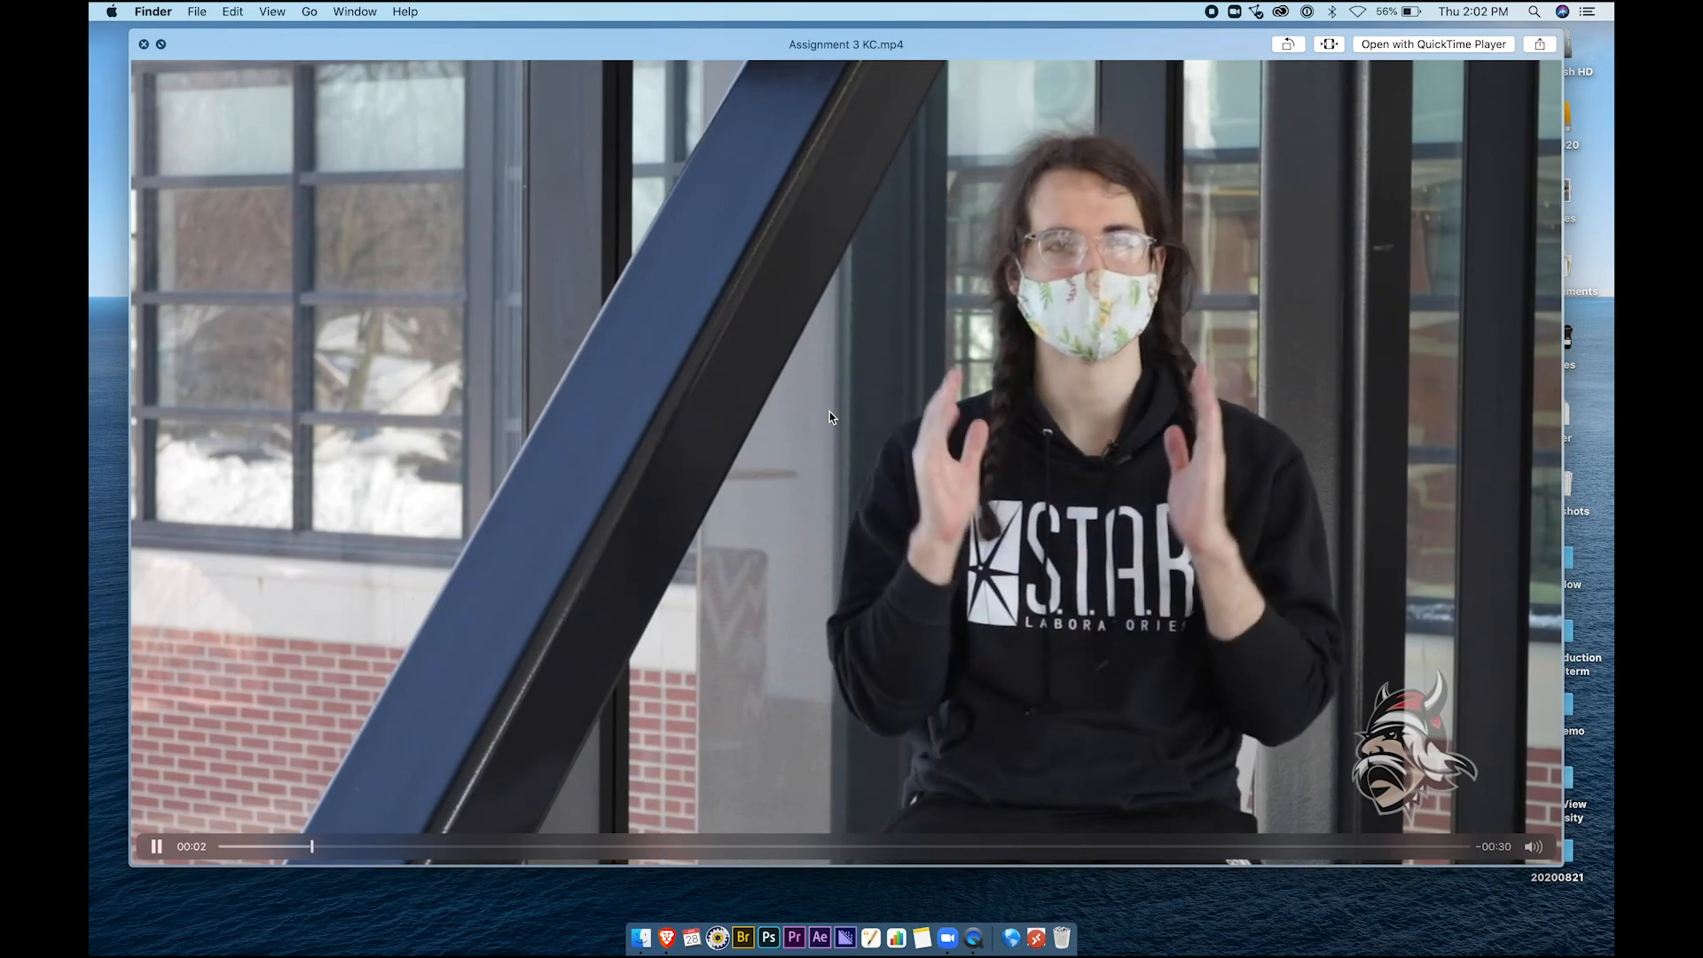
{"action": "key", "text": "space"}
{"action": "left_click", "coordinate": [764, 396]}
Review the Graphics, Media and Projects folders, including the Assignment 3 KC.prproj file
{"action": "left_click", "coordinate": [764, 411]}
{"action": "left_click", "coordinate": [764, 411]}
{"action": "left_click", "coordinate": [764, 428]}
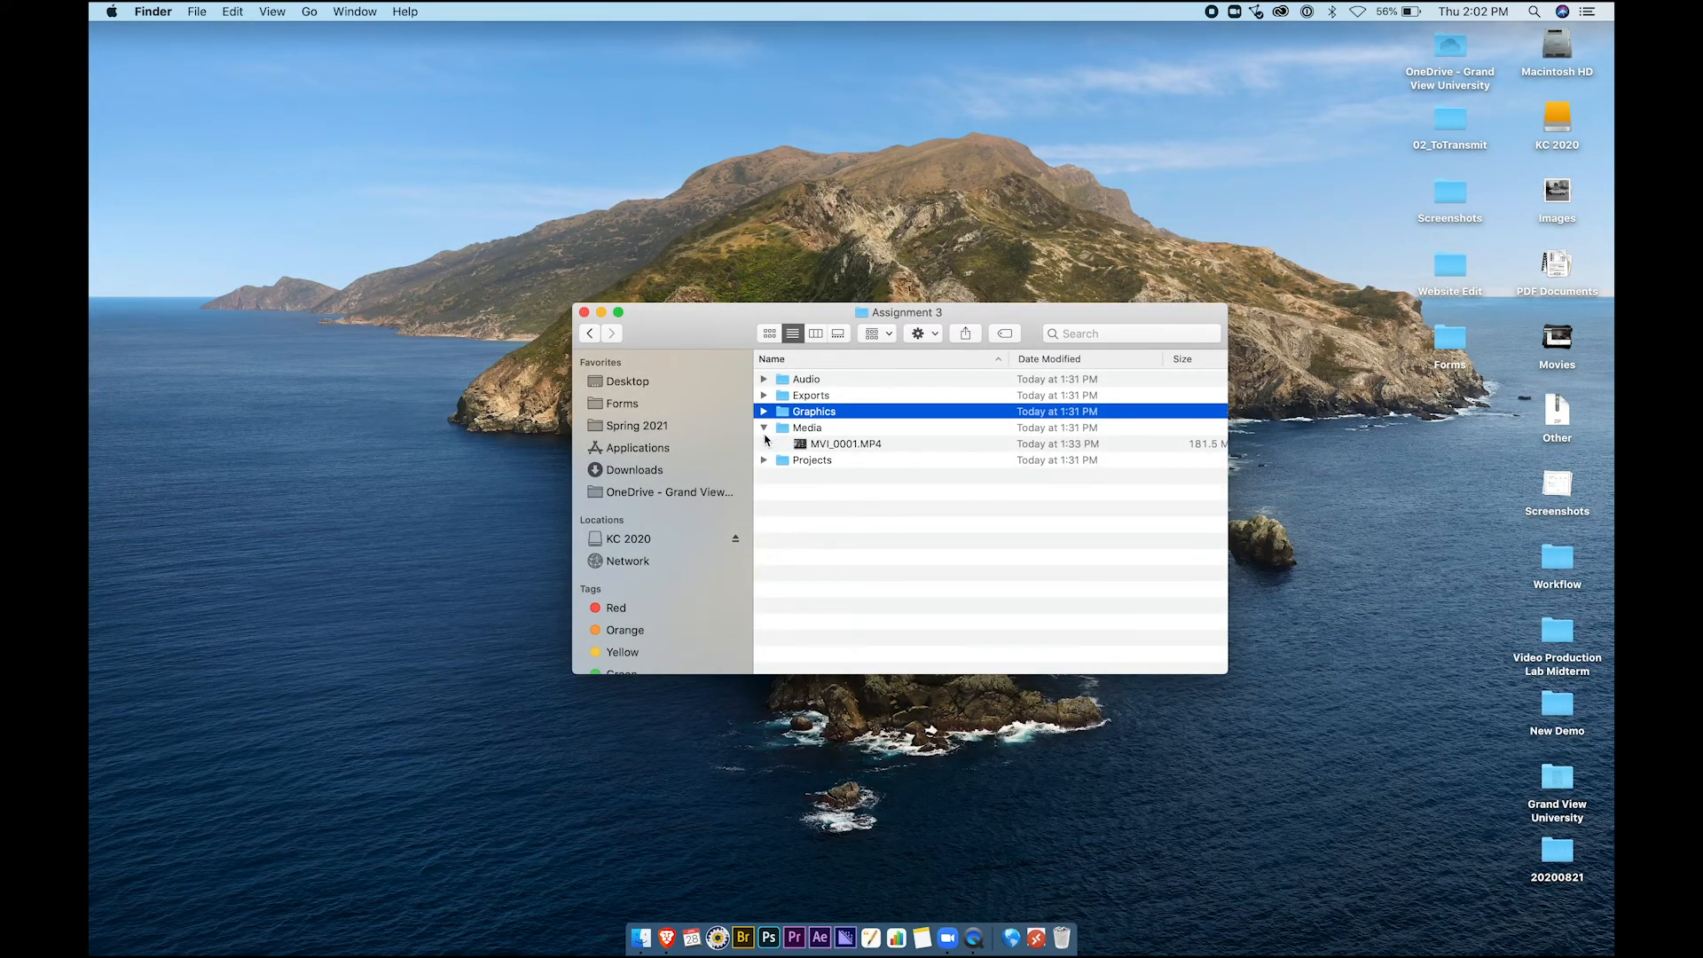
{"action": "left_click", "coordinate": [765, 428]}
{"action": "left_click", "coordinate": [763, 443]}
{"action": "left_click", "coordinate": [814, 477]}
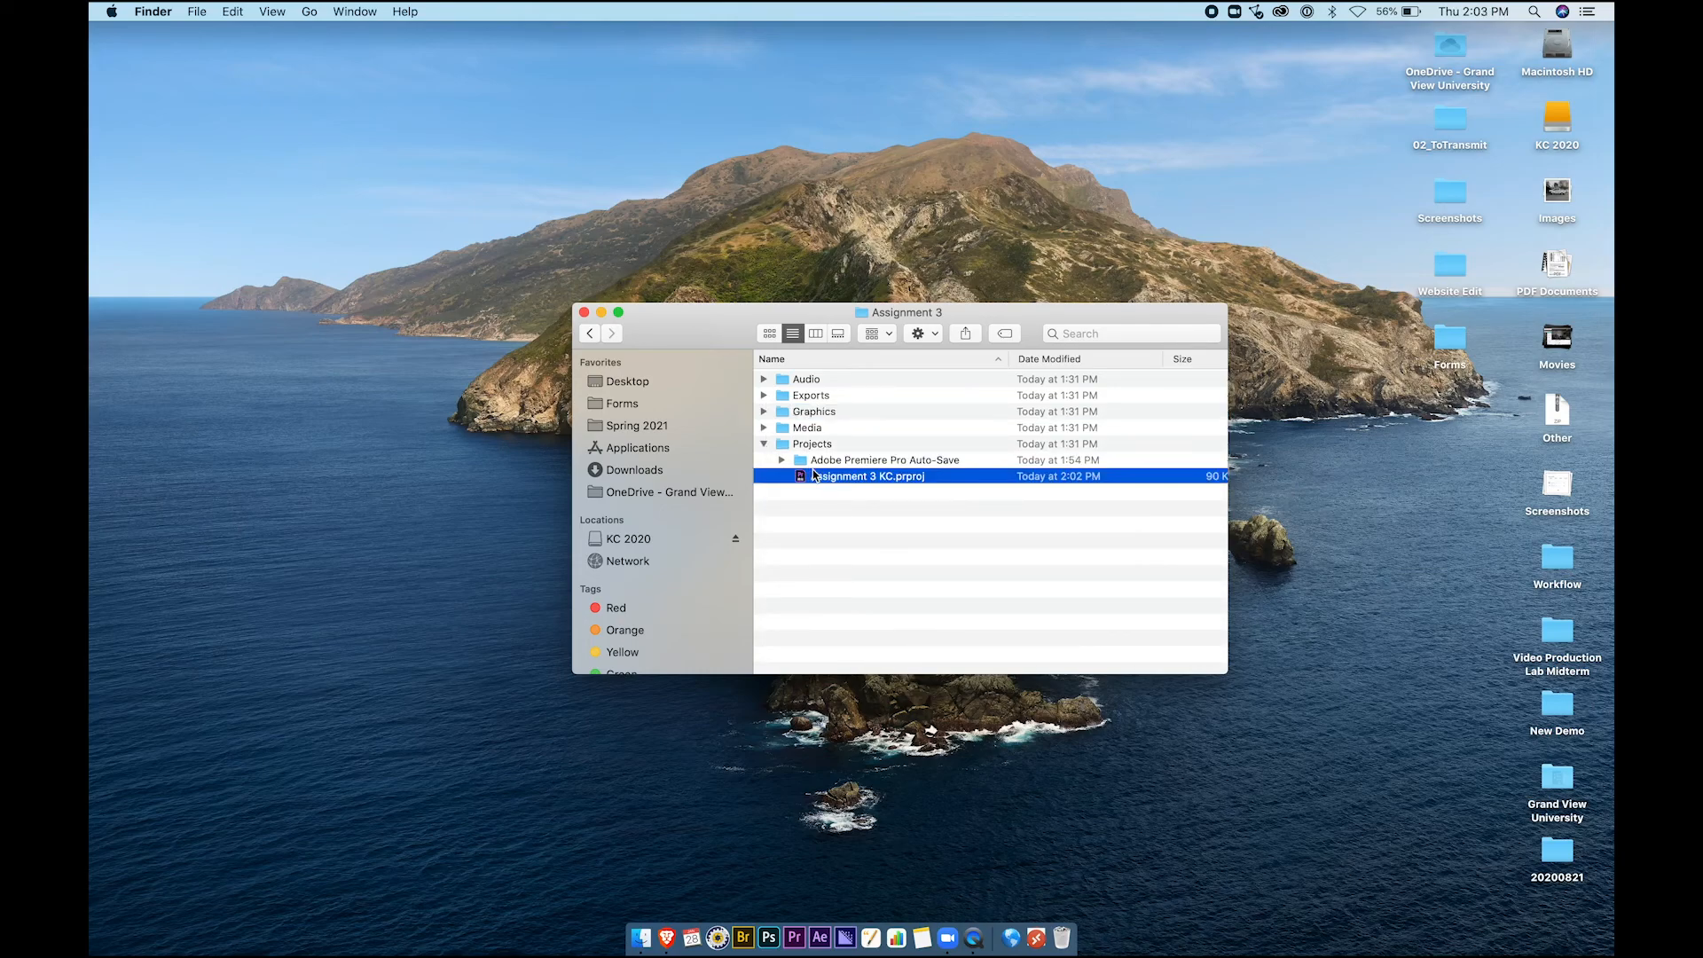
{"action": "left_click", "coordinate": [763, 444]}
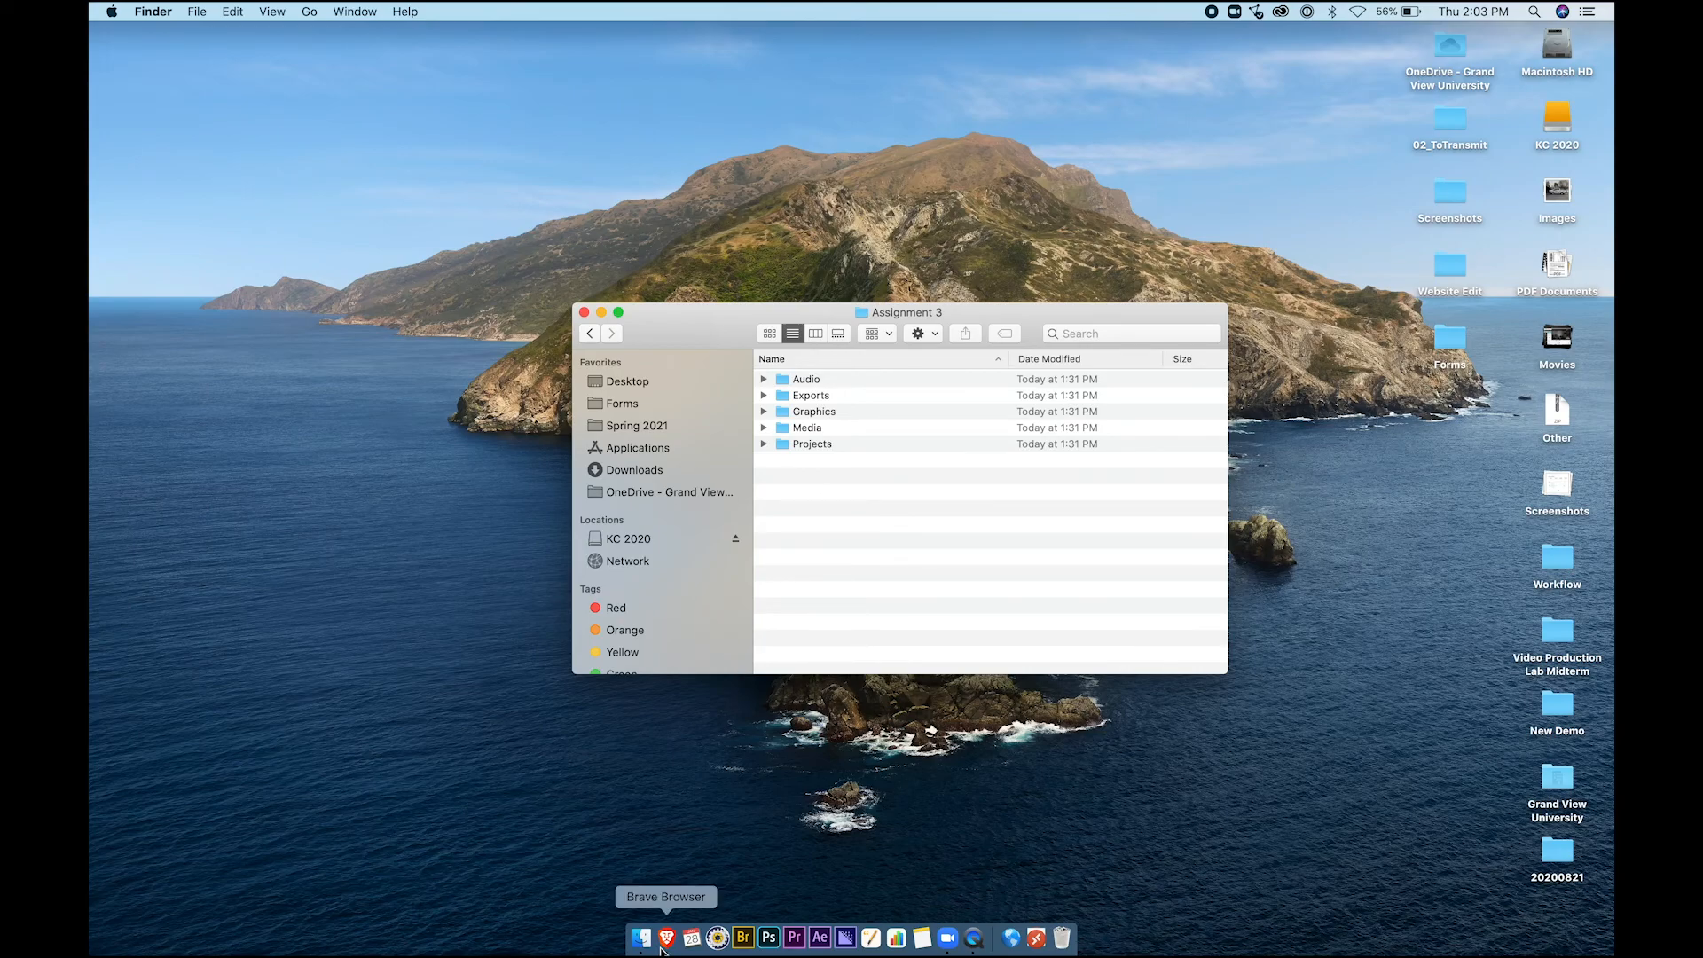
Open the Week 4 page of the Blackboard course in the browser
{"action": "left_click", "coordinate": [664, 938]}
{"action": "key", "text": "ctrl+shift+Tab"}
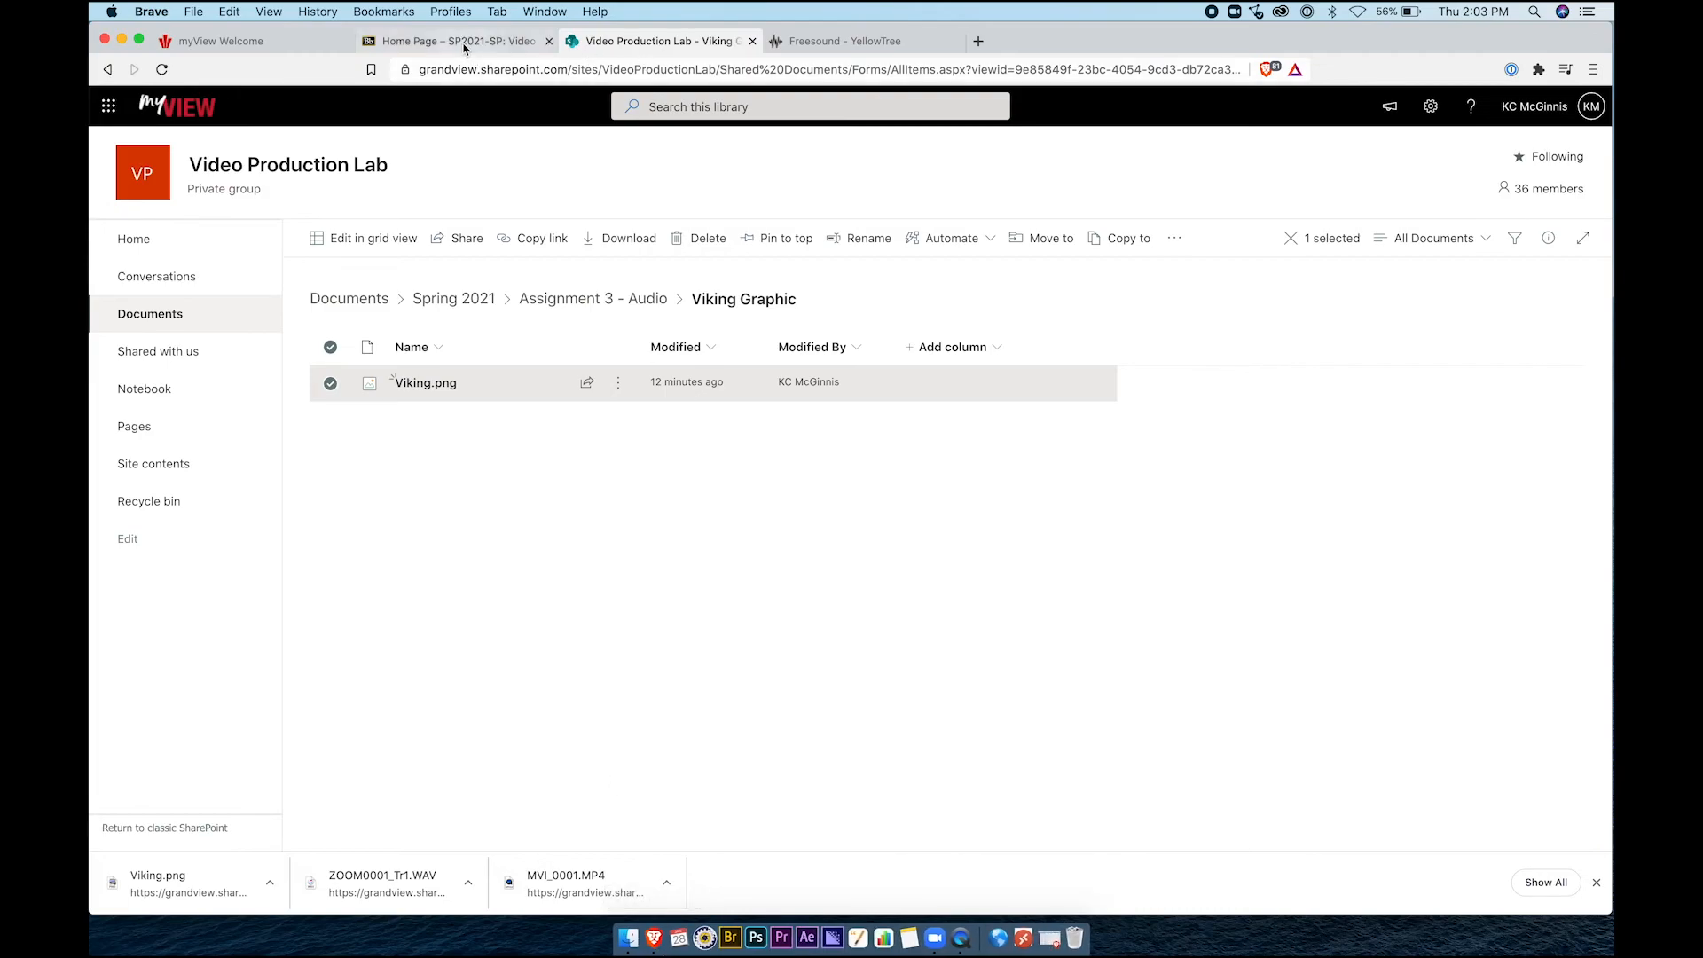
{"action": "scroll", "coordinate": [348, 493], "scroll_direction": "up", "scroll_amount": 5}
{"action": "left_click", "coordinate": [175, 408]}
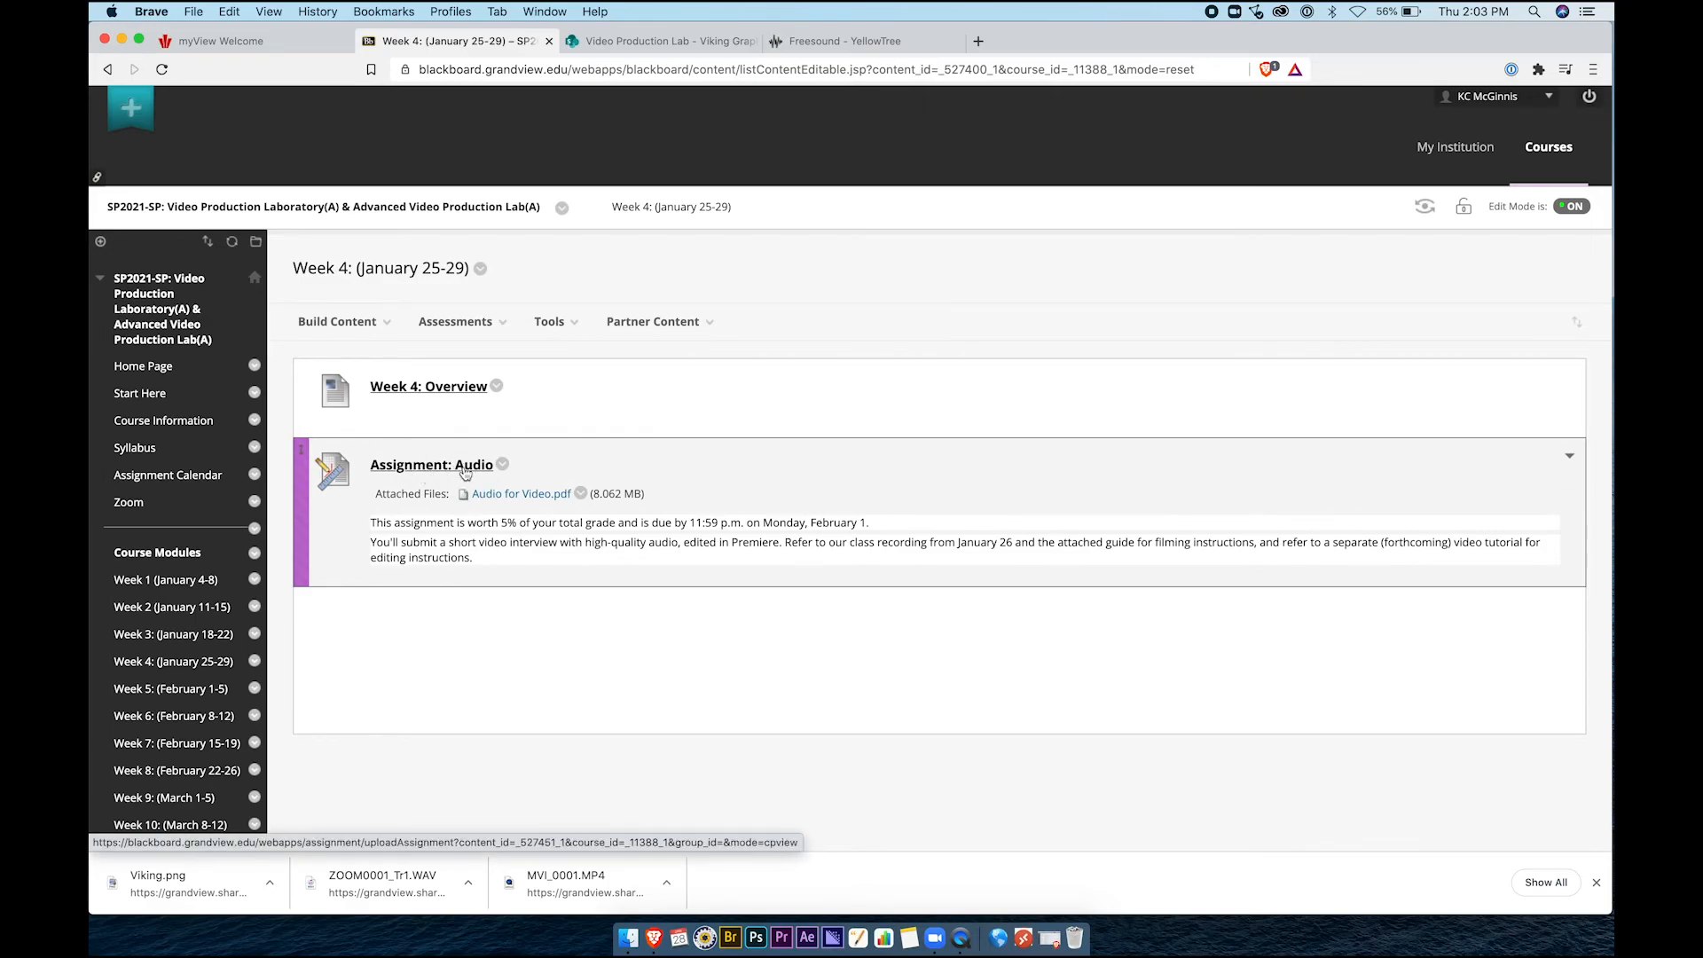
Check the exported MP4 in Finder, close the Viking Graphic SharePoint tab, and switch to myView
{"action": "left_click", "coordinate": [629, 938]}
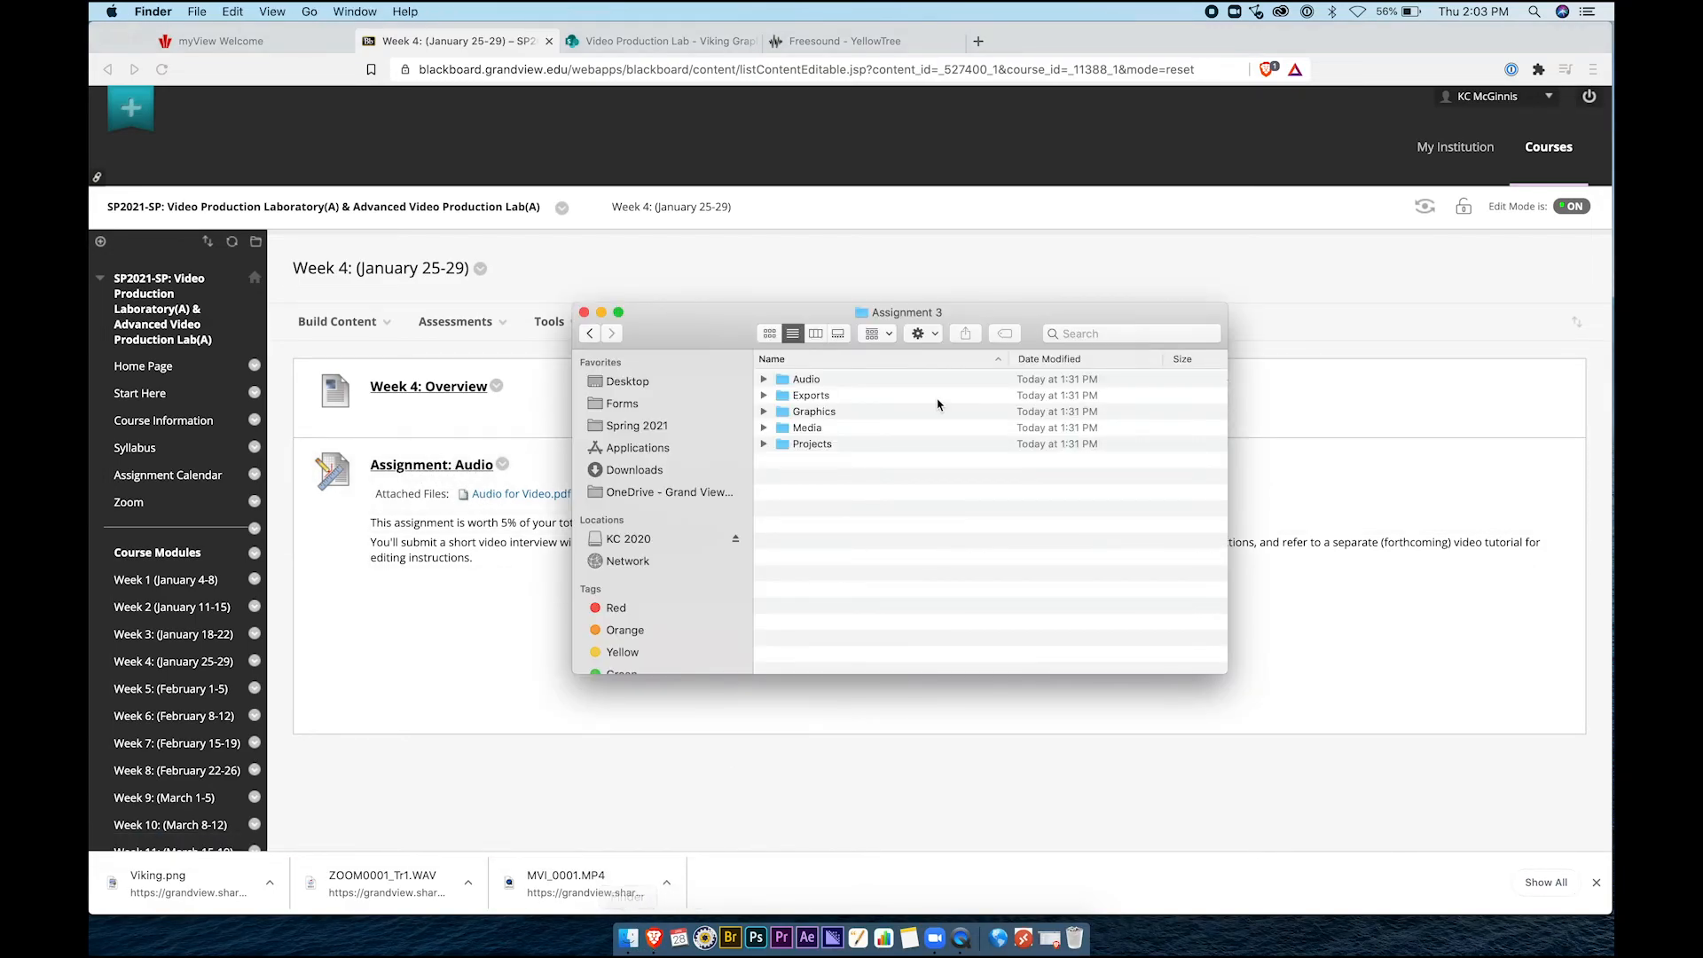
{"action": "left_click", "coordinate": [764, 395]}
{"action": "left_click", "coordinate": [814, 413]}
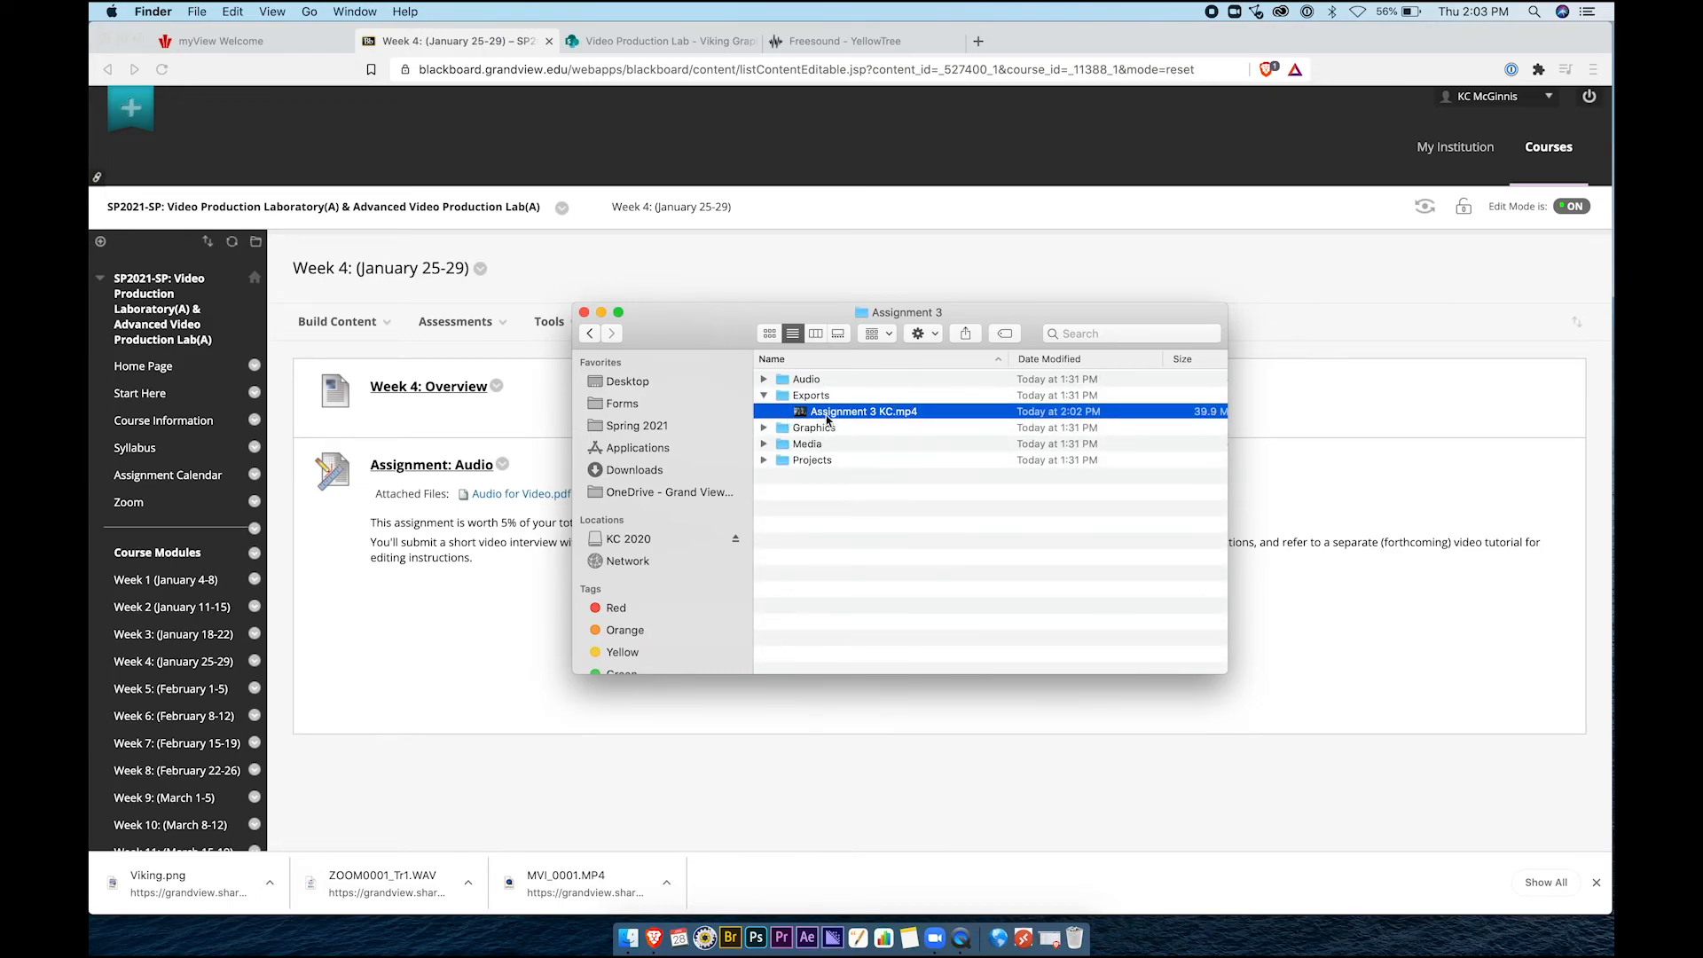
{"action": "left_click", "coordinate": [795, 266]}
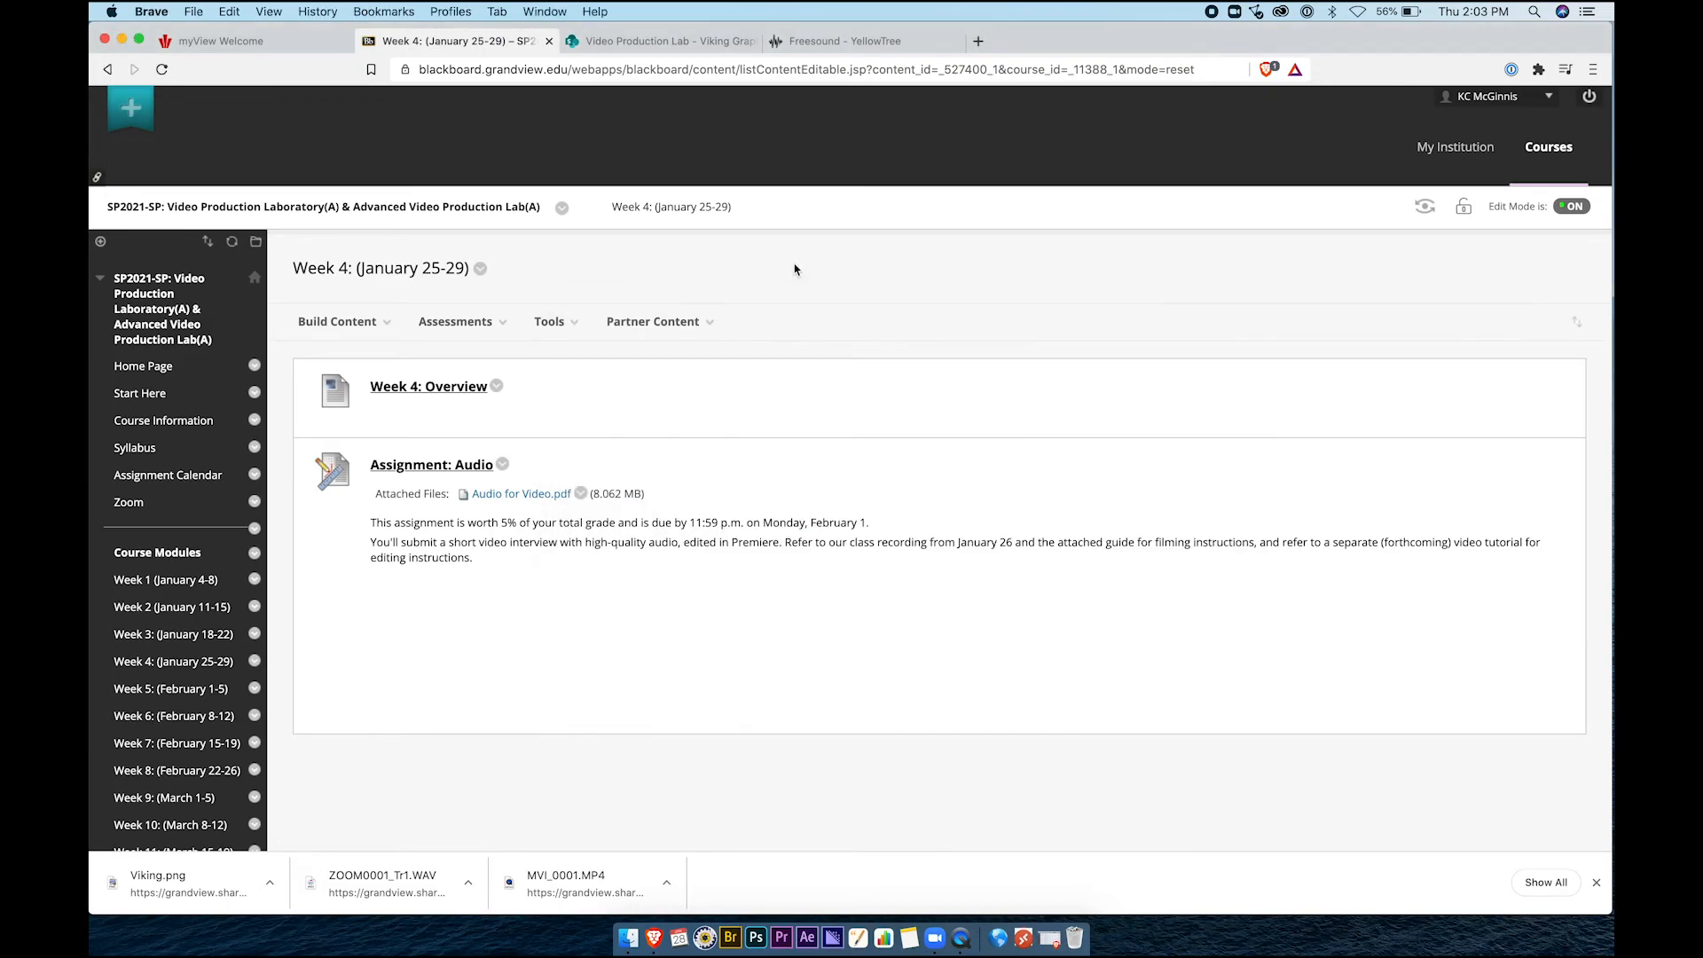
{"action": "left_click", "coordinate": [752, 41]}
{"action": "left_click", "coordinate": [257, 49]}
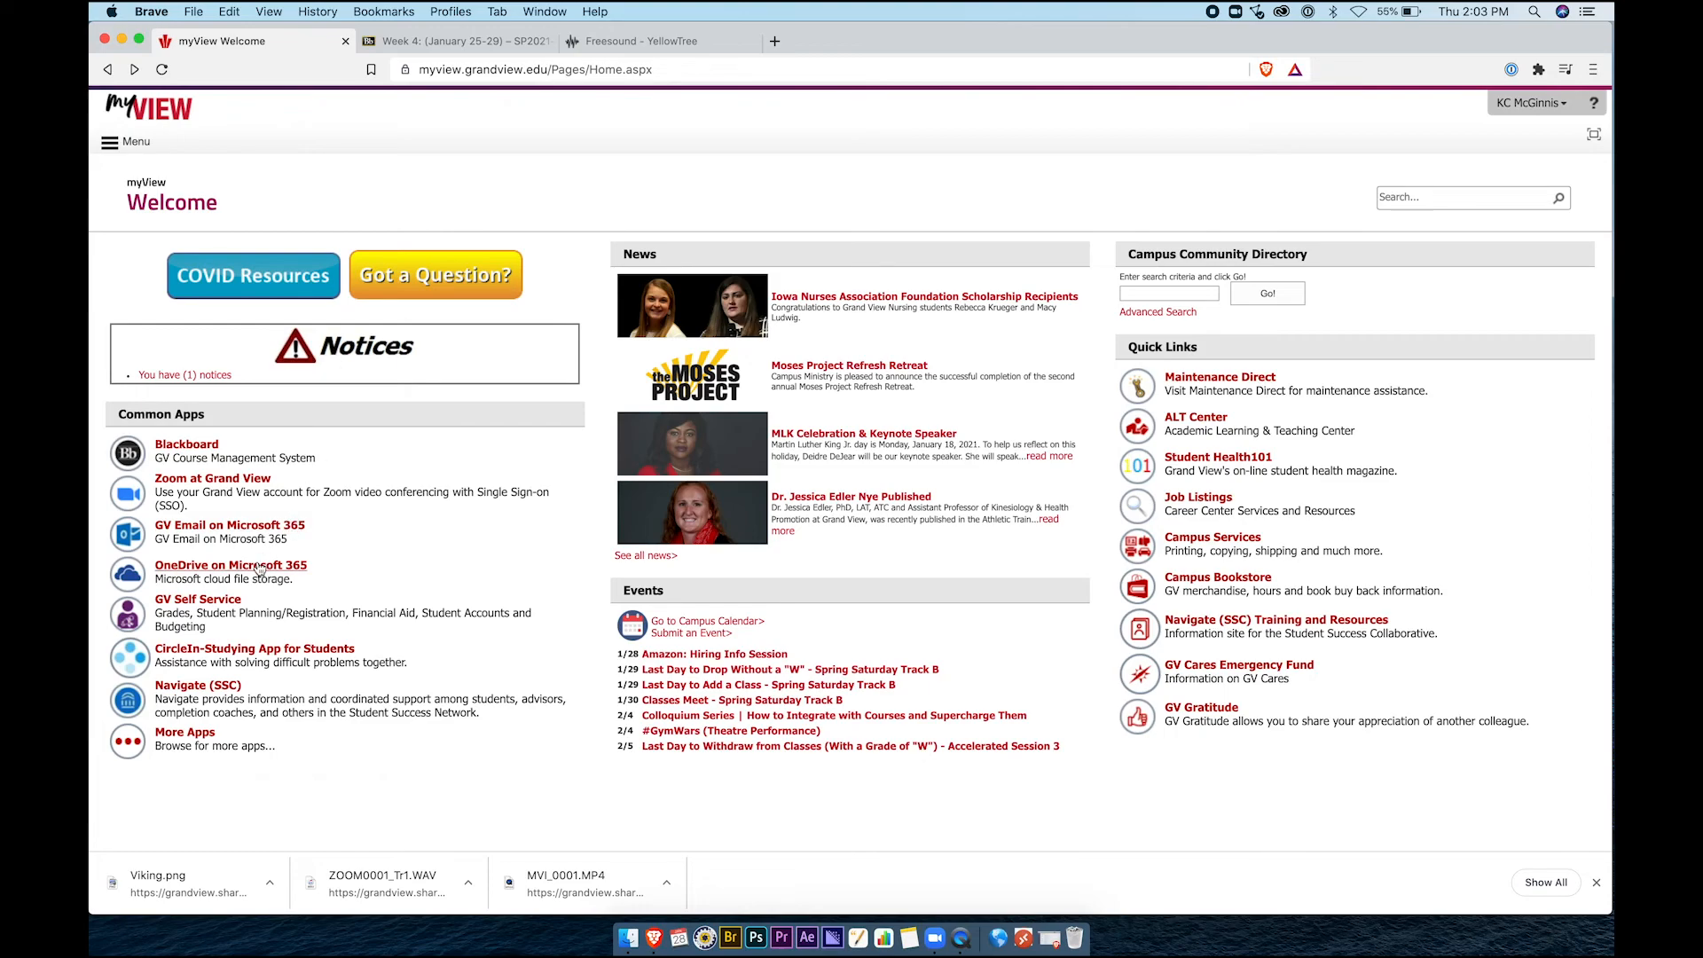
Open the Video Production Lab folder in OneDrive and position the Finder window beside it
{"action": "left_click", "coordinate": [259, 566]}
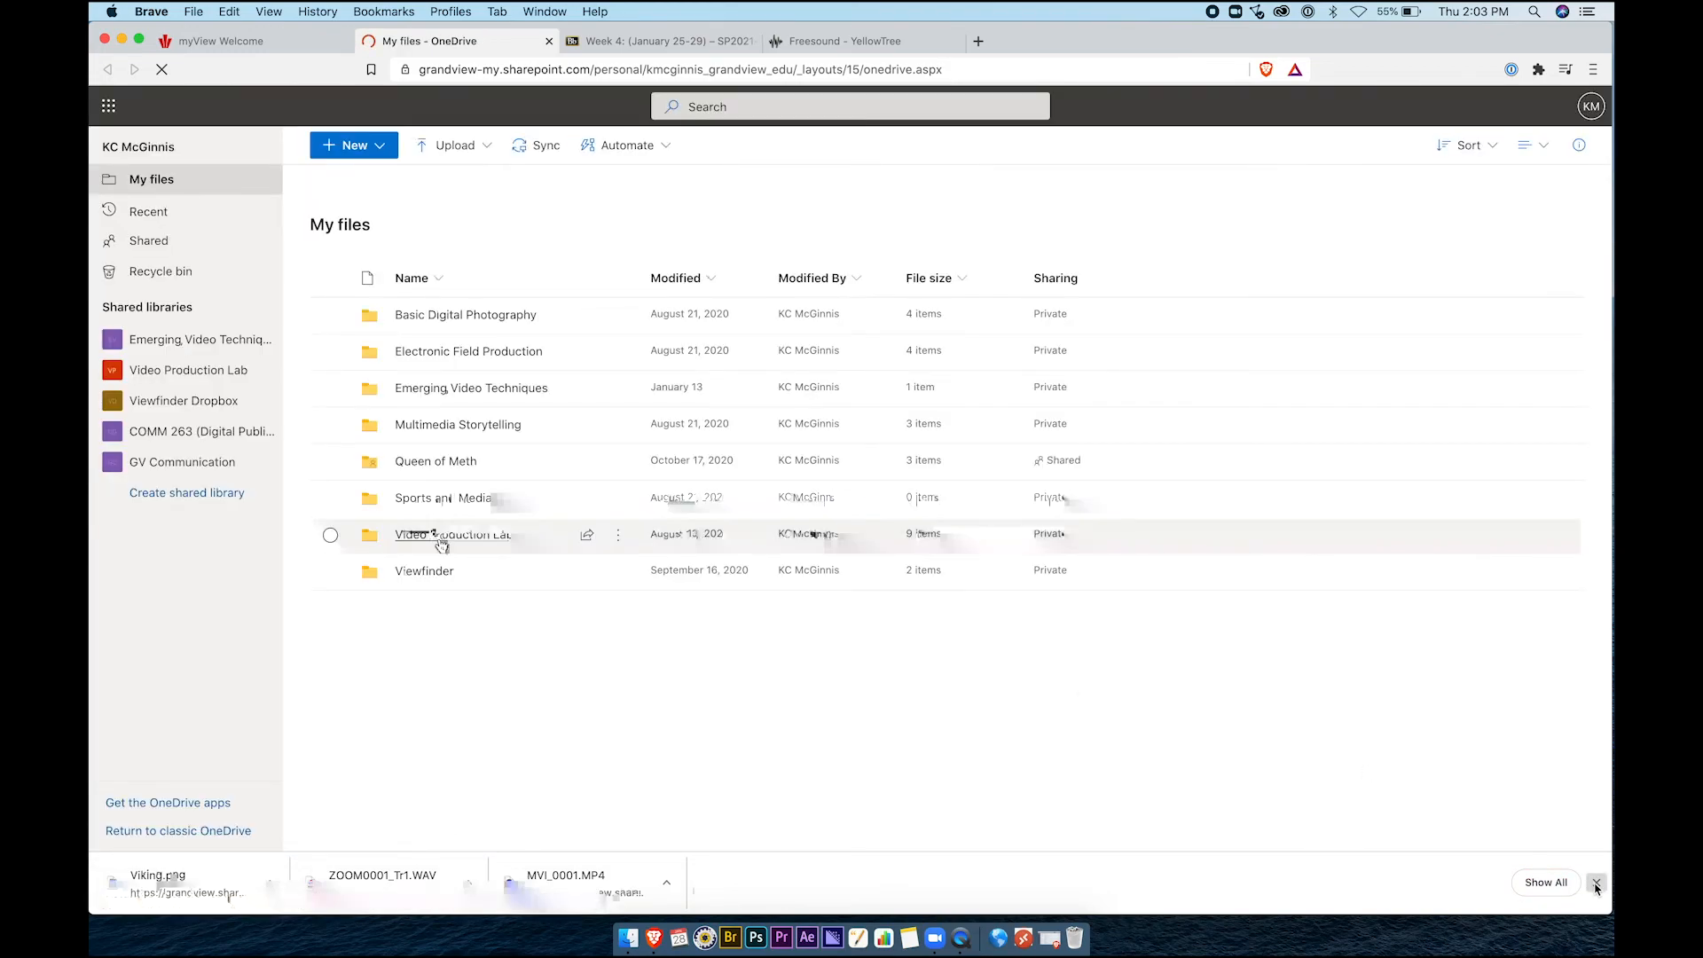
{"action": "left_click", "coordinate": [442, 537]}
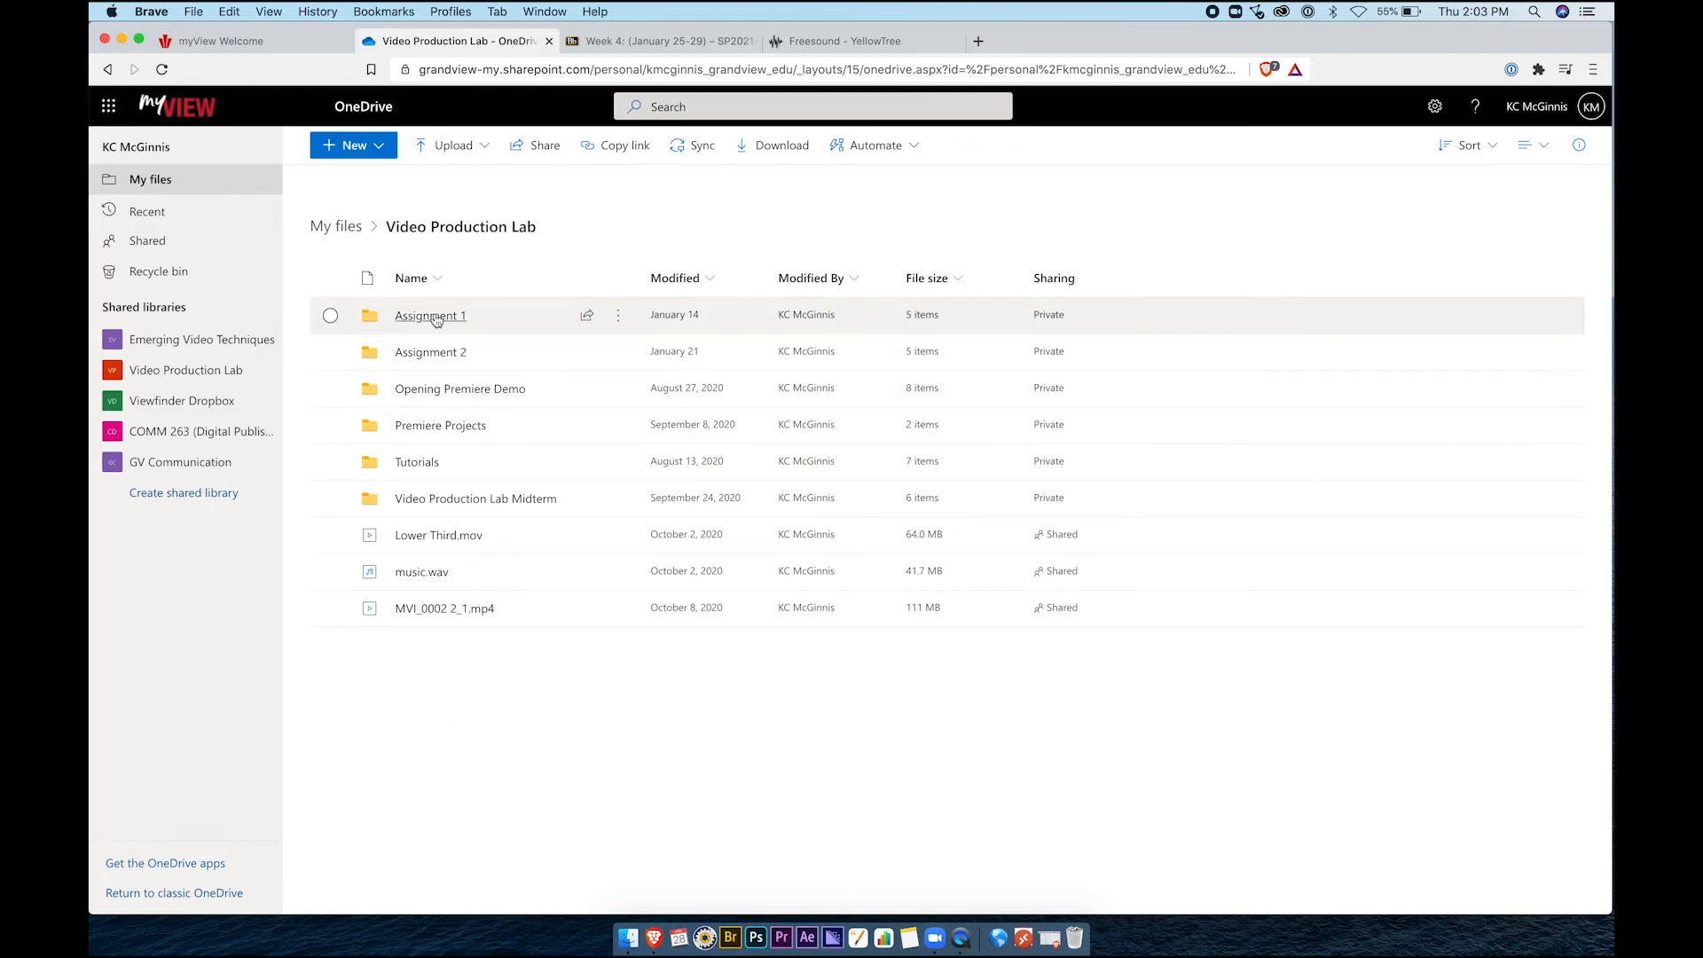
{"action": "left_click", "coordinate": [628, 938]}
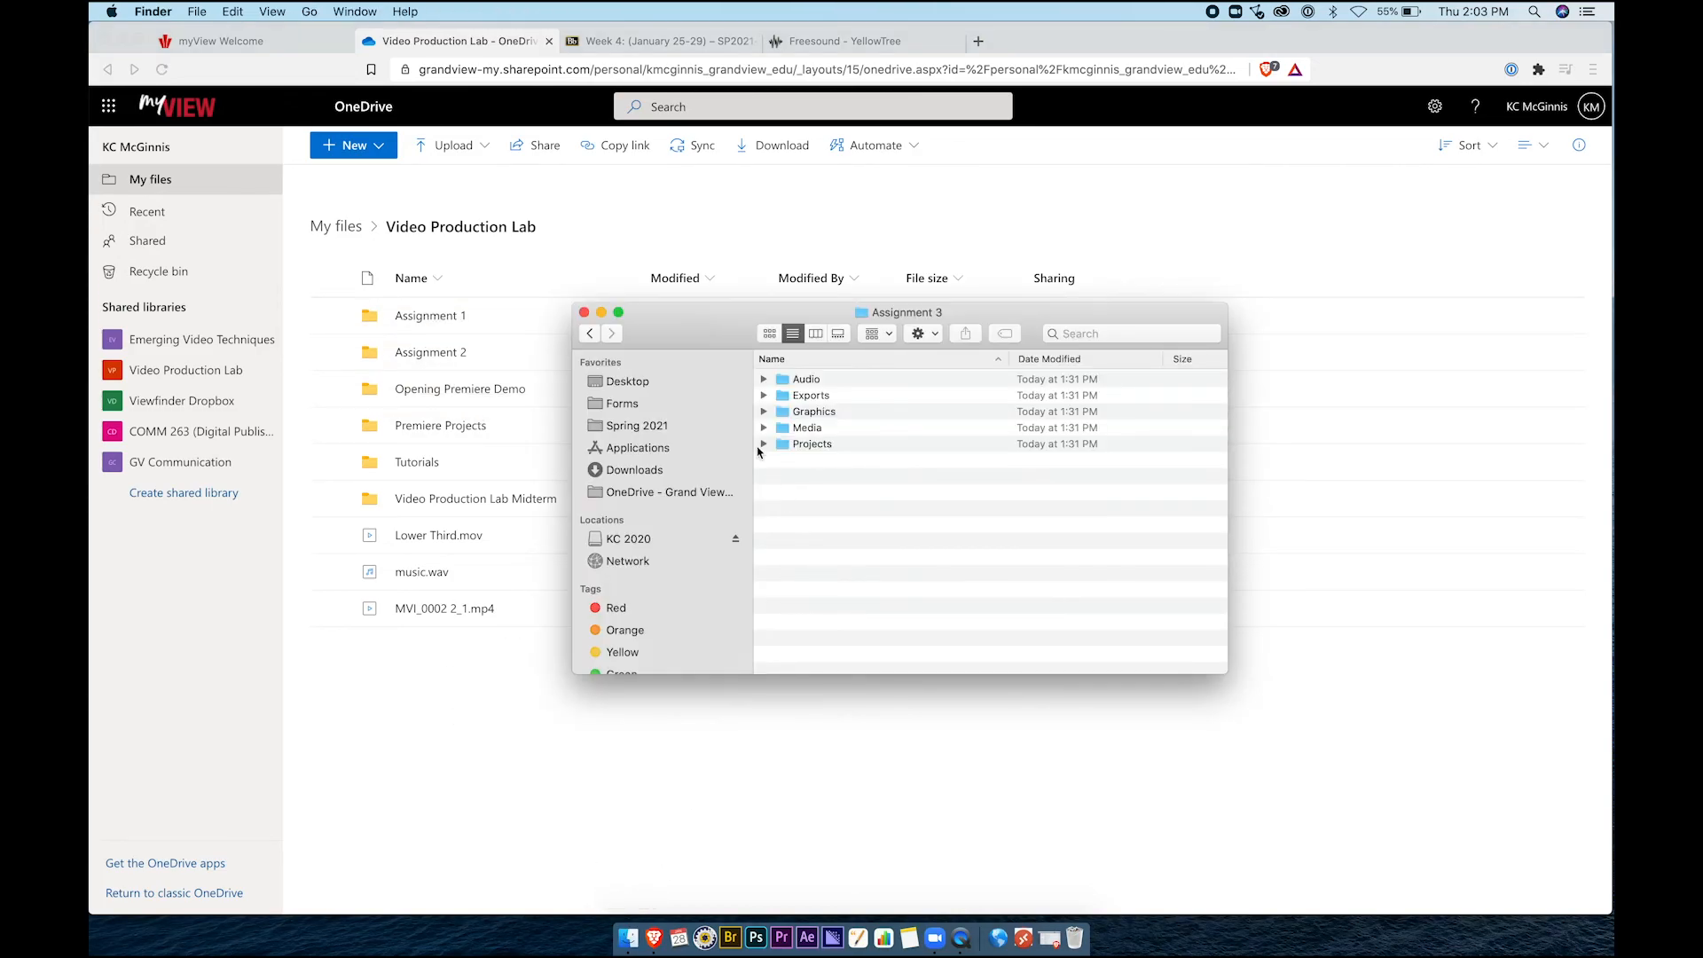
{"action": "left_click", "coordinate": [589, 333]}
{"action": "left_click_drag", "start_coordinate": [722, 332], "coordinate": [858, 369]}
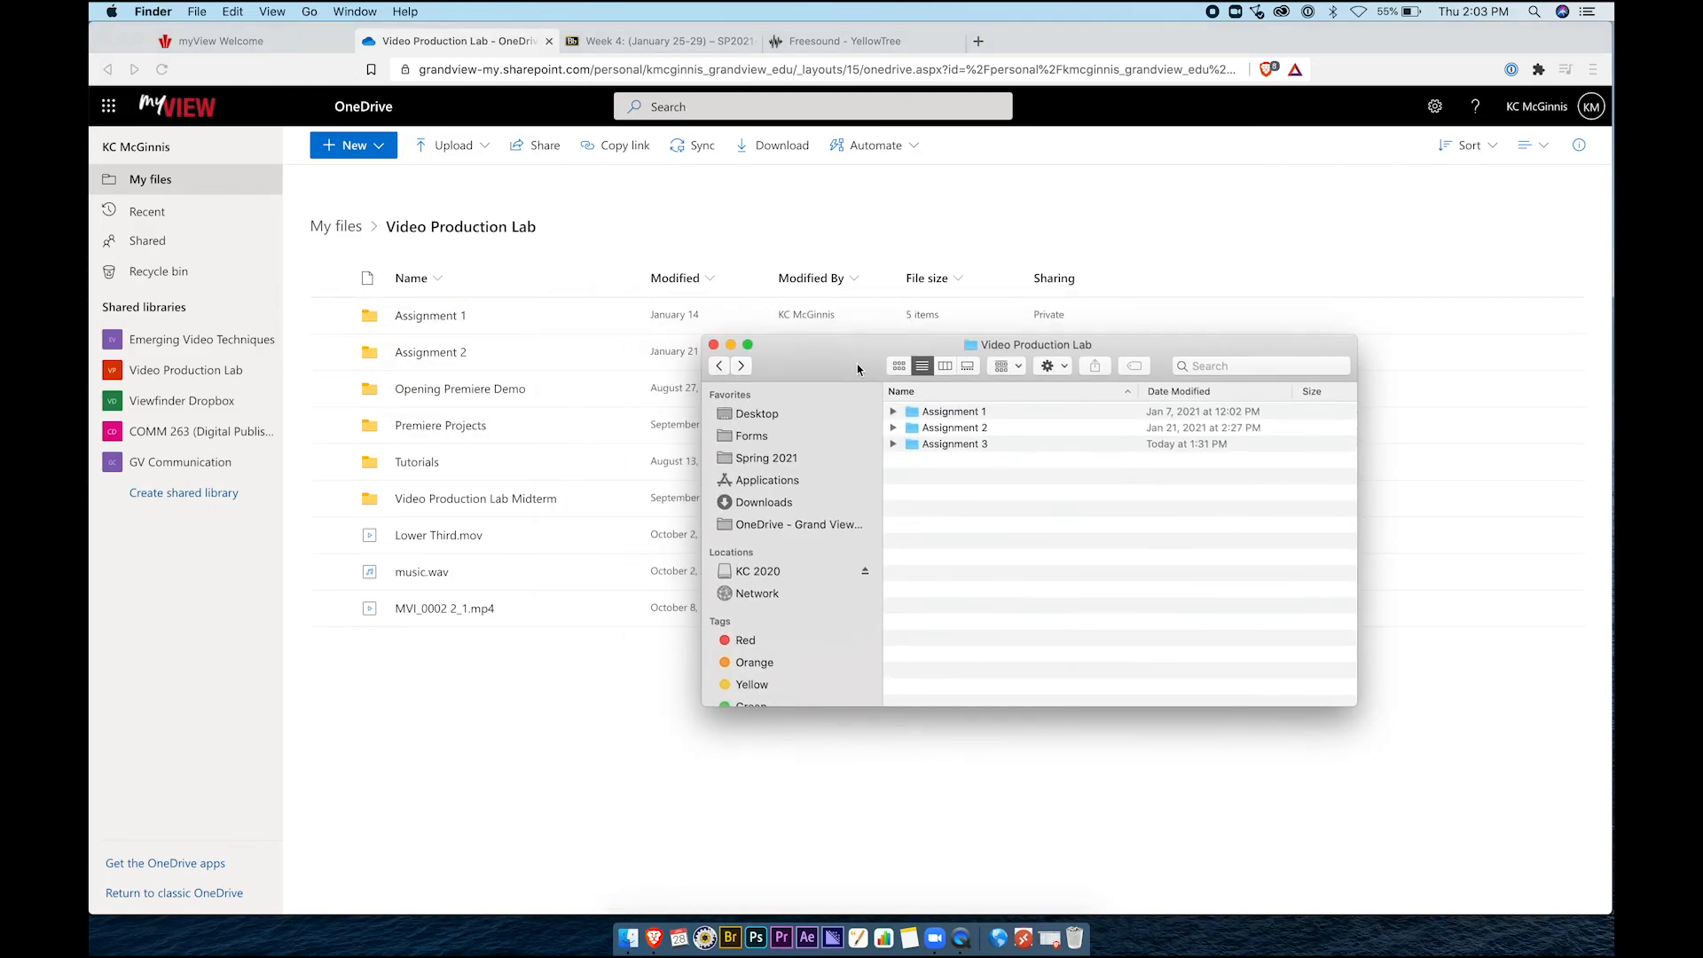
Upload the Assignment 3 folder into Video Production Lab and close the upload Progress panel when finished
{"action": "left_click", "coordinate": [950, 446]}
{"action": "left_click_drag", "start_coordinate": [913, 446], "coordinate": [570, 705]}
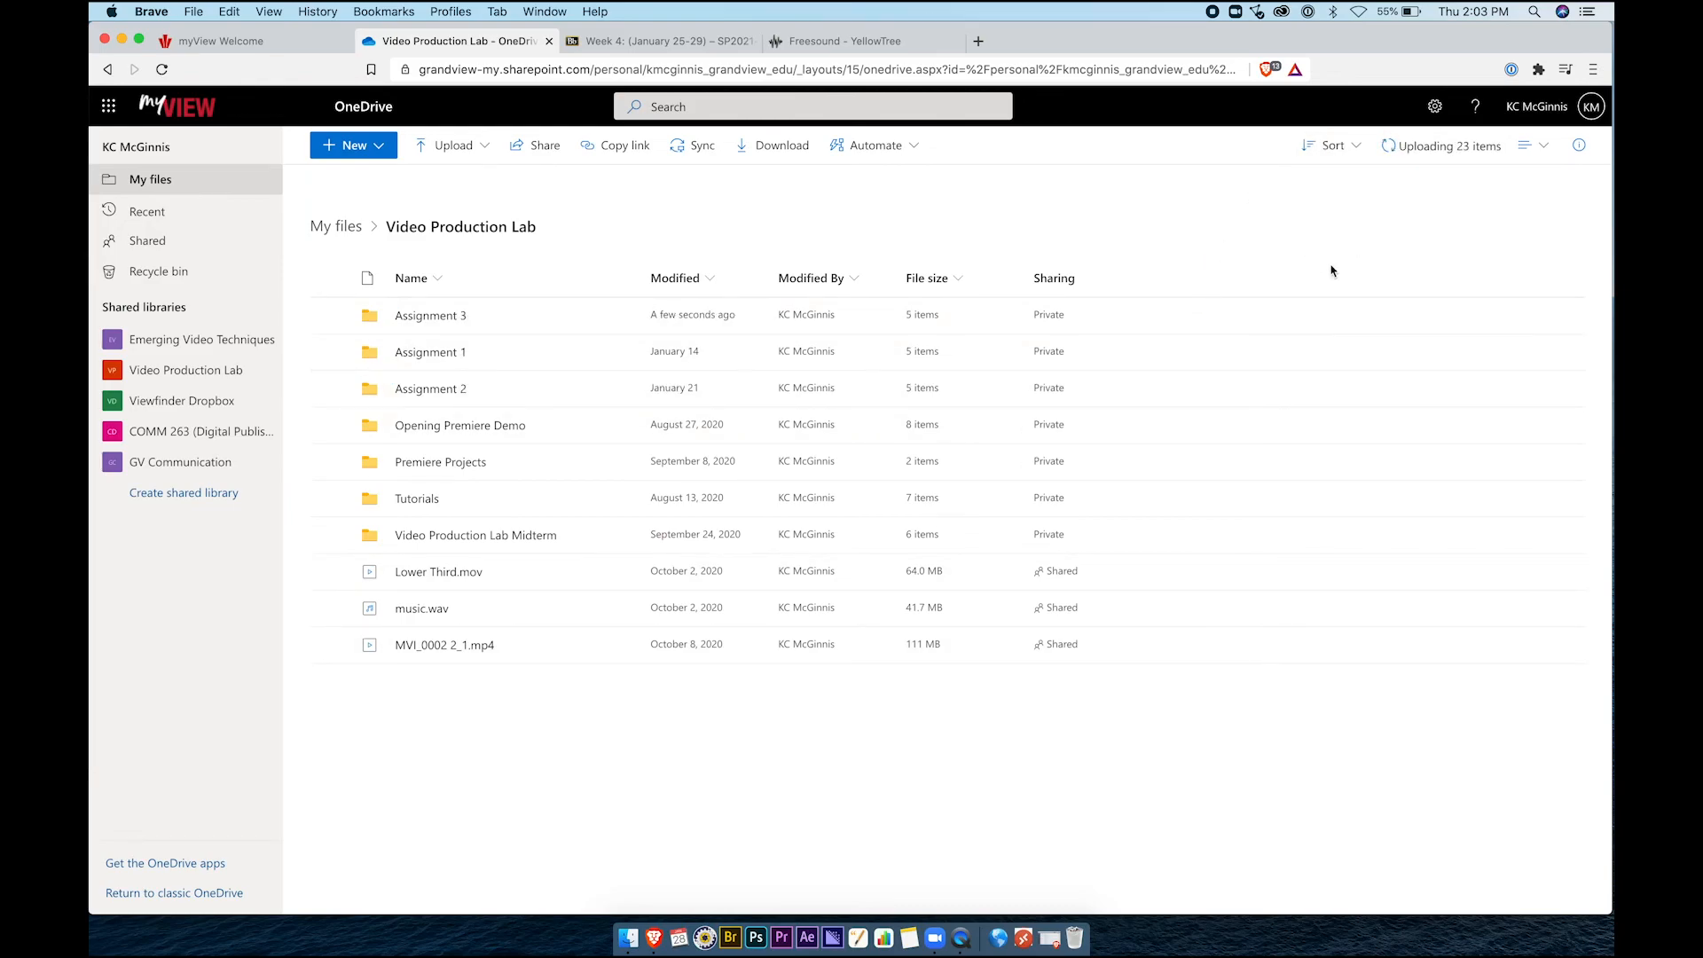
{"action": "left_click", "coordinate": [1448, 156]}
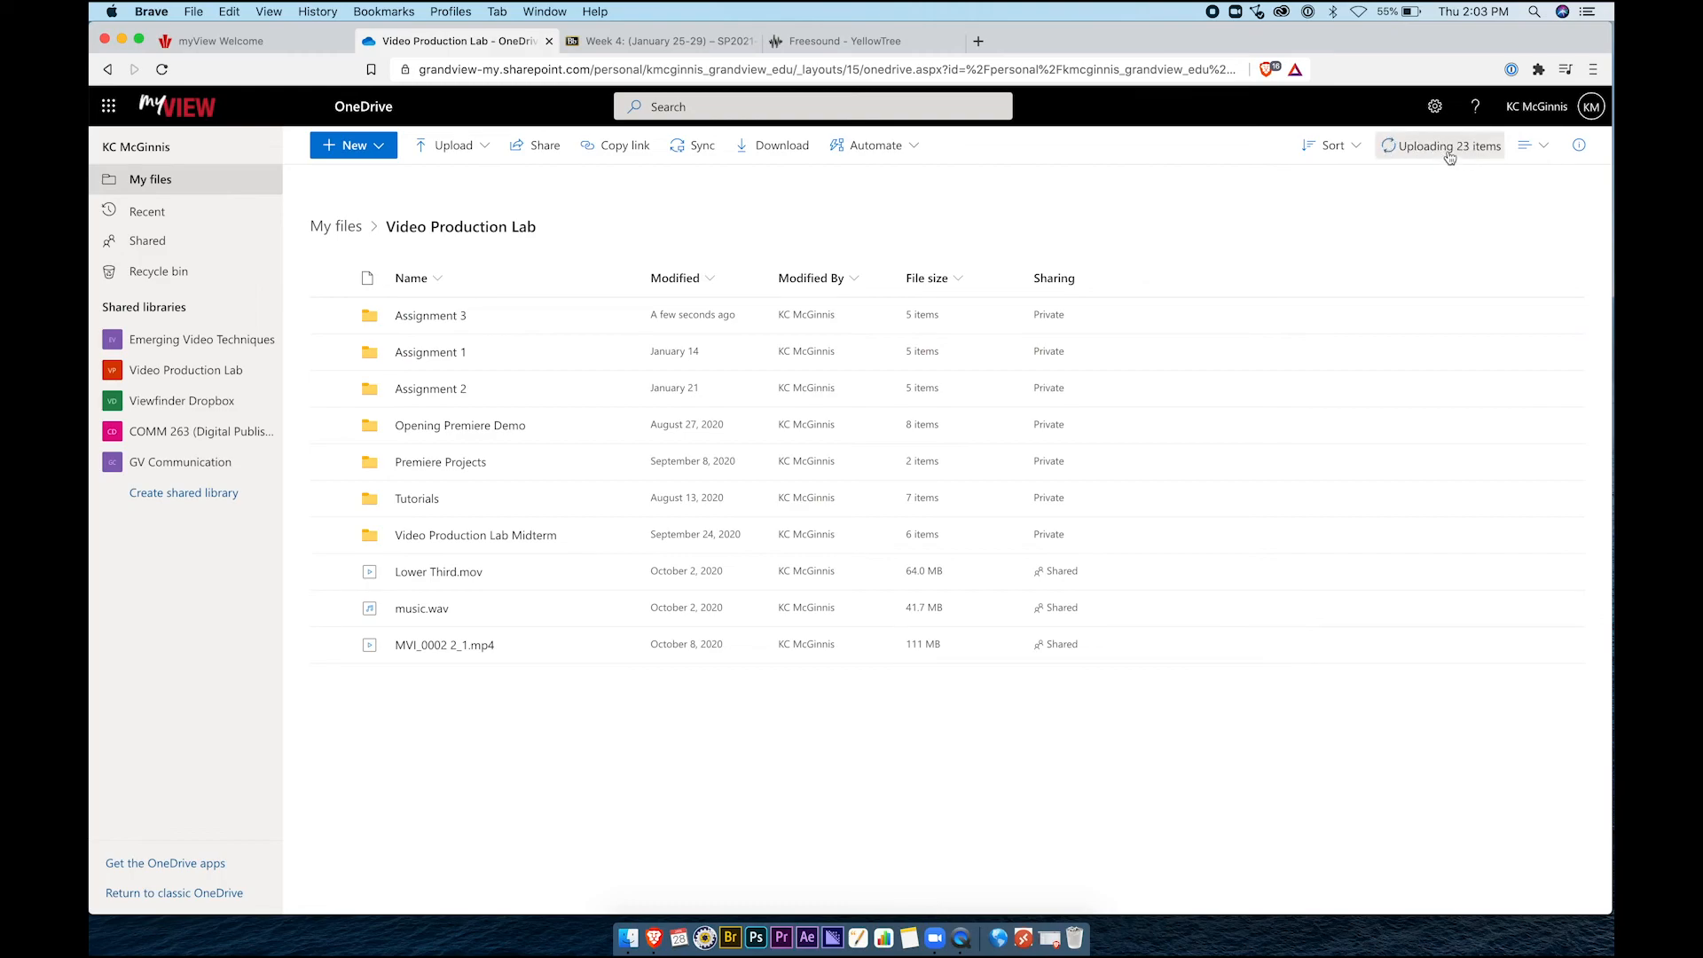
{"action": "scroll", "coordinate": [1472, 612], "scroll_direction": "down", "scroll_amount": 10}
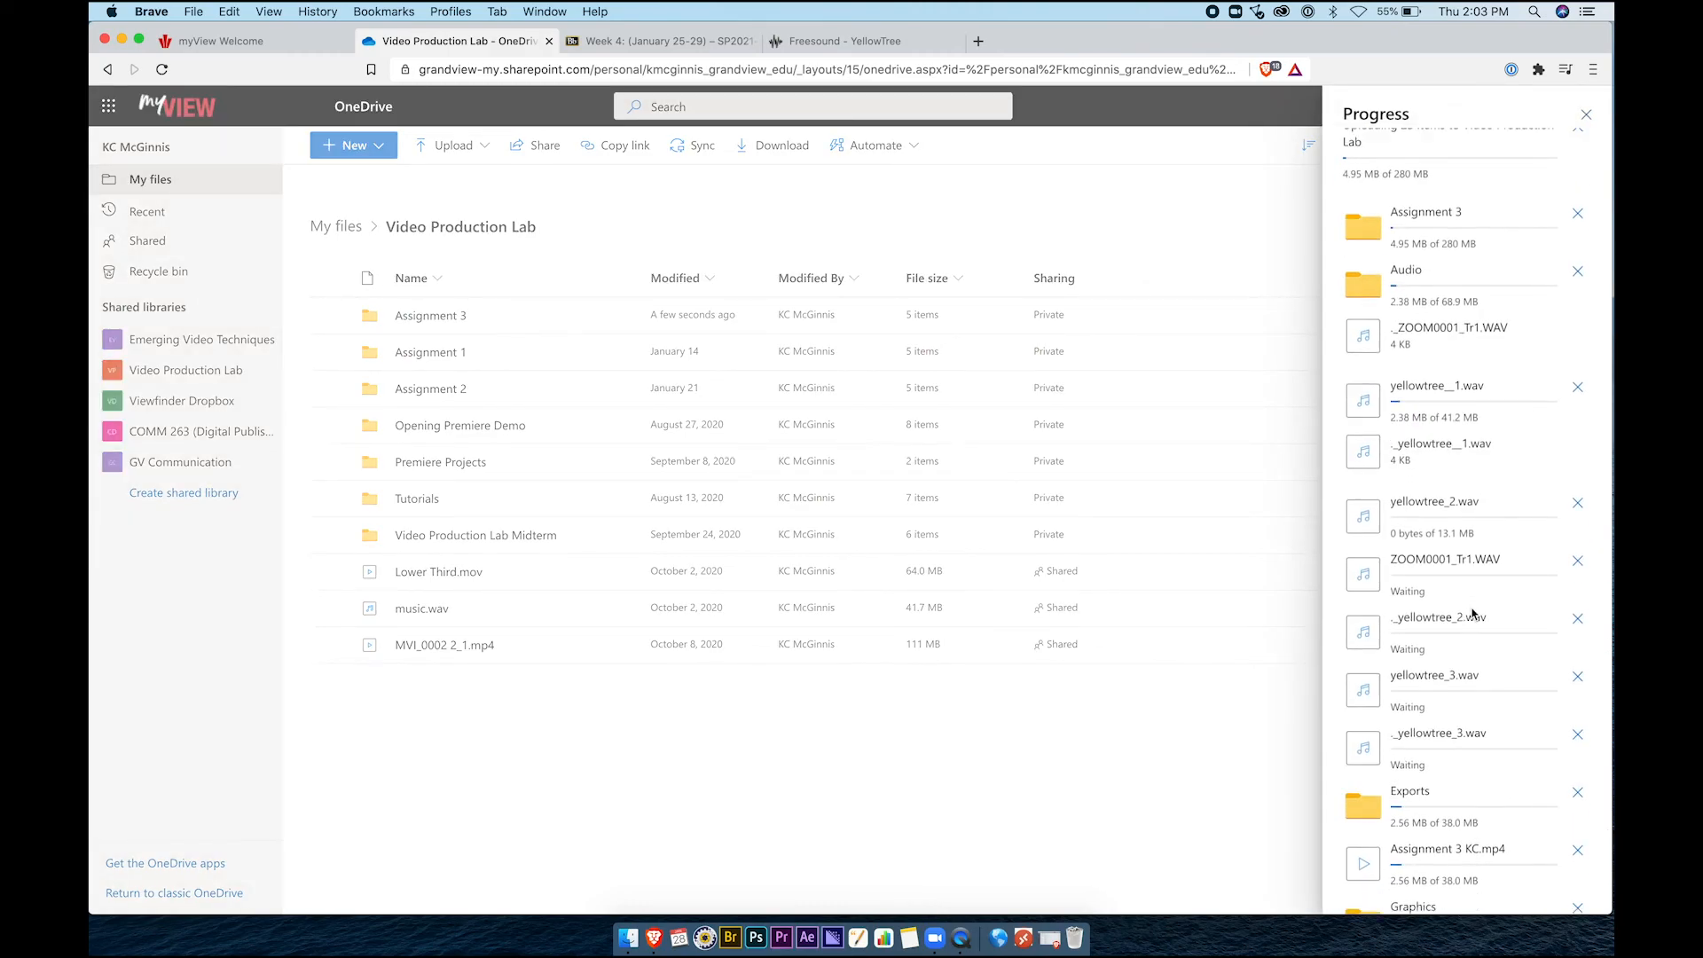
{"action": "scroll", "coordinate": [1473, 612], "scroll_direction": "up", "scroll_amount": 10}
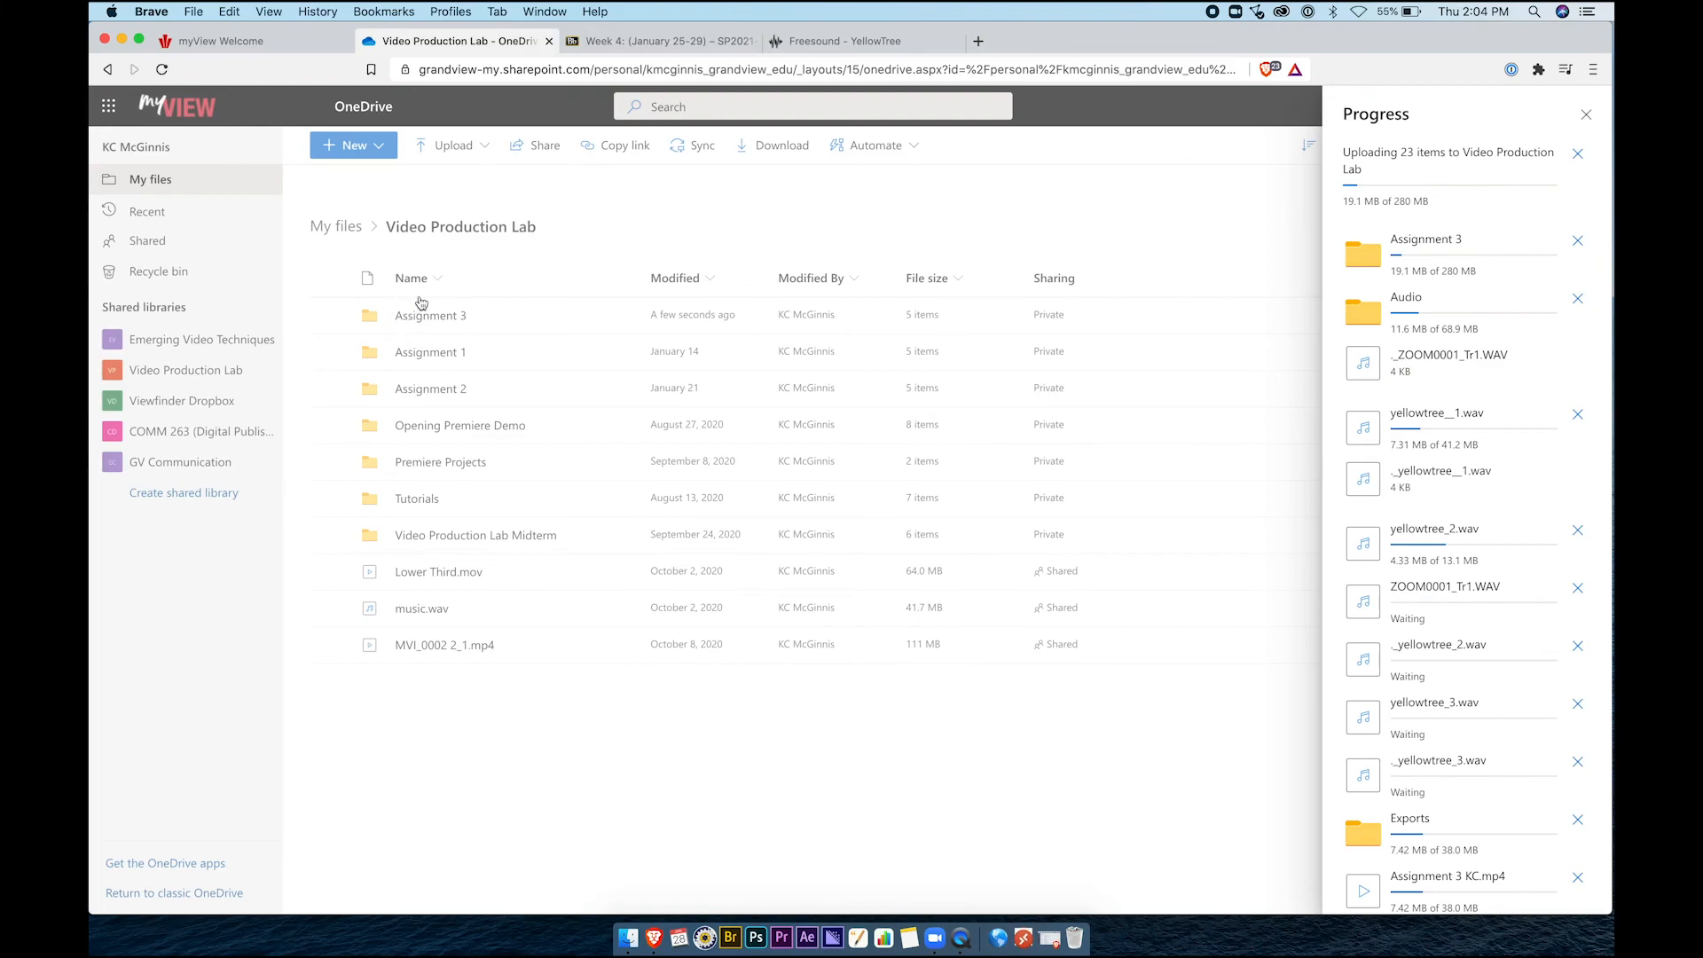
{"action": "scroll", "coordinate": [1462, 594], "scroll_direction": "down", "scroll_amount": 3}
{"action": "scroll", "coordinate": [1462, 594], "scroll_direction": "down", "scroll_amount": 4}
{"action": "scroll", "coordinate": [1462, 594], "scroll_direction": "up", "scroll_amount": 7}
{"action": "left_click", "coordinate": [1577, 153]}
{"action": "left_click", "coordinate": [1586, 116]}
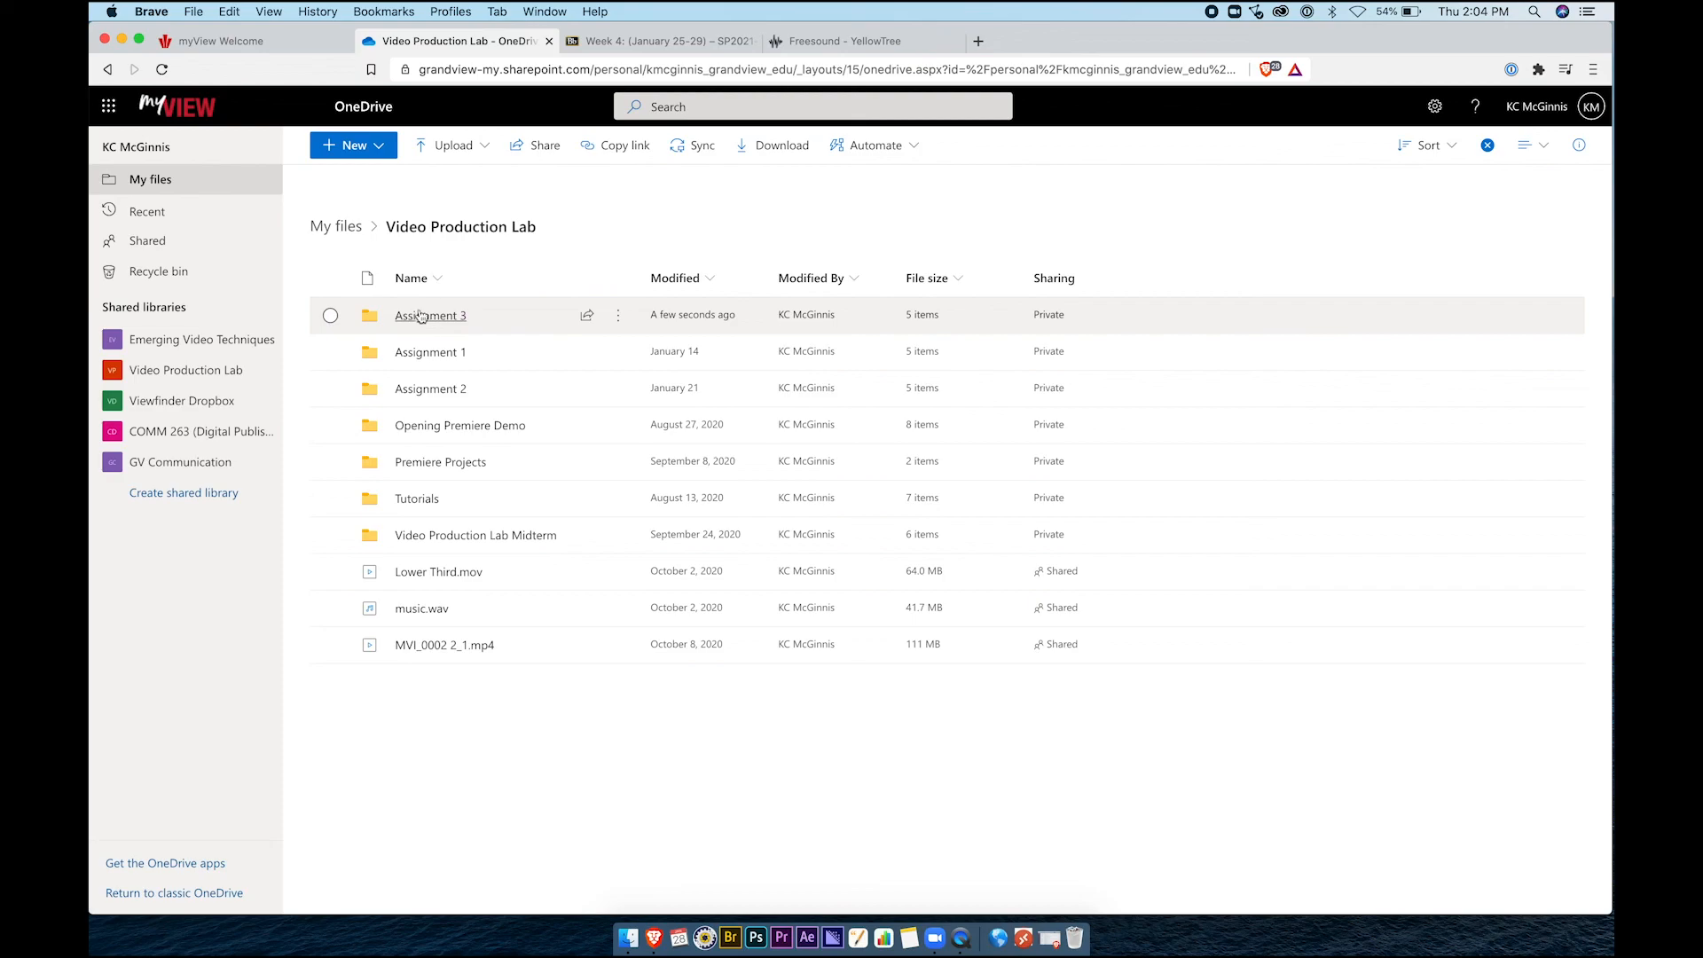
Share the Assignment 3 folder with one suggested university recipient as an editable link
{"action": "left_click", "coordinate": [588, 316]}
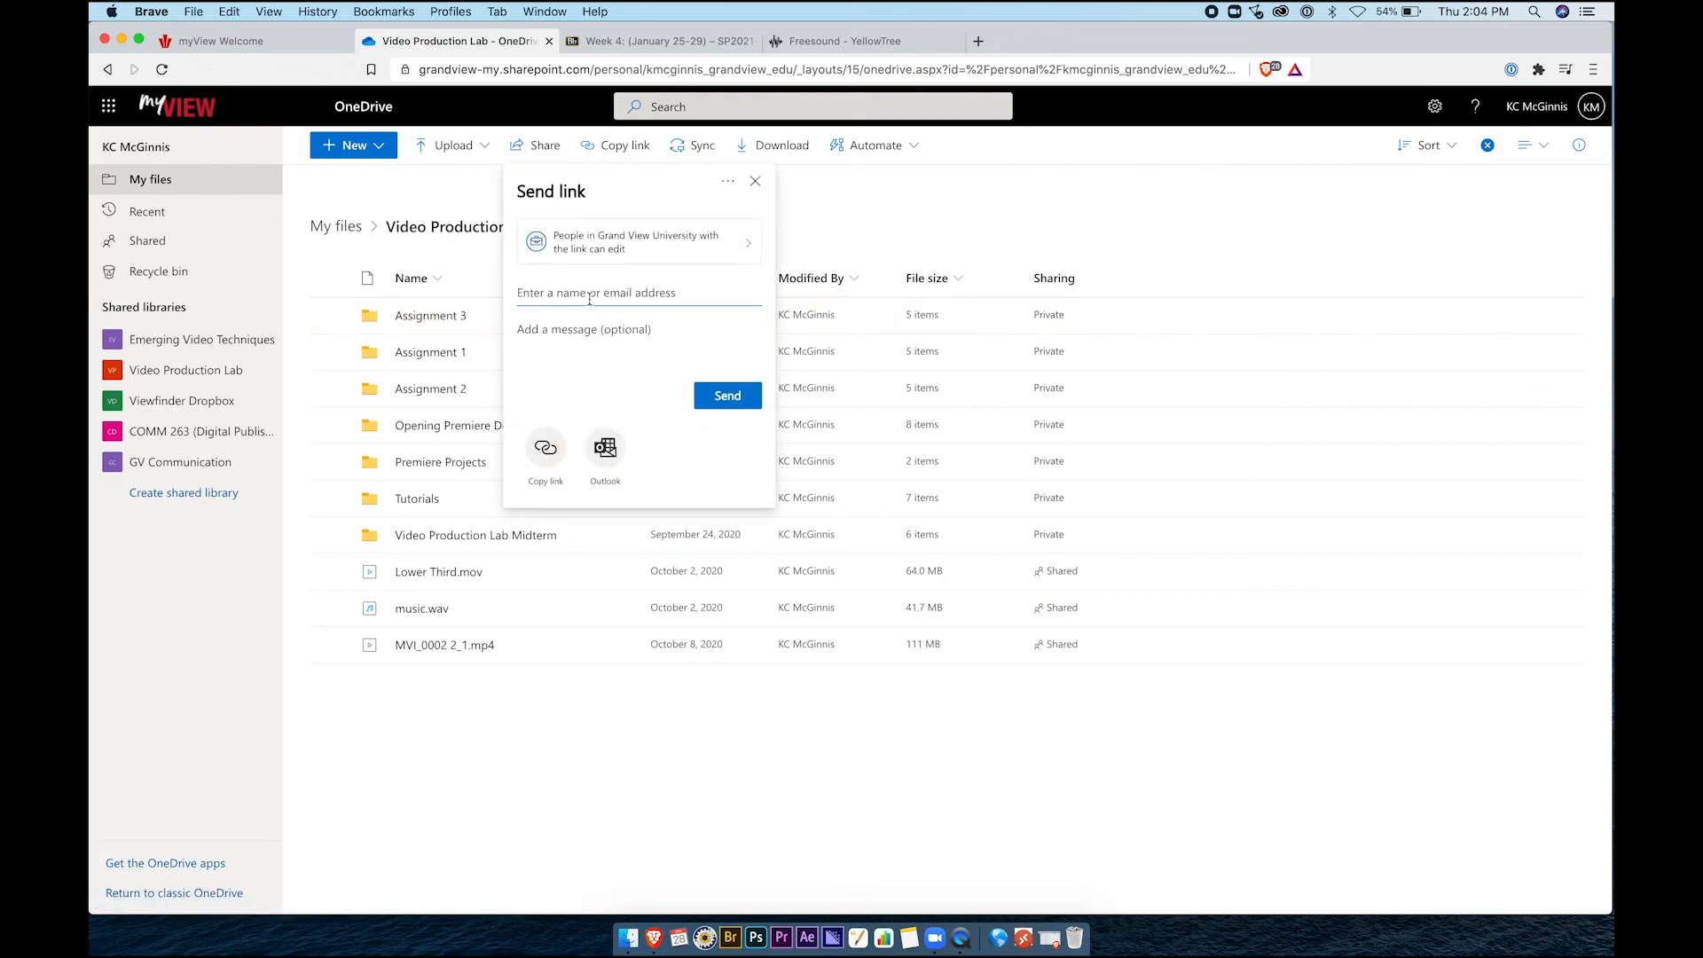
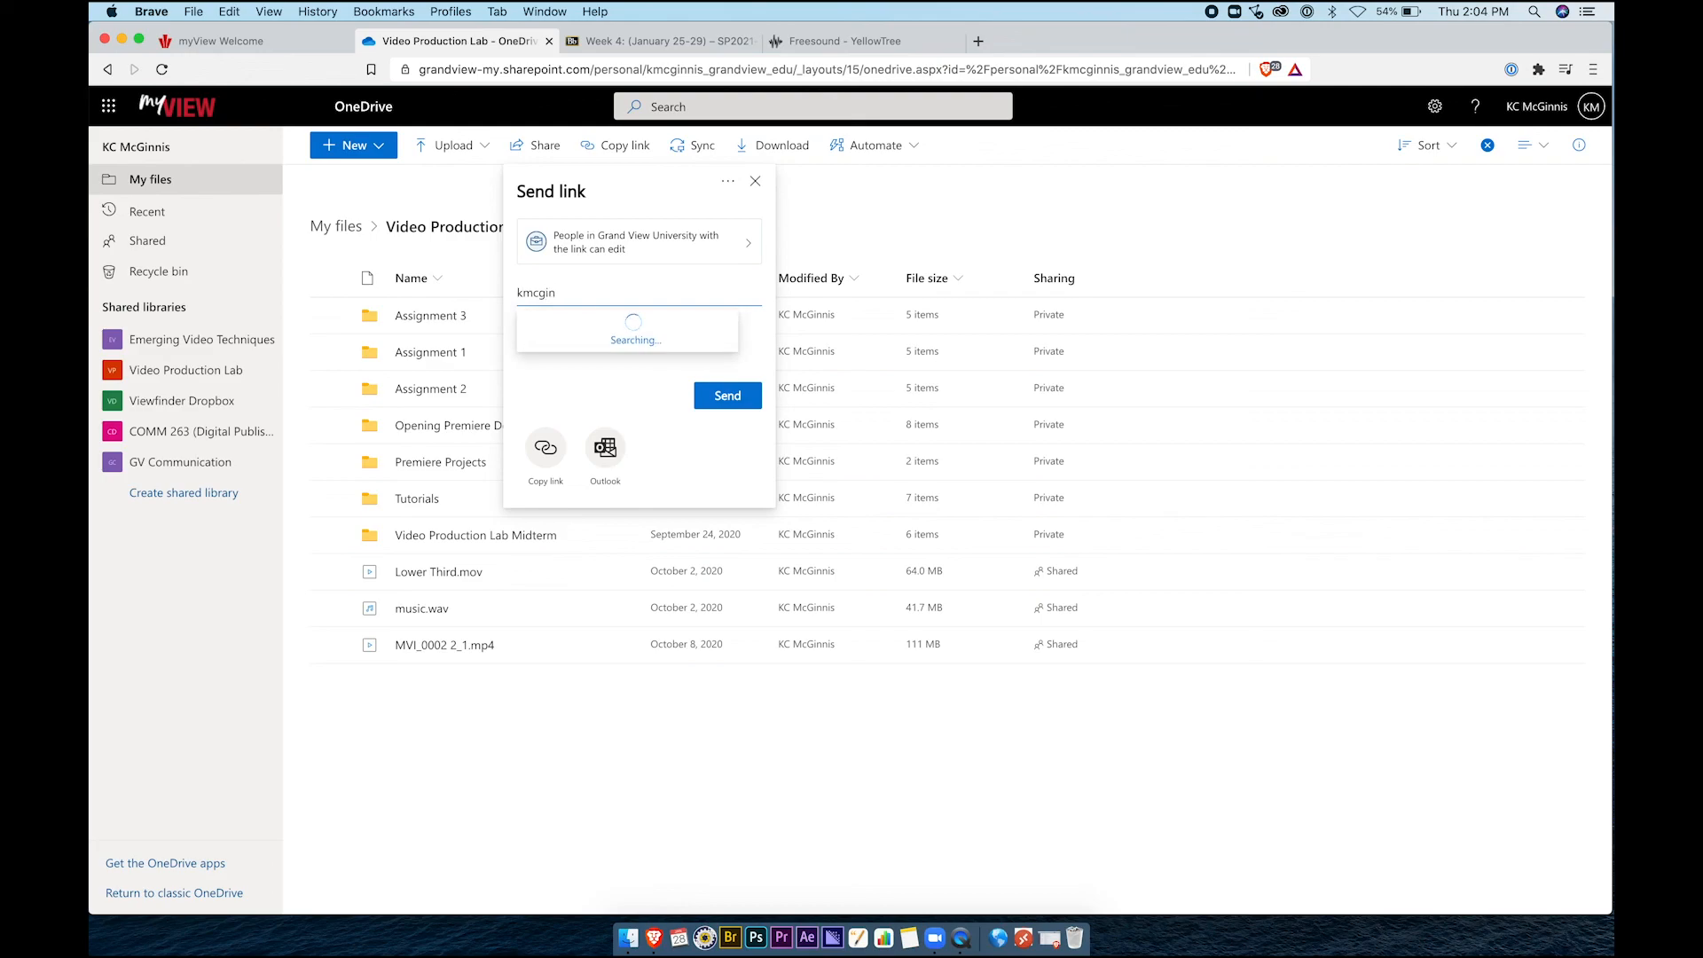
{"action": "left_click", "coordinate": [632, 335]}
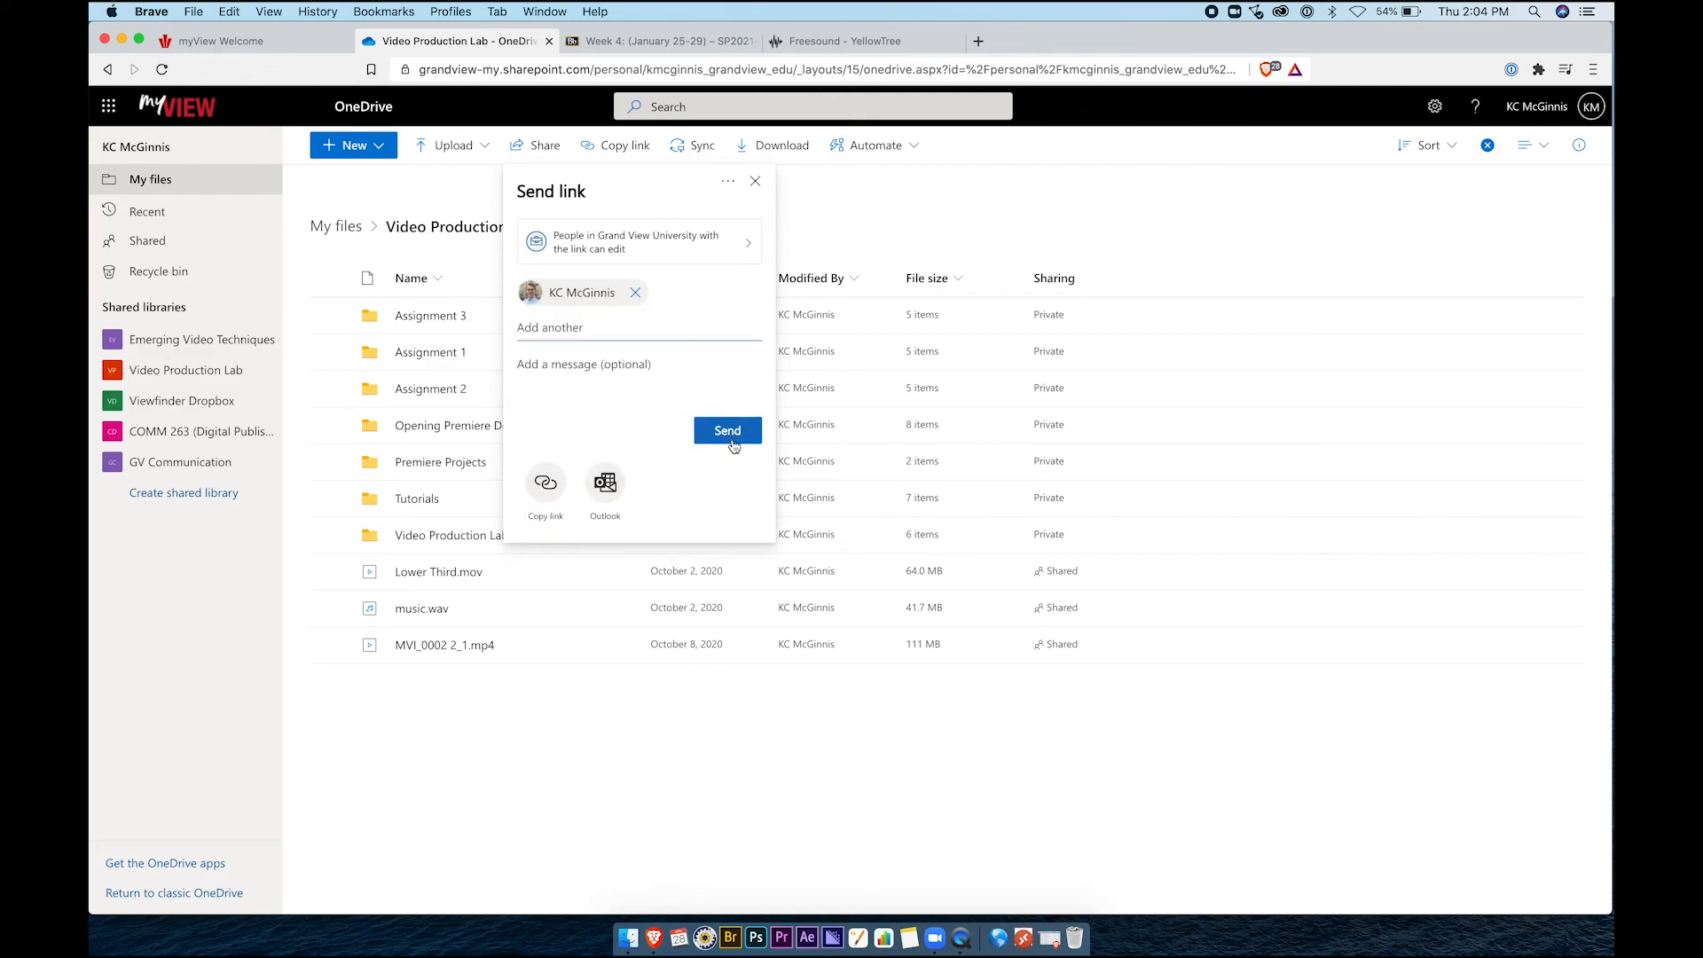